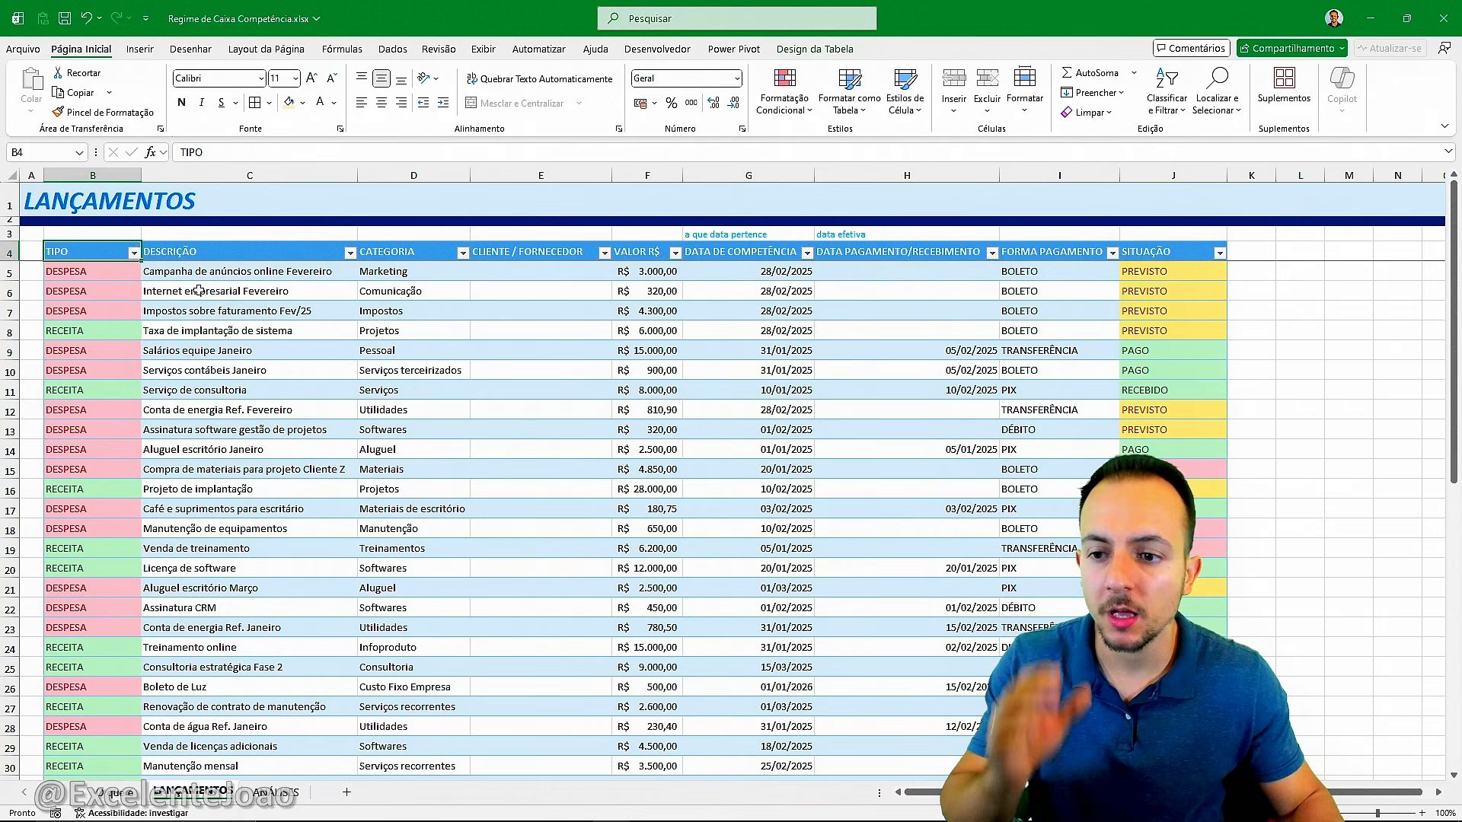
Step: Look through the LANÇAMENTOS table down to the FINANCIAMENTO - MAQUINA rows at its end
{"action": "scroll", "coordinate": [198, 291], "scroll_direction": "down", "scroll_amount": 8}
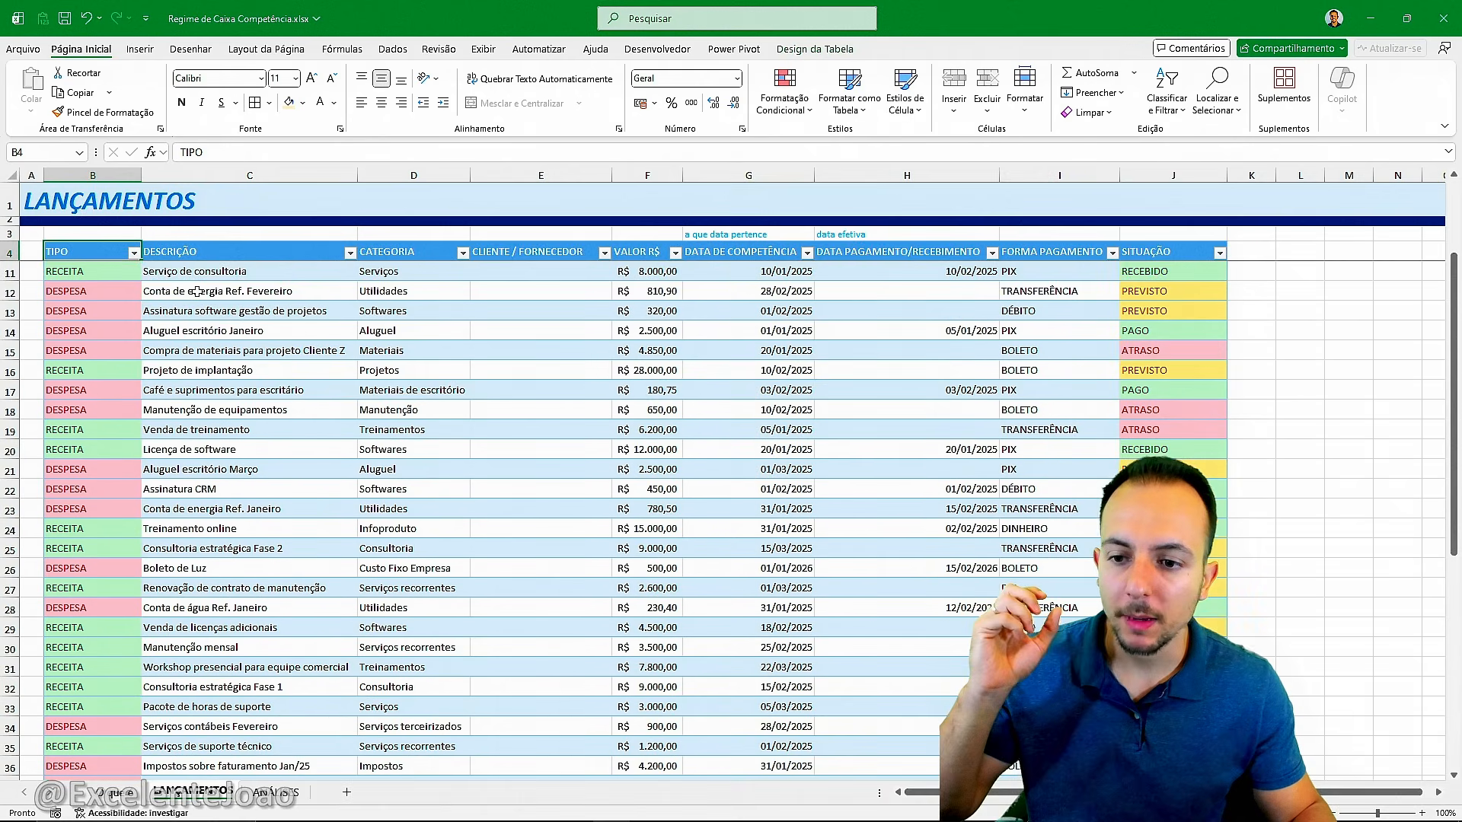
{"action": "scroll", "coordinate": [219, 325], "scroll_direction": "down", "scroll_amount": 3}
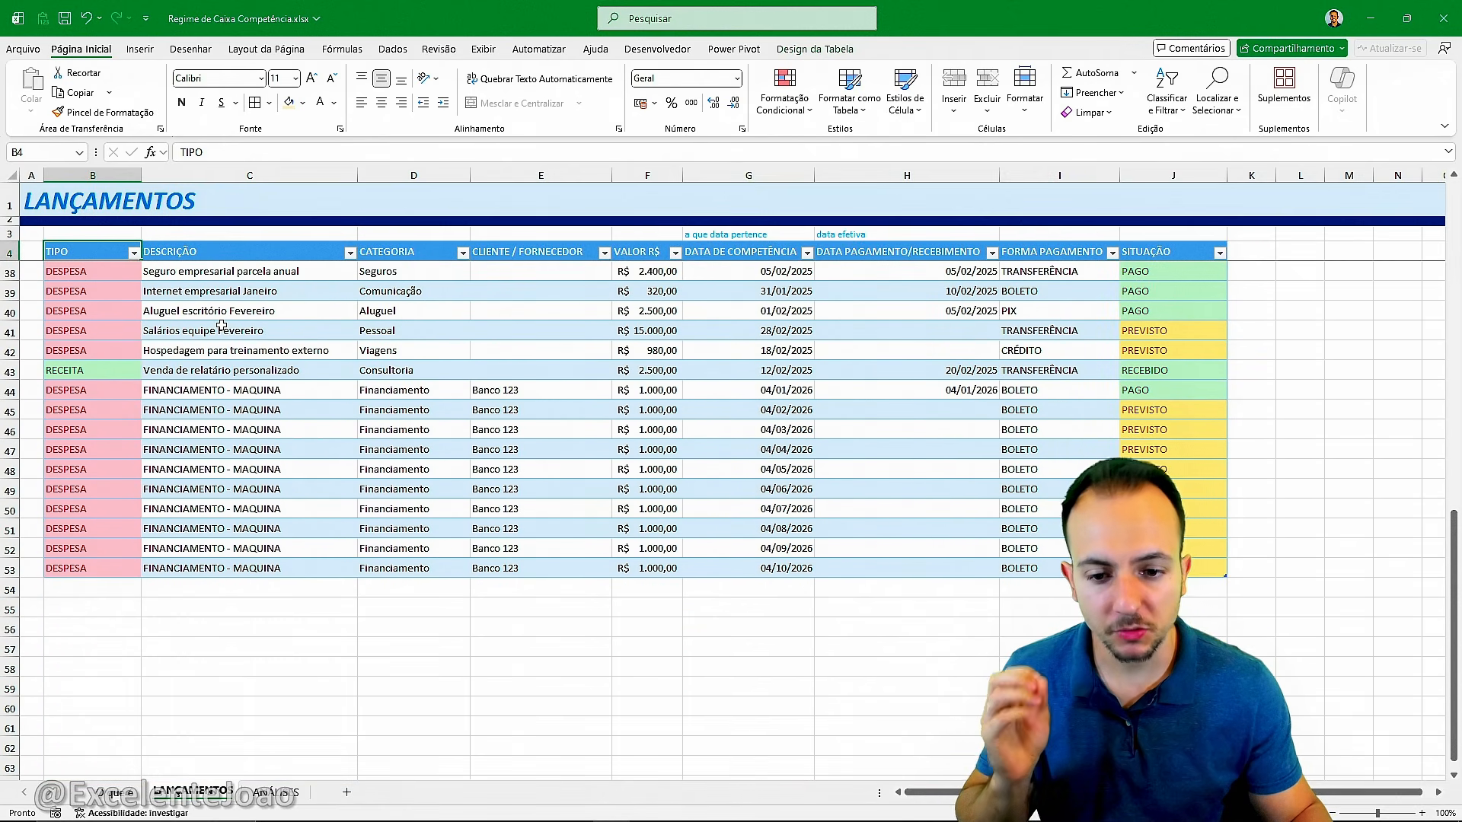
{"action": "scroll", "coordinate": [226, 343], "scroll_direction": "down", "scroll_amount": 2}
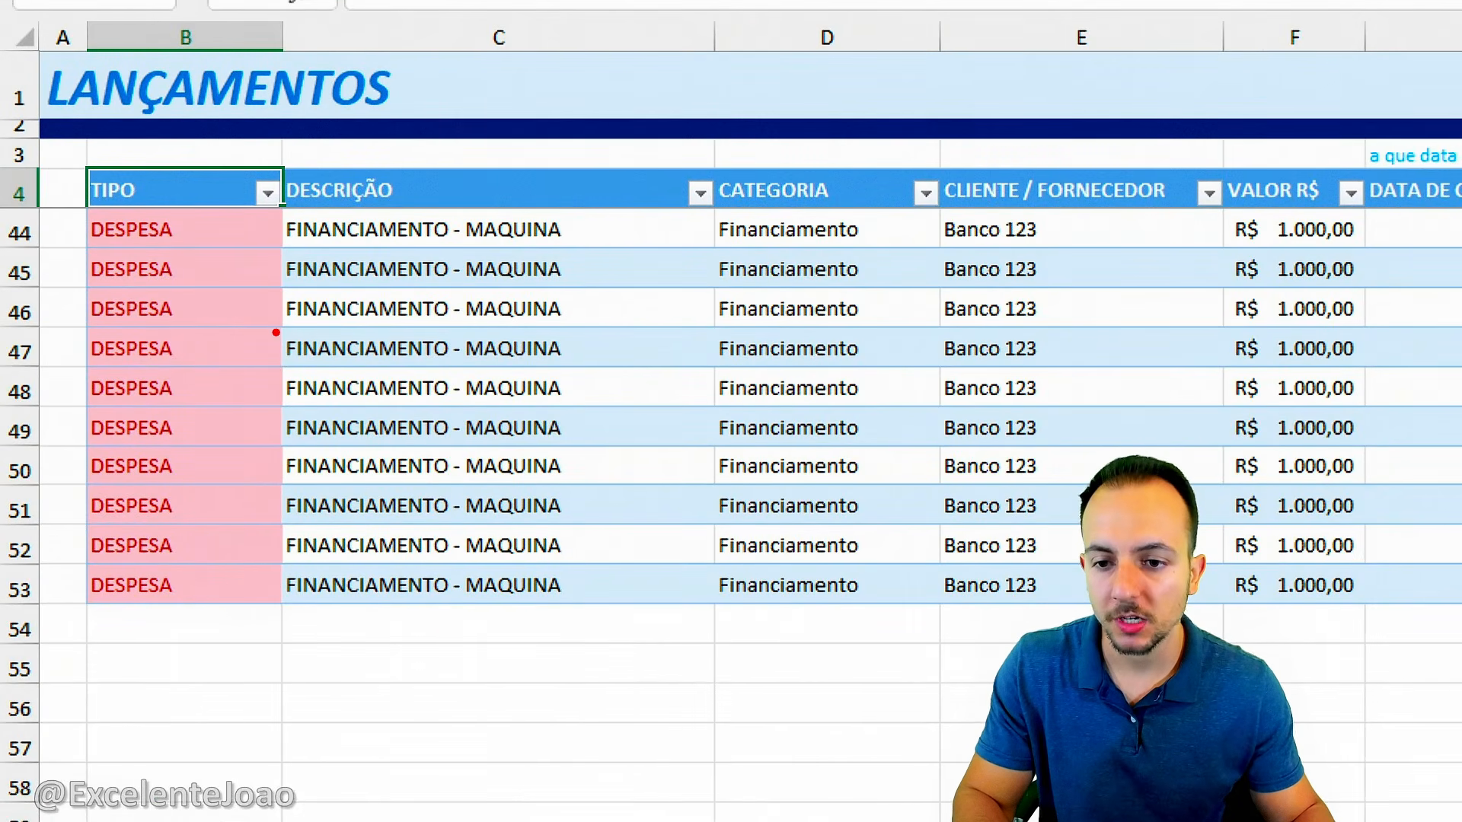
{"action": "left_click_drag", "start_coordinate": [275, 333], "coordinate": [463, 331]}
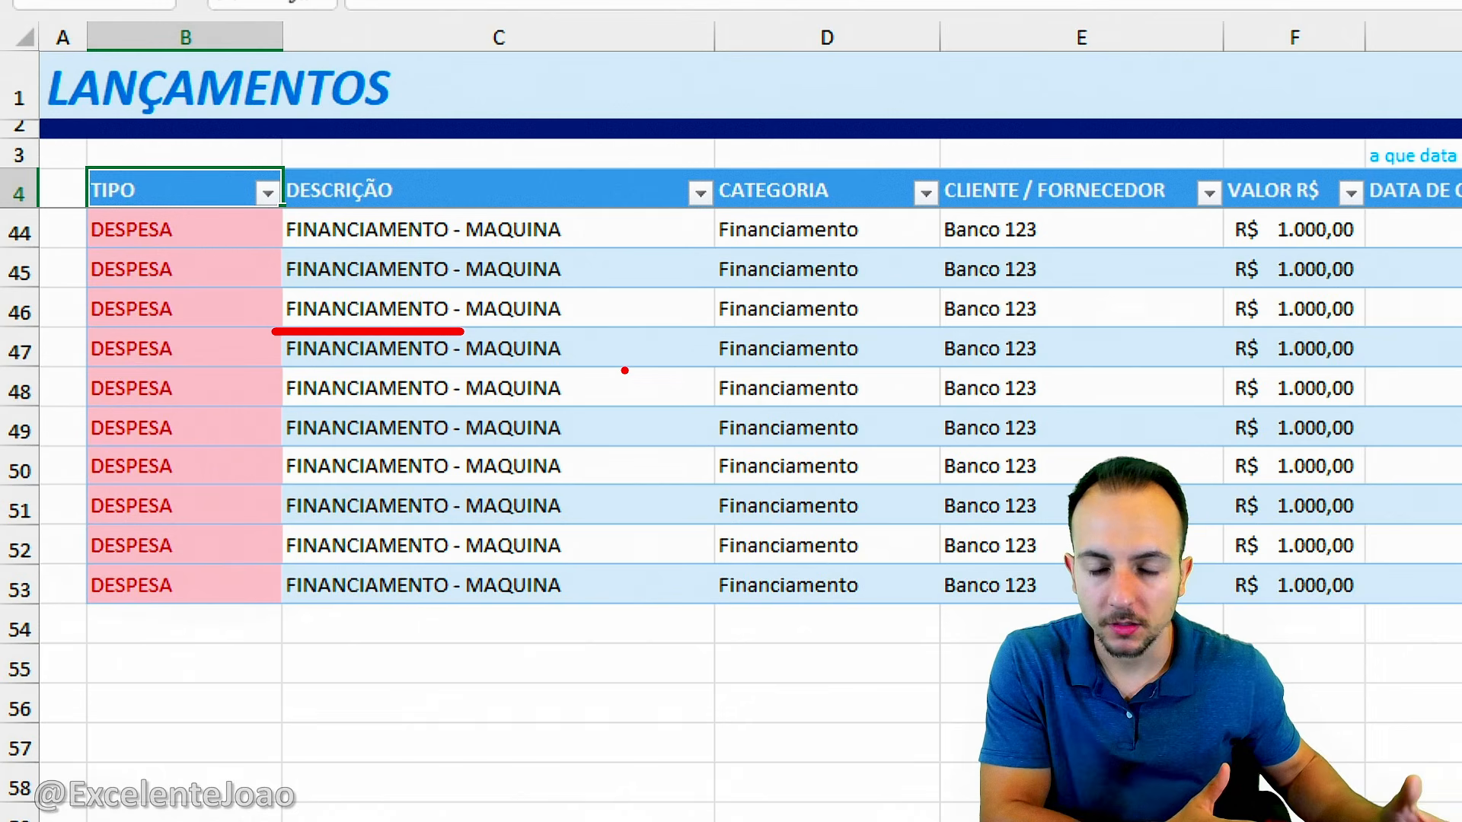
{"action": "key", "text": "Escape"}
Step: Try the TIPO options in cell B49, switching it to RECEITA and back to DESPESA
{"action": "left_click", "coordinate": [250, 425]}
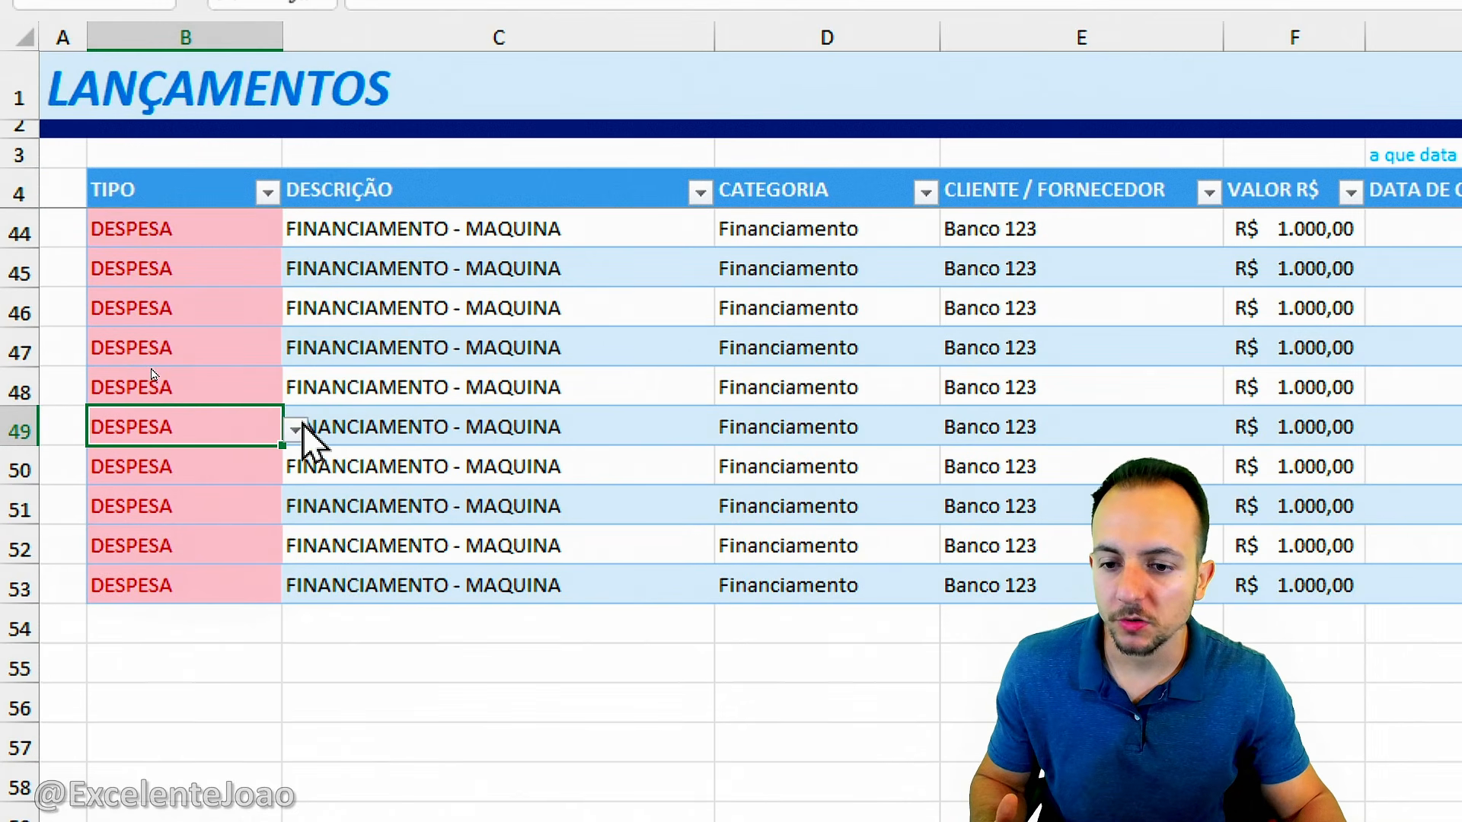
{"action": "left_click", "coordinate": [295, 430]}
{"action": "left_click", "coordinate": [261, 460]}
{"action": "left_click", "coordinate": [296, 430]}
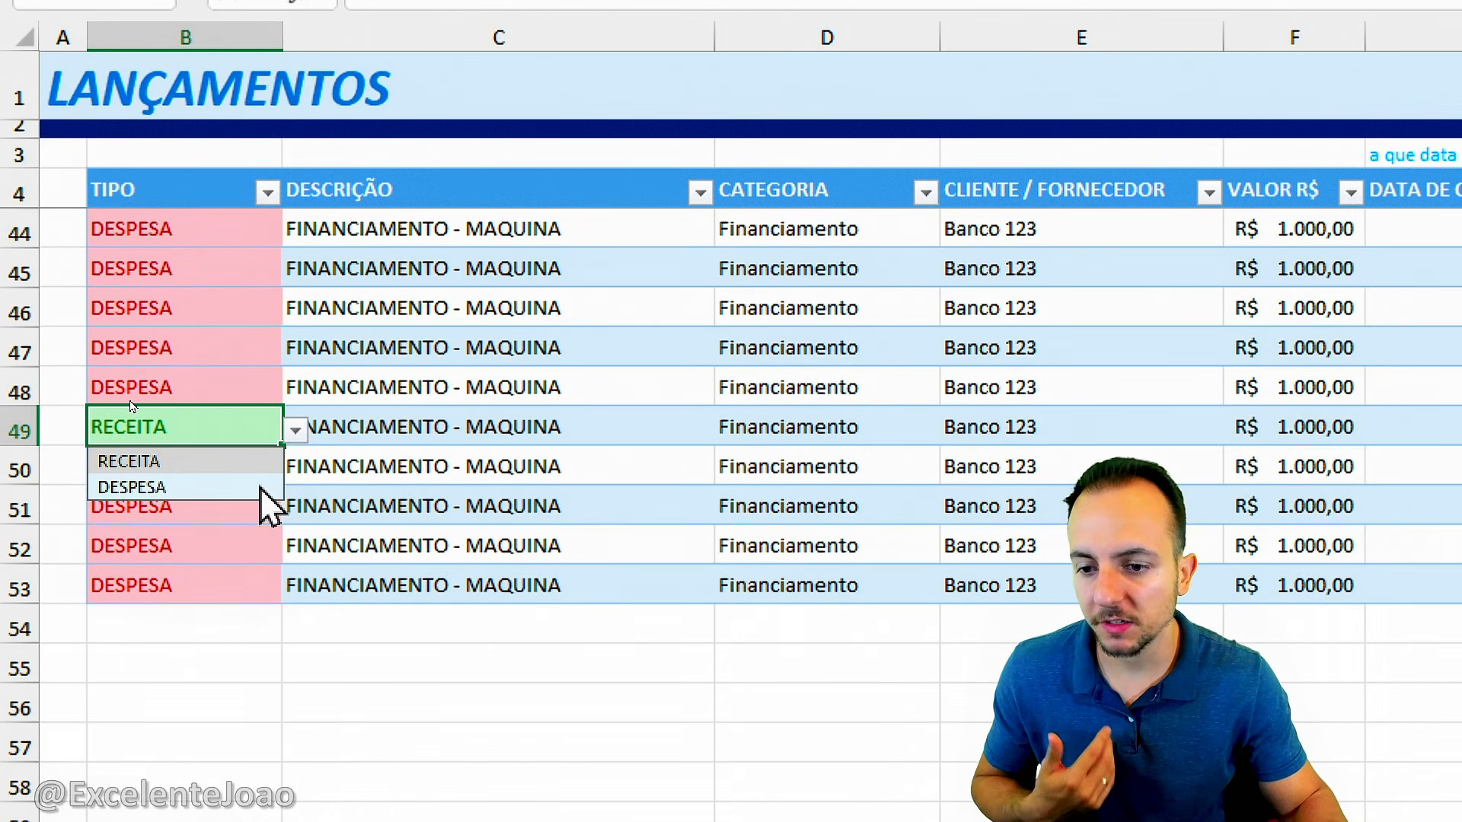
{"action": "left_click", "coordinate": [261, 487]}
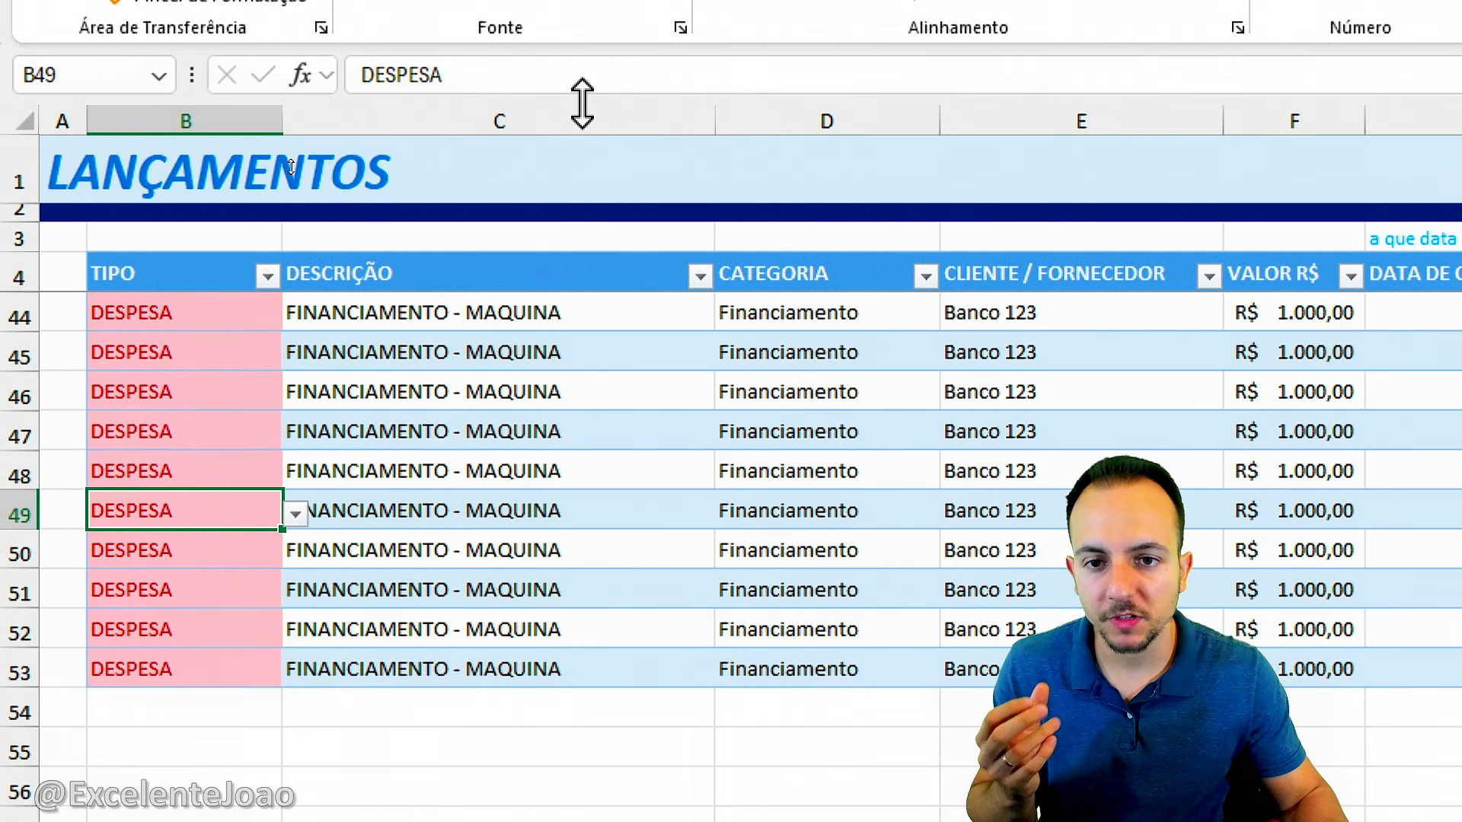
Step: Examine the entries in the CATEGORIA and VALOR R$ columns
{"action": "left_click", "coordinate": [562, 31]}
{"action": "left_click", "coordinate": [796, 114]}
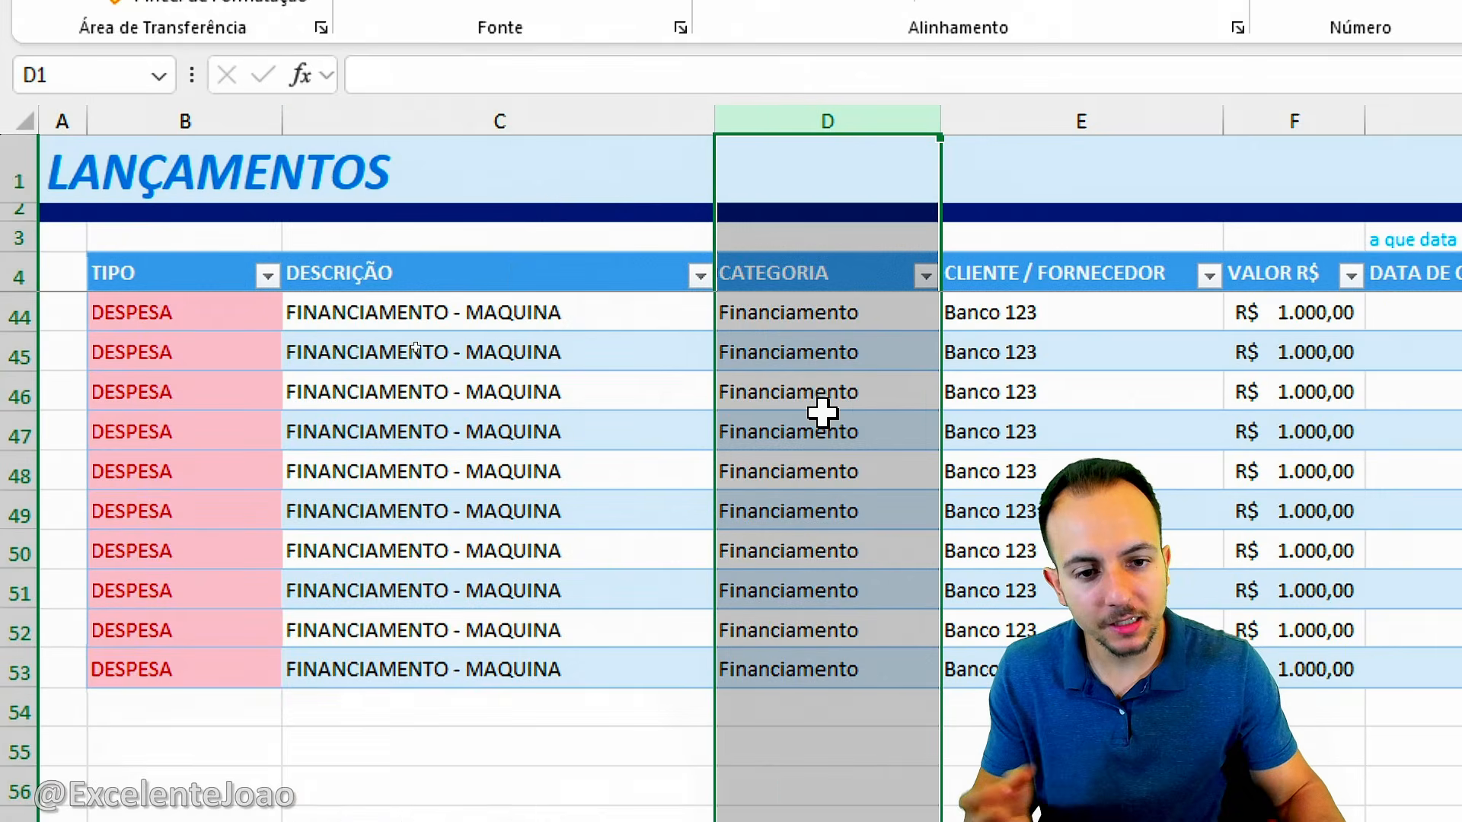
{"action": "scroll", "coordinate": [830, 456], "scroll_direction": "up", "scroll_amount": 4}
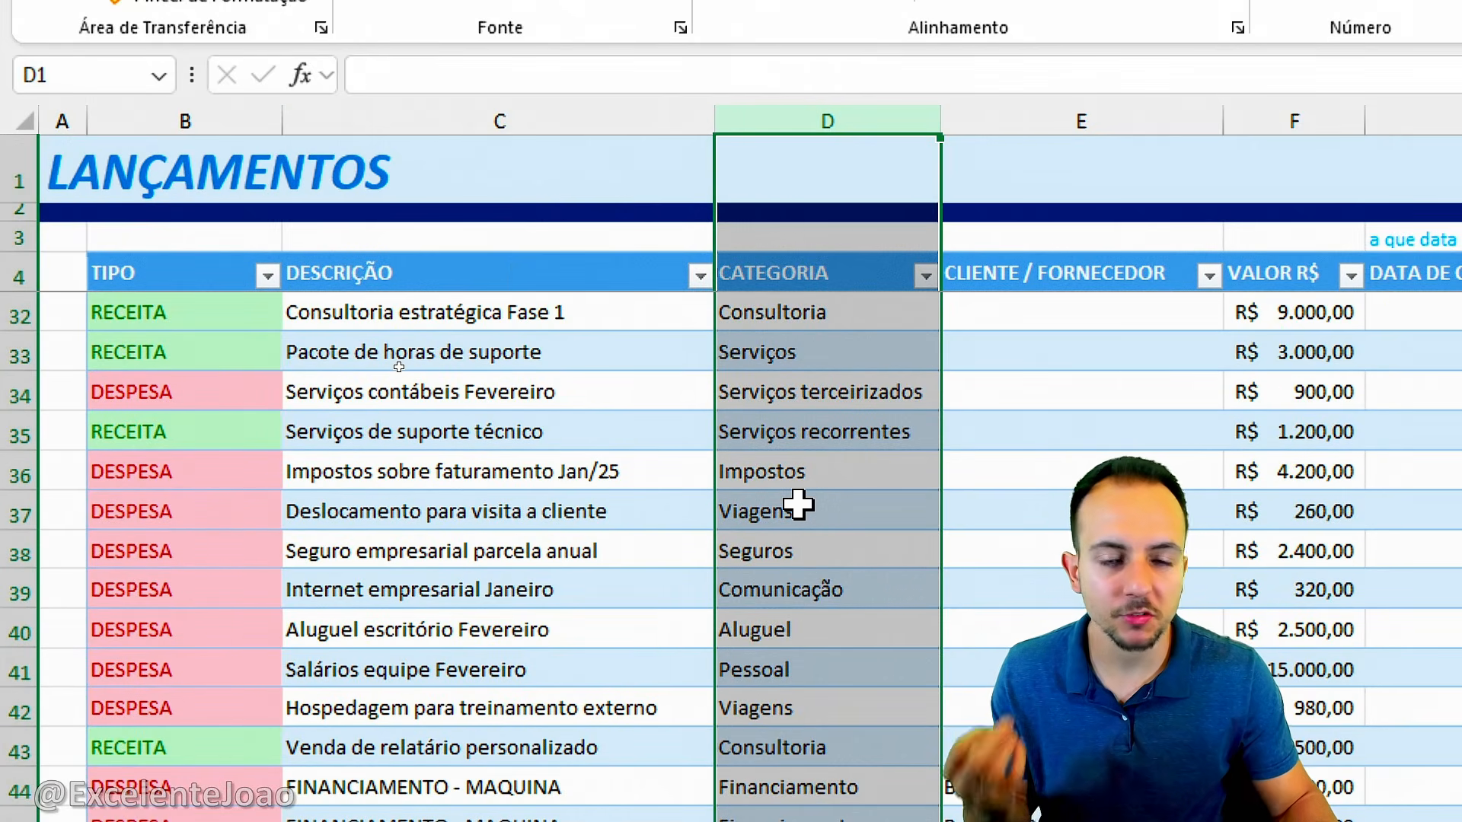
{"action": "scroll", "coordinate": [785, 507], "scroll_direction": "down", "scroll_amount": 2}
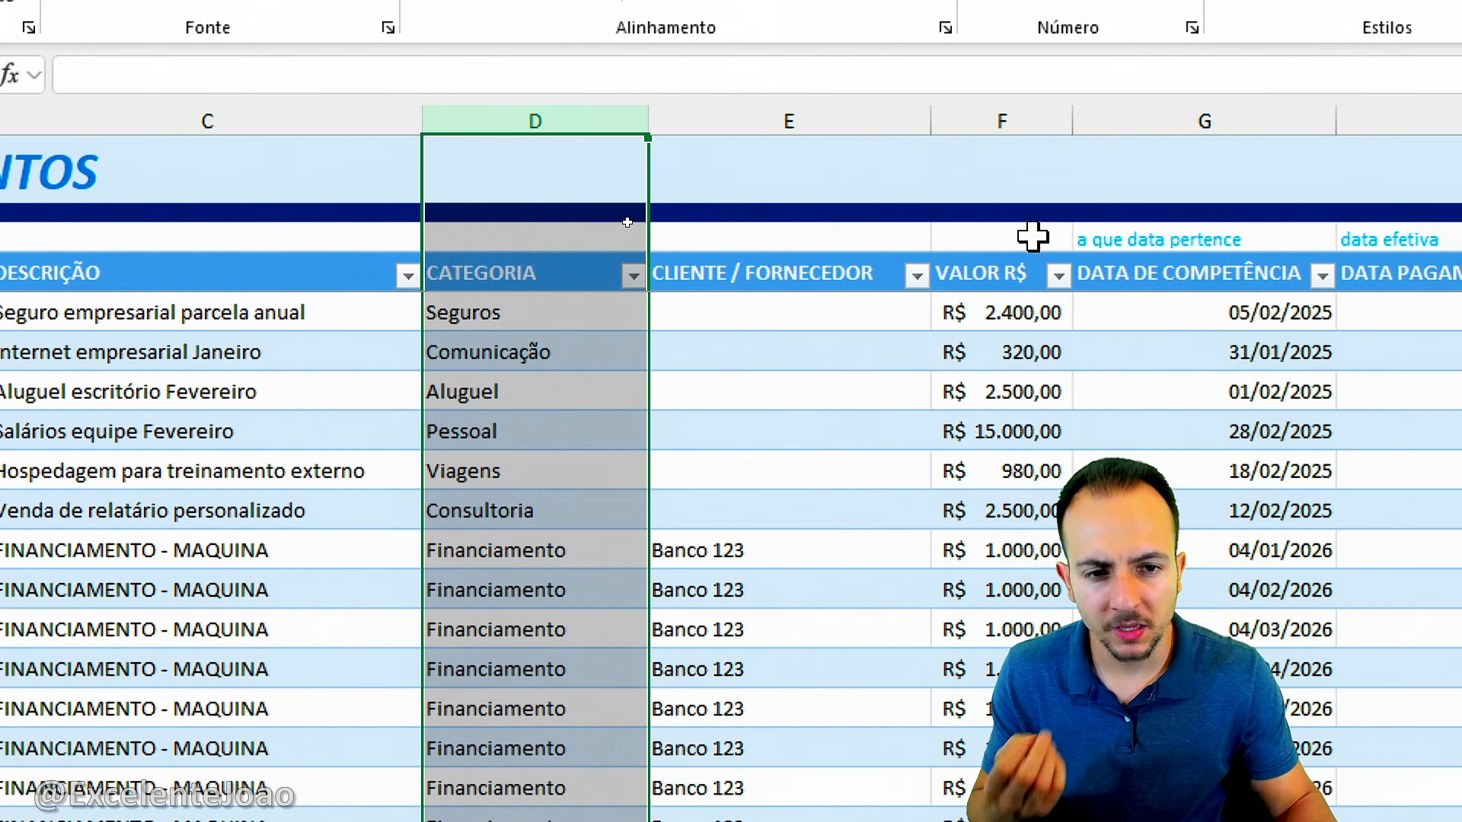
{"action": "left_click", "coordinate": [1064, 118]}
{"action": "left_click", "coordinate": [1016, 119]}
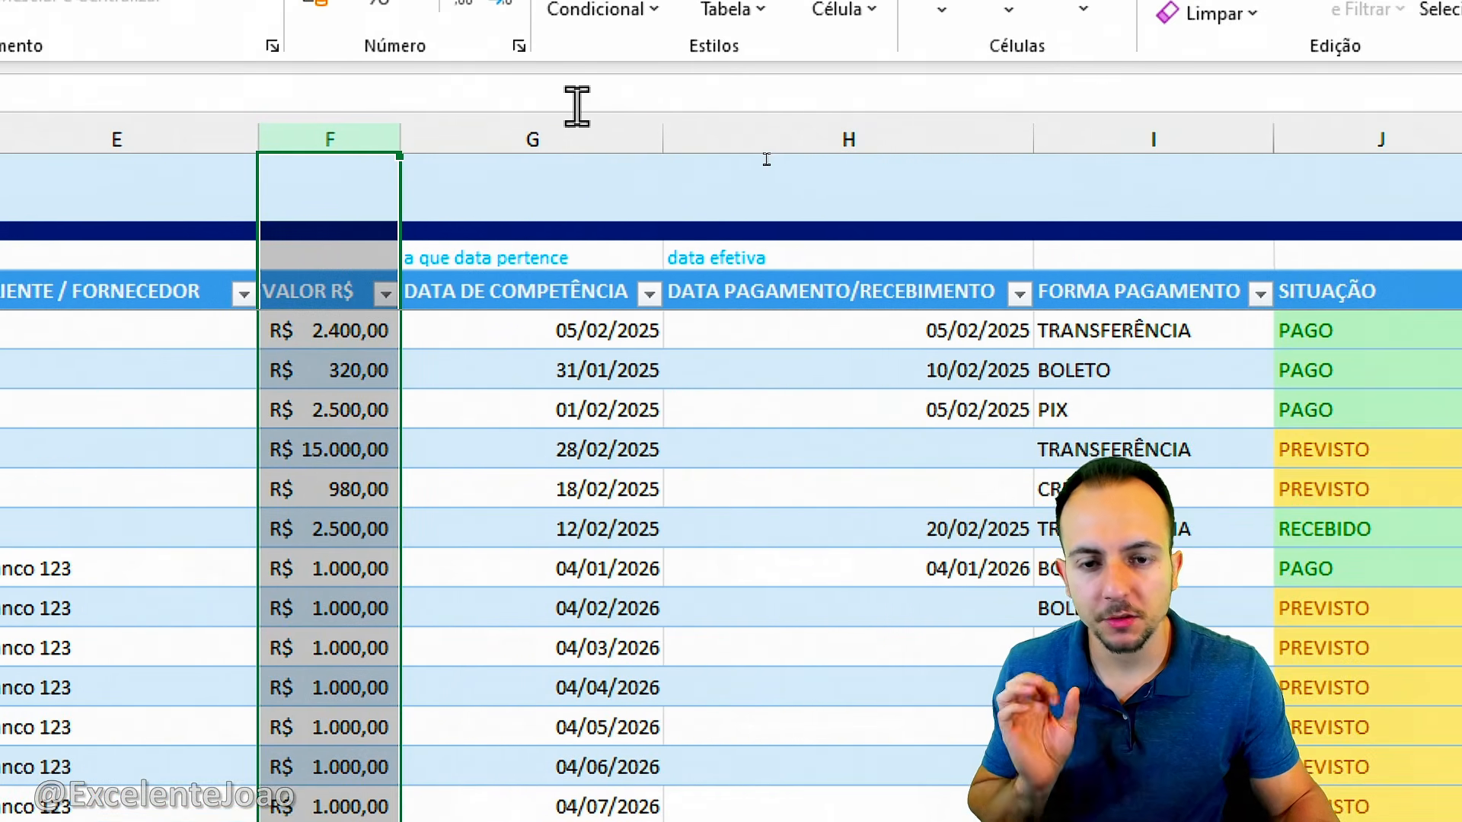
Step: Examine the DATA DE COMPETÊNCIA and DATA PAGAMENTO/RECEBIMENTO columns and the FORMA PAGAMENTO choices in cell I39
{"action": "left_click_drag", "start_coordinate": [548, 139], "coordinate": [747, 141]}
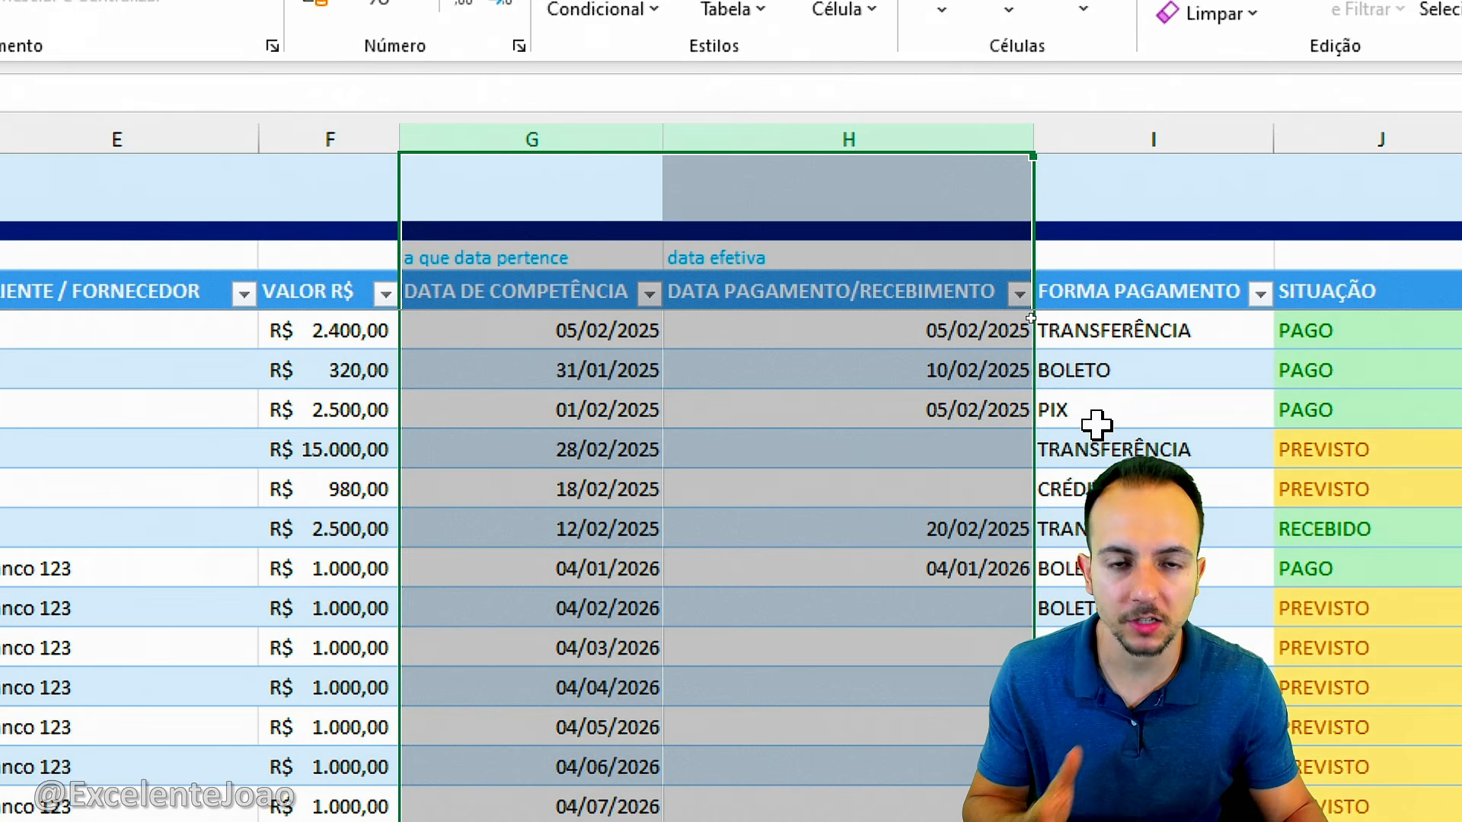
{"action": "key", "text": "ctrl+2"}
{"action": "left_click_drag", "start_coordinate": [534, 244], "coordinate": [567, 189]}
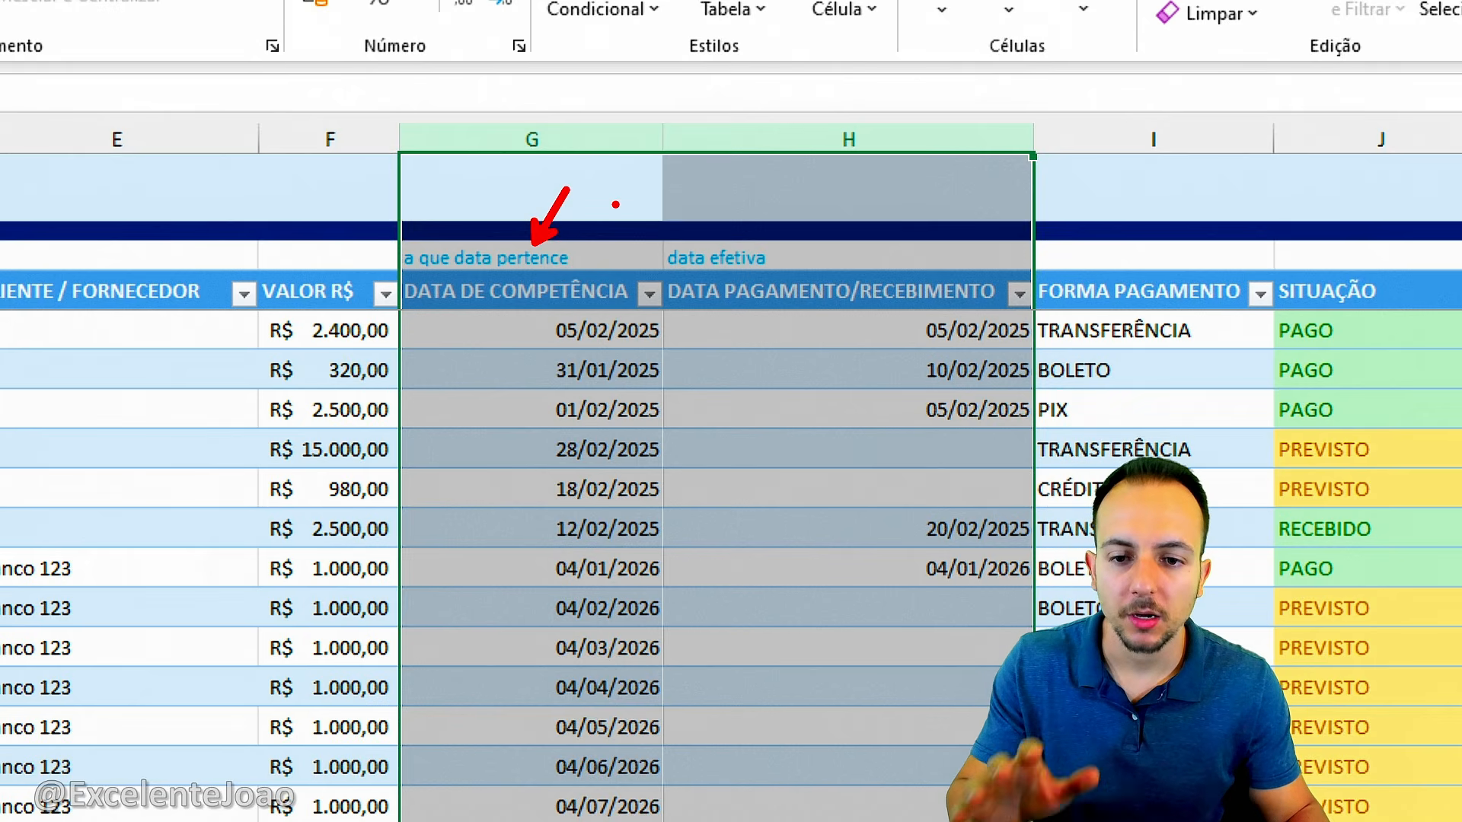
{"action": "left_click_drag", "start_coordinate": [746, 236], "coordinate": [783, 207]}
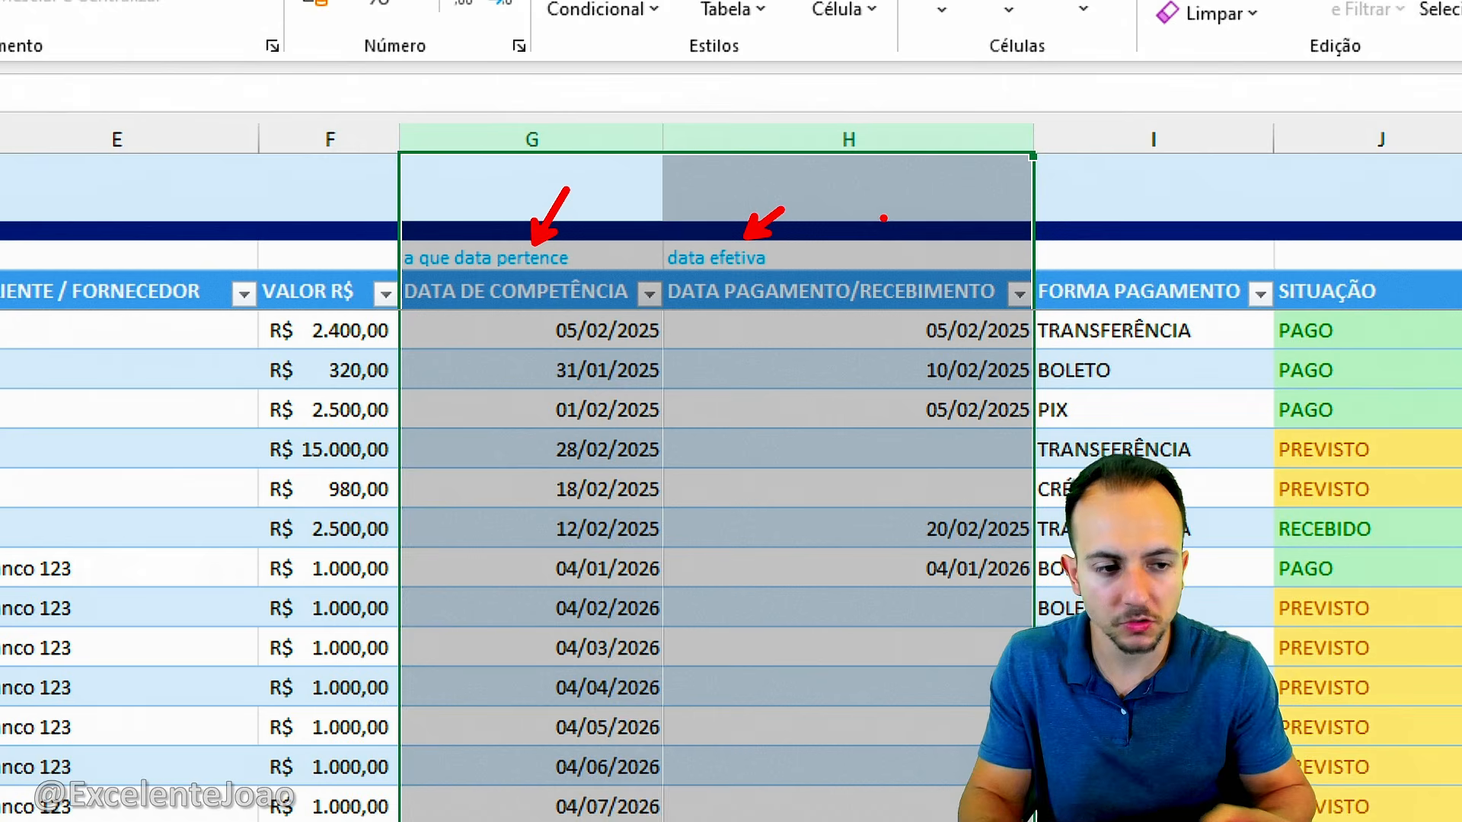
{"action": "key", "text": "Escape"}
{"action": "left_click", "coordinate": [1203, 362]}
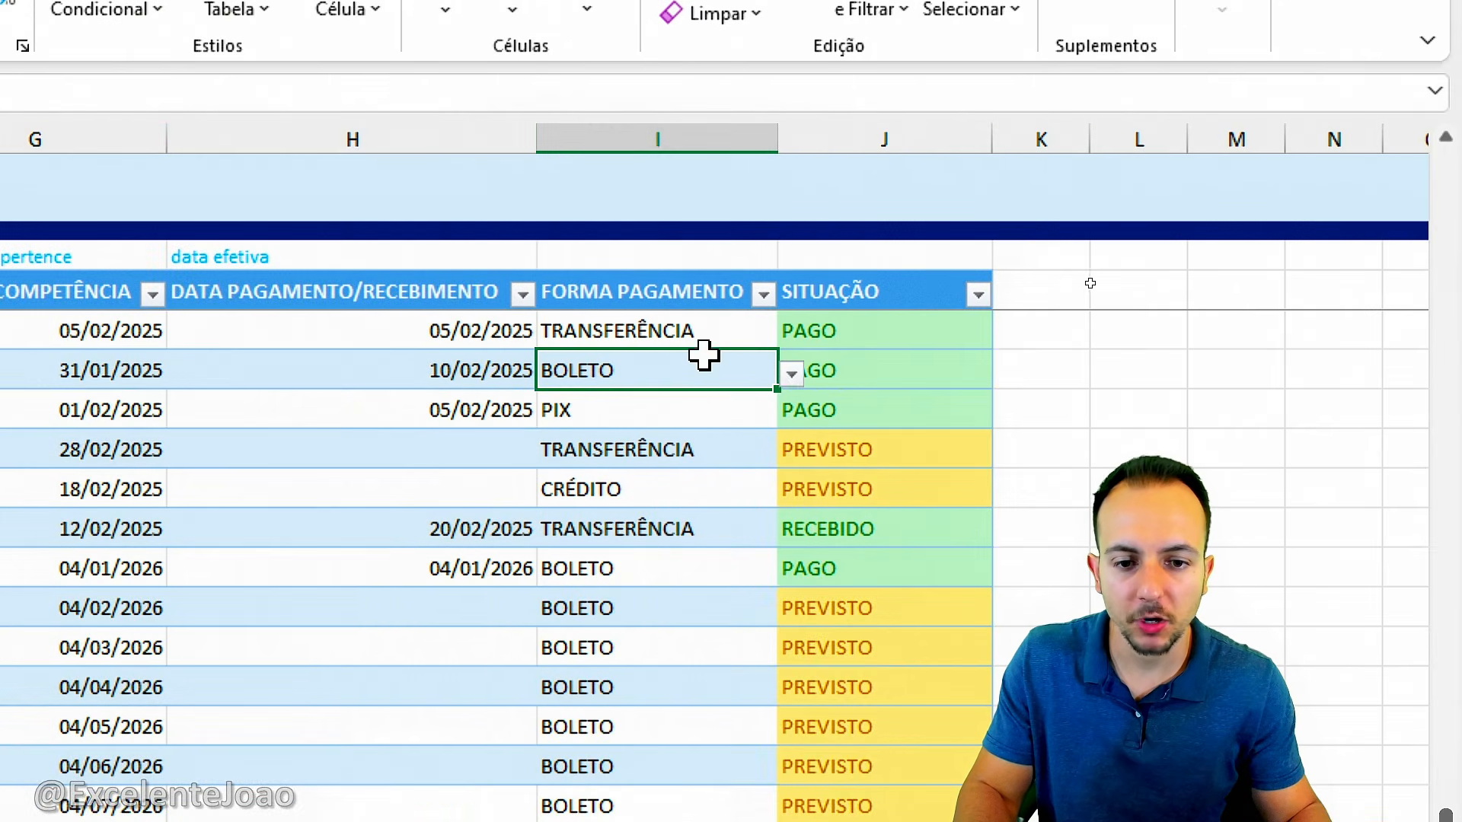
{"action": "left_click", "coordinate": [792, 374]}
Step: Try the SITUAÇÃO options in cell J39, including PREVISTO and ATRASO, and set it back to PAGO
{"action": "left_click", "coordinate": [923, 369]}
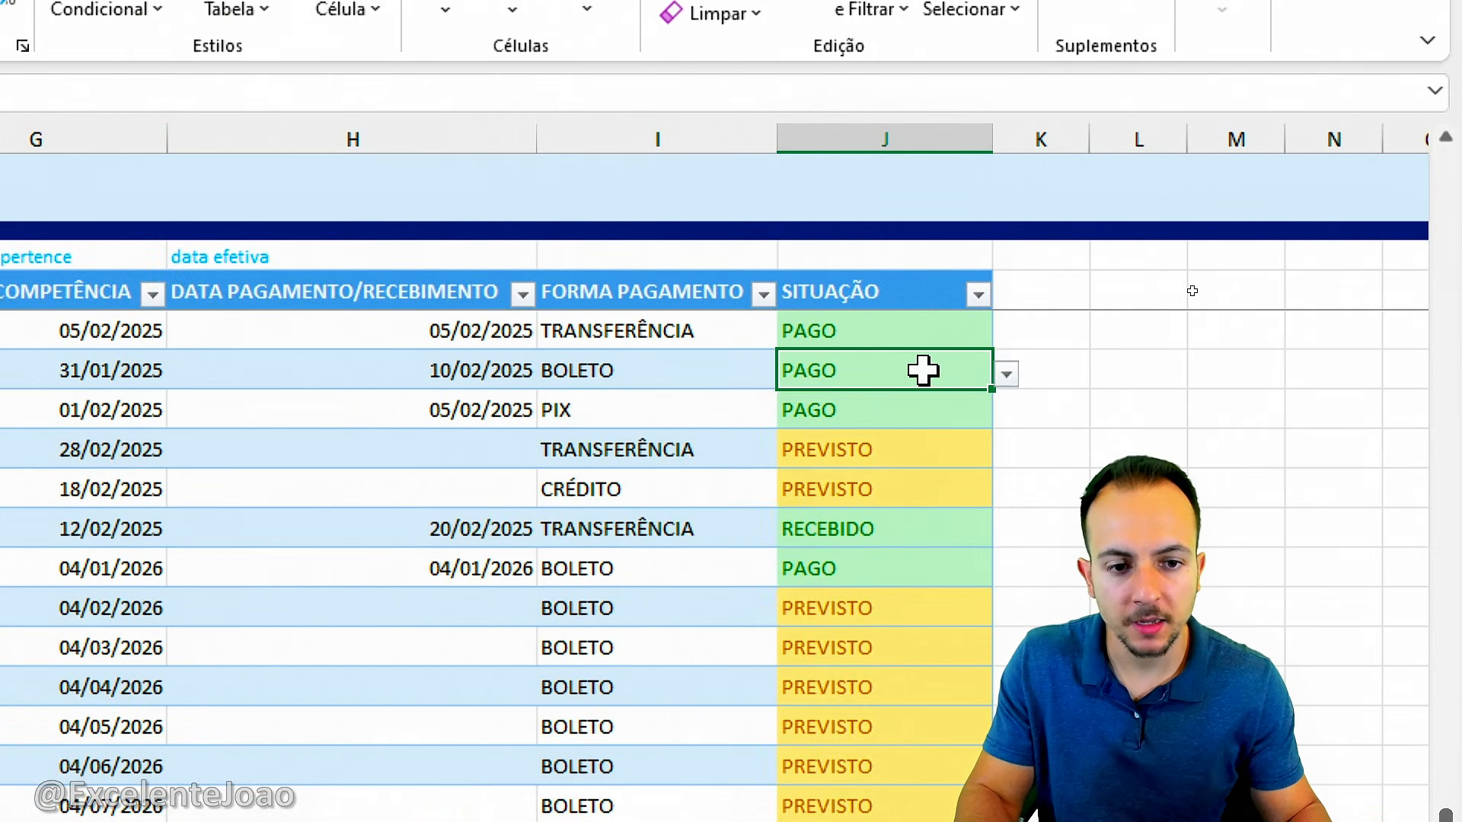
{"action": "left_click", "coordinate": [1006, 373]}
{"action": "left_click", "coordinate": [898, 404]}
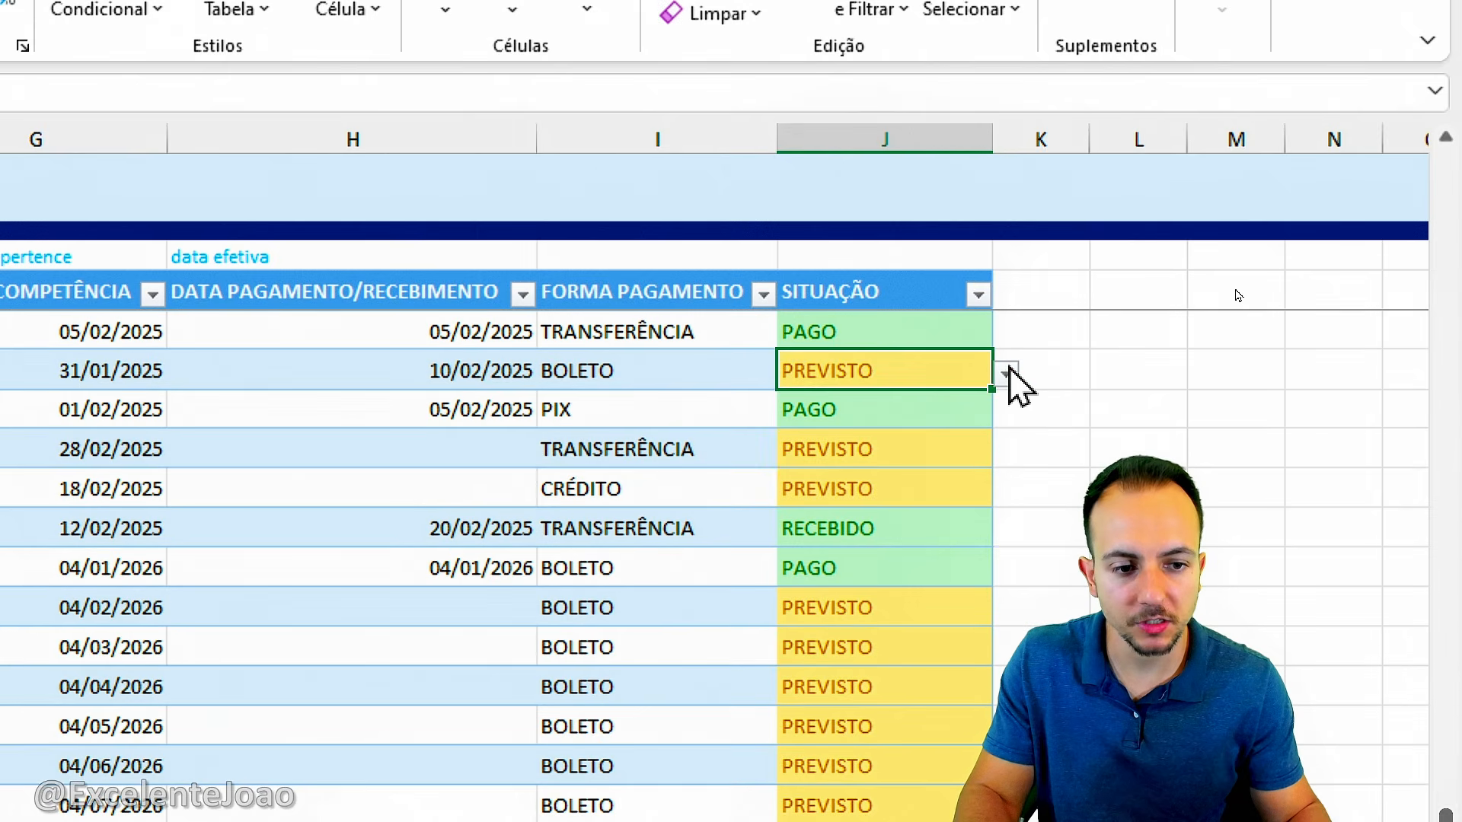
{"action": "left_click", "coordinate": [1006, 373]}
{"action": "left_click", "coordinate": [891, 457]}
{"action": "left_click", "coordinate": [1006, 373]}
{"action": "left_click", "coordinate": [902, 483]}
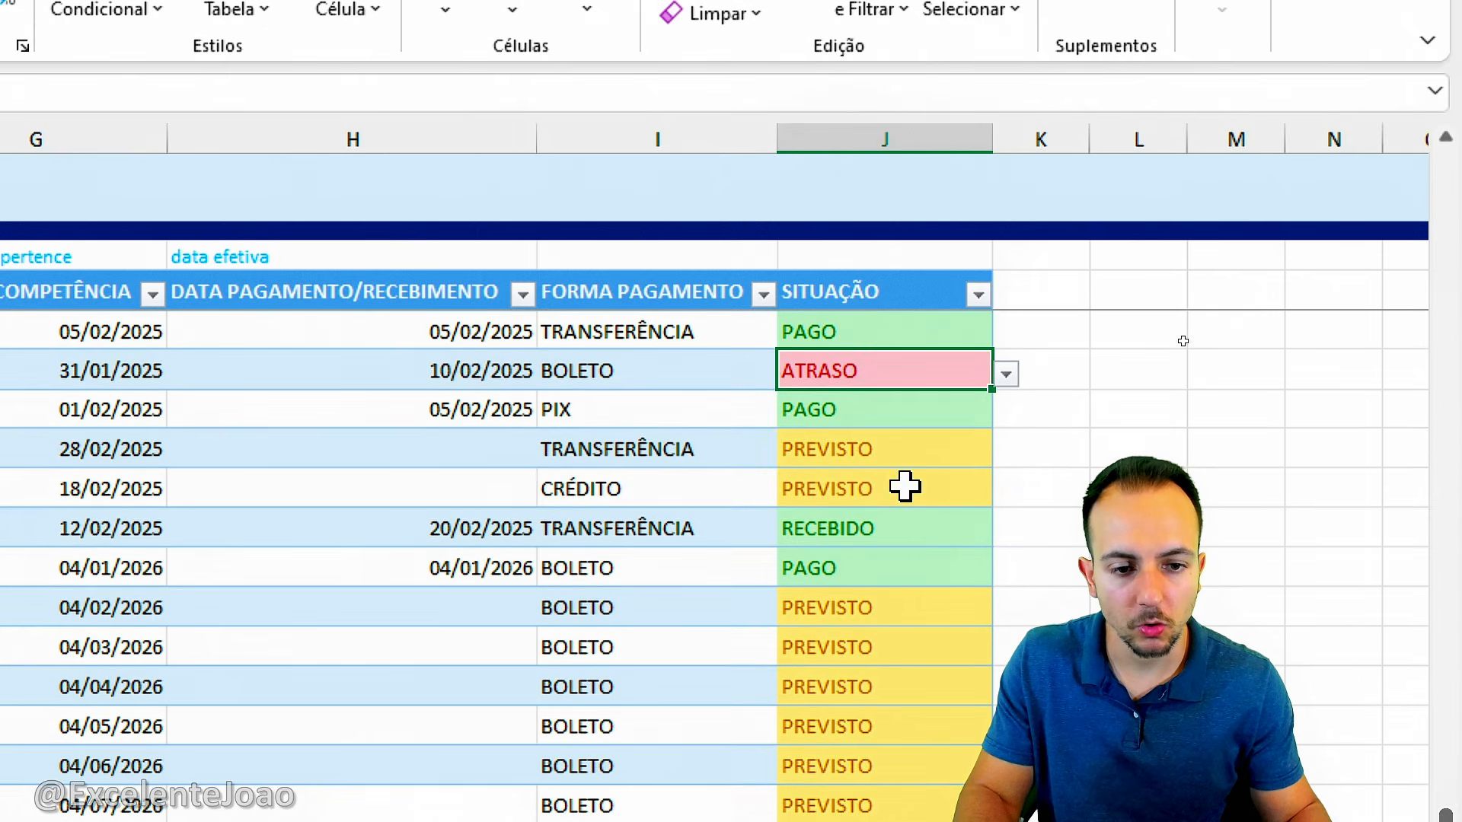
{"action": "left_click", "coordinate": [1006, 373]}
{"action": "left_click", "coordinate": [925, 427]}
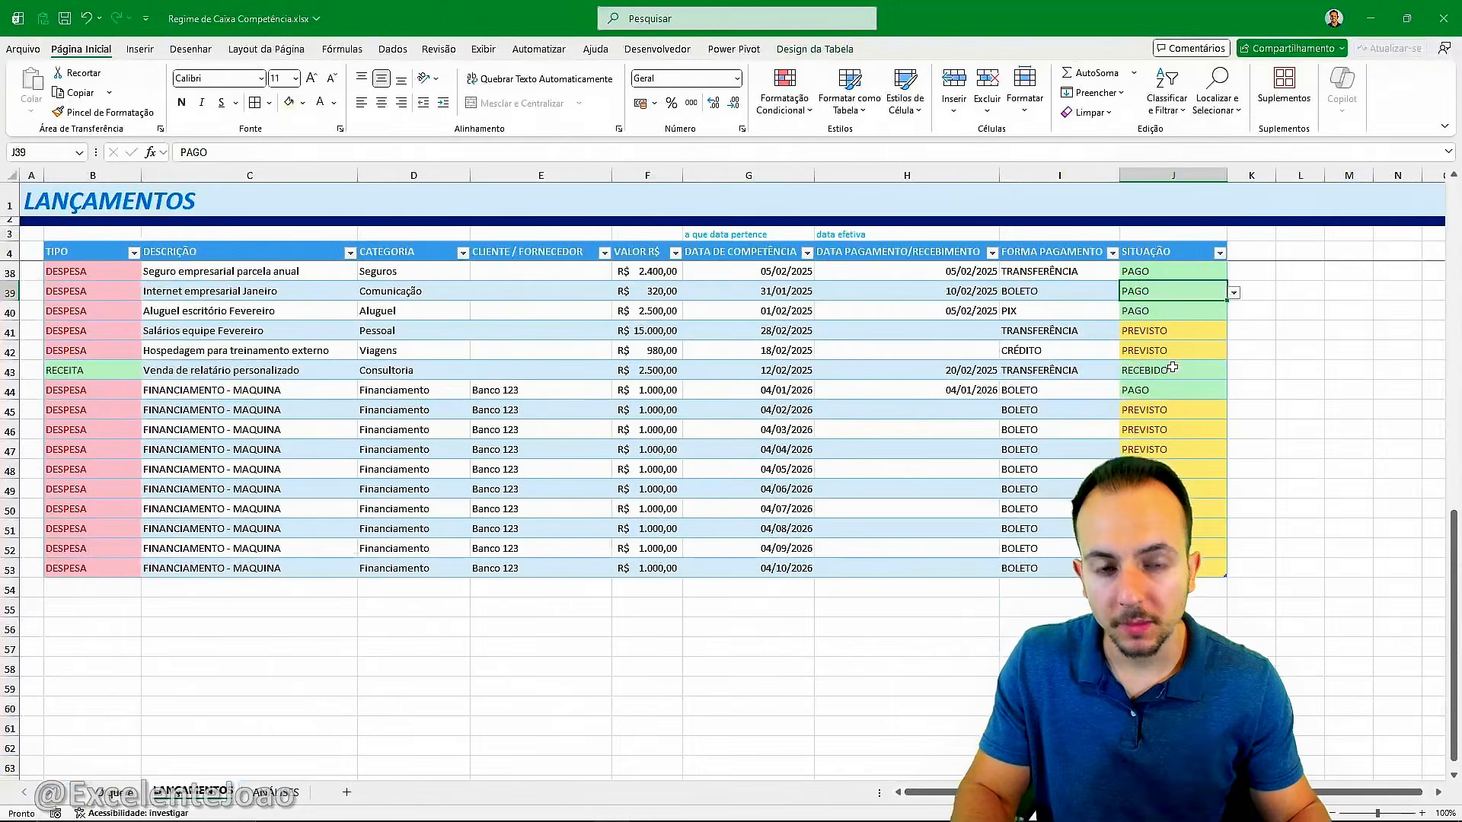
Step: Add a new blank worksheet to the workbook
{"action": "key", "text": "ctrl+Up"}
{"action": "key", "text": "ctrl+Up"}
{"action": "key", "text": "Left"}
{"action": "key", "text": "ctrl+Left"}
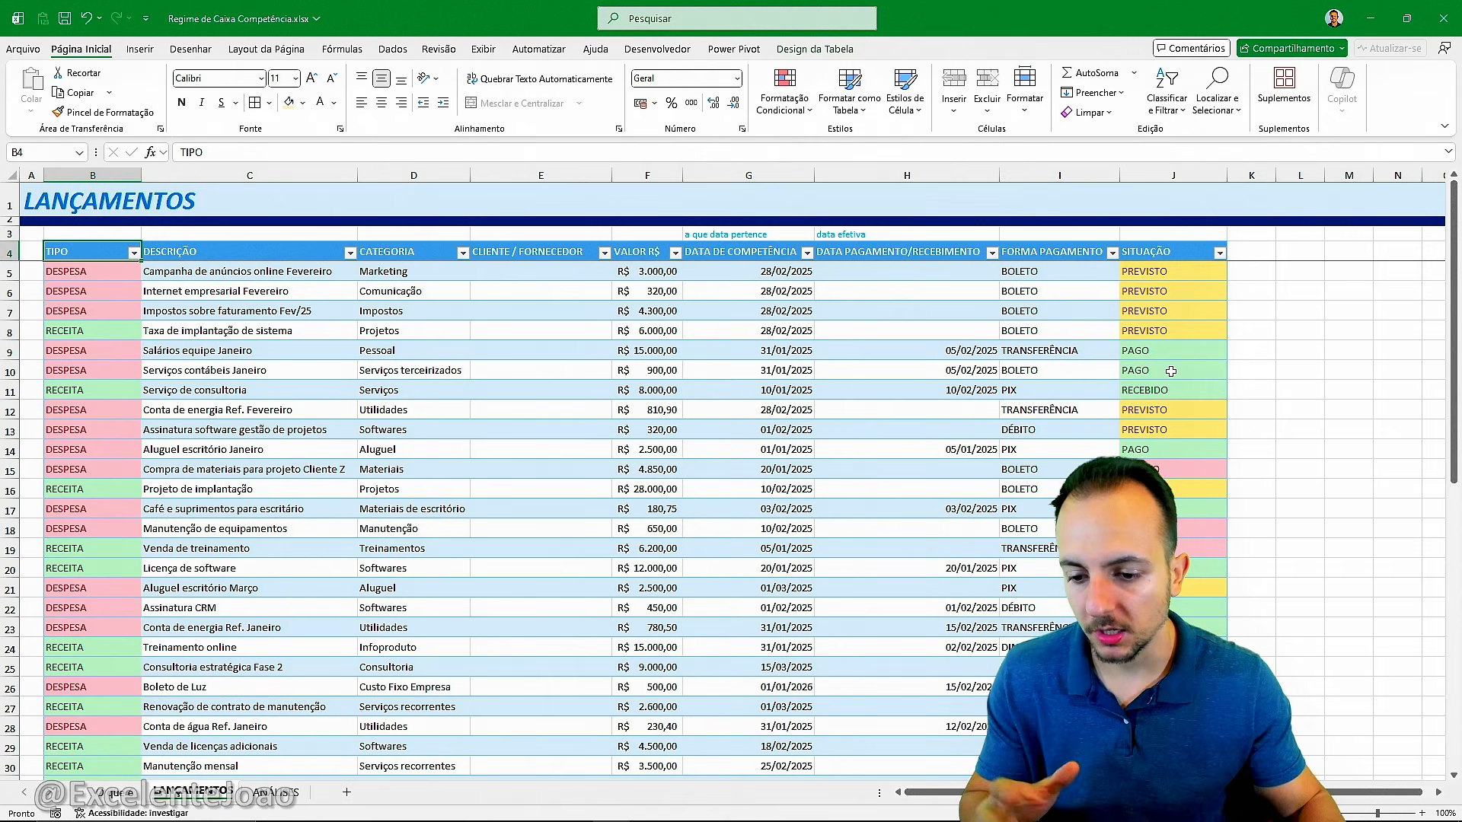
{"action": "left_click", "coordinate": [344, 793]}
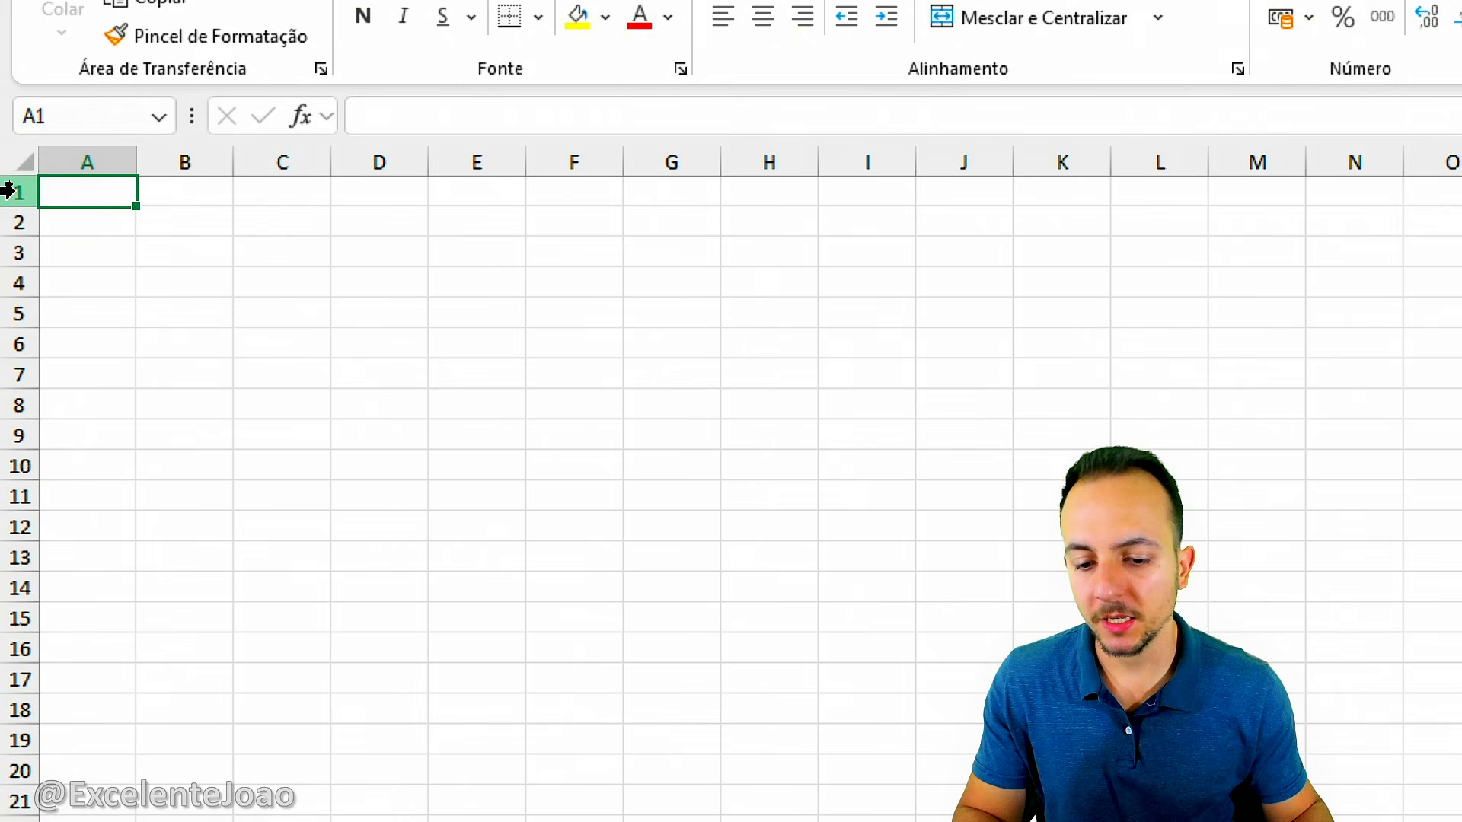
Step: Fill the whole of row 1 with the light blue theme colour
{"action": "left_click", "coordinate": [19, 192]}
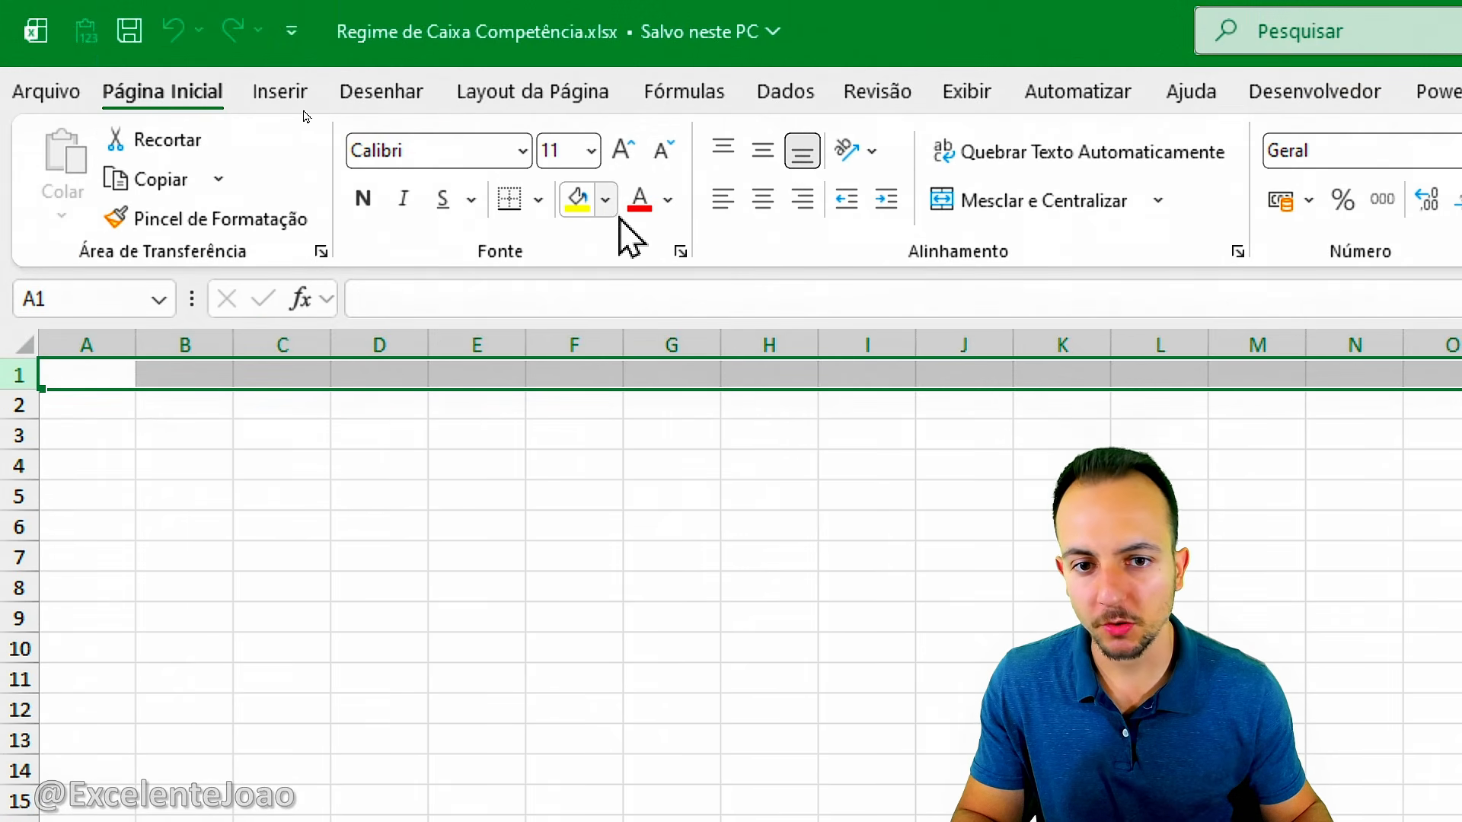
{"action": "left_click", "coordinate": [606, 78]}
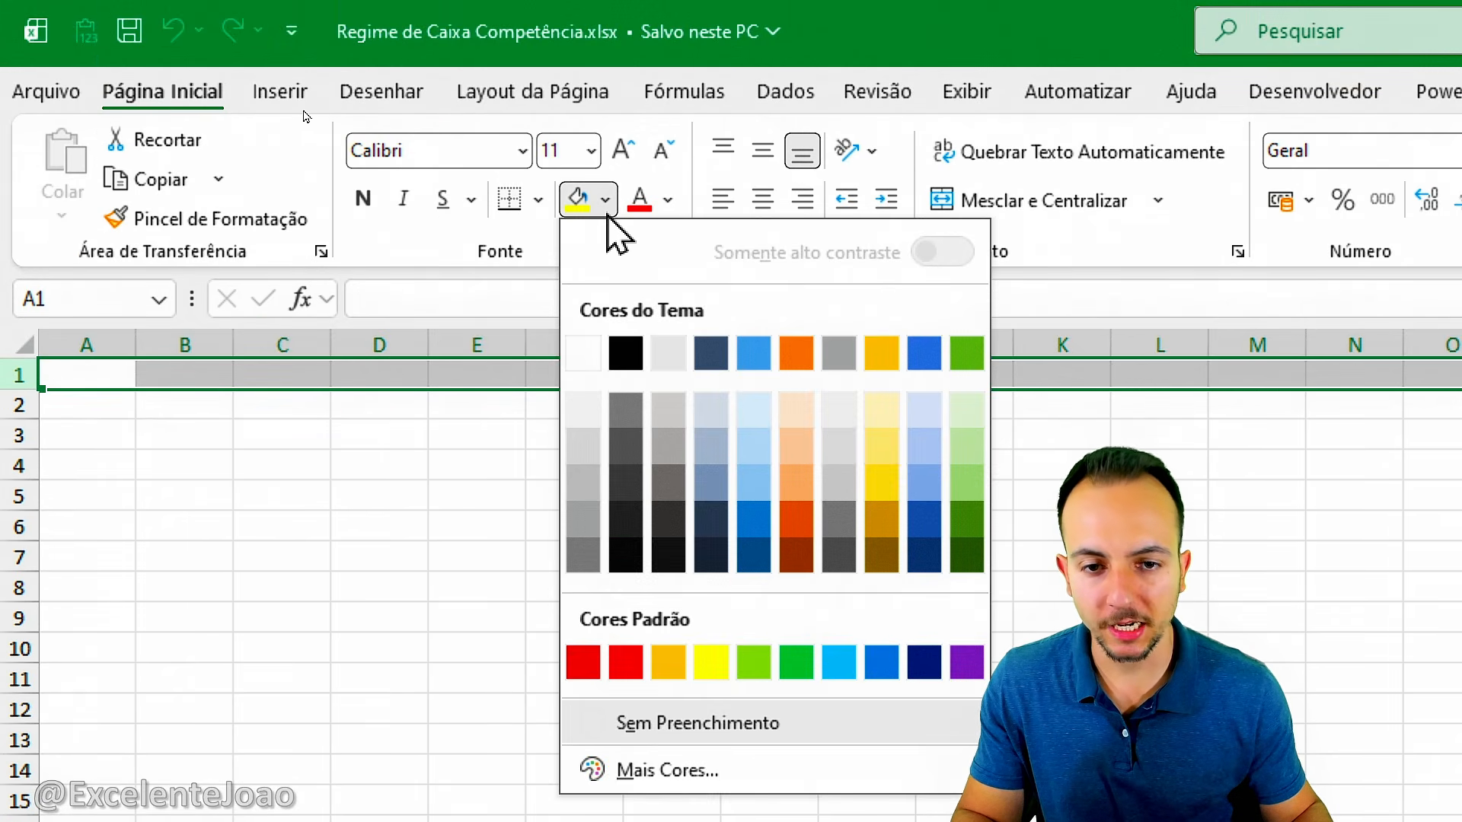
{"action": "left_click", "coordinate": [754, 410]}
Step: Enter the title LANÇAMENTOS in cell A1
{"action": "left_click", "coordinate": [108, 376]}
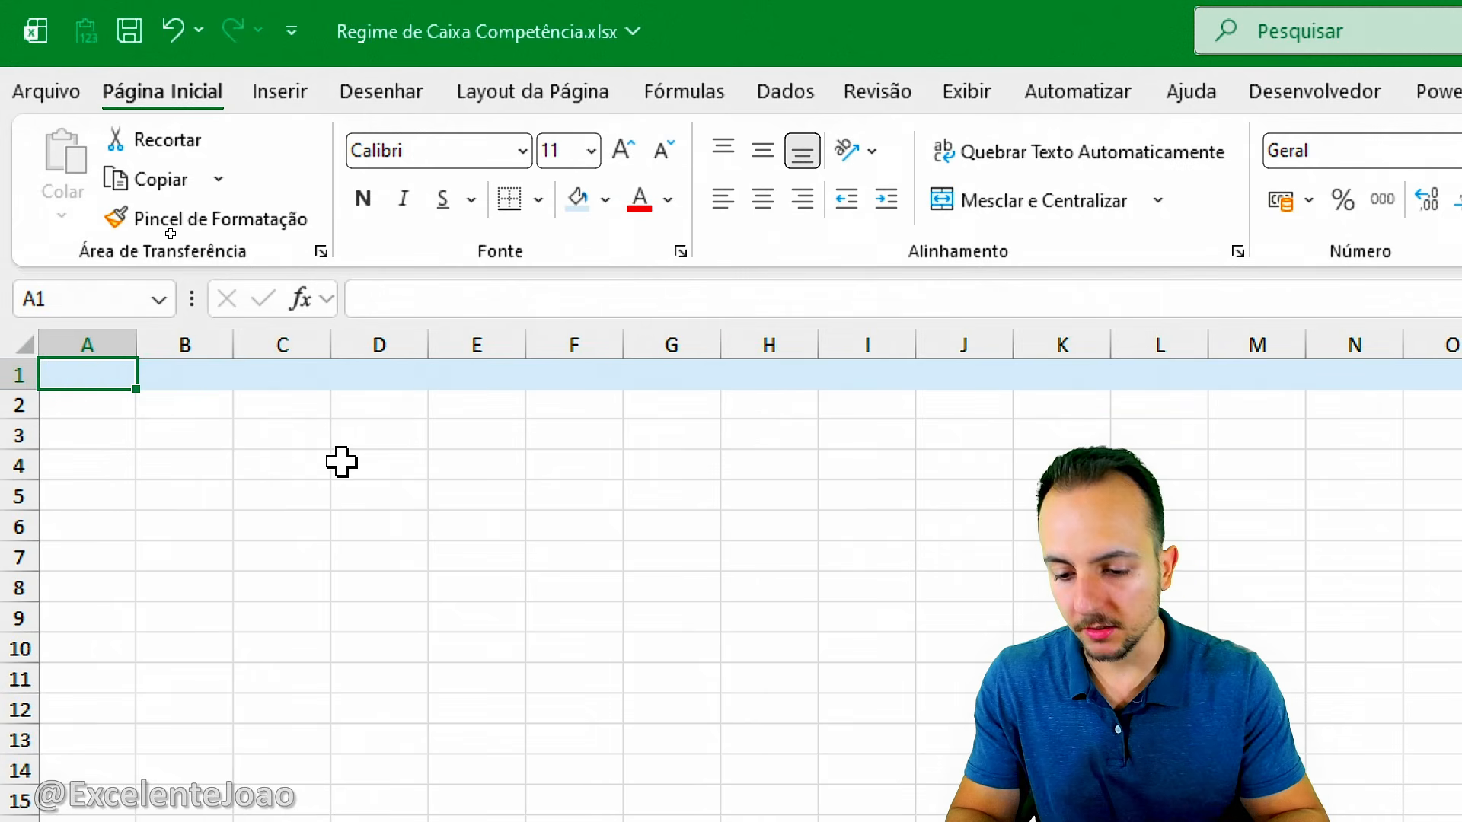
{"action": "type", "text": "LANÇAMENTOS"}
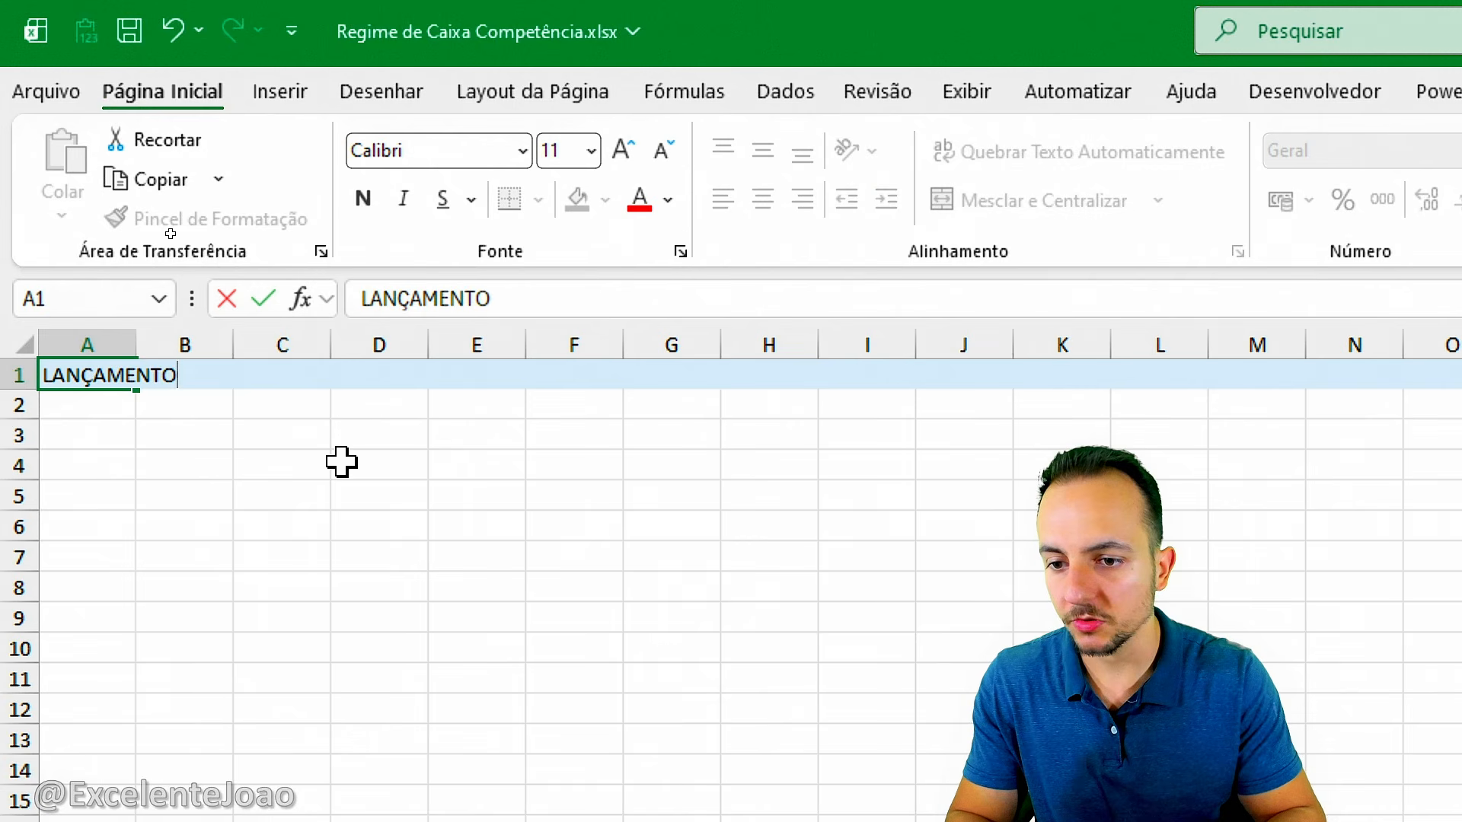
{"action": "key", "text": "Return"}
Step: Enlarge the LANÇAMENTOS title in cell A1 to font size 26
{"action": "left_click", "coordinate": [61, 375]}
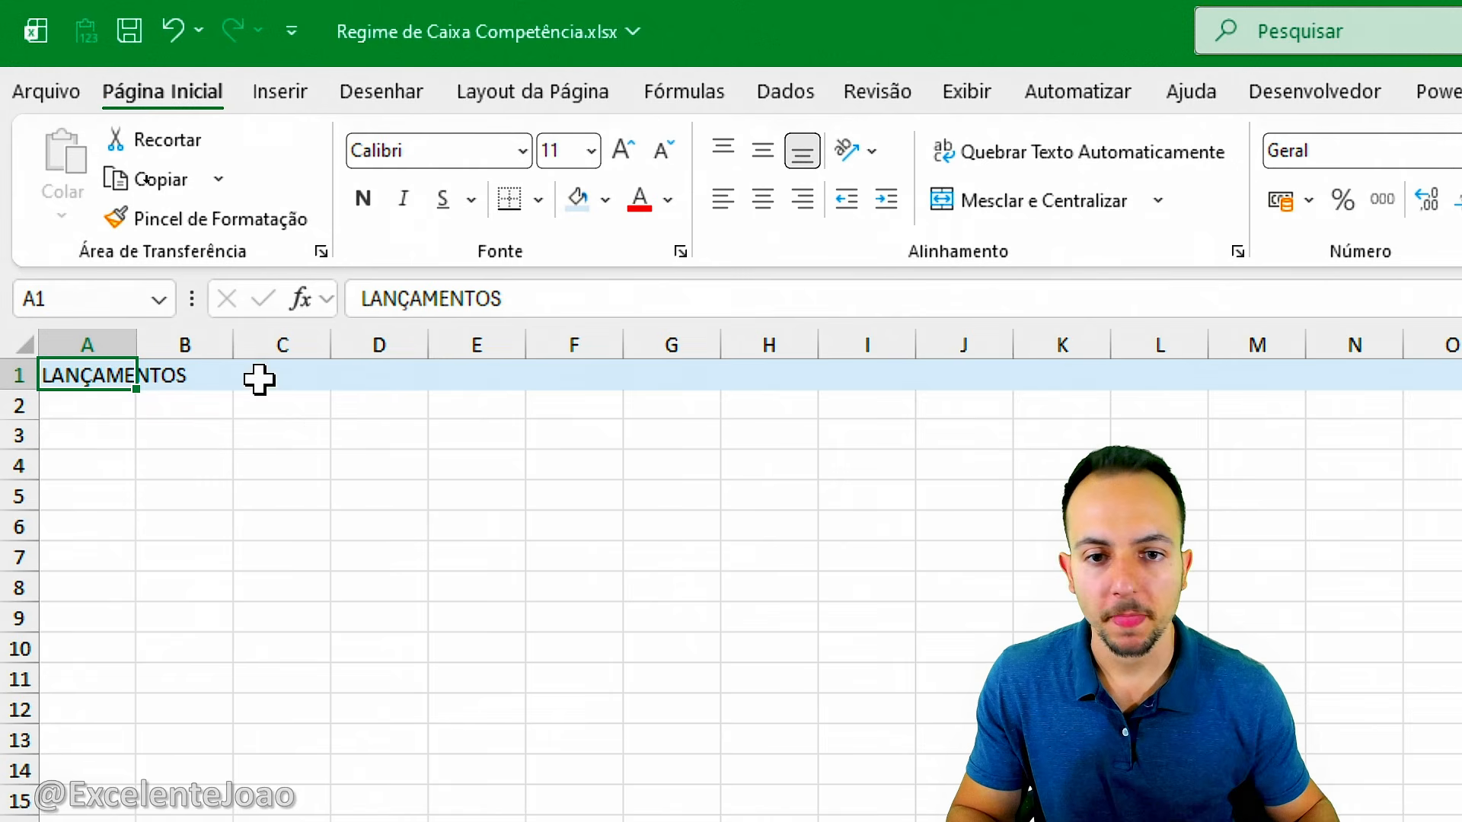
{"action": "left_click", "coordinate": [629, 156]}
{"action": "left_click", "coordinate": [630, 158]}
{"action": "left_click", "coordinate": [624, 153]}
{"action": "left_click", "coordinate": [625, 153]}
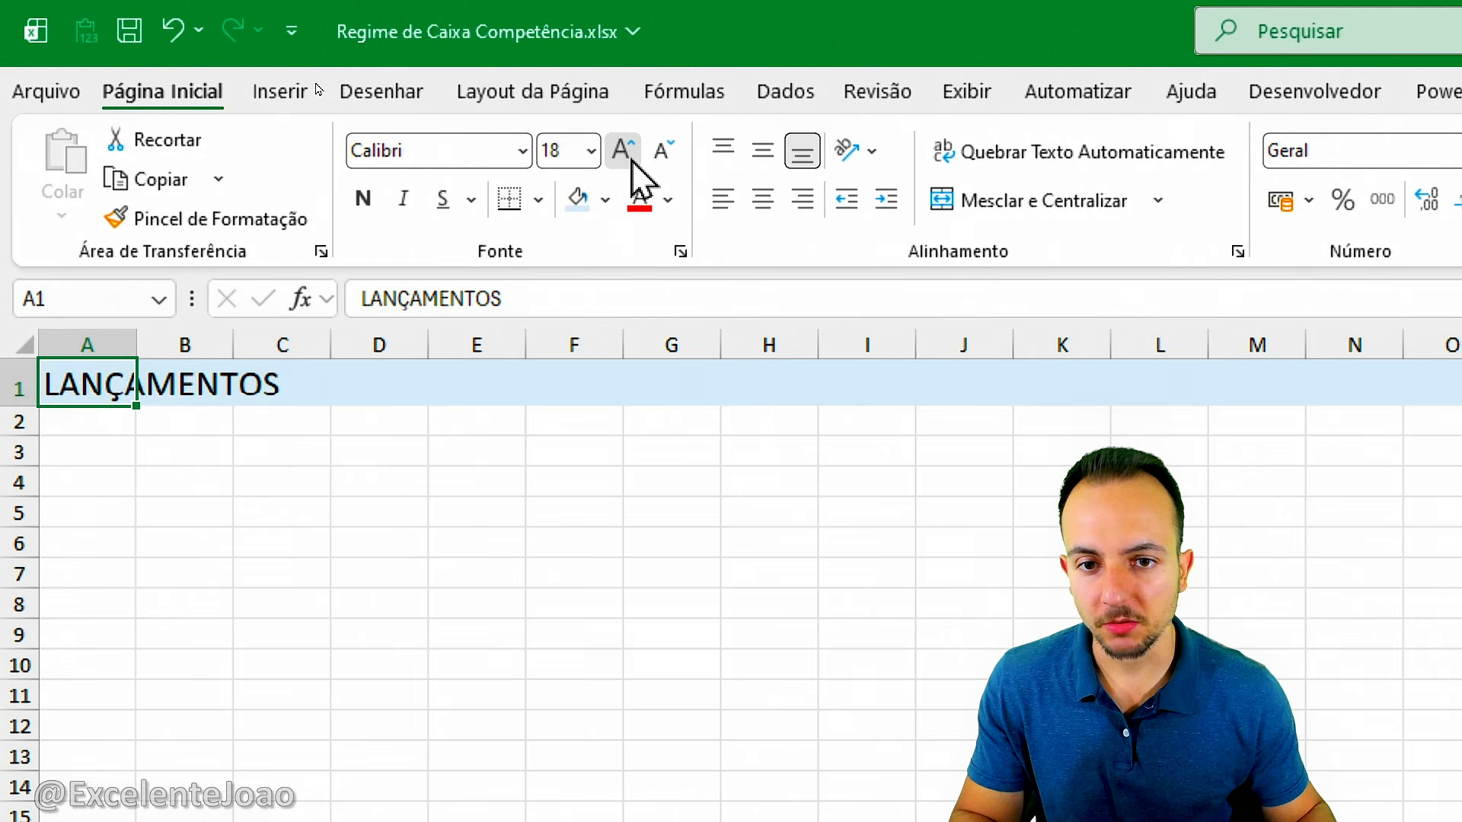
{"action": "left_click", "coordinate": [625, 152]}
{"action": "left_click", "coordinate": [624, 152]}
{"action": "left_click", "coordinate": [624, 152]}
{"action": "left_click", "coordinate": [624, 153]}
{"action": "left_click", "coordinate": [625, 153]}
{"action": "left_click", "coordinate": [664, 150]}
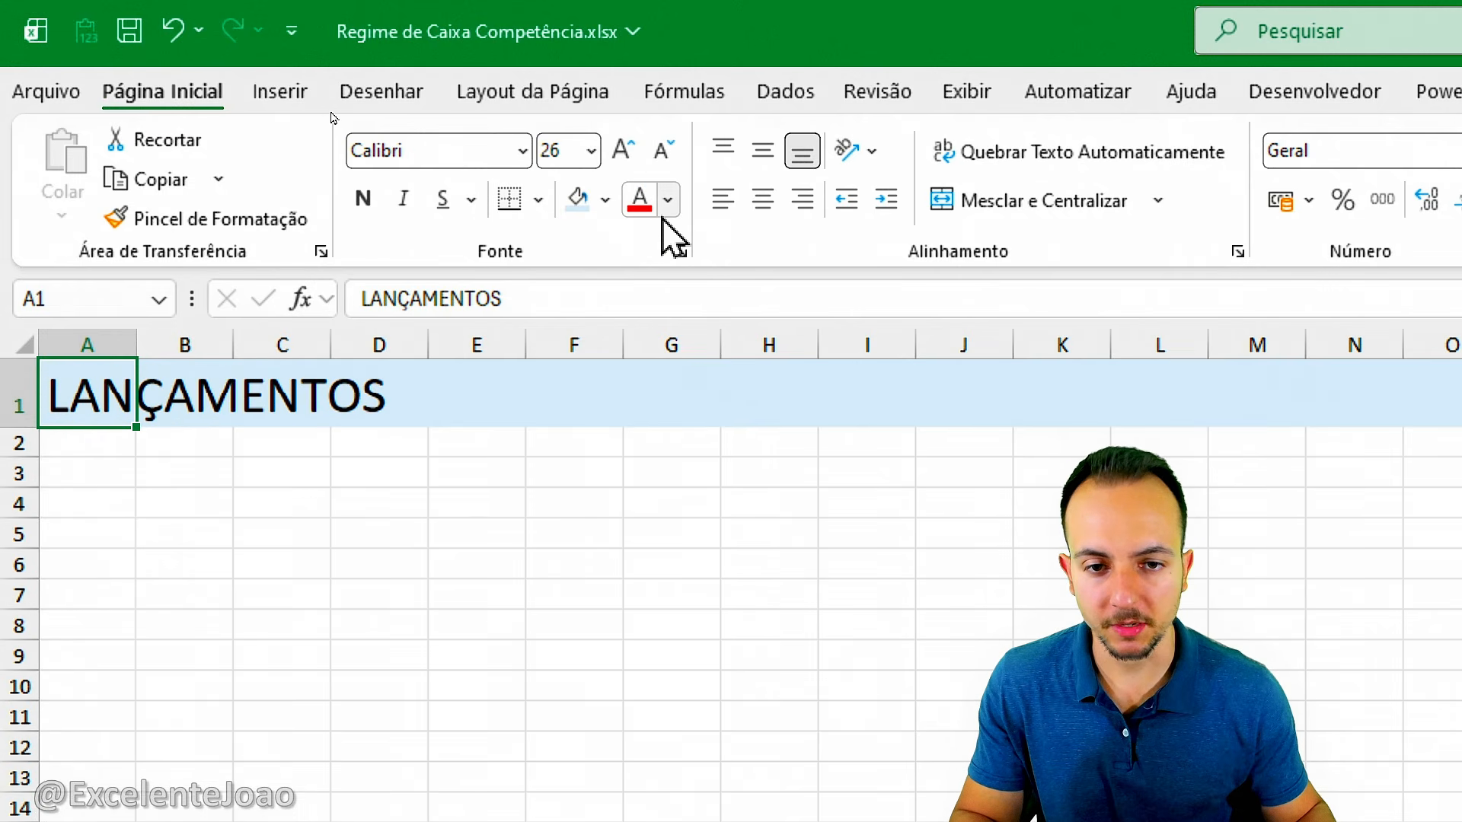
Step: Format the LANÇAMENTOS title with the standard blue font colour, bold and italic
{"action": "left_click", "coordinate": [667, 202]}
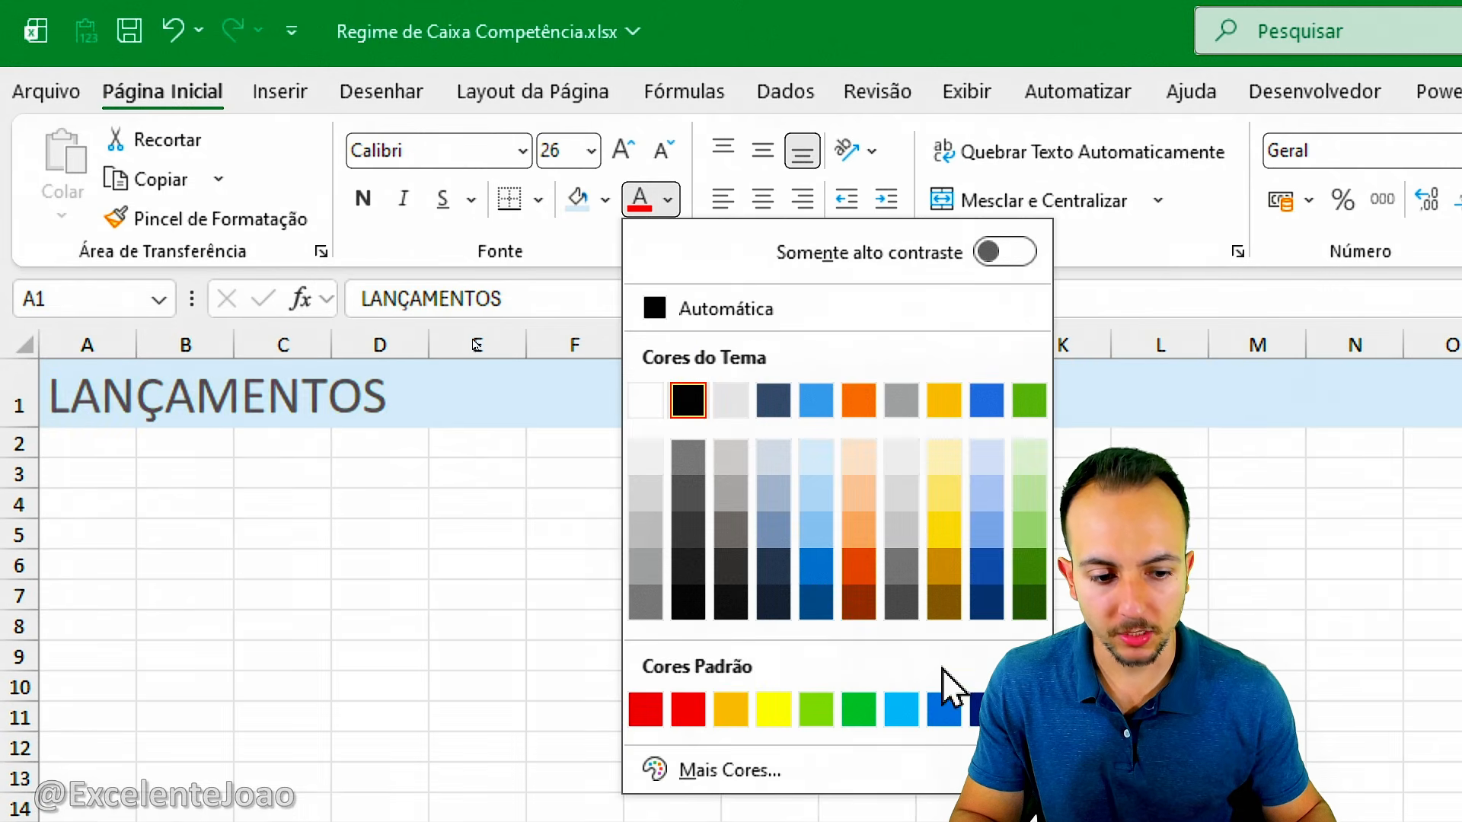
{"action": "left_click", "coordinate": [944, 710]}
{"action": "left_click", "coordinate": [363, 200]}
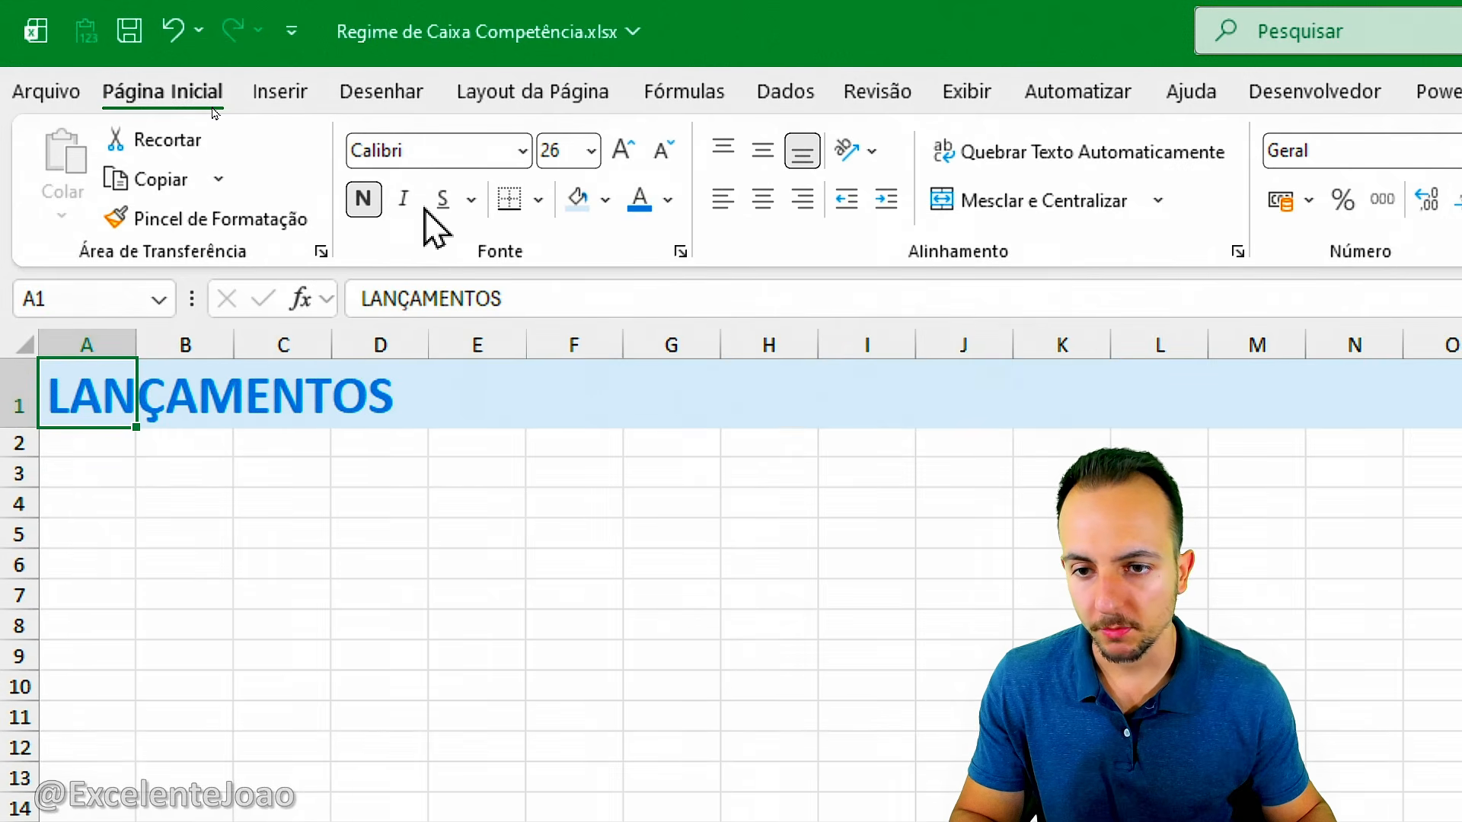
{"action": "left_click", "coordinate": [403, 199]}
{"action": "left_click", "coordinate": [404, 199]}
{"action": "left_click", "coordinate": [403, 200]}
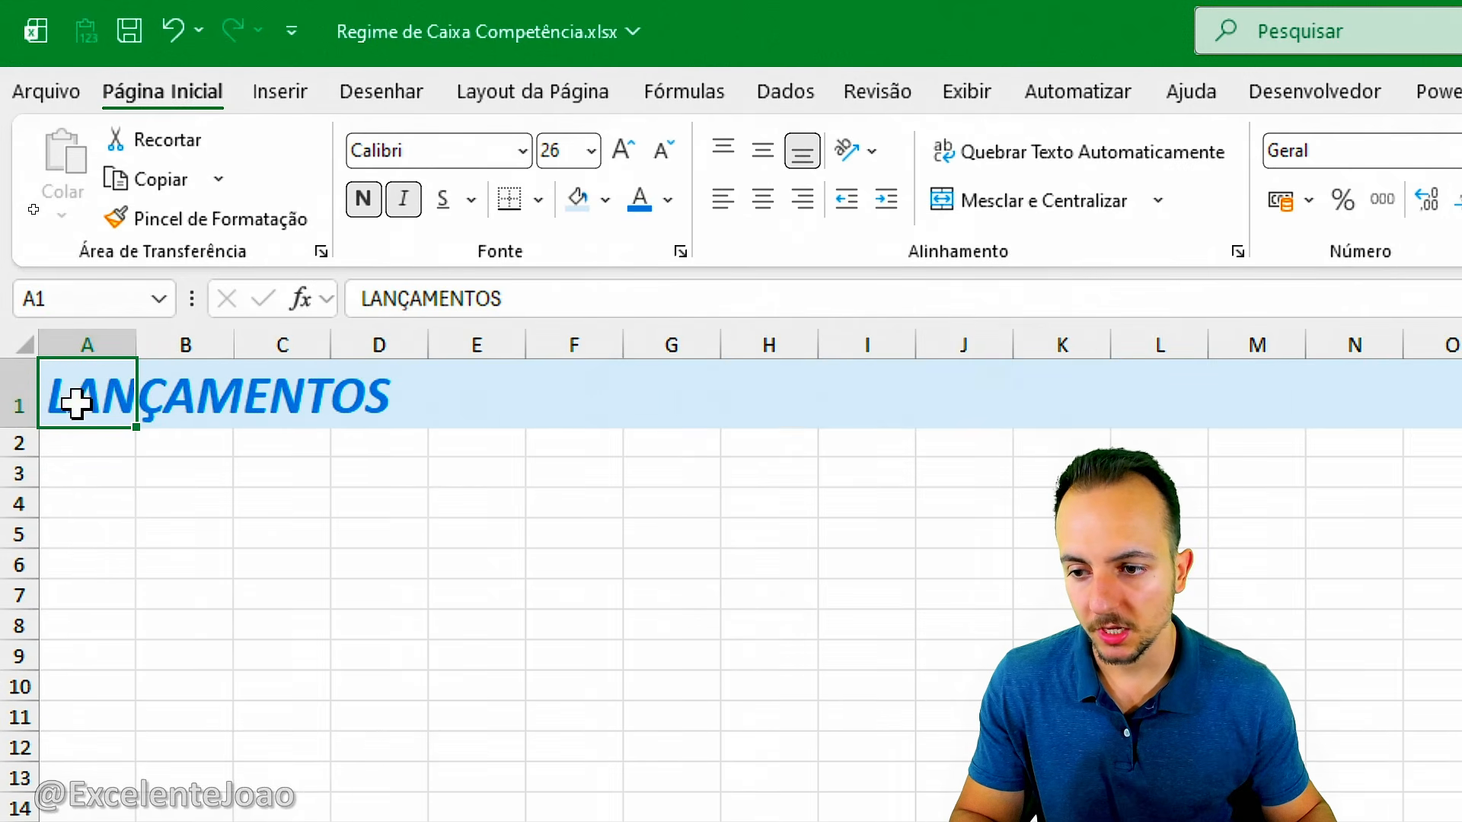
Step: Fill the whole of row 2 with the standard dark blue as a band under the title
{"action": "left_click", "coordinate": [16, 444]}
{"action": "left_click", "coordinate": [605, 200]}
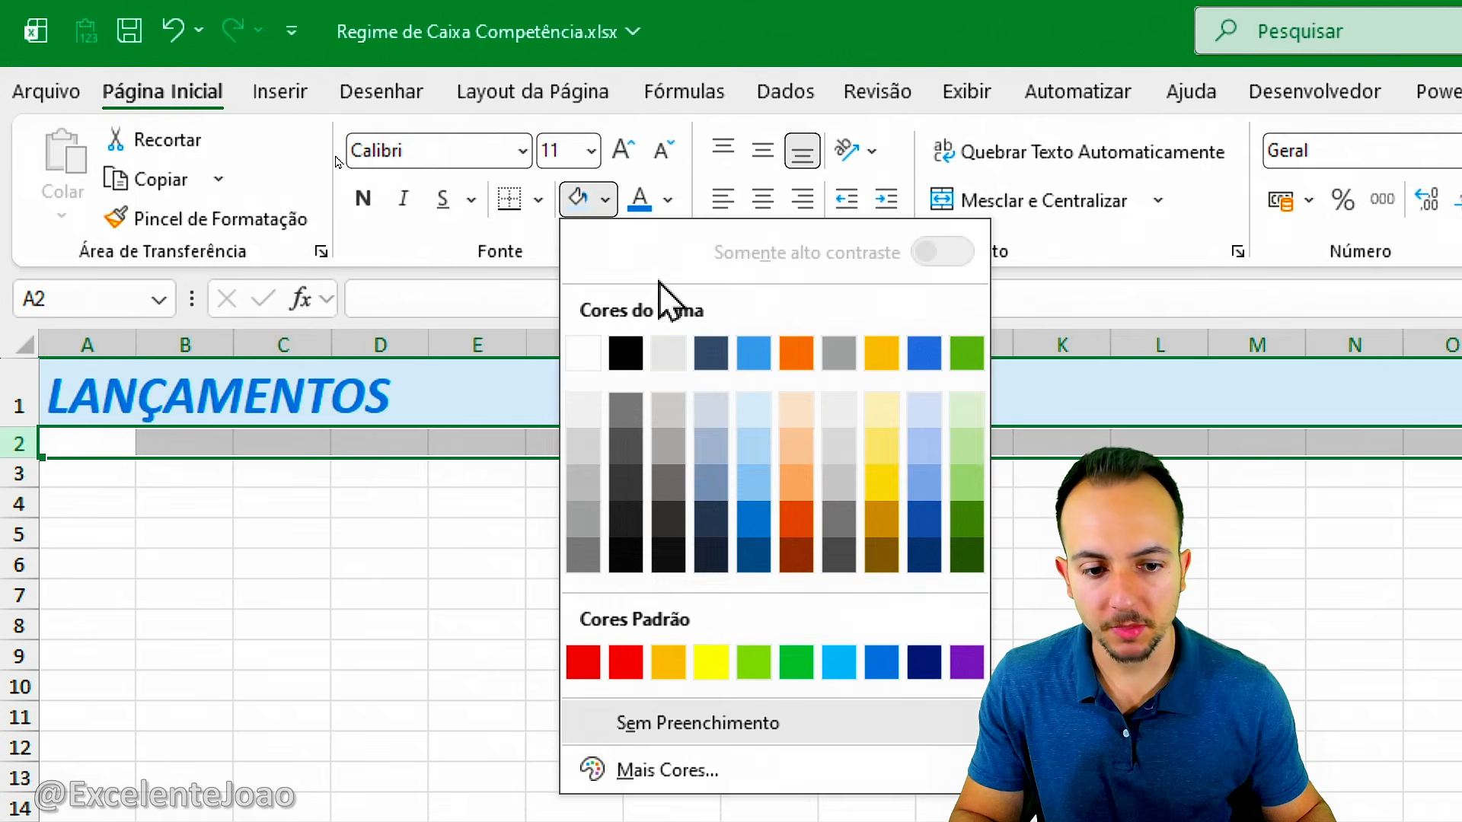
{"action": "left_click", "coordinate": [921, 662]}
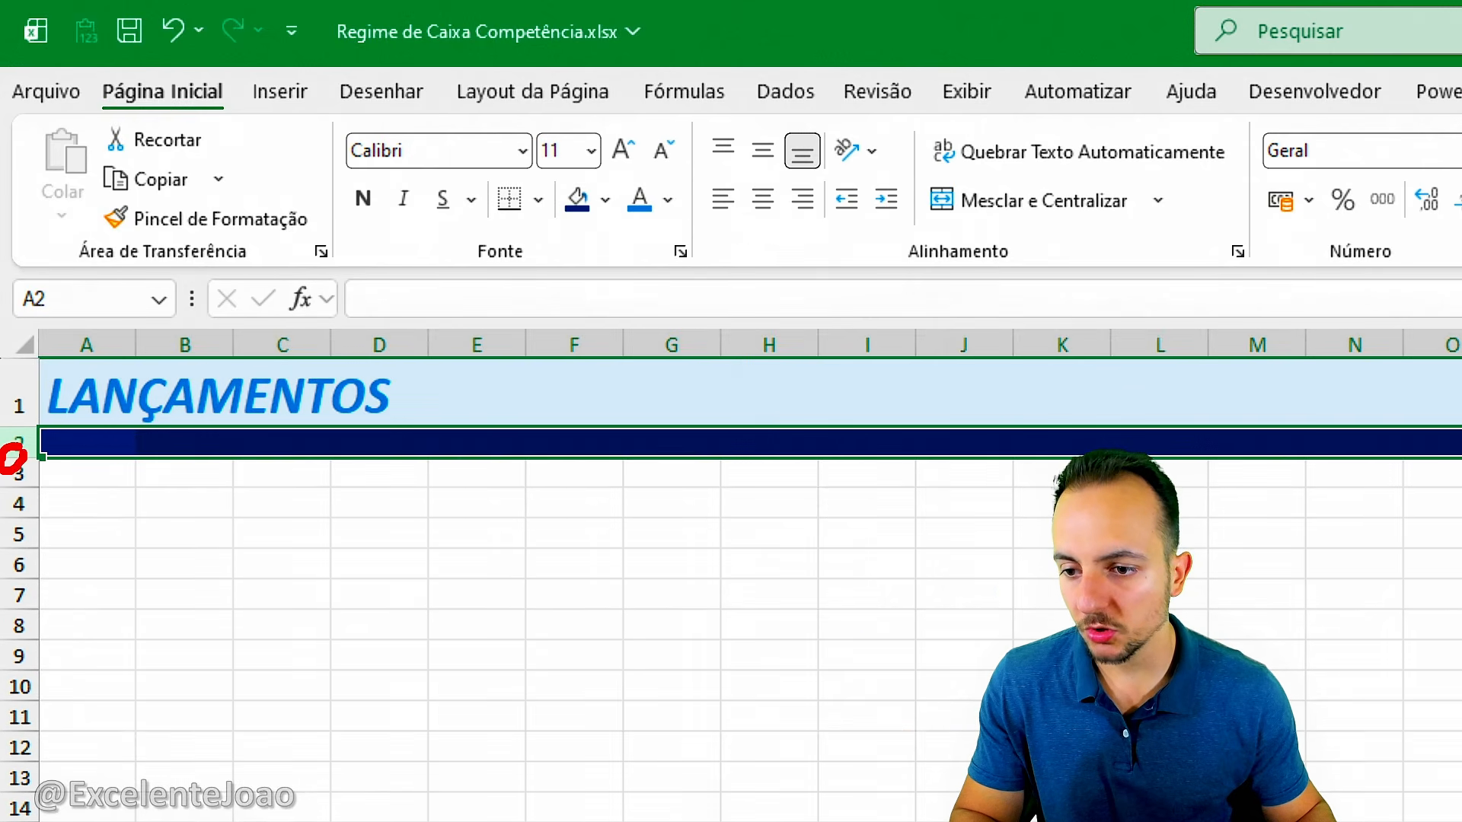
{"action": "mouse_move", "coordinate": [89, 367]}
{"action": "left_mouse_down"}
{"action": "mouse_move", "coordinate": [89, 483]}
{"action": "mouse_move", "coordinate": [33, 436]}
{"action": "mouse_move", "coordinate": [96, 439]}
{"action": "left_mouse_up"}
{"action": "left_click", "coordinate": [88, 491]}
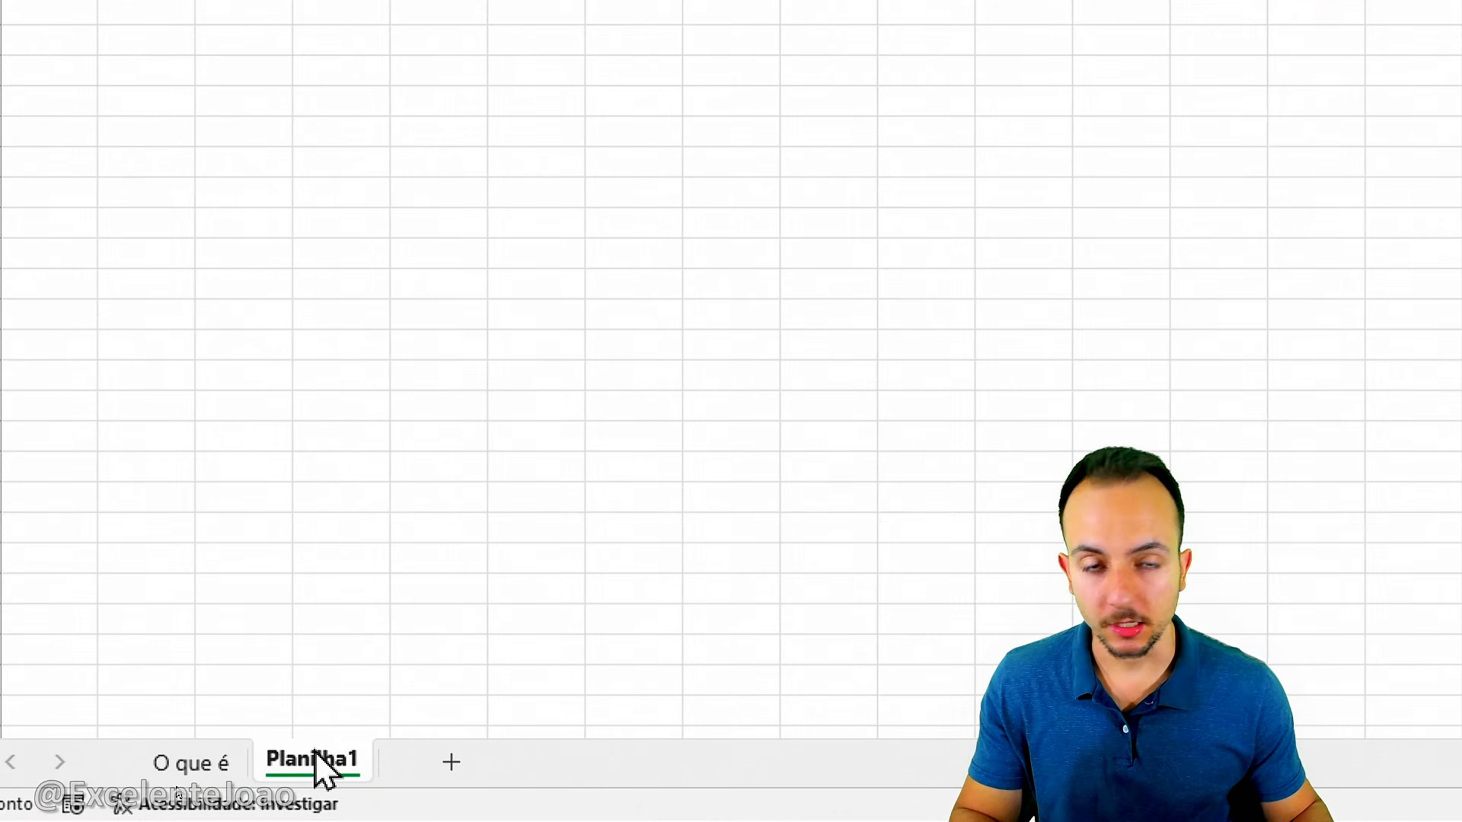
Step: Rename the Planilha1 sheet as LANÇAMENTOS
{"action": "right_click", "coordinate": [321, 753]}
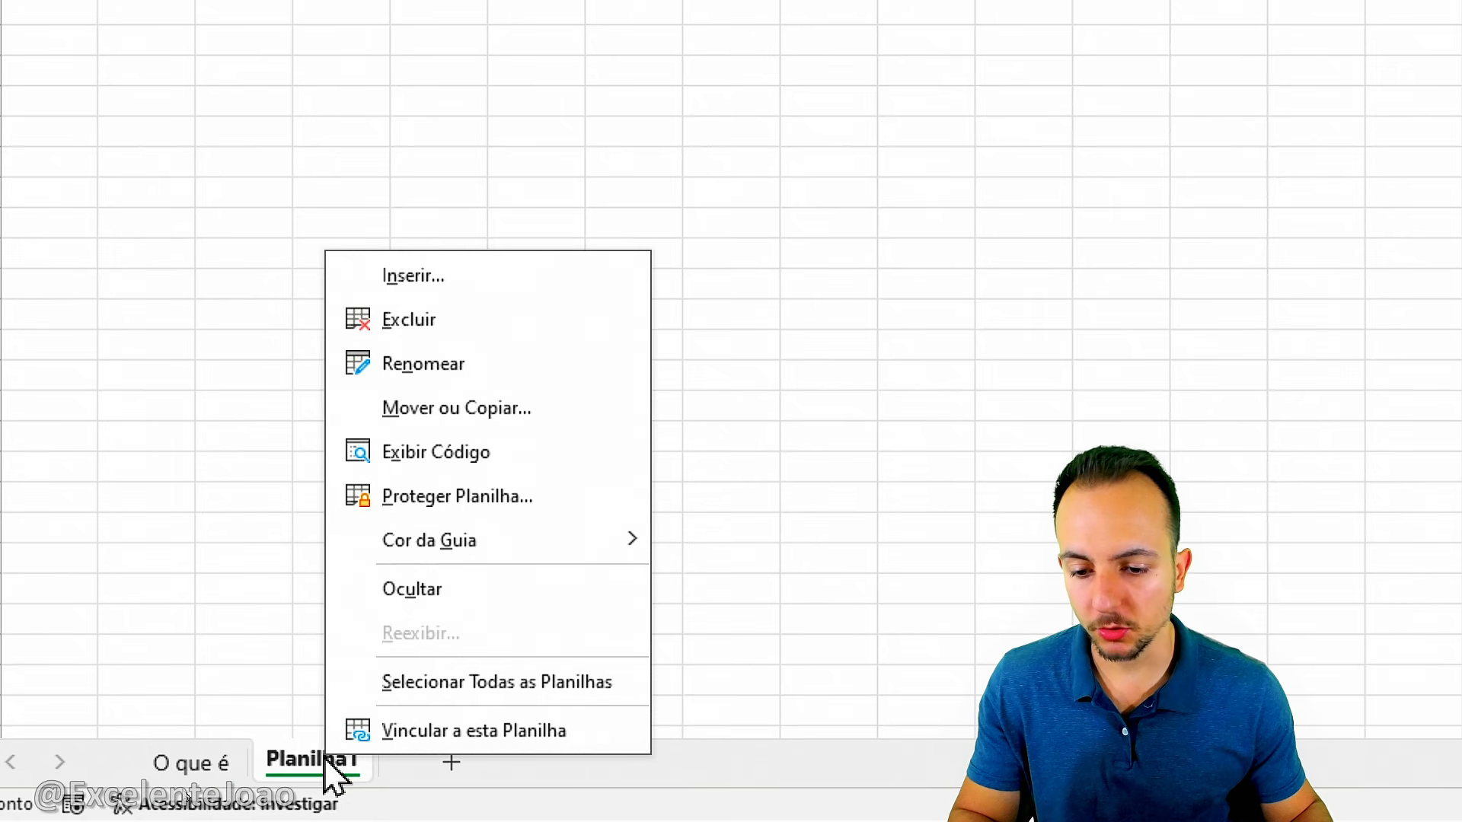
{"action": "left_click", "coordinate": [449, 373]}
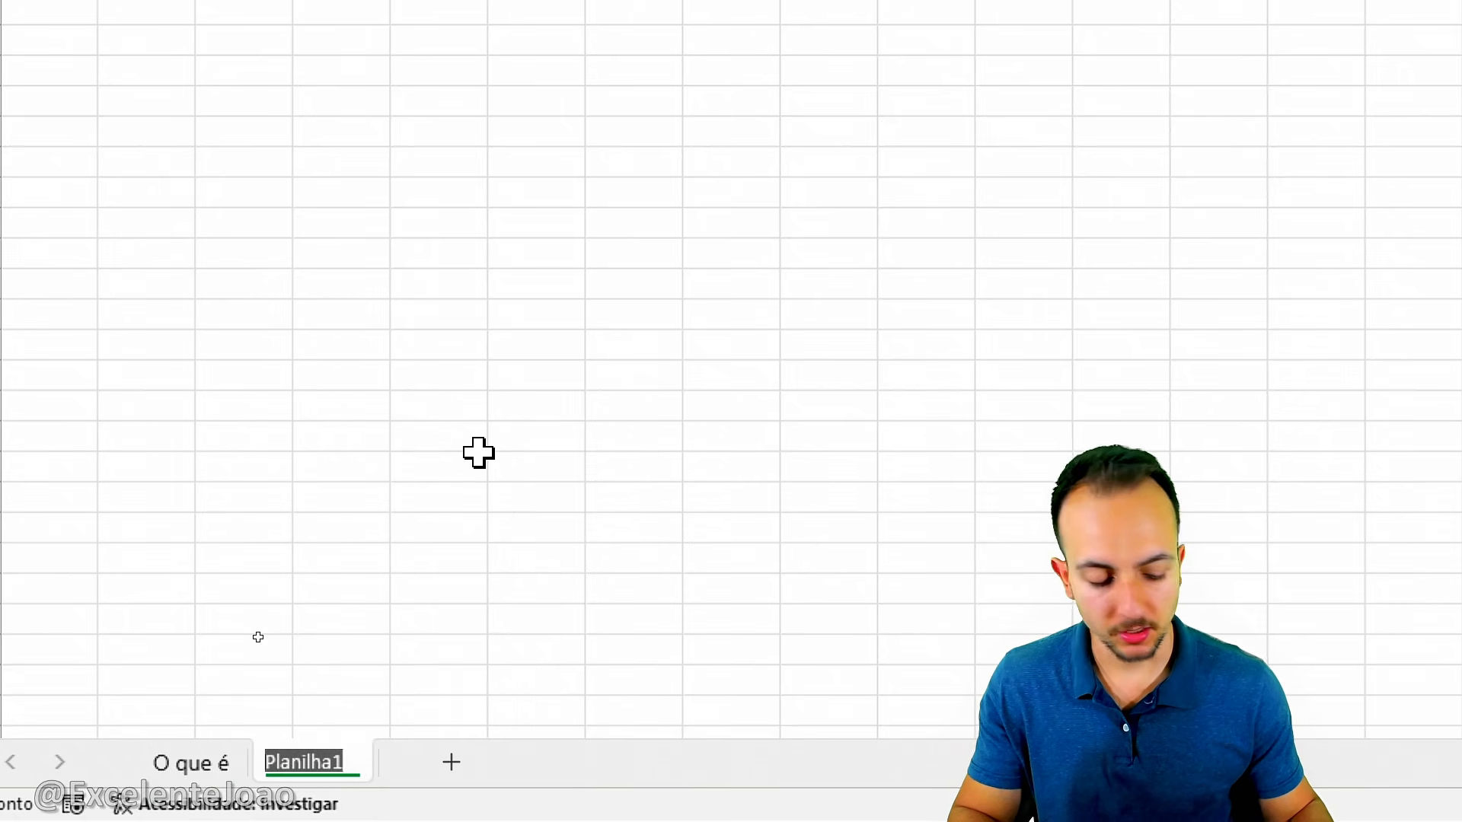
{"action": "type", "text": "LAN"}
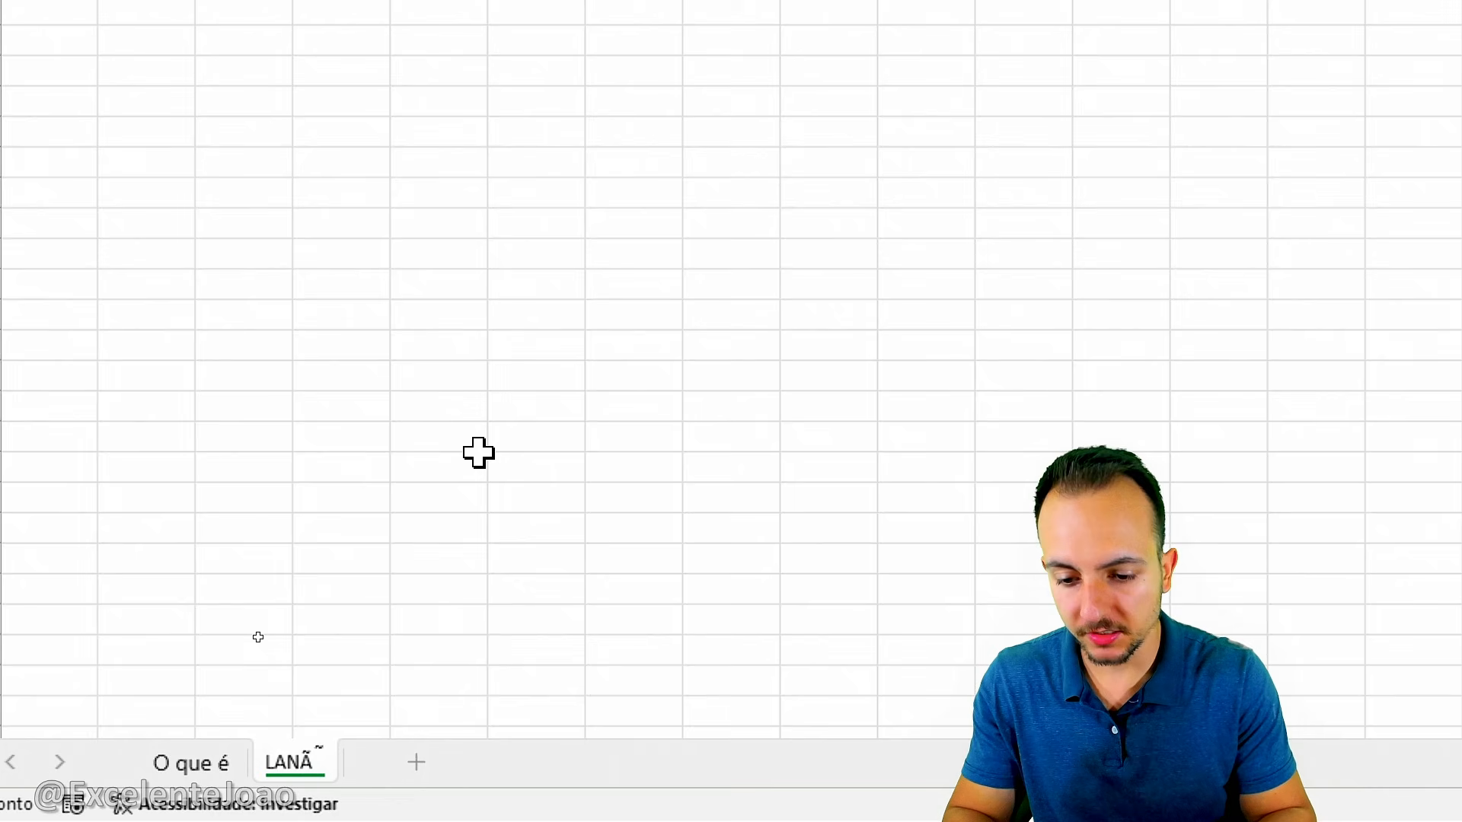
{"action": "type", "text": "ÇAMENTOS"}
{"action": "key", "text": "Return"}
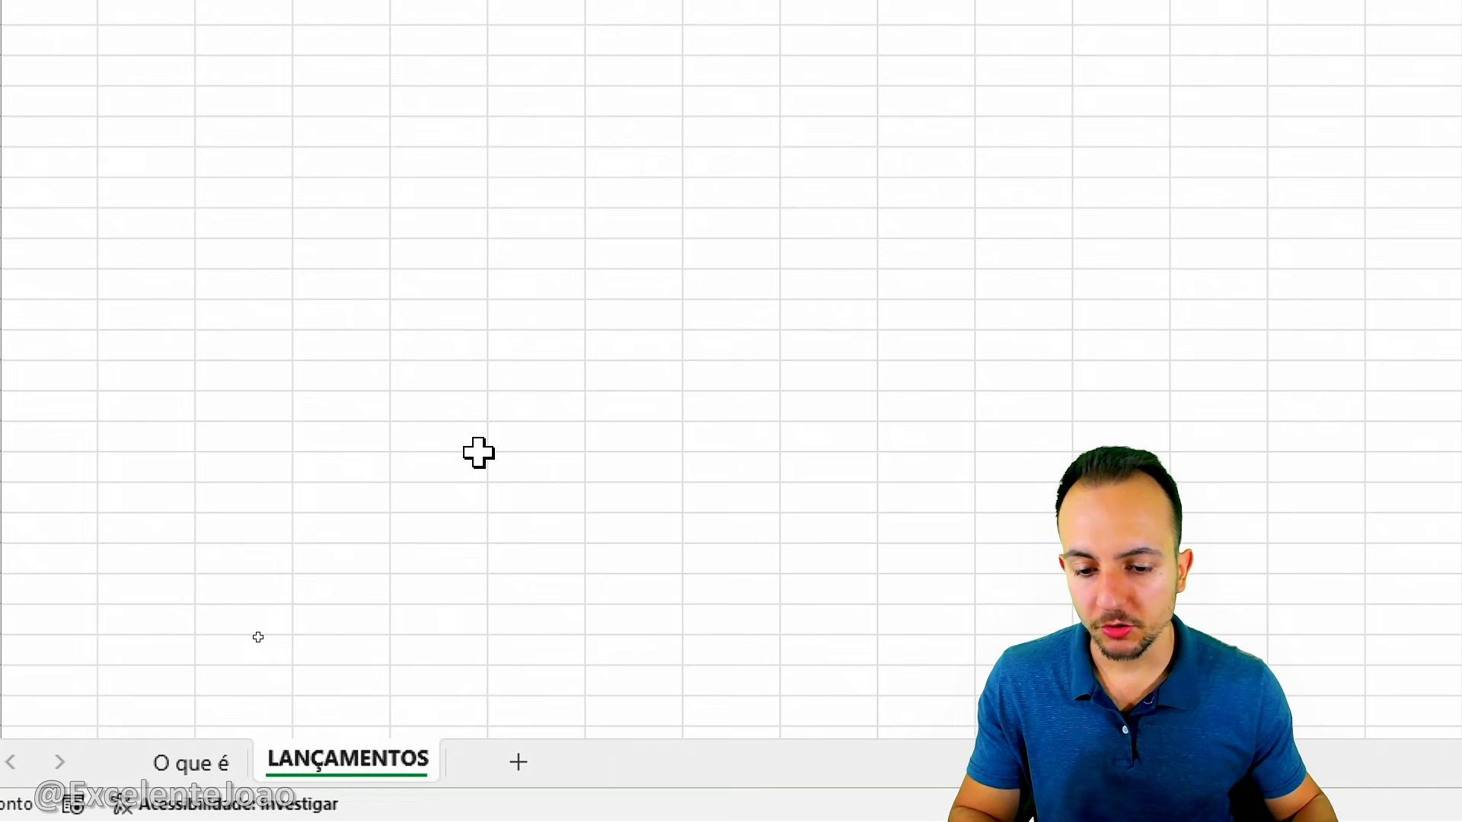
Step: Add a new sheet after LANÇAMENTOS and name it ANÁLISES
{"action": "left_click", "coordinate": [518, 764]}
{"action": "right_click", "coordinate": [520, 769]}
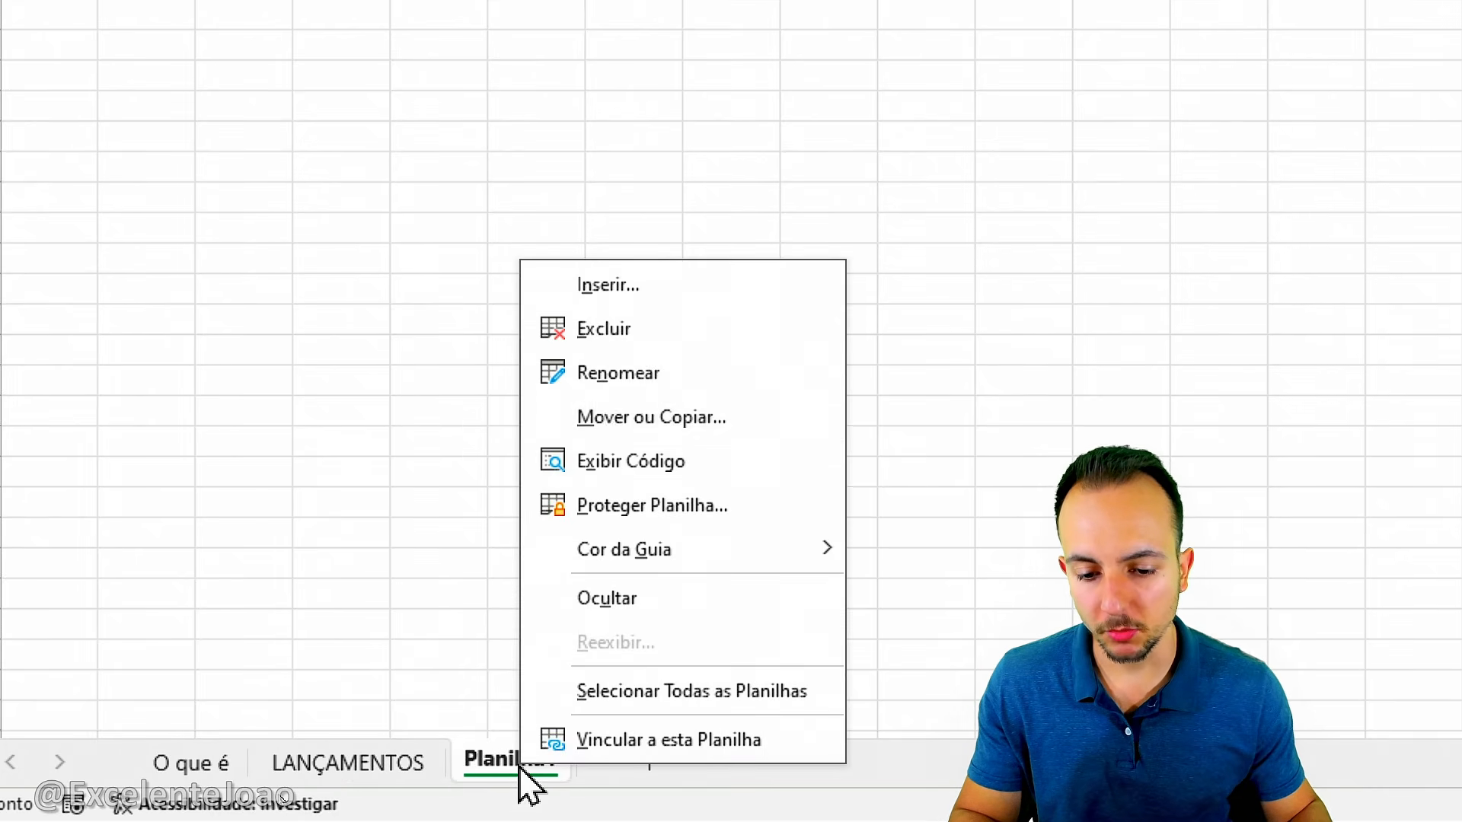
{"action": "left_click", "coordinate": [622, 374]}
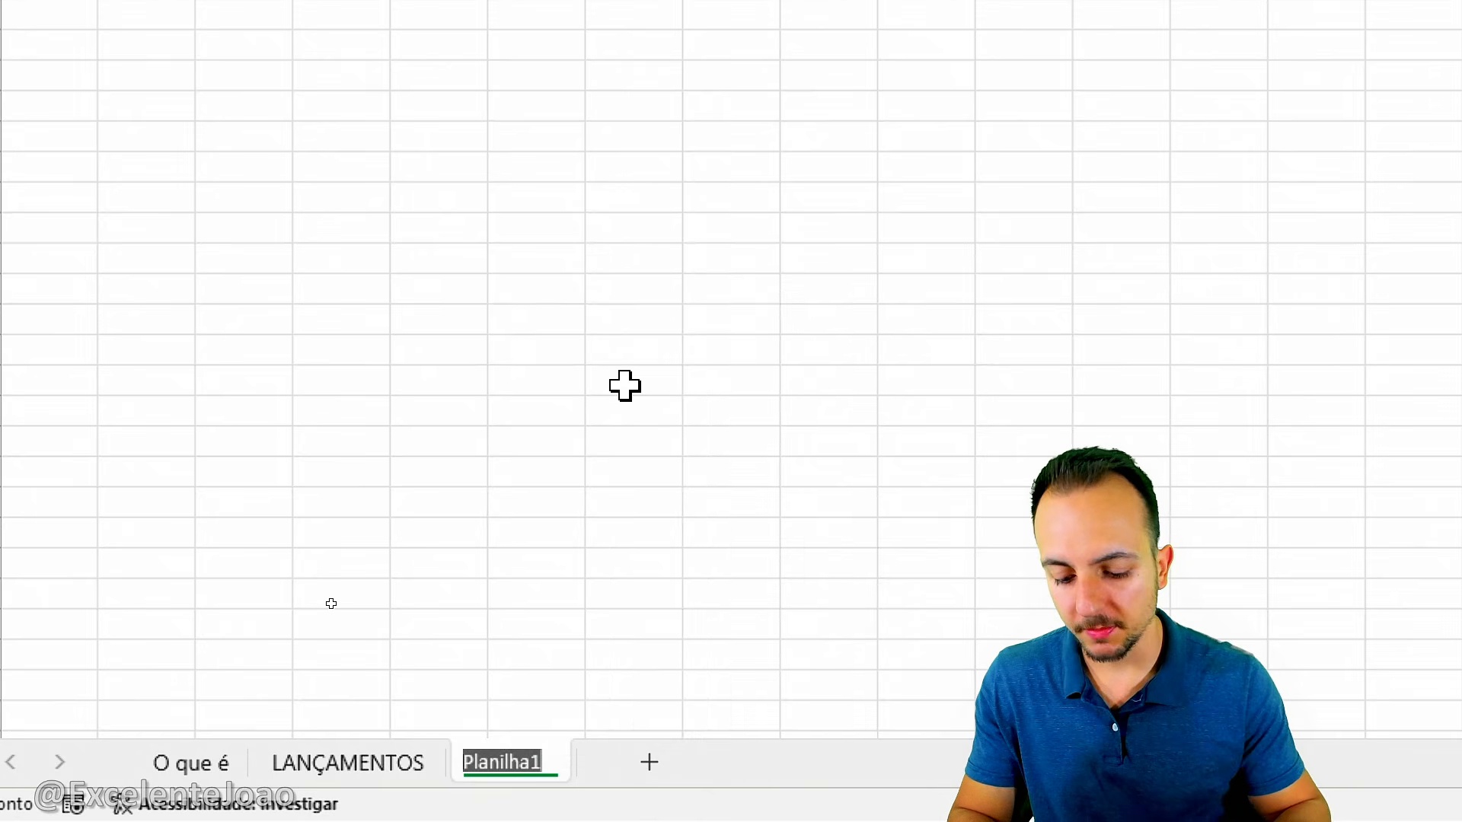
{"action": "type", "text": "ANÁLISES"}
{"action": "key", "text": "Return"}
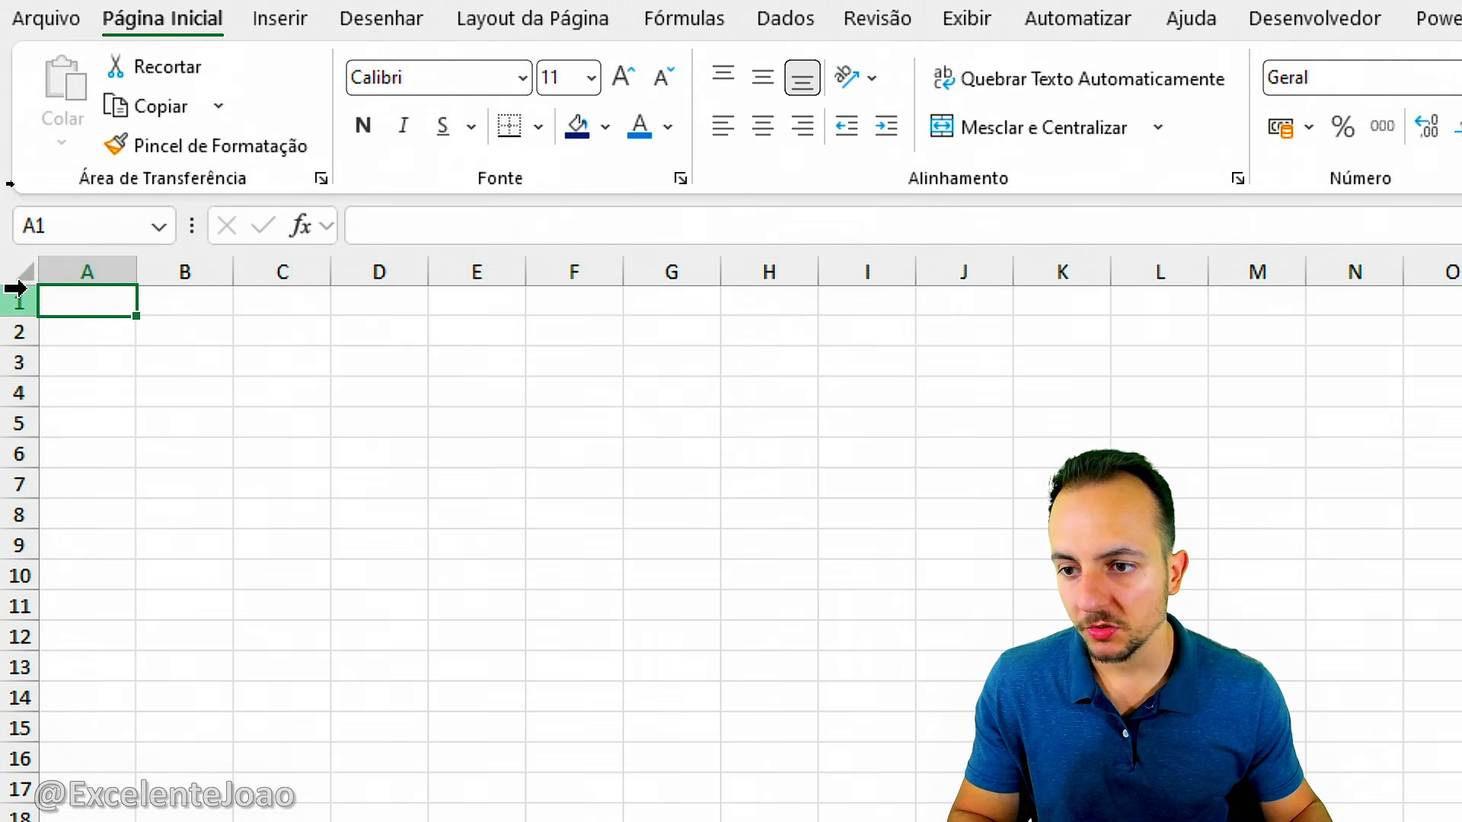
Step: Fill the whole of row 1 on the ANÁLISES sheet with the lightest tint of the light blue theme colour
{"action": "left_click", "coordinate": [11, 294]}
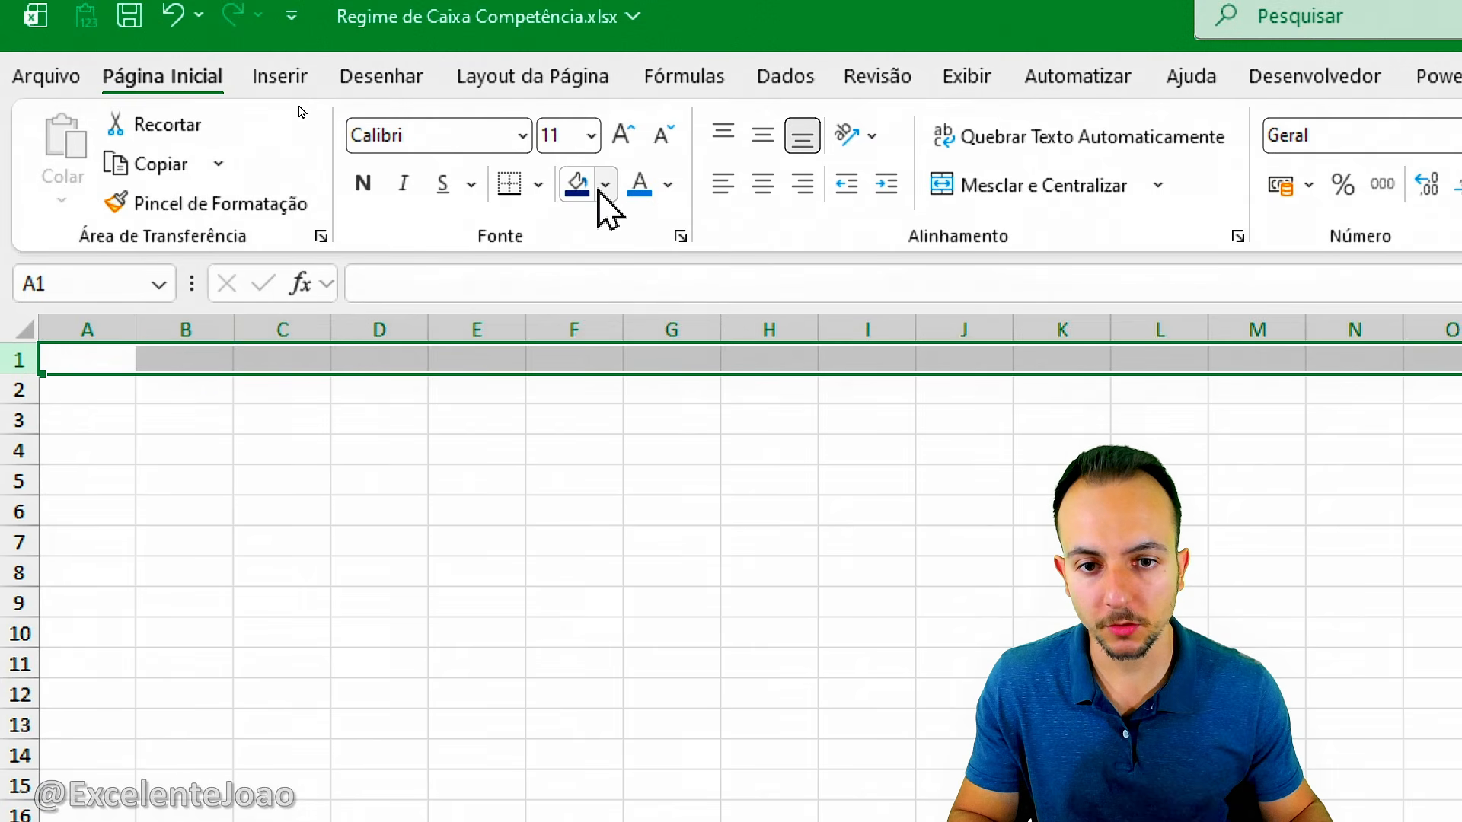
{"action": "left_click", "coordinate": [605, 127]}
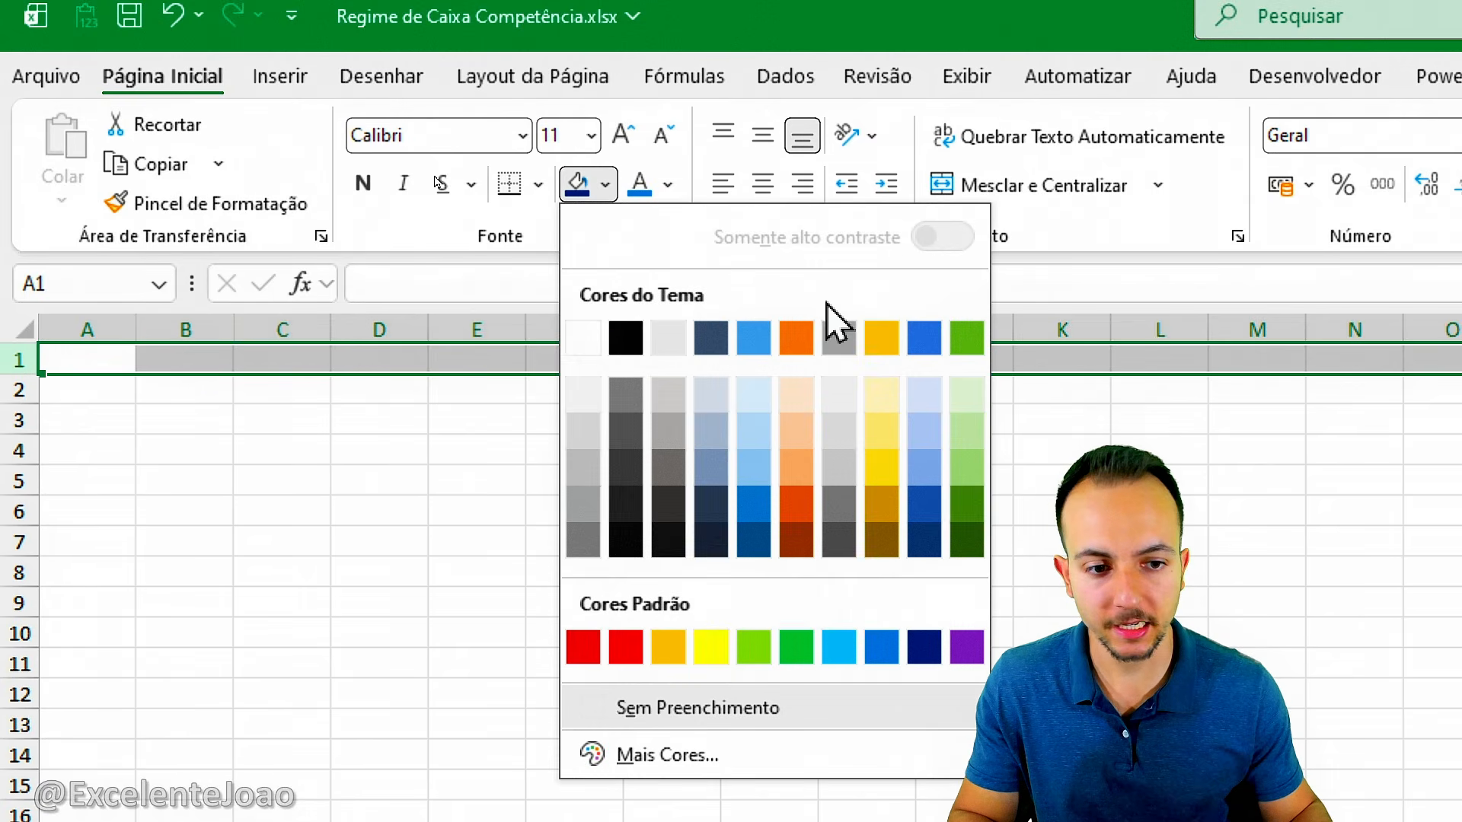
{"action": "left_click", "coordinate": [753, 394]}
Step: Enter the title ANÁLISE DE REGIME DE: CAIXA e COMPETÊNCIA in cell A1
{"action": "left_click", "coordinate": [79, 359]}
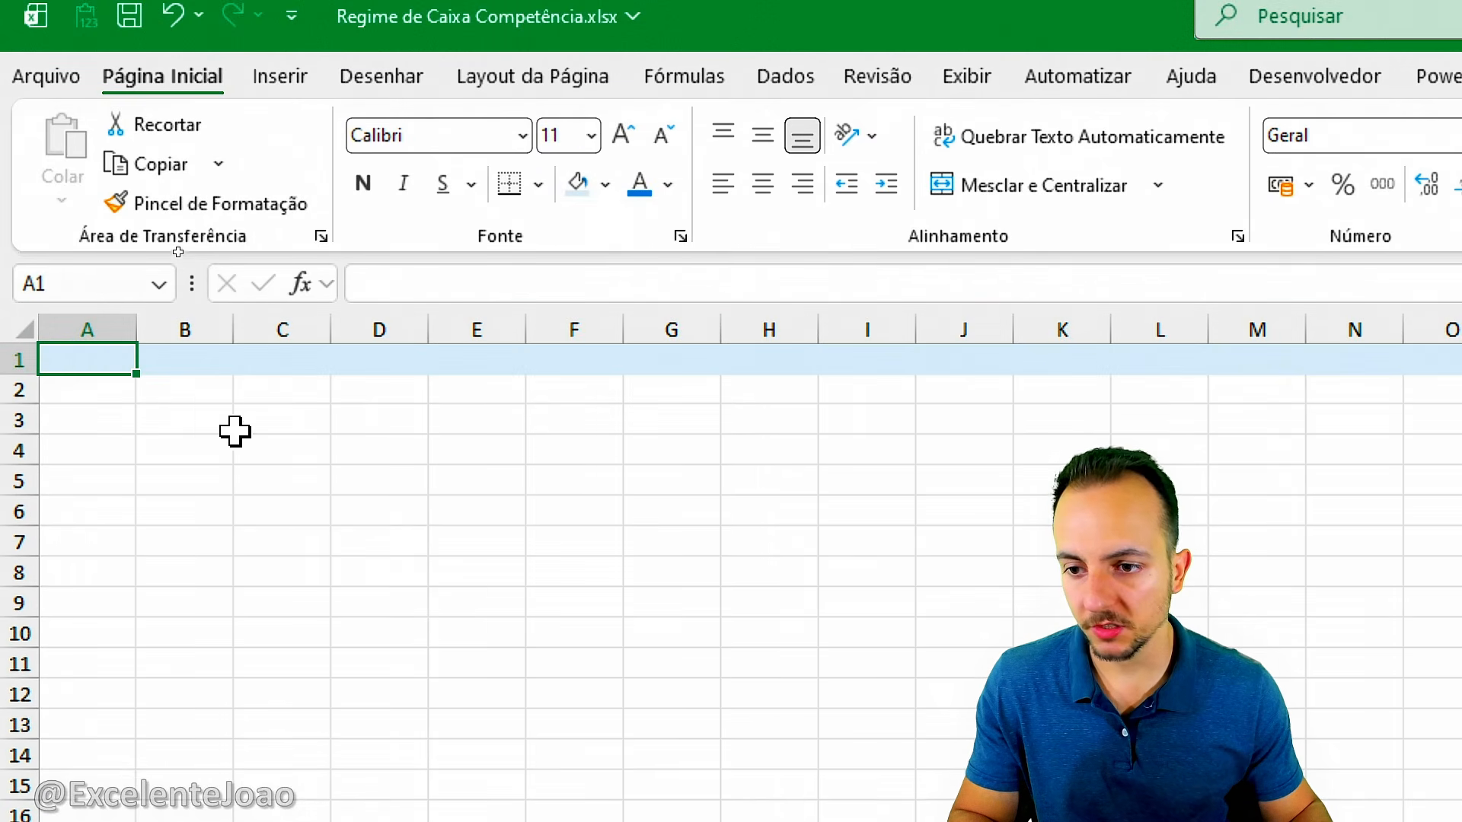
{"action": "type", "text": "ANÁLIS"}
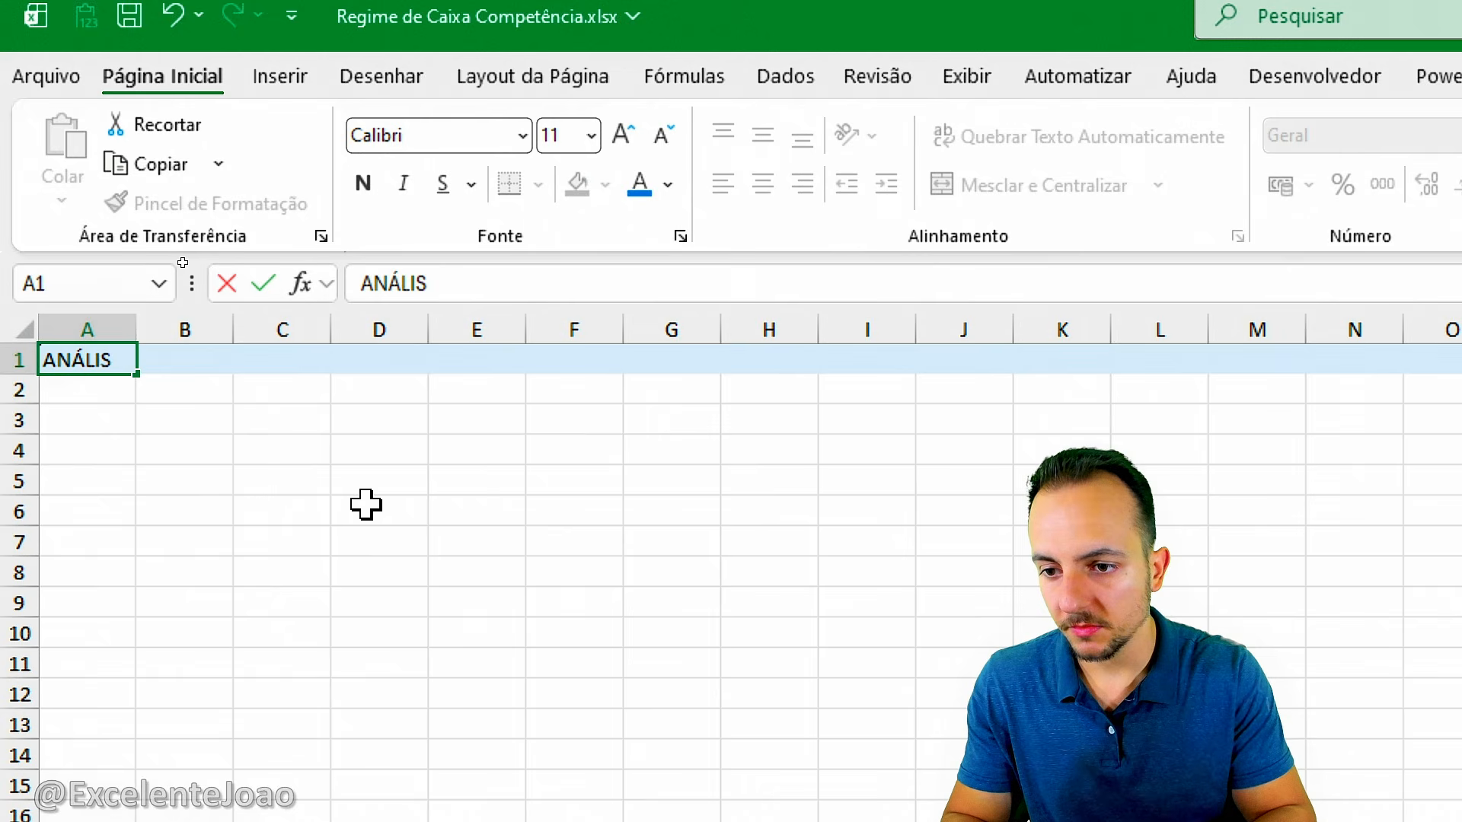
{"action": "type", "text": "E DE"}
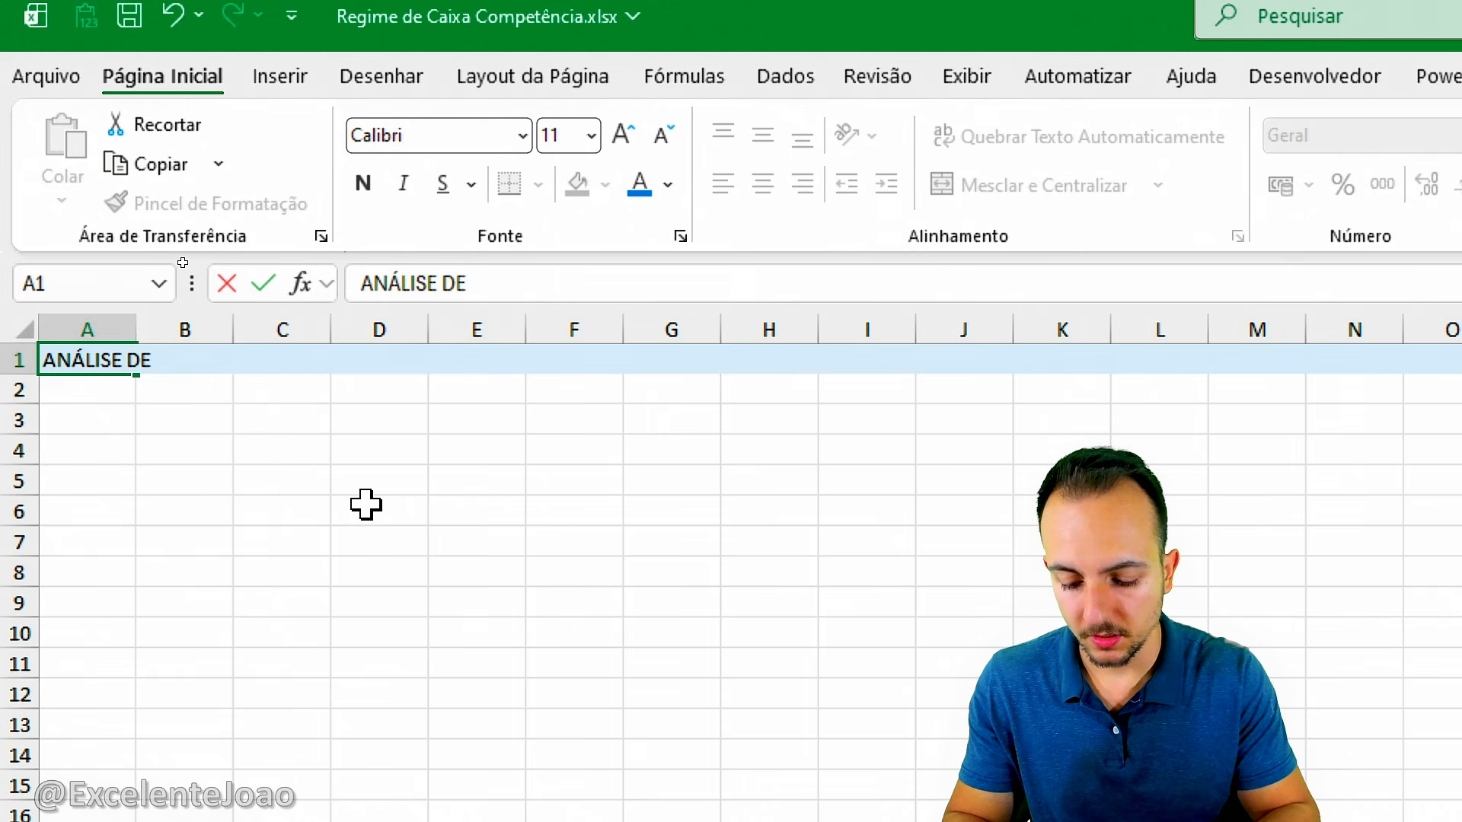
{"action": "type", "text": " REGIME DE"}
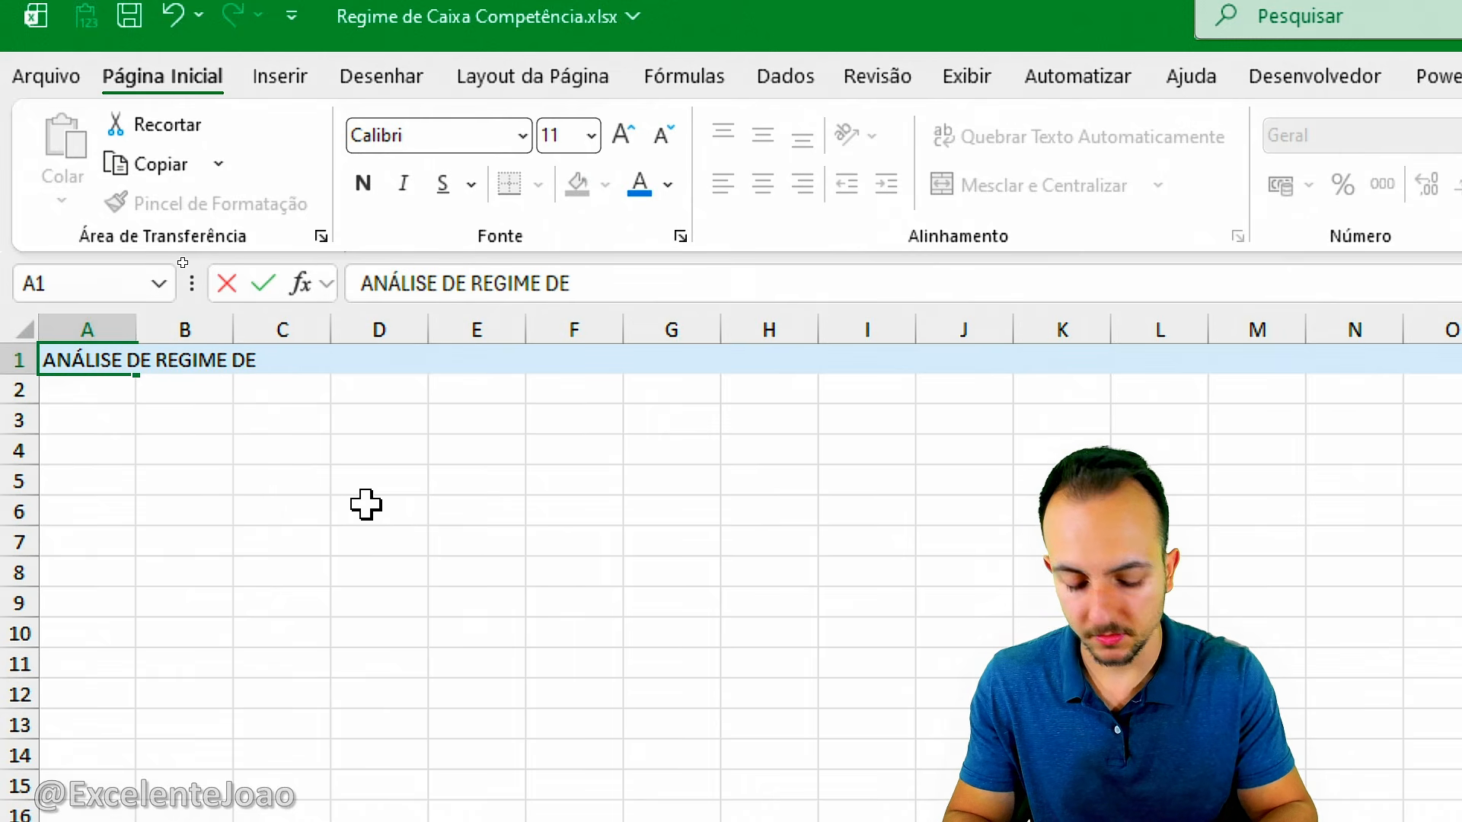
{"action": "type", "text": ": CAIXA e C"}
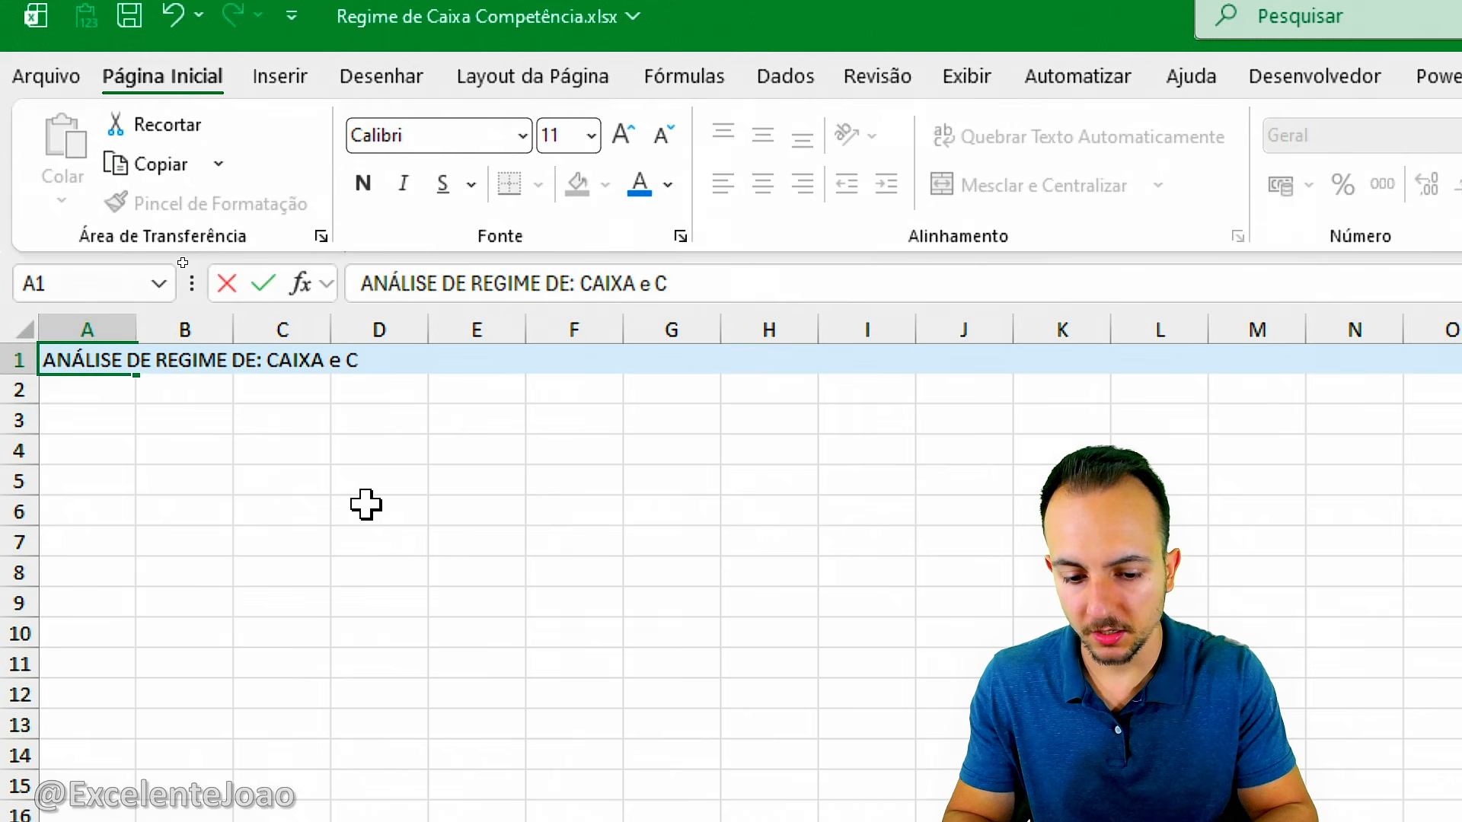
{"action": "type", "text": "OMPETÊNC"}
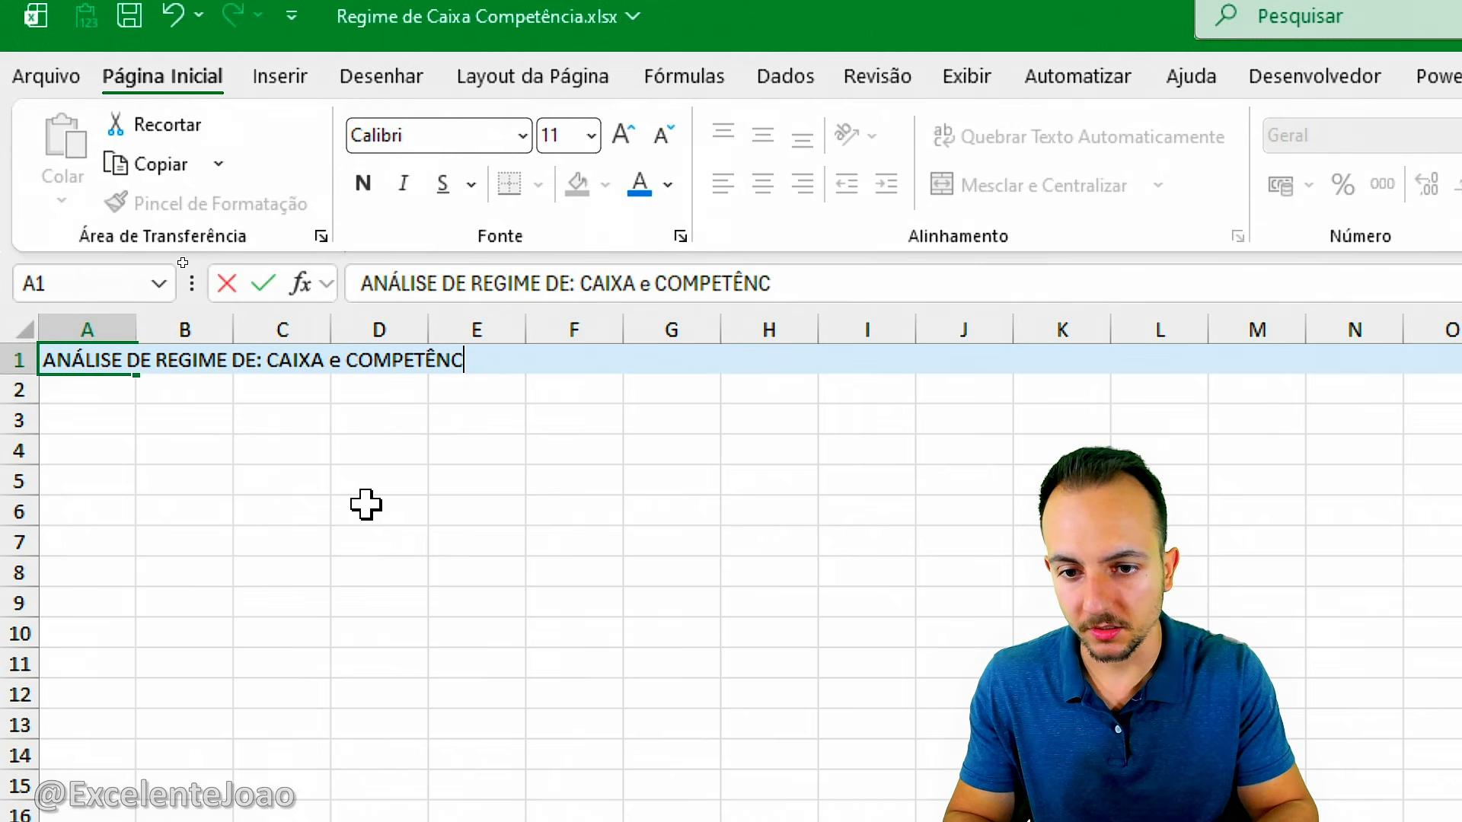
{"action": "type", "text": "IA"}
{"action": "key", "text": "Return"}
Step: Enlarge the title in cell A1 of the ANÁLISES sheet to font size 24
{"action": "left_click", "coordinate": [115, 354]}
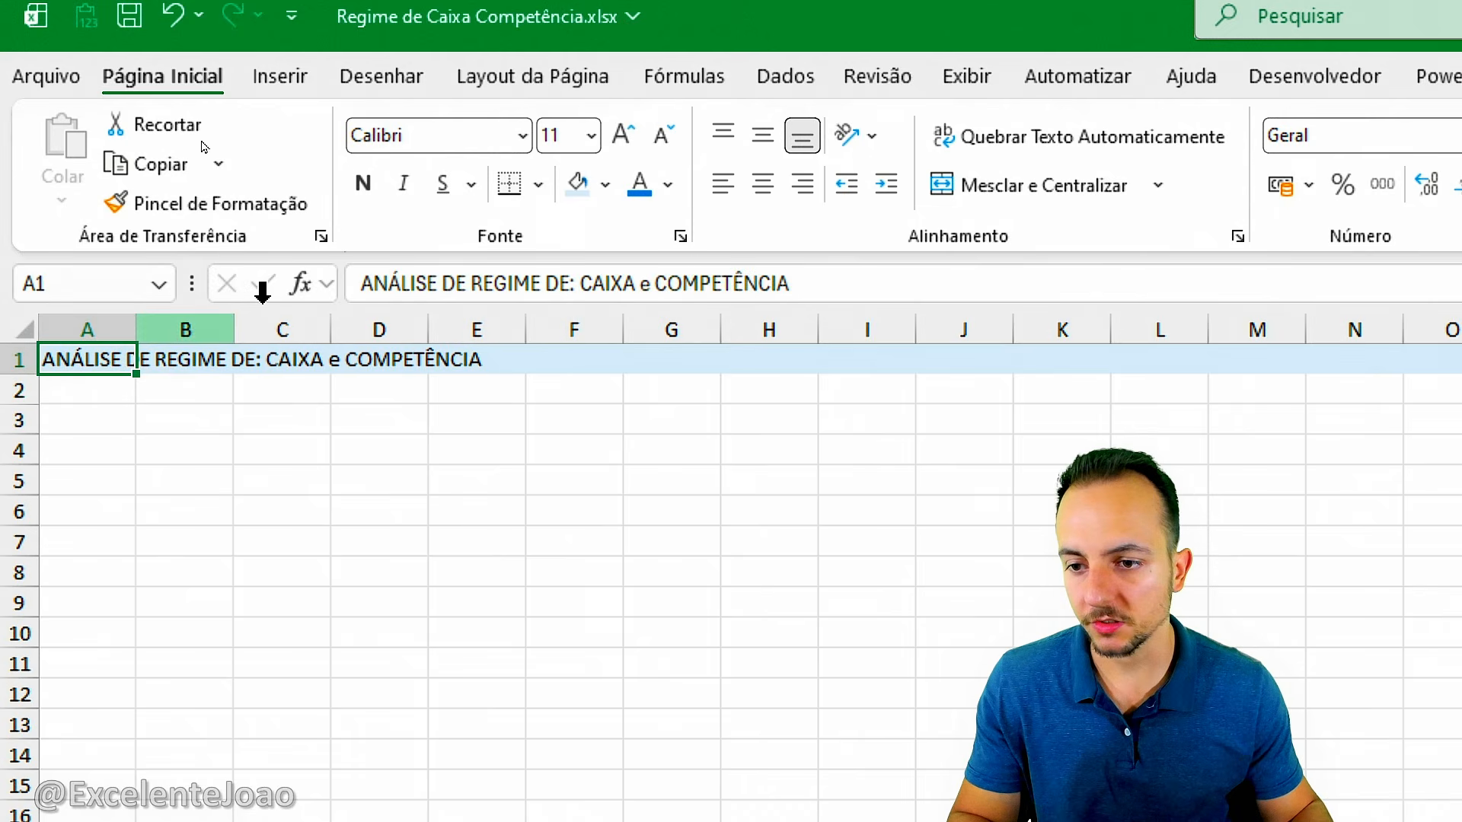
{"action": "left_click", "coordinate": [617, 139]}
{"action": "left_click", "coordinate": [617, 138]}
{"action": "left_click", "coordinate": [617, 139]}
{"action": "left_click", "coordinate": [617, 139]}
{"action": "left_click", "coordinate": [616, 139]}
{"action": "left_click", "coordinate": [617, 139]}
{"action": "left_click", "coordinate": [617, 139]}
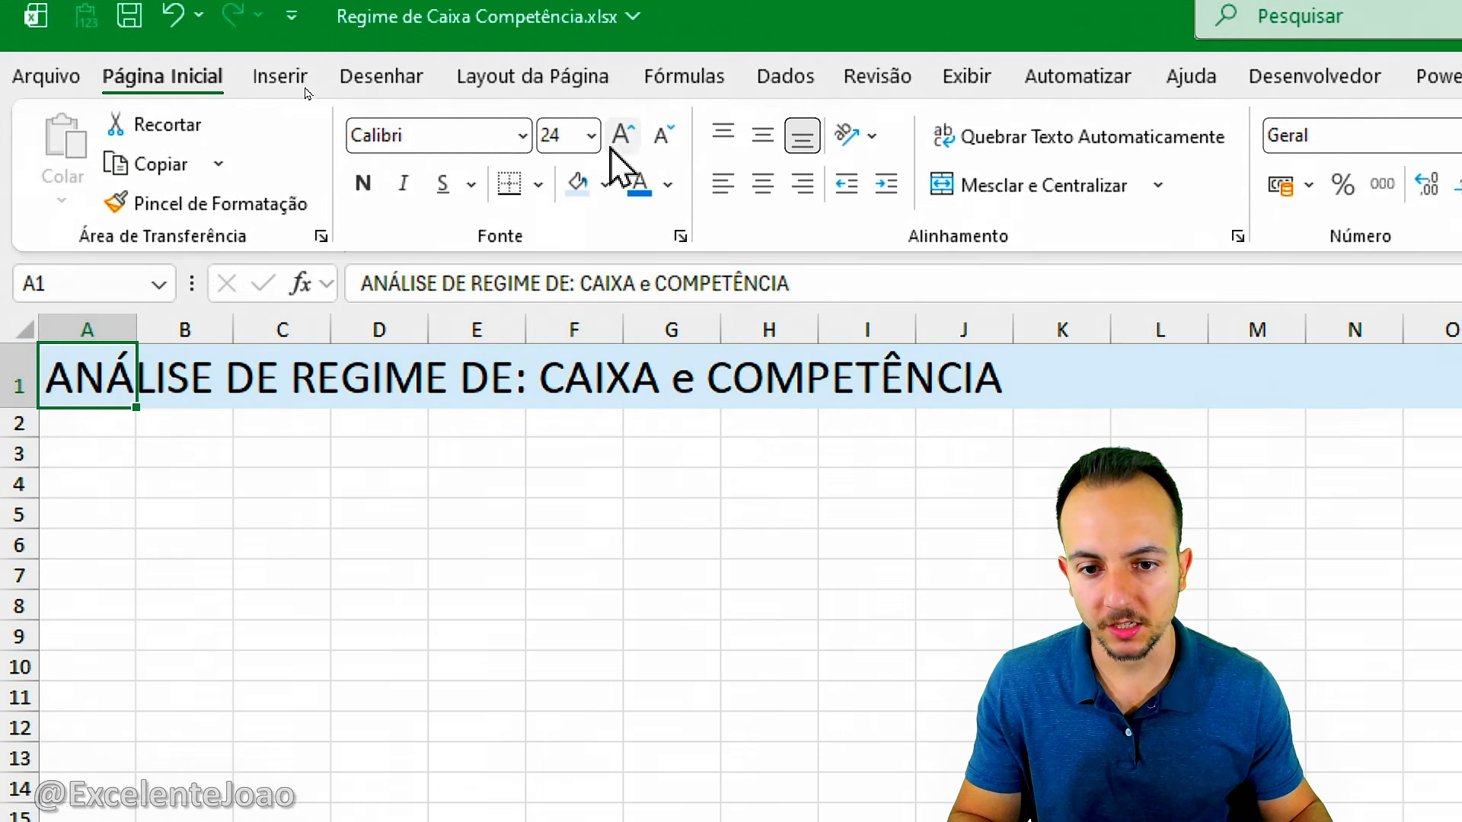
Step: Format the ANÁLISES sheet's title with the standard blue font colour, bold and italic
{"action": "left_click", "coordinate": [639, 187]}
{"action": "left_click", "coordinate": [364, 184]}
{"action": "left_click", "coordinate": [403, 183]}
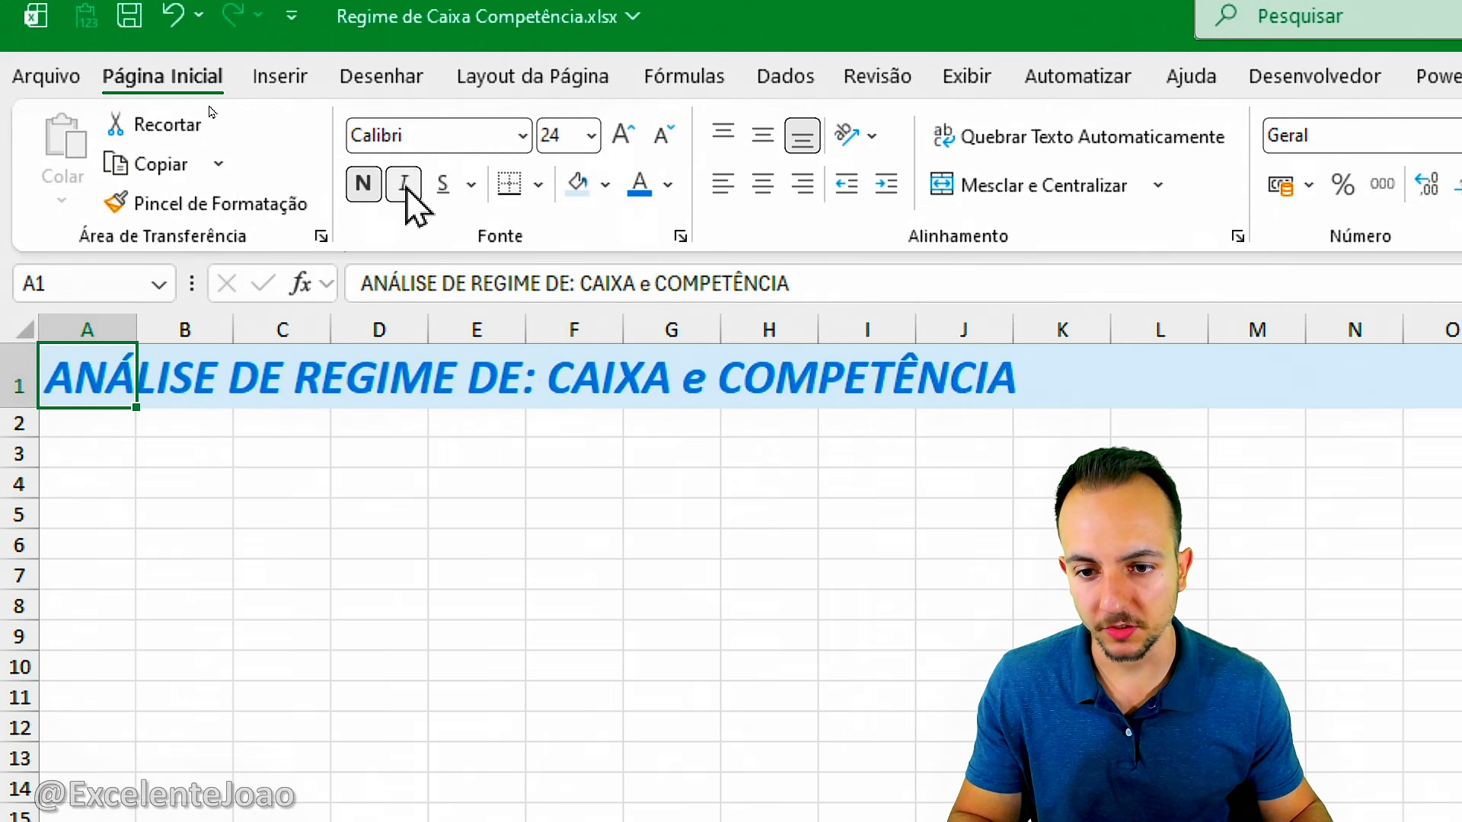
{"action": "left_click", "coordinate": [668, 184]}
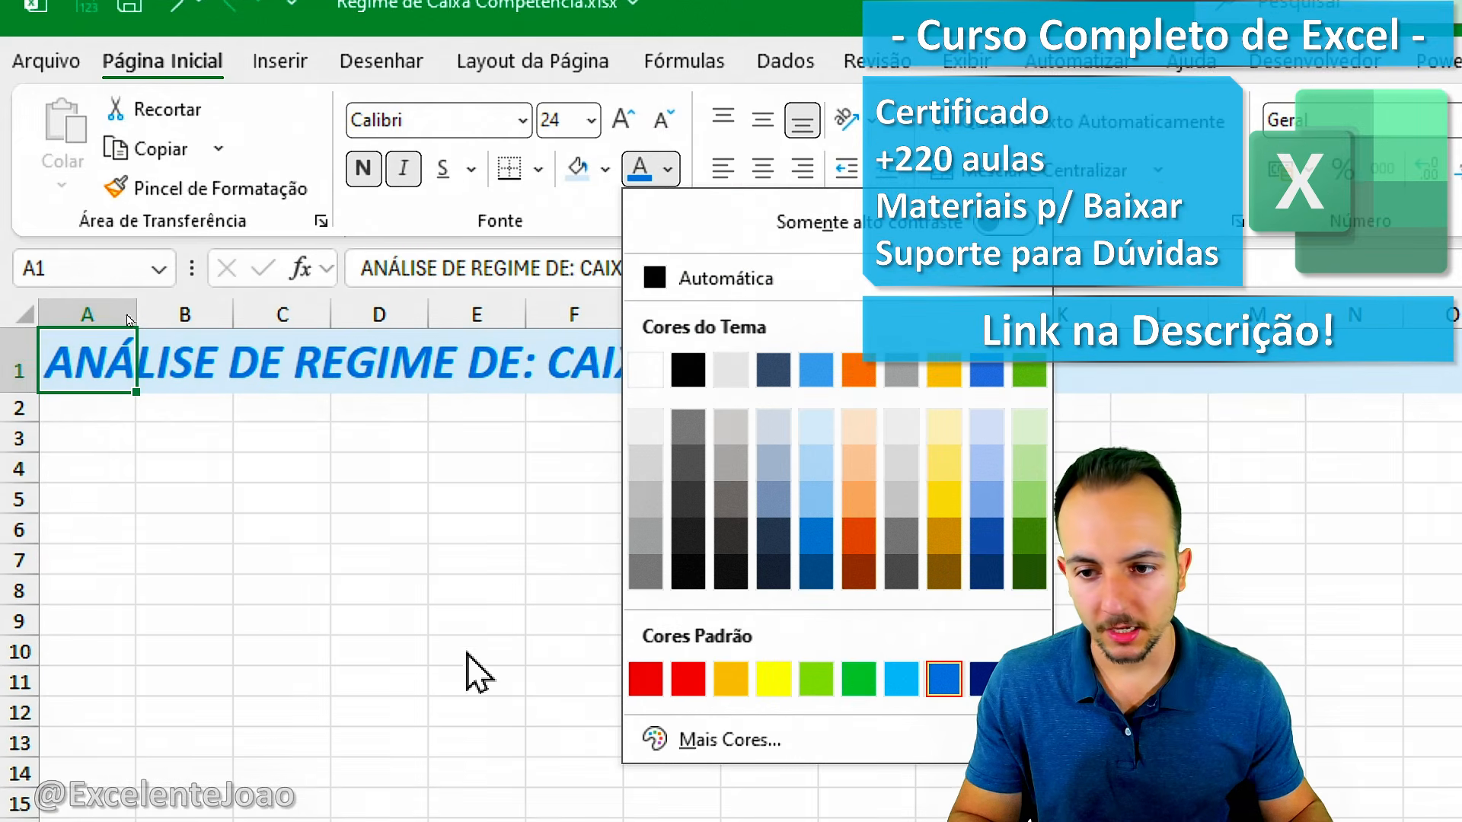
{"action": "left_click", "coordinate": [478, 674]}
Step: Fill row 2 of the ANÁLISES sheet with the standard dark blue and shrink its height to a thin band
{"action": "left_click", "coordinate": [22, 408]}
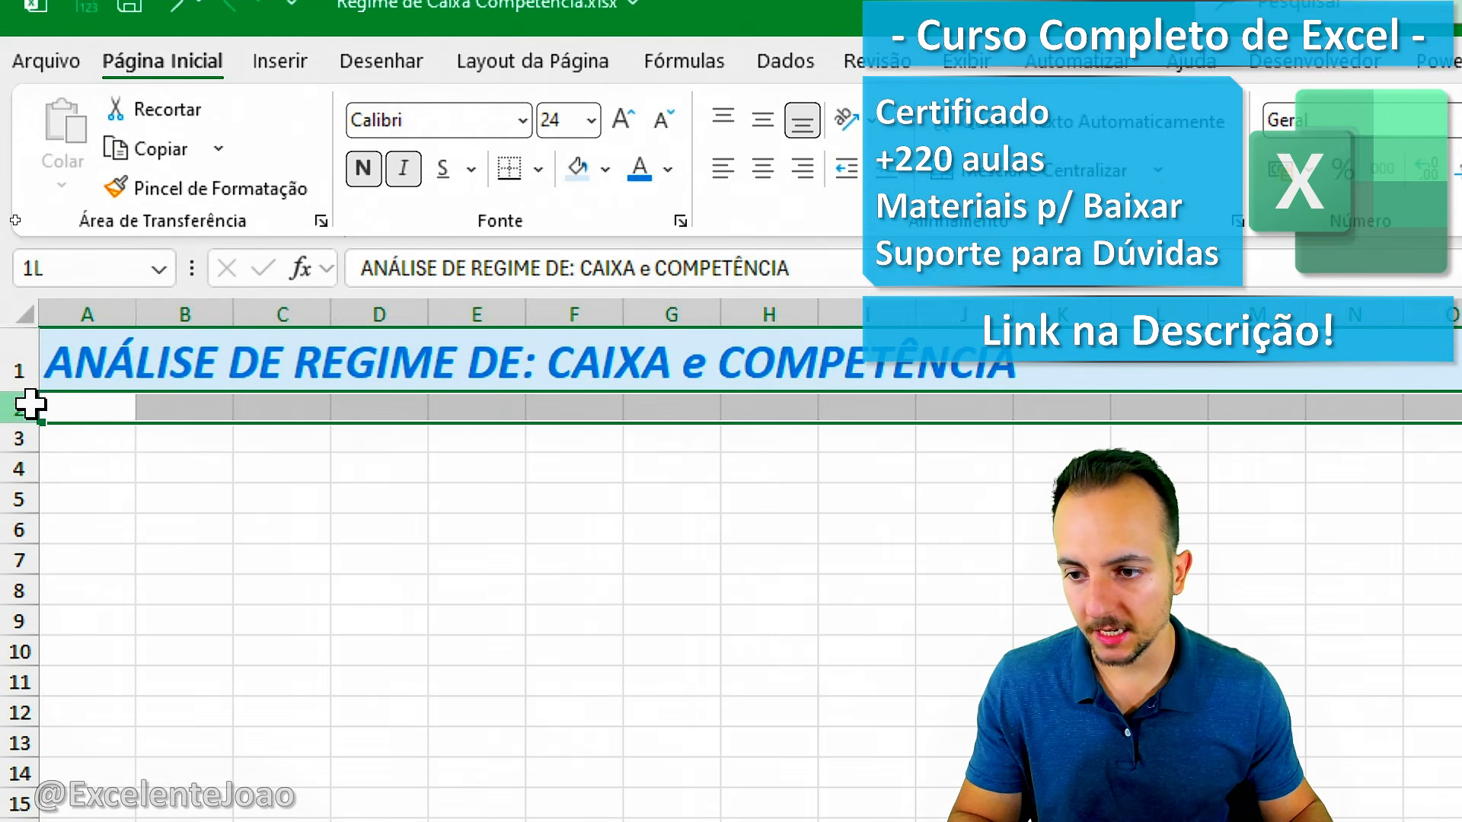
{"action": "left_click", "coordinate": [606, 171]}
{"action": "left_click", "coordinate": [925, 632]}
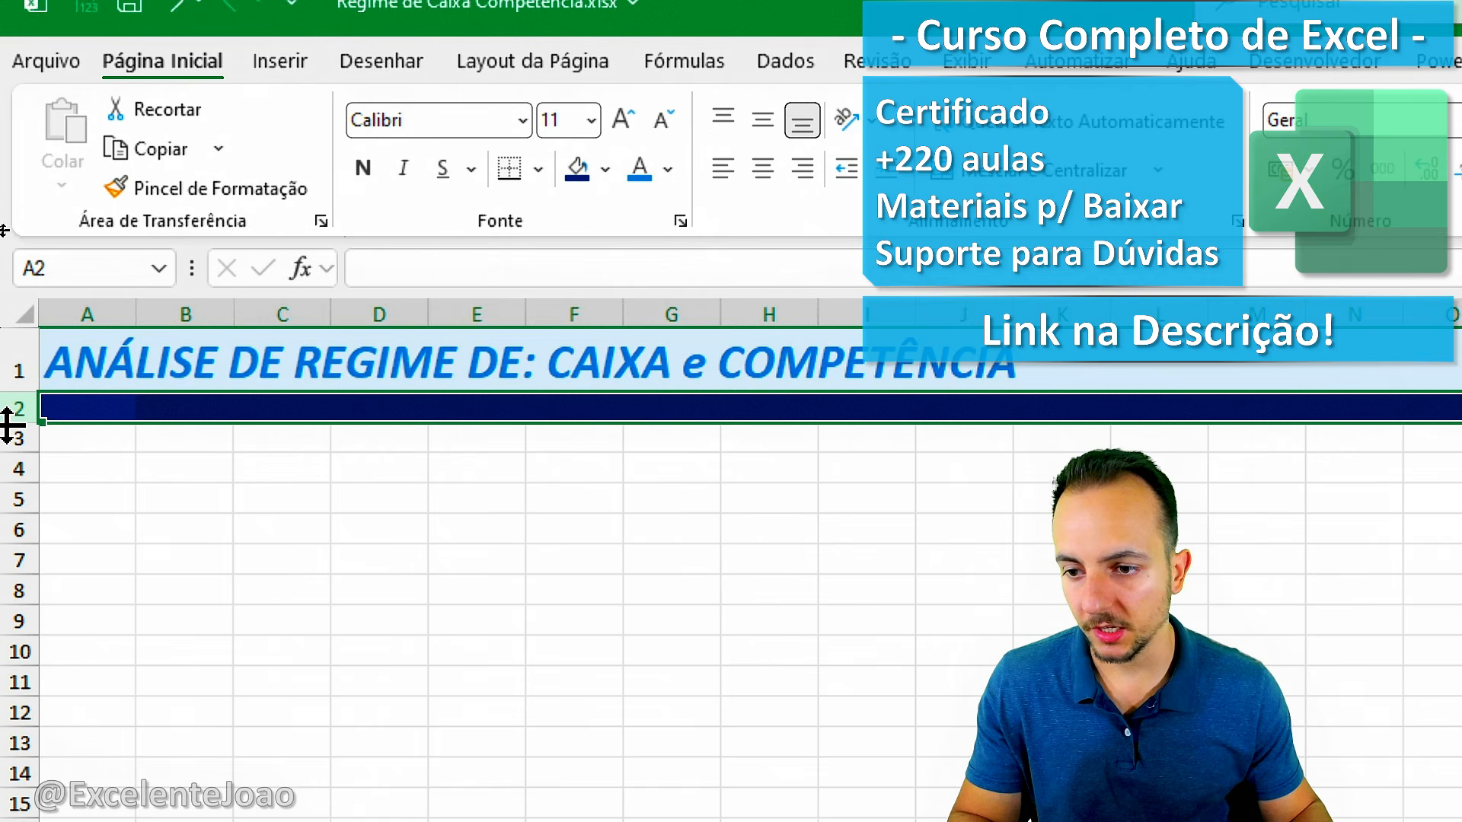
{"action": "left_click_drag", "start_coordinate": [9, 423], "coordinate": [16, 391]}
{"action": "left_click", "coordinate": [212, 532]}
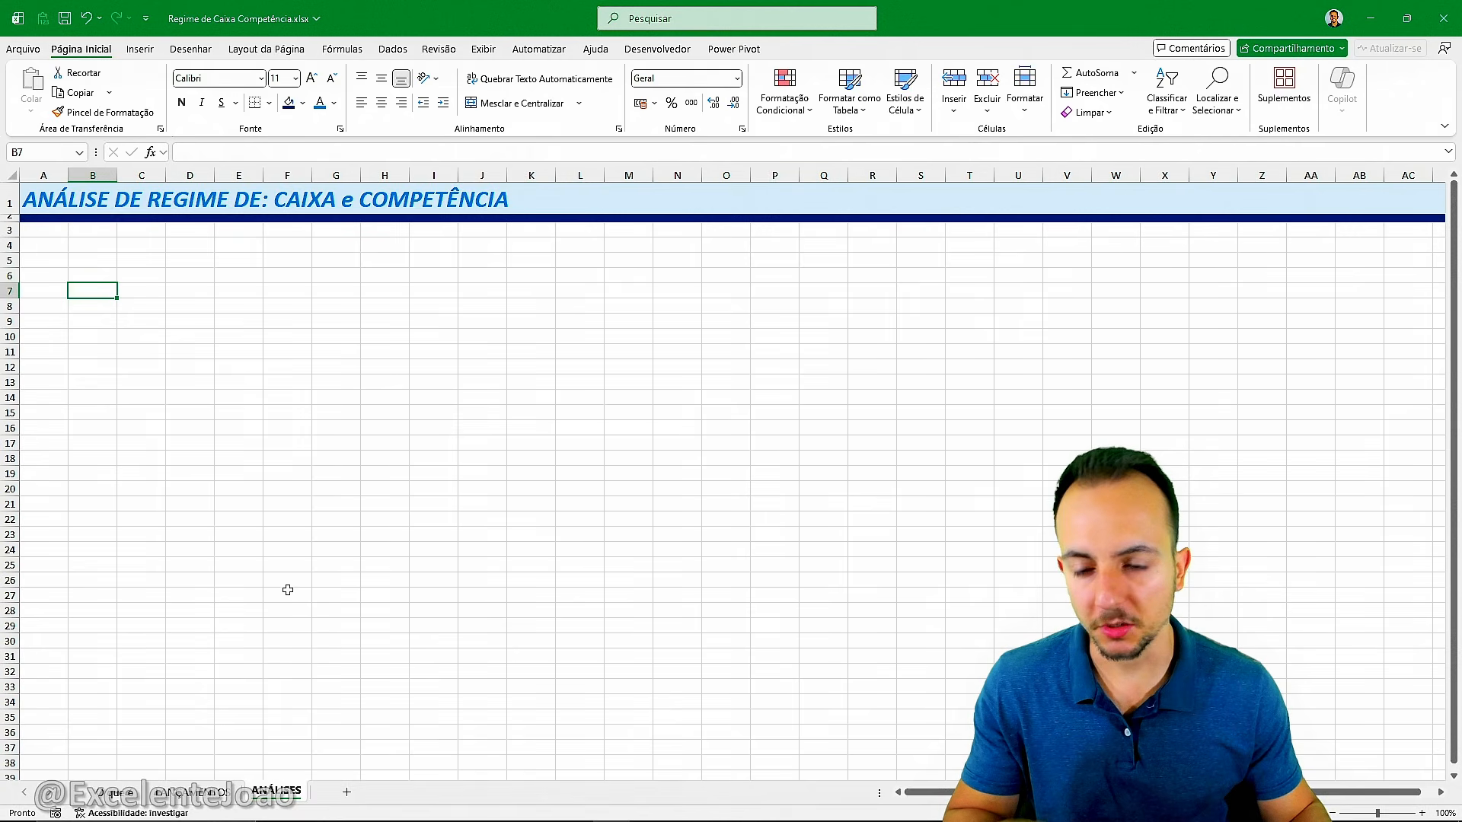
Step: Return to the LANÇAMENTOS sheet and enter the column header TIPO in cell B4
{"action": "left_click", "coordinate": [192, 792]}
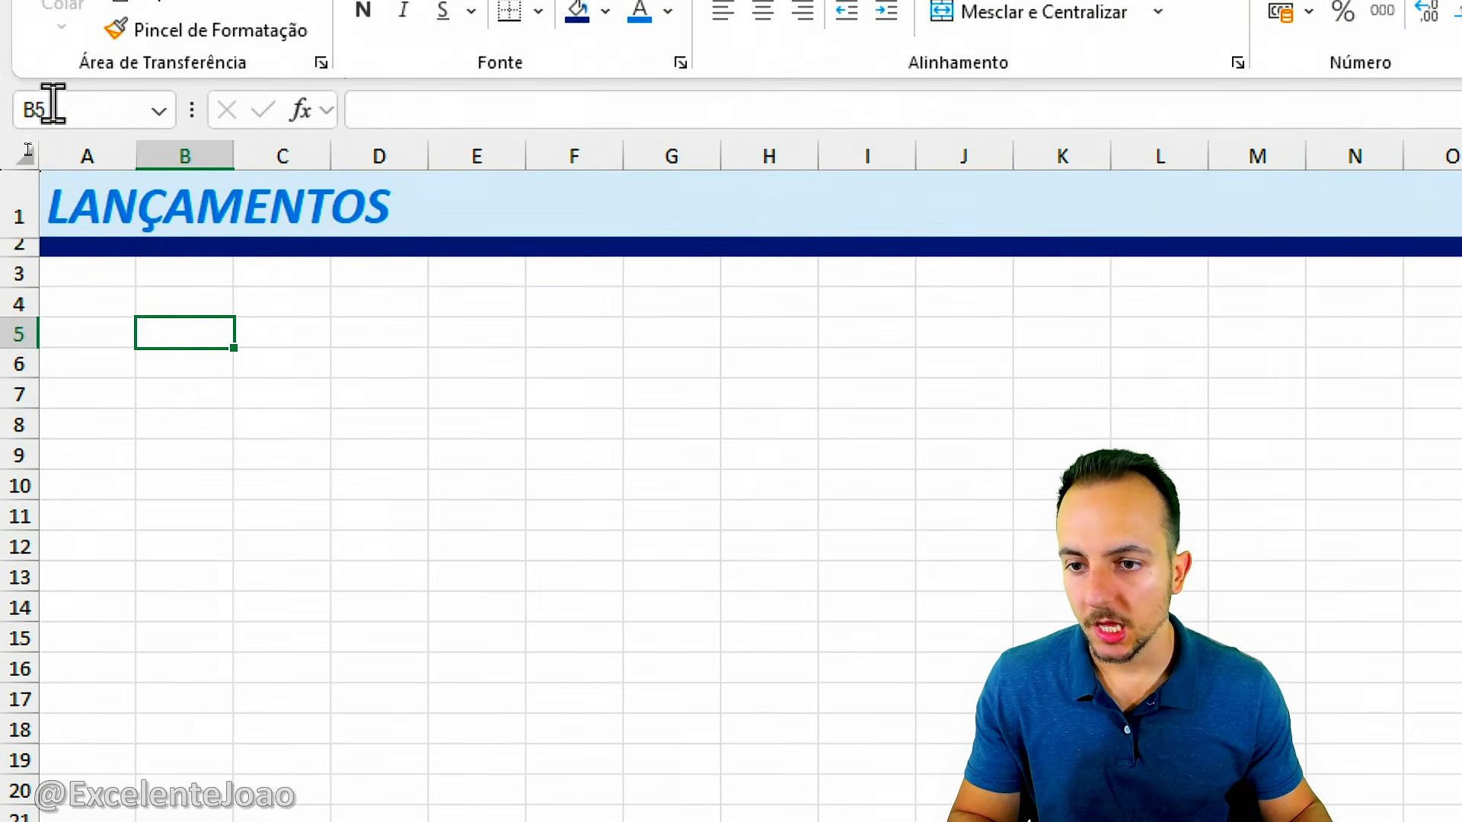
{"action": "left_click", "coordinate": [89, 249]}
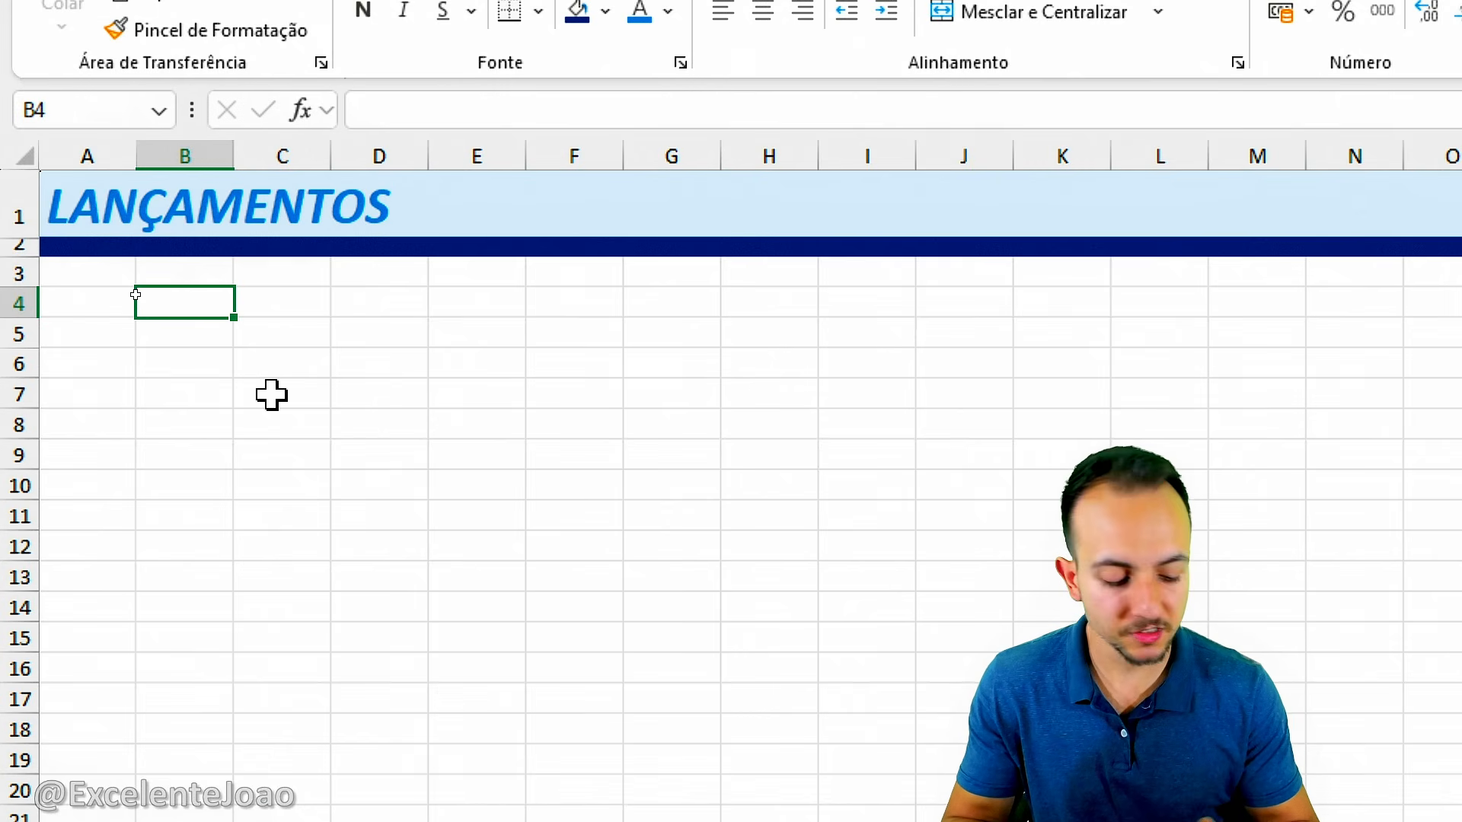
{"action": "type", "text": "TIPO"}
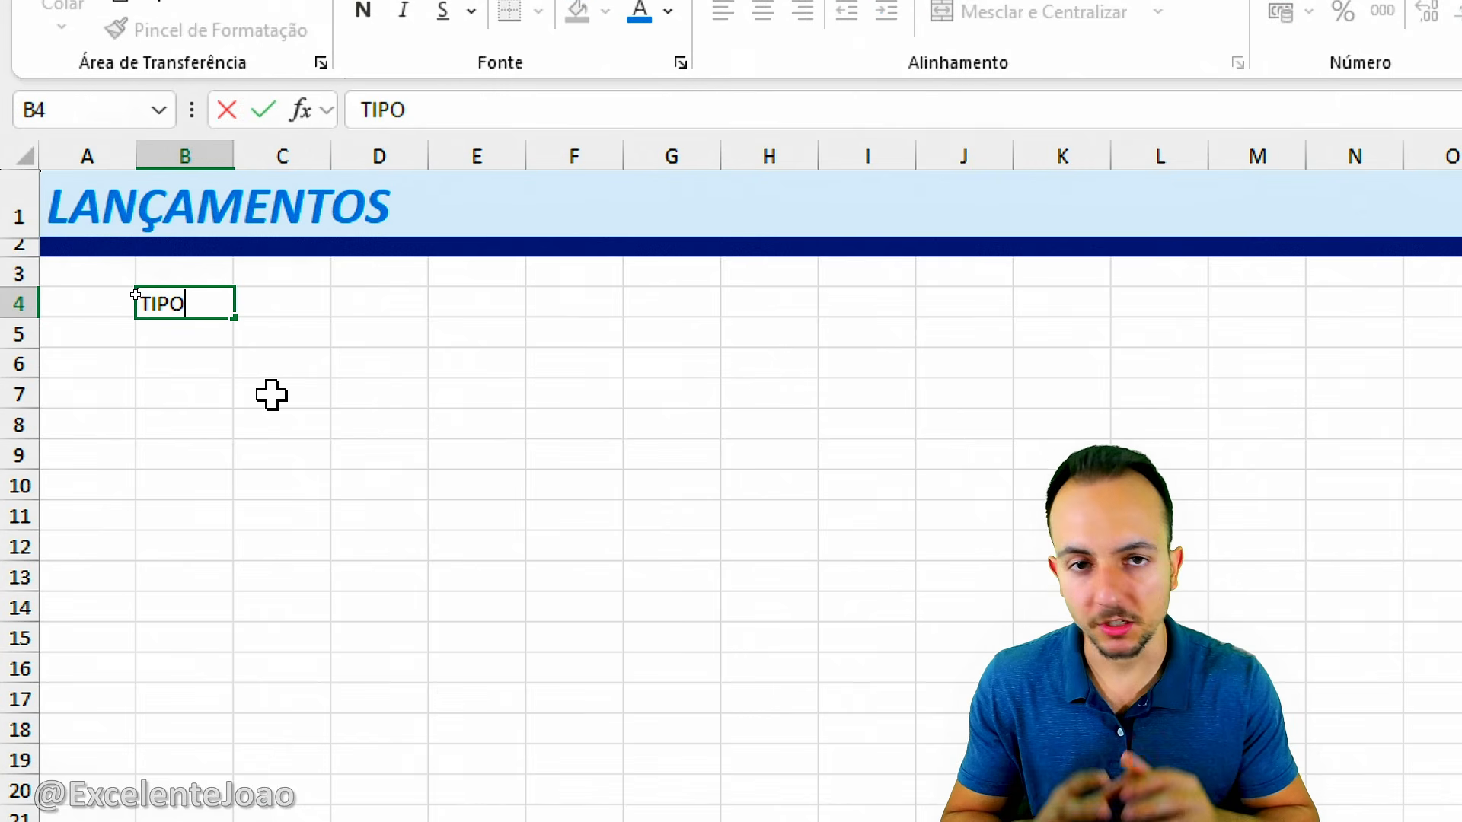
{"action": "key", "text": "Return"}
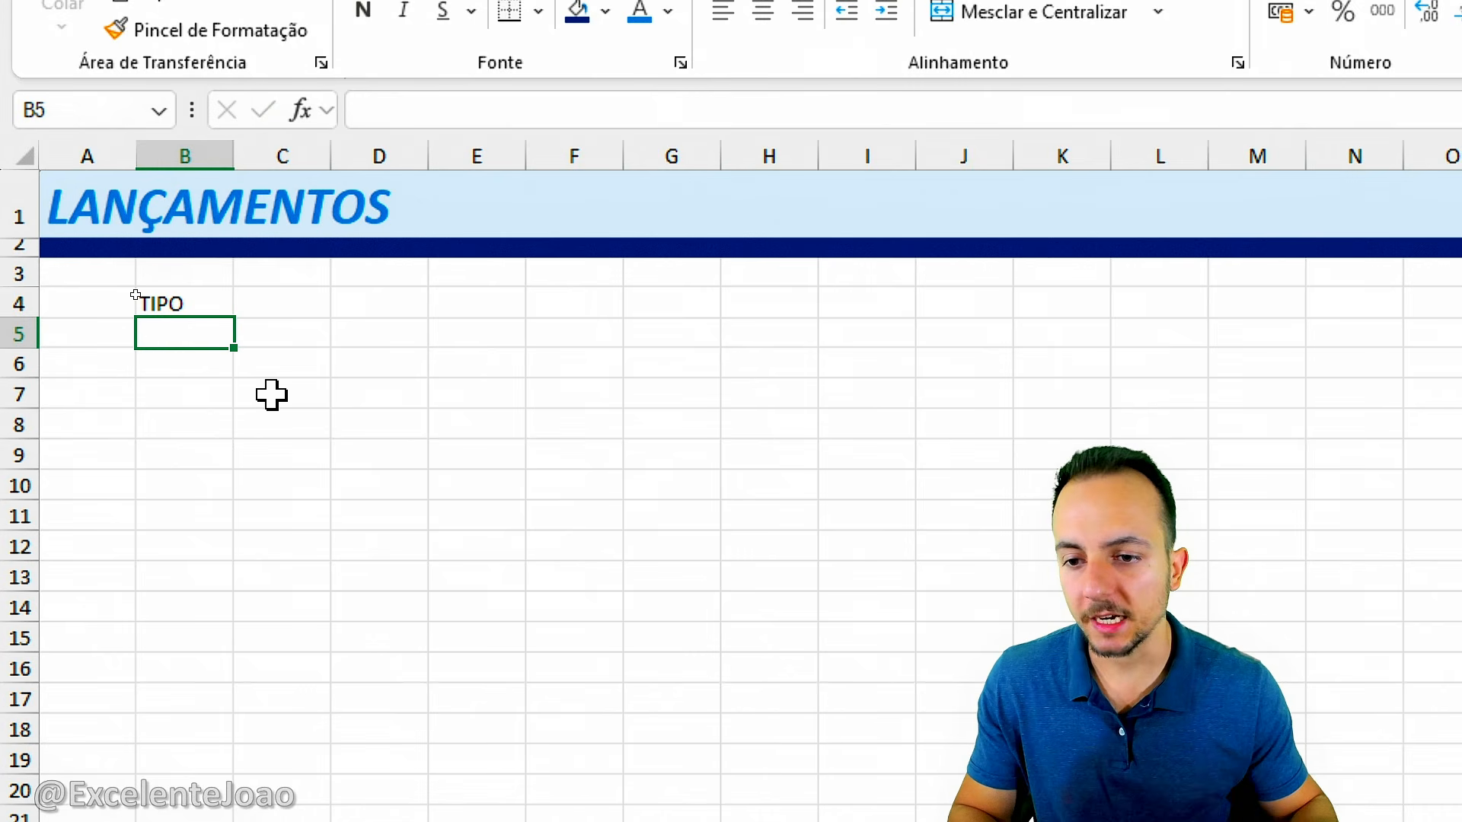
{"action": "mouse_move", "coordinate": [214, 315]}
{"action": "left_mouse_down"}
{"action": "mouse_move", "coordinate": [263, 372]}
{"action": "mouse_move", "coordinate": [155, 302]}
{"action": "left_mouse_up"}
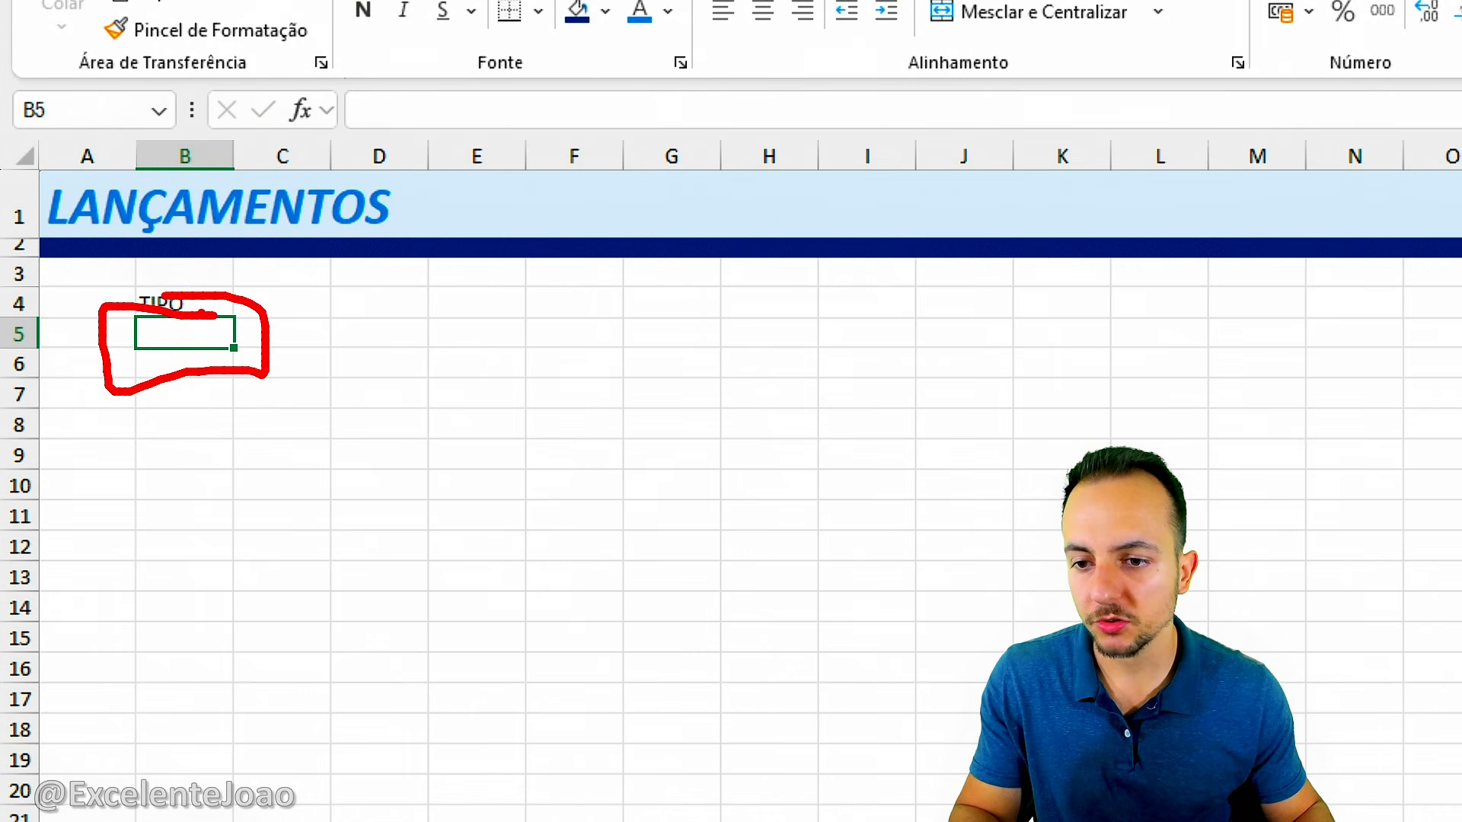
{"action": "key", "text": "Escape"}
Step: Add list data validation to cell B5 with the source RECEITA;DESPESA
{"action": "left_click", "coordinate": [803, 101]}
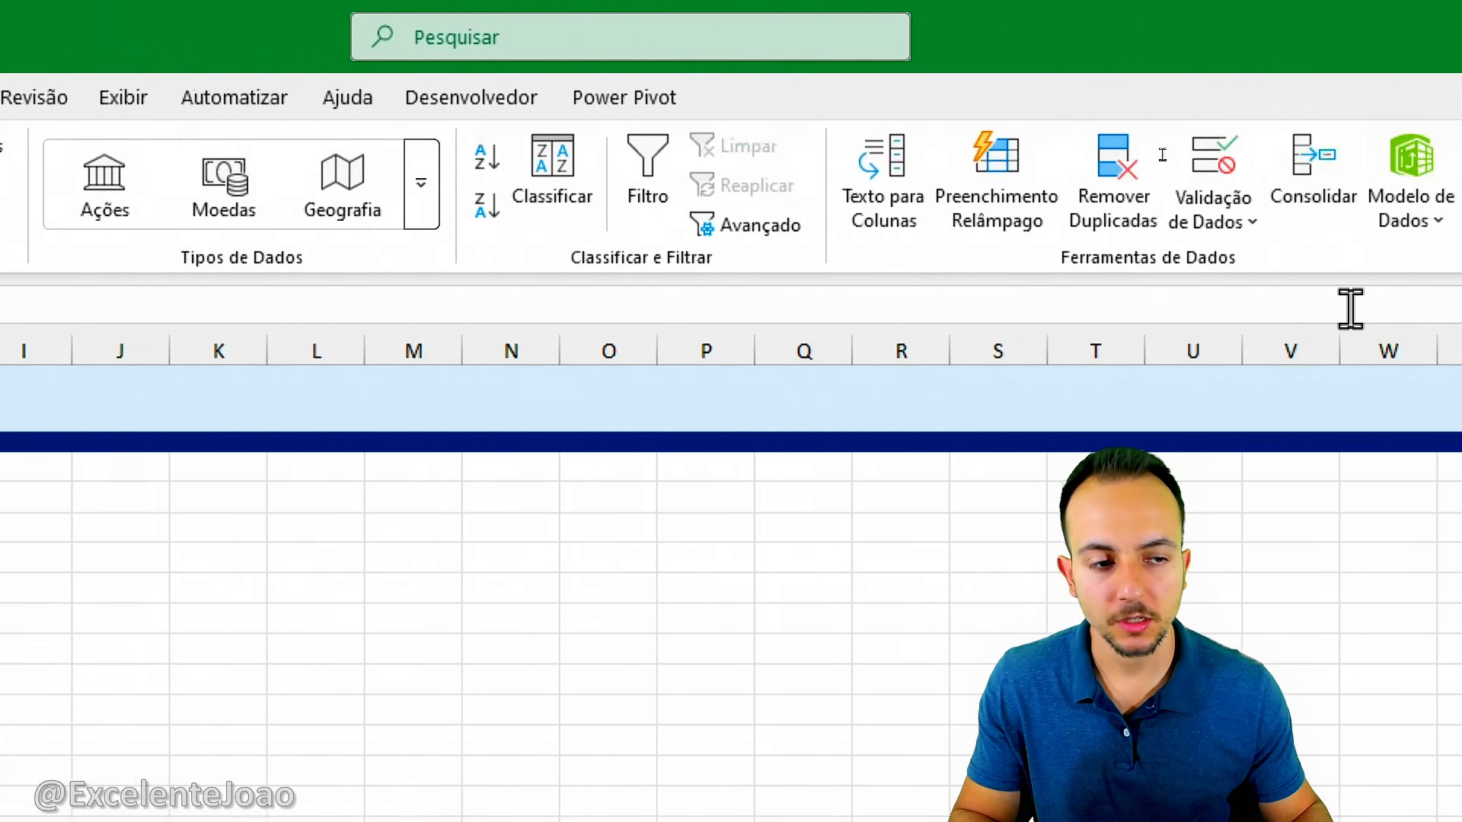
{"action": "left_click", "coordinate": [579, 168]}
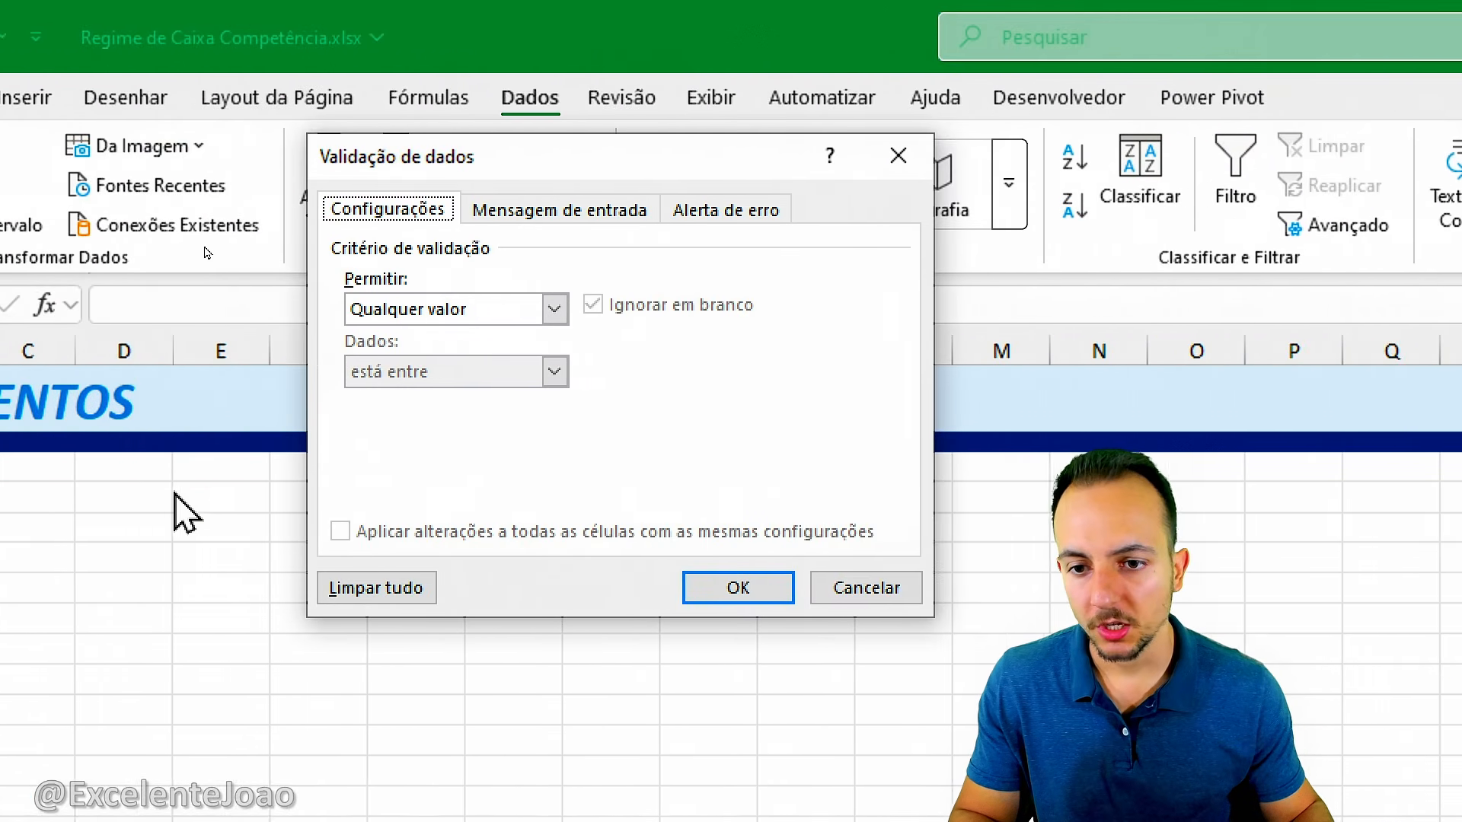
{"action": "left_click", "coordinate": [667, 323]}
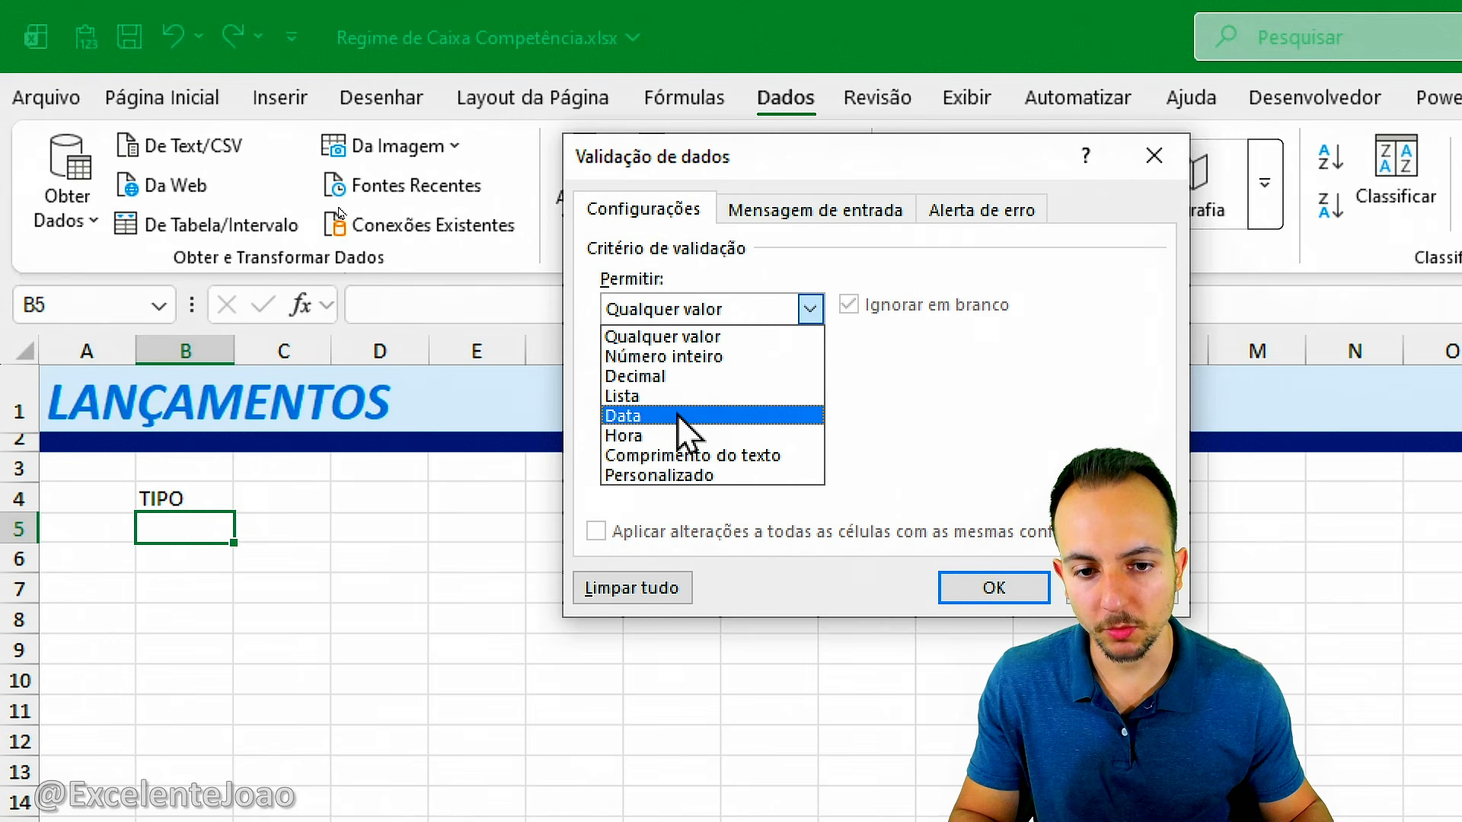
{"action": "left_click", "coordinate": [660, 396]}
{"action": "left_click", "coordinate": [668, 432]}
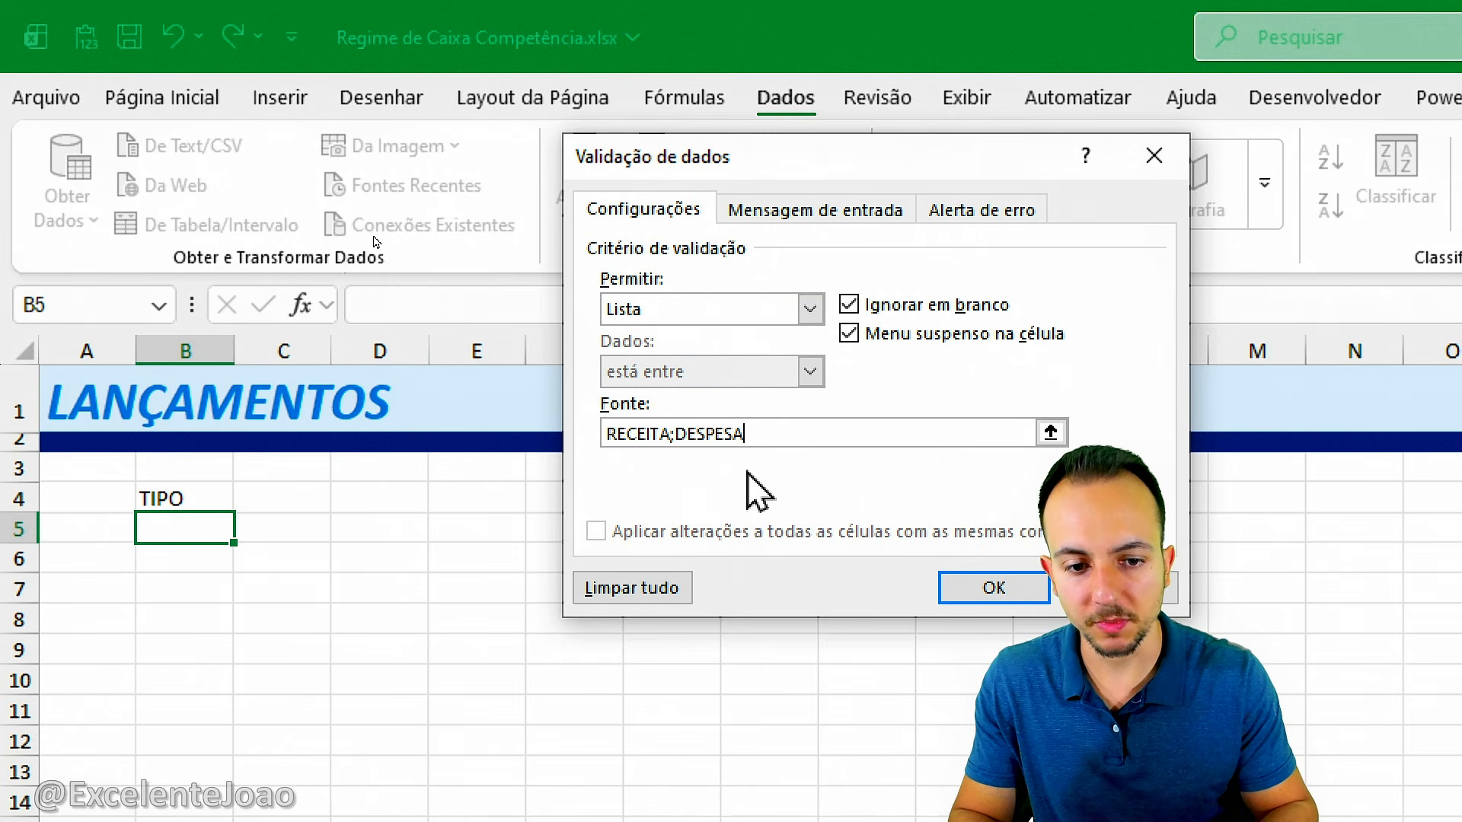
{"action": "key", "text": "Return"}
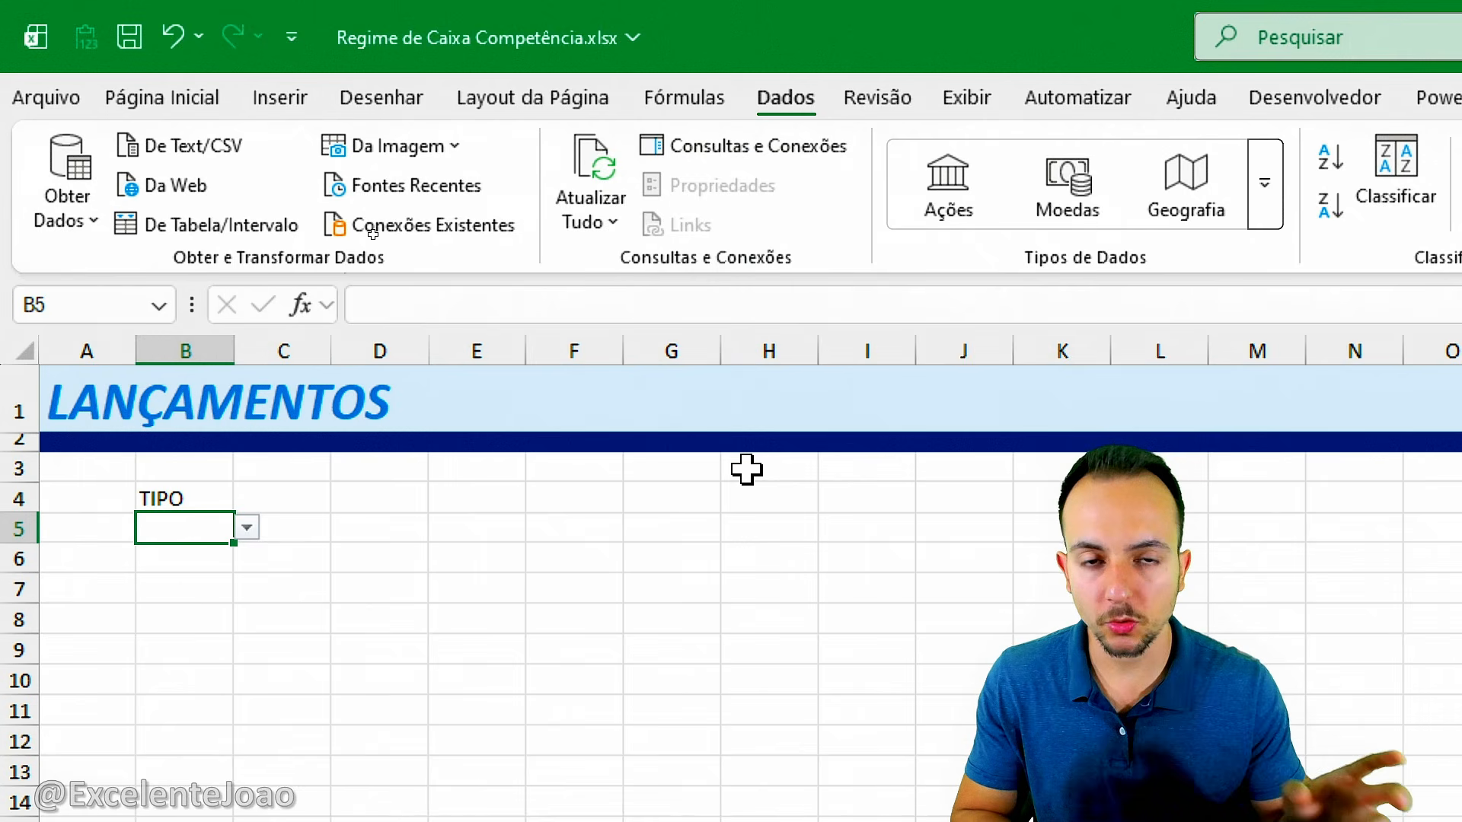
Step: Widen column B to about twice its width and test the B5 list with RECEITA and DESPESA, leaving DESPESA selected
{"action": "left_click", "coordinate": [247, 527]}
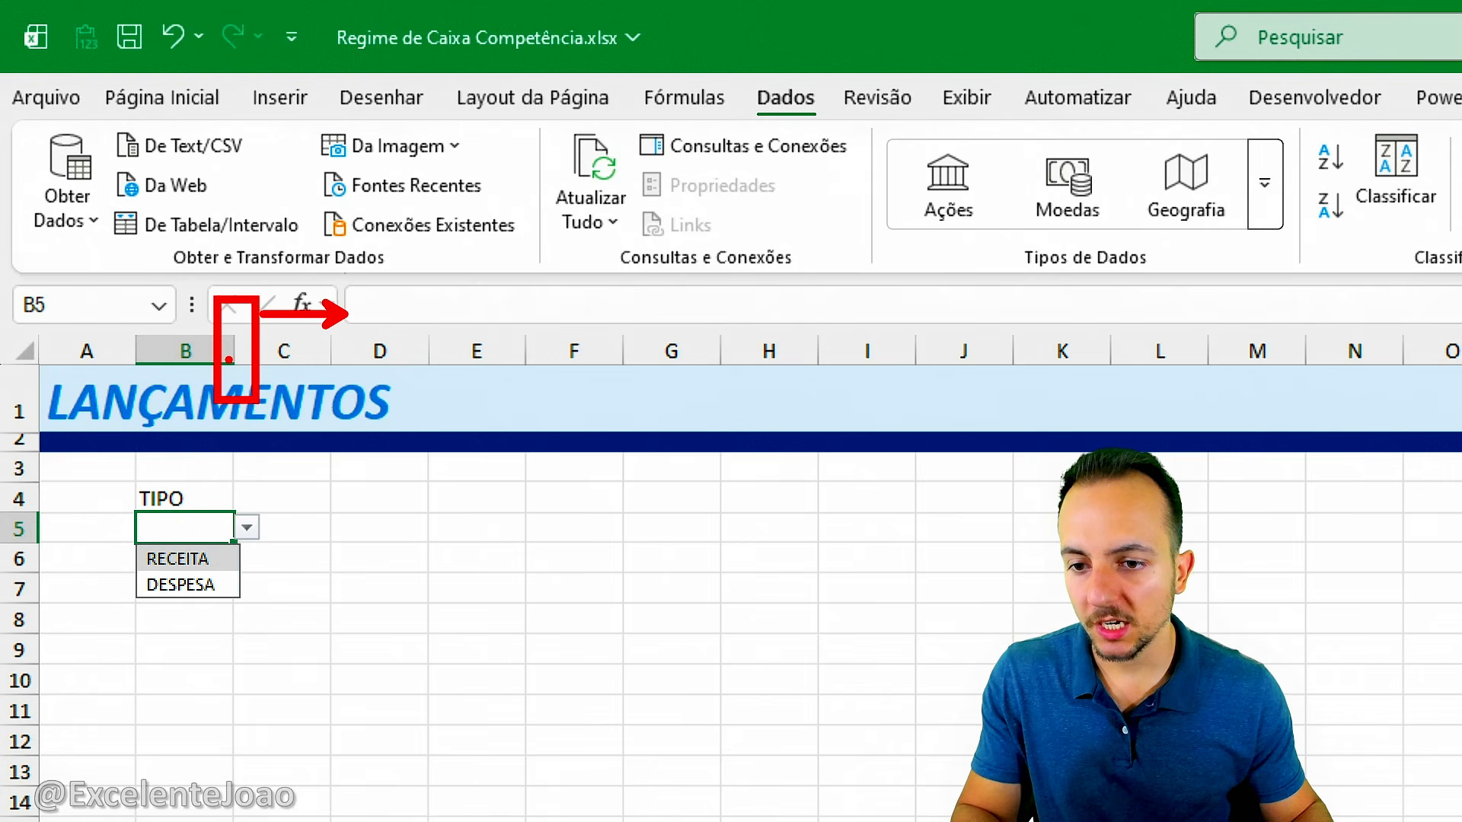
{"action": "left_click_drag", "start_coordinate": [233, 352], "coordinate": [332, 354]}
{"action": "left_click", "coordinate": [344, 528]}
{"action": "left_click", "coordinate": [262, 556]}
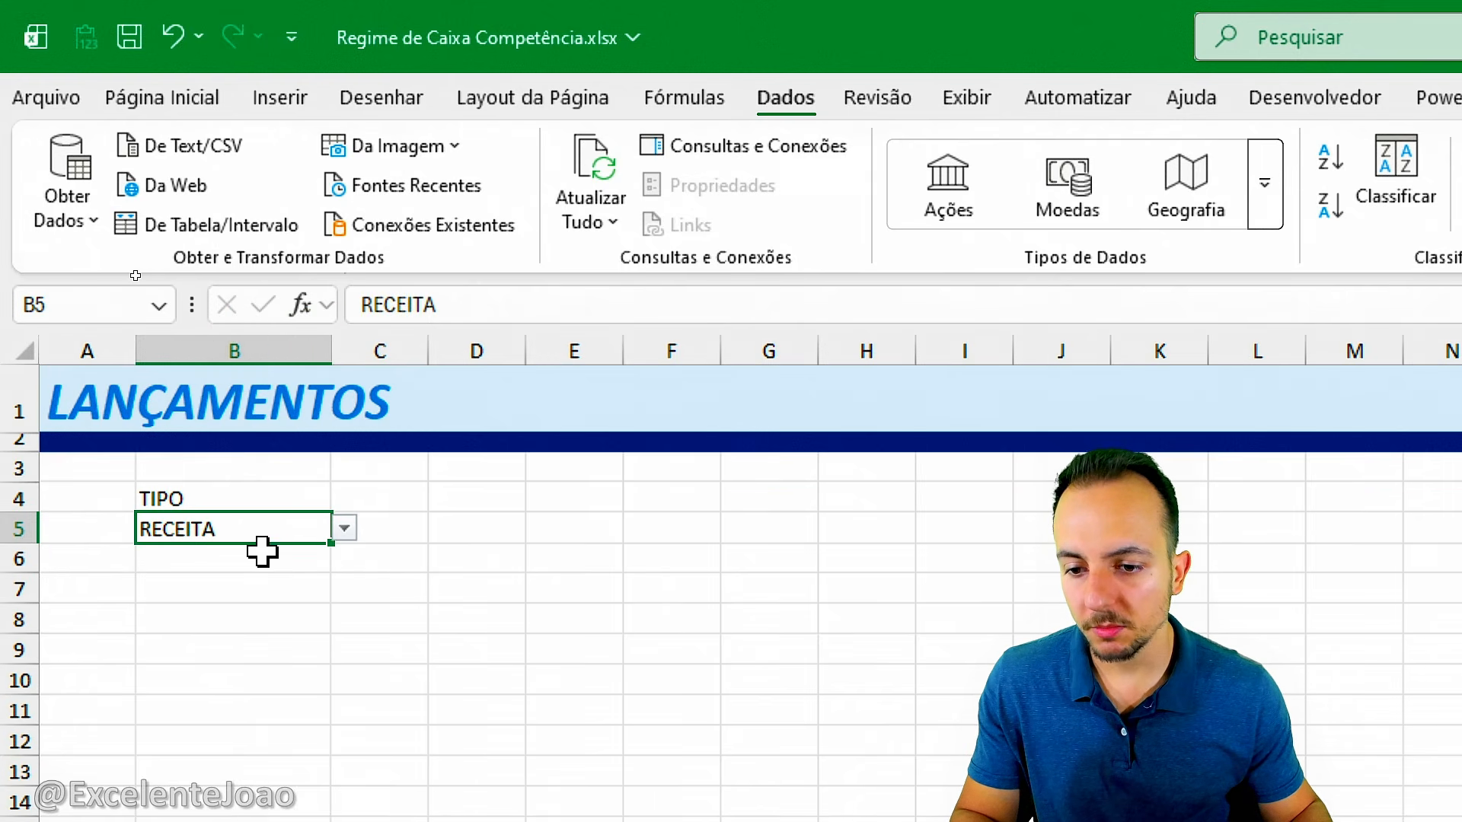
{"action": "left_click", "coordinate": [344, 527]}
{"action": "left_click", "coordinate": [238, 590]}
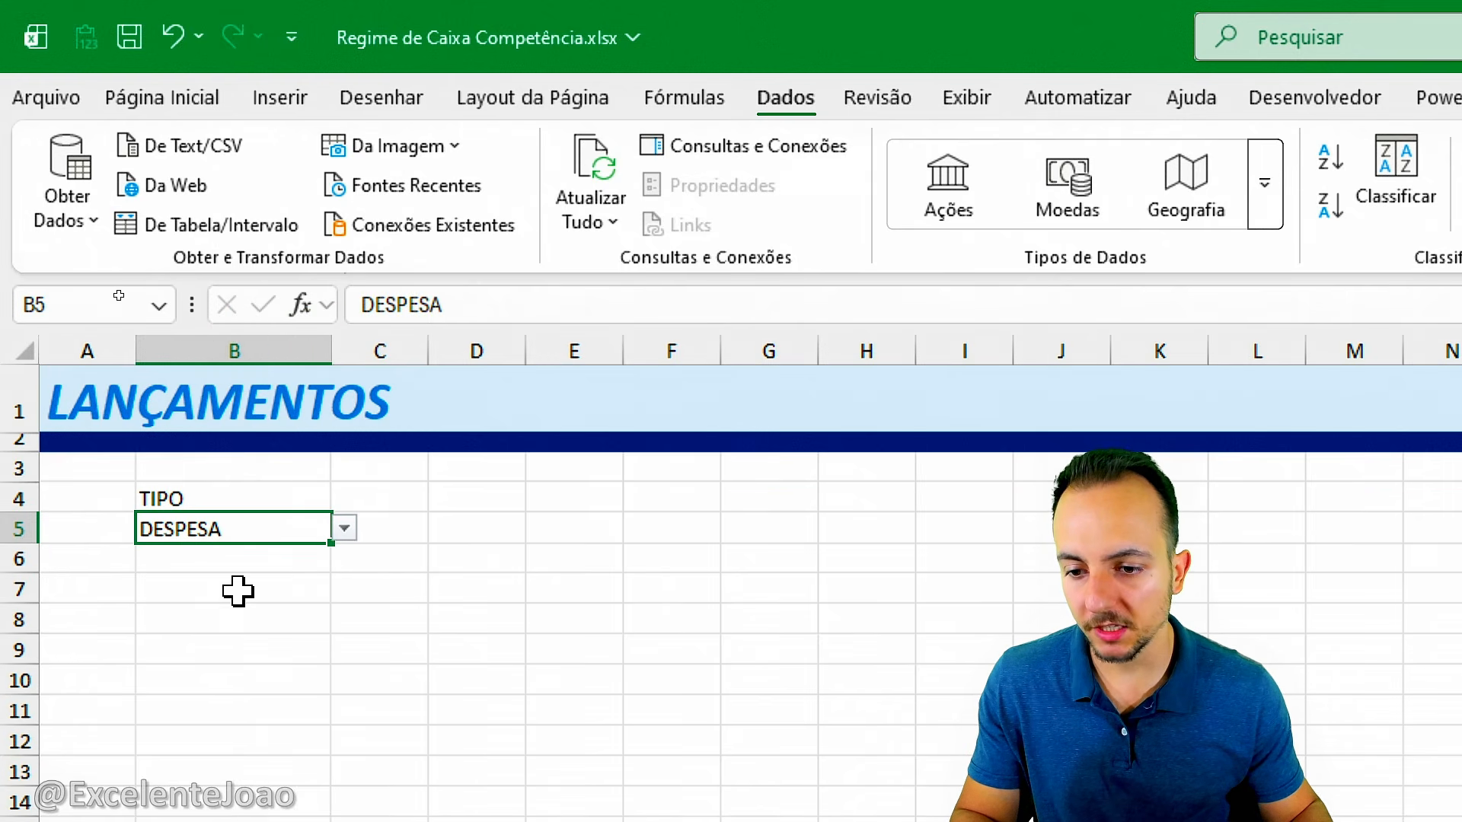
Step: Switch the TIPO value in cell B5 to RECEITA using its validation list
{"action": "left_click", "coordinate": [344, 527]}
{"action": "left_click", "coordinate": [210, 558]}
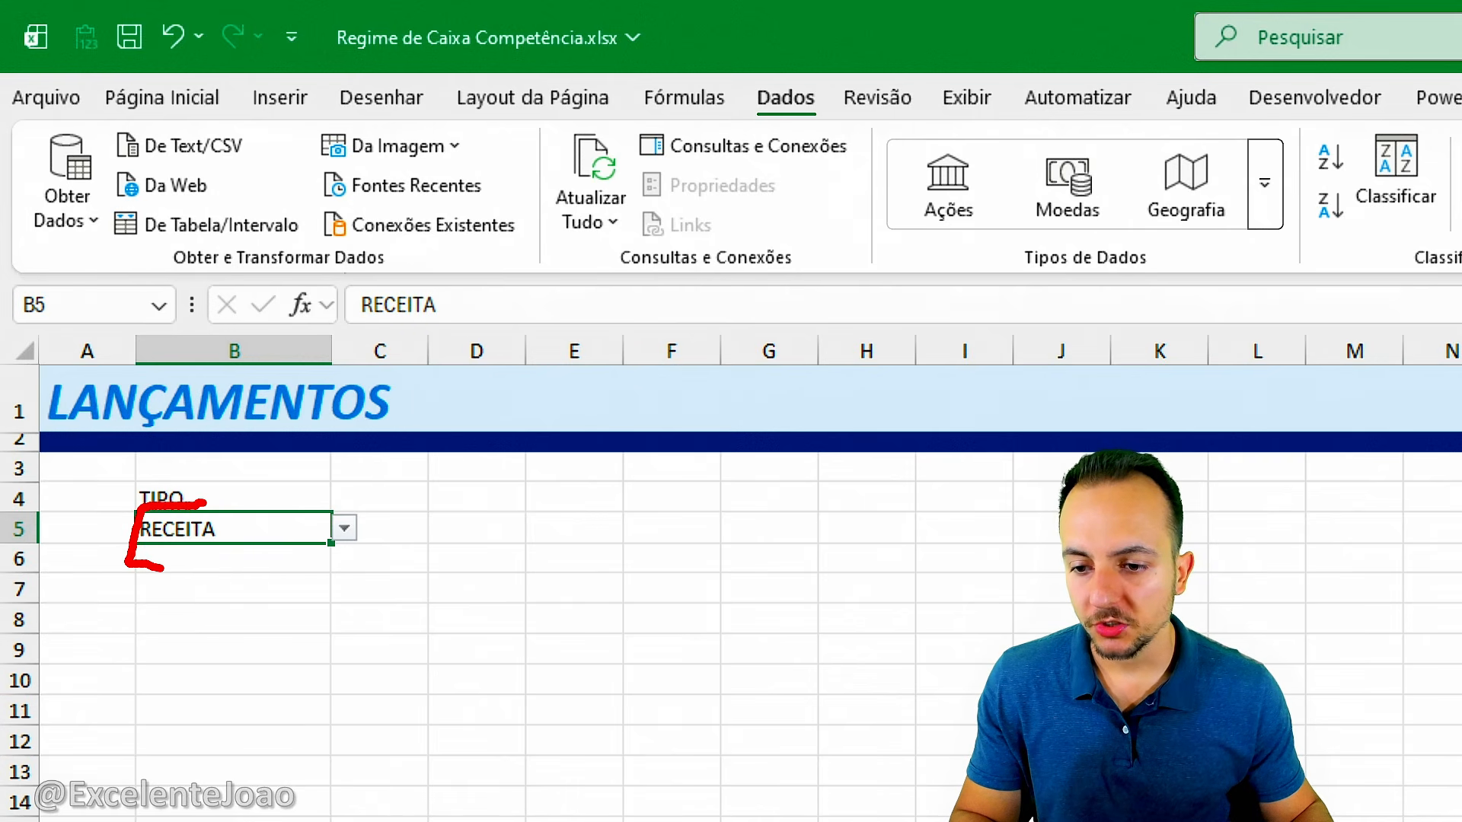
{"action": "left_click_drag", "start_coordinate": [162, 567], "coordinate": [221, 512]}
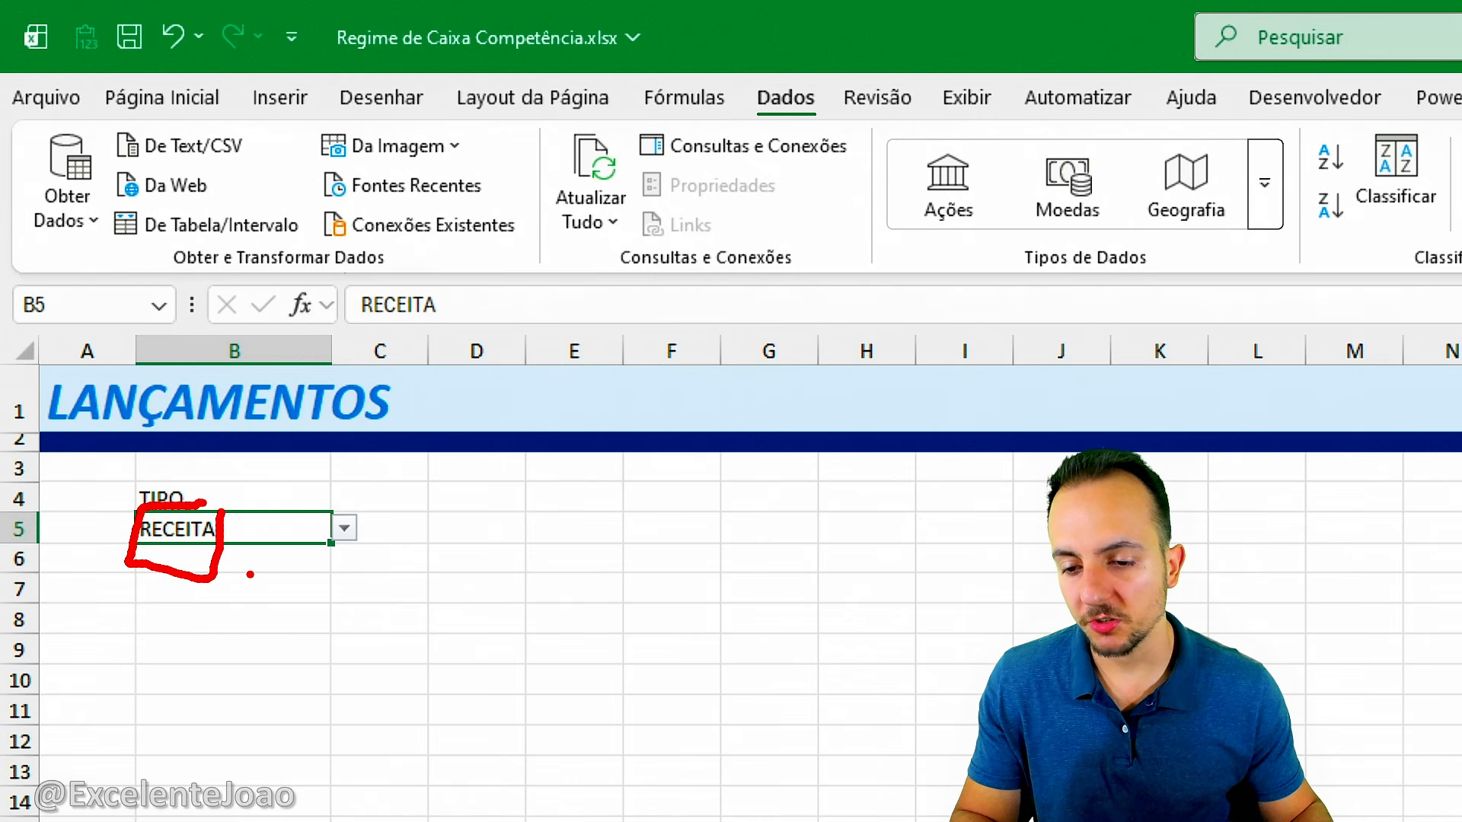
{"action": "key", "text": "Escape"}
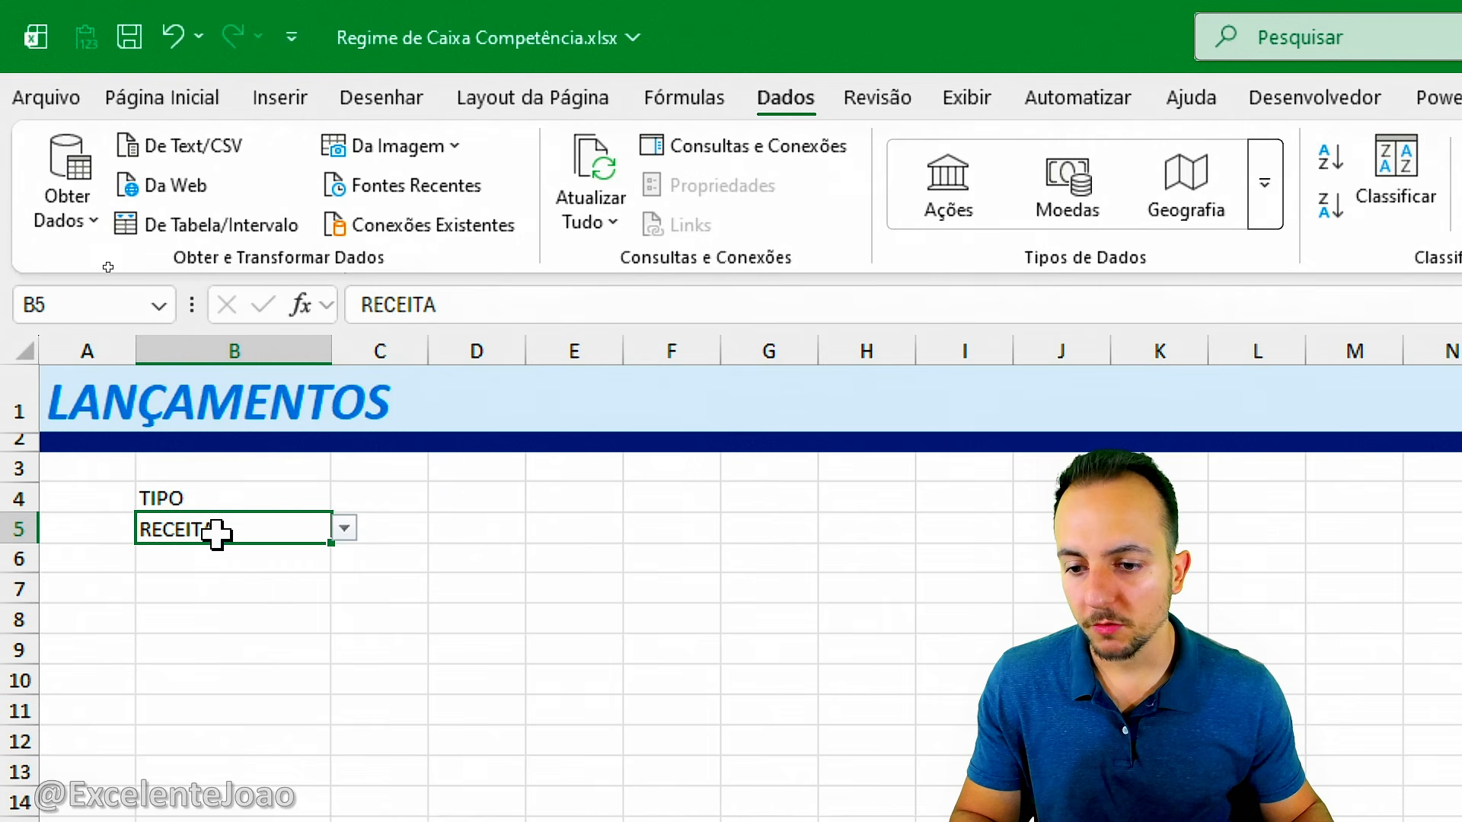
{"action": "key", "text": "ctrl+2"}
{"action": "left_click_drag", "start_coordinate": [202, 512], "coordinate": [160, 503]}
{"action": "key", "text": "Escape"}
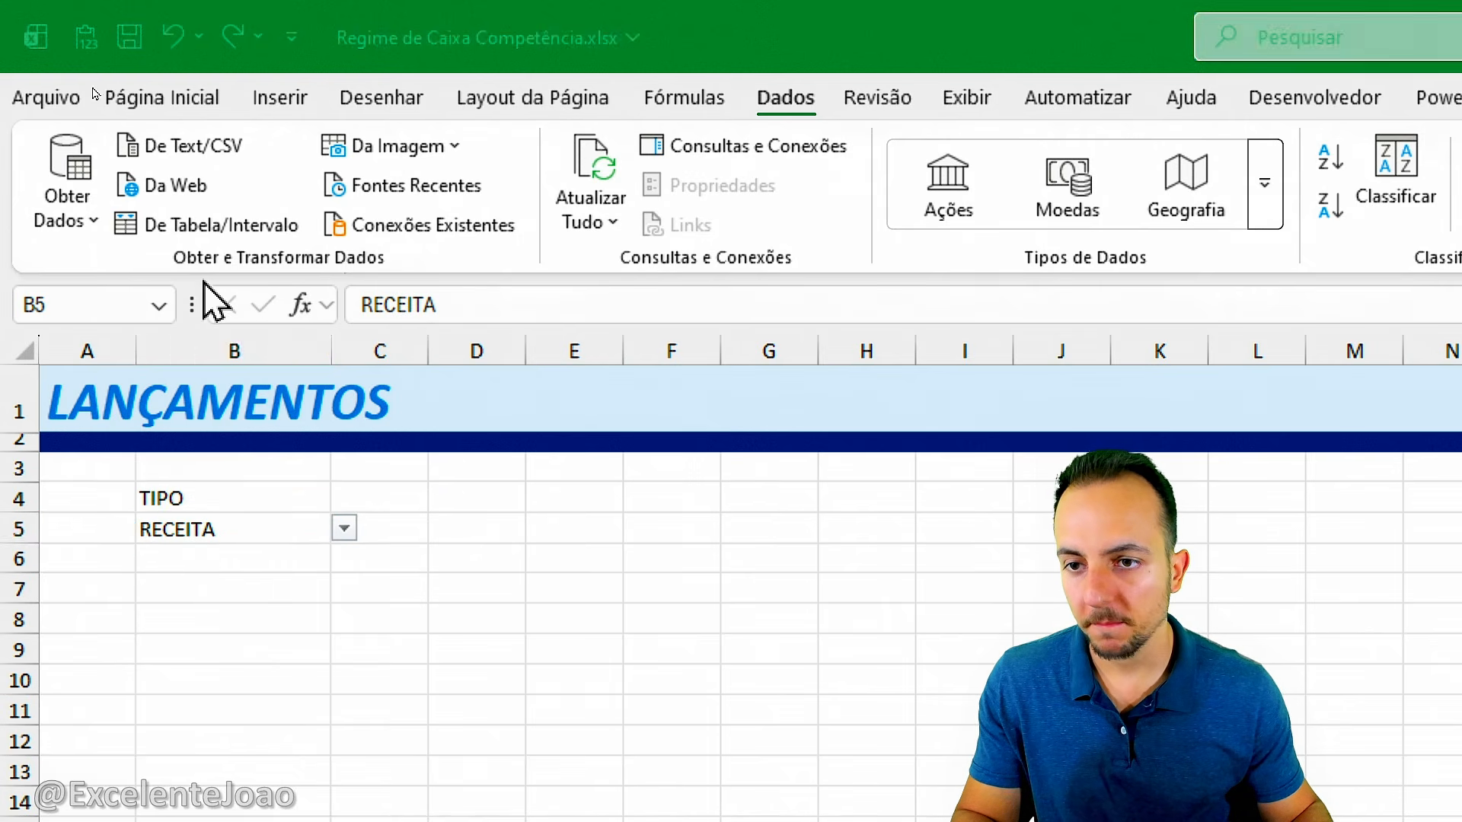
Step: Add an equal-to conditional formatting rule to cell B5 that shows RECEITA with green fill and green text
{"action": "left_click", "coordinate": [182, 103]}
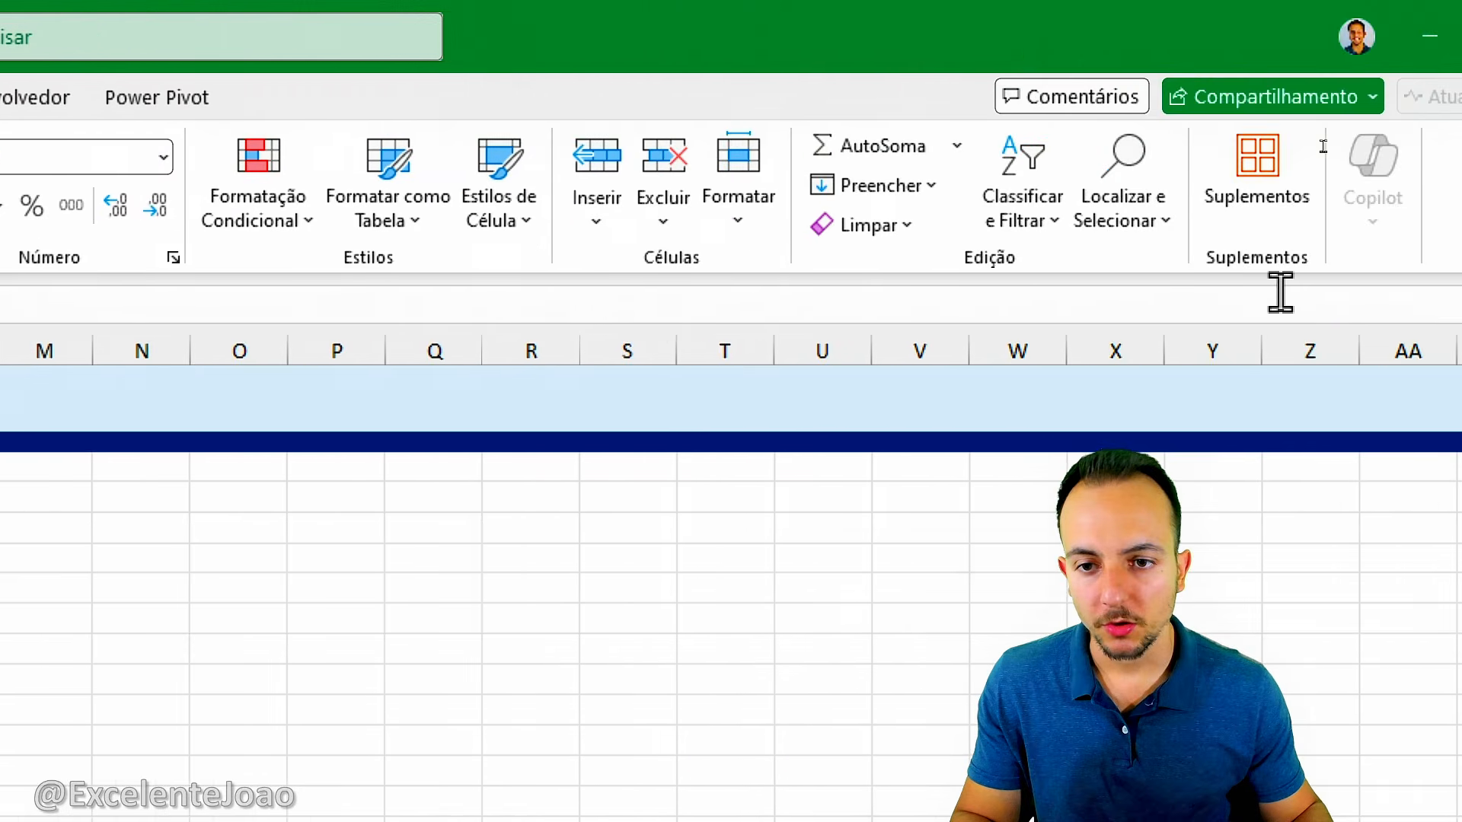
{"action": "left_click", "coordinate": [202, 221]}
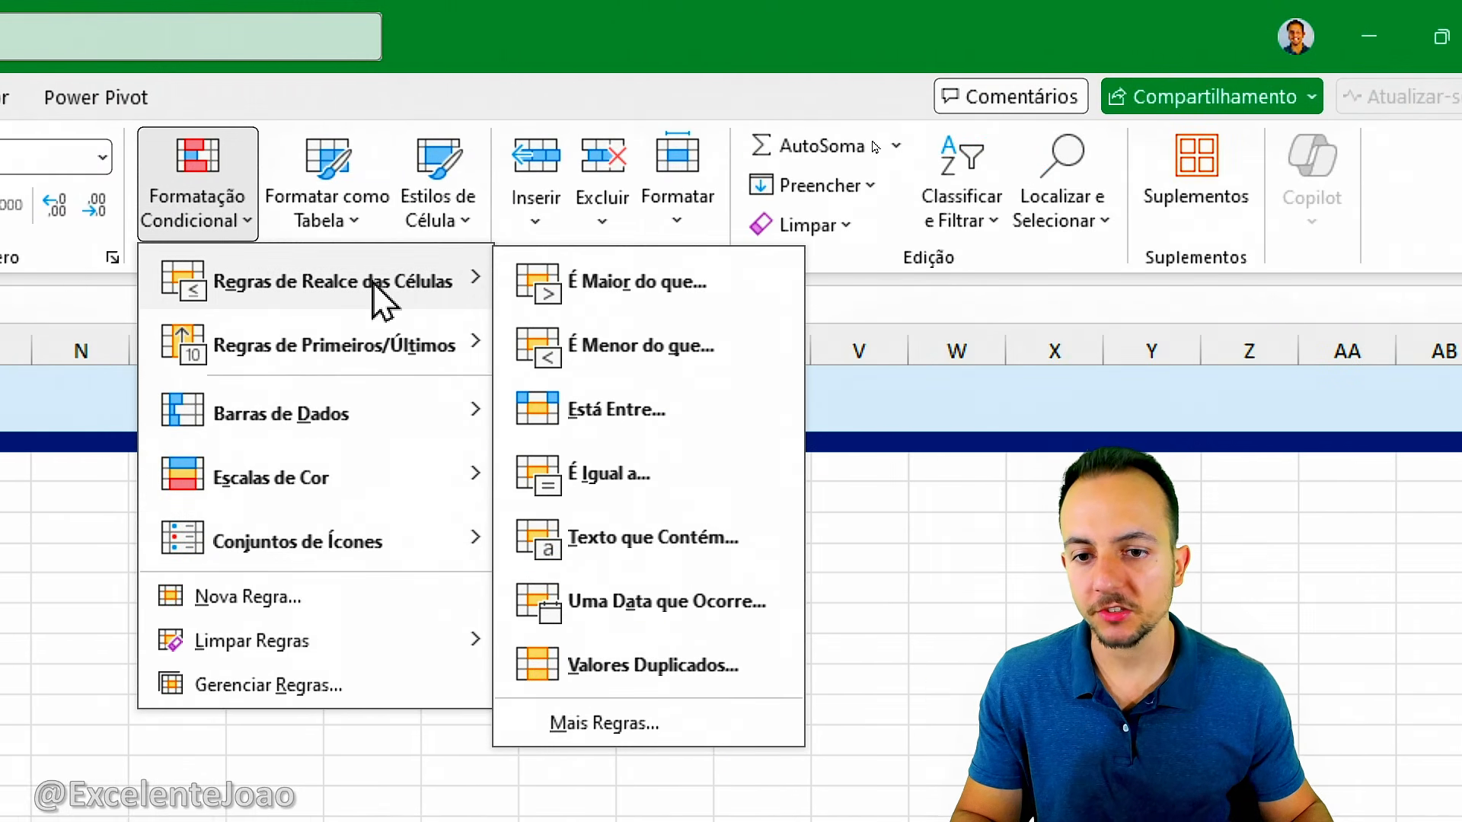
{"action": "left_click", "coordinate": [689, 473]}
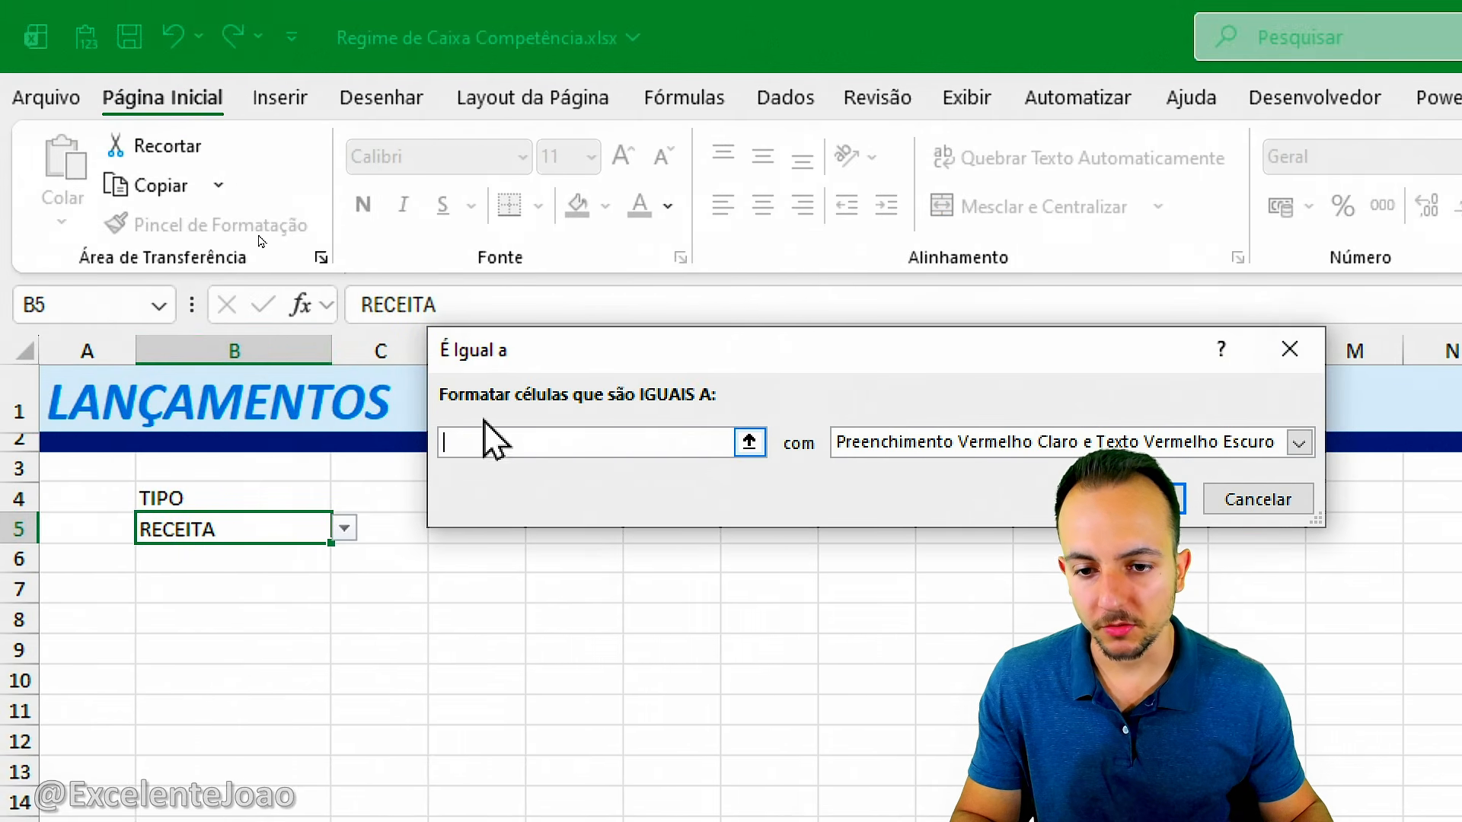
{"action": "type", "text": "RECE"}
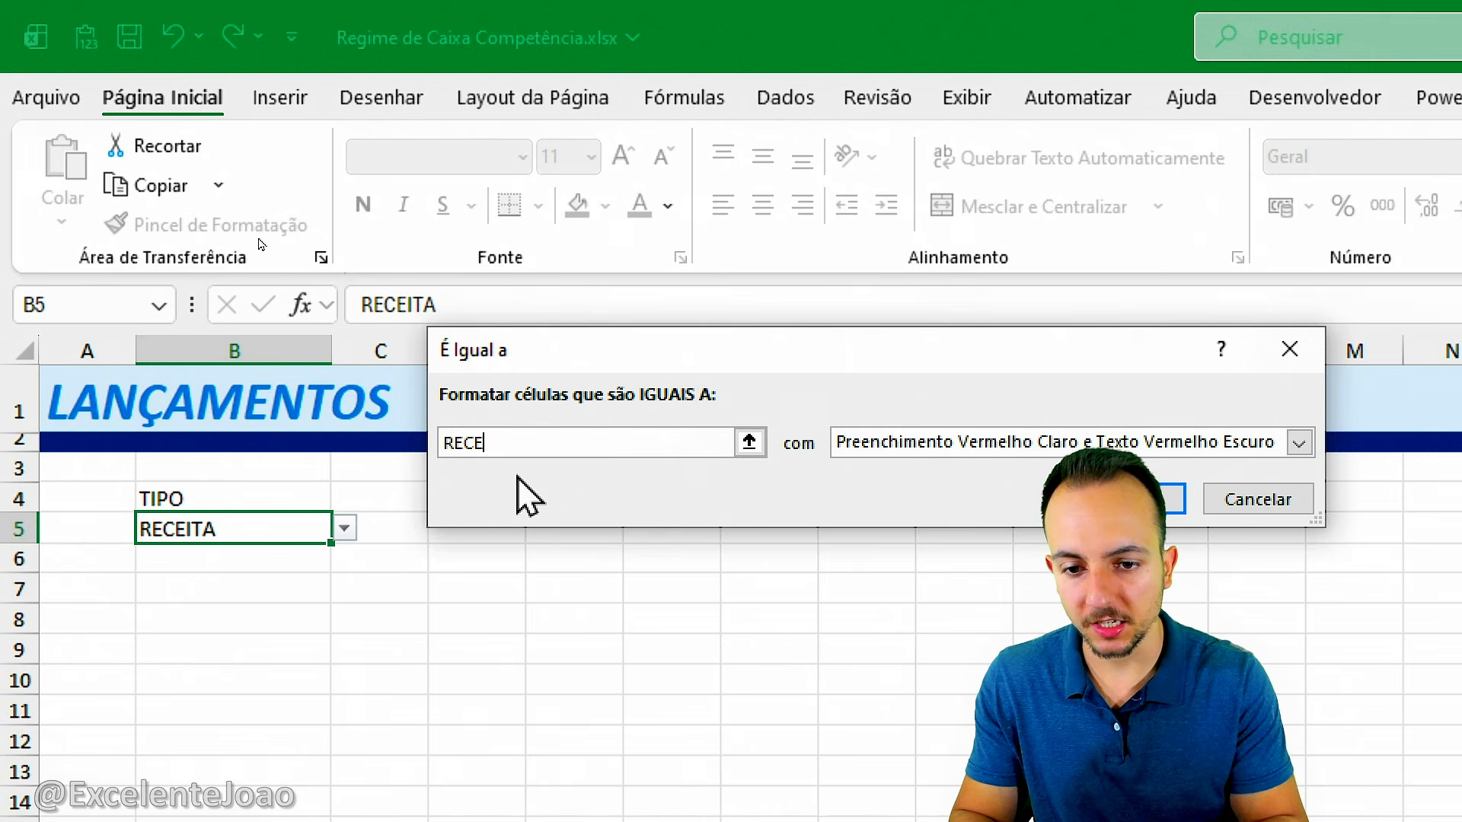
{"action": "type", "text": "ITA"}
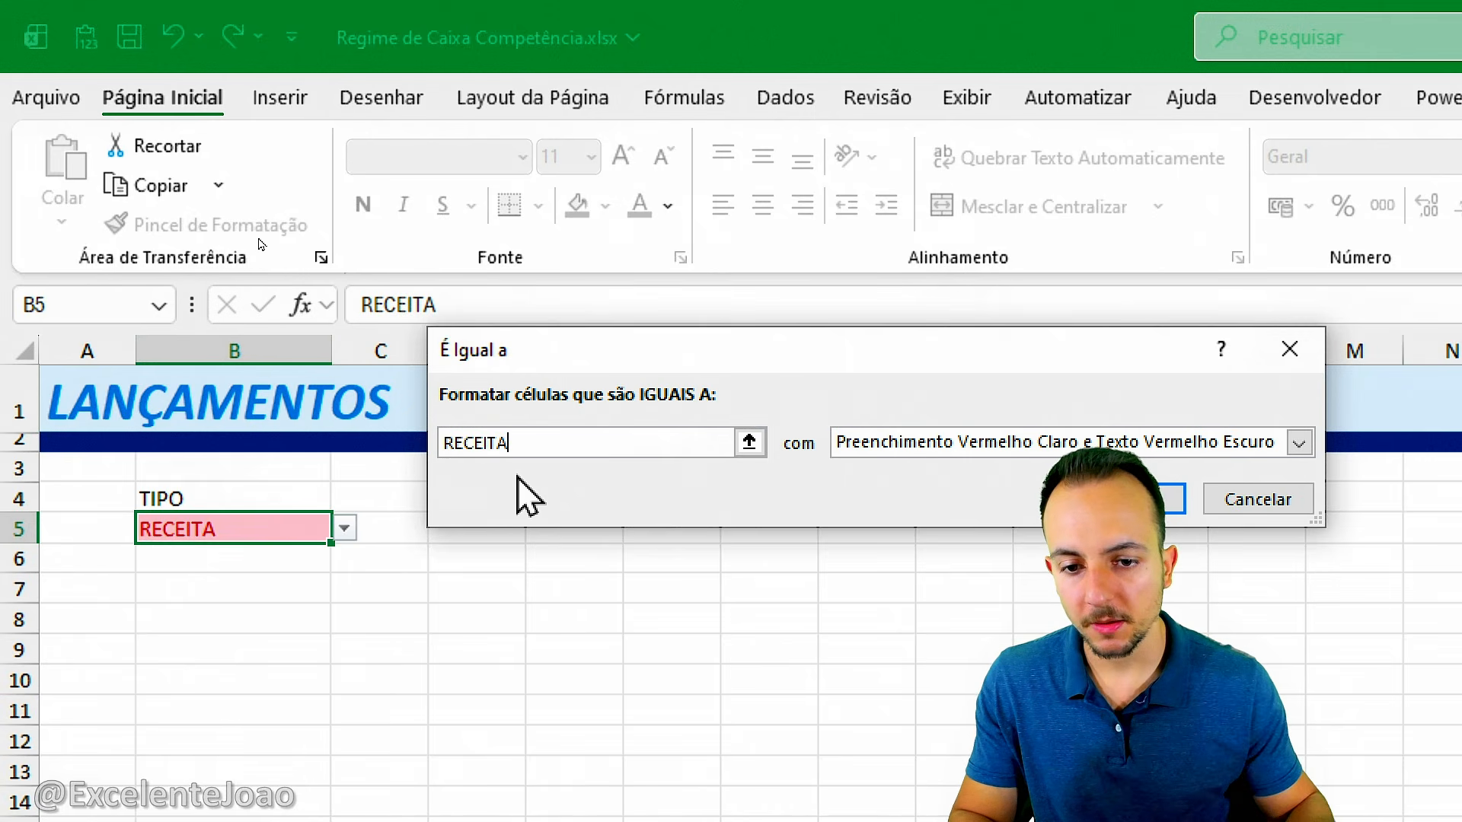
{"action": "left_click", "coordinate": [974, 446]}
{"action": "left_click", "coordinate": [990, 512]}
{"action": "left_click", "coordinate": [1158, 497]}
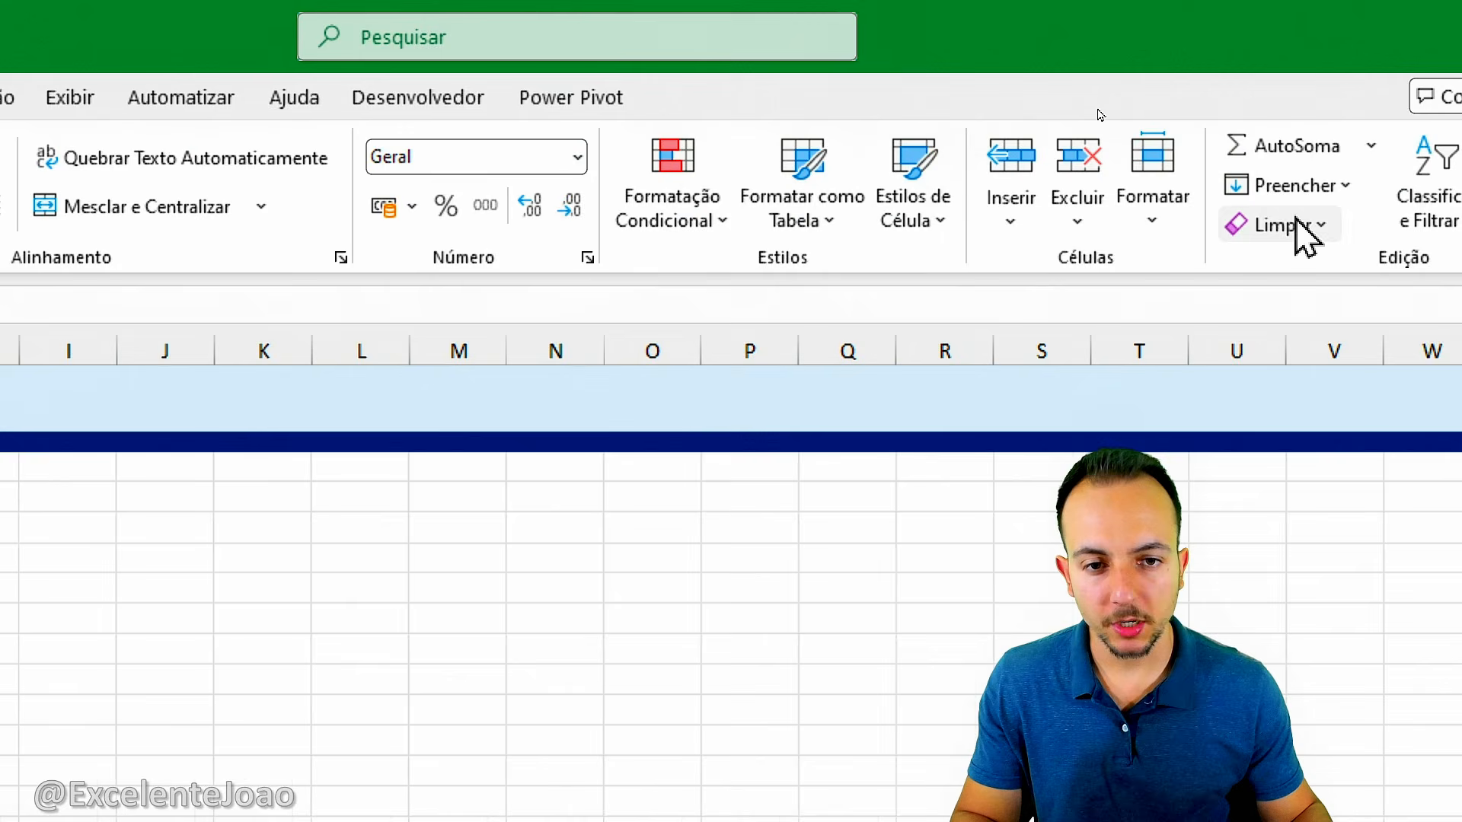
Step: Add an equal-to conditional formatting rule to cell B5 that shows DESPESA with light red fill and dark red text
{"action": "left_click", "coordinate": [689, 224]}
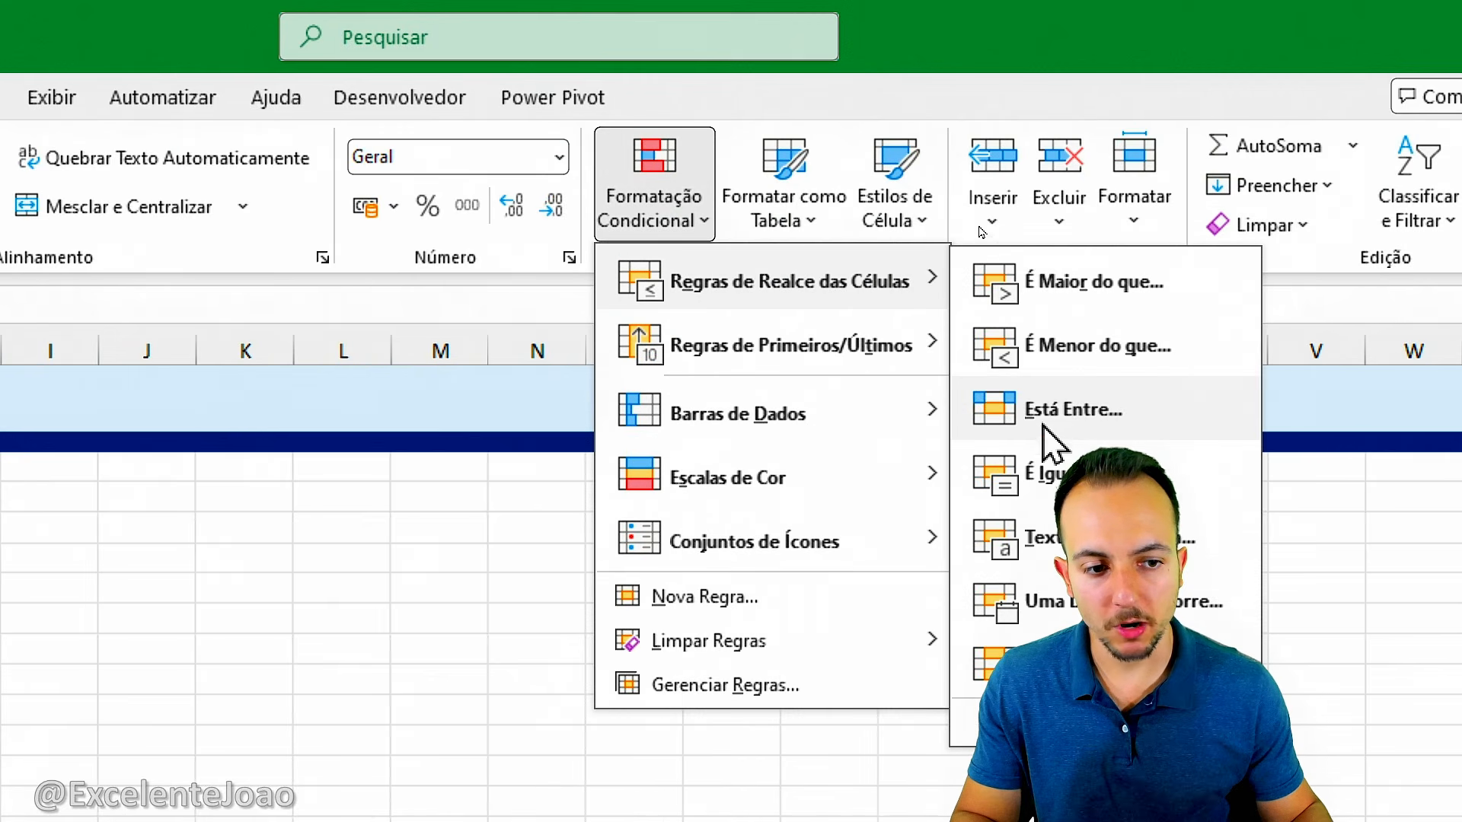
{"action": "left_click", "coordinate": [1051, 473]}
{"action": "type", "text": "DESPESA"}
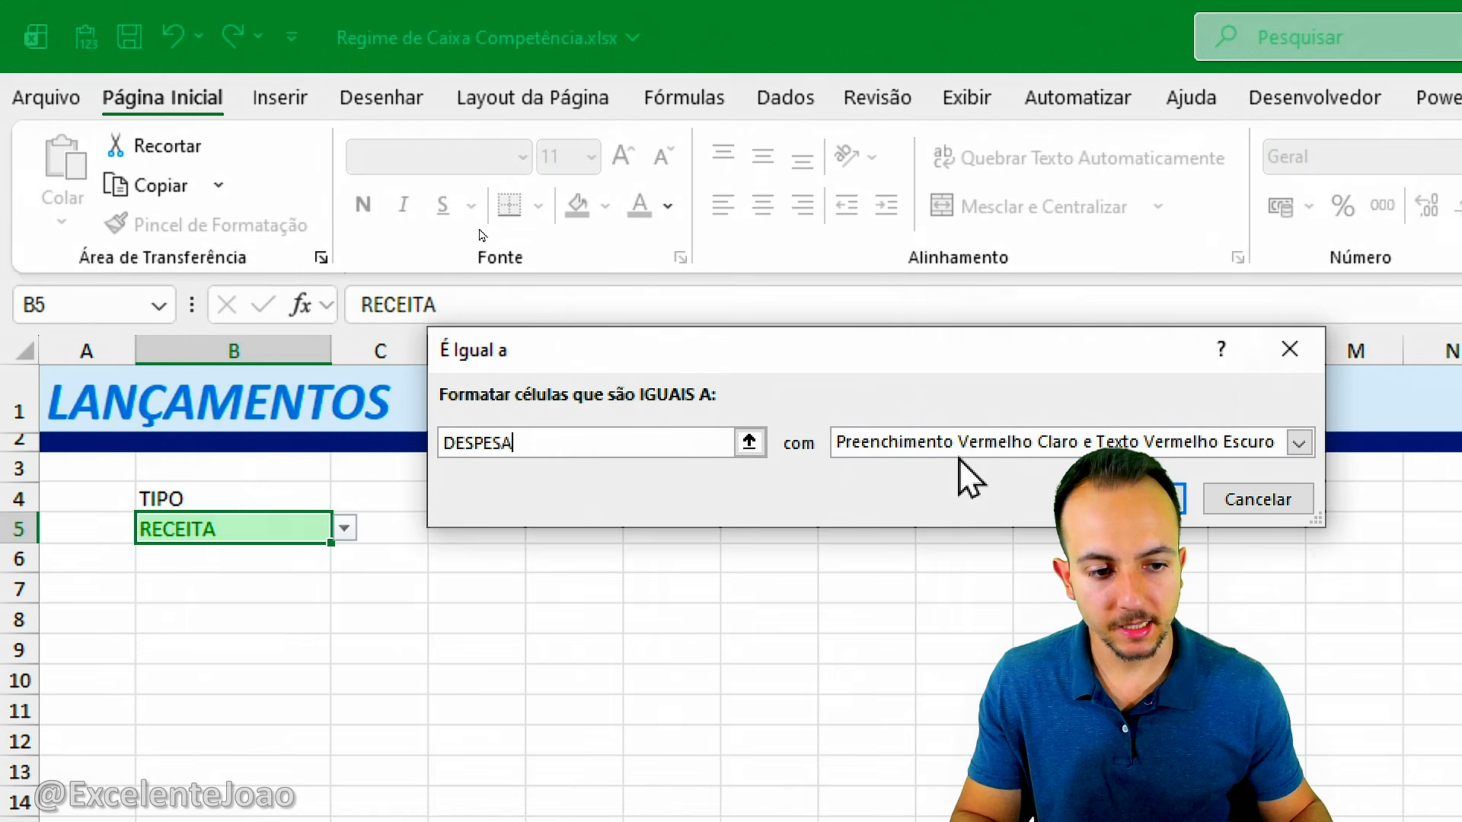
{"action": "left_click", "coordinate": [1002, 448]}
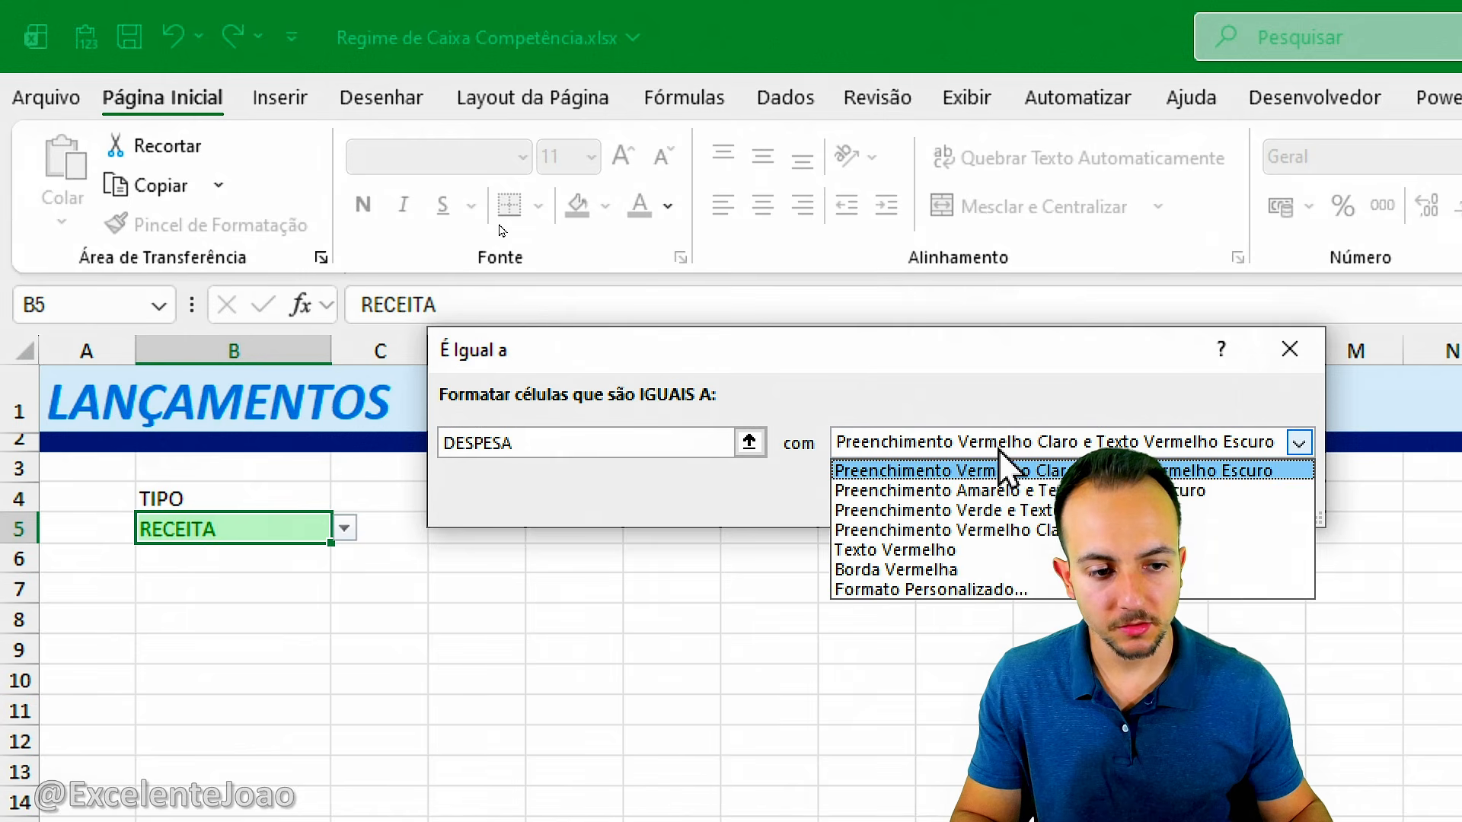
{"action": "left_click", "coordinate": [1027, 473]}
{"action": "left_click", "coordinate": [1131, 499]}
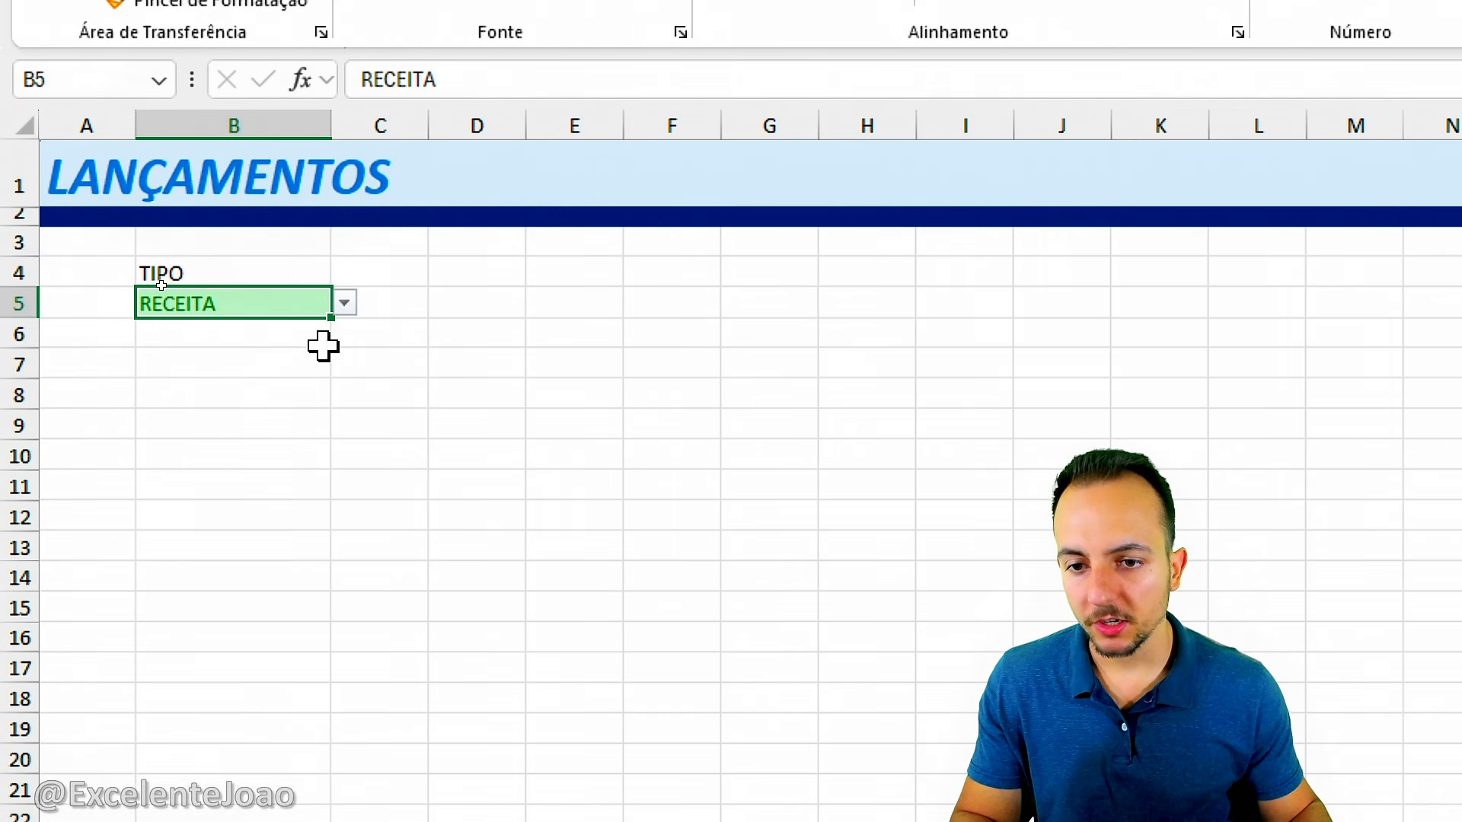
Step: Test both formatting rules by switching cell B5 between DESPESA and RECEITA, leaving RECEITA selected
{"action": "left_click", "coordinate": [343, 533]}
{"action": "left_click", "coordinate": [259, 358]}
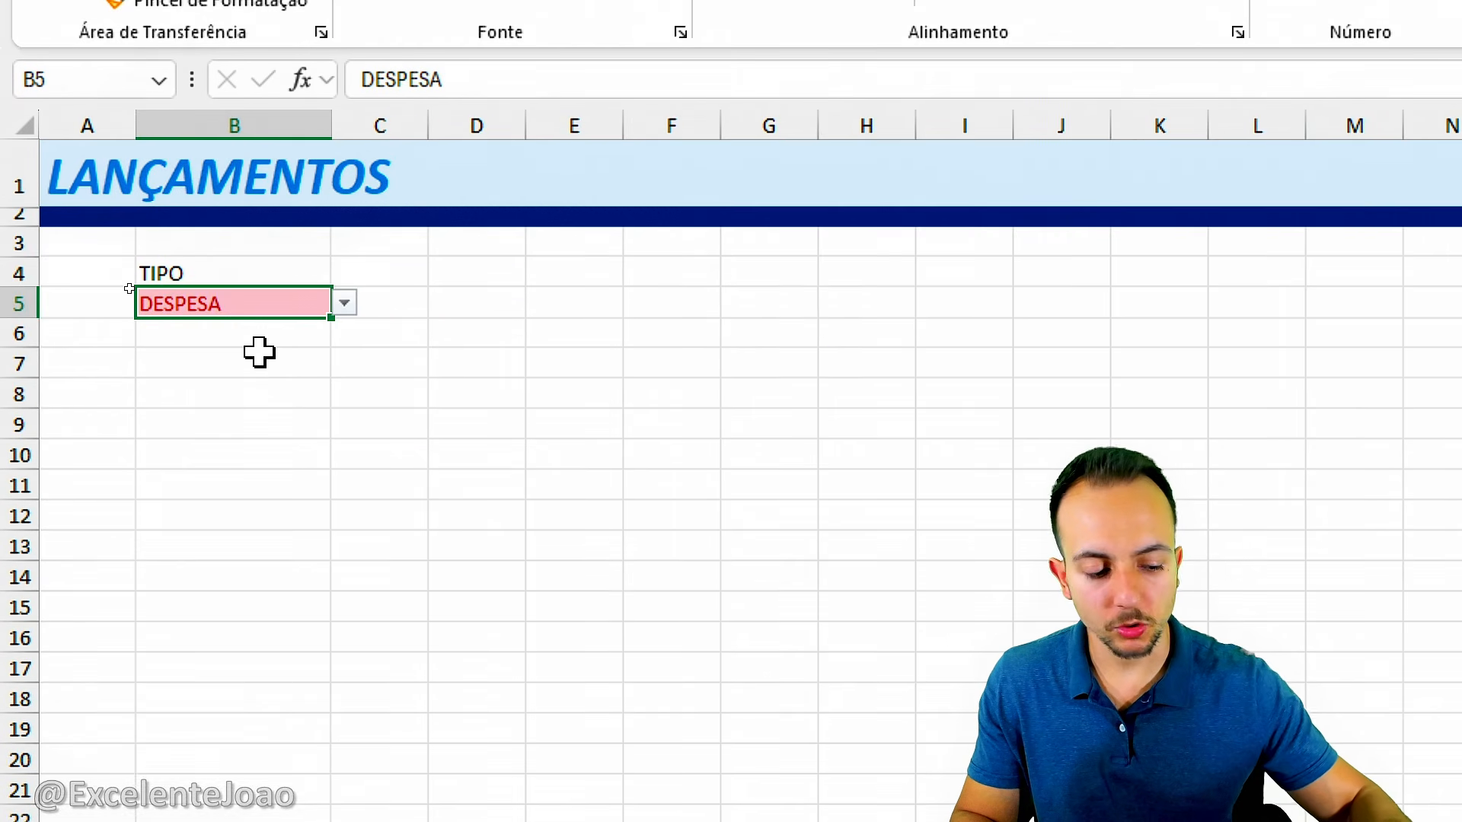
{"action": "left_click", "coordinate": [347, 305]}
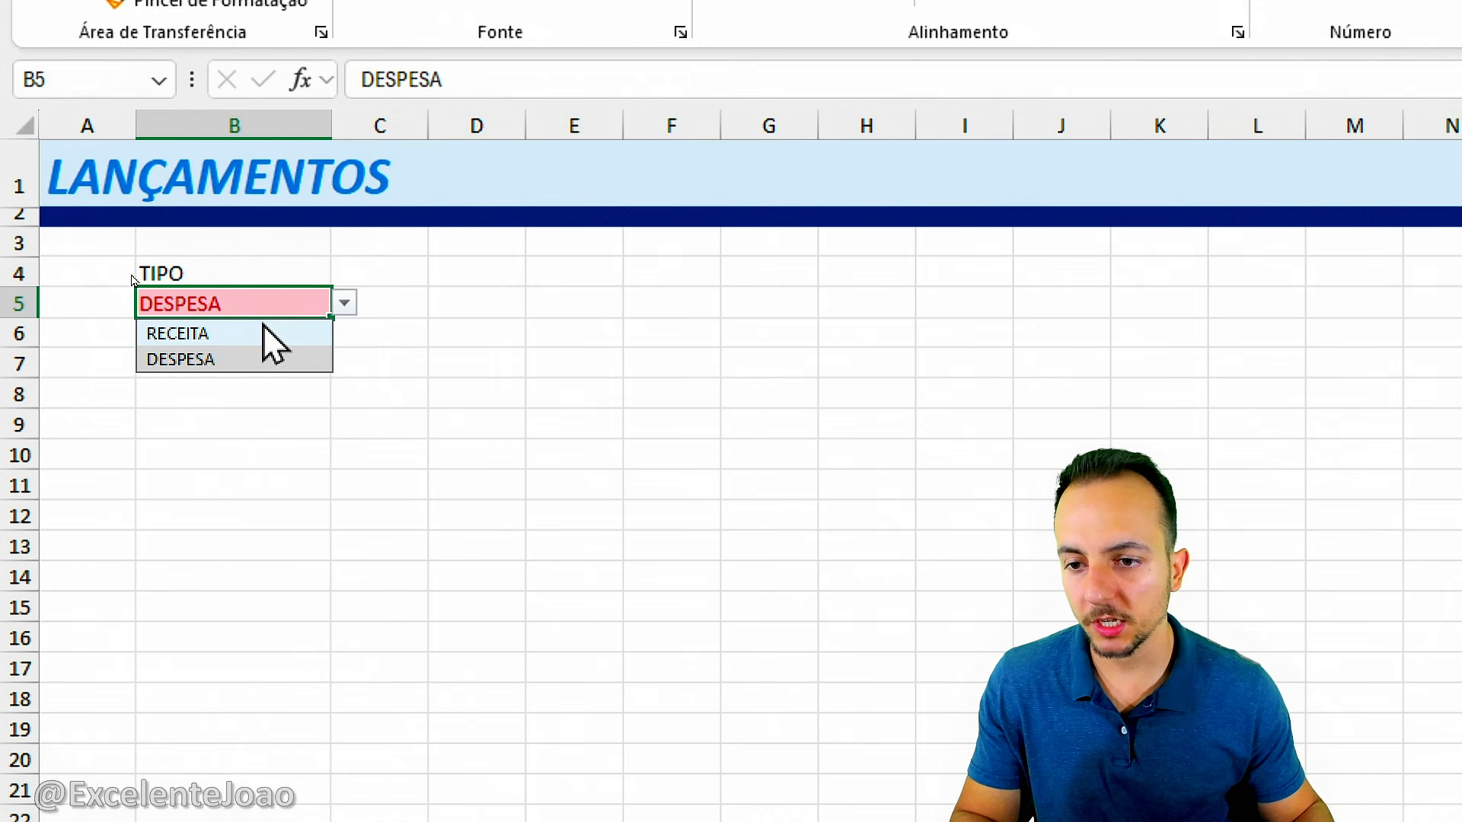
{"action": "left_click", "coordinate": [263, 332]}
{"action": "left_click", "coordinate": [344, 305]}
{"action": "left_click", "coordinate": [213, 358]}
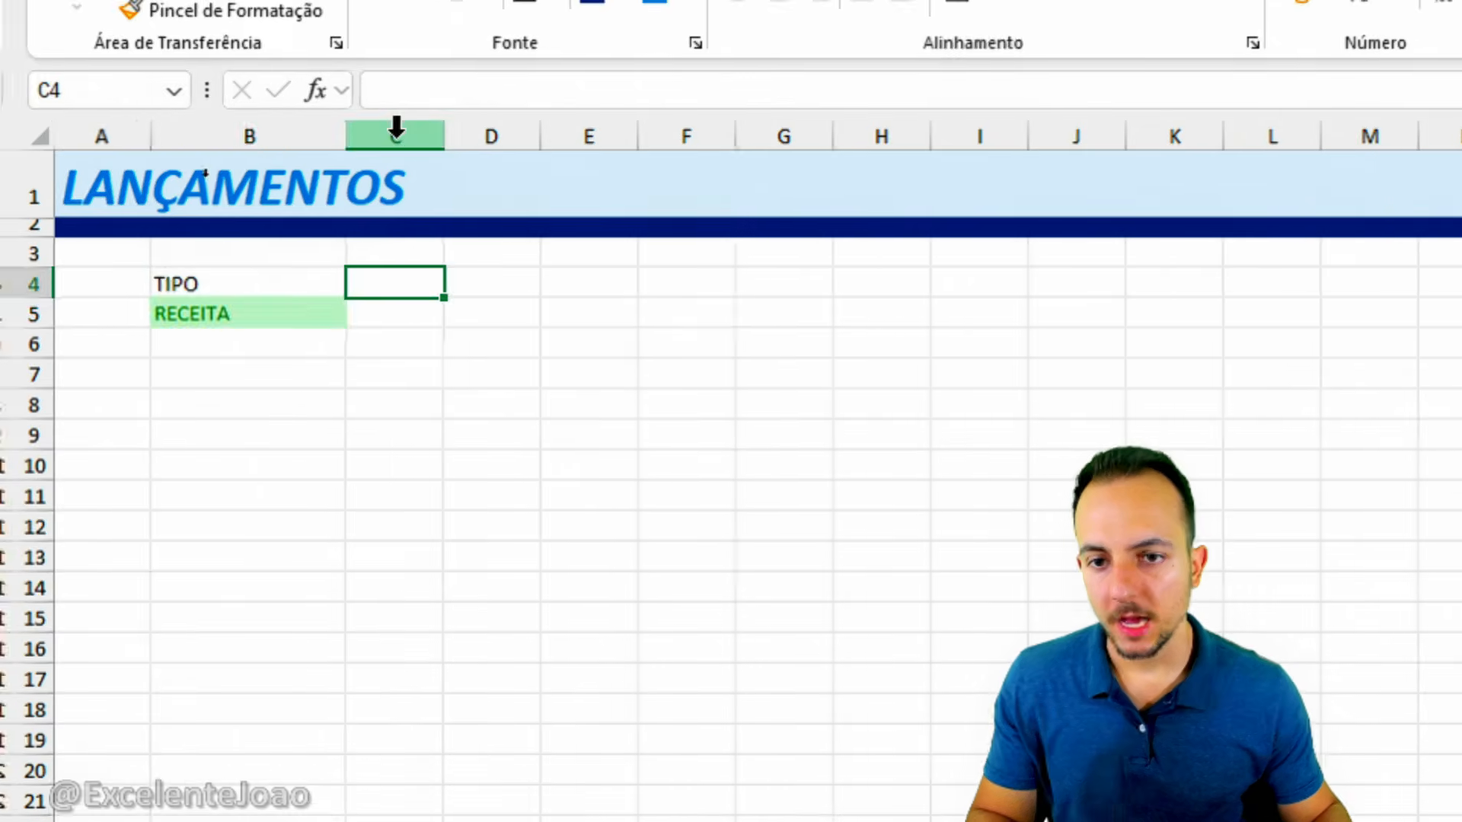
Step: Enter the column header DESCRIÇÃO in cell C4 and widen column C to nearly three times its width
{"action": "left_click", "coordinate": [384, 126]}
{"action": "left_click", "coordinate": [389, 287]}
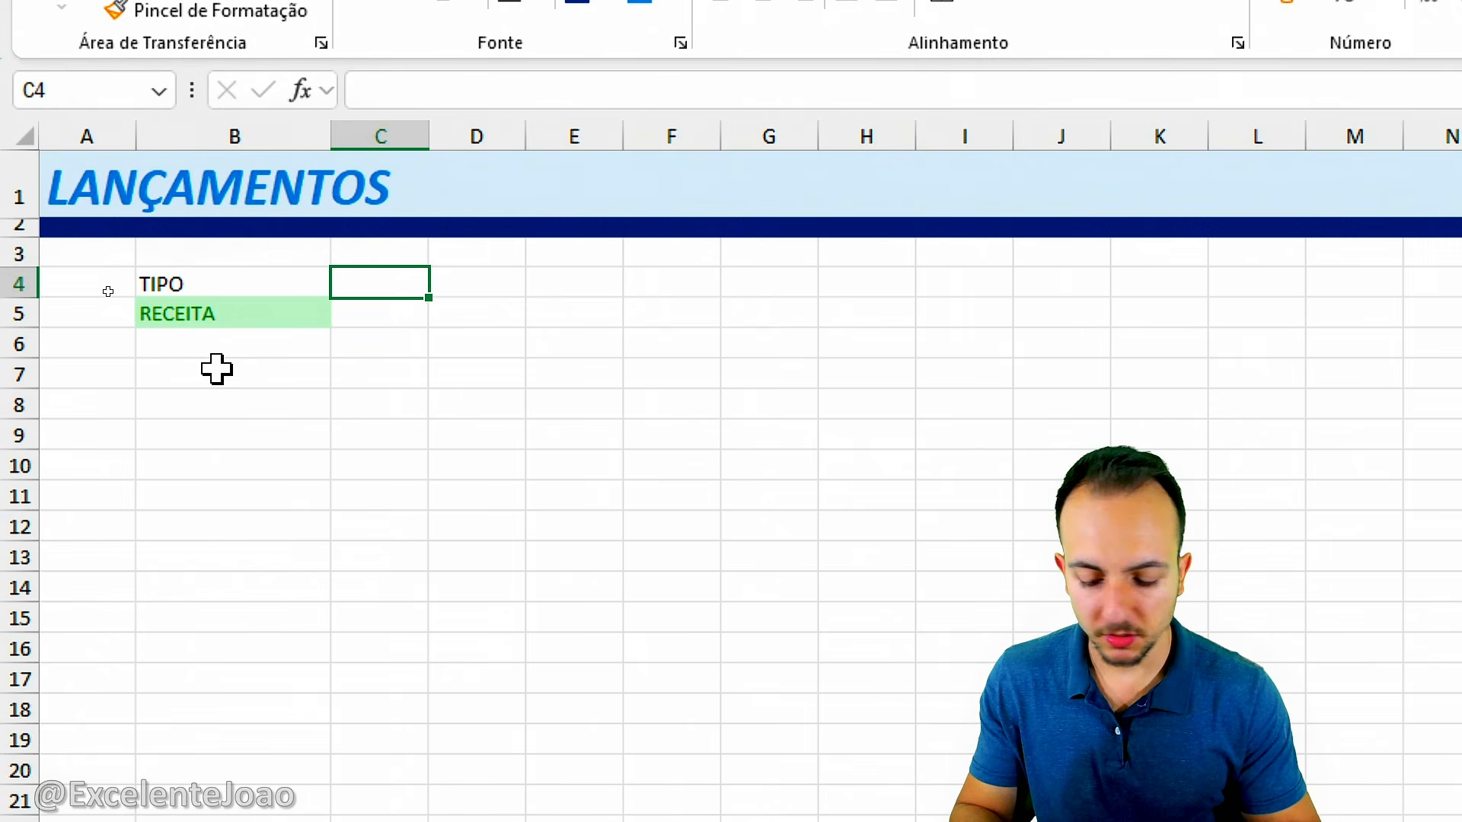
{"action": "type", "text": "DESCRIÇÃO"}
{"action": "key", "text": "Return"}
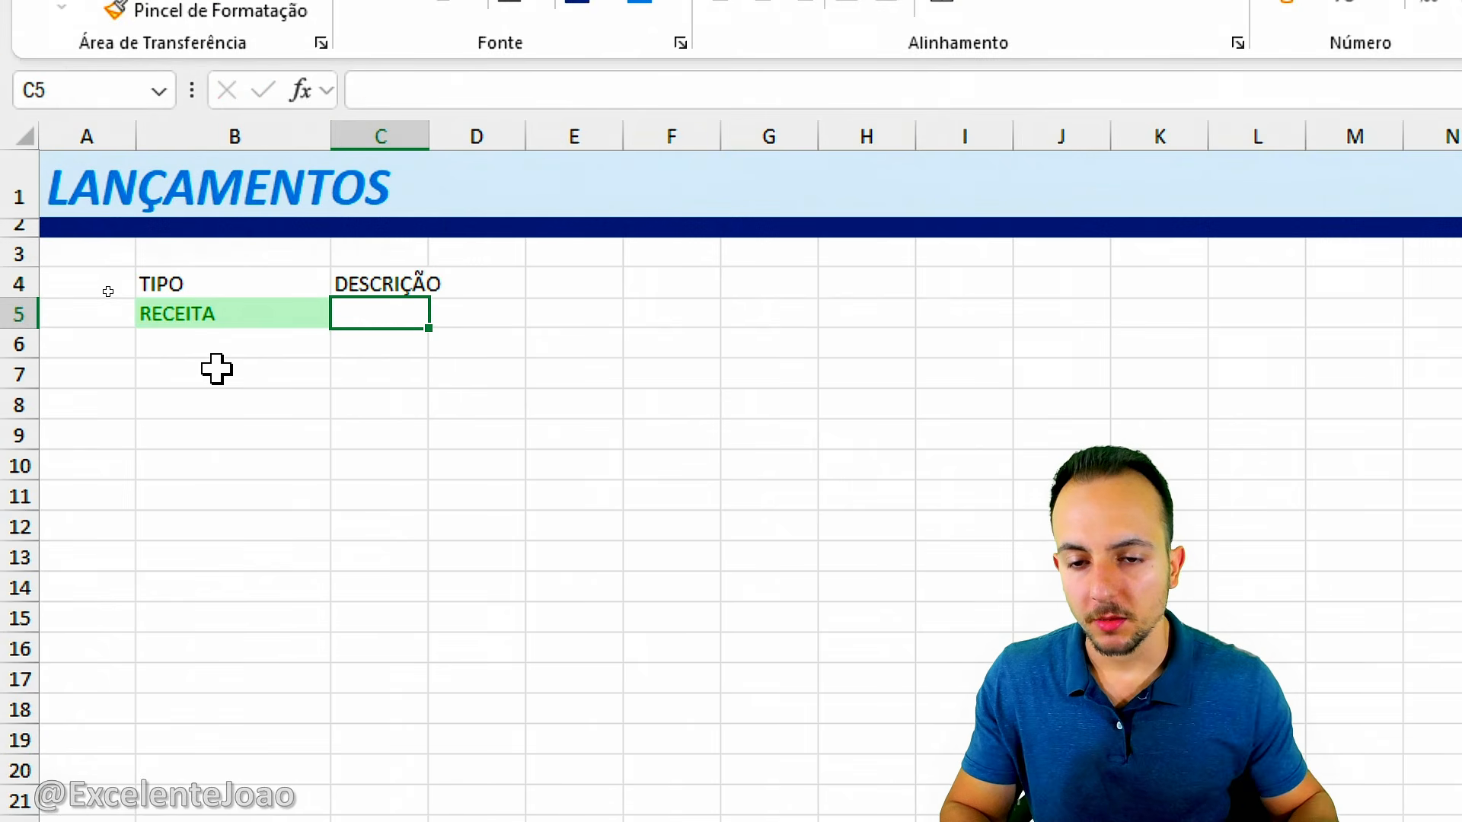
{"action": "left_click_drag", "start_coordinate": [428, 138], "coordinate": [601, 137]}
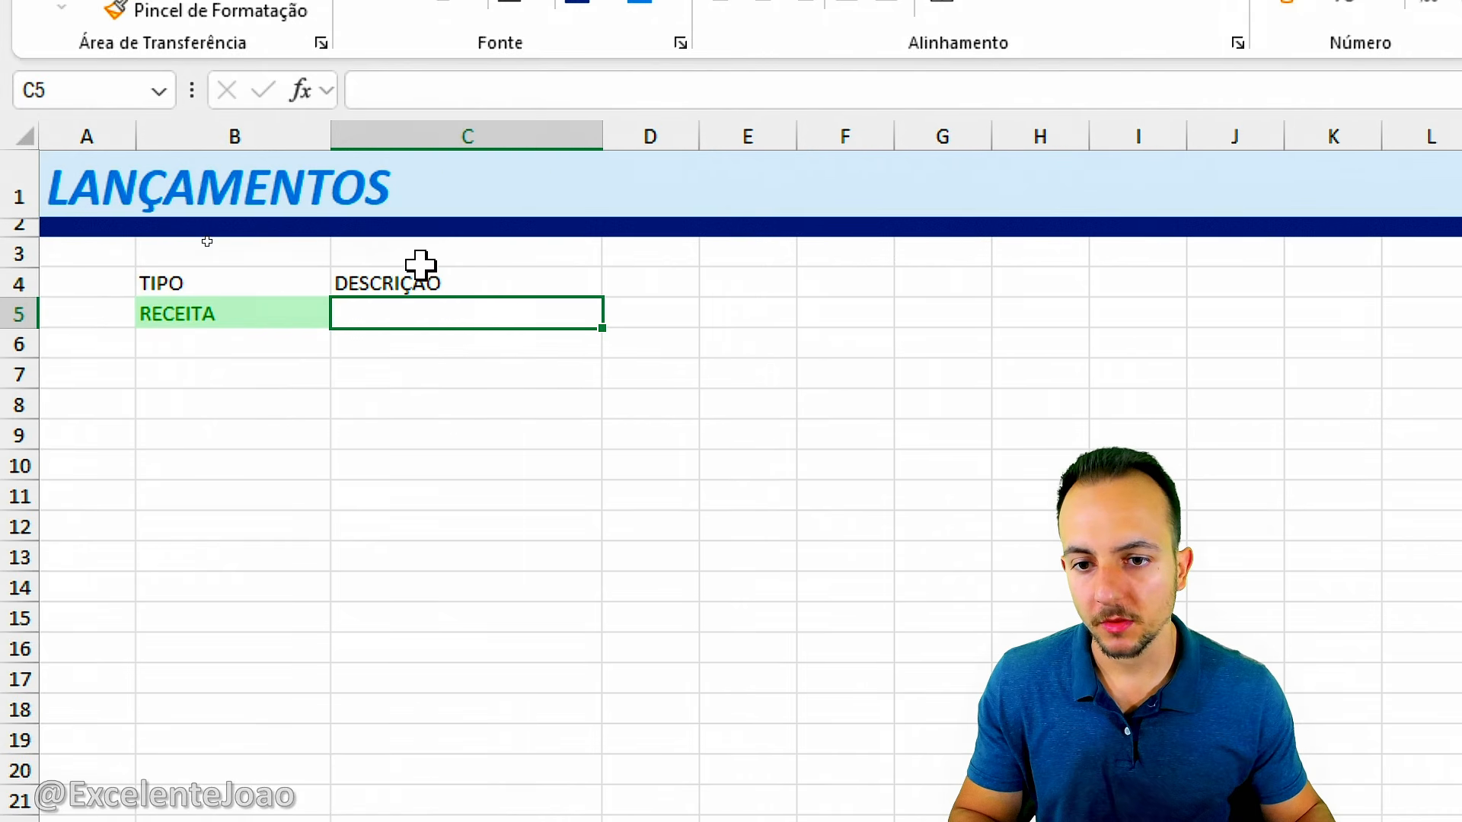
Step: Enter the sample description Boleto de Luz in cell C5
{"action": "left_click", "coordinate": [290, 316]}
{"action": "left_click", "coordinate": [369, 310]}
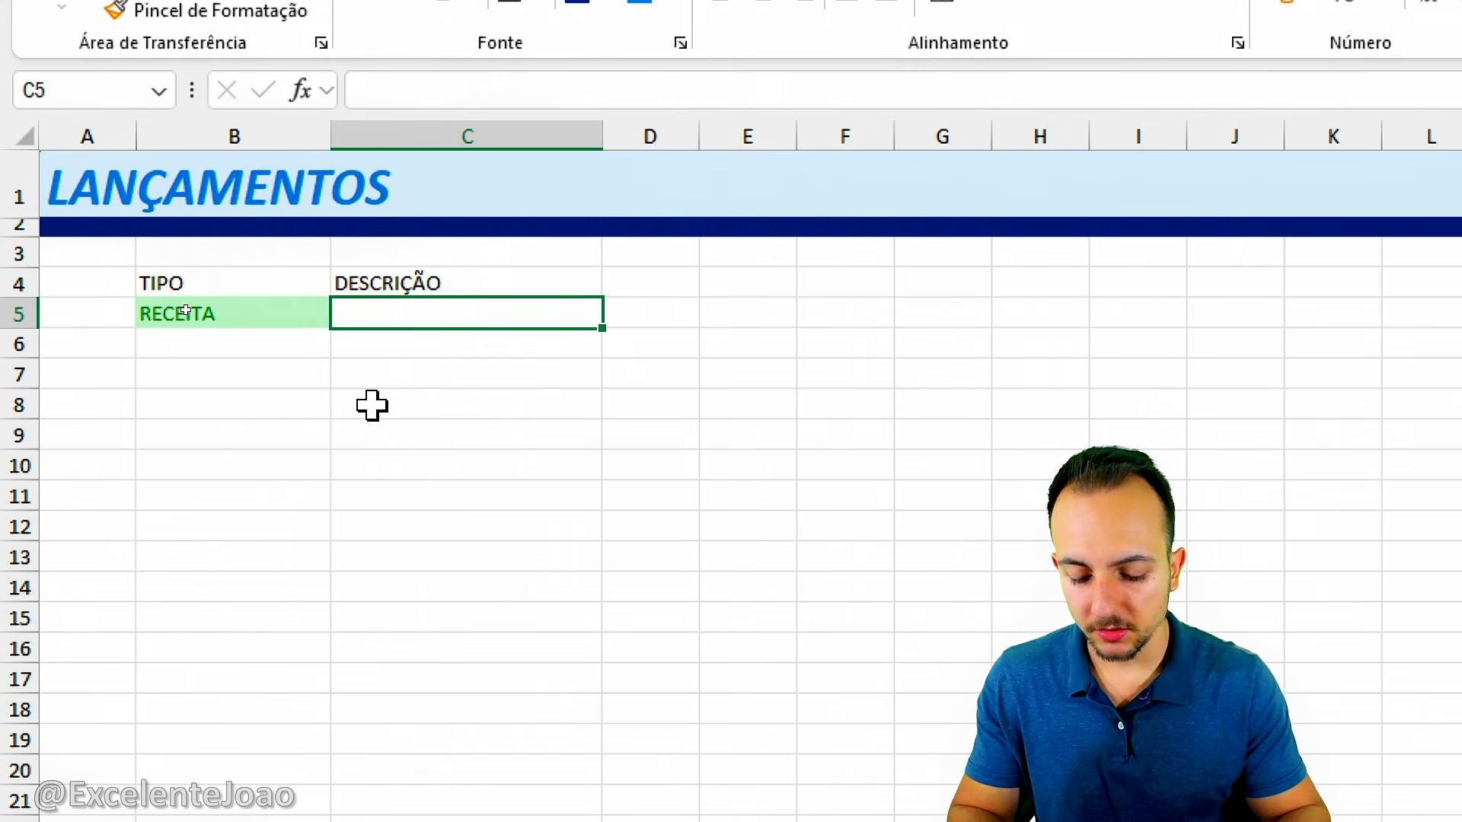
{"action": "type", "text": "Boleto de Lu"}
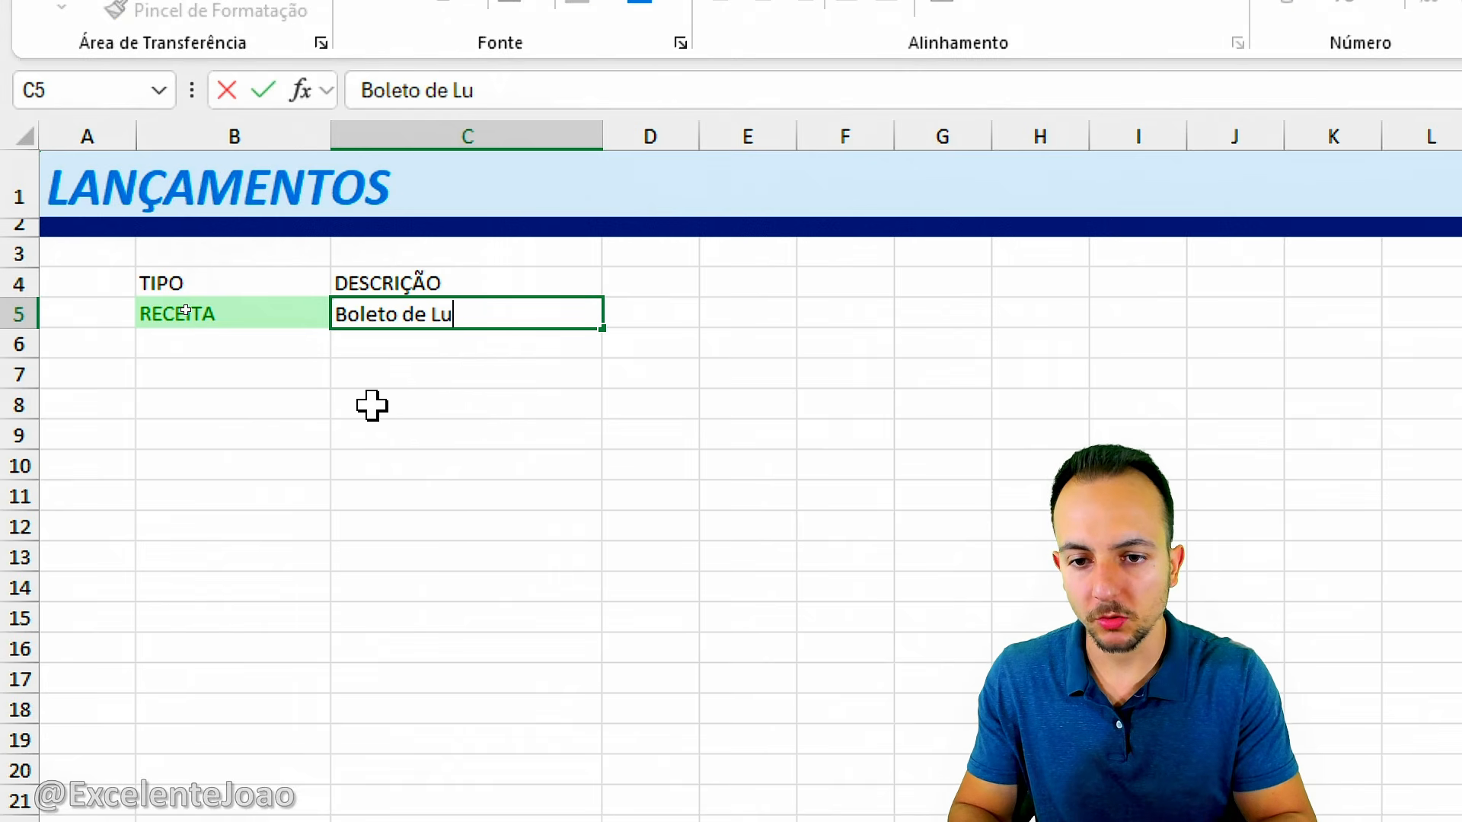
{"action": "type", "text": "z"}
{"action": "key", "text": "Return"}
Step: Enter the column header CATEGORIA in cell D4 and widen column D to about twice its width
{"action": "left_click", "coordinate": [656, 283]}
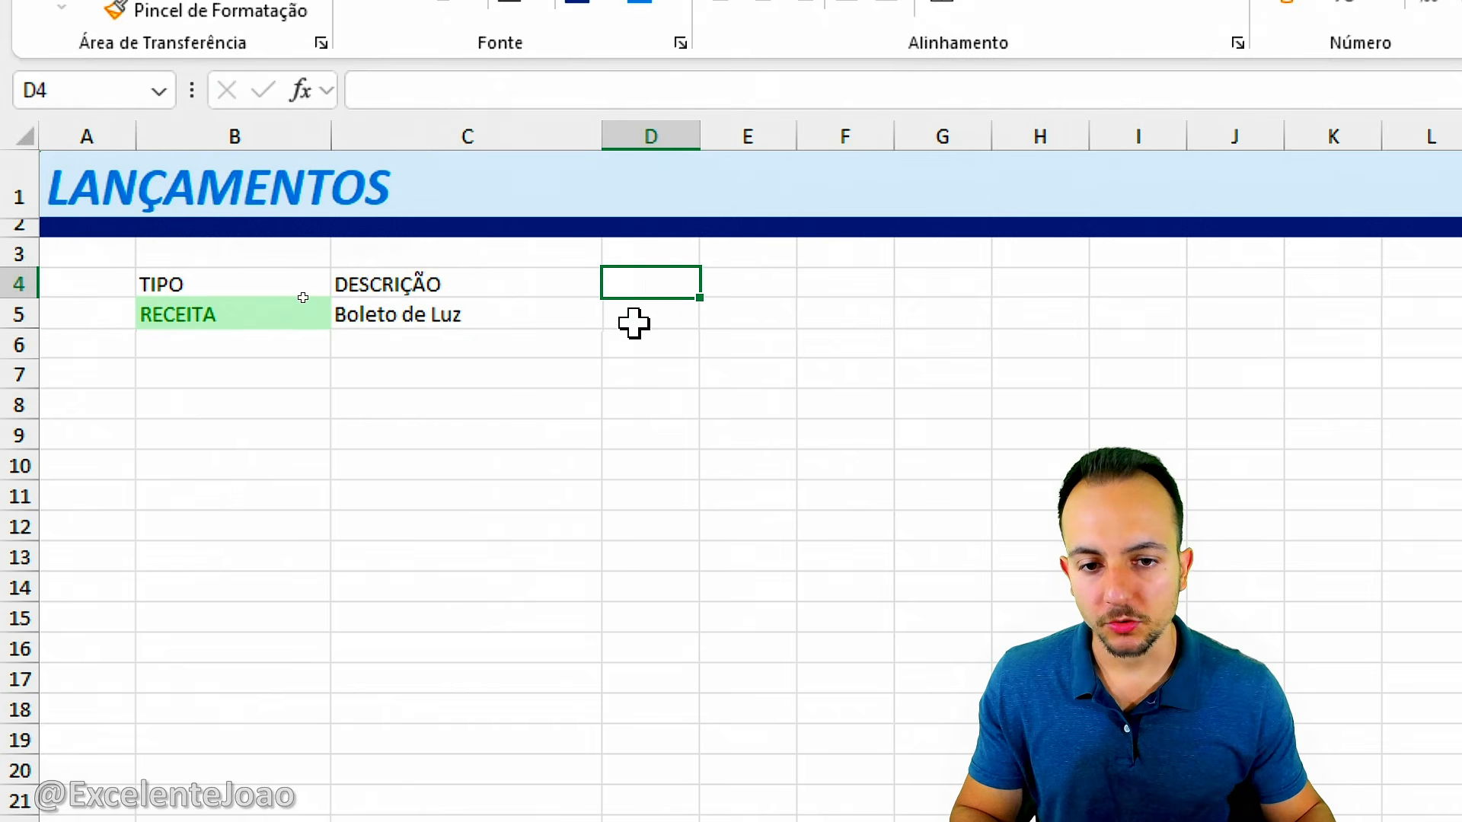
{"action": "type", "text": "CATEGO"}
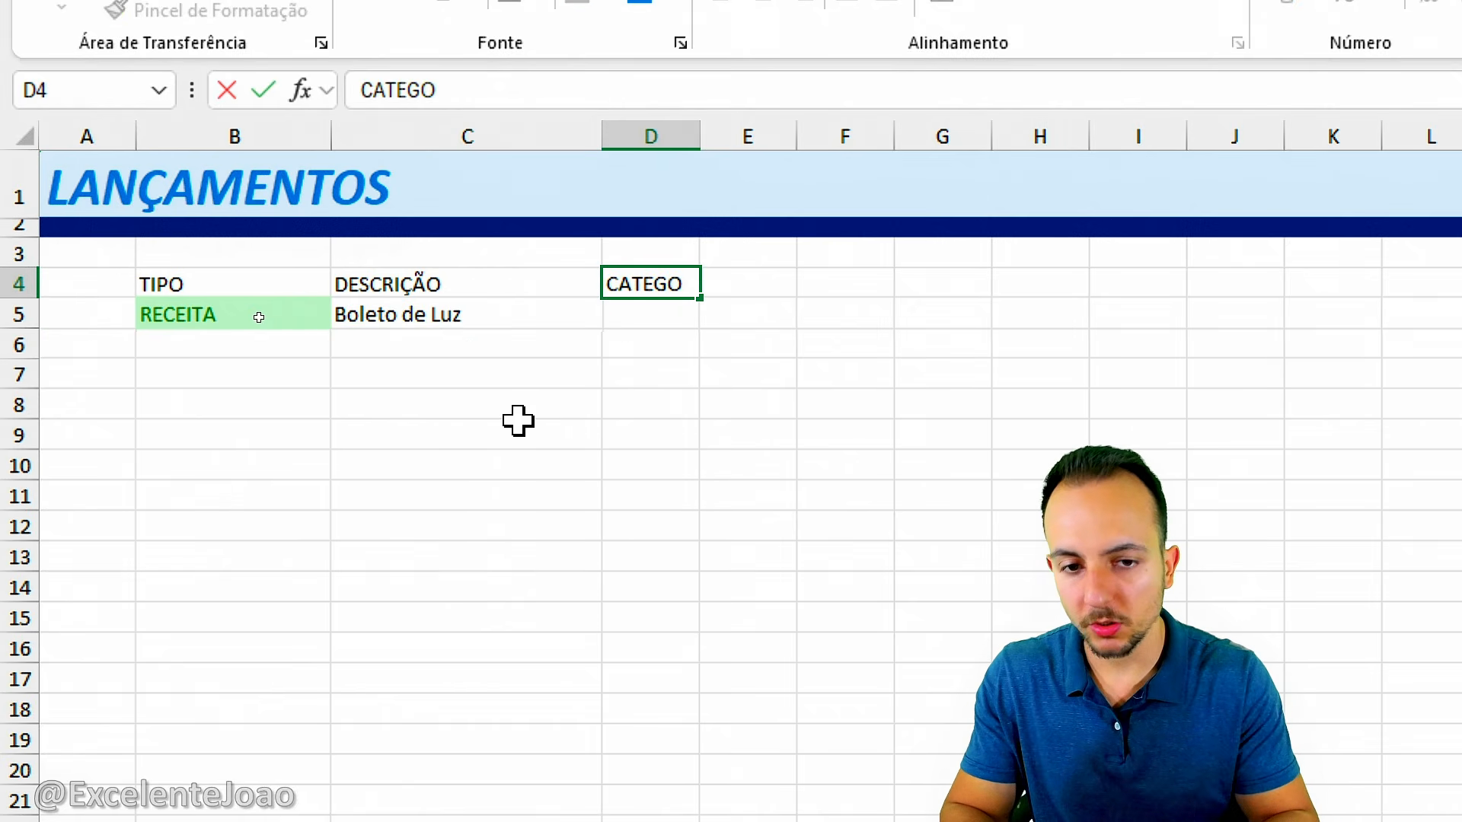
{"action": "type", "text": "RAIA"}
{"action": "key", "text": "Return"}
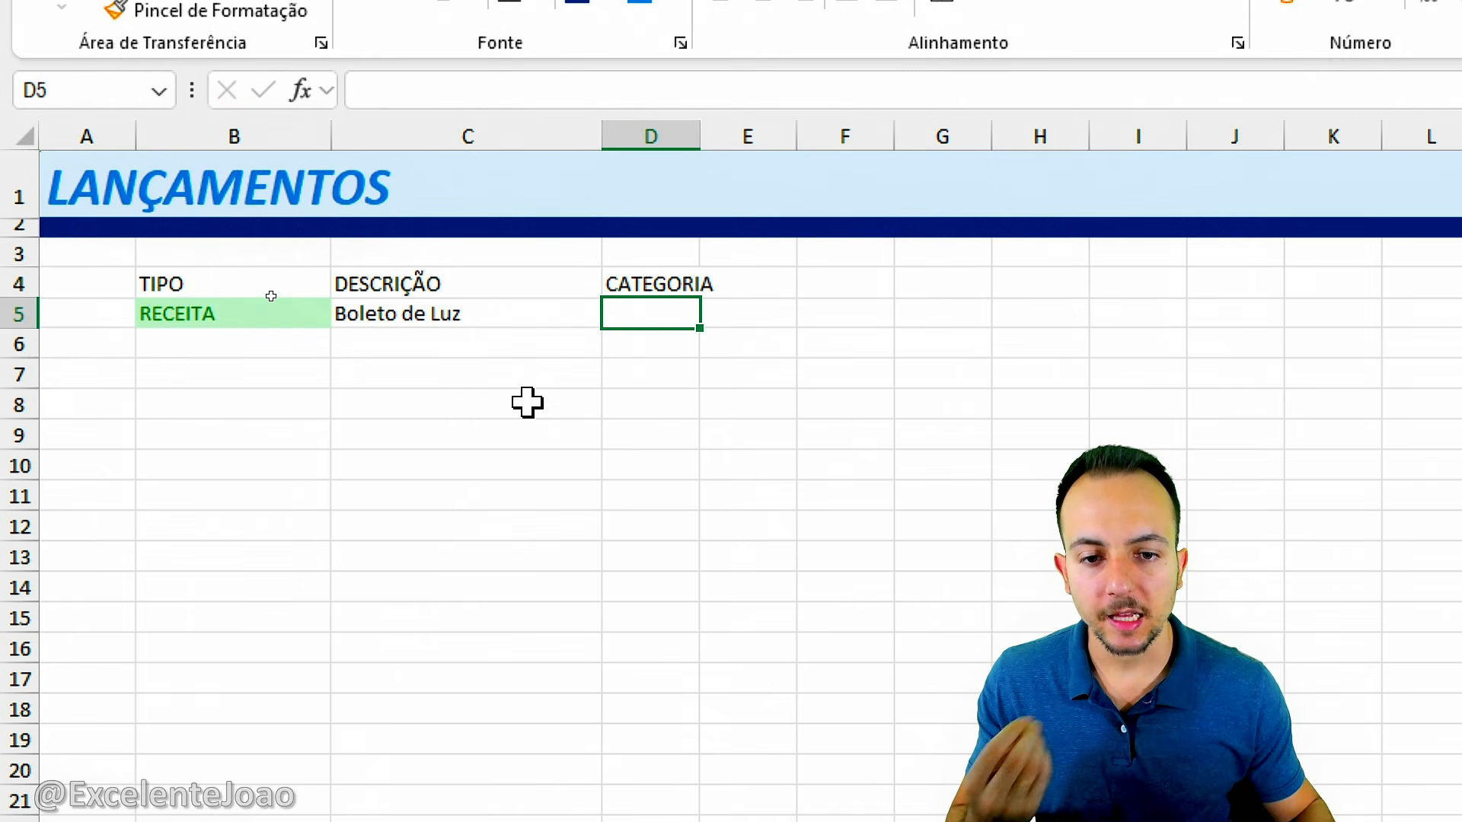
{"action": "left_click_drag", "start_coordinate": [699, 137], "coordinate": [796, 144]}
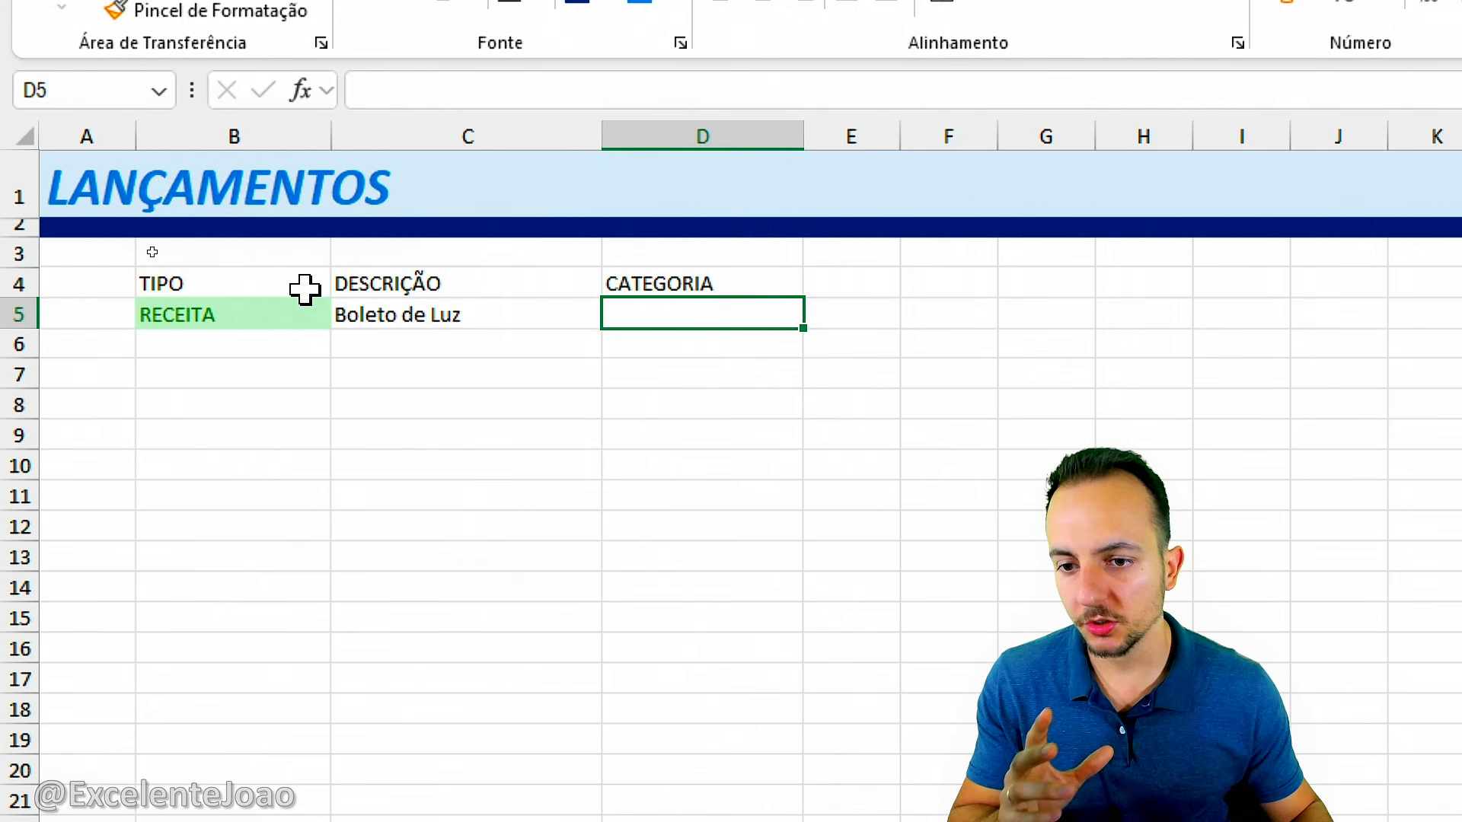
Step: Set the TIPO of the Boleto de Luz entry in cell B5 to DESPESA
{"action": "left_click", "coordinate": [287, 314]}
{"action": "left_click", "coordinate": [344, 314]}
{"action": "left_click", "coordinate": [261, 381]}
{"action": "left_click", "coordinate": [447, 362]}
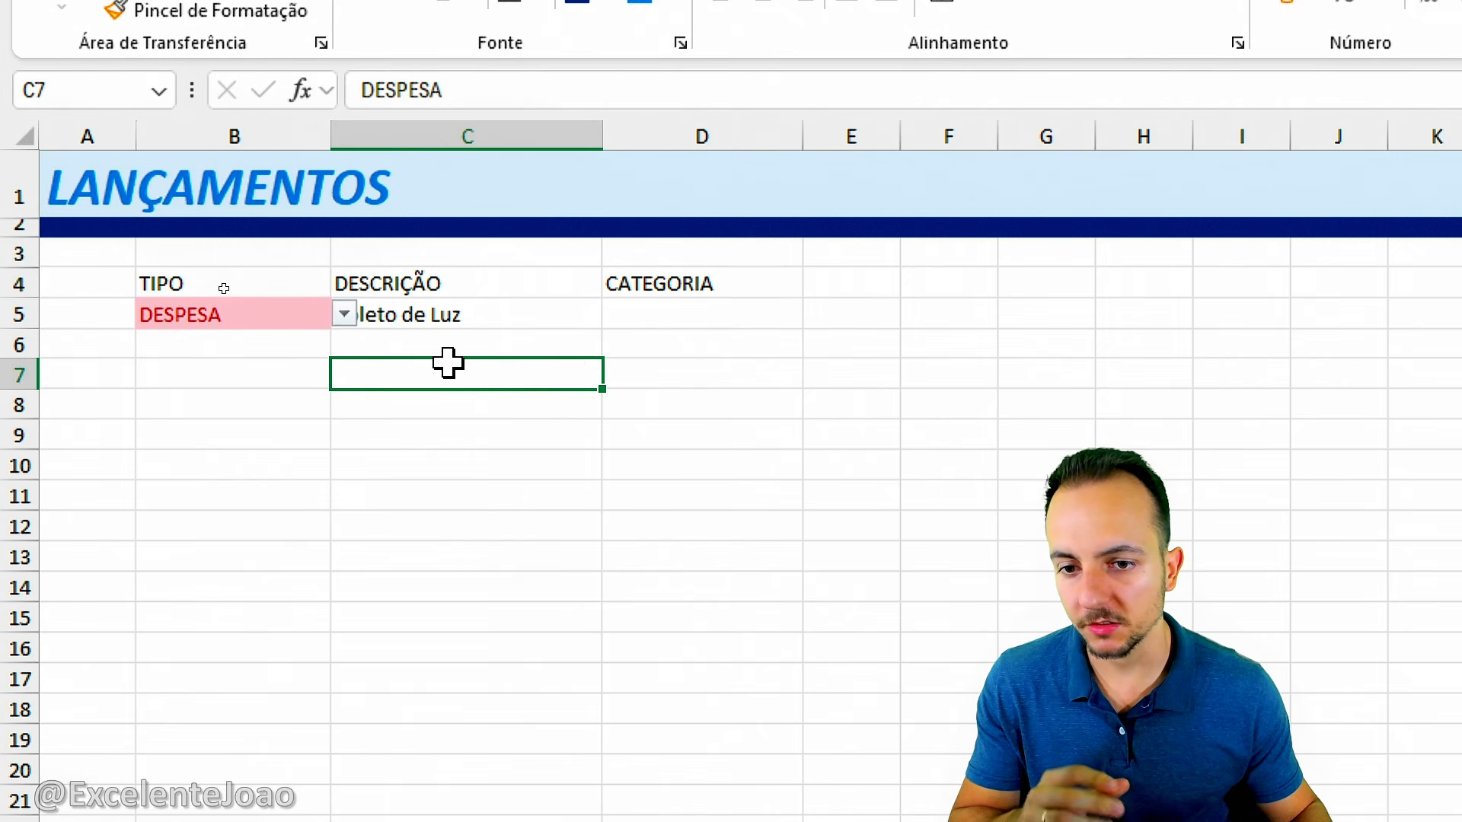
Step: Enter the category Custo Fixo Empresa in cell D5 for the Boleto de Luz entry
{"action": "left_click", "coordinate": [713, 318]}
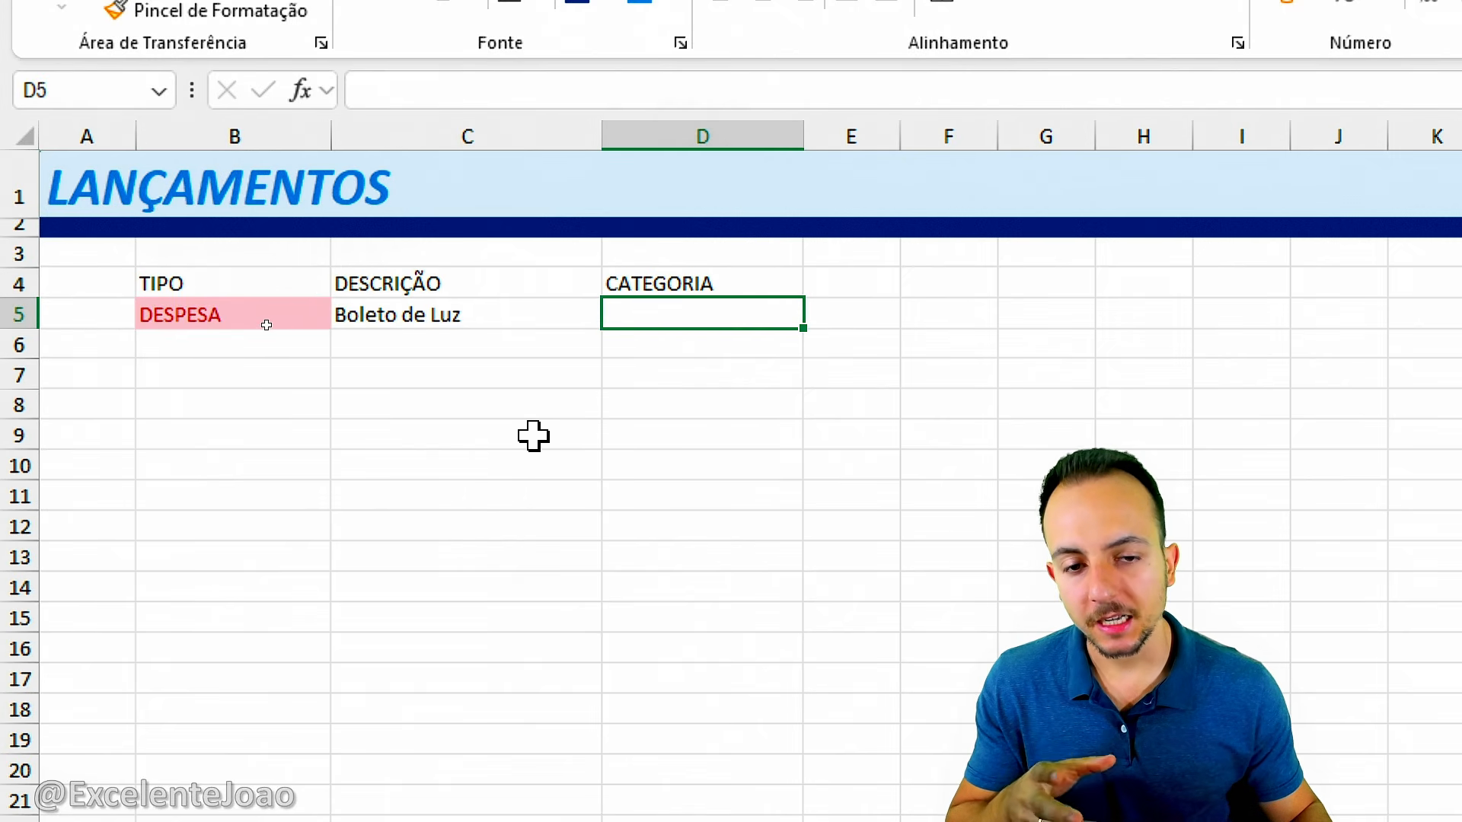
{"action": "type", "text": "Custo"}
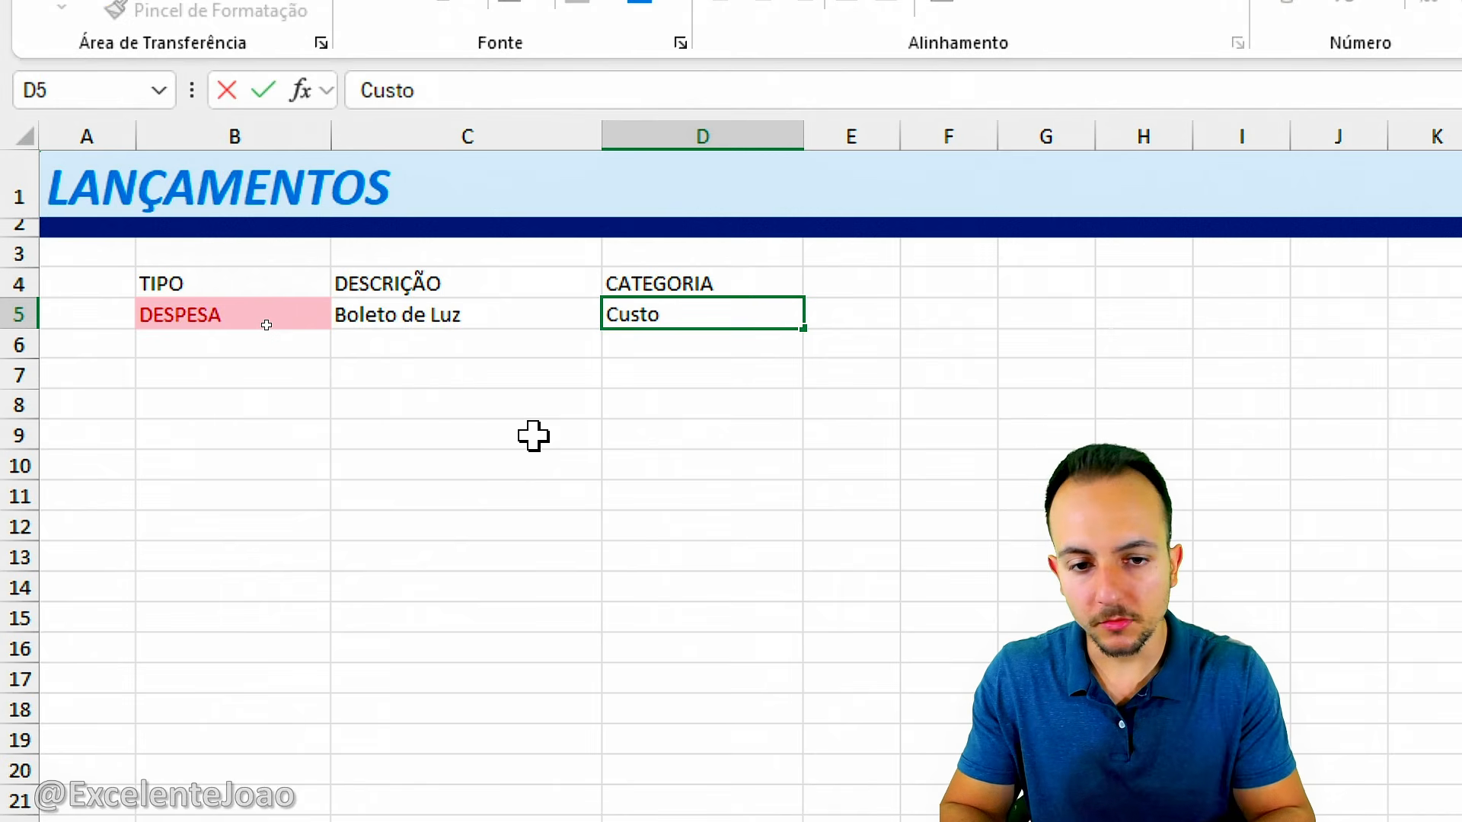
{"action": "type", "text": " Fixo Empresa"}
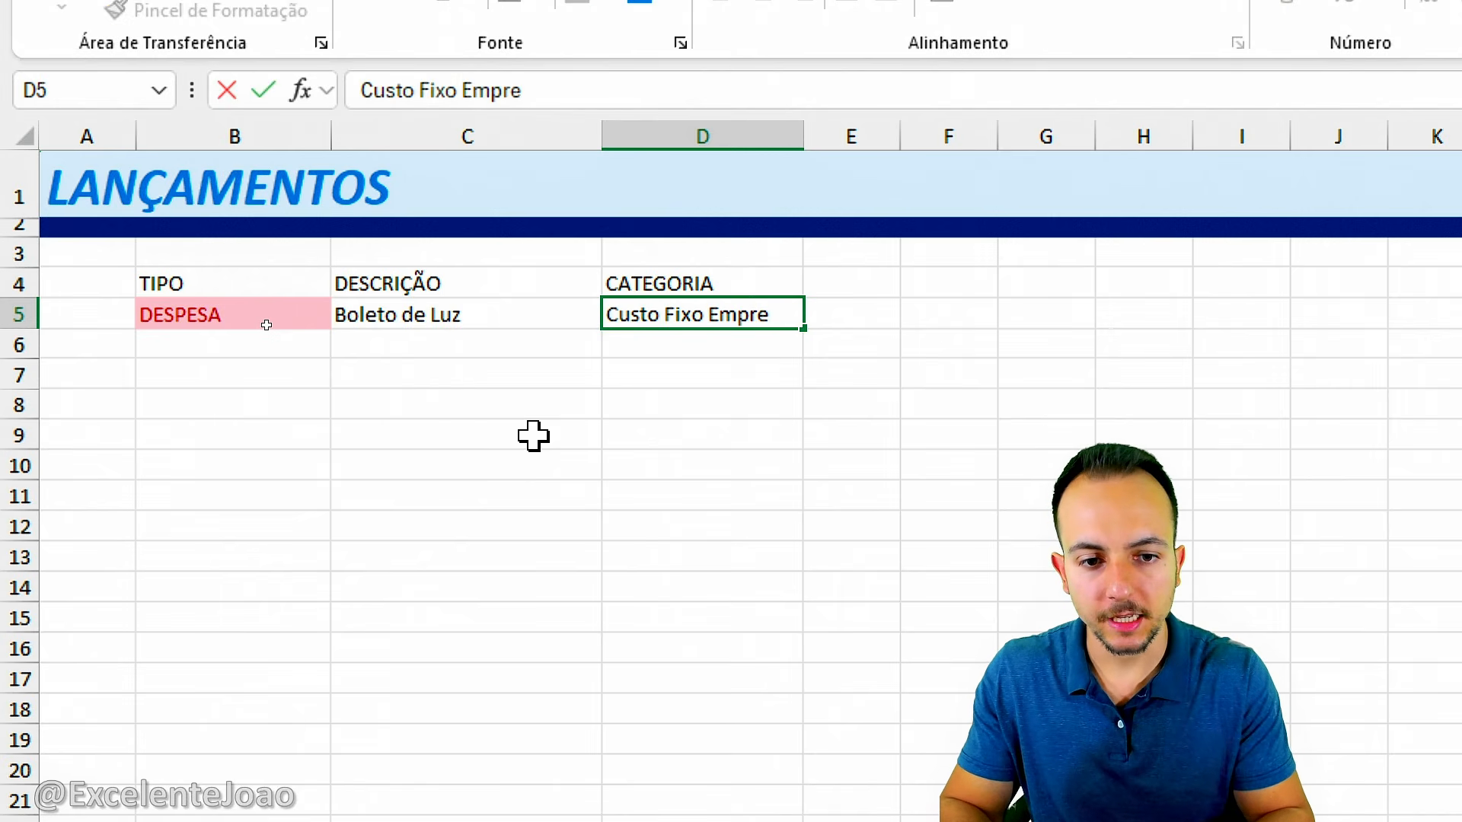
{"action": "key", "text": "Return"}
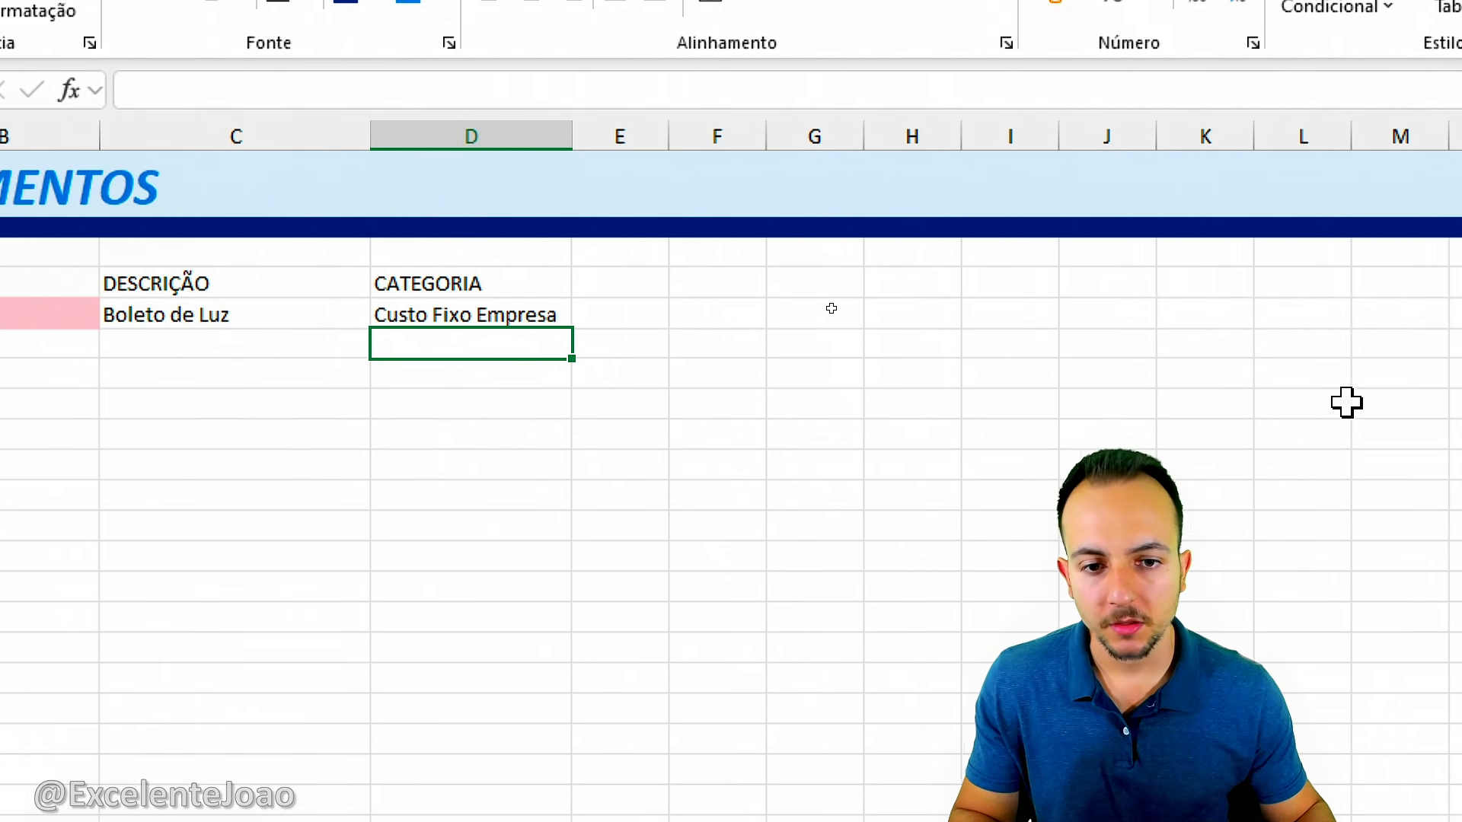
Step: Enter the column header CLIENTE / FORNECEDOR in cell E4
{"action": "left_click", "coordinate": [851, 283]}
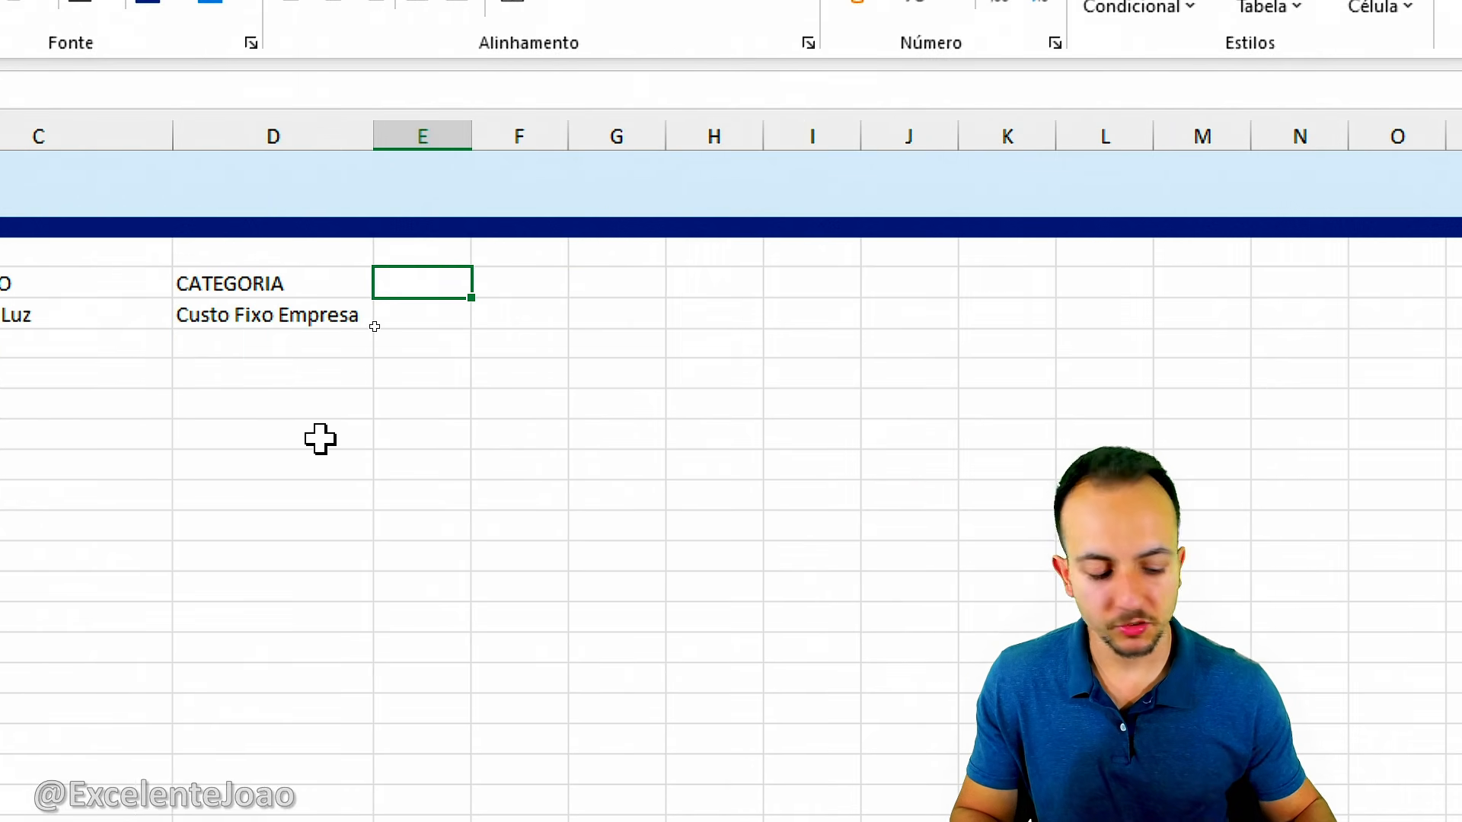
{"action": "type", "text": "CLIENTE /"}
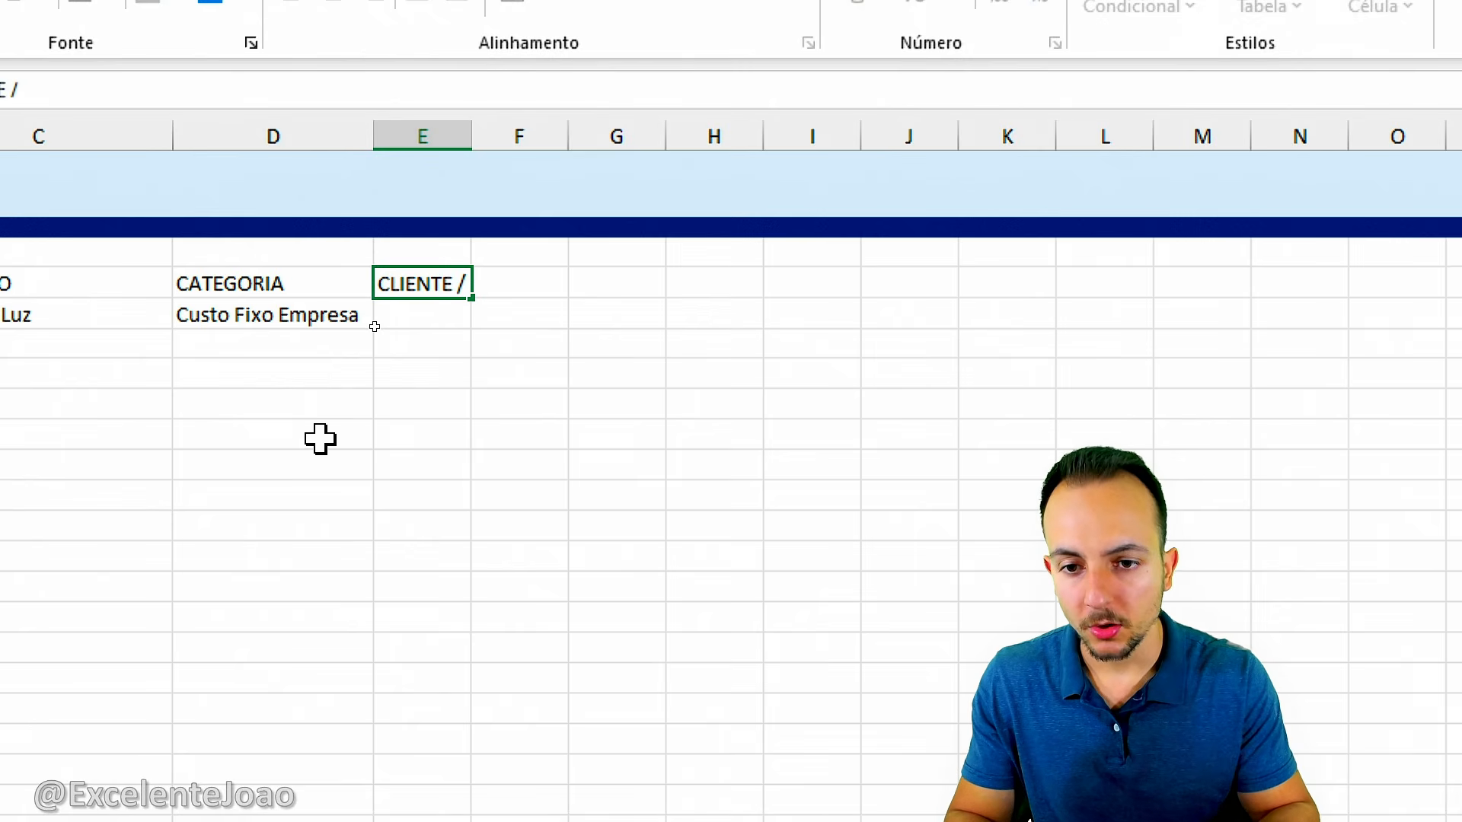
{"action": "type", "text": " FORNECEDO"}
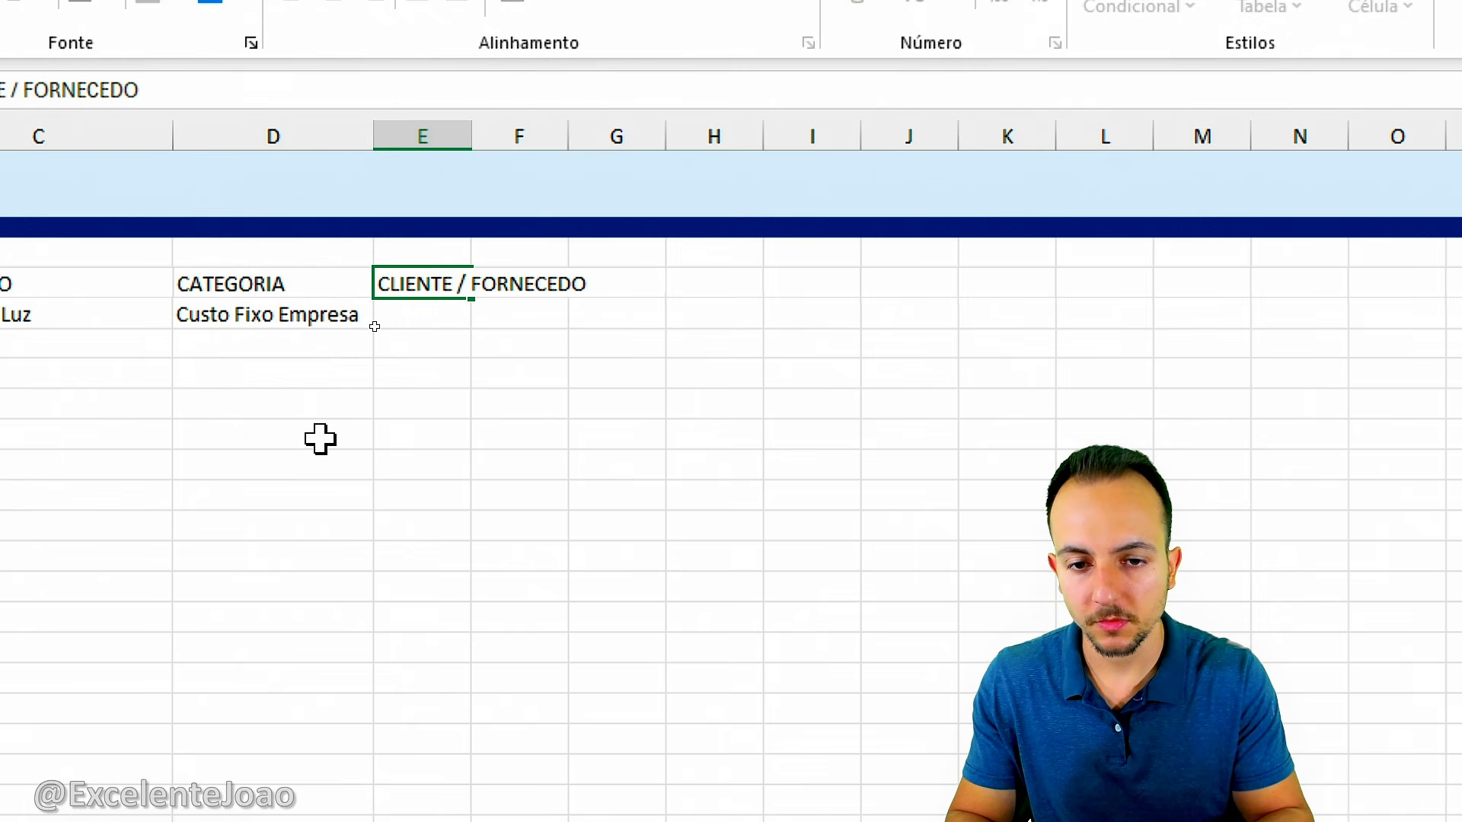
{"action": "type", "text": "R"}
{"action": "key", "text": "Return"}
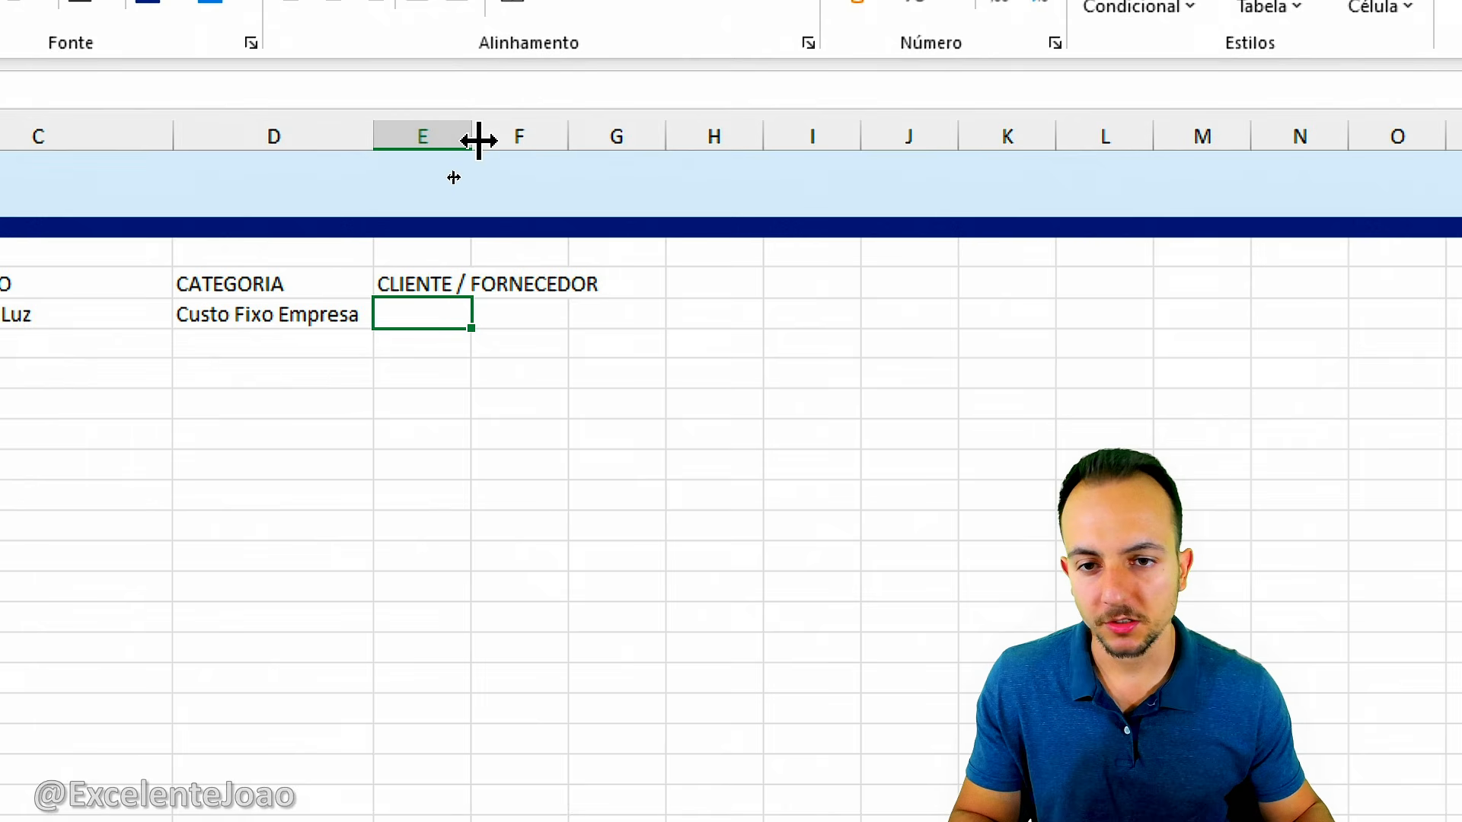
Step: Widen column E so the header CLIENTE / FORNECEDOR fits inside it
{"action": "left_click_drag", "start_coordinate": [479, 140], "coordinate": [649, 152]}
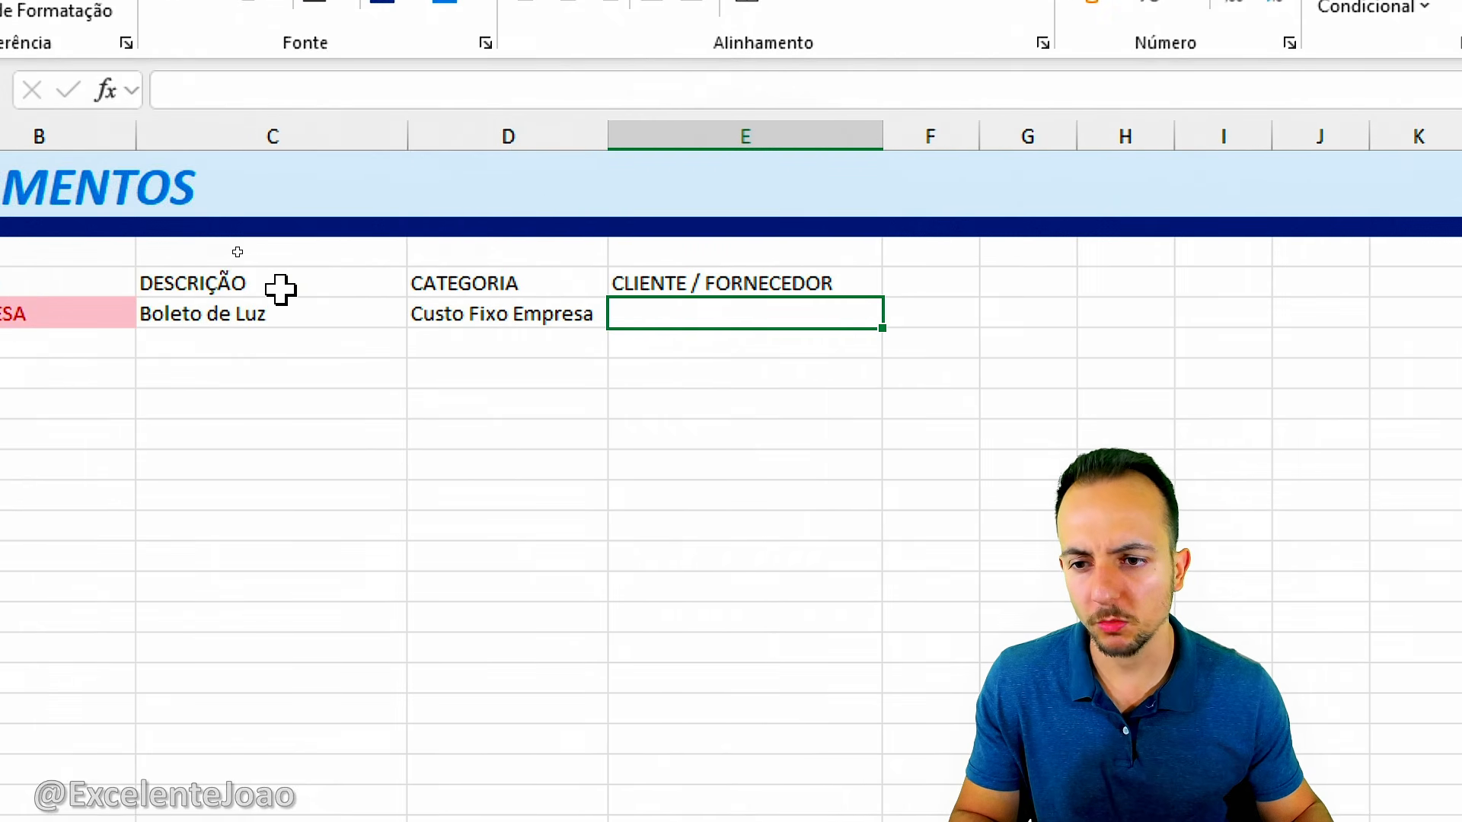
{"action": "left_click", "coordinate": [953, 282]}
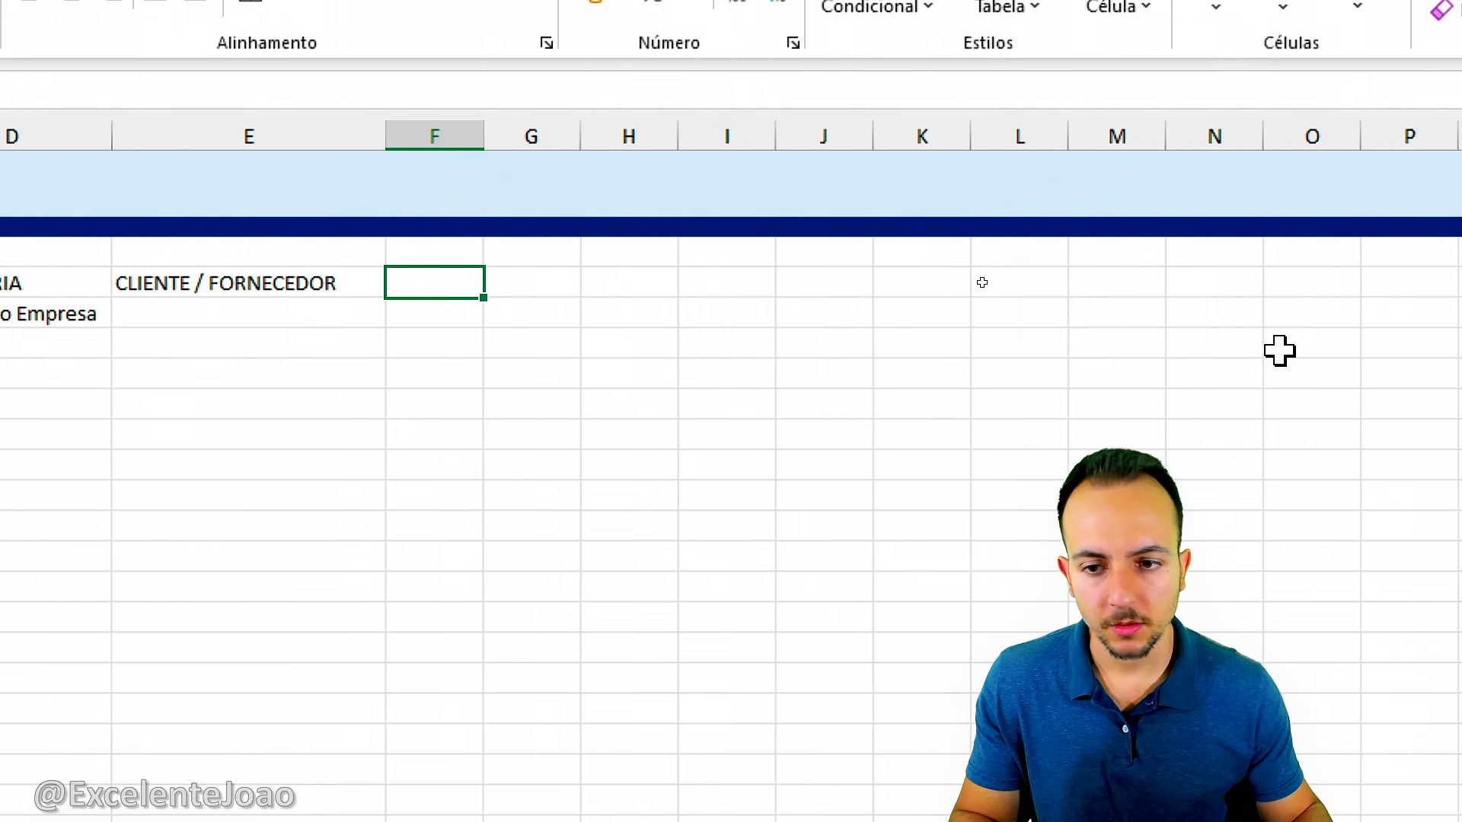
{"action": "left_click", "coordinate": [339, 309]}
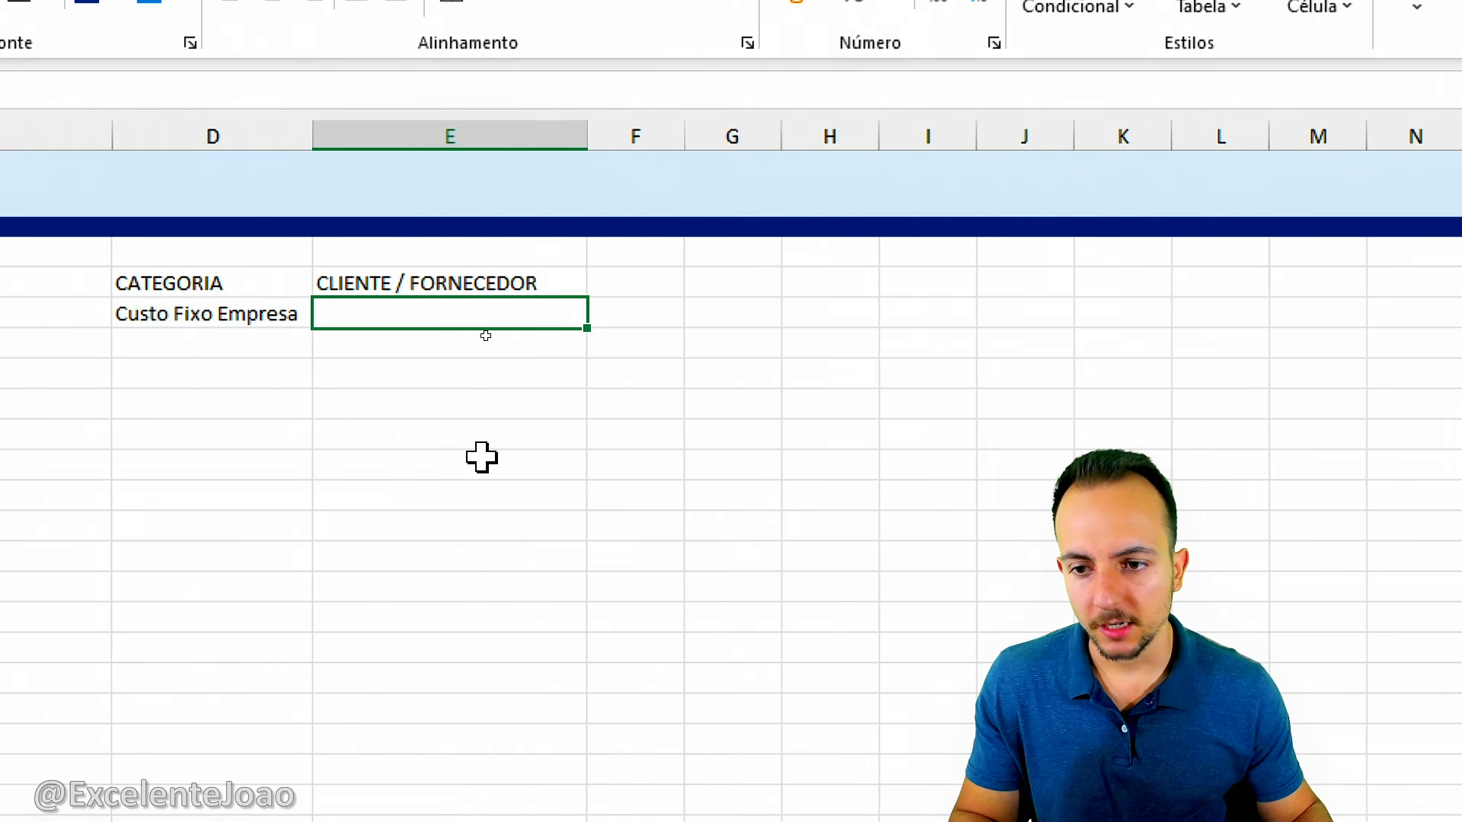
{"action": "left_click", "coordinate": [421, 304]}
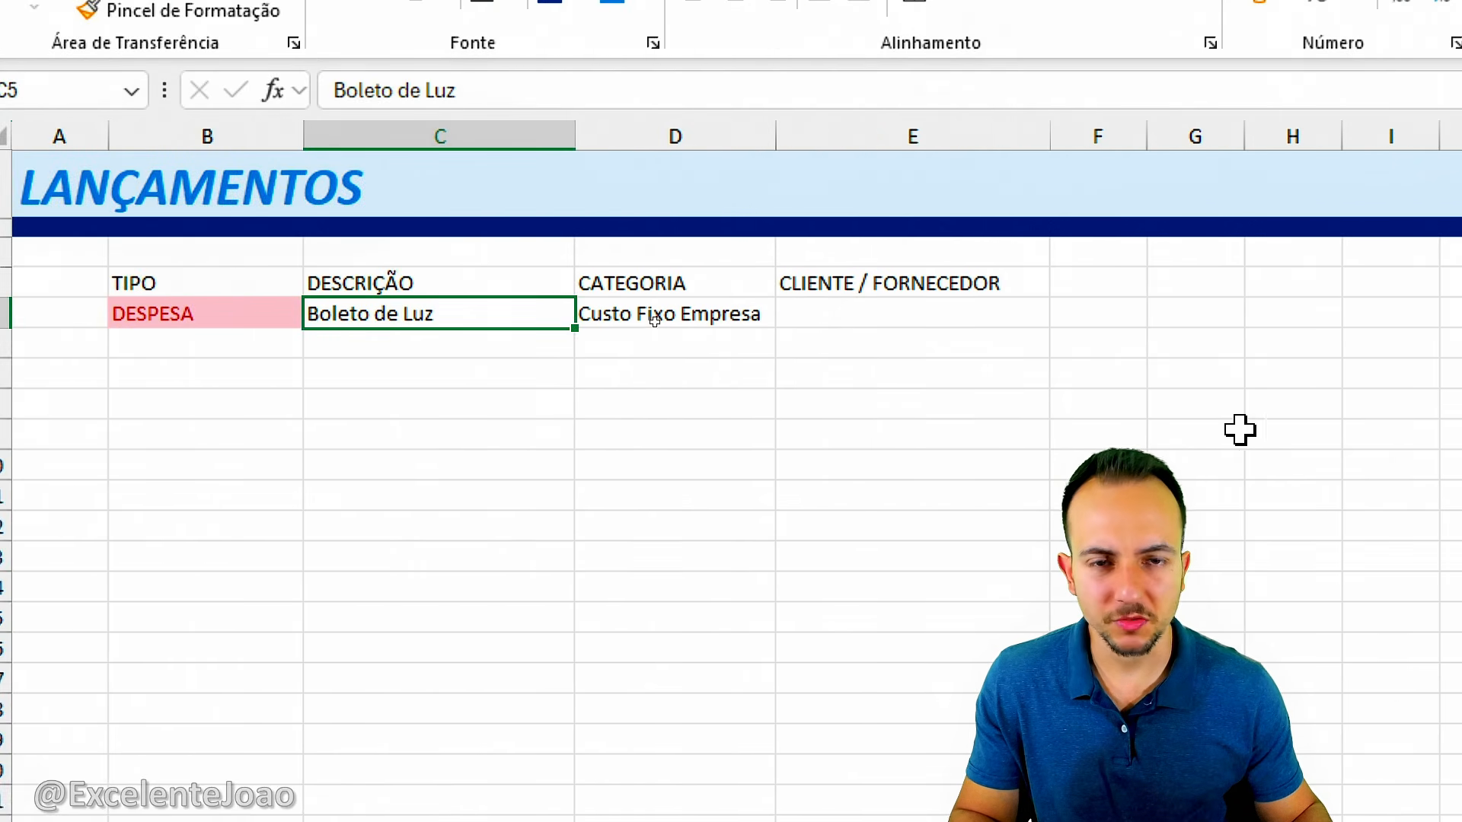
Step: Enter the column header VALOR R$ in cell F4 and widen column F to about one and a half times its width
{"action": "left_click", "coordinate": [1120, 282]}
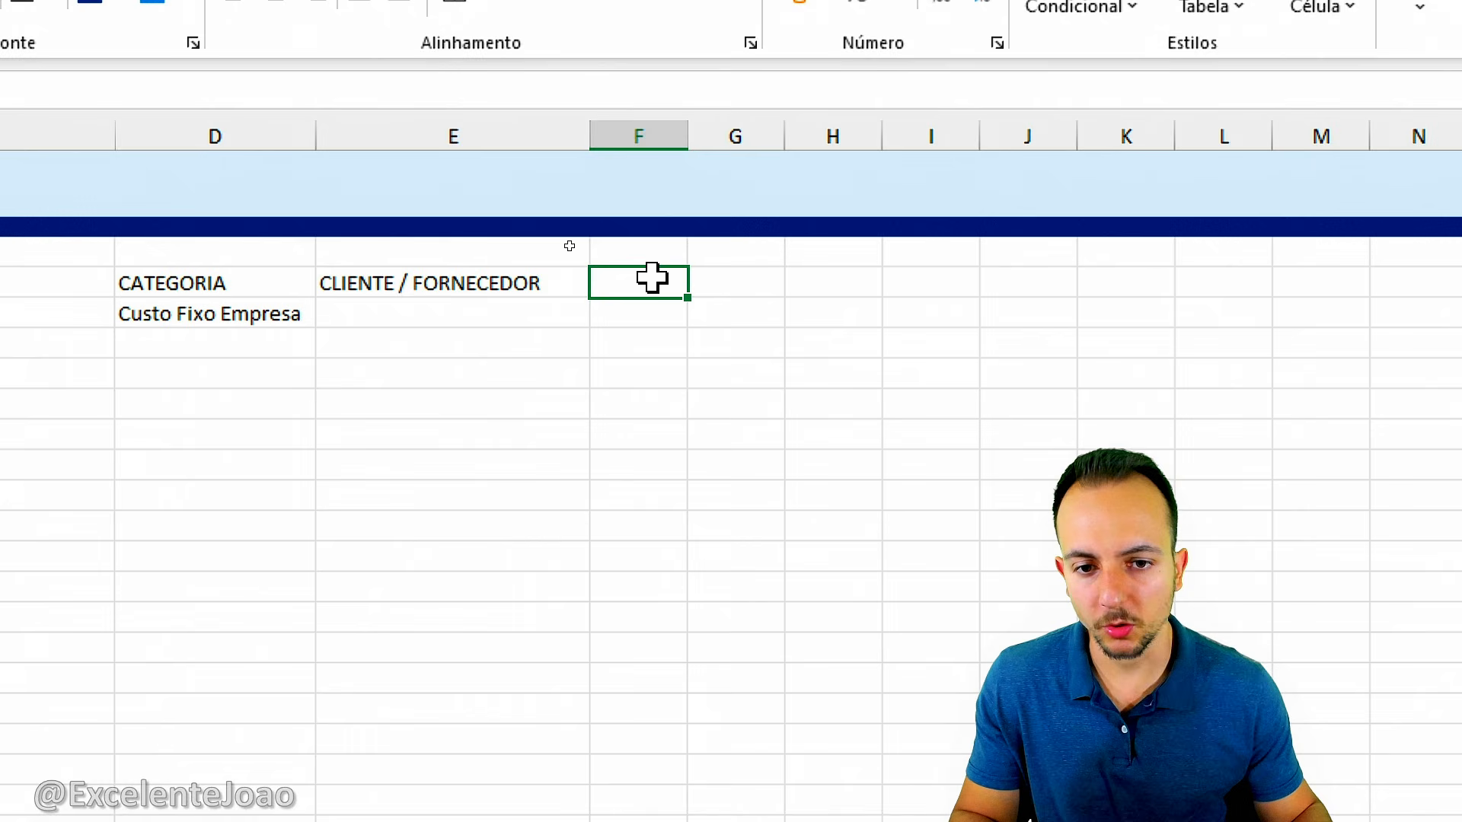
{"action": "left_click", "coordinate": [515, 310]}
{"action": "left_click", "coordinate": [613, 287]}
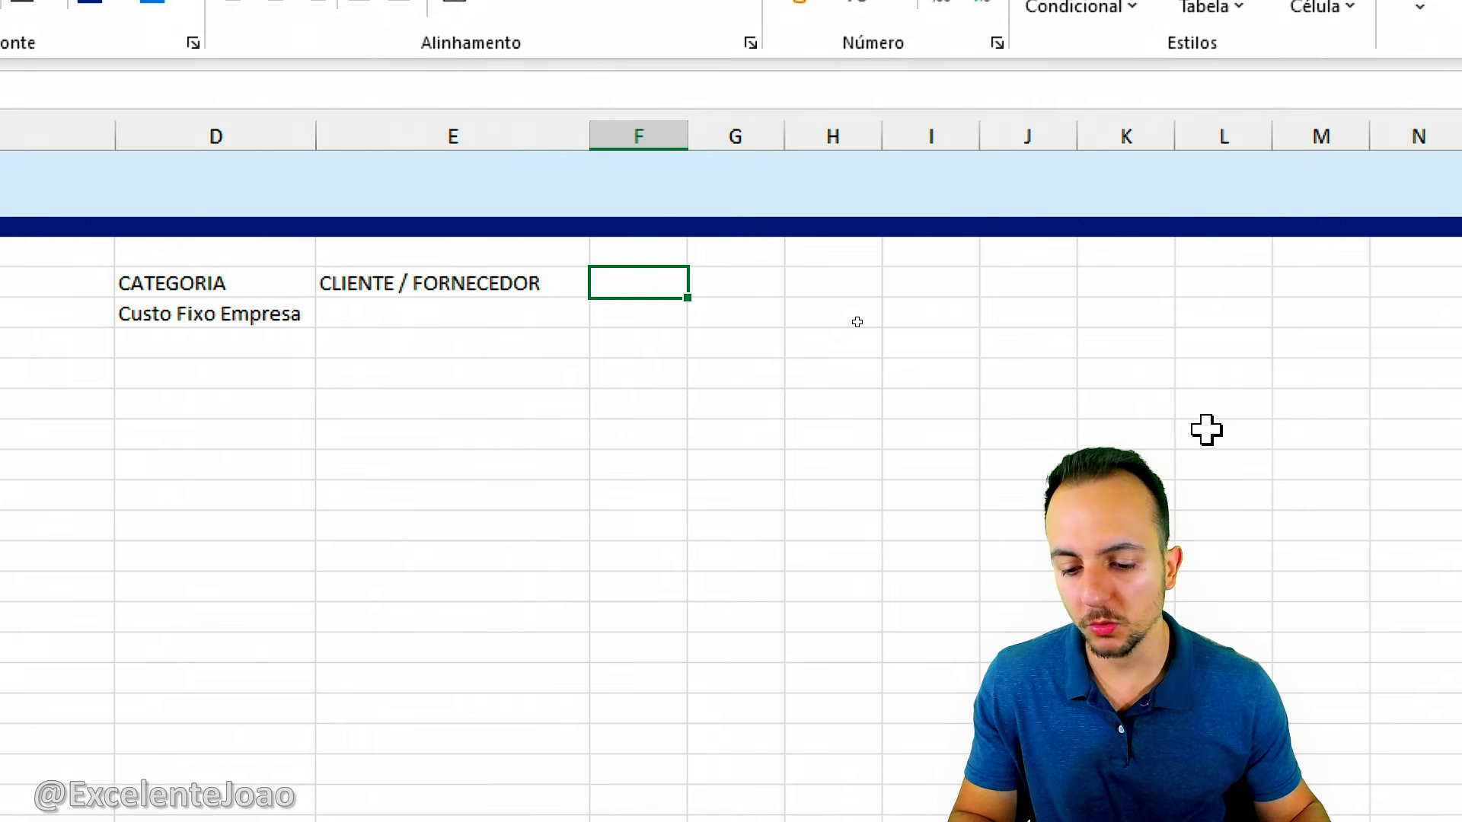
{"action": "type", "text": "VA"}
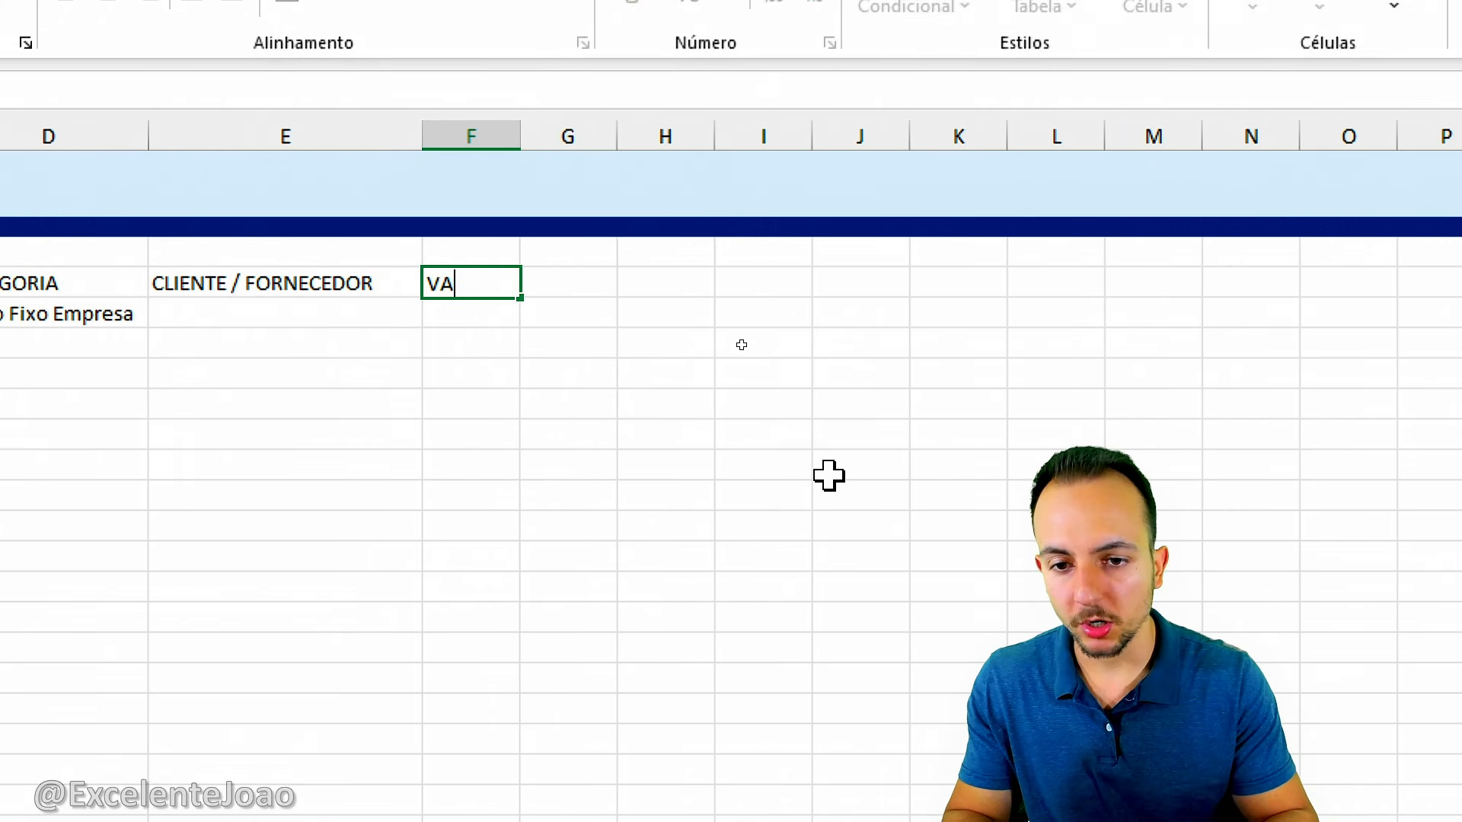
{"action": "type", "text": "LOR R"}
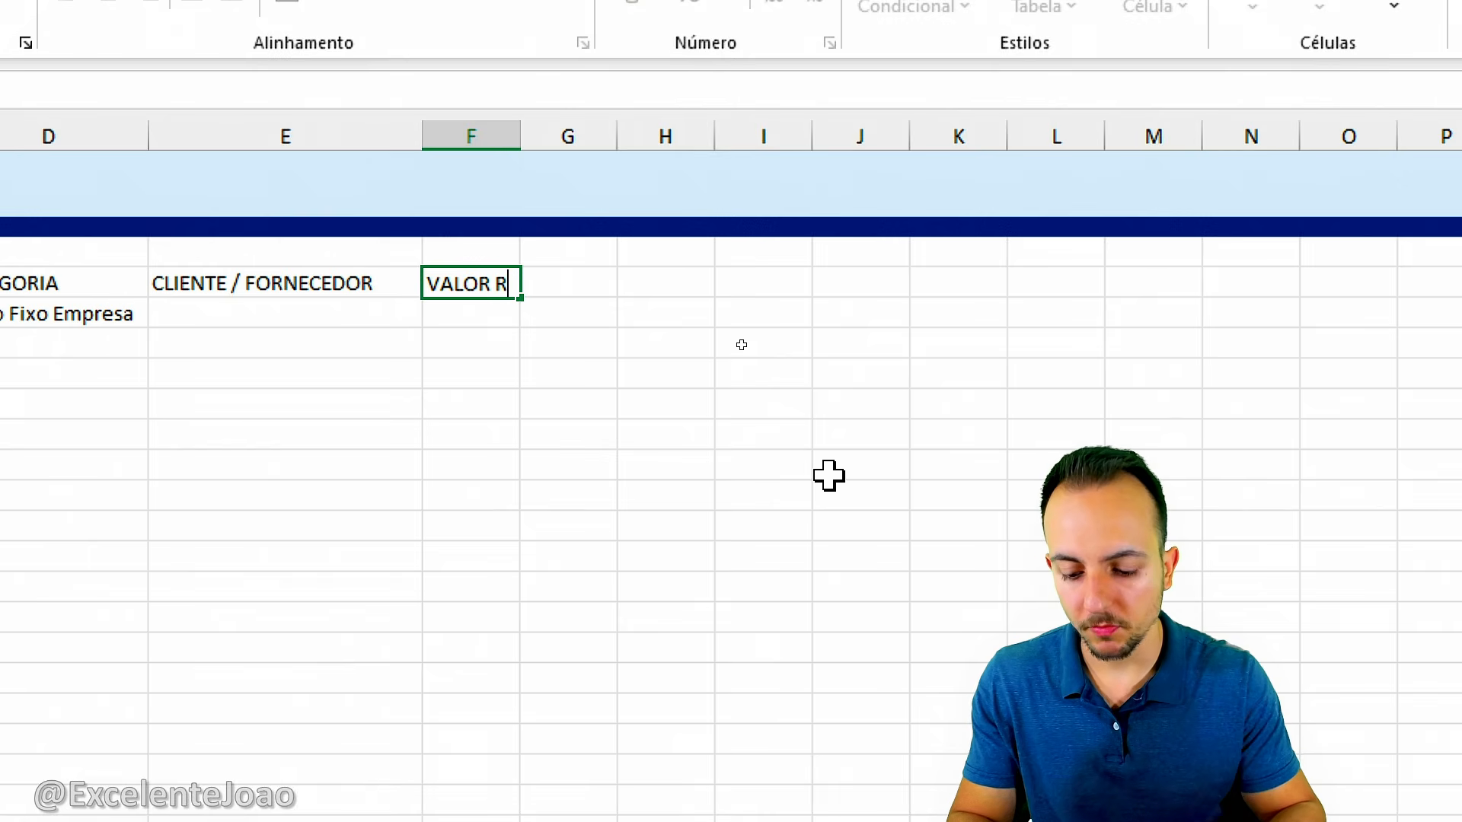
{"action": "type", "text": "$"}
{"action": "key", "text": "Return"}
{"action": "left_click_drag", "start_coordinate": [521, 137], "coordinate": [573, 140]}
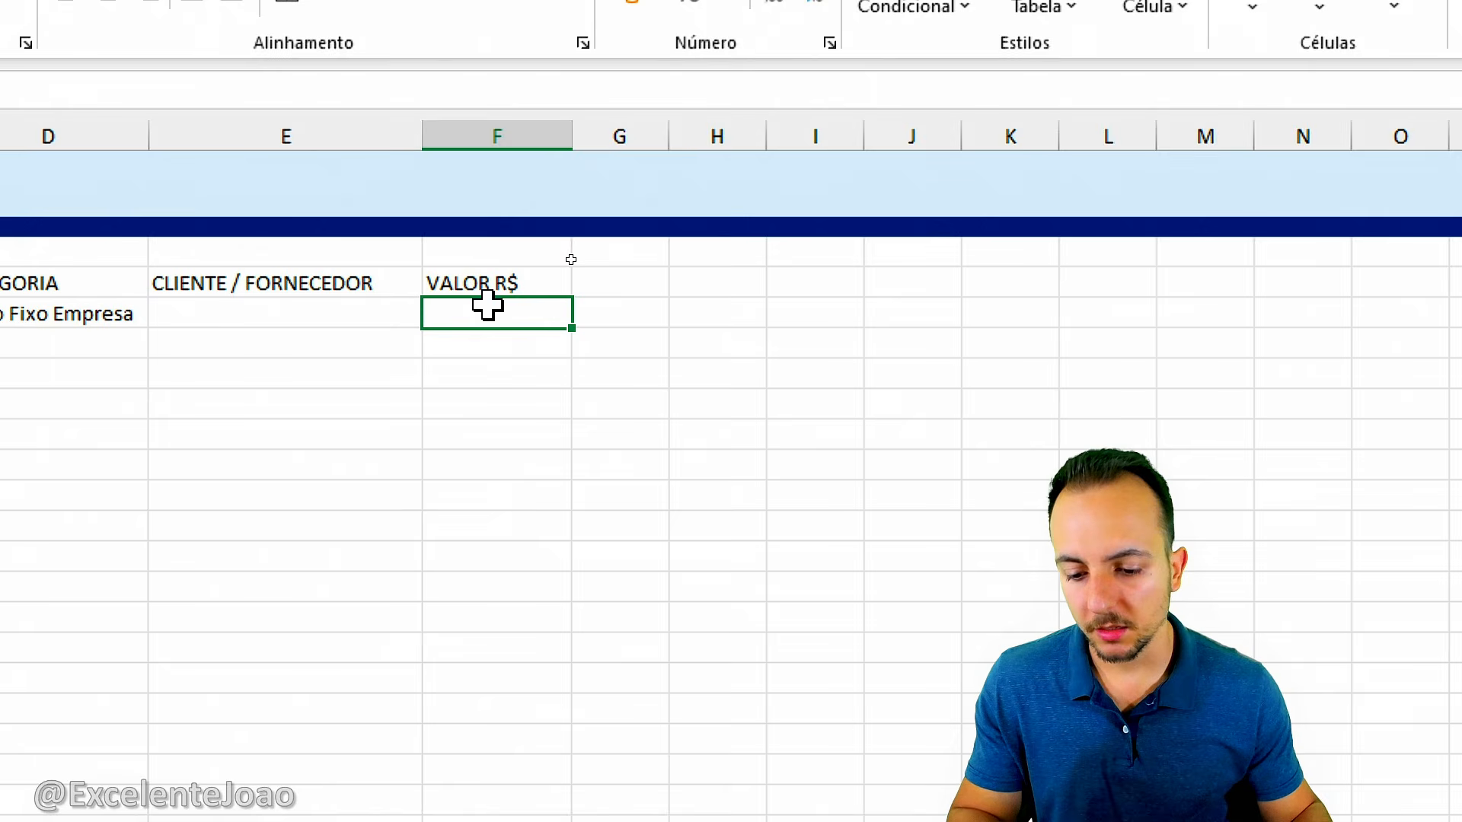
{"action": "left_click", "coordinate": [458, 286]}
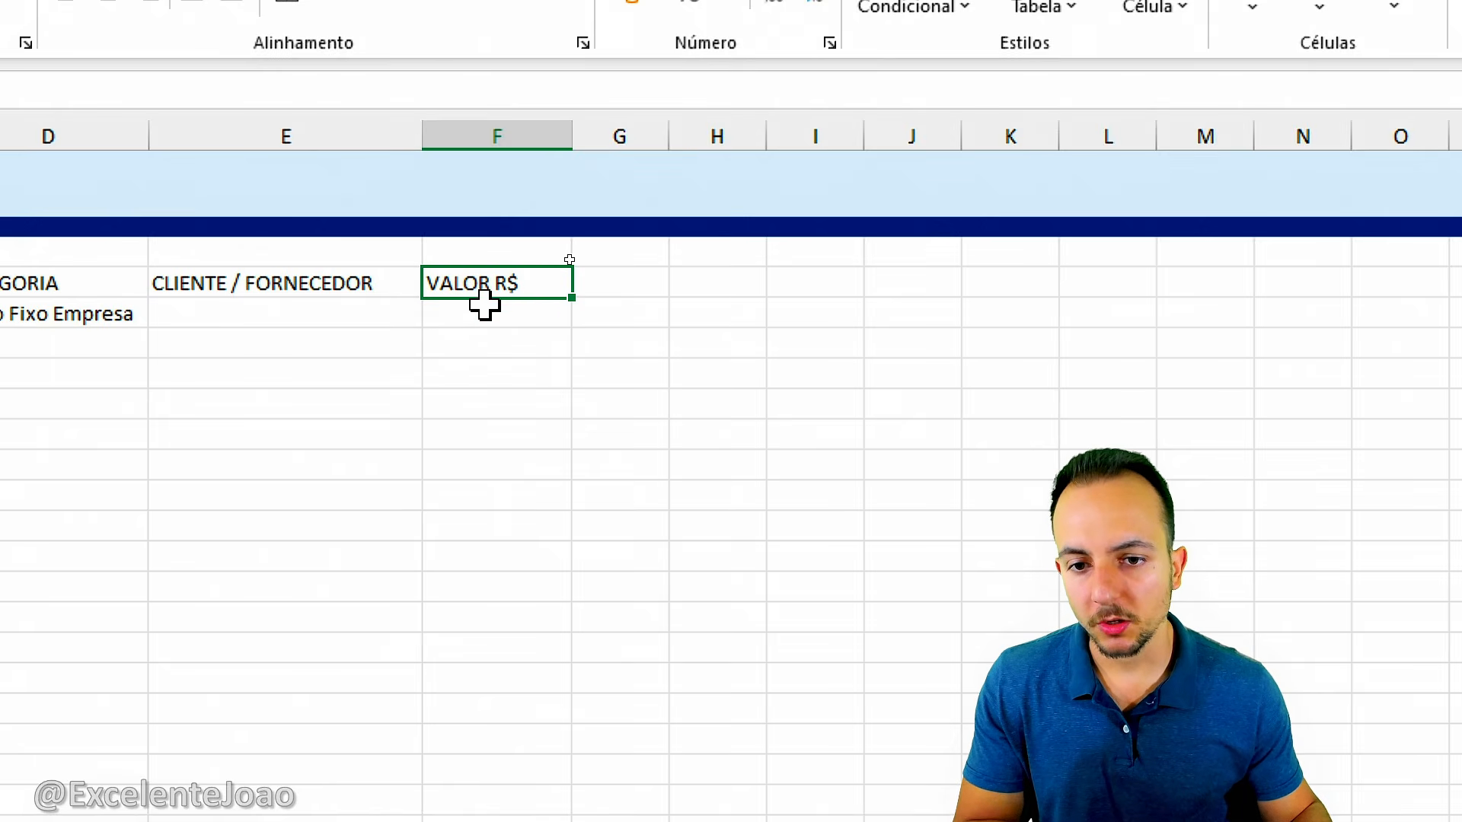
{"action": "left_click", "coordinate": [485, 308]}
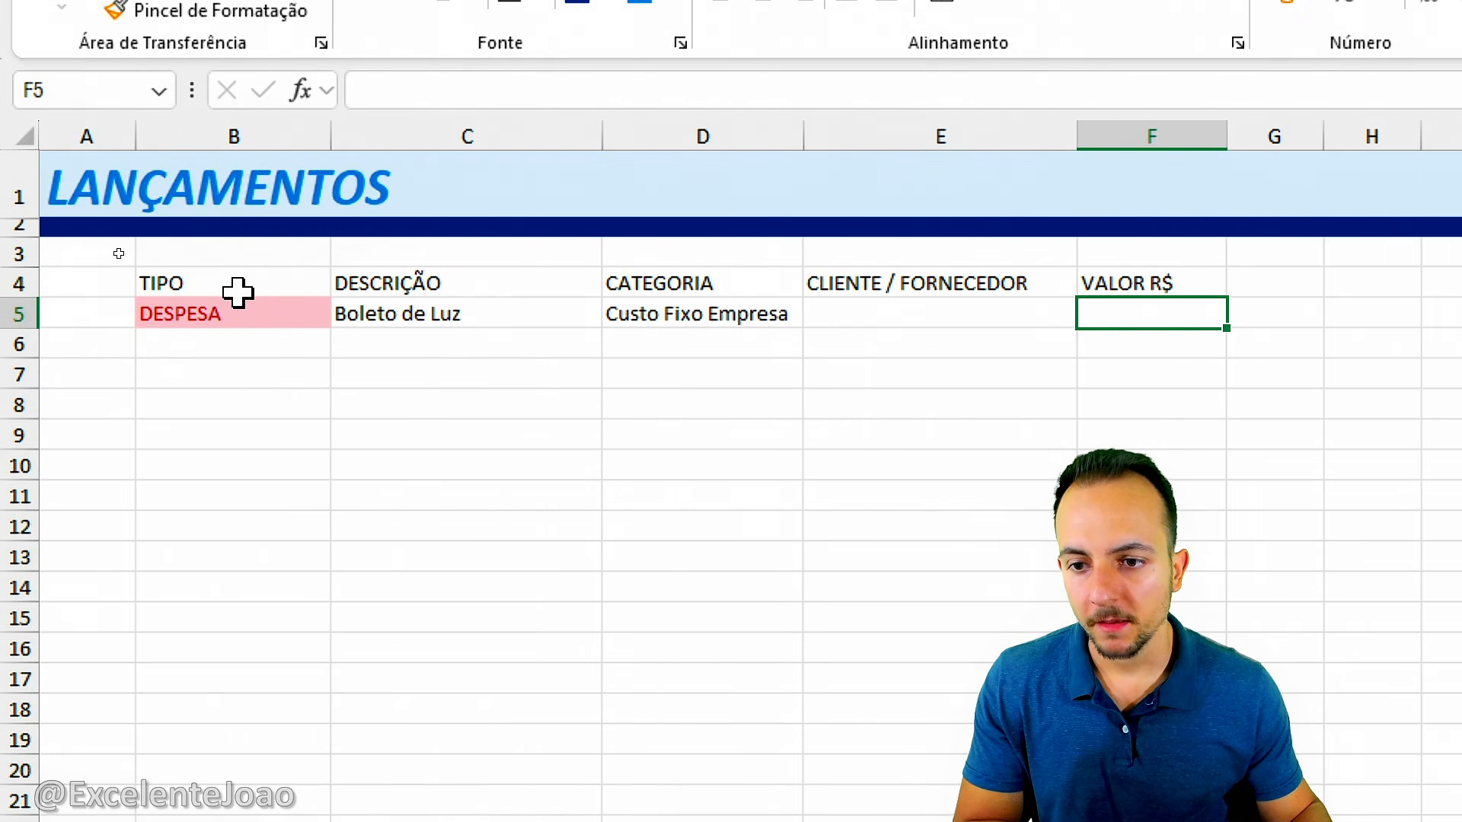
{"action": "left_click", "coordinate": [248, 310]}
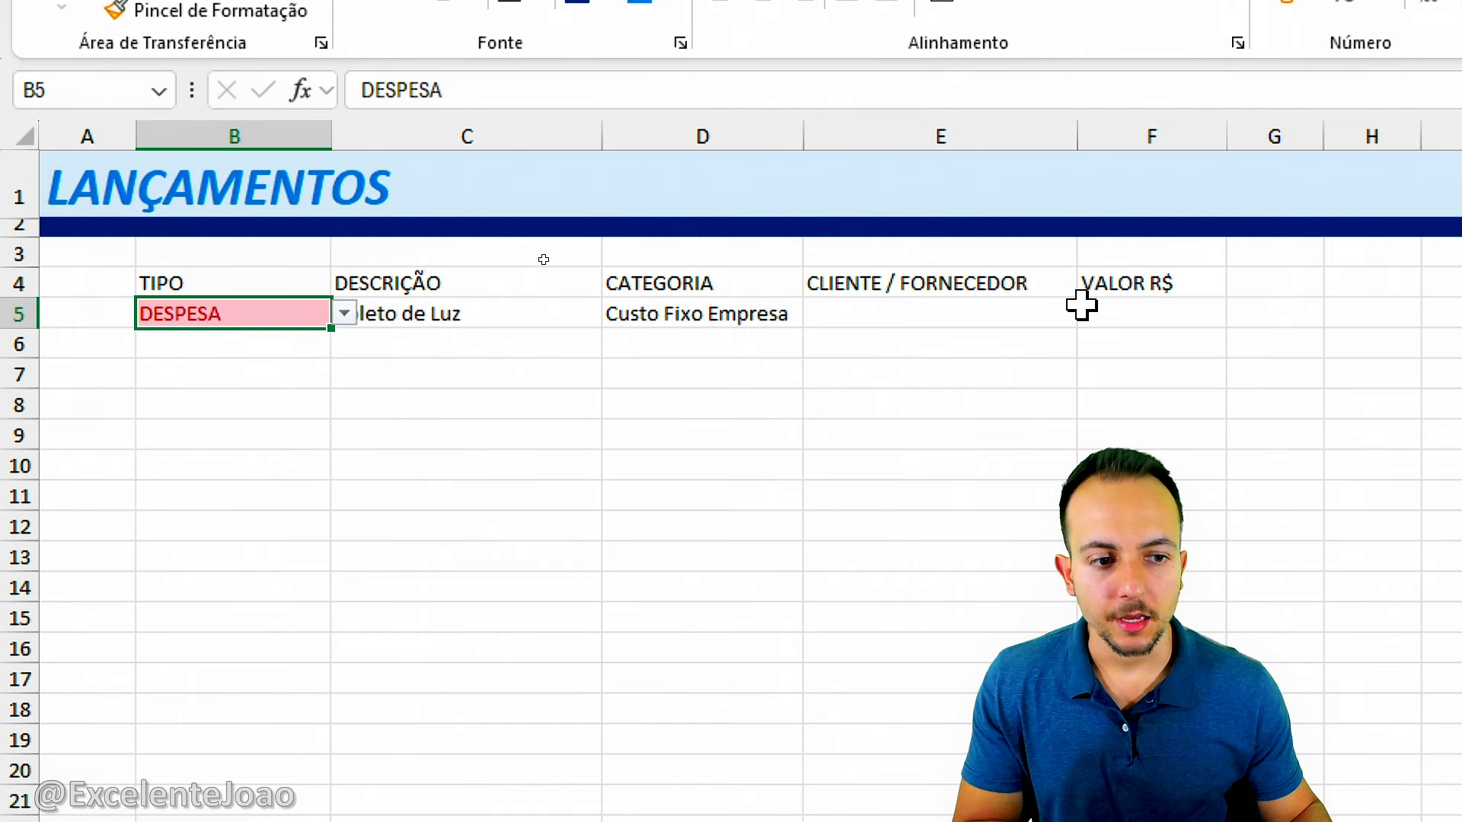
{"action": "left_click", "coordinate": [1117, 315]}
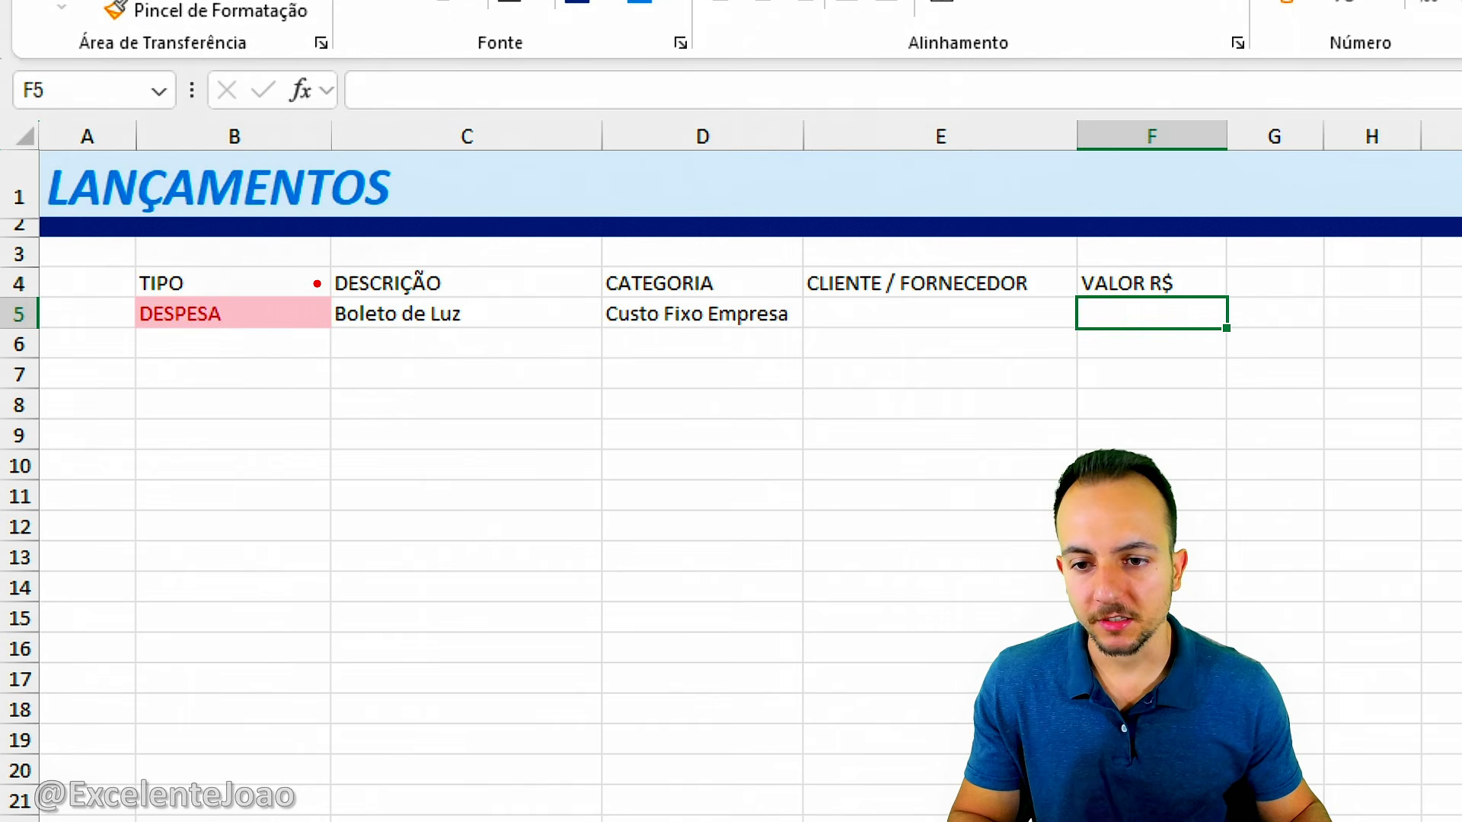
{"action": "left_click_drag", "start_coordinate": [317, 283], "coordinate": [543, 357]}
{"action": "left_click_drag", "start_coordinate": [404, 393], "coordinate": [355, 481]}
{"action": "left_click_drag", "start_coordinate": [463, 434], "coordinate": [456, 440]}
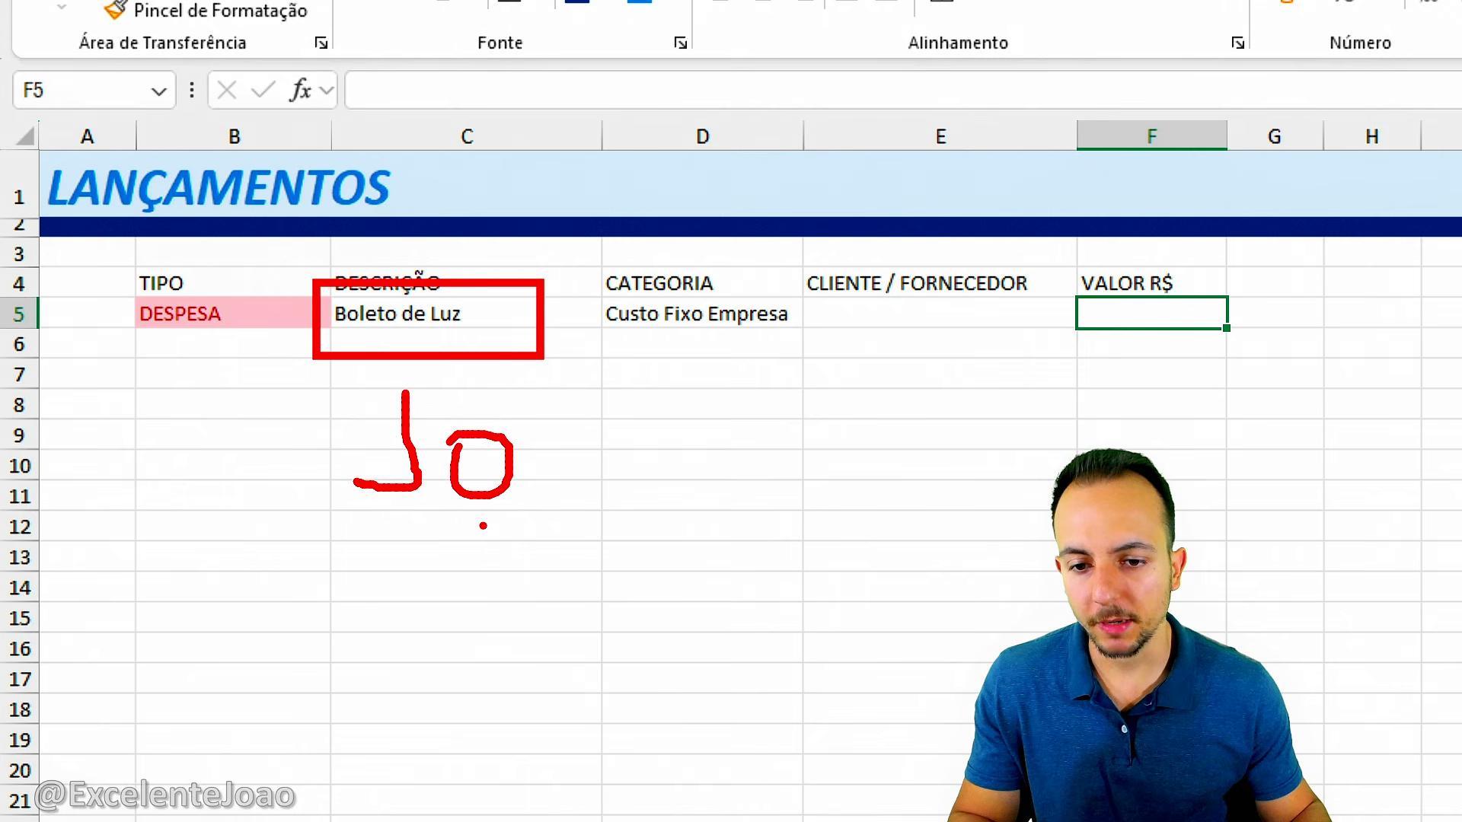
{"action": "mouse_move", "coordinate": [440, 573]}
{"action": "left_mouse_down"}
{"action": "mouse_move", "coordinate": [457, 626]}
{"action": "mouse_move", "coordinate": [415, 629]}
{"action": "left_mouse_up"}
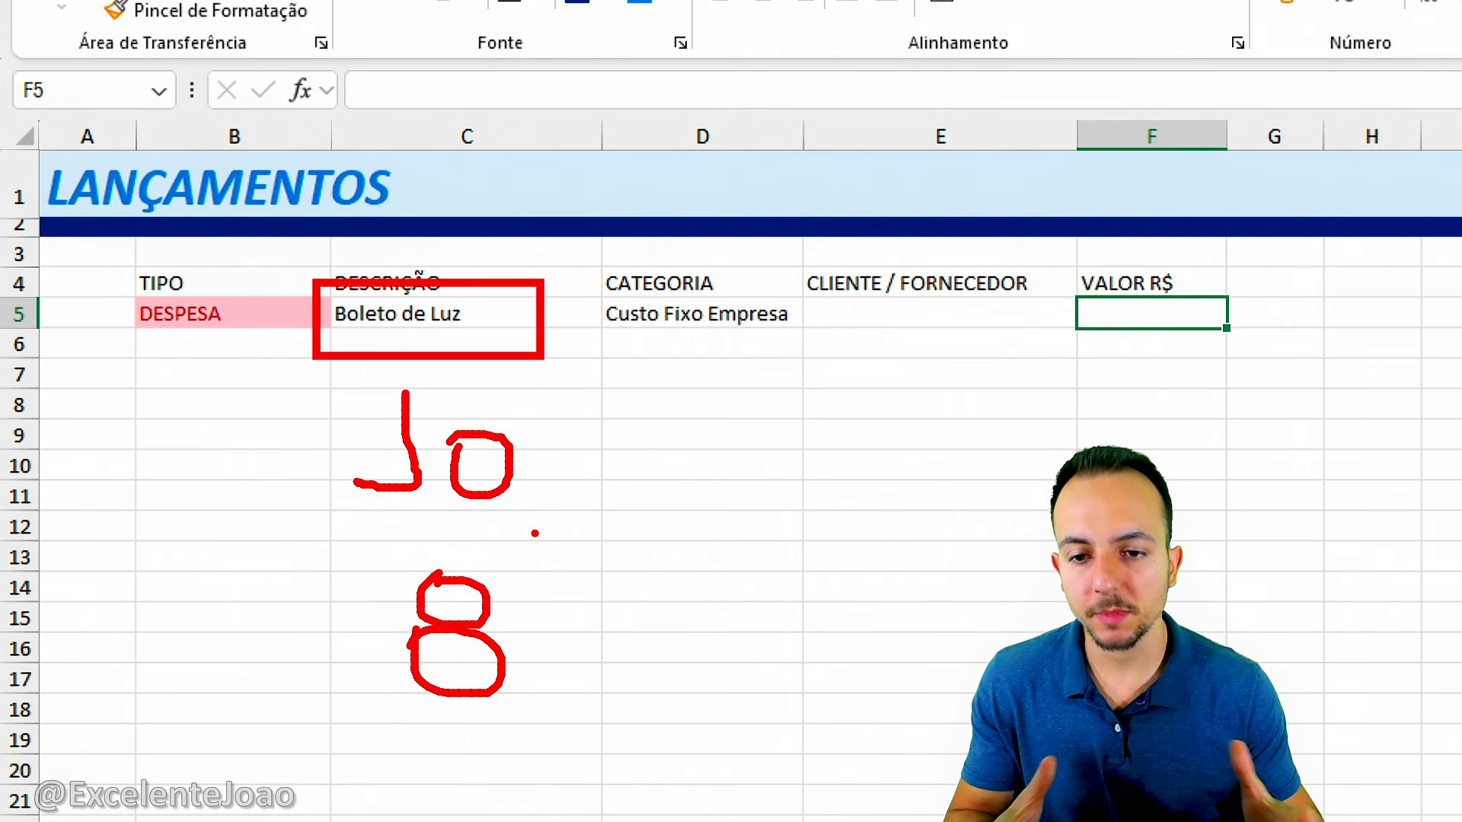
{"action": "key", "text": "Escape"}
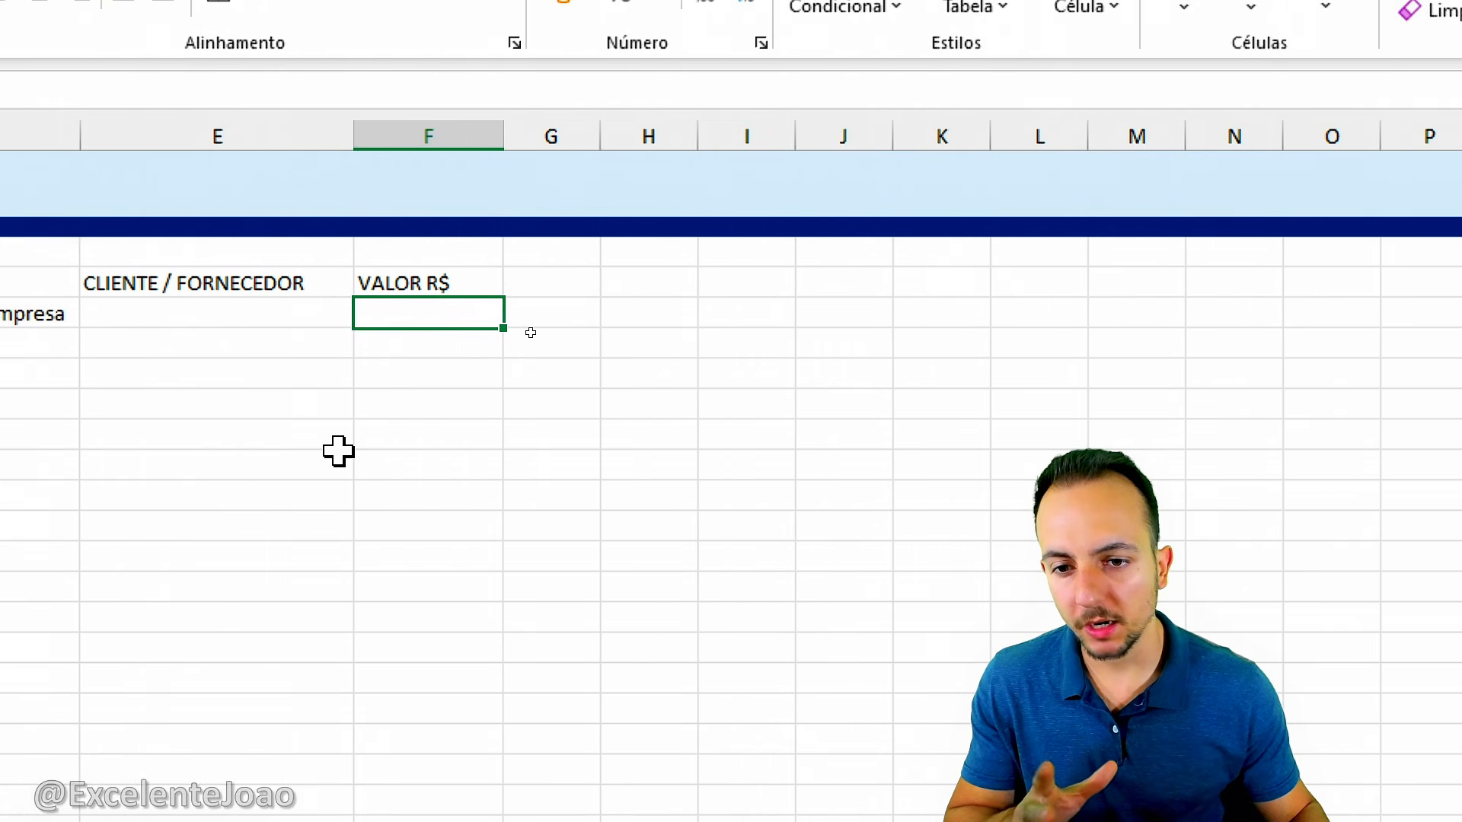
Step: Enter 500 as the value of the Boleto de Luz entry in cell F5 and apply the R$ Português (Brasil) accounting format
{"action": "type", "text": "500"}
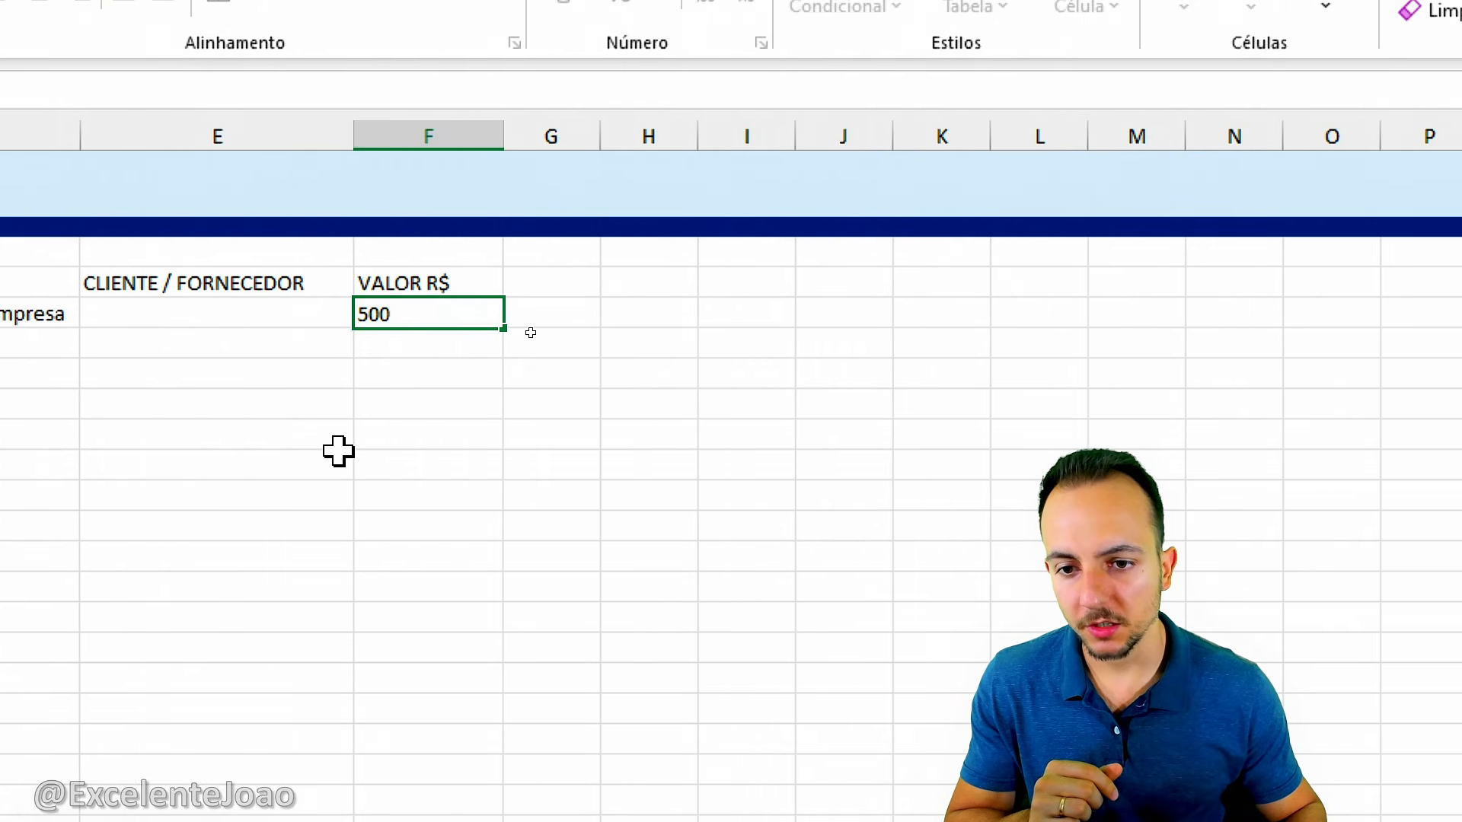
{"action": "key", "text": "Return"}
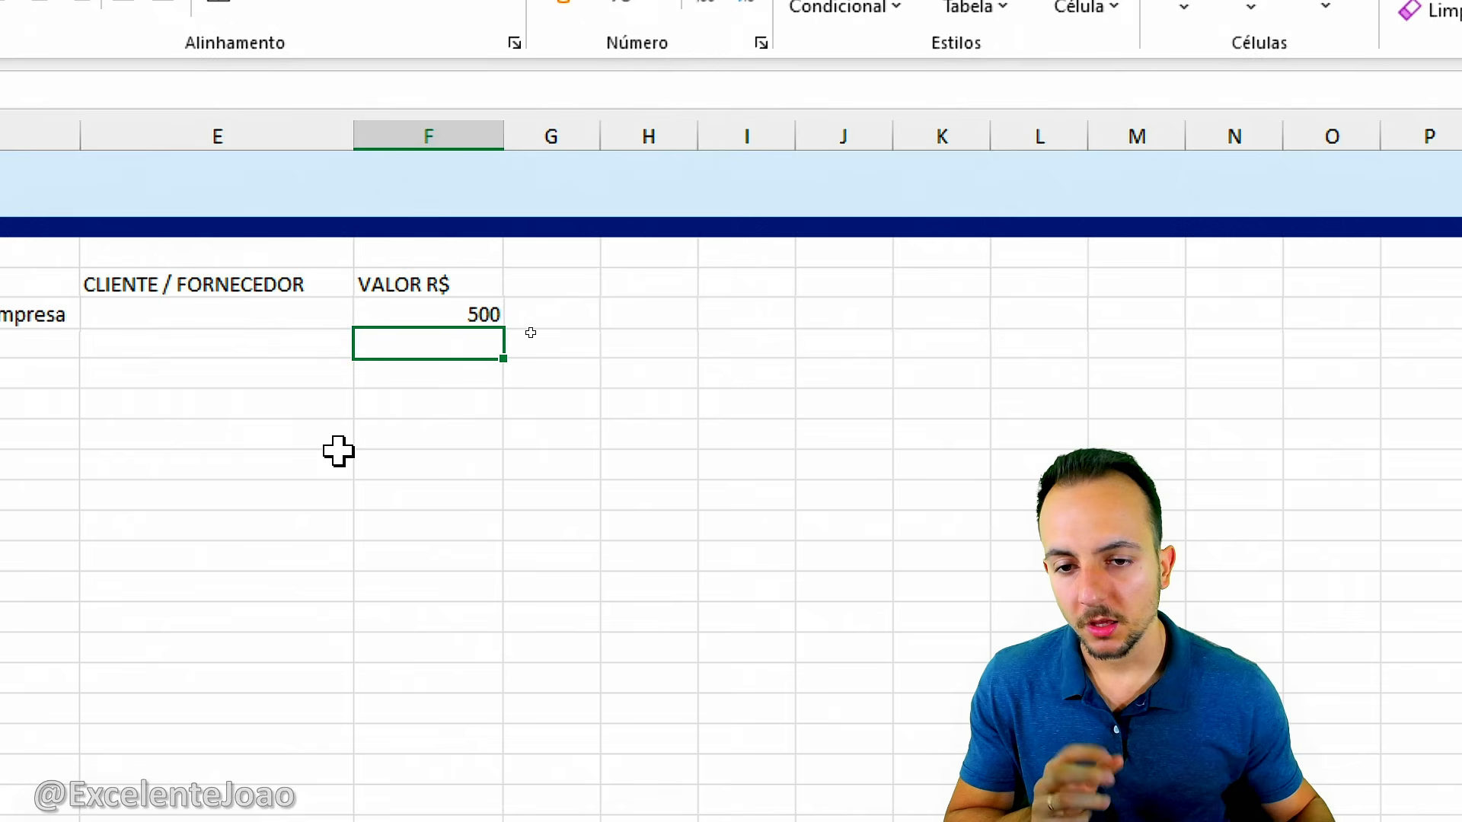
{"action": "left_click", "coordinate": [438, 310]}
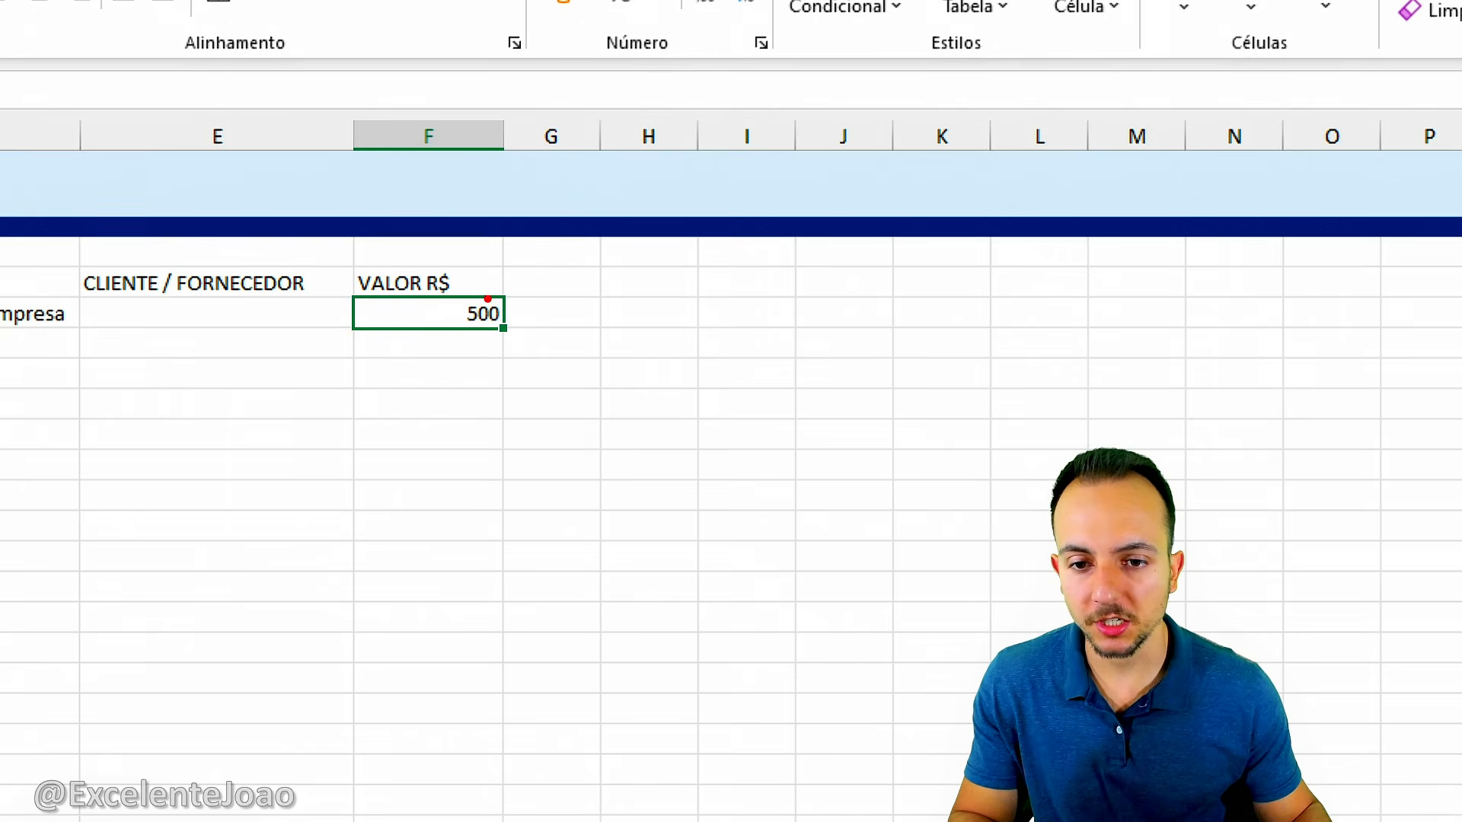
{"action": "left_click", "coordinate": [469, 312]}
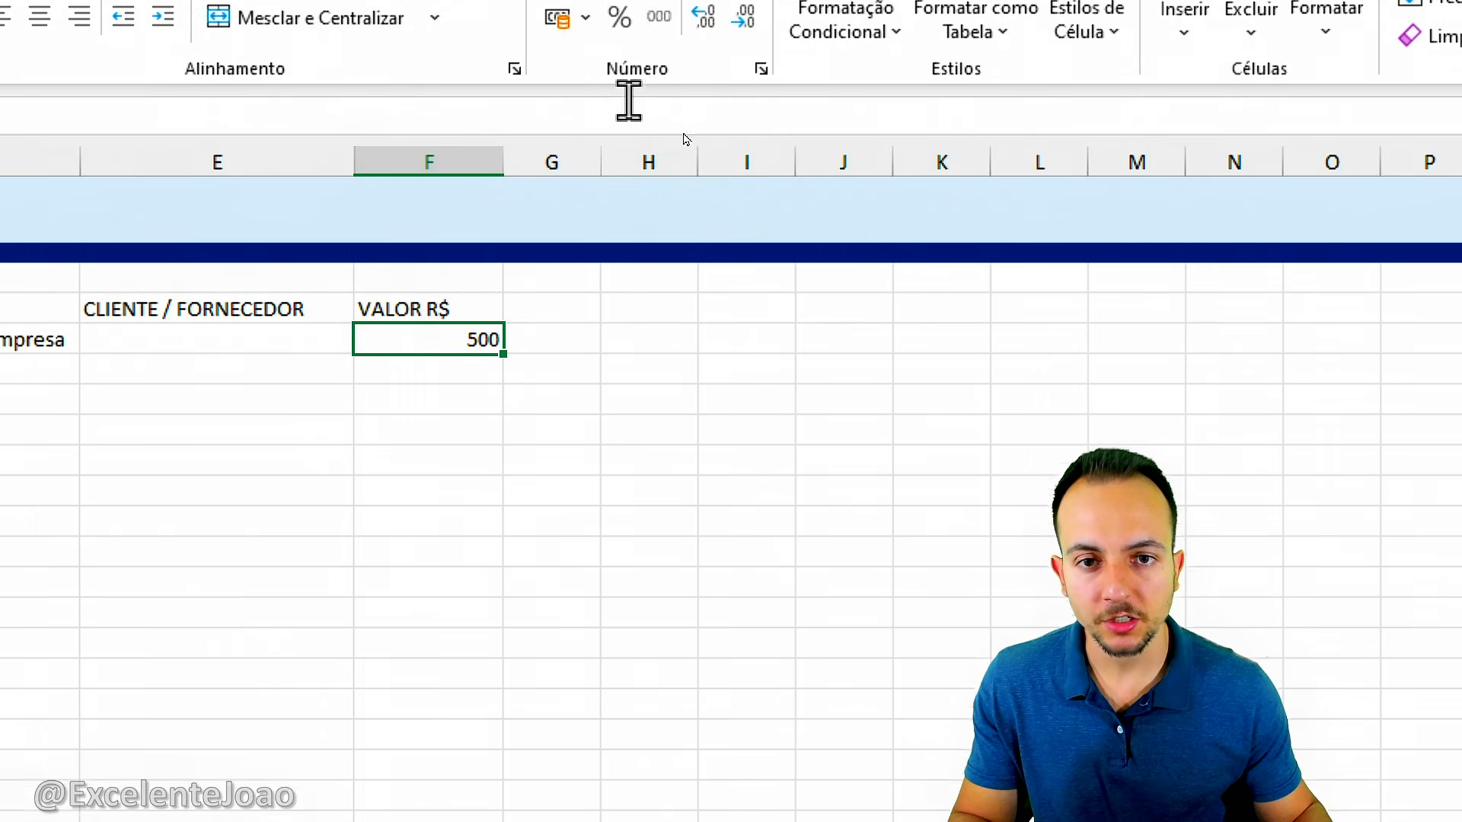
{"action": "left_click", "coordinate": [585, 135]}
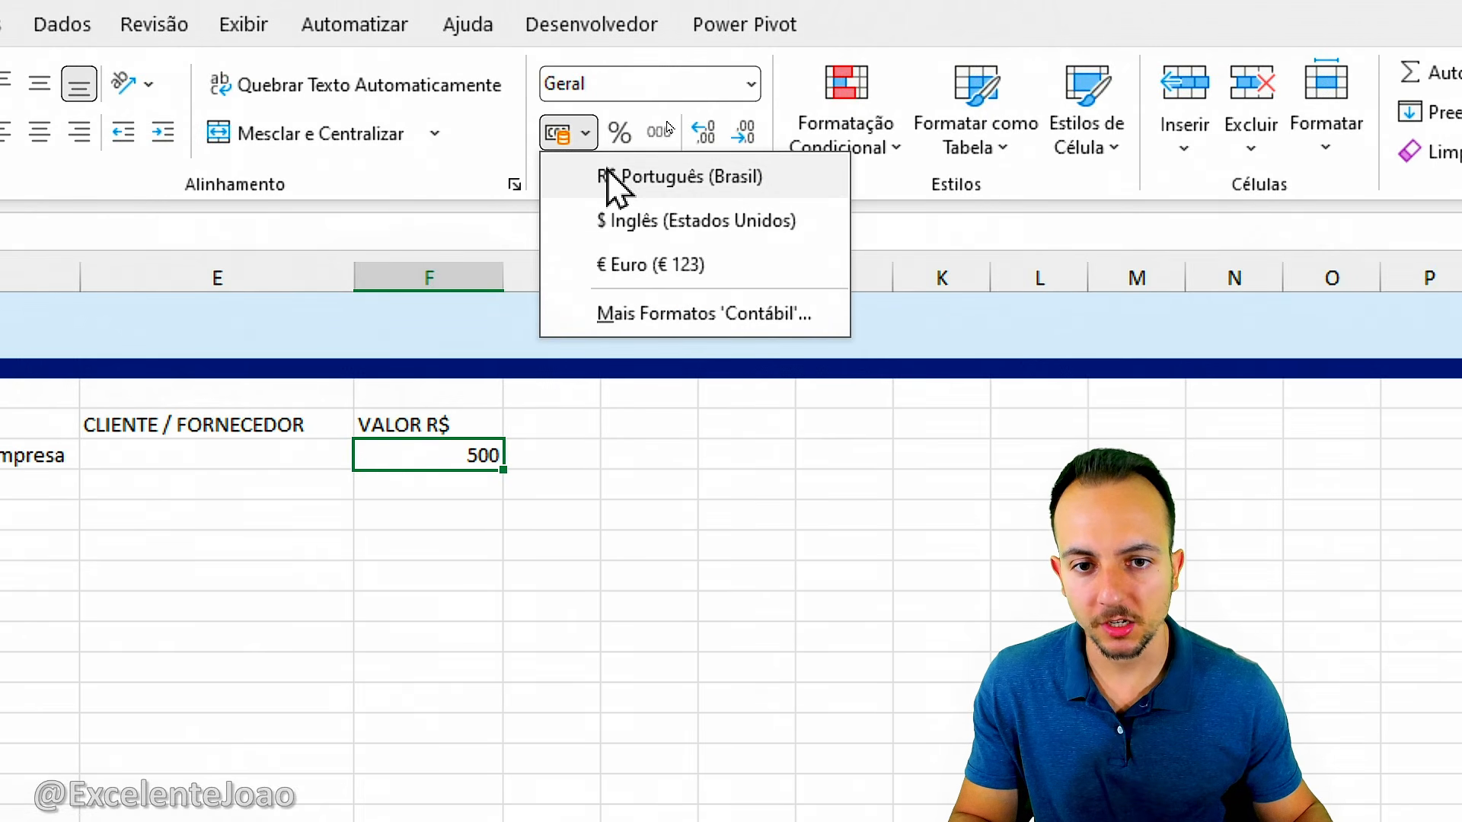
{"action": "left_click", "coordinate": [642, 187]}
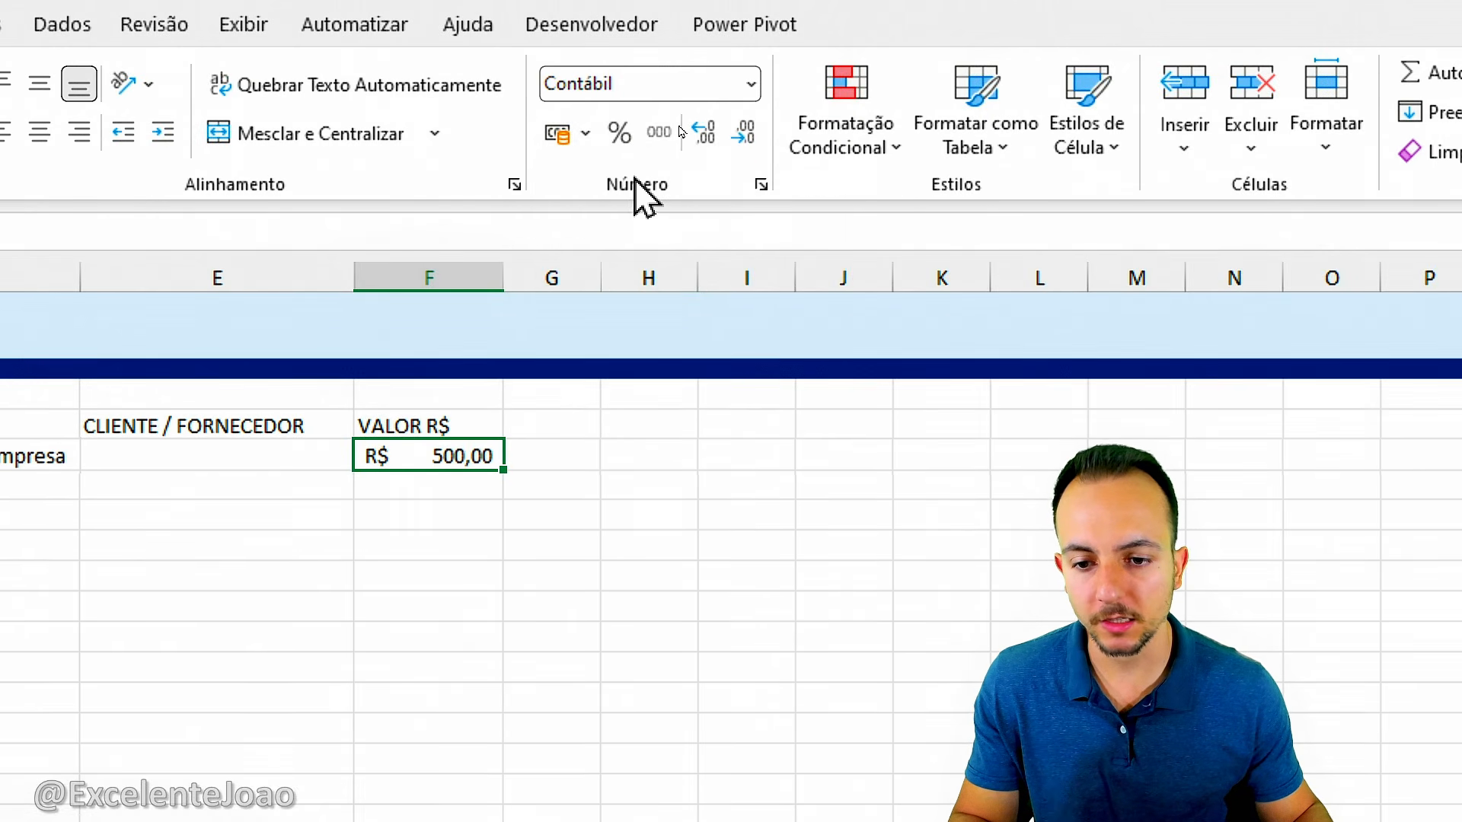
Step: Enter the column header DATA DE COMPETÊNCIA in cell G4
{"action": "left_click", "coordinate": [568, 420]}
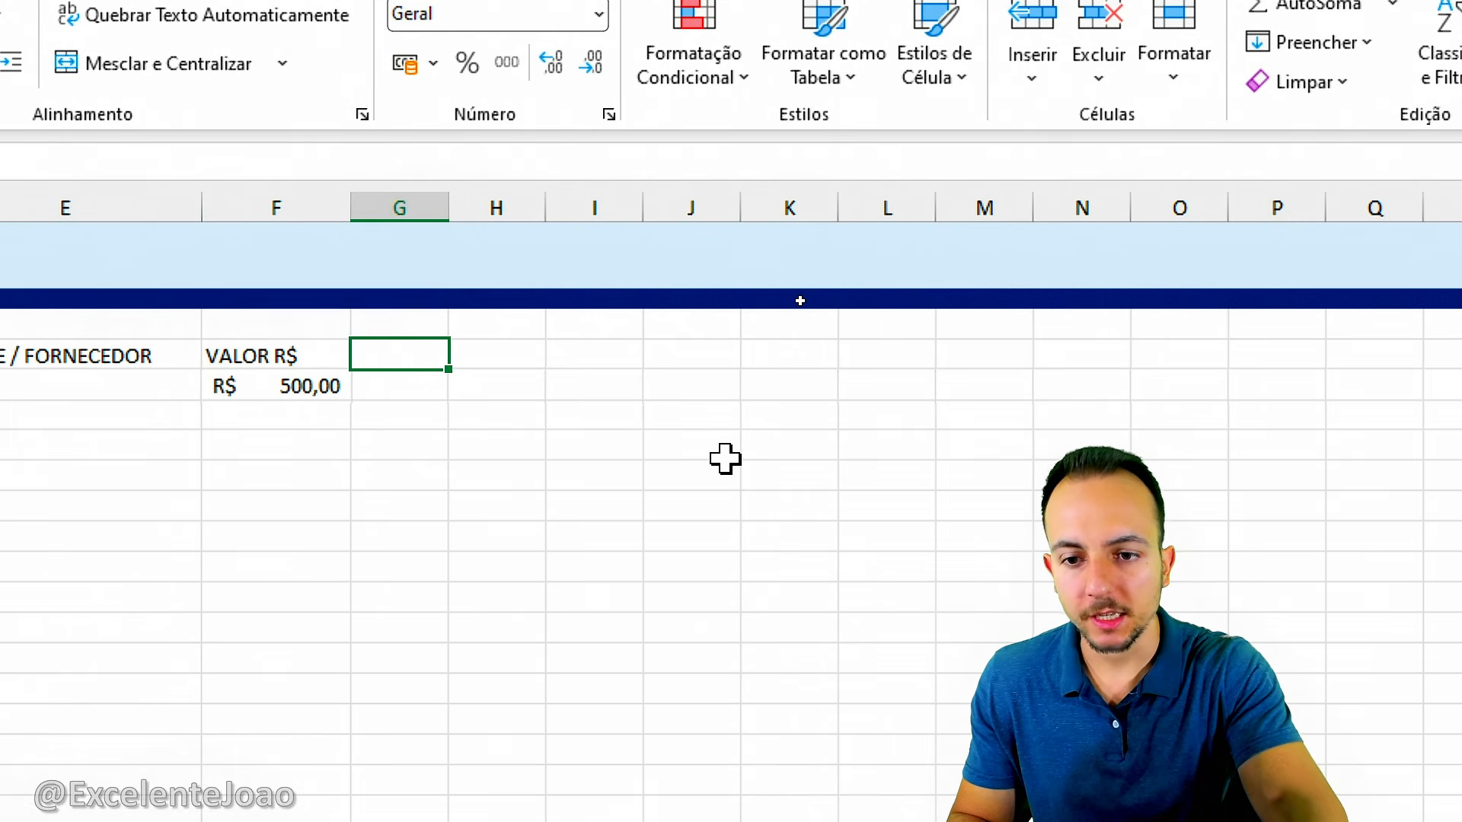
{"action": "type", "text": "DATA"}
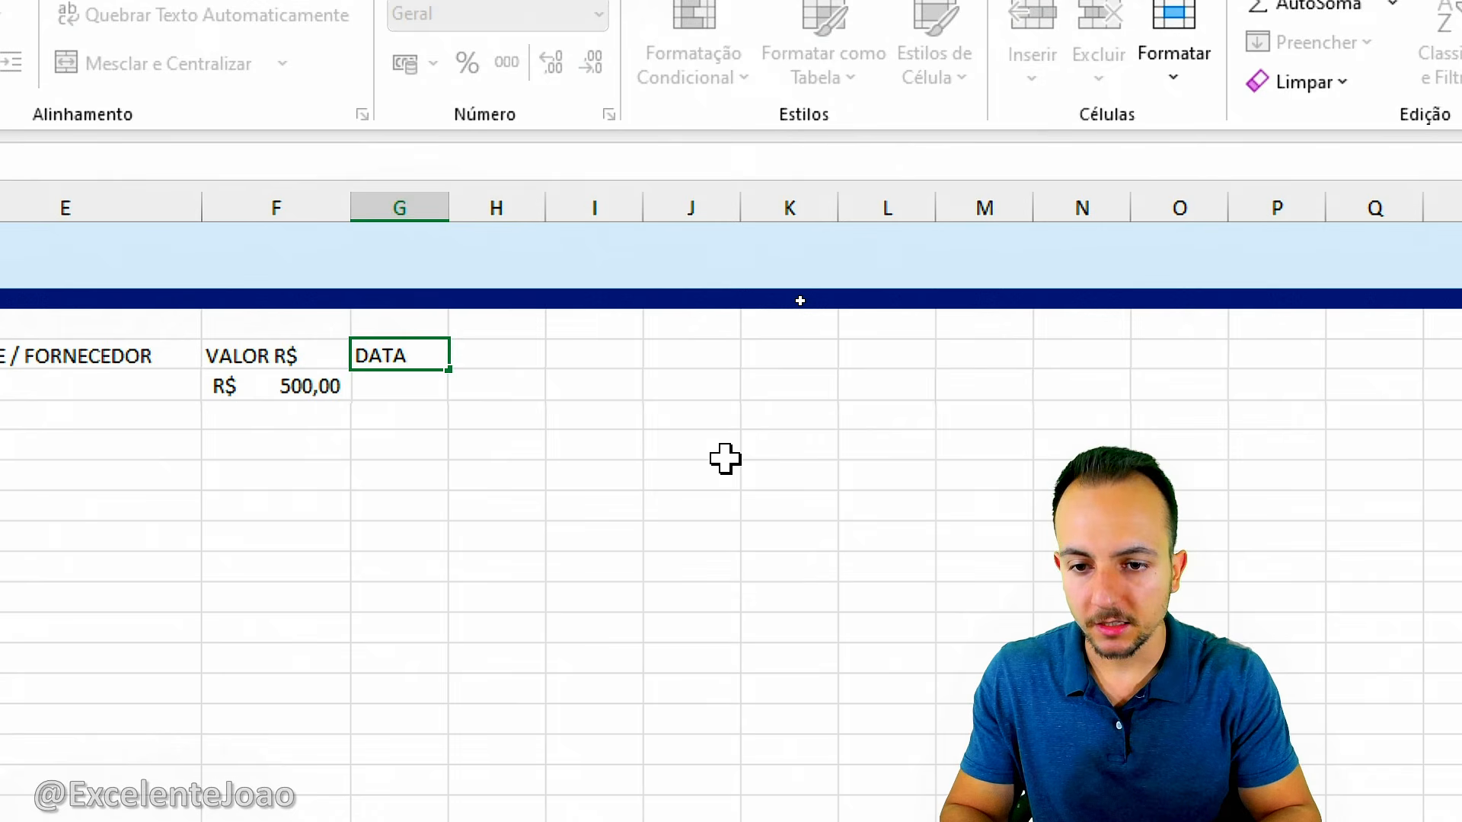
{"action": "type", "text": " DE COMPETÊNCIA"}
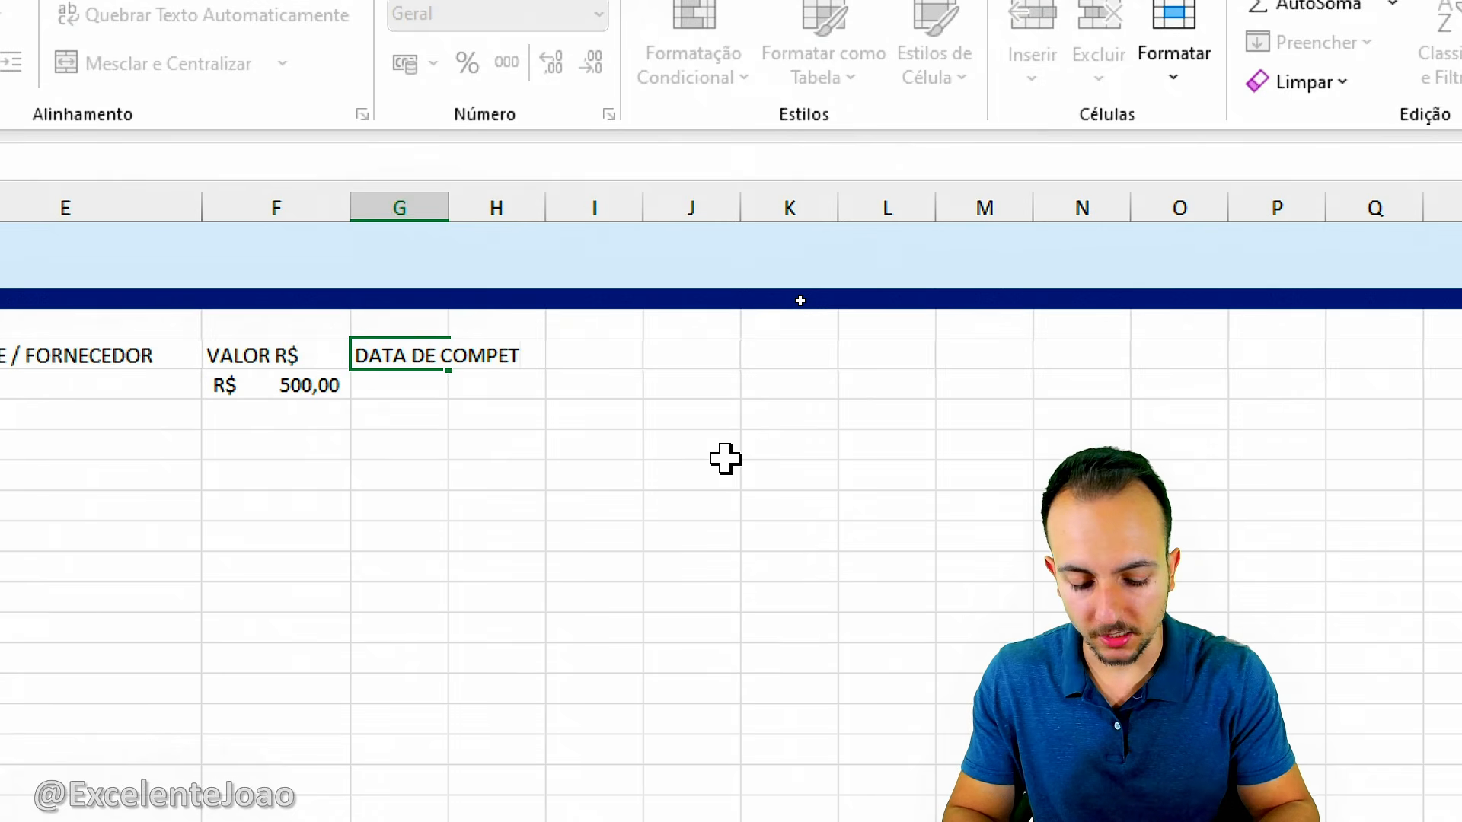
{"action": "key", "text": "Tab"}
Step: Enter the column header DATA PAGAMENTO/RECEBIMENTO in cell H4
{"action": "type", "text": "DA"}
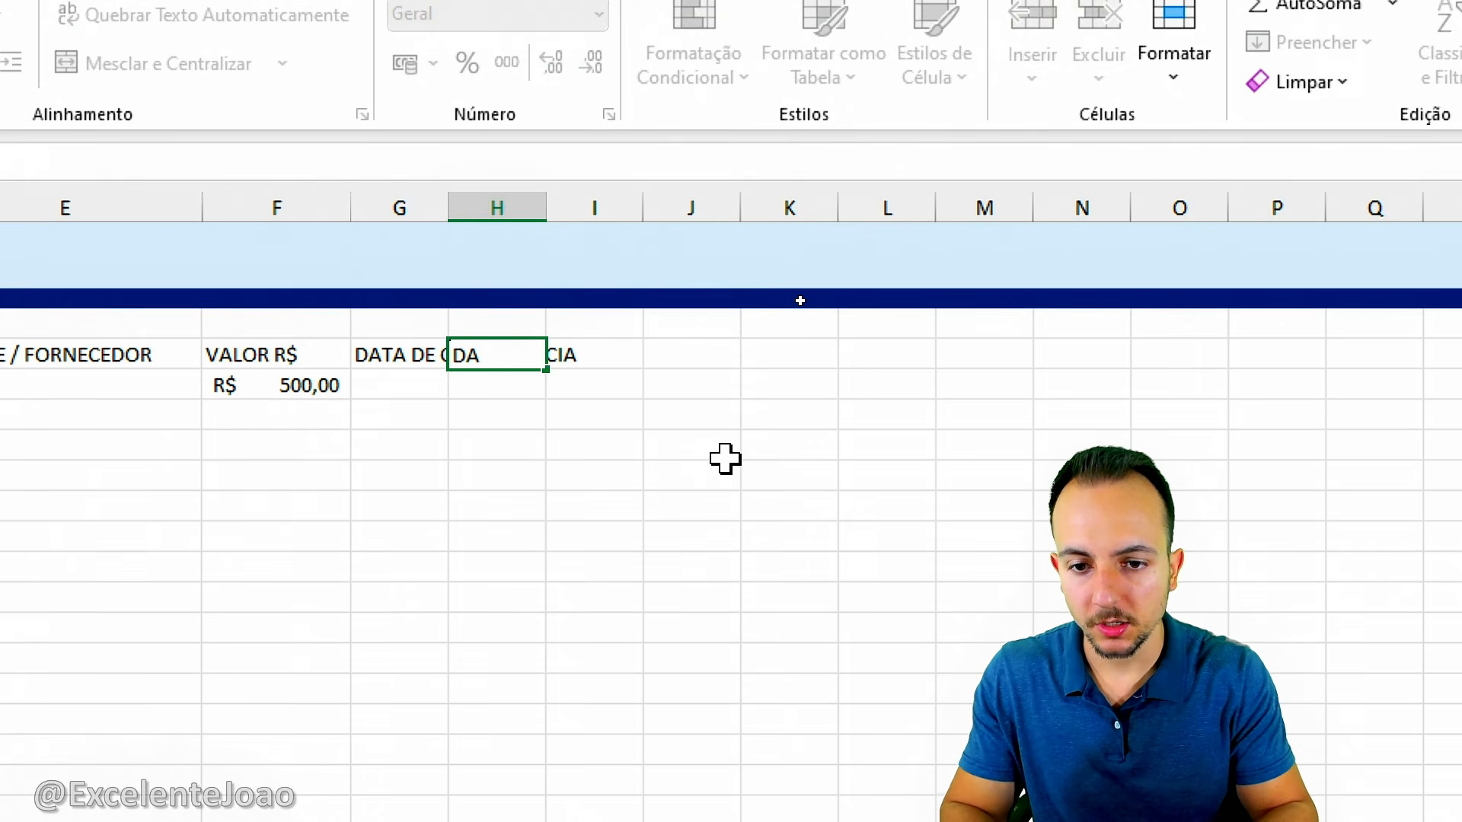
{"action": "type", "text": "TA PAGAMENTO"}
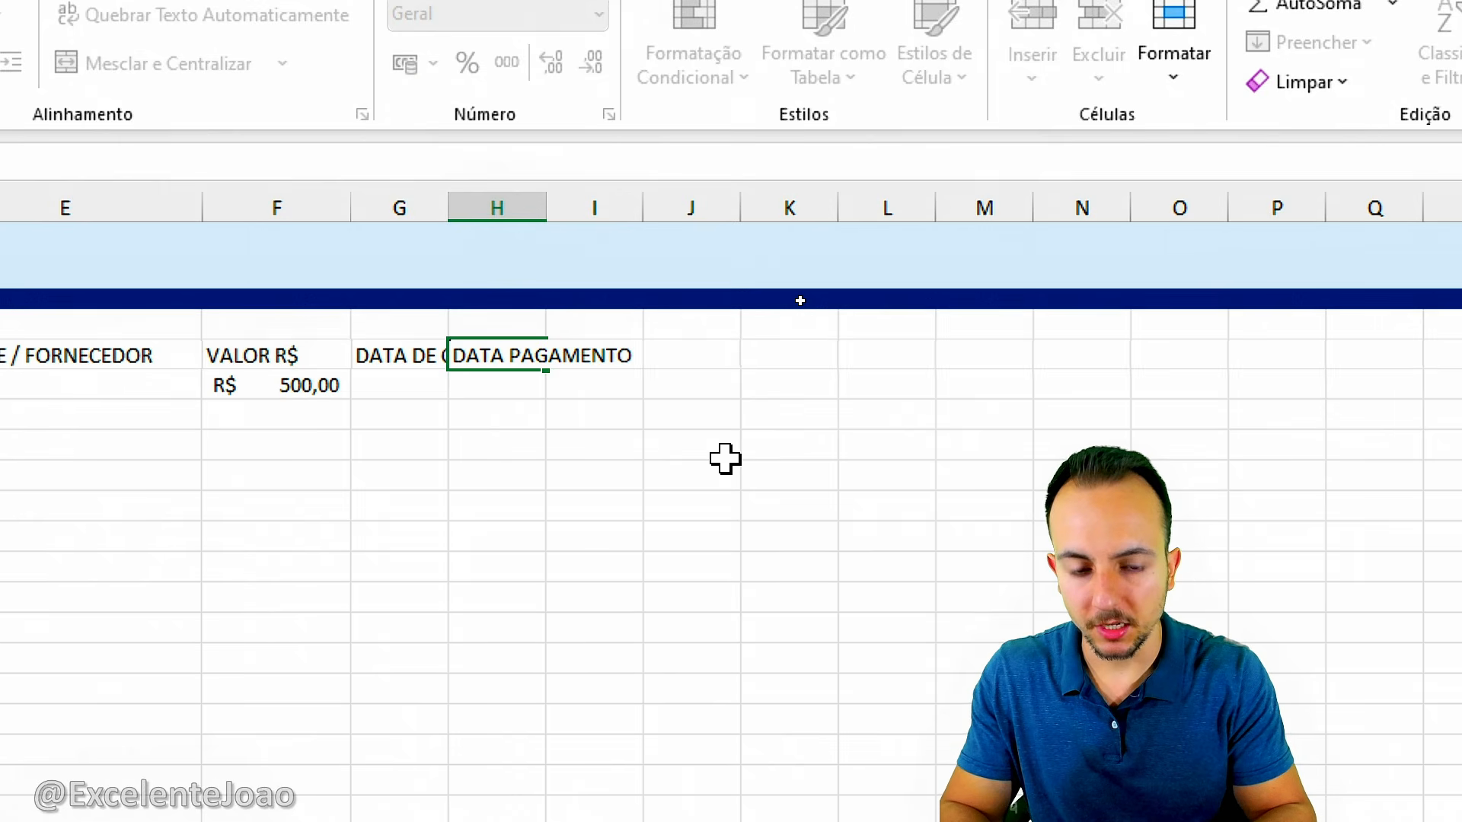
{"action": "type", "text": "/RECEBE"}
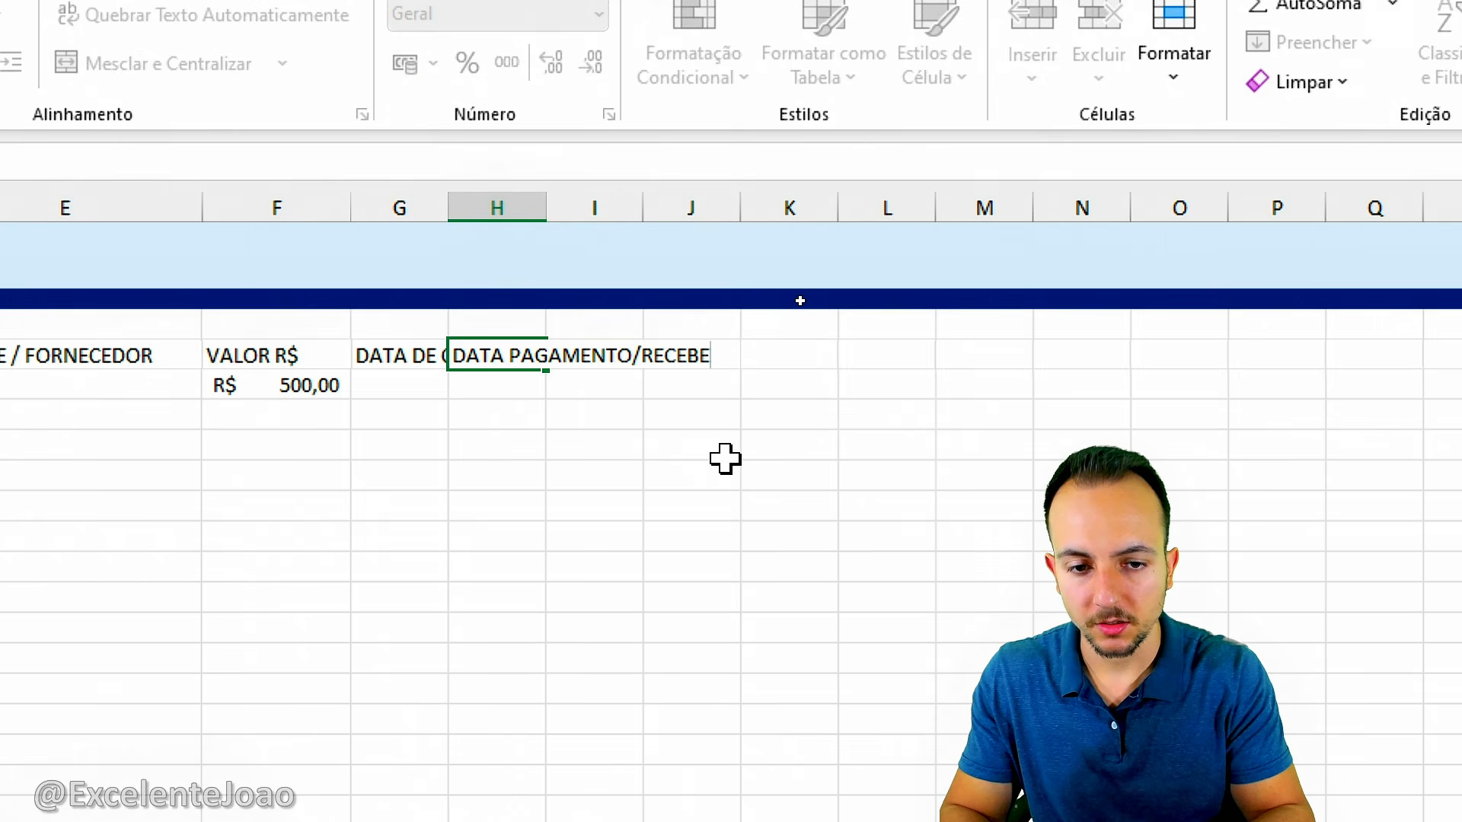
{"action": "key", "text": "BackSpace"}
{"action": "type", "text": "IMENTO"}
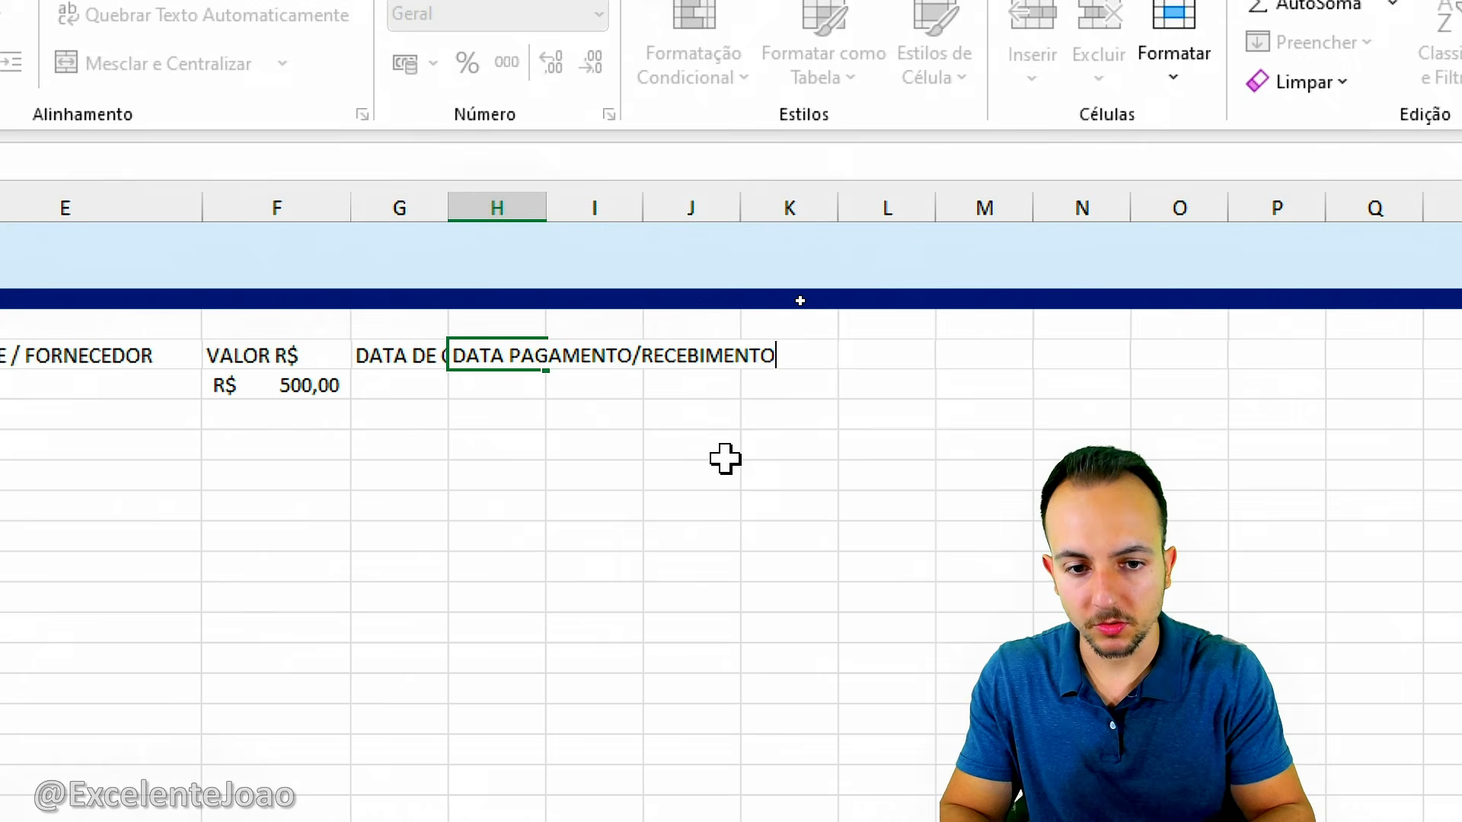
{"action": "key", "text": "Left"}
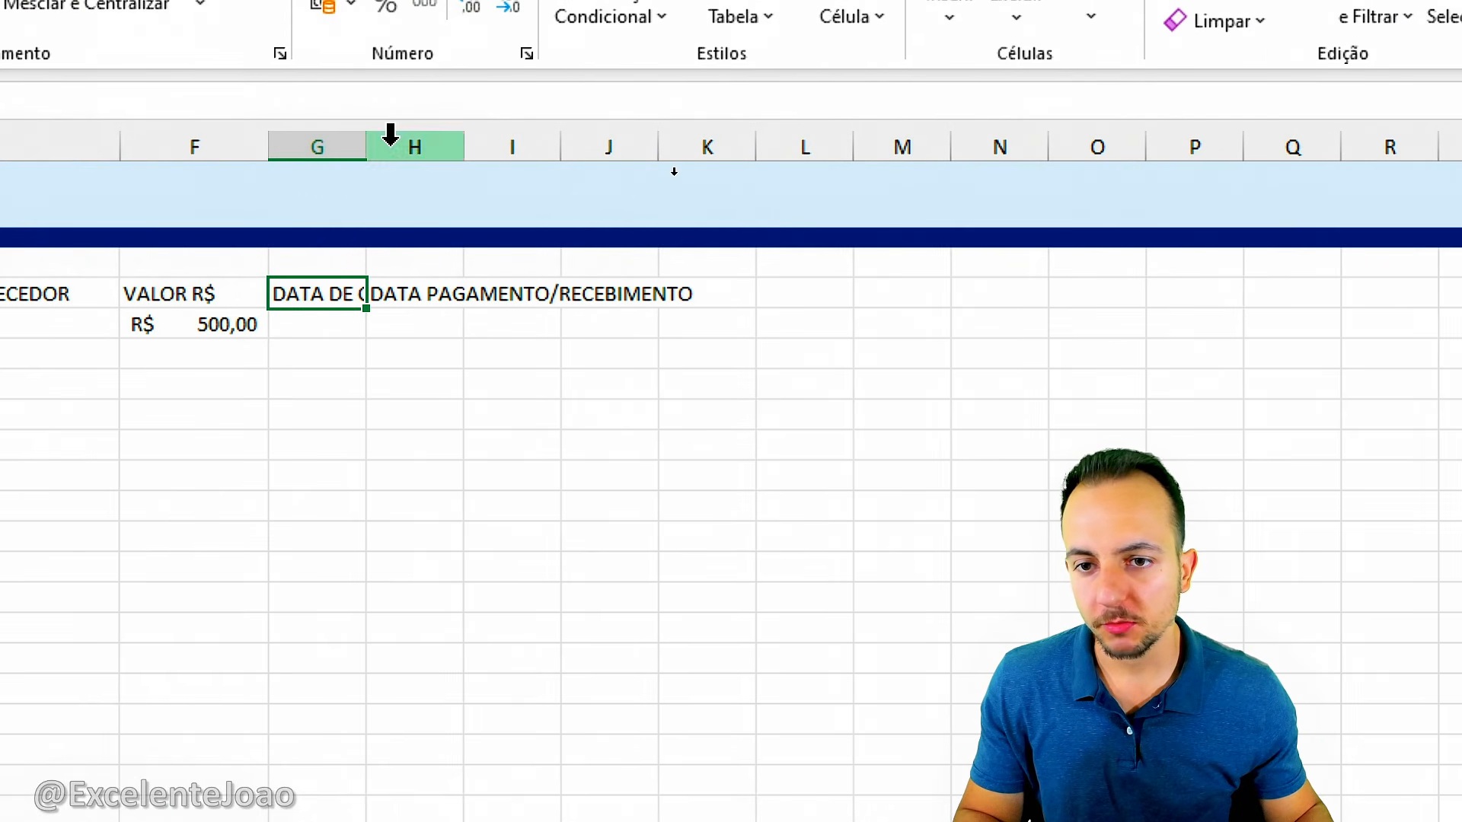
Step: Autofit columns G and H to their date headers and widen column G by about a quarter more
{"action": "double_click", "coordinate": [71, 144]}
{"action": "double_click", "coordinate": [604, 142]}
{"action": "left_click", "coordinate": [457, 414]}
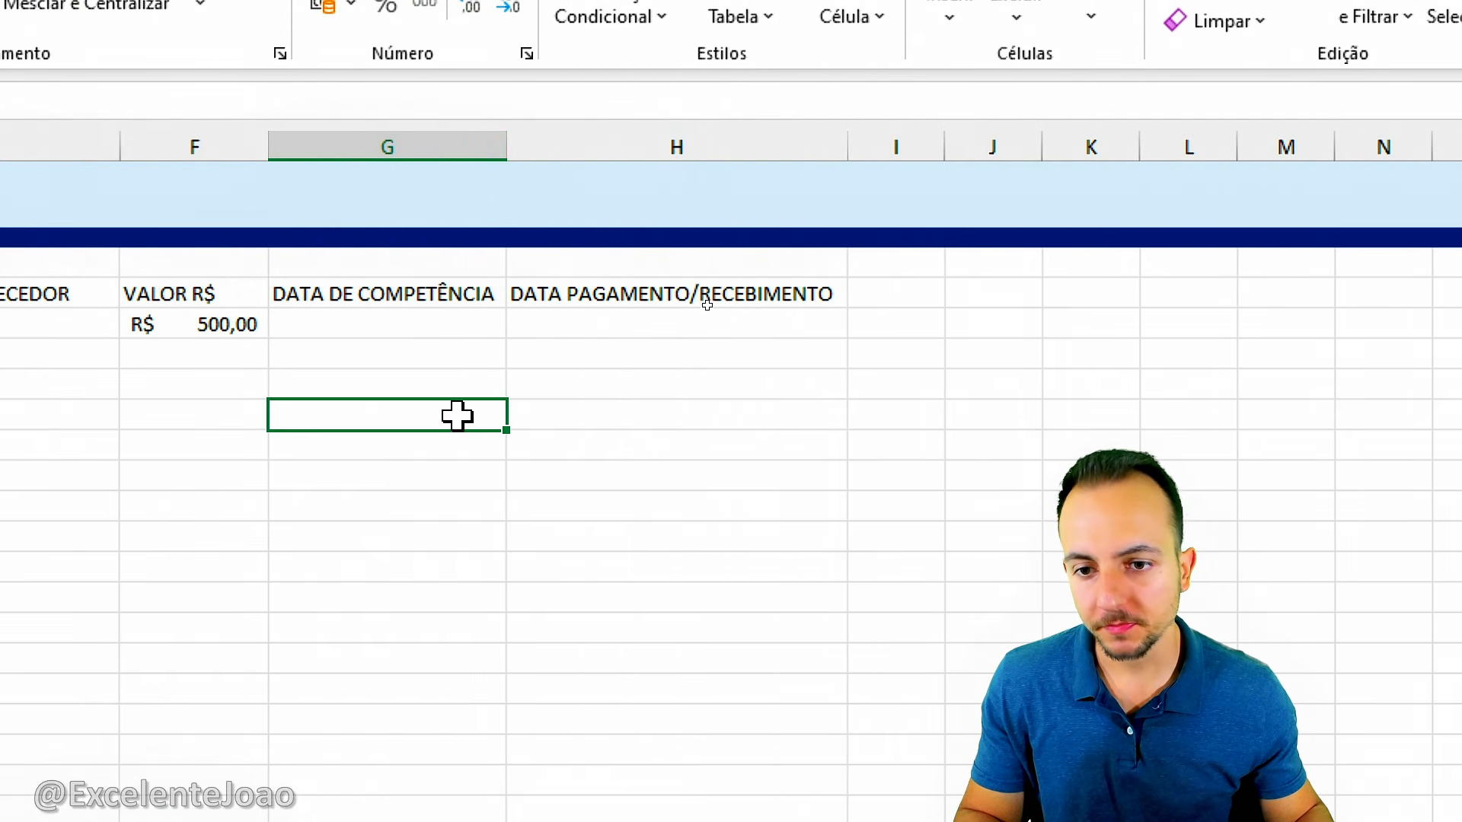
{"action": "left_click_drag", "start_coordinate": [440, 143], "coordinate": [656, 145]}
{"action": "left_click", "coordinate": [656, 145]}
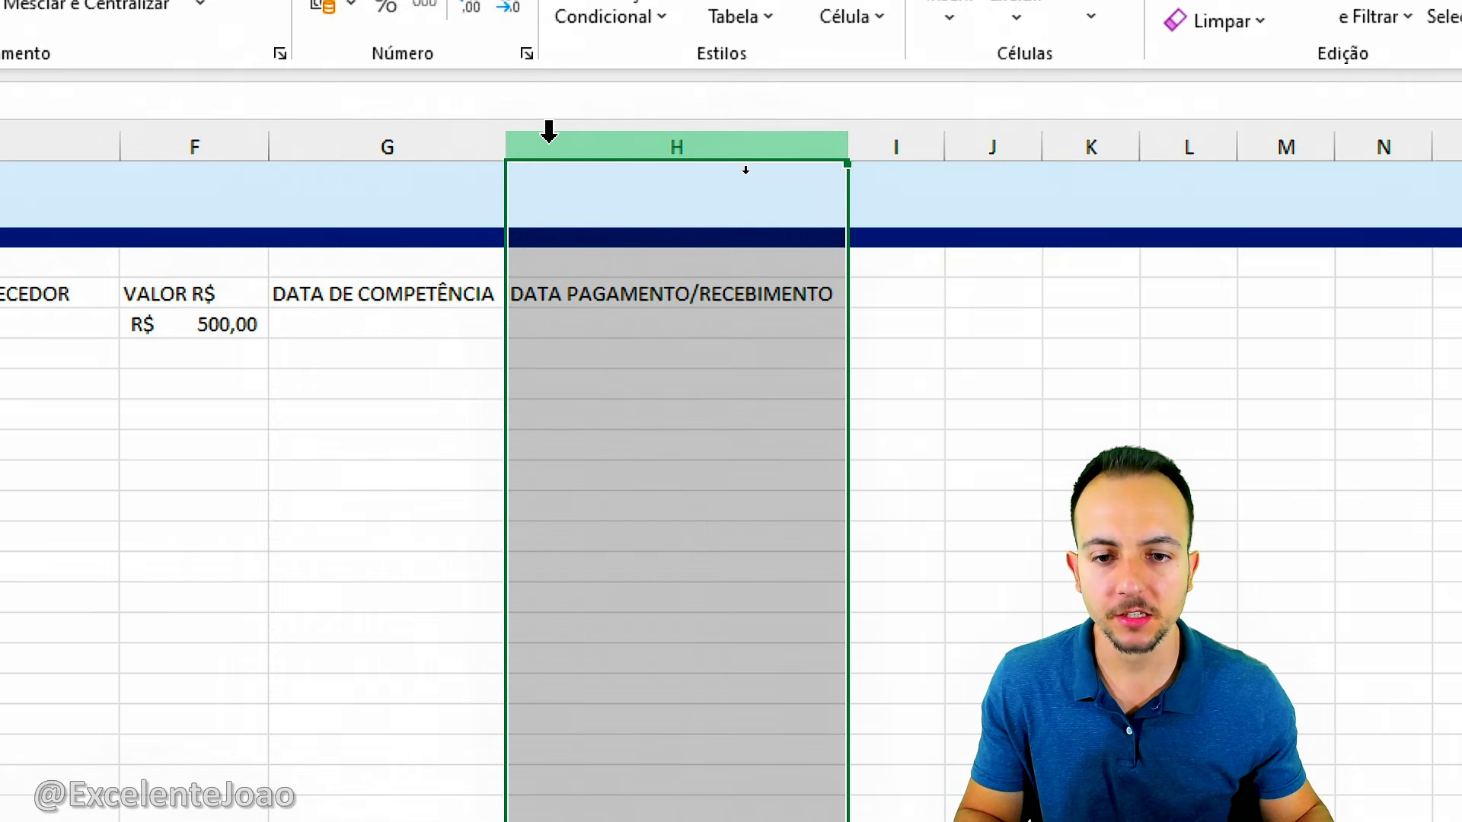
{"action": "left_click_drag", "start_coordinate": [507, 140], "coordinate": [567, 139]}
{"action": "left_click", "coordinate": [461, 327]}
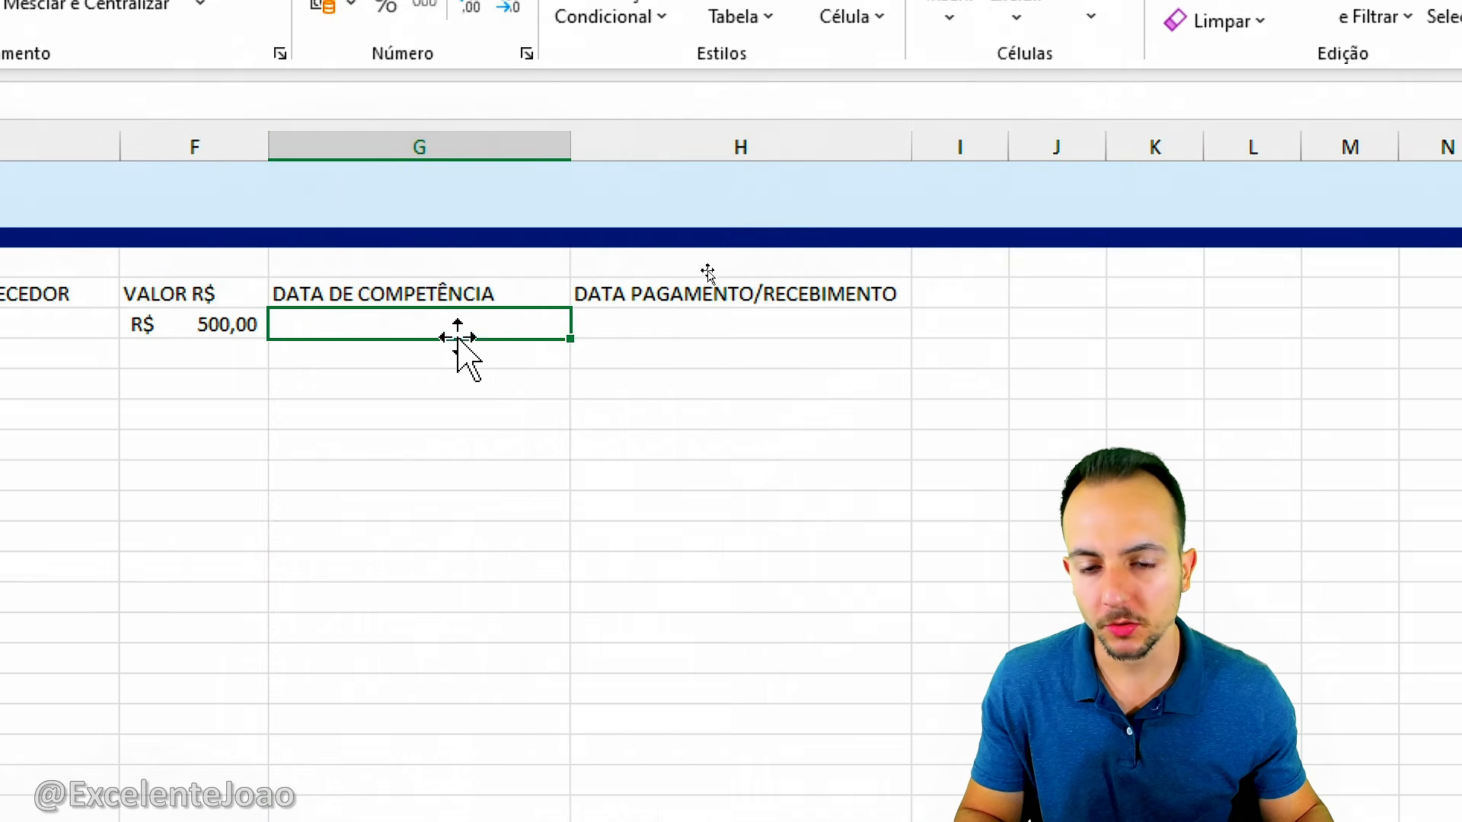
{"action": "left_click", "coordinate": [473, 296]}
{"action": "left_click", "coordinate": [454, 472]}
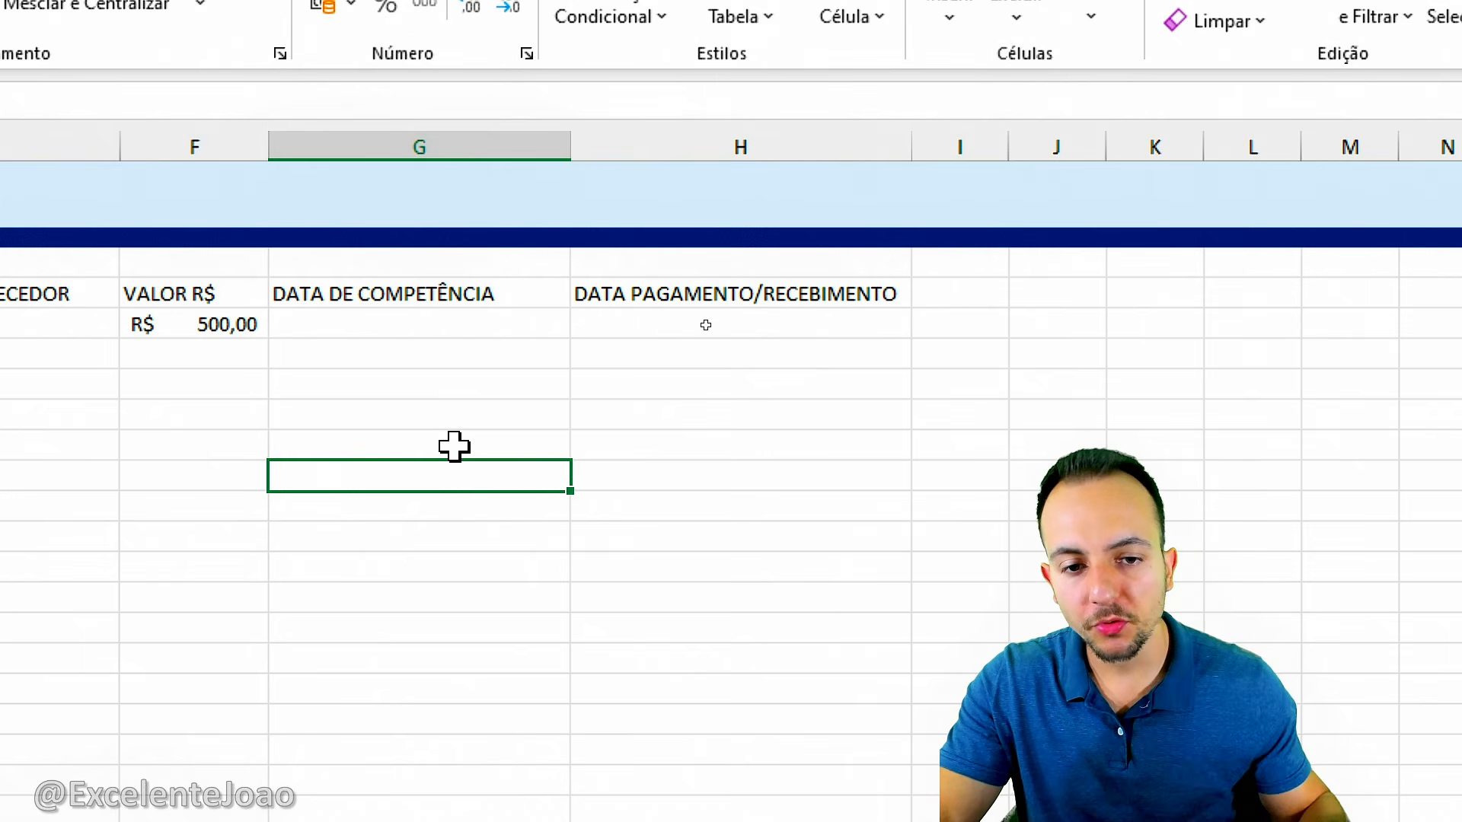
{"action": "left_click", "coordinate": [802, 143]}
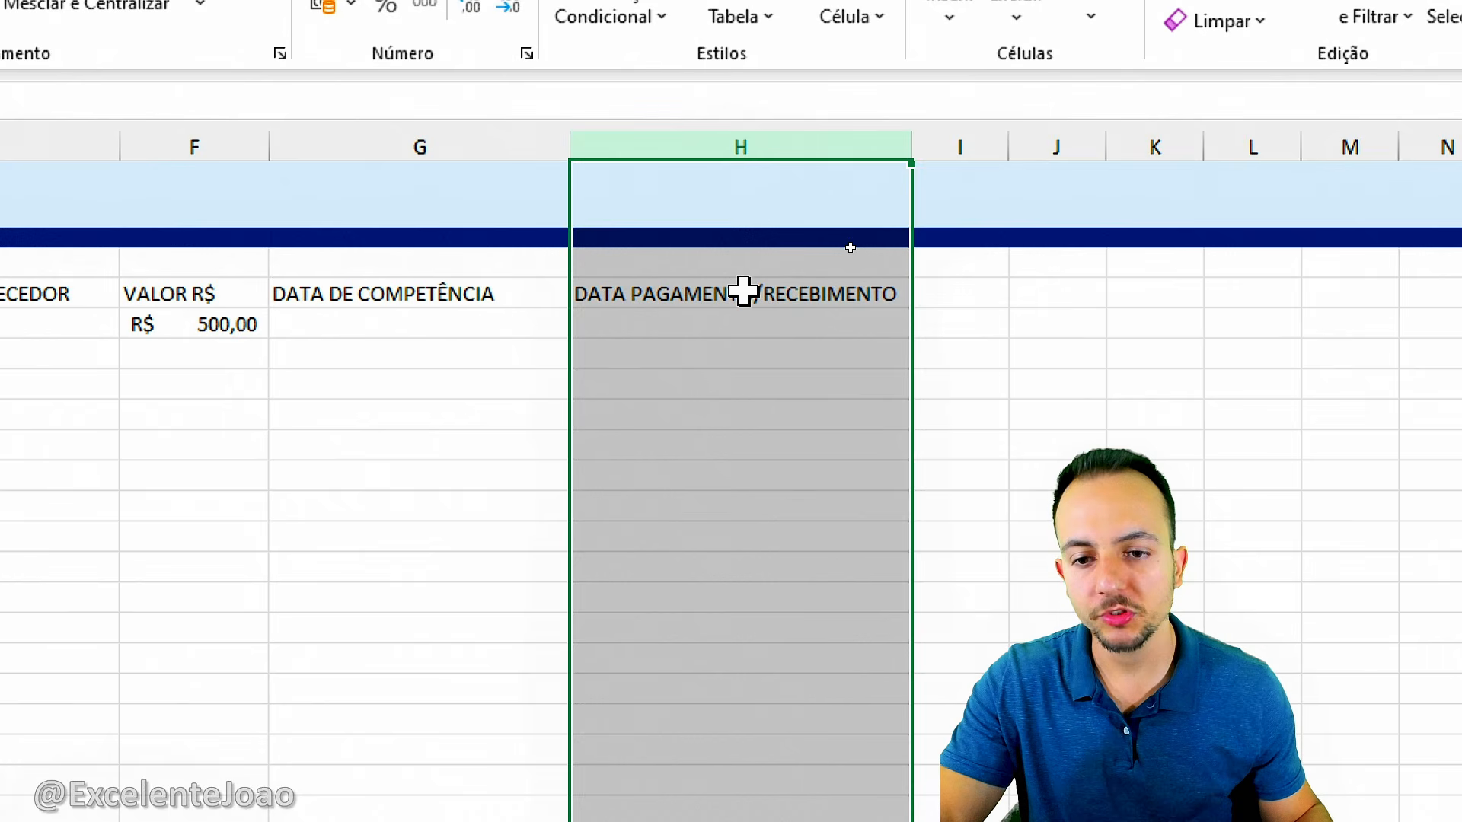
{"action": "left_click", "coordinate": [421, 147]}
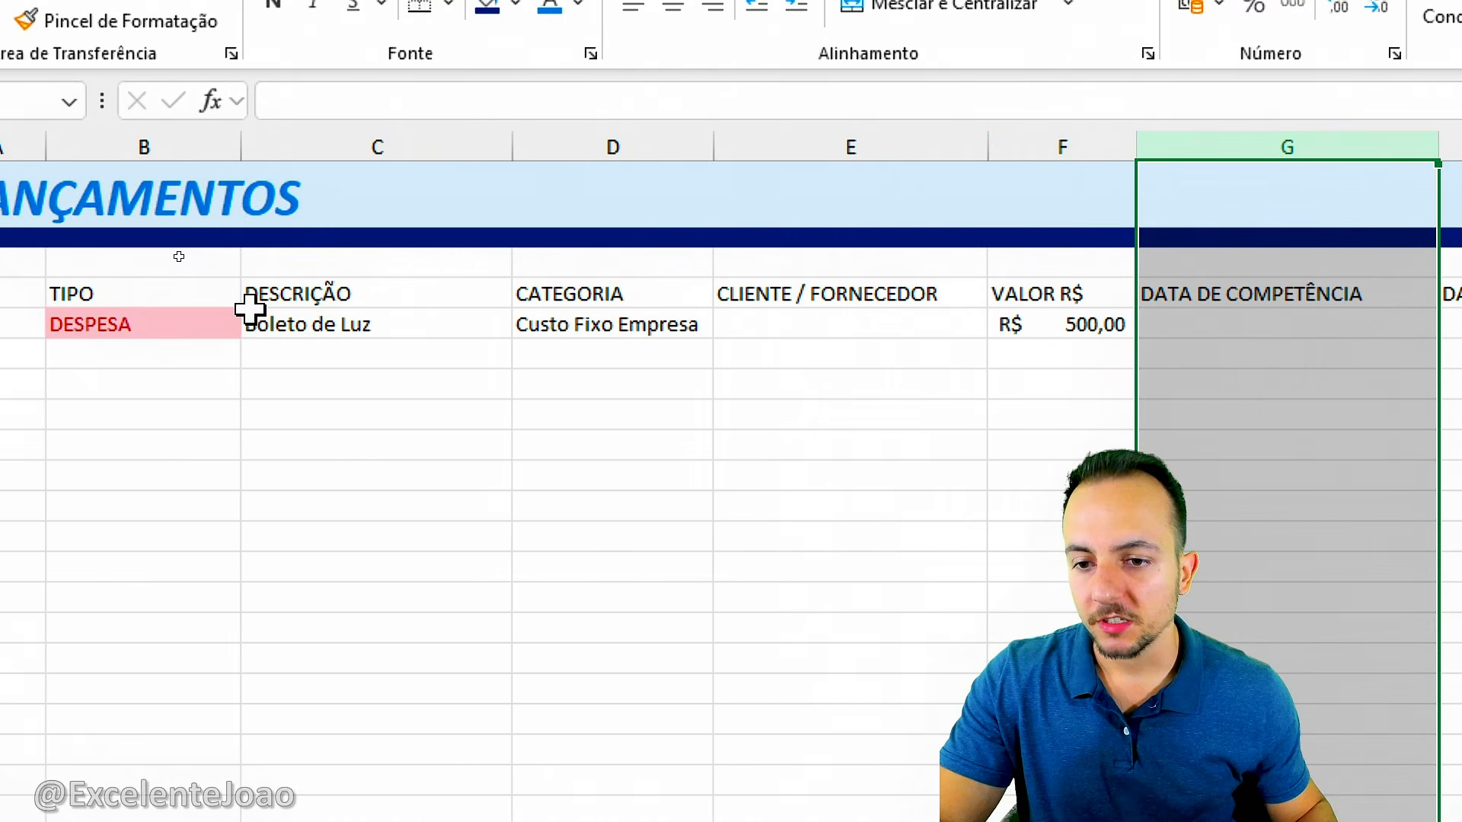
{"action": "left_click", "coordinate": [397, 326]}
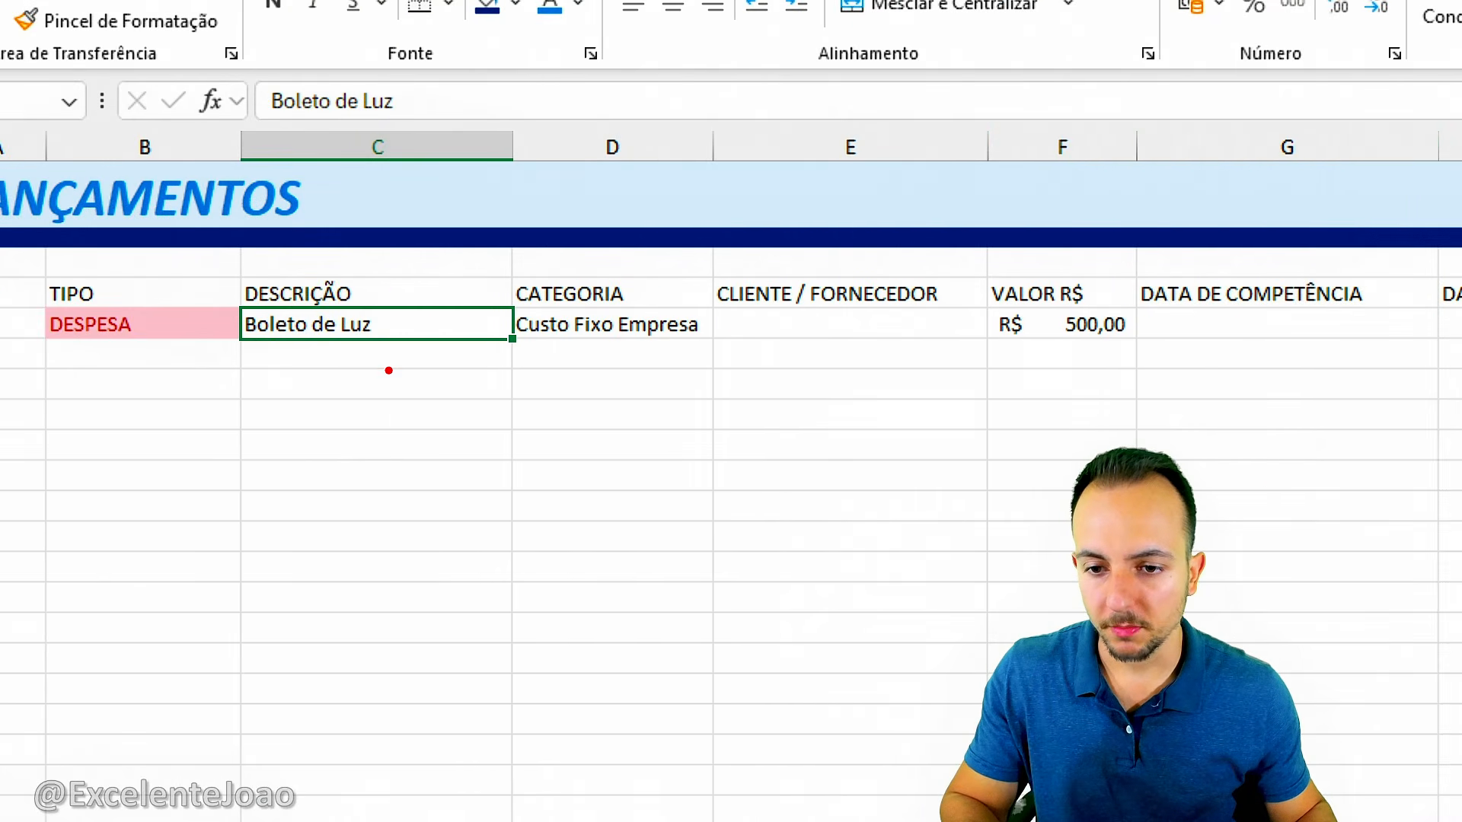
{"action": "mouse_move", "coordinate": [414, 447]}
{"action": "left_mouse_down"}
{"action": "mouse_move", "coordinate": [489, 533]}
{"action": "mouse_move", "coordinate": [380, 526]}
{"action": "left_mouse_up"}
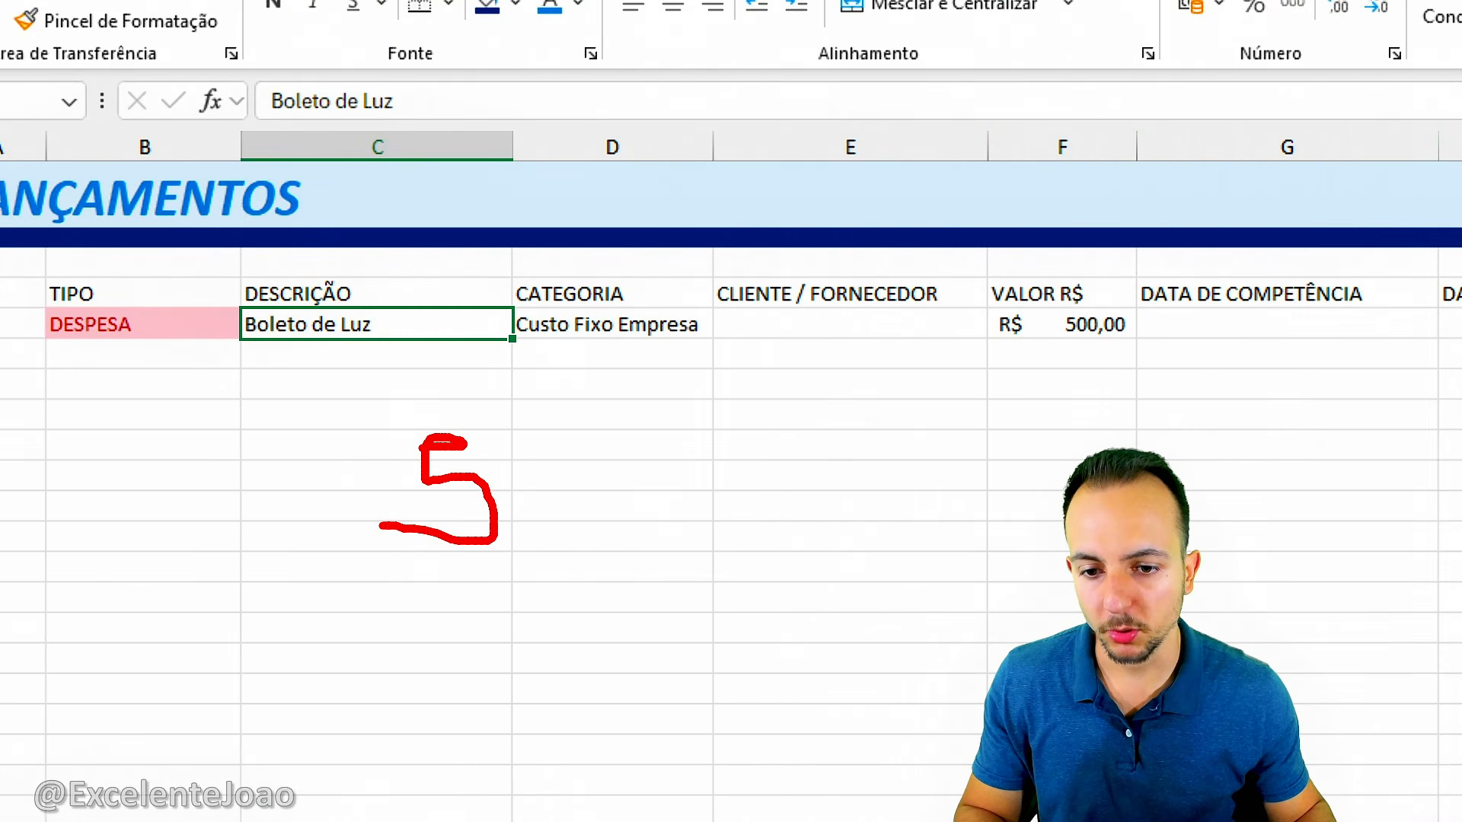
{"action": "mouse_move", "coordinate": [478, 581]}
{"action": "left_mouse_down"}
{"action": "mouse_move", "coordinate": [438, 697]}
{"action": "mouse_move", "coordinate": [438, 677]}
{"action": "left_mouse_up"}
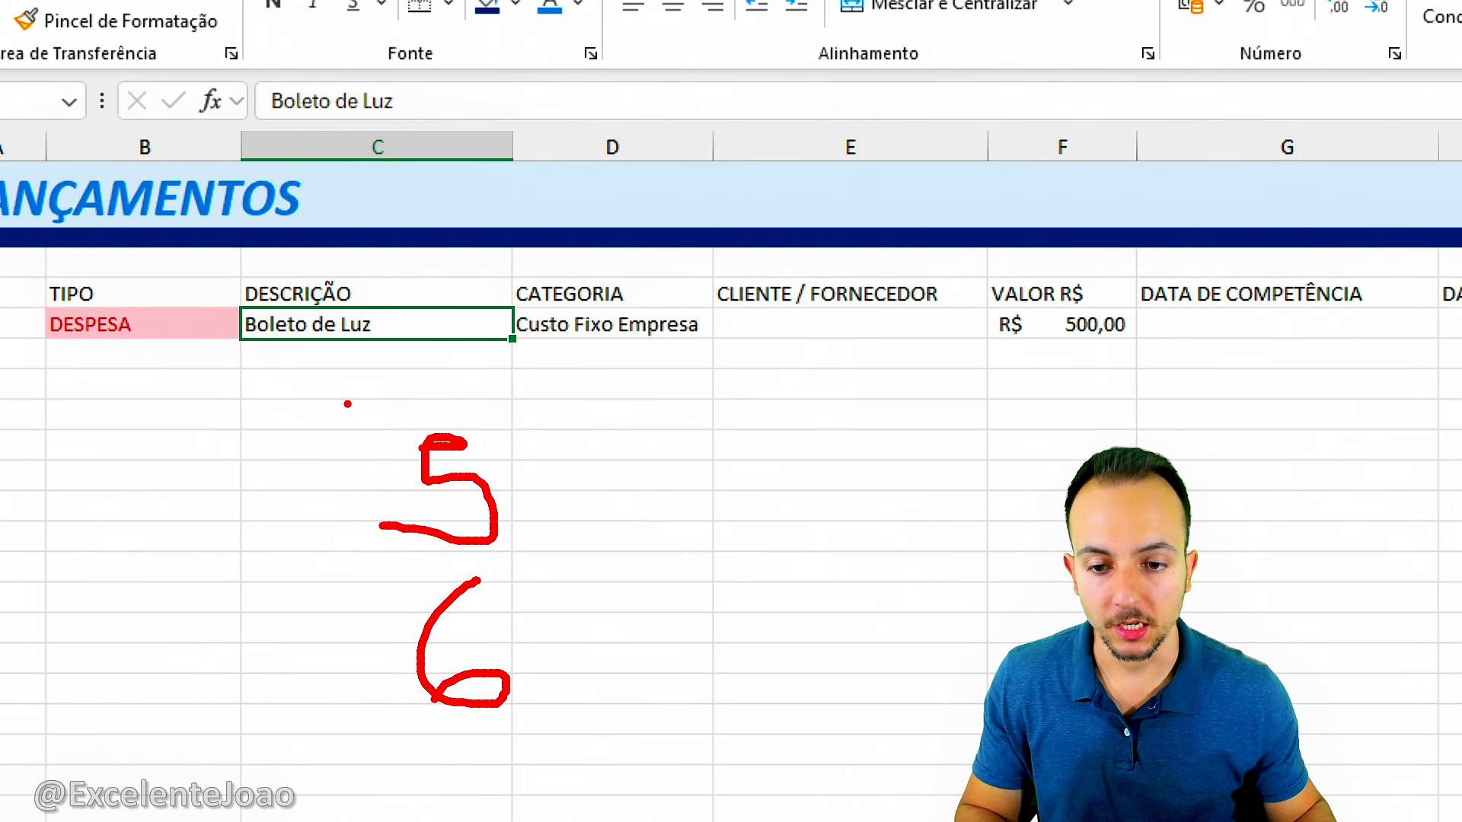
{"action": "left_click_drag", "start_coordinate": [344, 402], "coordinate": [540, 555]}
{"action": "left_click_drag", "start_coordinate": [568, 488], "coordinate": [653, 487]}
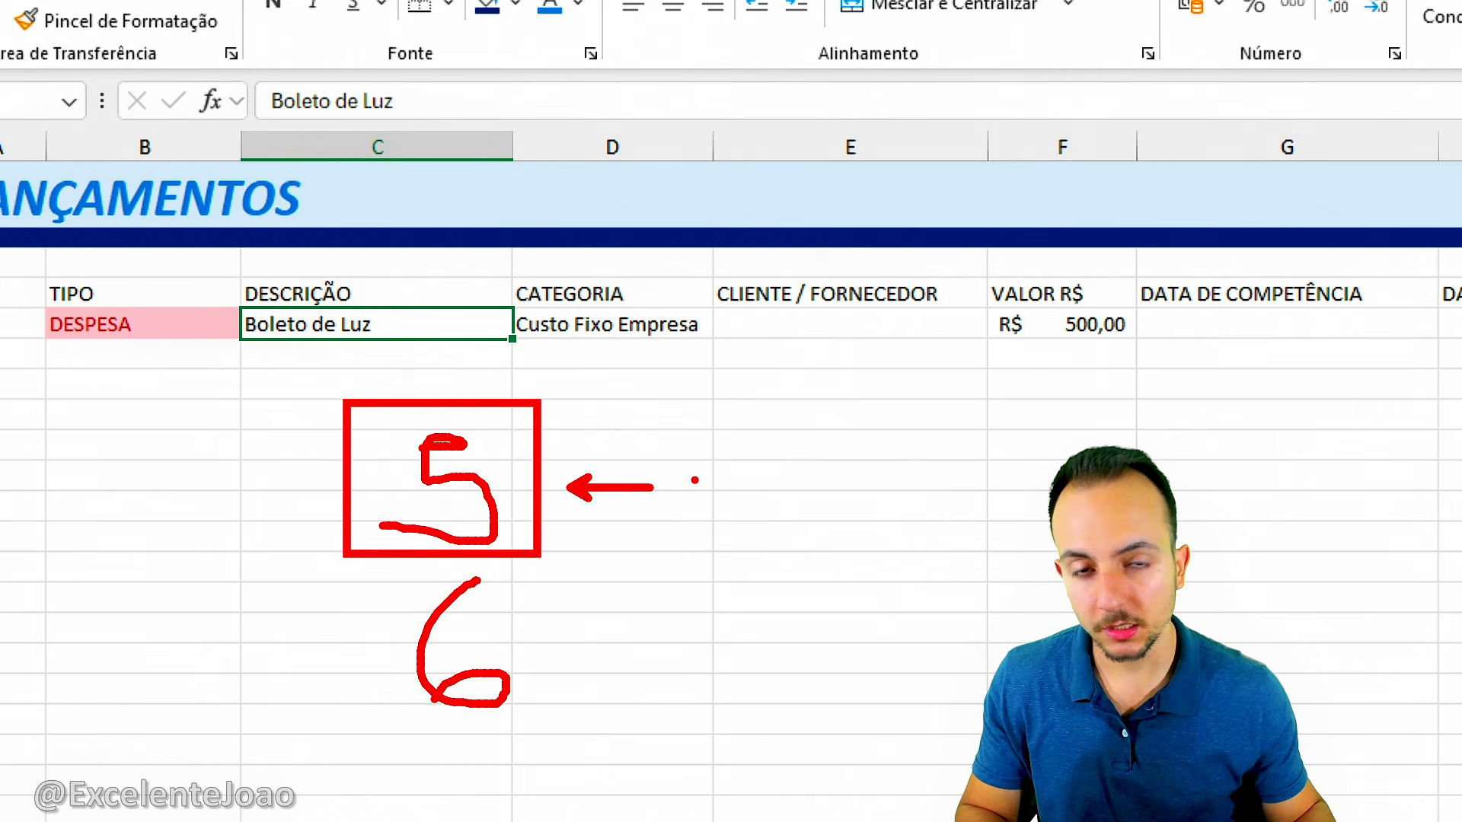
{"action": "left_click_drag", "start_coordinate": [329, 542], "coordinate": [562, 727]}
{"action": "left_click_drag", "start_coordinate": [586, 644], "coordinate": [716, 687]}
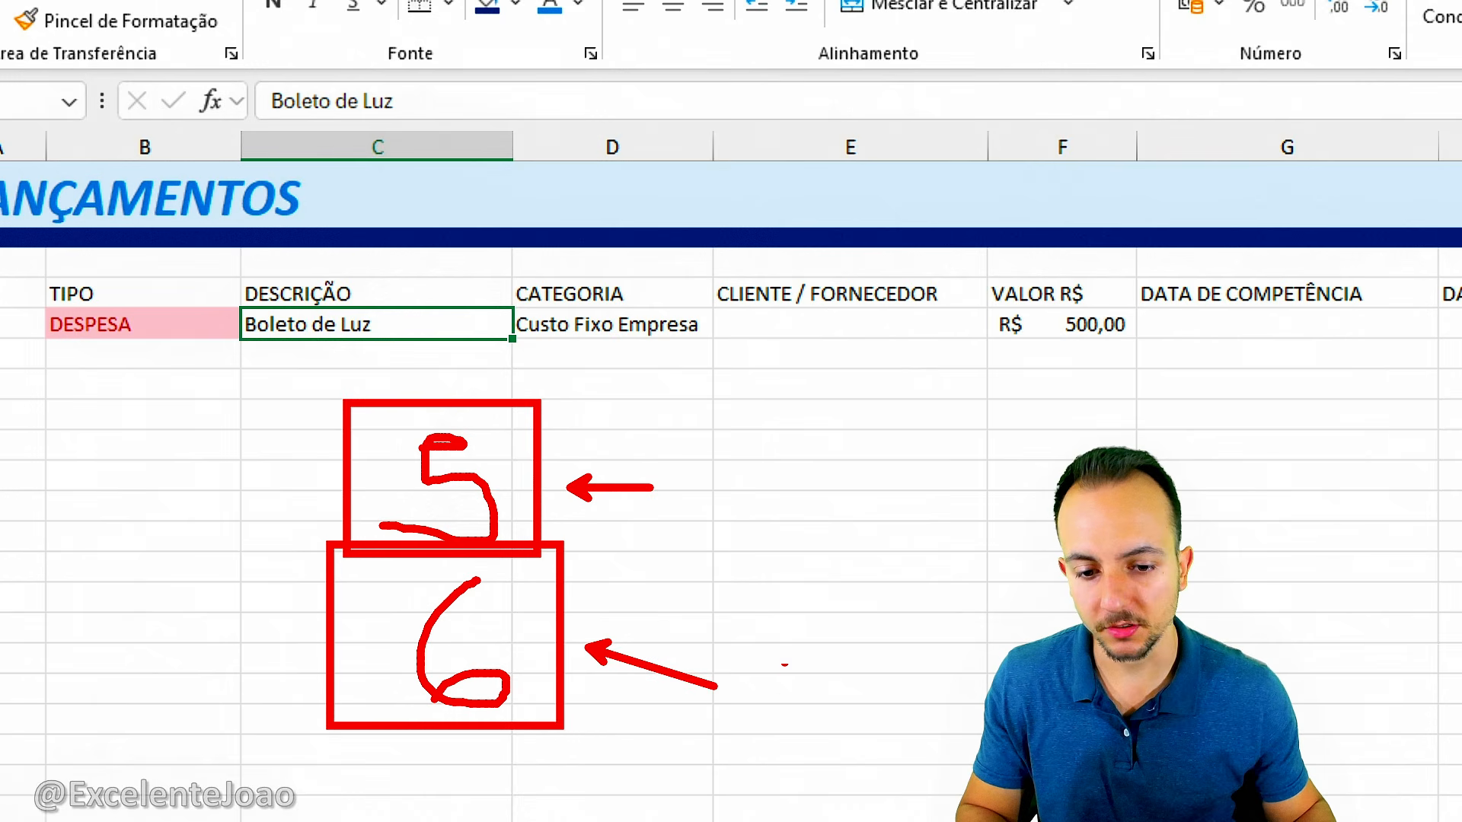
{"action": "key", "text": "Escape"}
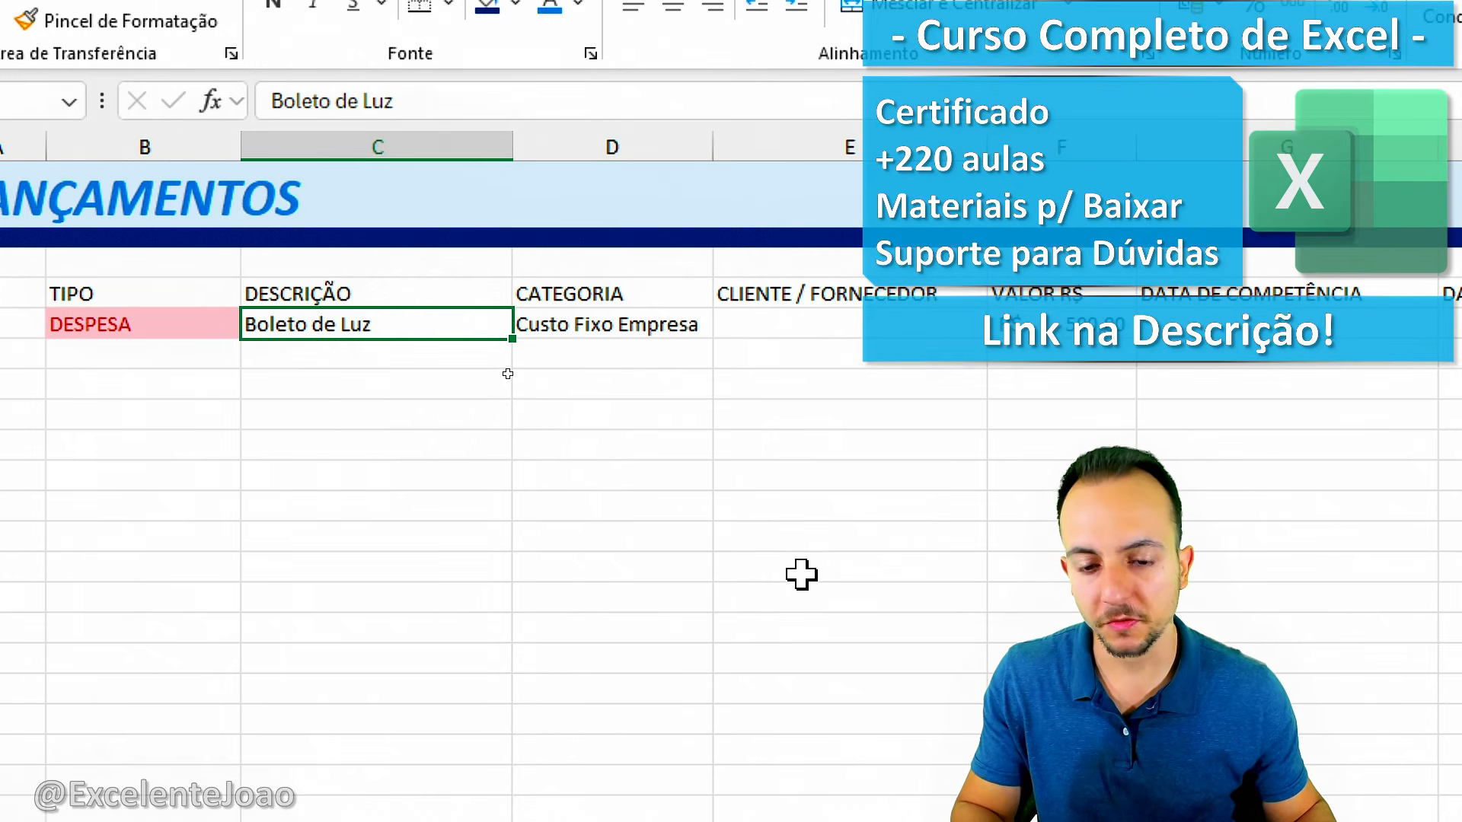
Step: Enter the note data efetiva in cell H3, above the DATA PAGAMENTO/RECEBIMENTO header
{"action": "scroll", "coordinate": [1318, 385], "scroll_direction": "right", "scroll_amount": 6}
{"action": "left_click", "coordinate": [759, 328]}
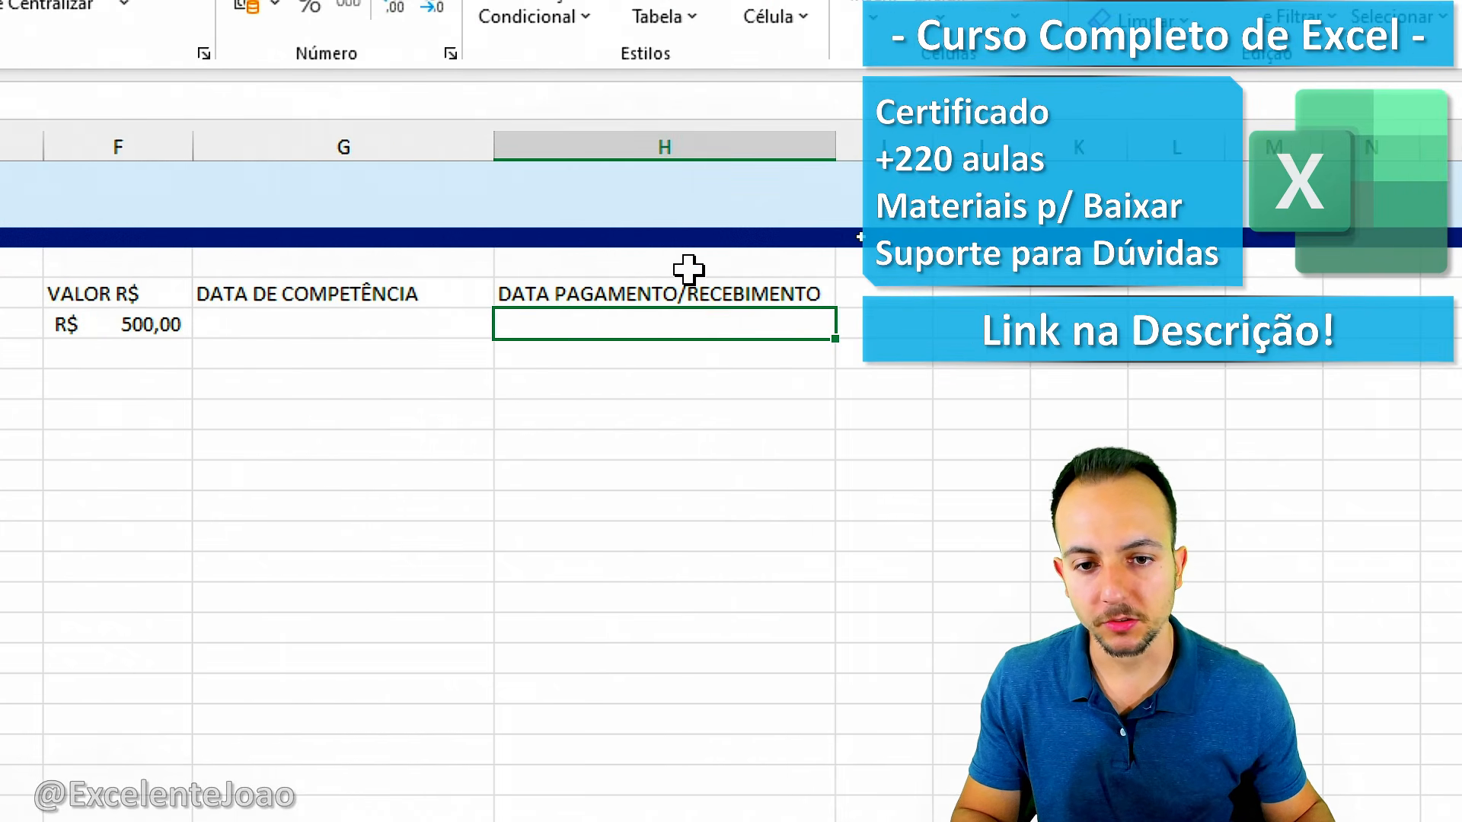
{"action": "left_click_drag", "start_coordinate": [688, 268], "coordinate": [631, 261]}
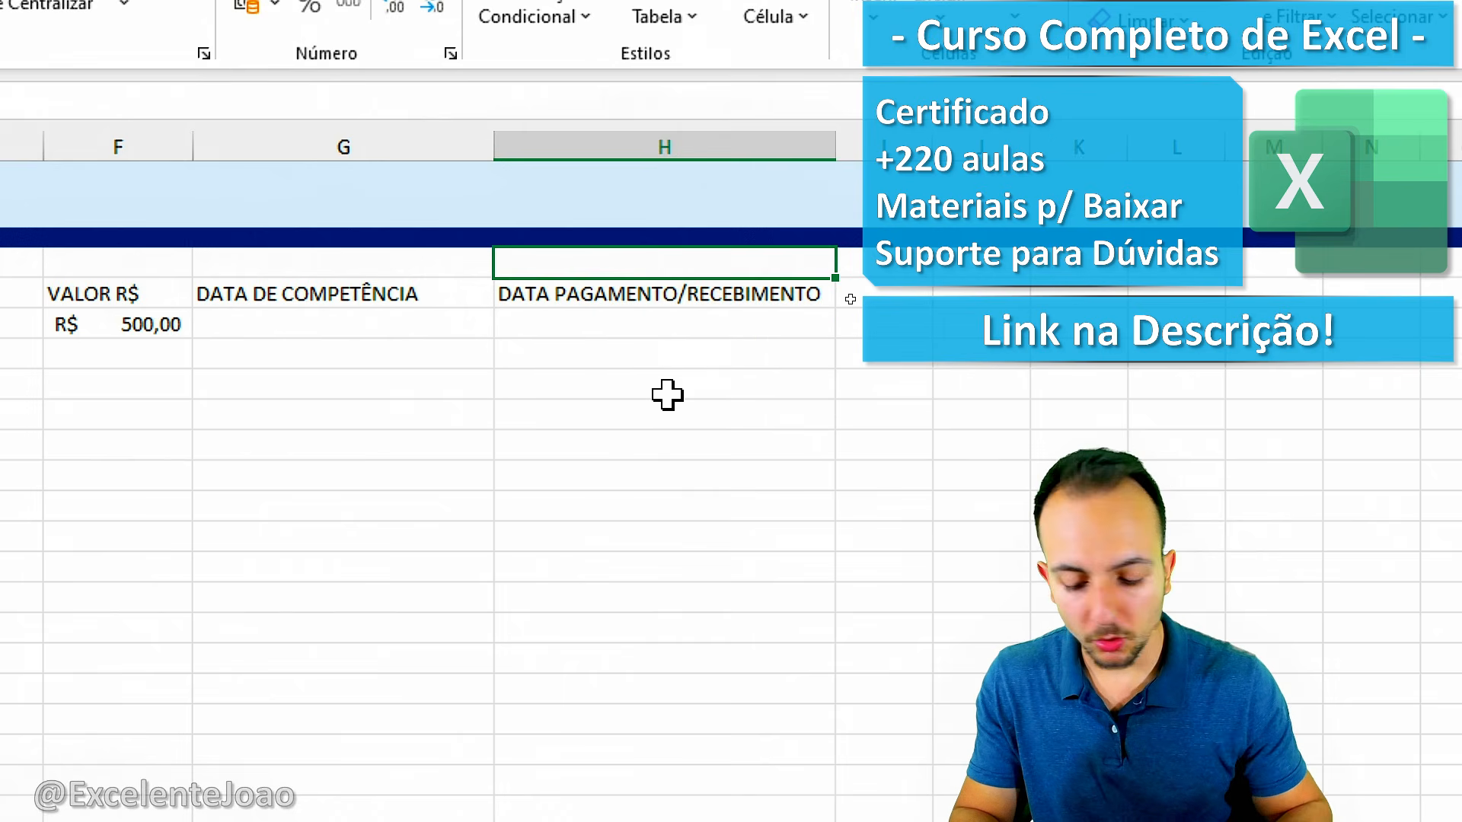
{"action": "type", "text": "data efetiva"}
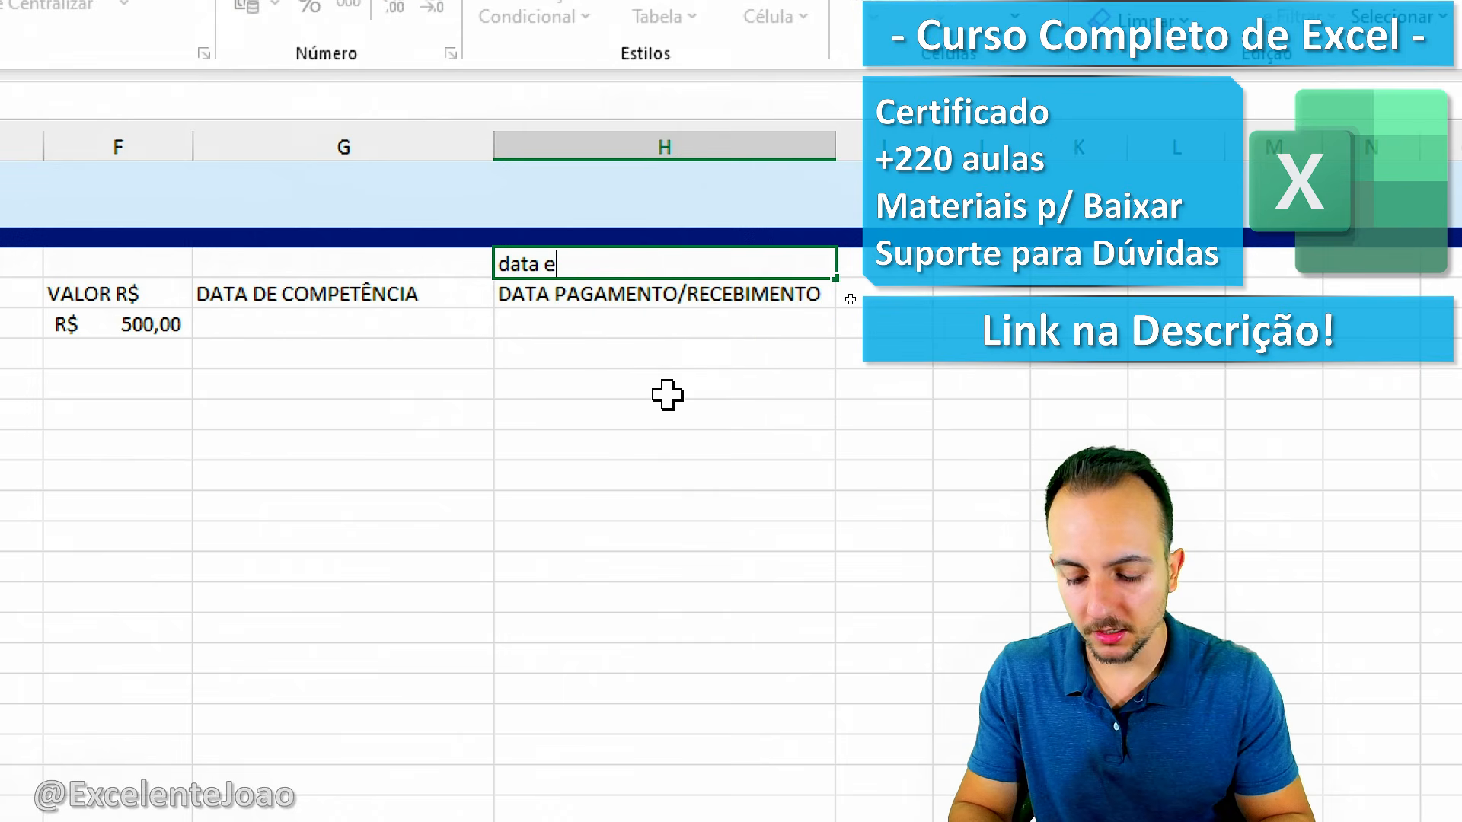
{"action": "key", "text": "Return"}
{"action": "key", "text": "Left"}
{"action": "key", "text": "Up"}
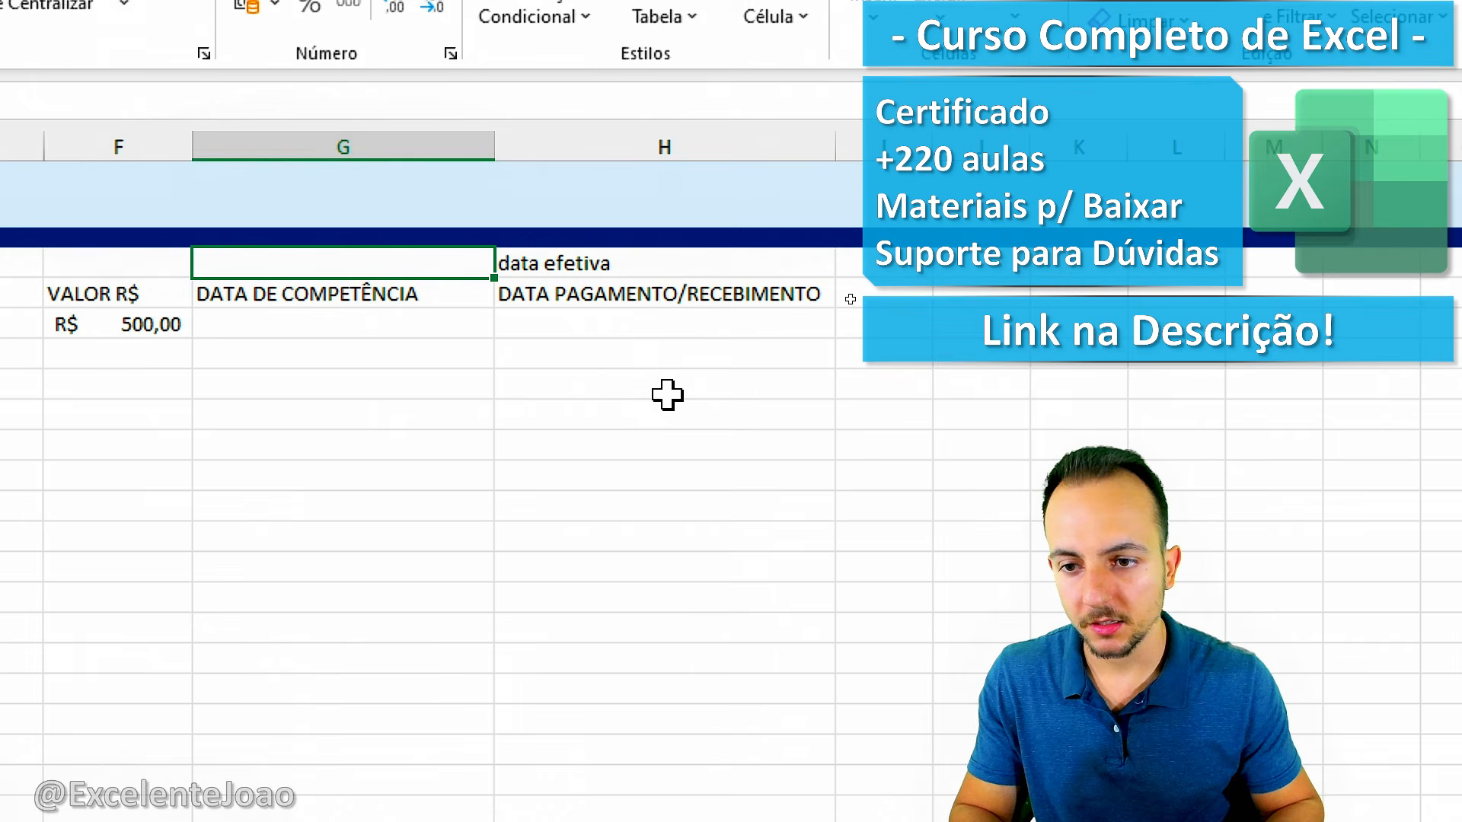
{"action": "type", "text": "data"}
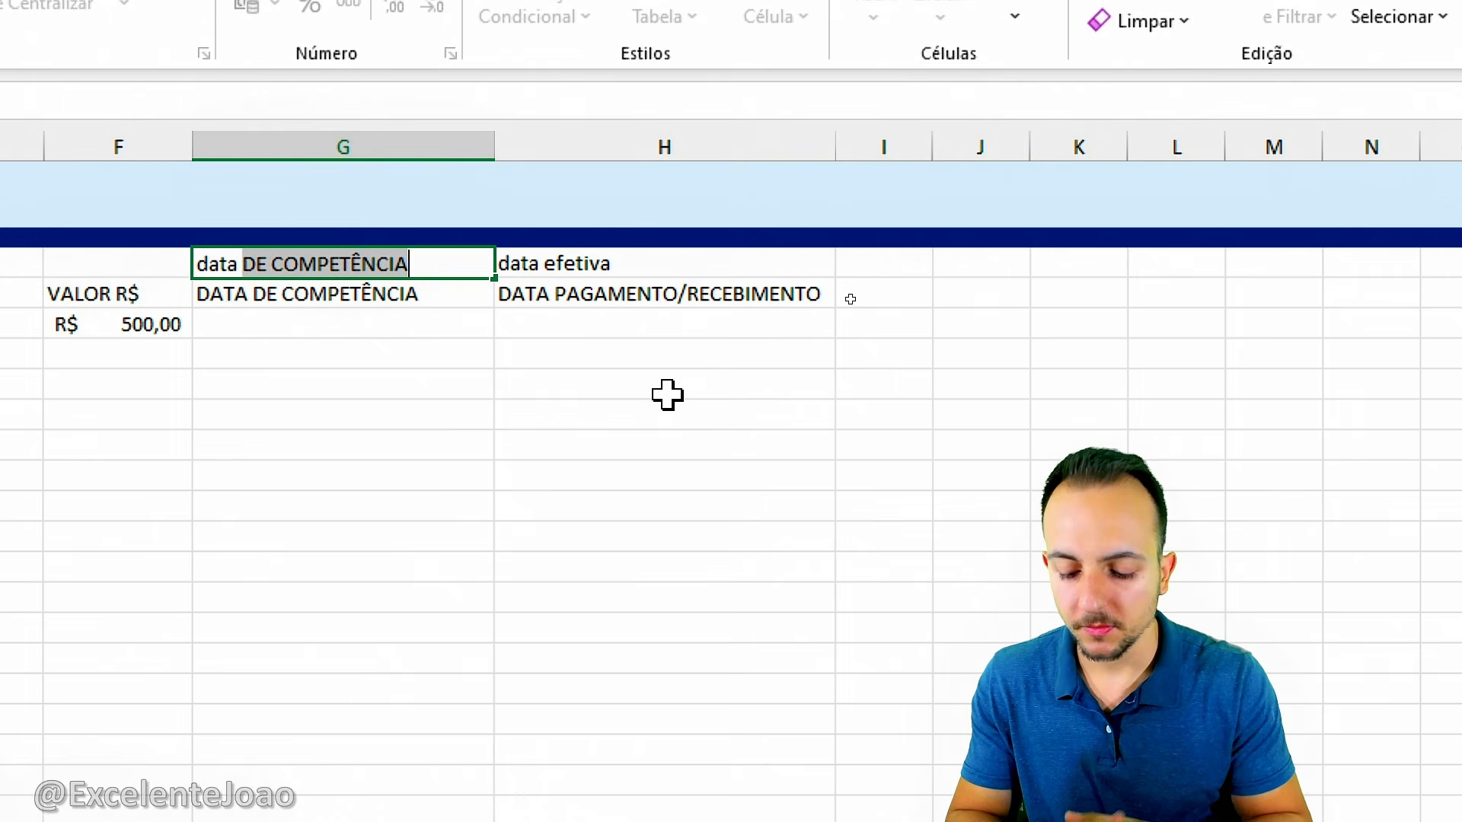
{"action": "type", "text": "a q"}
{"action": "key", "text": "BackSpace"}
{"action": "key", "text": "BackSpace"}
{"action": "key", "text": "BackSpace"}
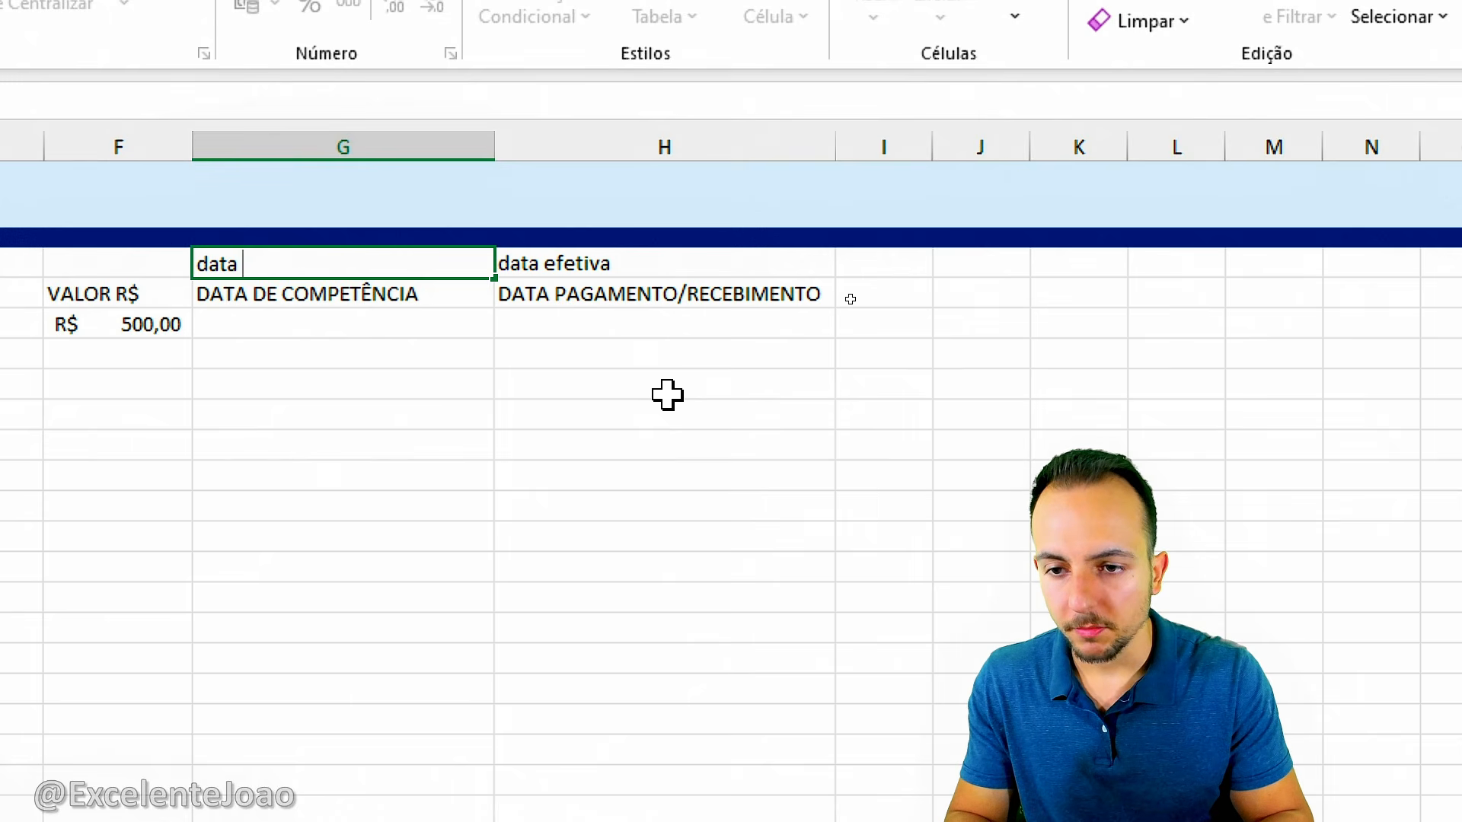
{"action": "type", "text": "oer"}
{"action": "key", "text": "BackSpace"}
{"action": "key", "text": "BackSpace"}
{"action": "key", "text": "BackSpace"}
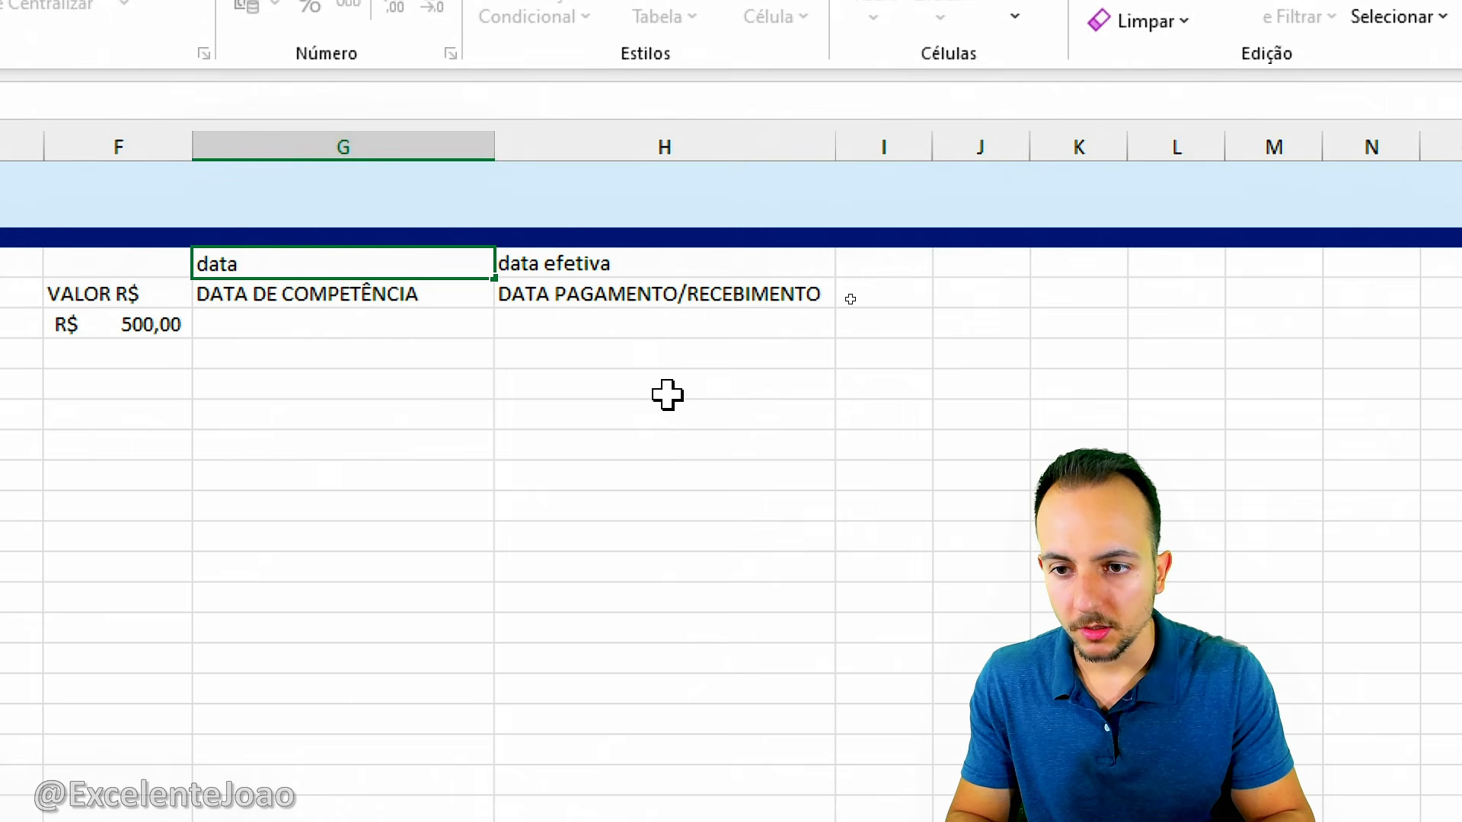
{"action": "type", "text": "de"}
{"action": "key", "text": "Escape"}
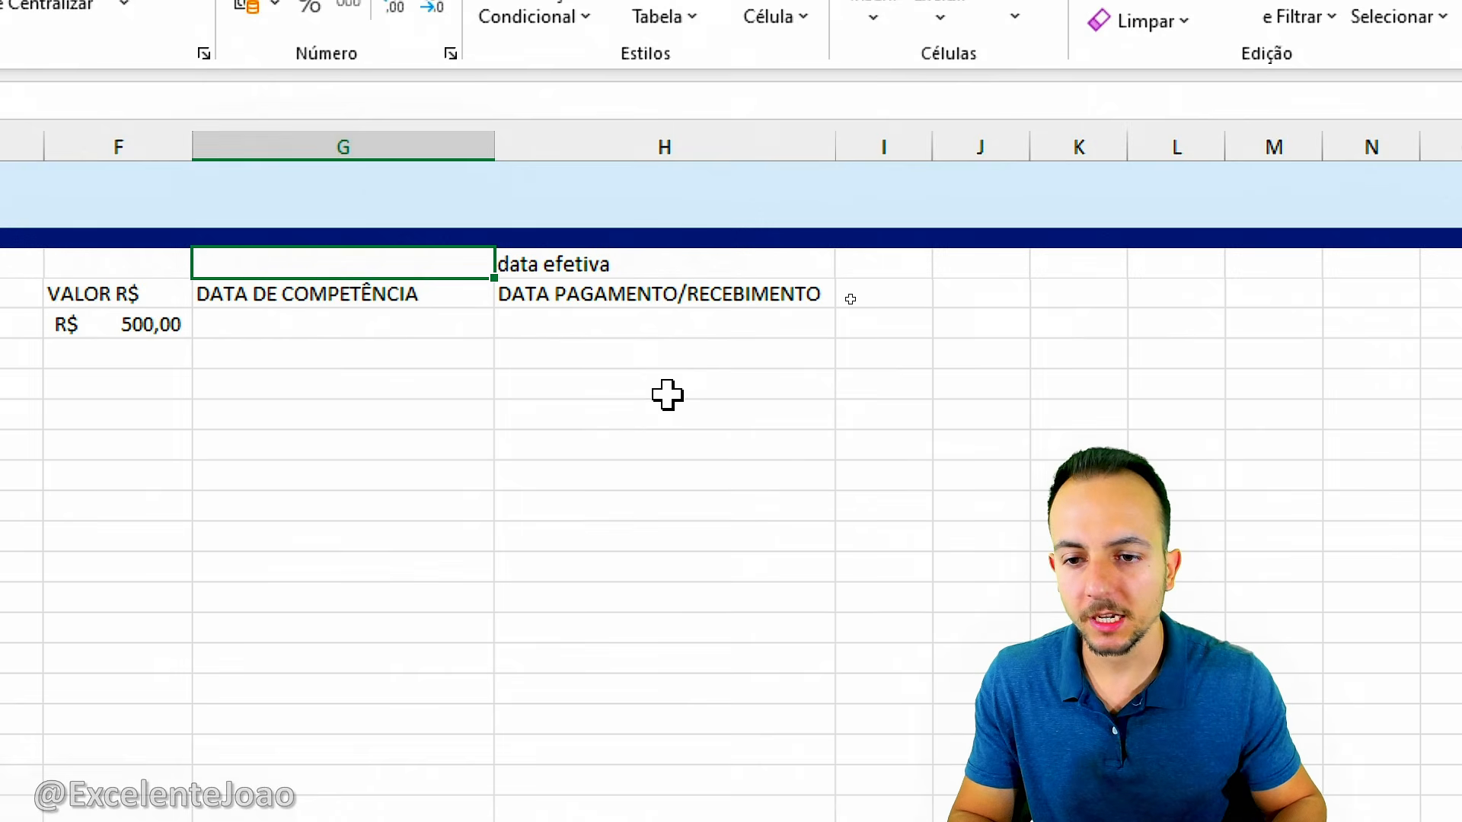
{"action": "left_click", "coordinate": [449, 364]}
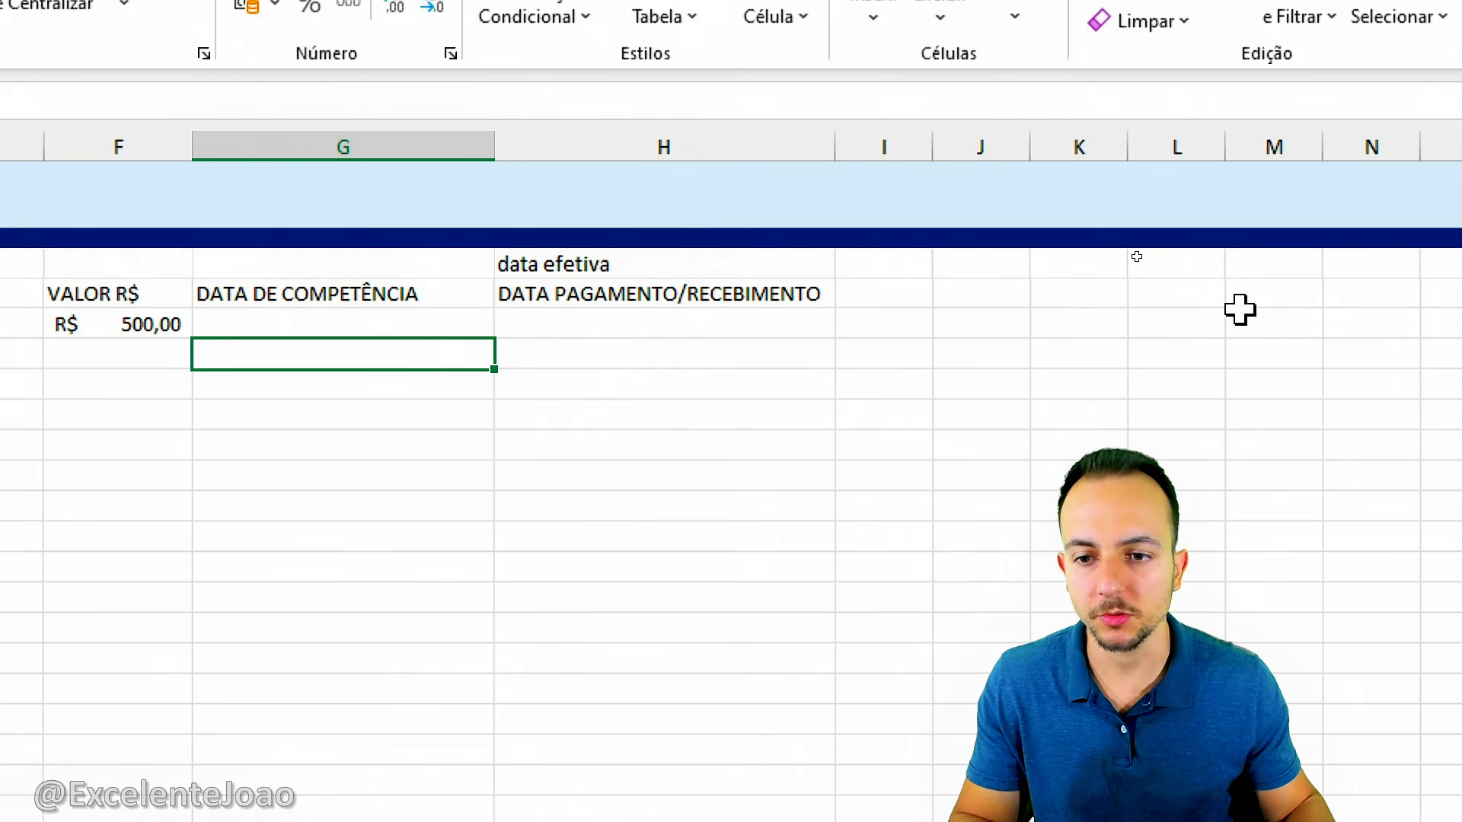
Step: Enter the column header FORMA PAGAMENTO in cell I4 and autofit column I to it
{"action": "scroll", "coordinate": [1240, 309], "scroll_direction": "right", "scroll_amount": 3}
{"action": "left_click", "coordinate": [533, 293]}
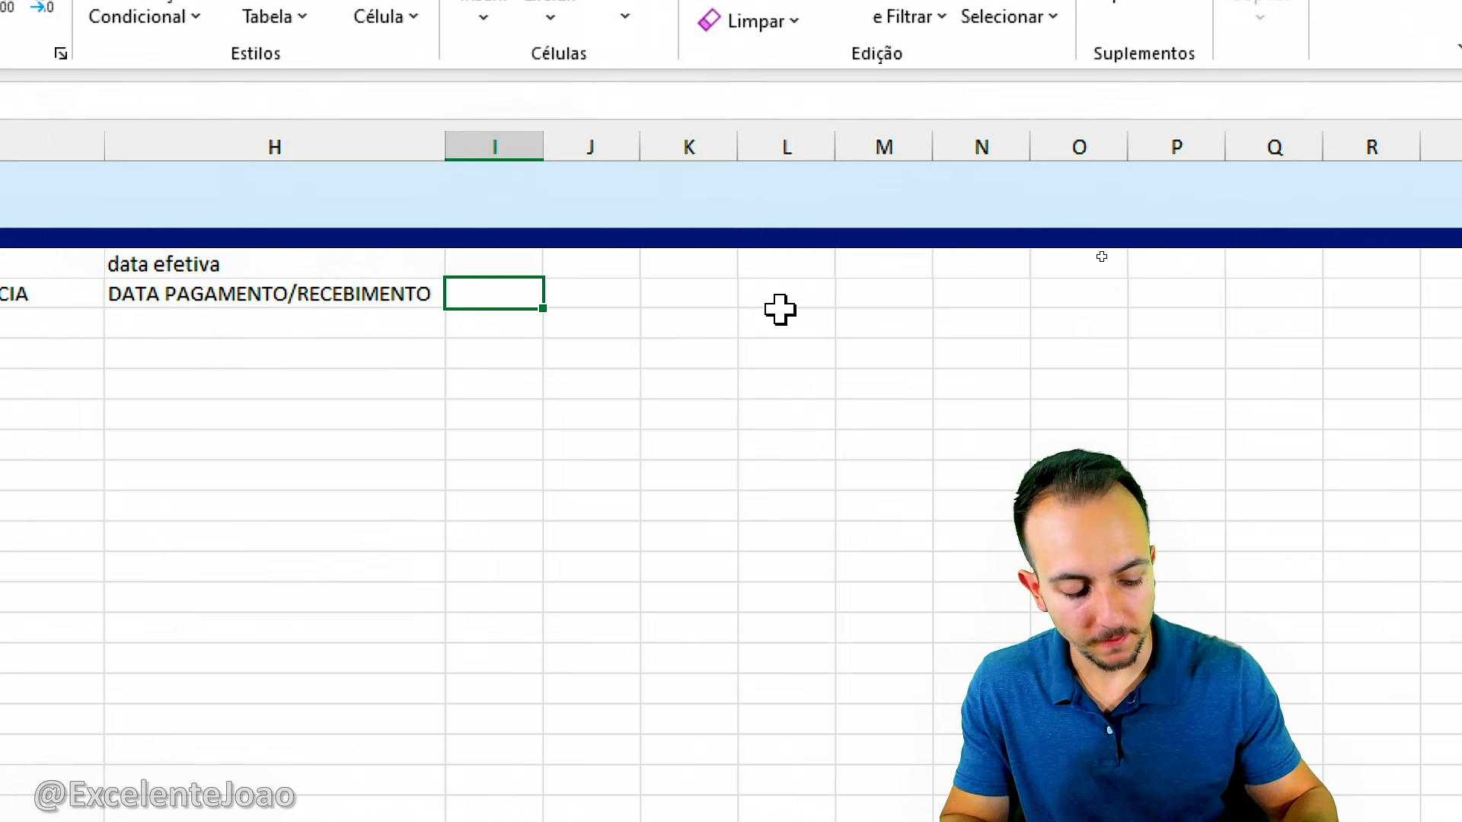
{"action": "type", "text": "OF"}
{"action": "key", "text": "BackSpace"}
{"action": "key", "text": "BackSpace"}
{"action": "type", "text": "FORMA"}
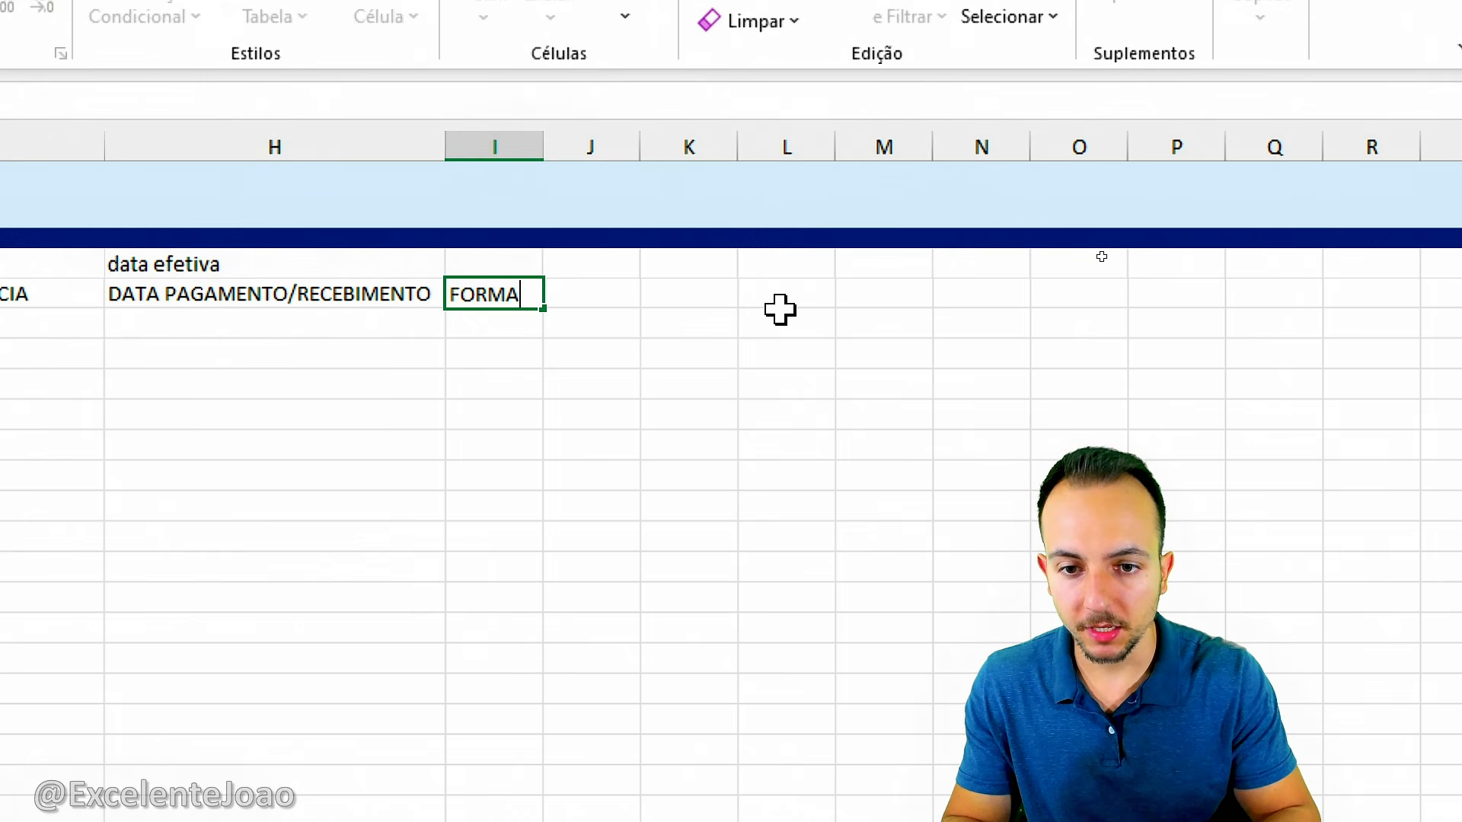
{"action": "type", "text": " PAGAMENTO"}
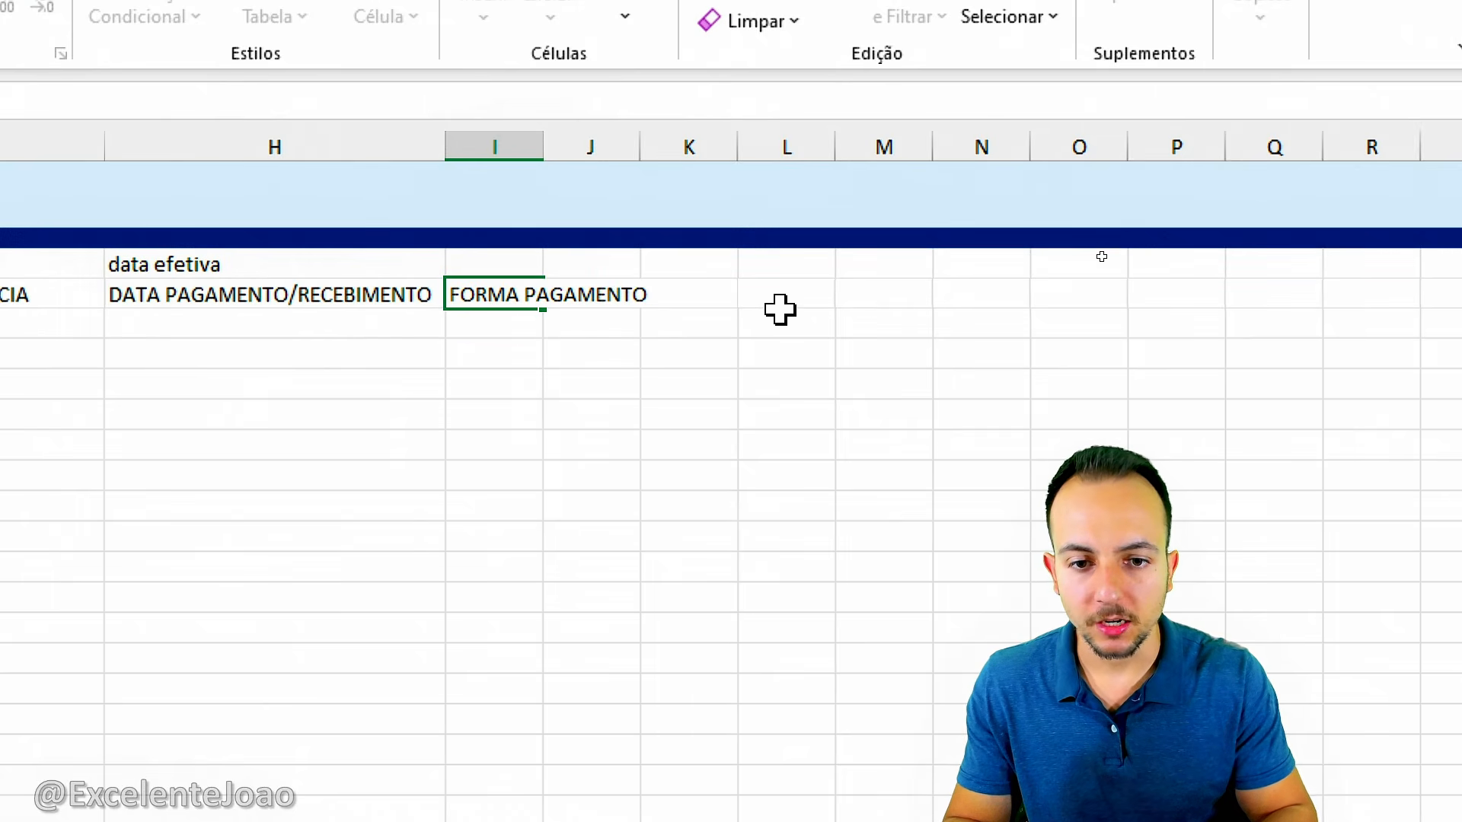
{"action": "key", "text": "Return"}
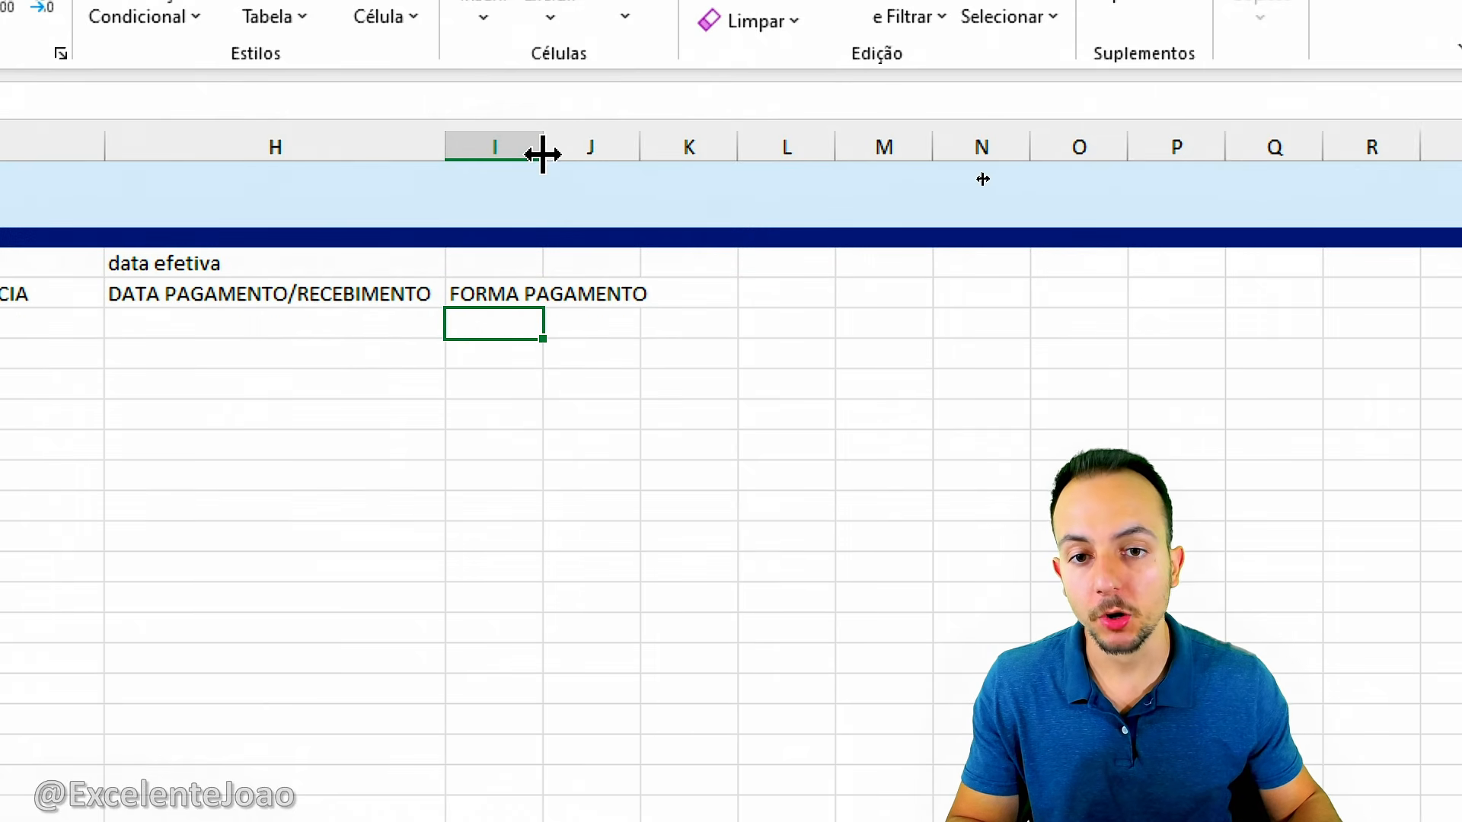
{"action": "double_click", "coordinate": [543, 147]}
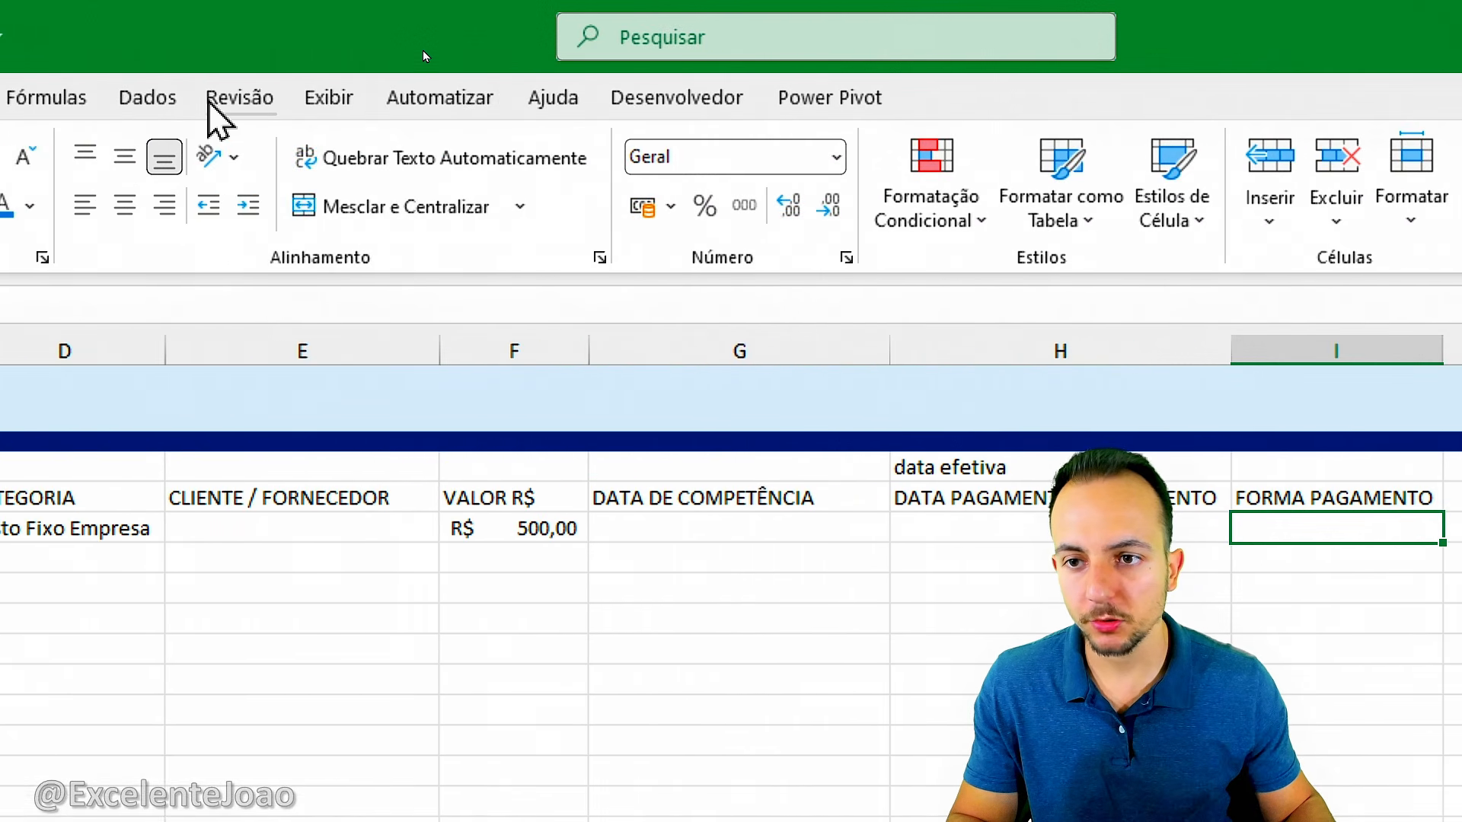
Step: Add a list data validation to cell I5 with the options DINHEIRO, BOLETO, DÉBITO, CRÉDITO, PIX and TRANSFERÊNCIA
{"action": "left_click", "coordinate": [168, 96]}
{"action": "left_click", "coordinate": [1455, 175]}
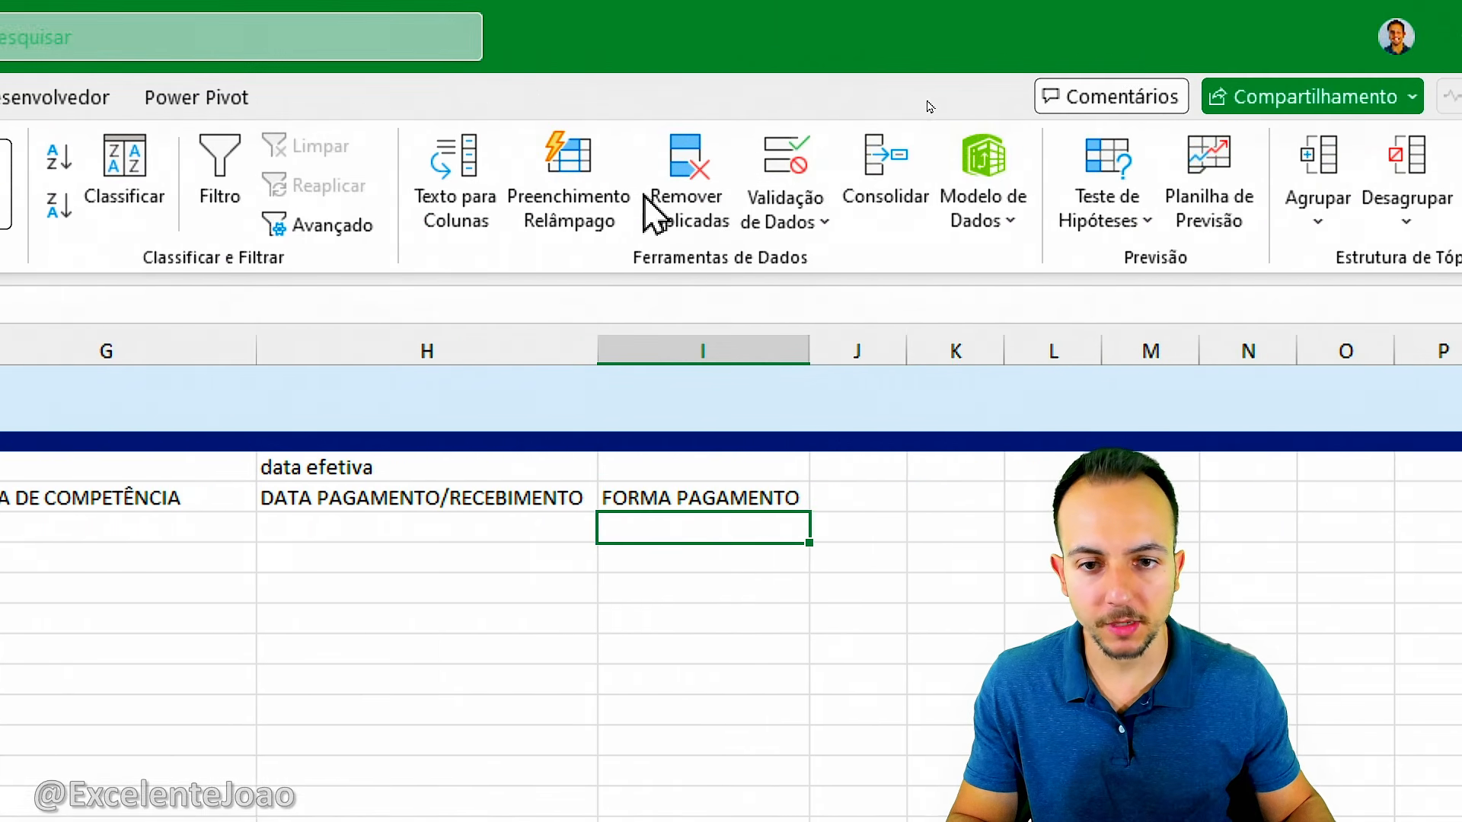
{"action": "left_click_drag", "start_coordinate": [194, 170], "coordinate": [1065, 209]}
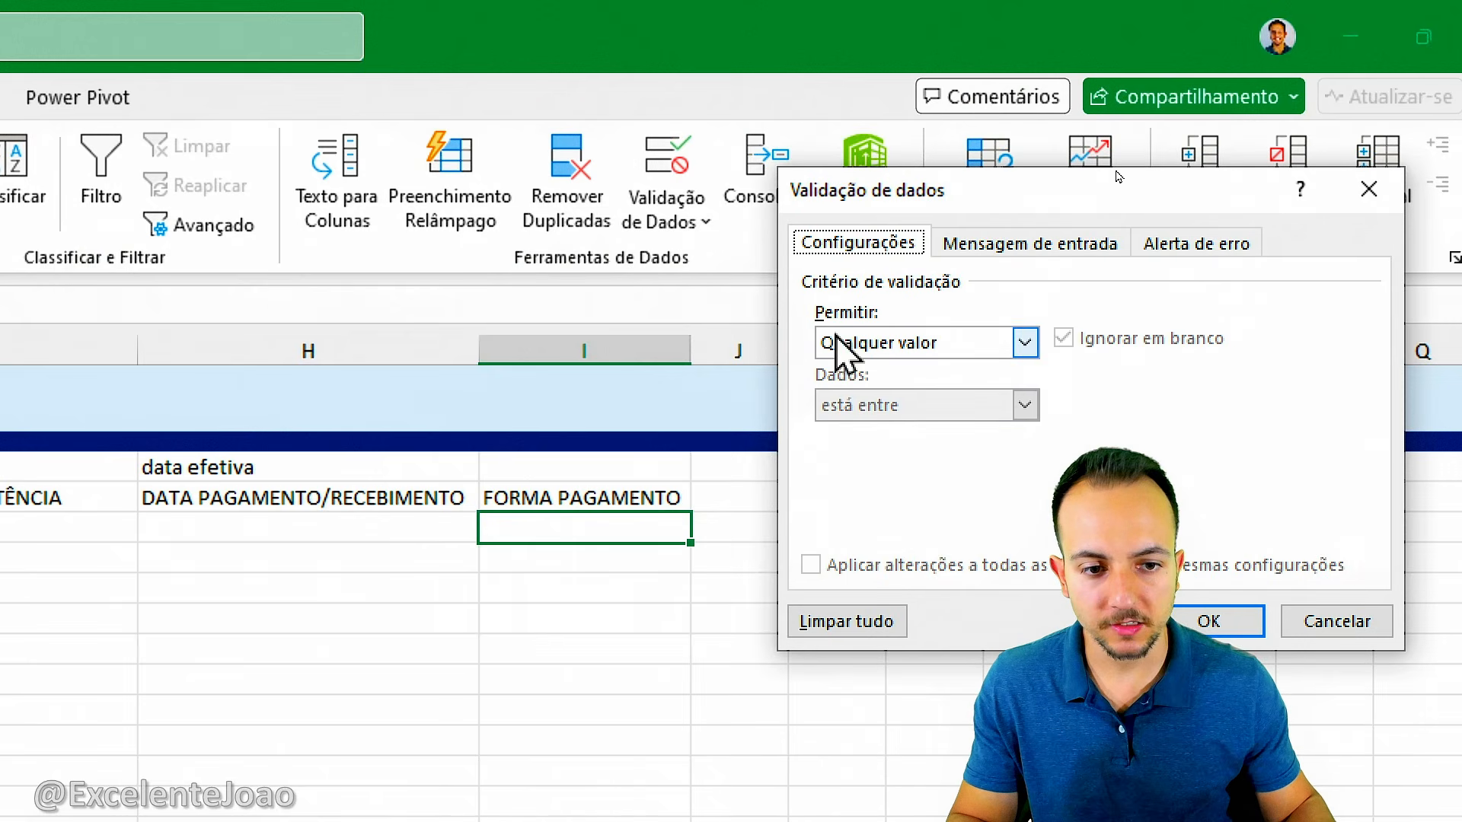
{"action": "left_click", "coordinate": [843, 344]}
{"action": "left_click", "coordinate": [834, 431]}
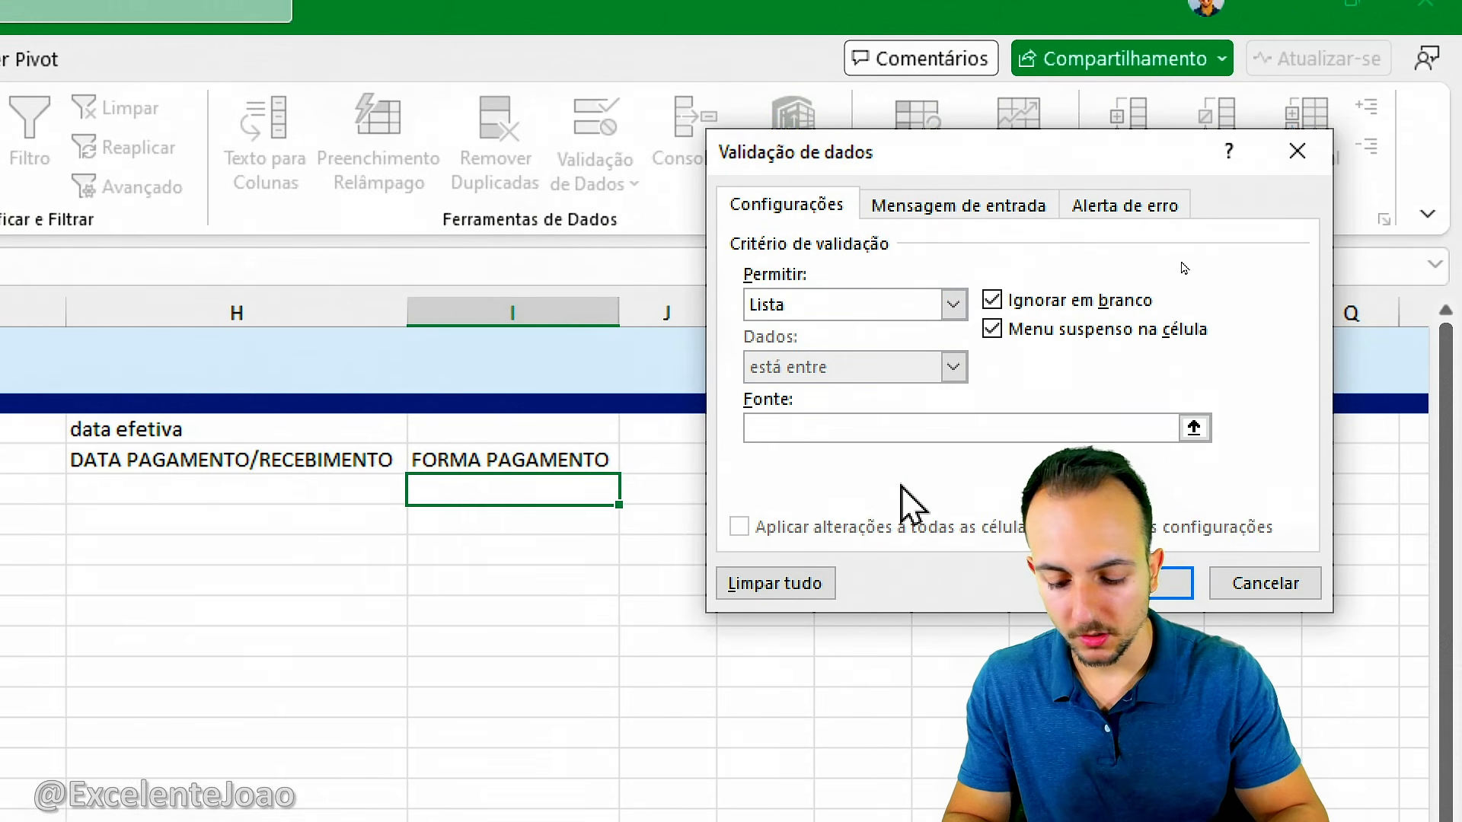
{"action": "type", "text": "DINHEIRO"}
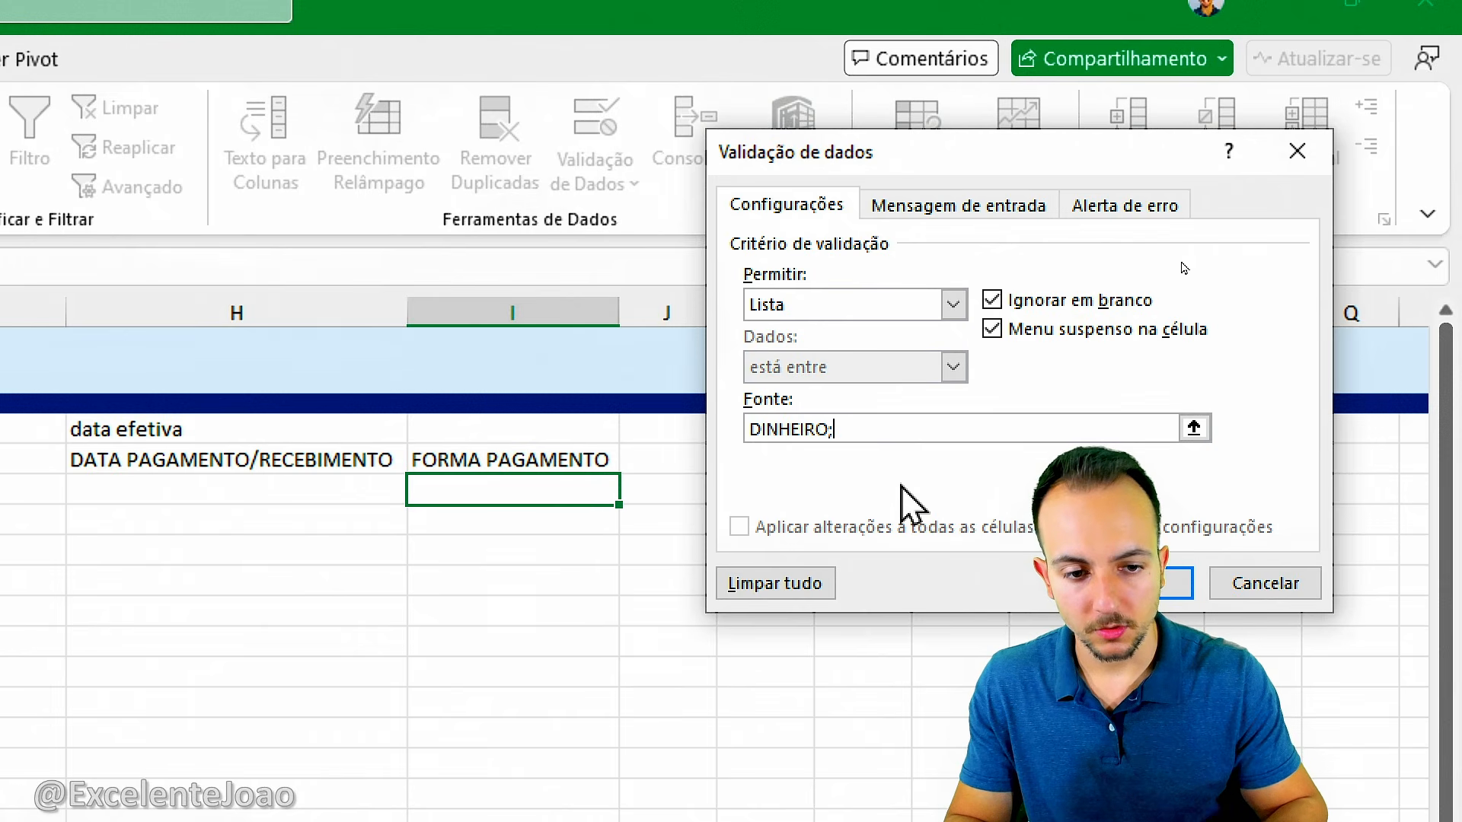
{"action": "type", "text": ";BOLETO"}
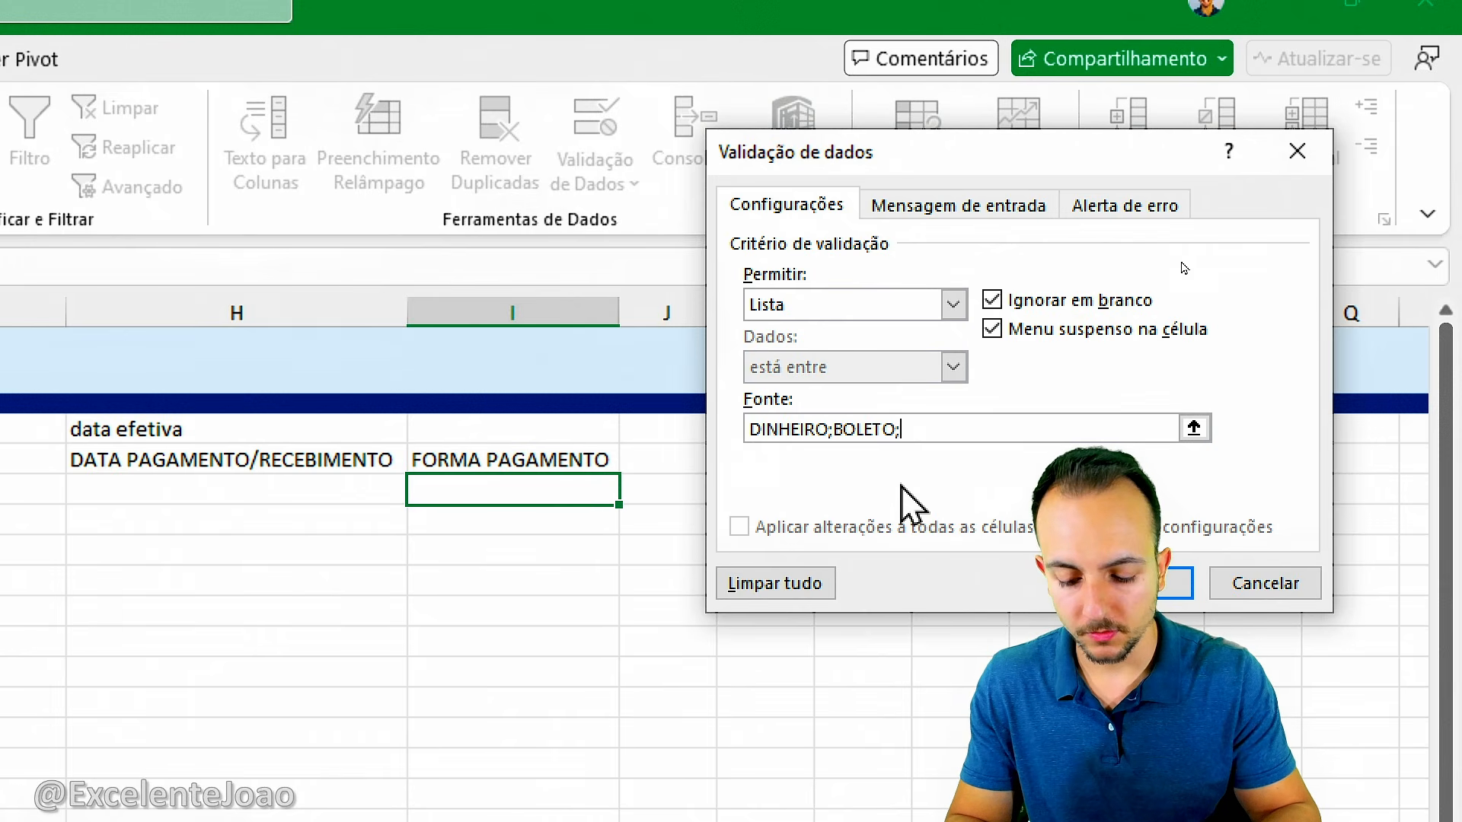
{"action": "type", "text": ";DÉBITO"}
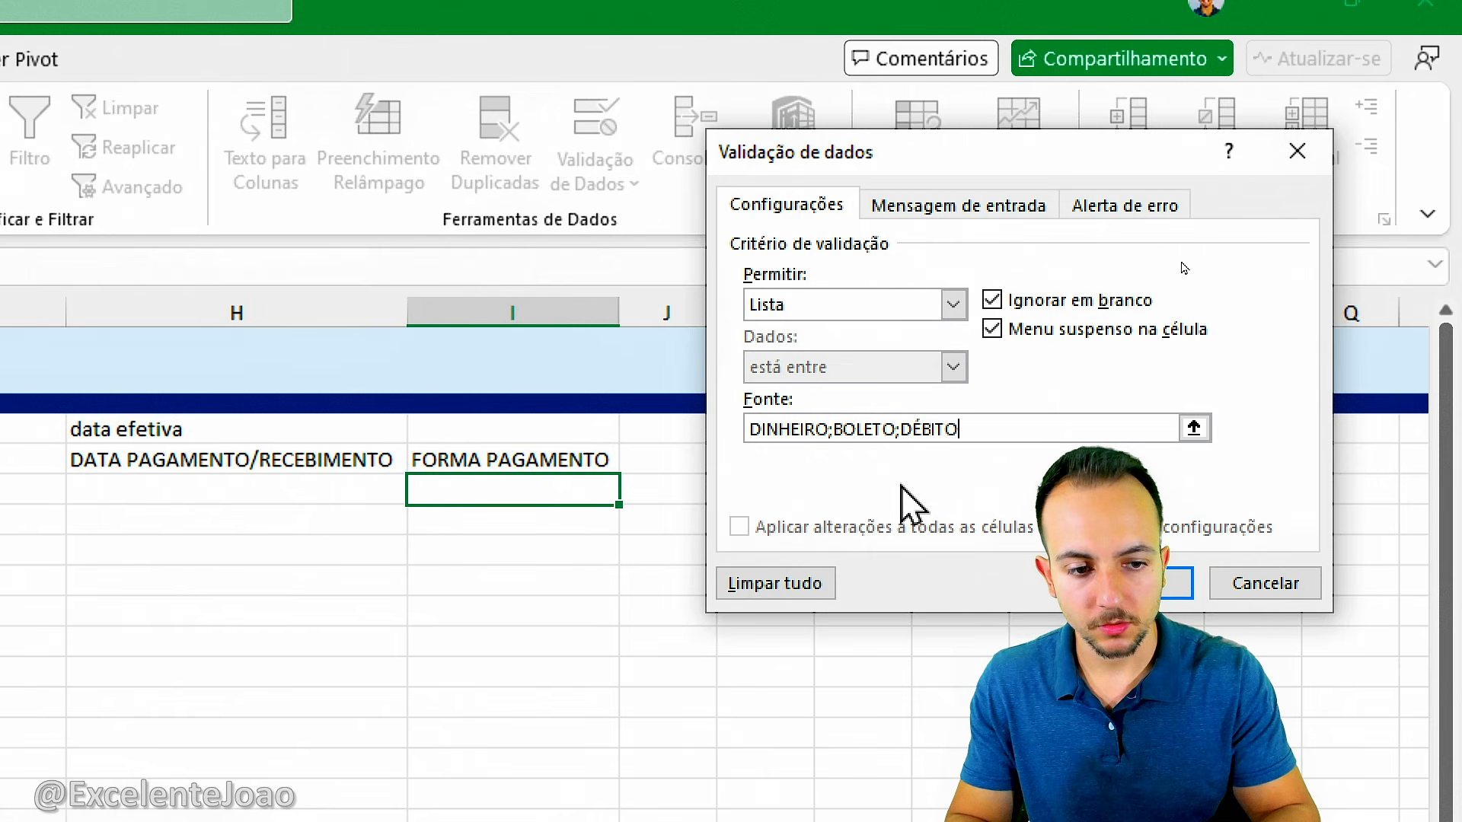
{"action": "type", "text": ";CRÉDITO;PIX;TRANSF"}
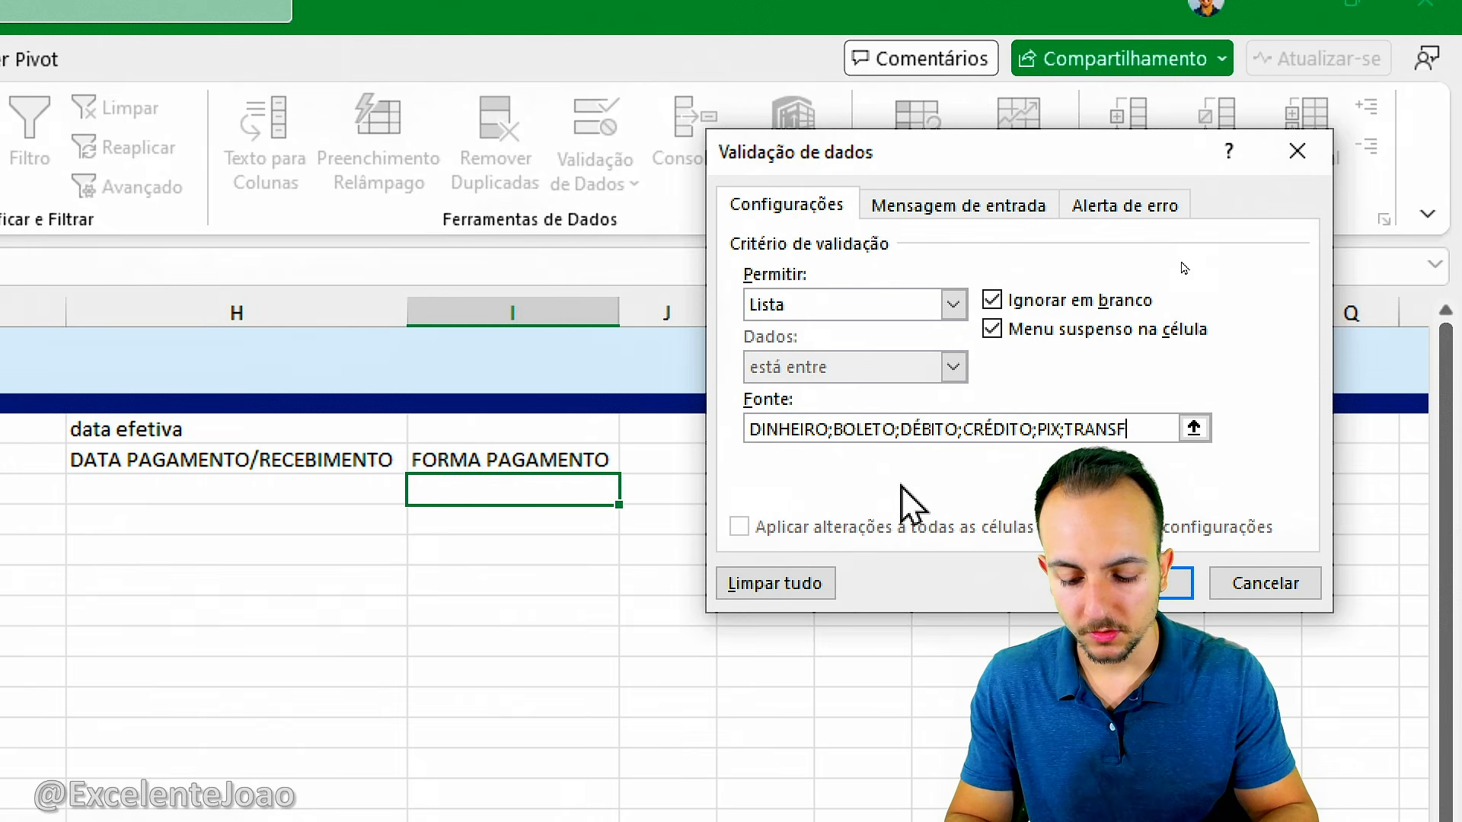
{"action": "type", "text": "CIA"}
{"action": "key", "text": "Return"}
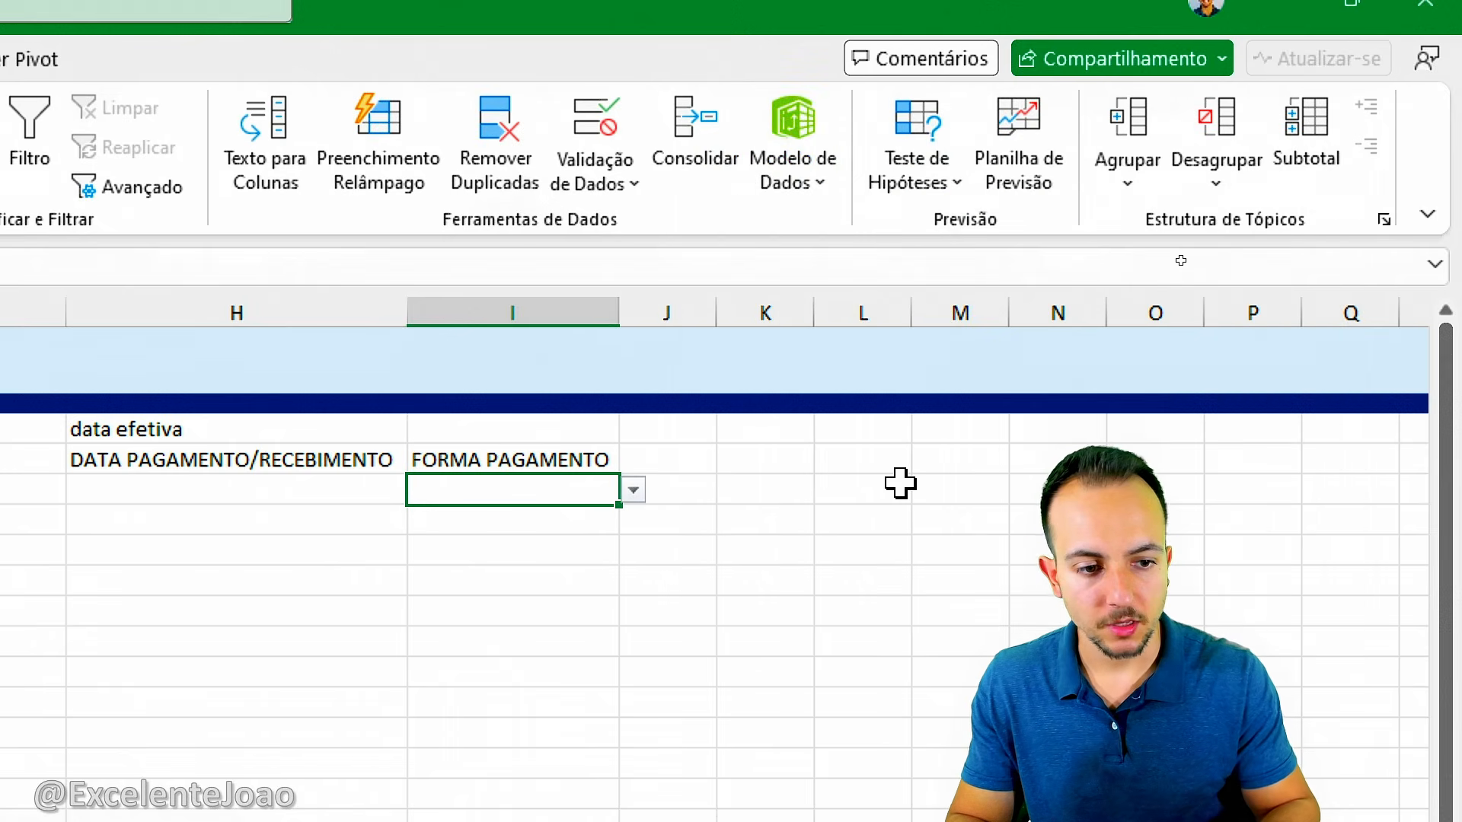
Step: Try the payment option DINHEIRO in cell I5, and settle on BOLETO from its list
{"action": "left_click", "coordinate": [633, 490]}
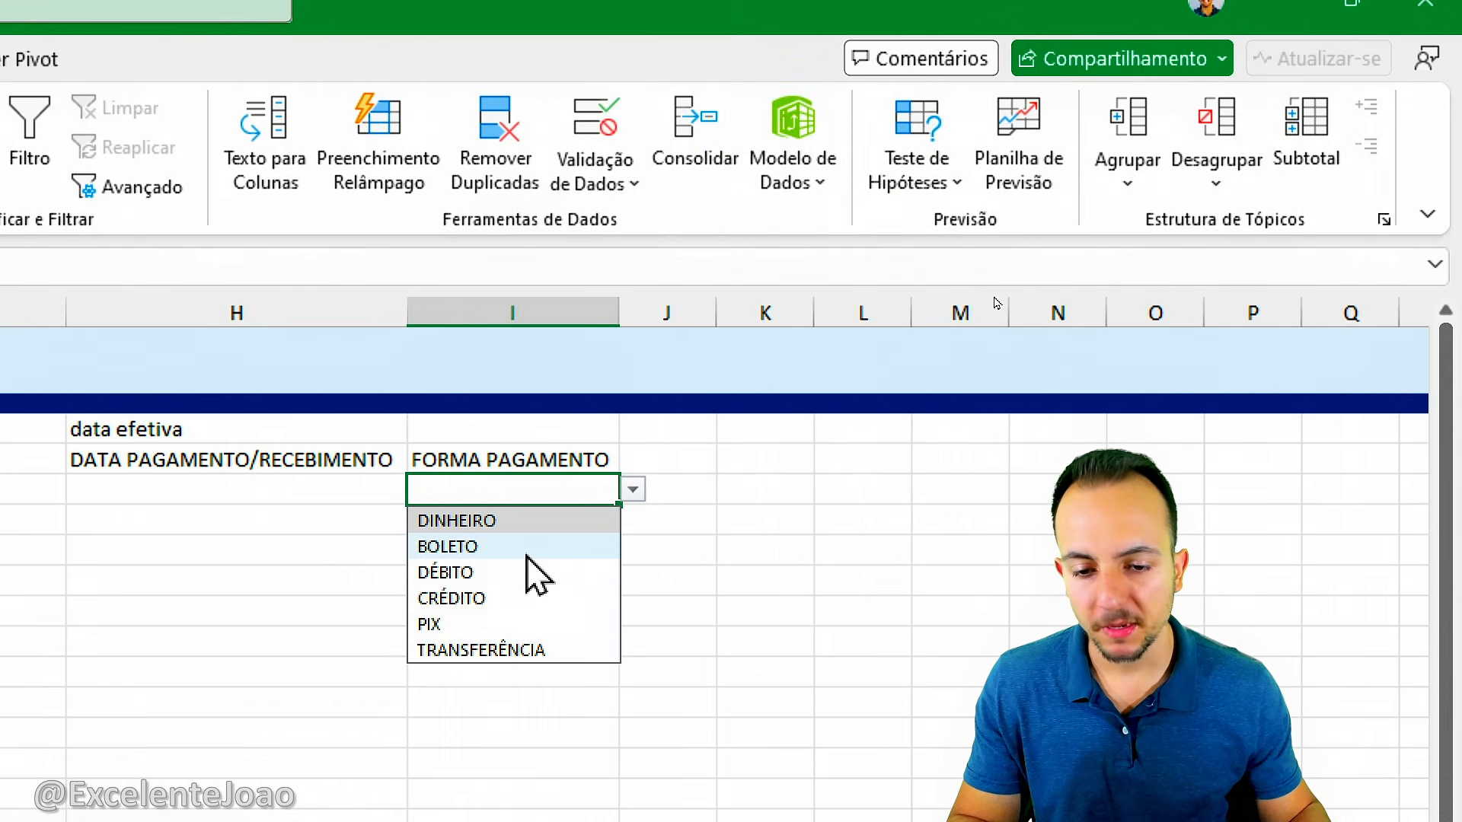
{"action": "left_click", "coordinate": [533, 524]}
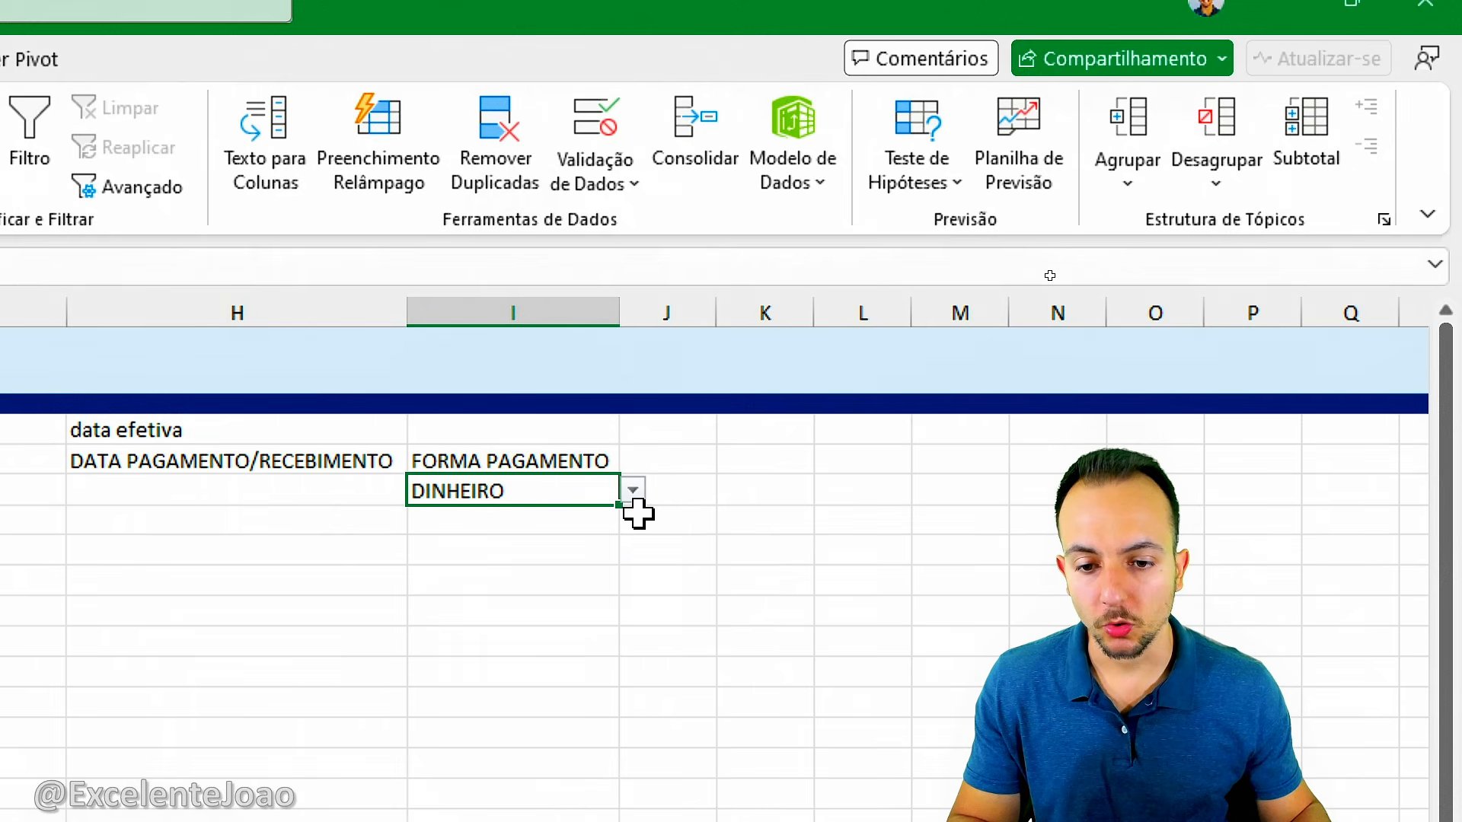
{"action": "left_click", "coordinate": [634, 491]}
{"action": "left_click", "coordinate": [536, 546]}
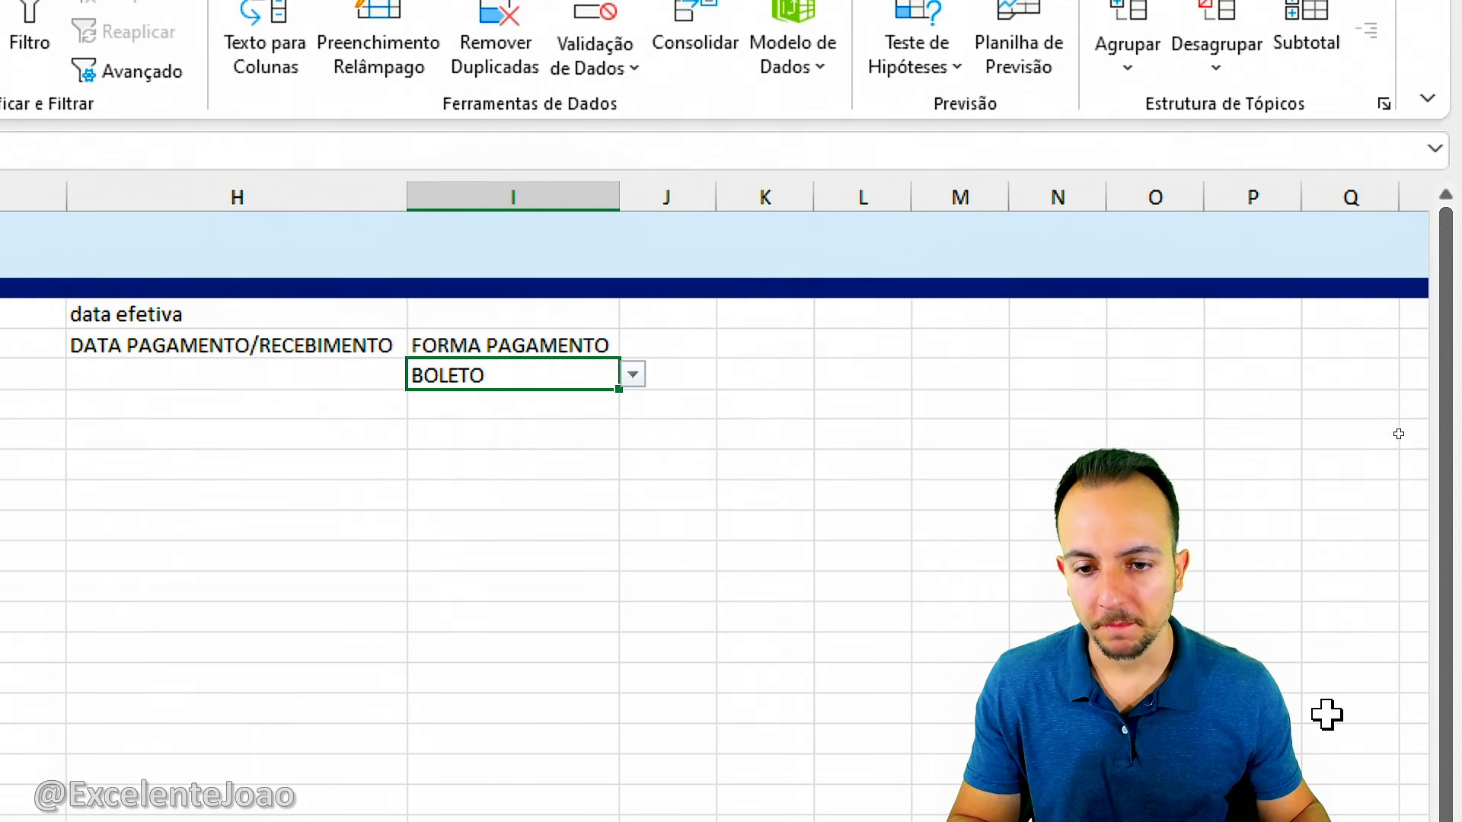
Step: Enter the column header SITUAÇÃO in cell J4 and widen column J to about two and a half times its width
{"action": "left_click", "coordinate": [655, 347]}
{"action": "type", "text": "SITU"}
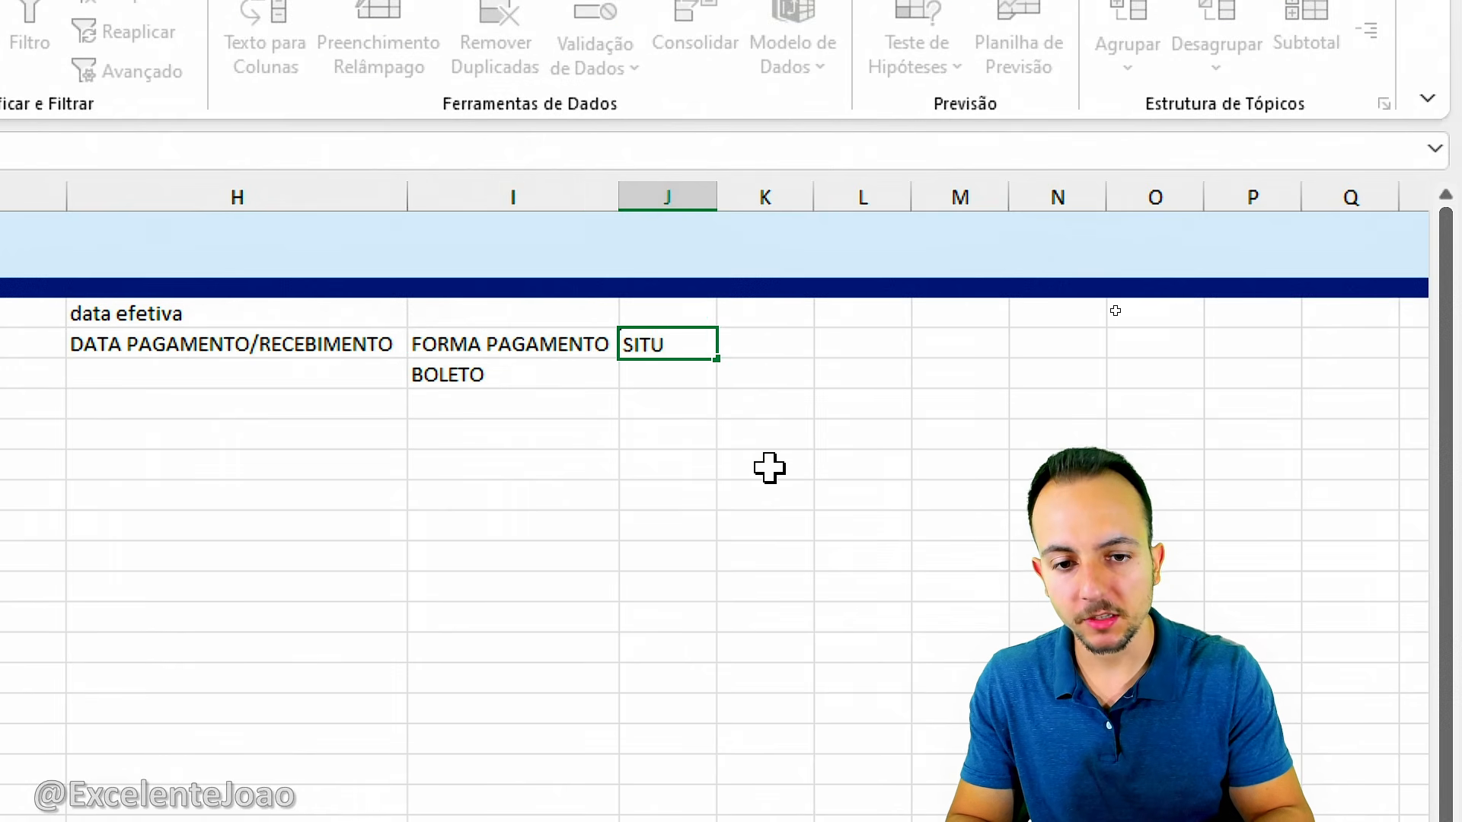
{"action": "type", "text": "AÇÃO"}
{"action": "key", "text": "Return"}
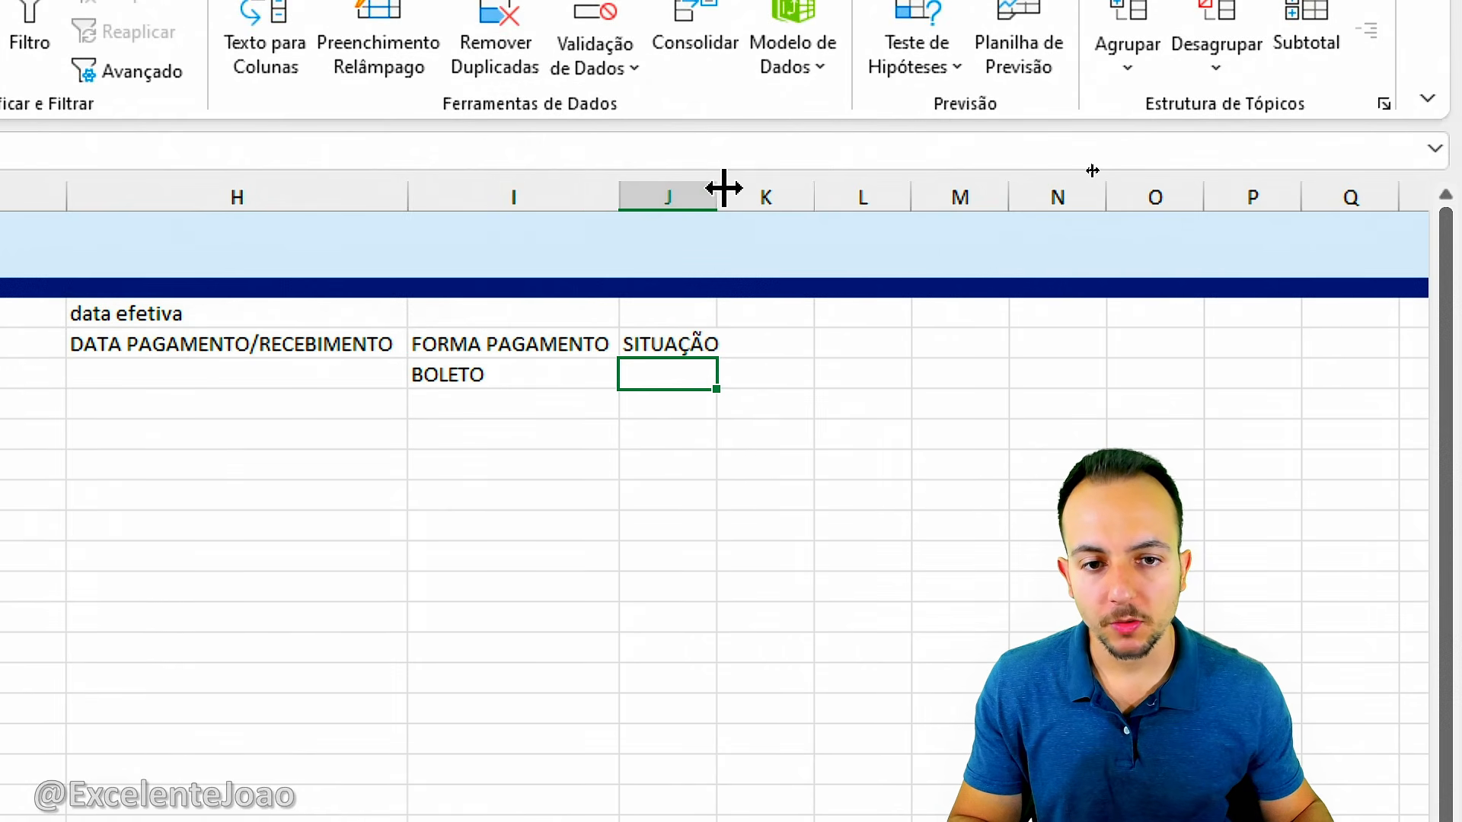
{"action": "left_click_drag", "start_coordinate": [720, 191], "coordinate": [885, 188]}
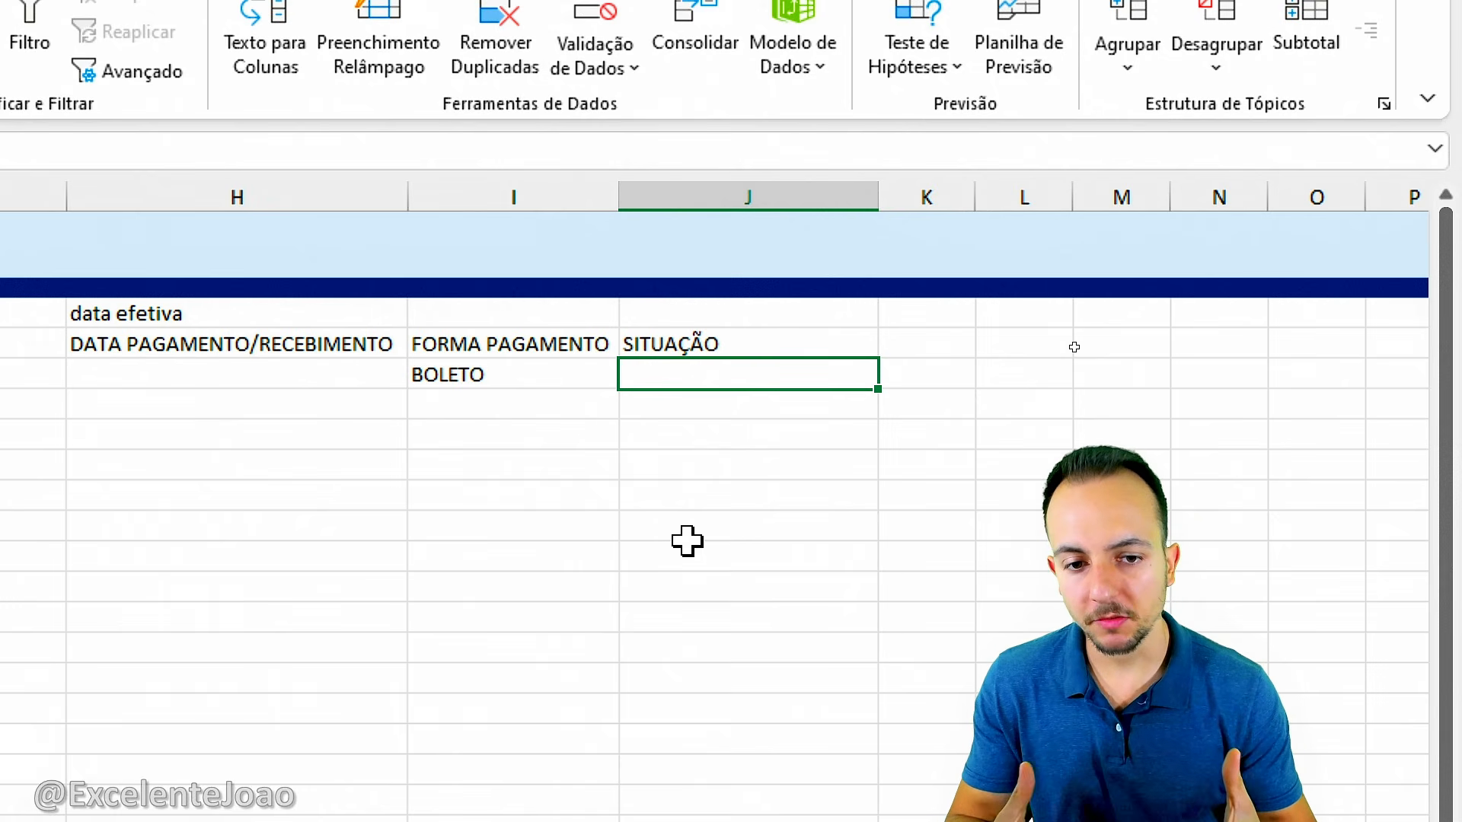
Step: Add a list data validation to cell J5 with the options PREVISTO, PAGO, RECEBIDO and ATRASO
{"action": "key", "text": "ctrl+2"}
{"action": "mouse_move", "coordinate": [701, 350]}
{"action": "left_mouse_down"}
{"action": "mouse_move", "coordinate": [855, 438]}
{"action": "mouse_move", "coordinate": [687, 348]}
{"action": "left_mouse_up"}
{"action": "key", "text": "Escape"}
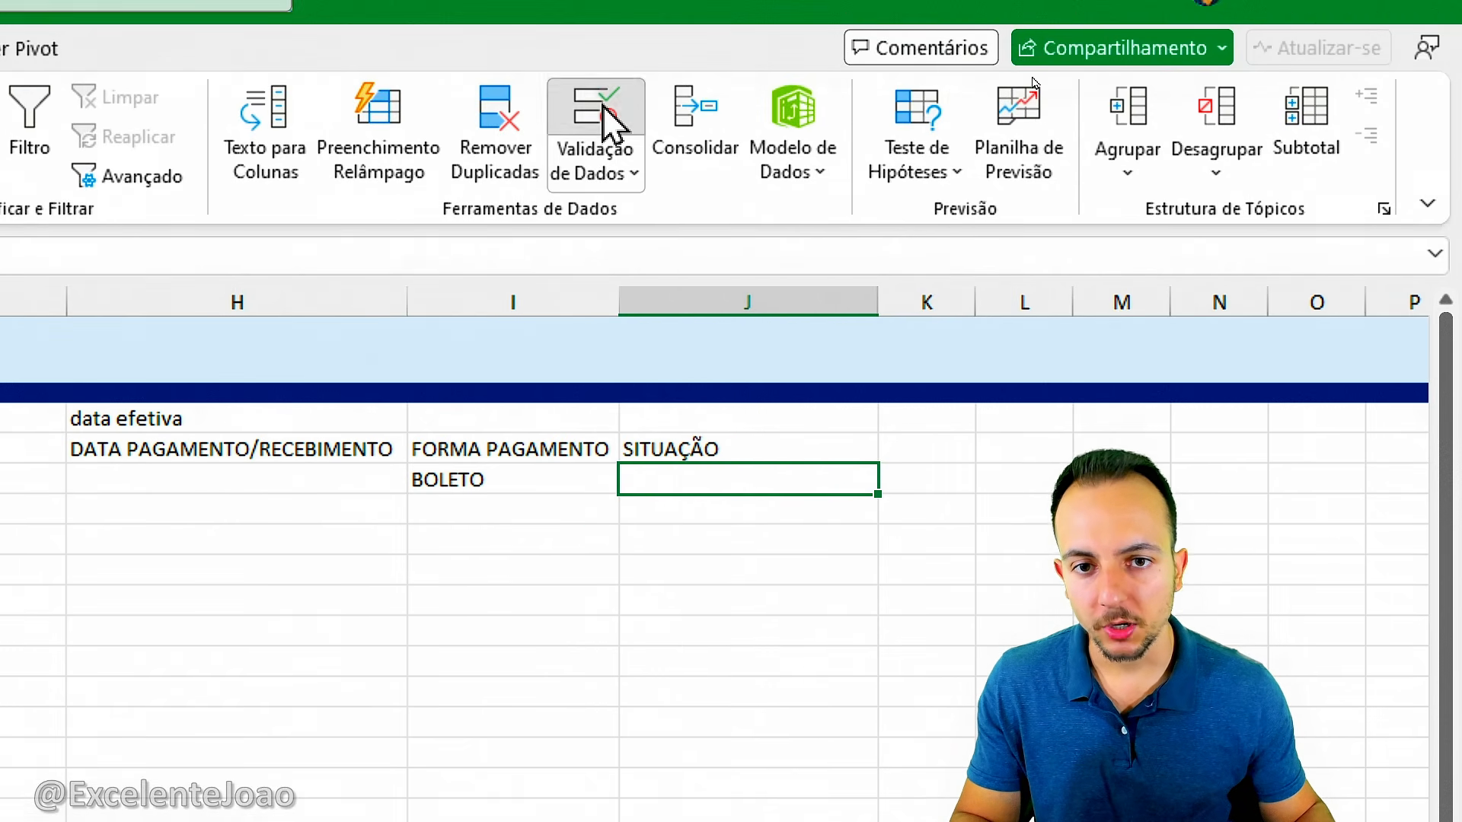
{"action": "left_click", "coordinate": [598, 35]}
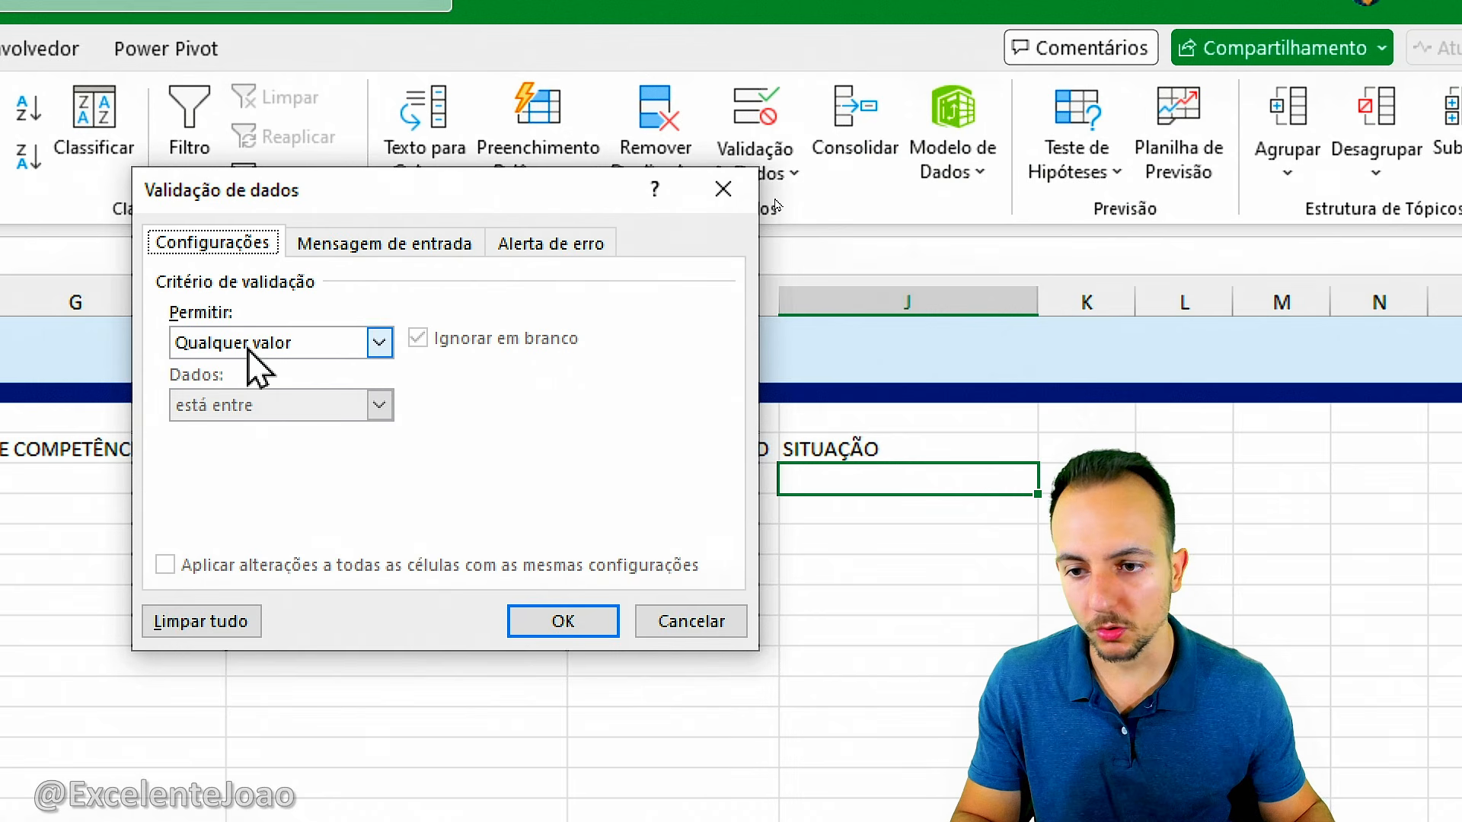
{"action": "left_click", "coordinate": [164, 387]}
{"action": "left_click", "coordinate": [251, 431]}
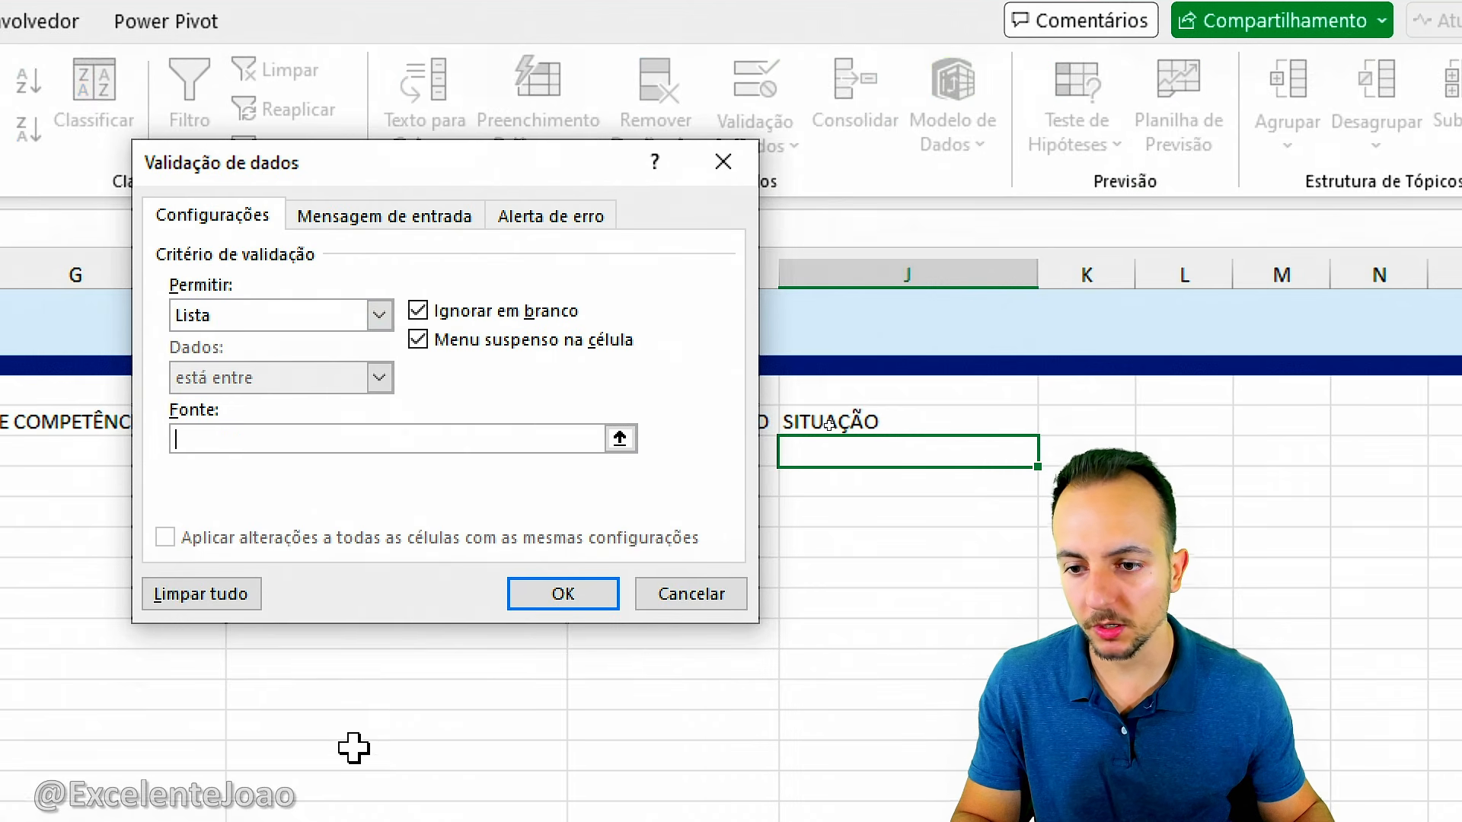
{"action": "type", "text": "PREVISTO"}
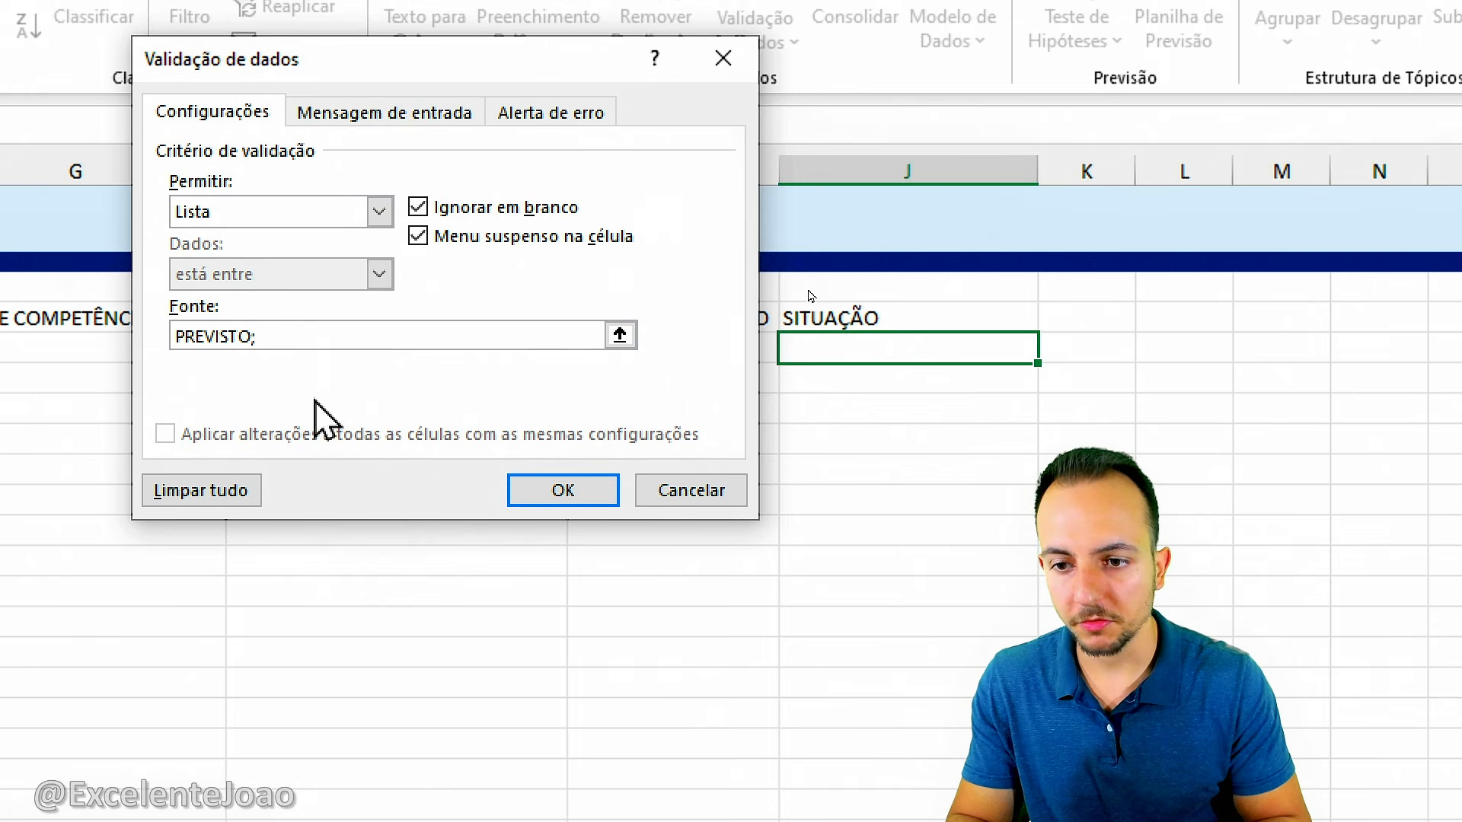
{"action": "type", "text": ";PAGO"}
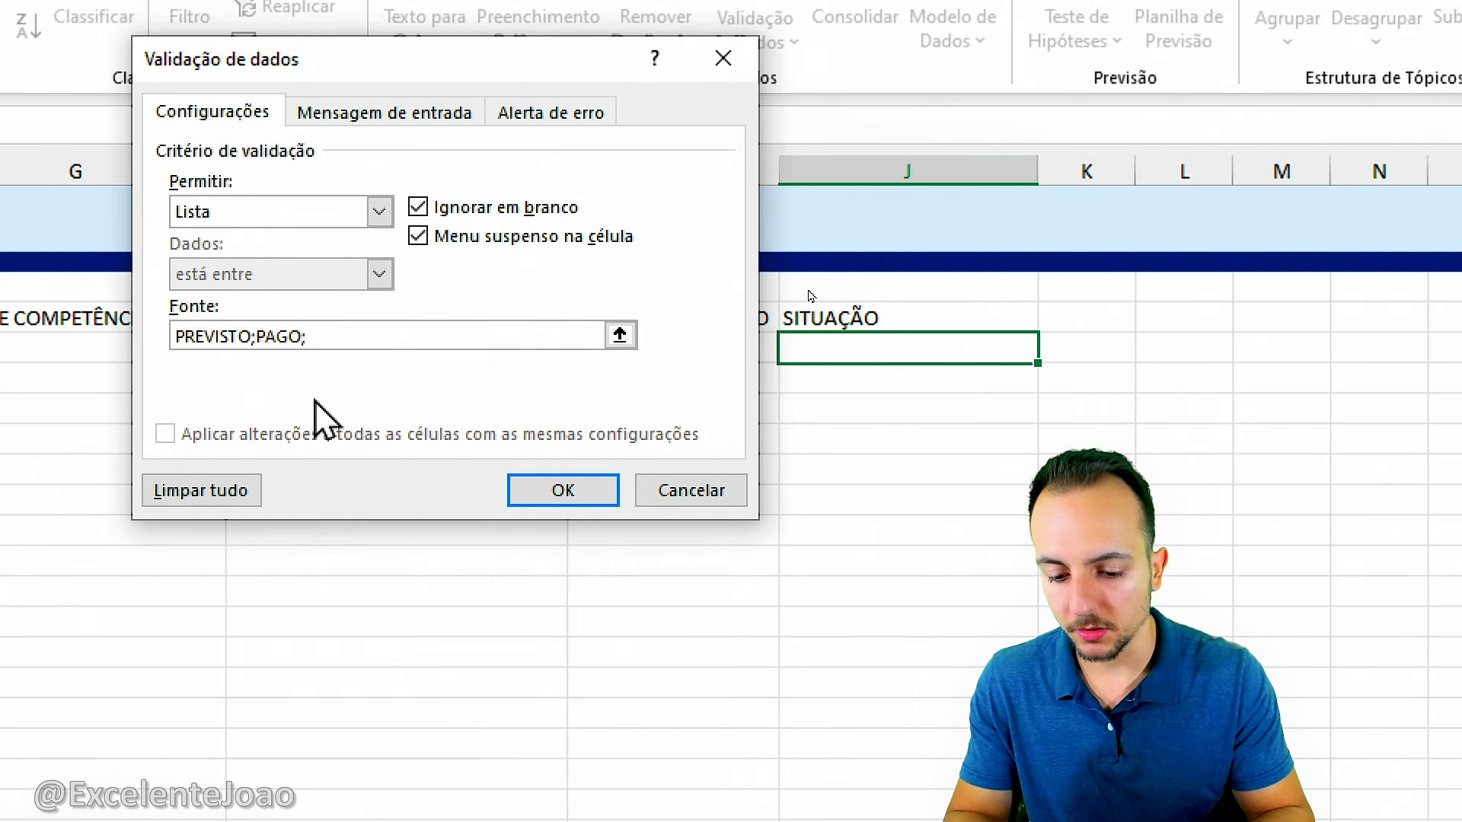
{"action": "type", "text": ";RECEBI"}
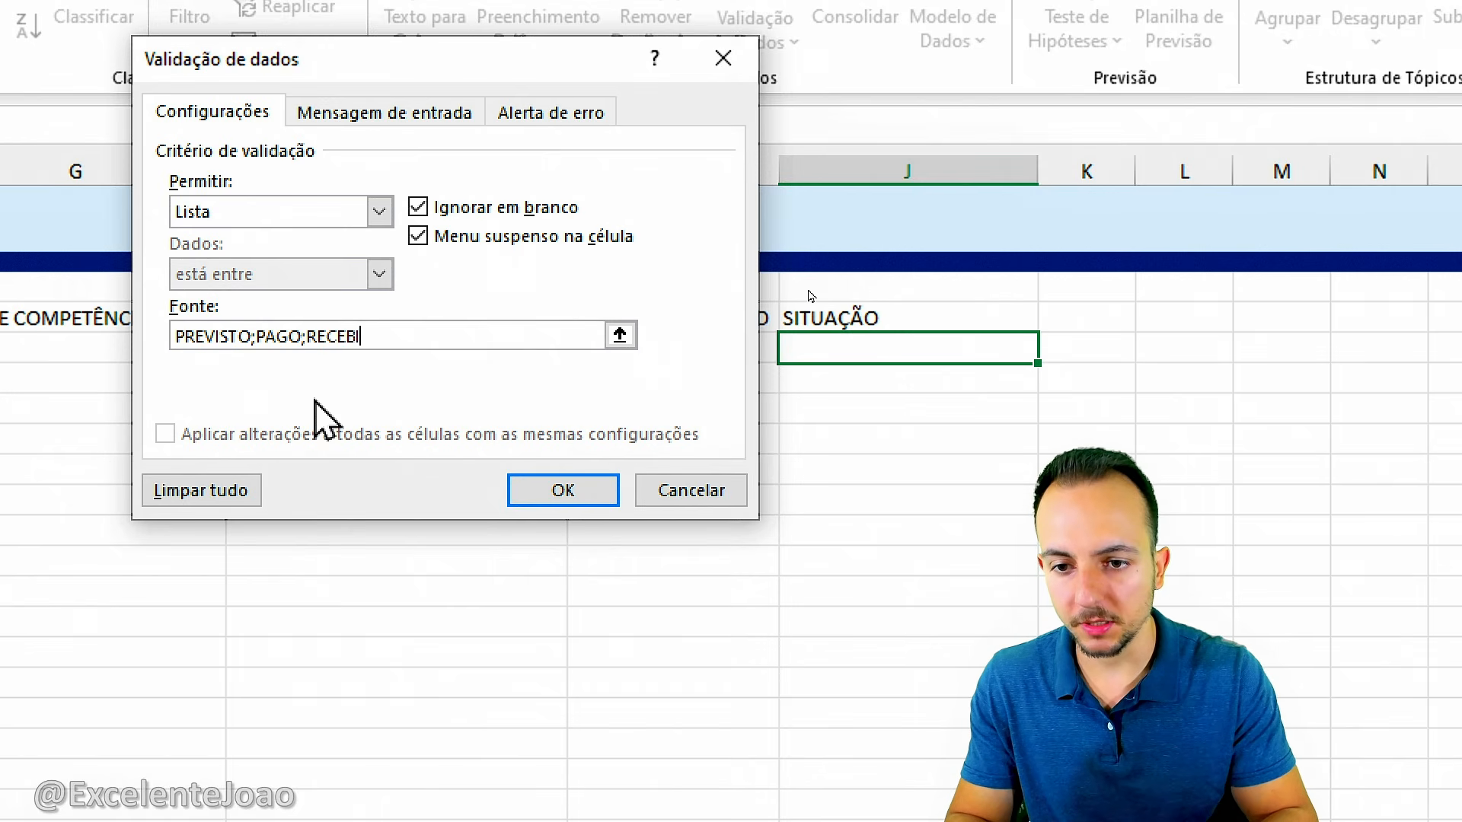
{"action": "type", "text": "DO;"}
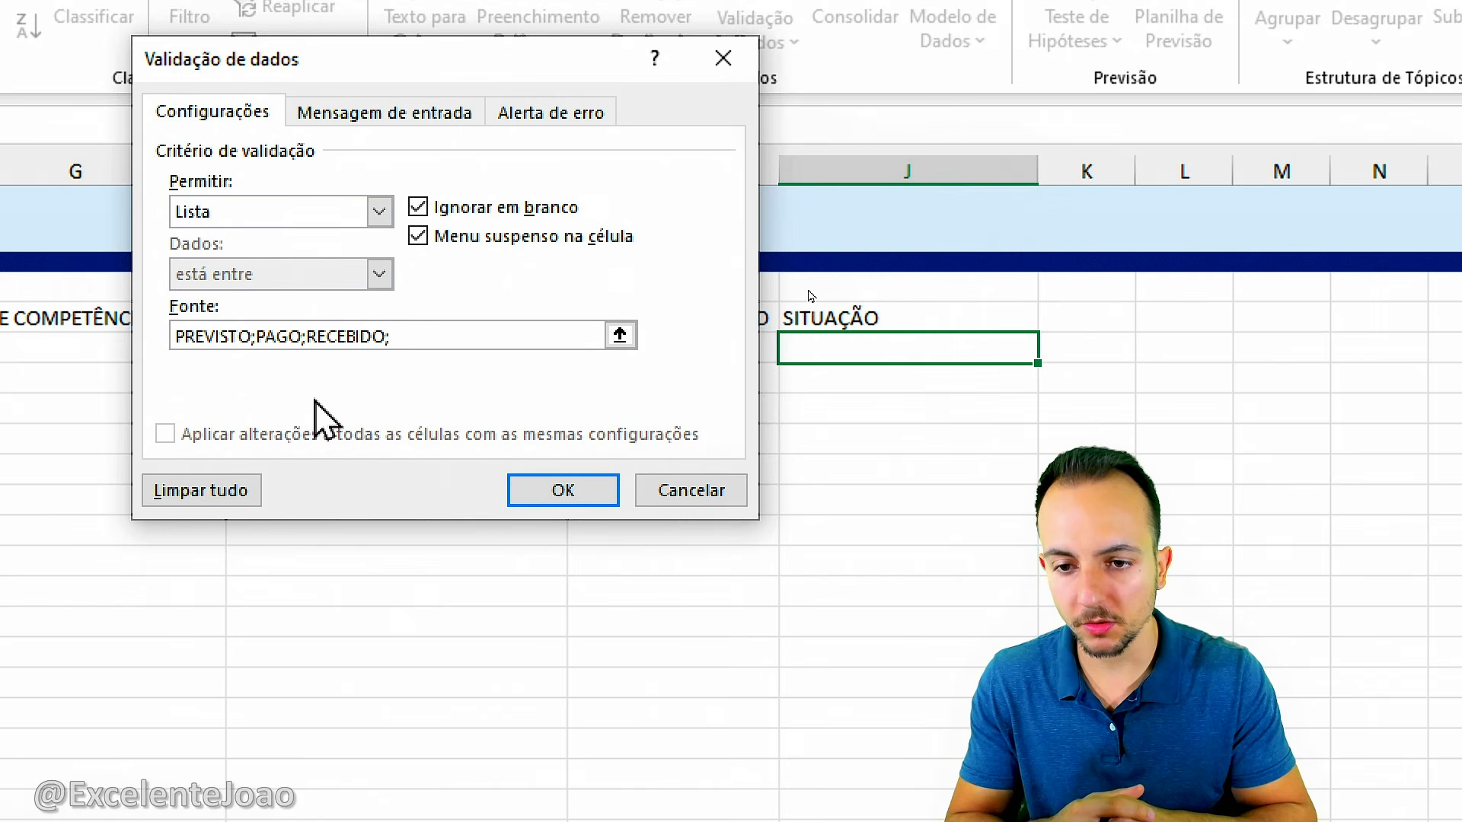
{"action": "type", "text": "ATRASO"}
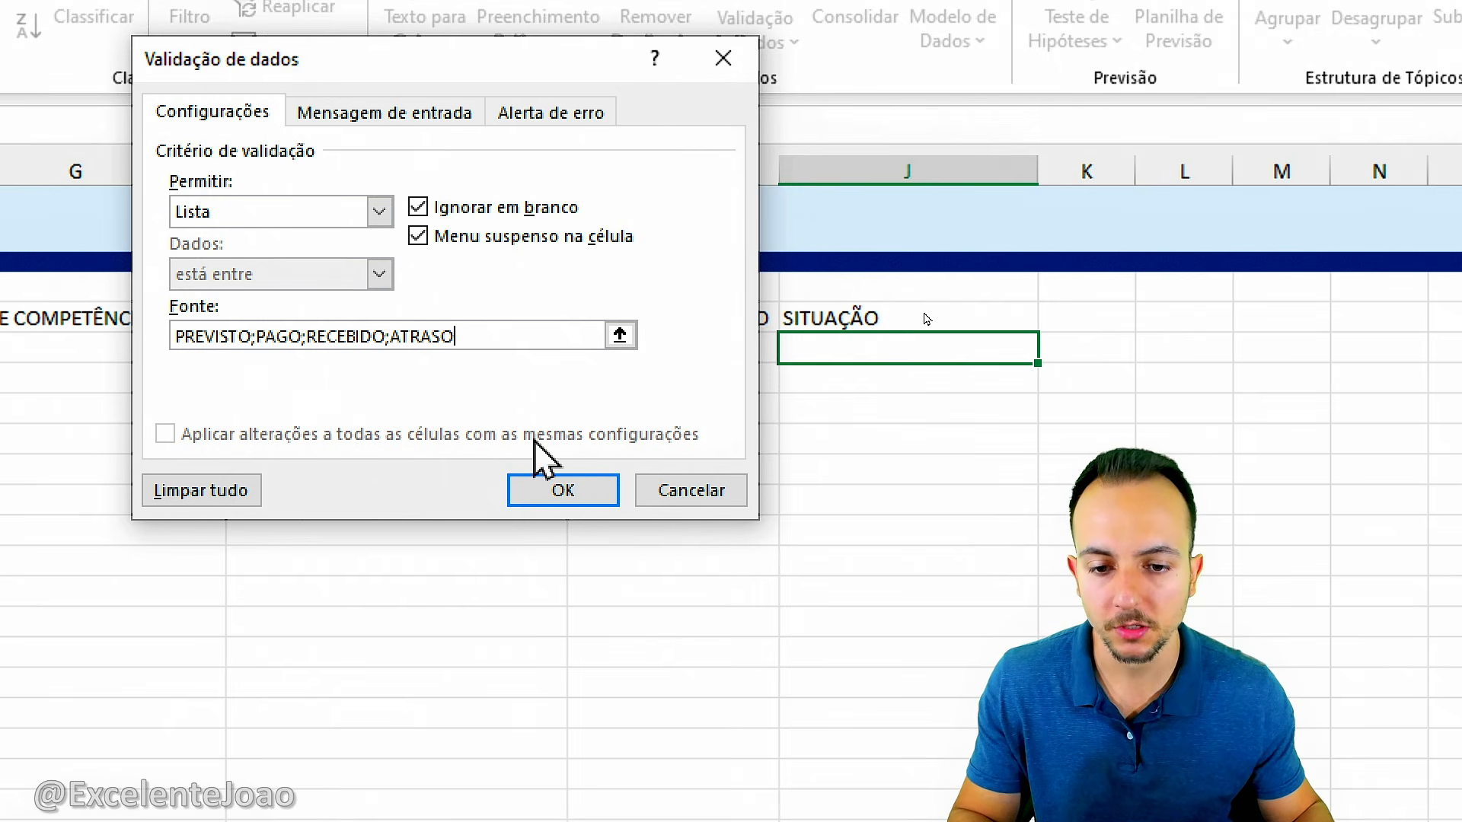
{"action": "left_click", "coordinate": [560, 492]}
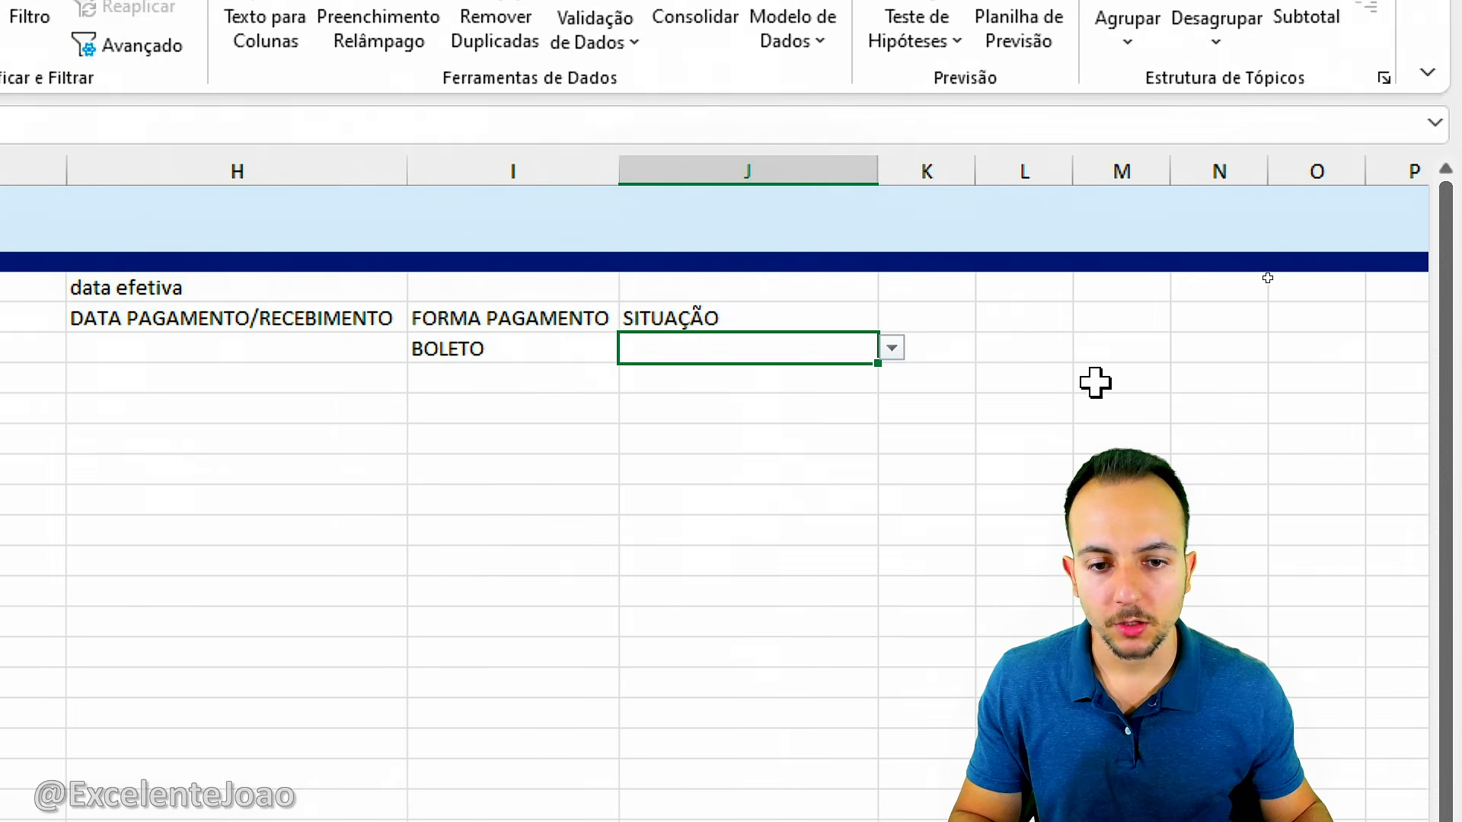
Step: Choose ATRASO in cell J5 and add a conditional formatting rule for cells equal to ATRASO with light red fill and dark red text
{"action": "left_click", "coordinate": [892, 349]}
{"action": "left_click", "coordinate": [761, 457]}
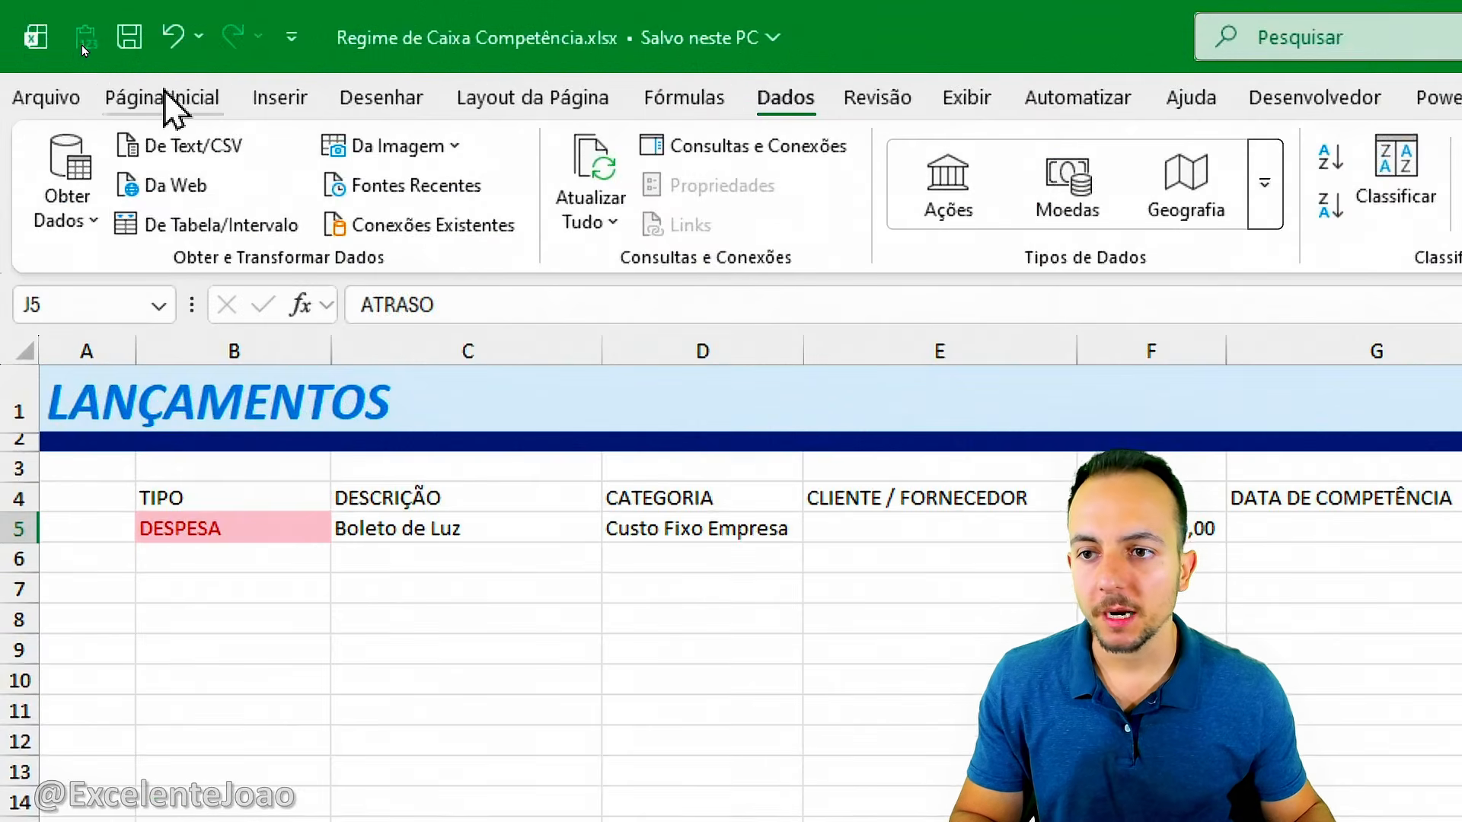
{"action": "left_click", "coordinate": [81, 48]}
{"action": "left_click", "coordinate": [365, 194]}
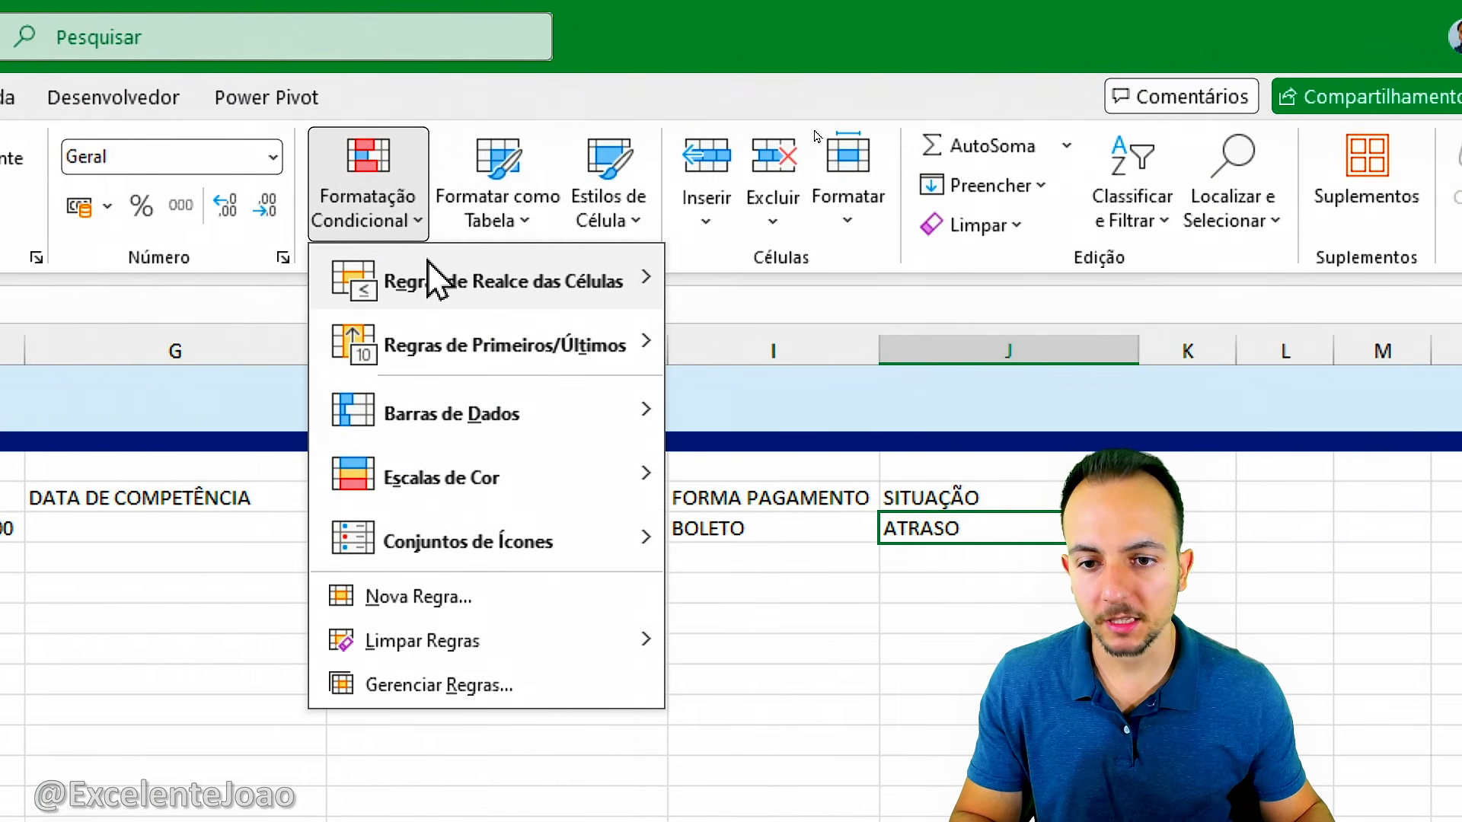
{"action": "mouse_move", "coordinate": [556, 294]}
{"action": "left_click", "coordinate": [773, 477]}
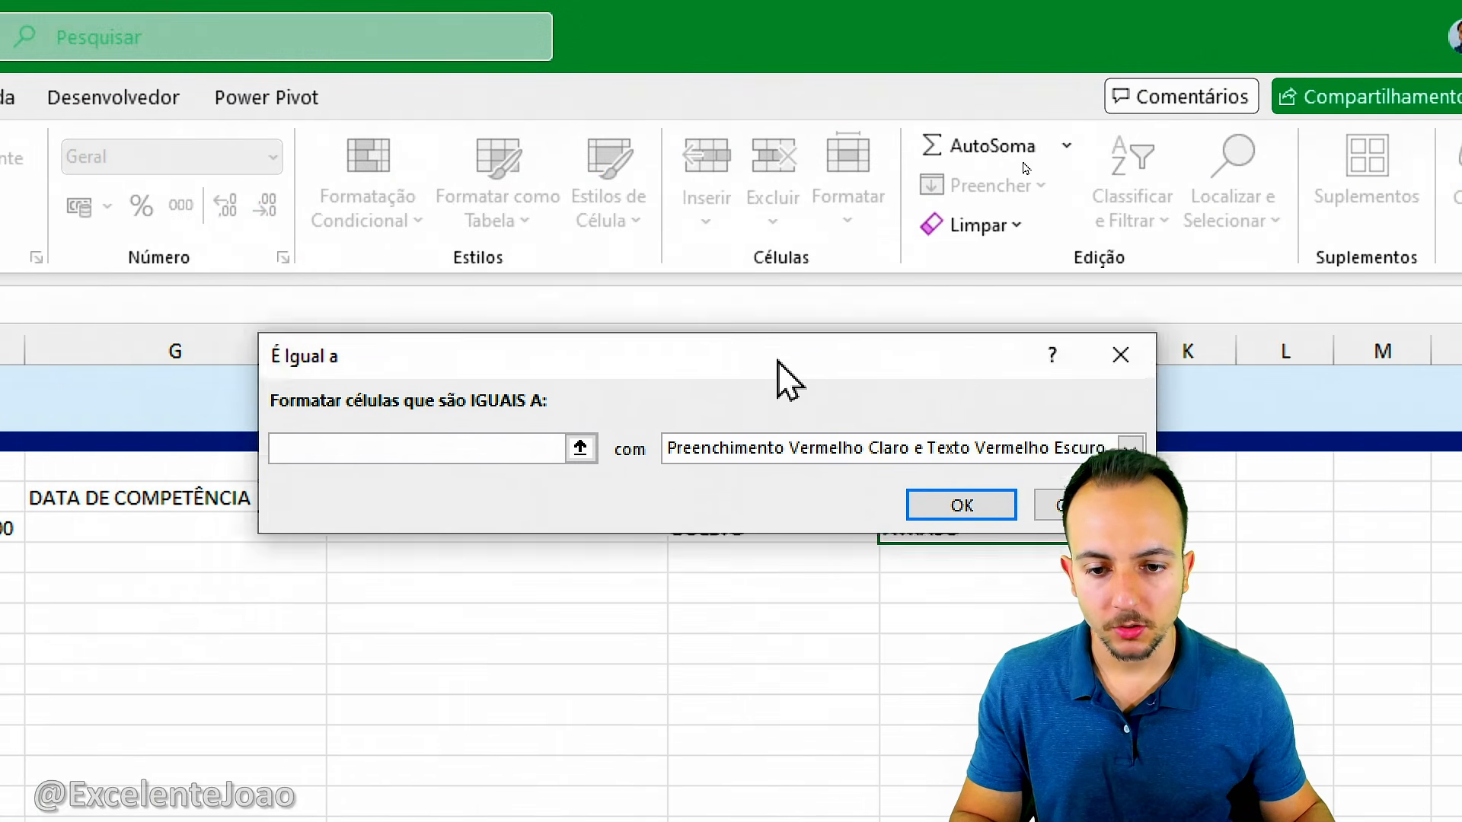
{"action": "type", "text": "ATRA"}
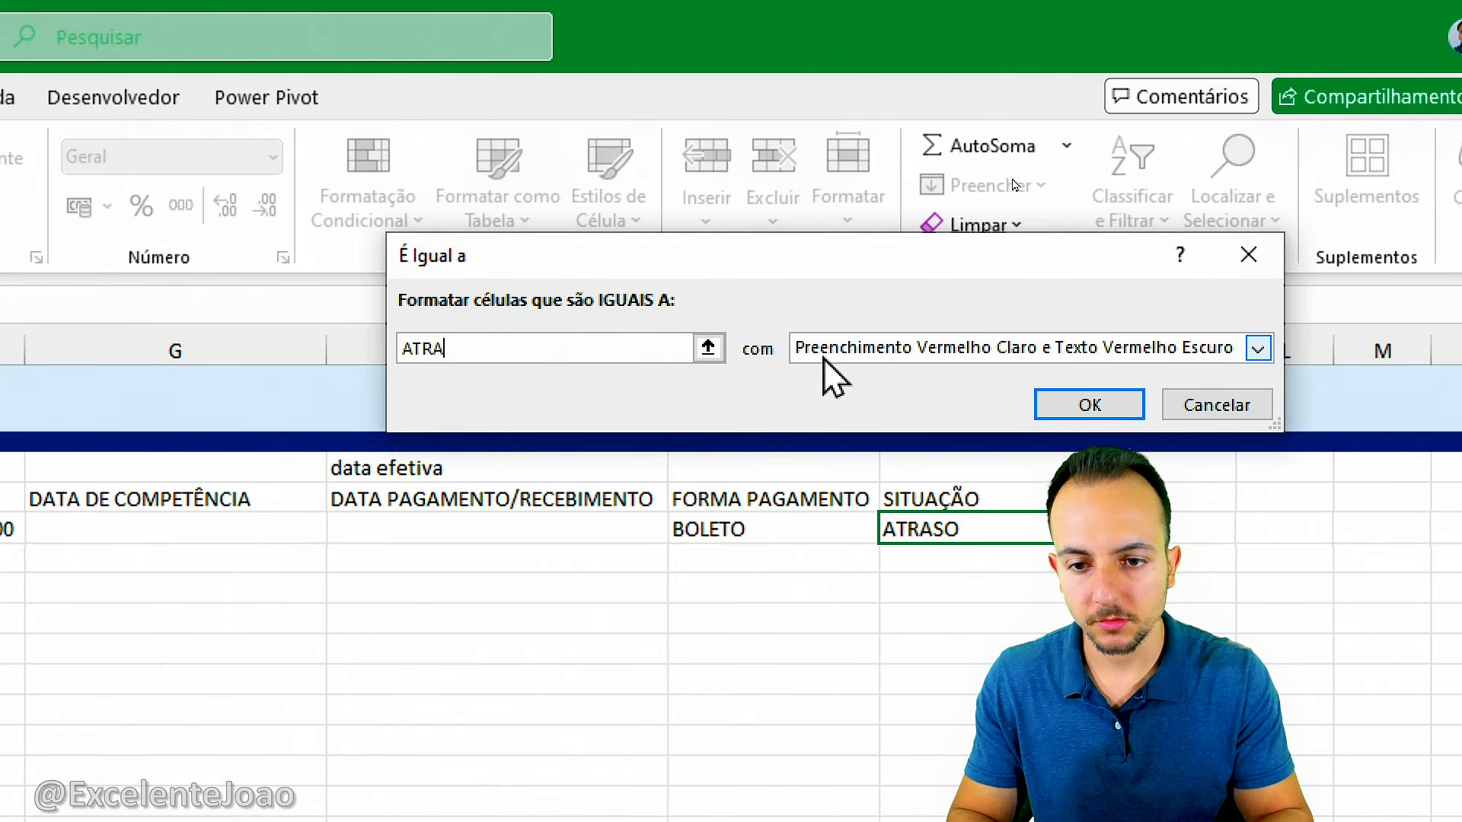
{"action": "type", "text": "SO"}
{"action": "key", "text": "Return"}
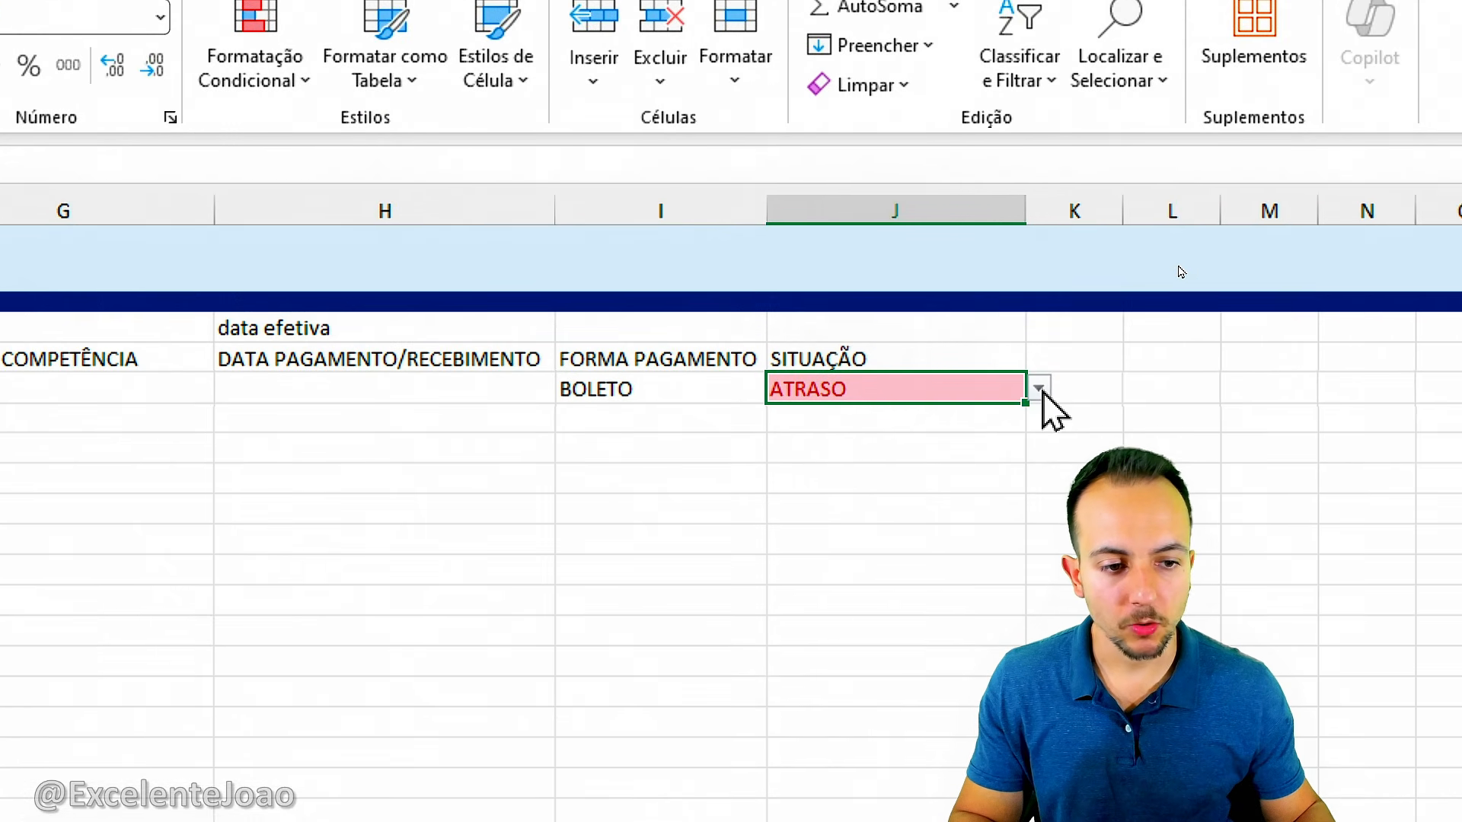
Step: Choose PREVISTO in cell J5 and add an equal-to conditional formatting rule for PREVISTO with yellow fill and dark yellow text
{"action": "left_click", "coordinate": [1040, 389]}
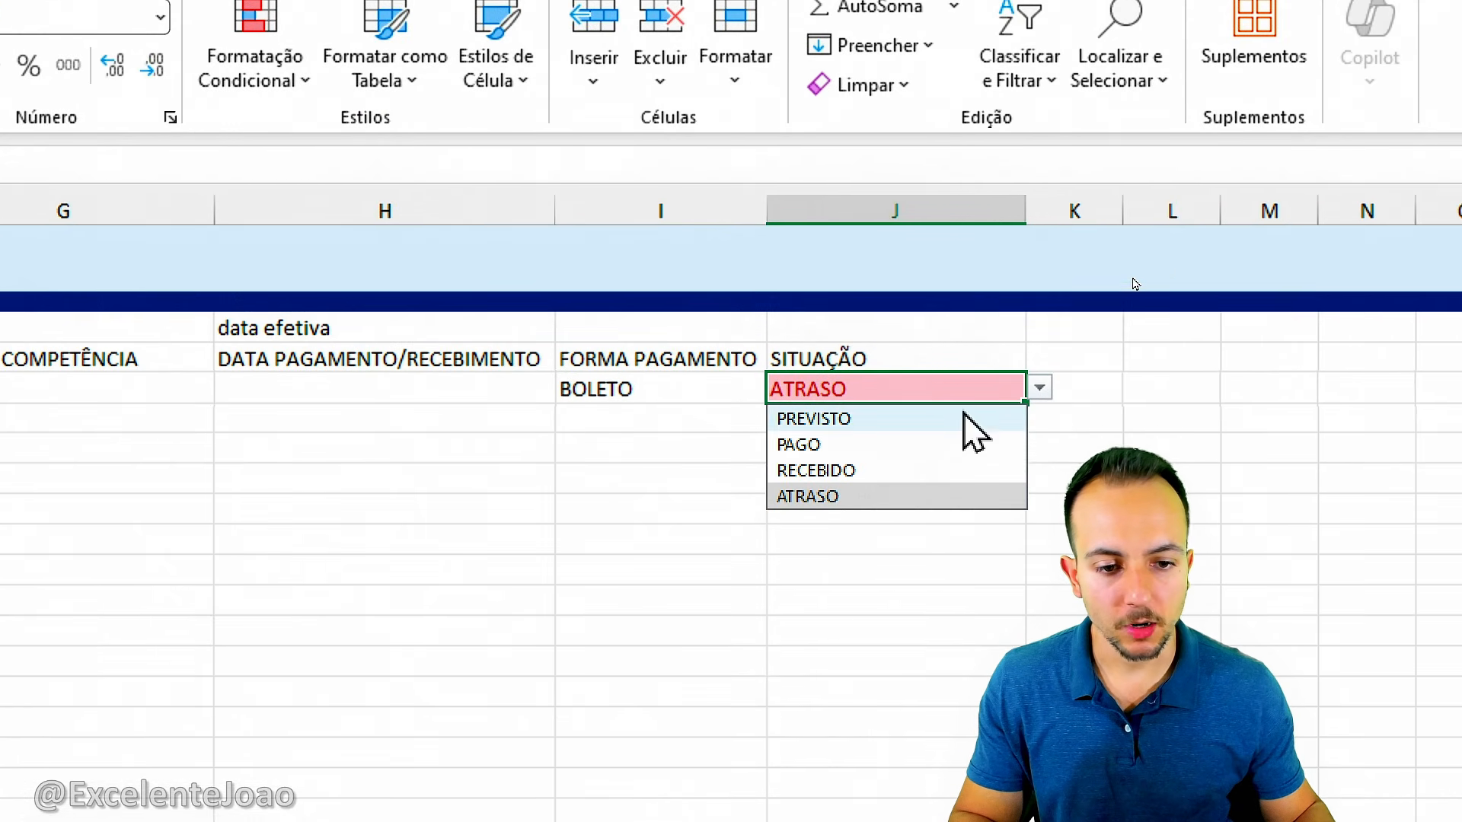
{"action": "left_click", "coordinate": [938, 417]}
{"action": "left_click", "coordinate": [301, 78]}
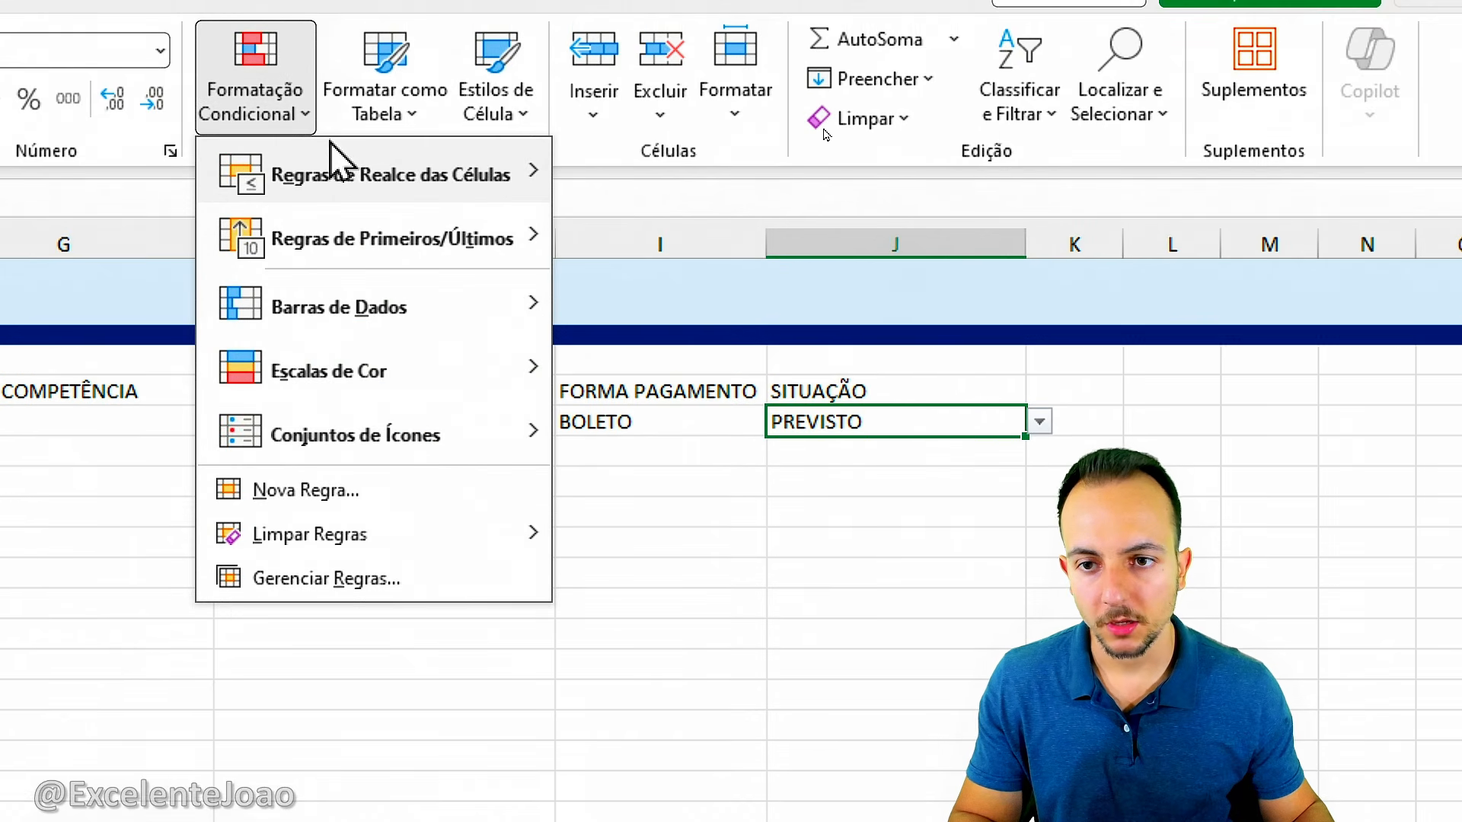
{"action": "mouse_move", "coordinate": [366, 145]}
{"action": "left_click", "coordinate": [639, 335]}
{"action": "type", "text": "PREVISTO"}
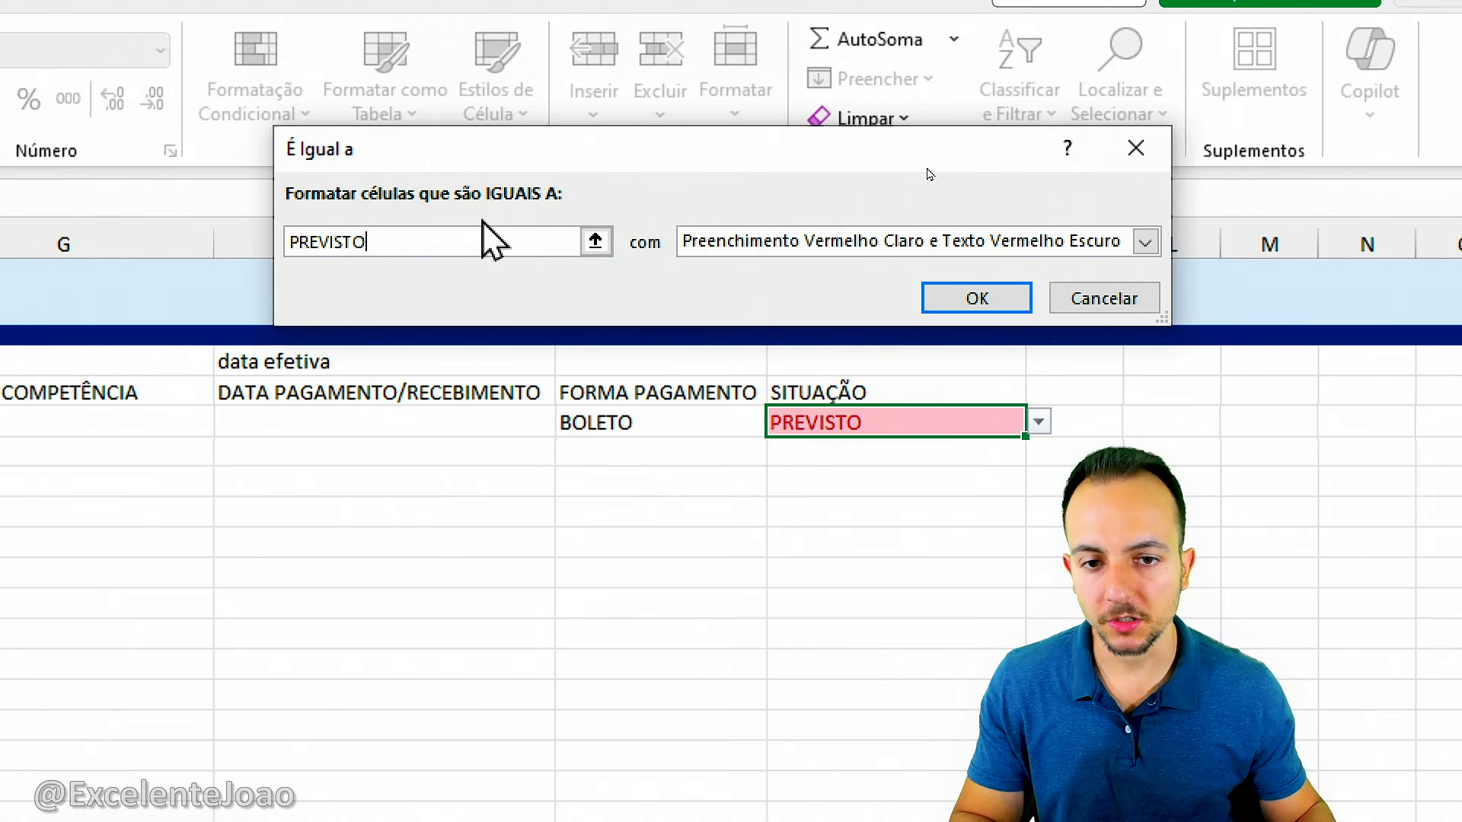
{"action": "left_click", "coordinate": [754, 242]}
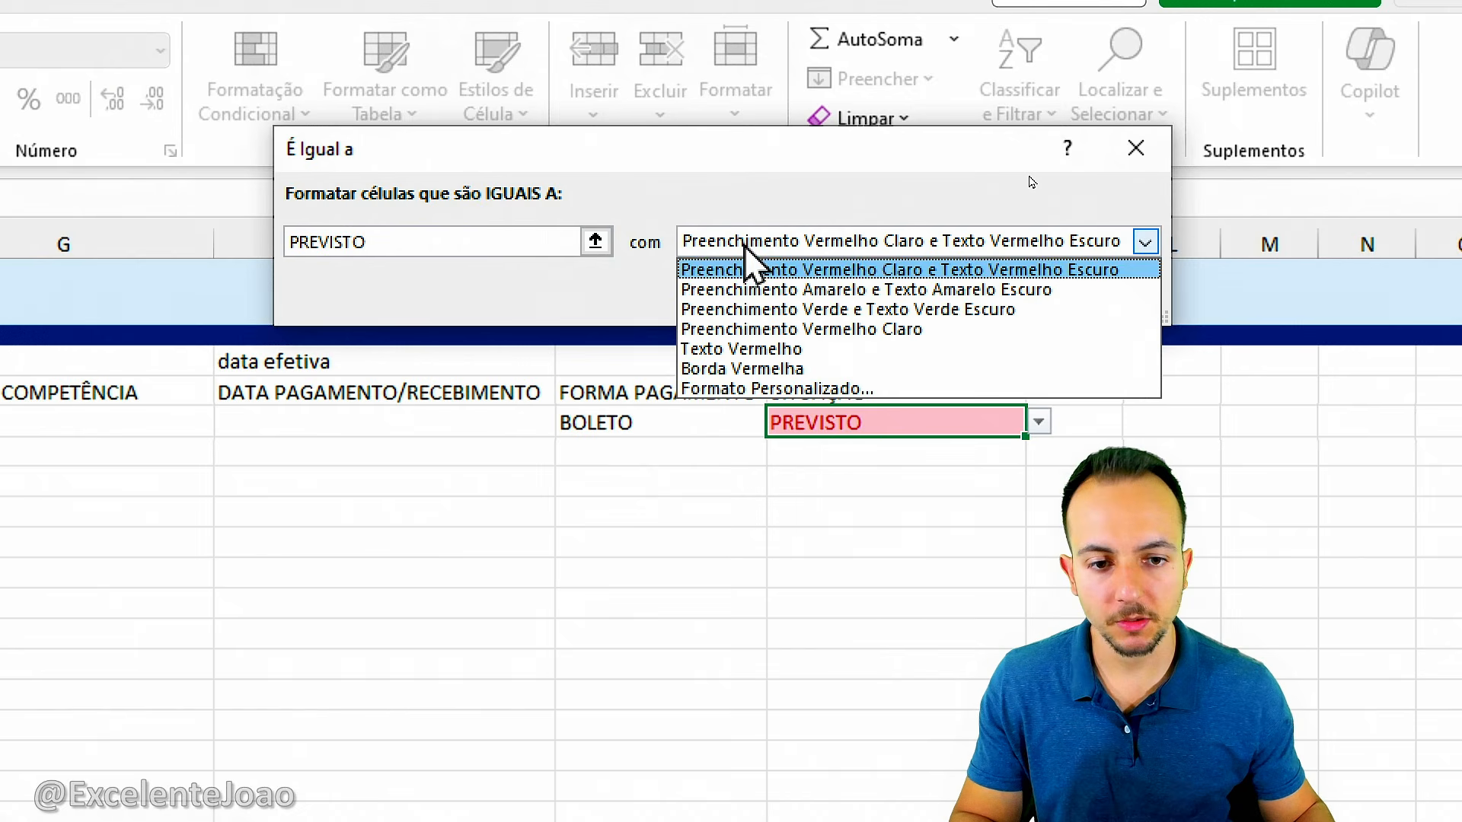
{"action": "left_click", "coordinate": [866, 288]}
{"action": "left_click", "coordinate": [948, 296]}
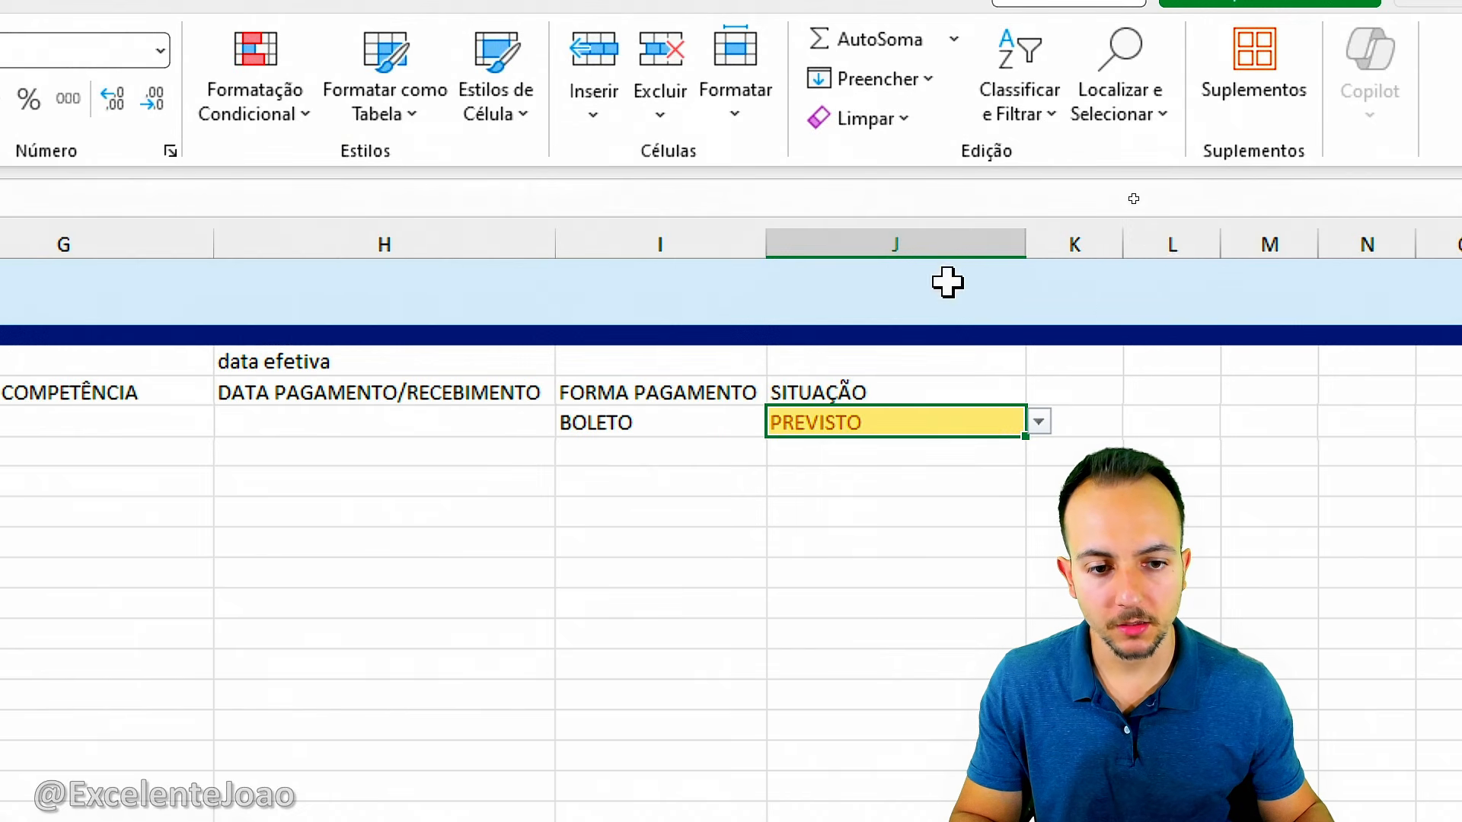
Step: Choose PAGO in cell J5 and add an equal-to conditional formatting rule for PAGO with green fill and dark green text
{"action": "left_click", "coordinate": [1039, 422]}
{"action": "left_click", "coordinate": [922, 478]}
{"action": "left_click", "coordinate": [255, 80]}
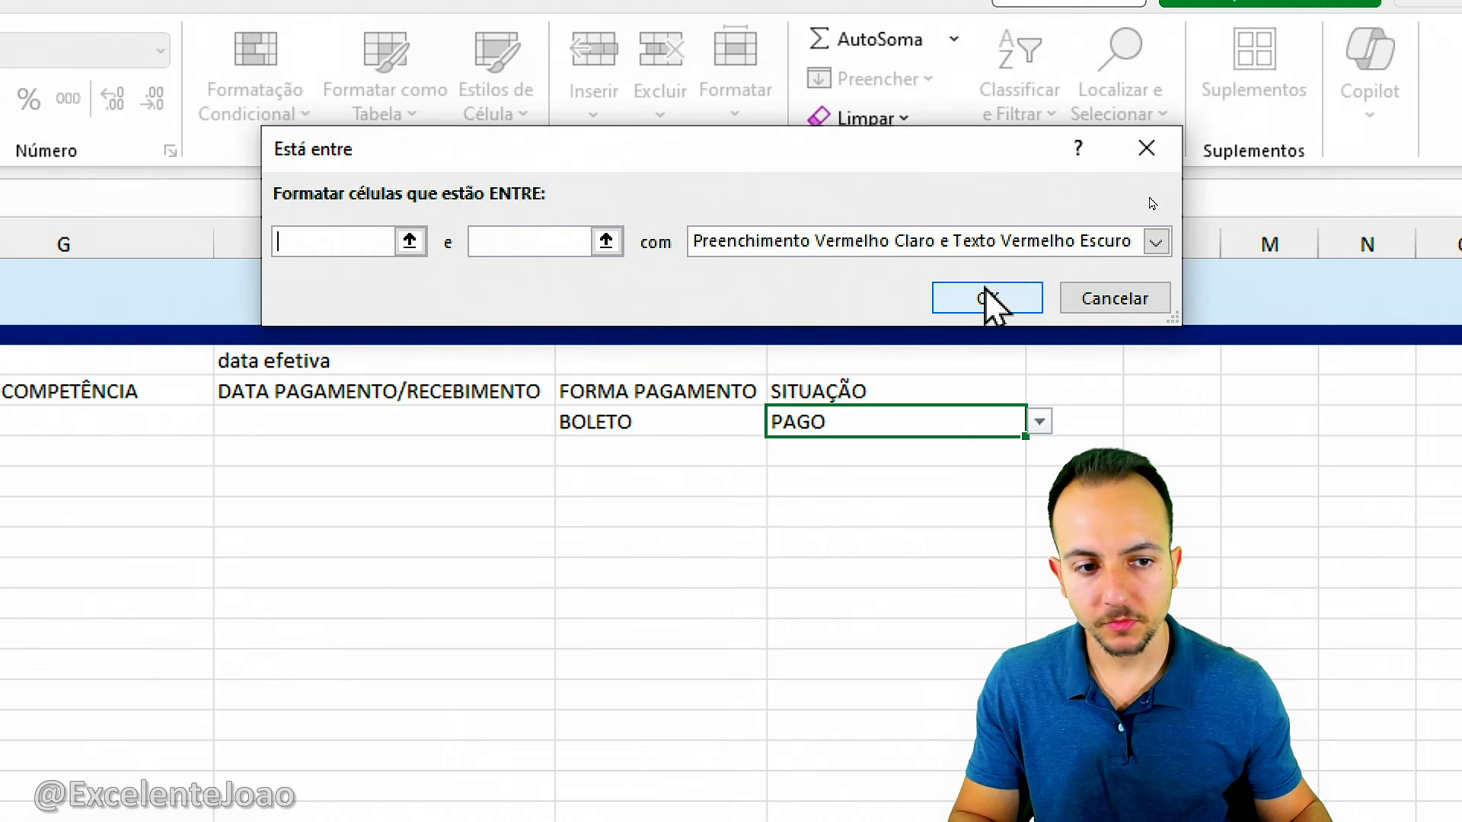
{"action": "left_click", "coordinate": [989, 298]}
{"action": "left_click", "coordinate": [255, 105]}
{"action": "mouse_move", "coordinate": [378, 162]}
{"action": "left_click", "coordinate": [705, 368]}
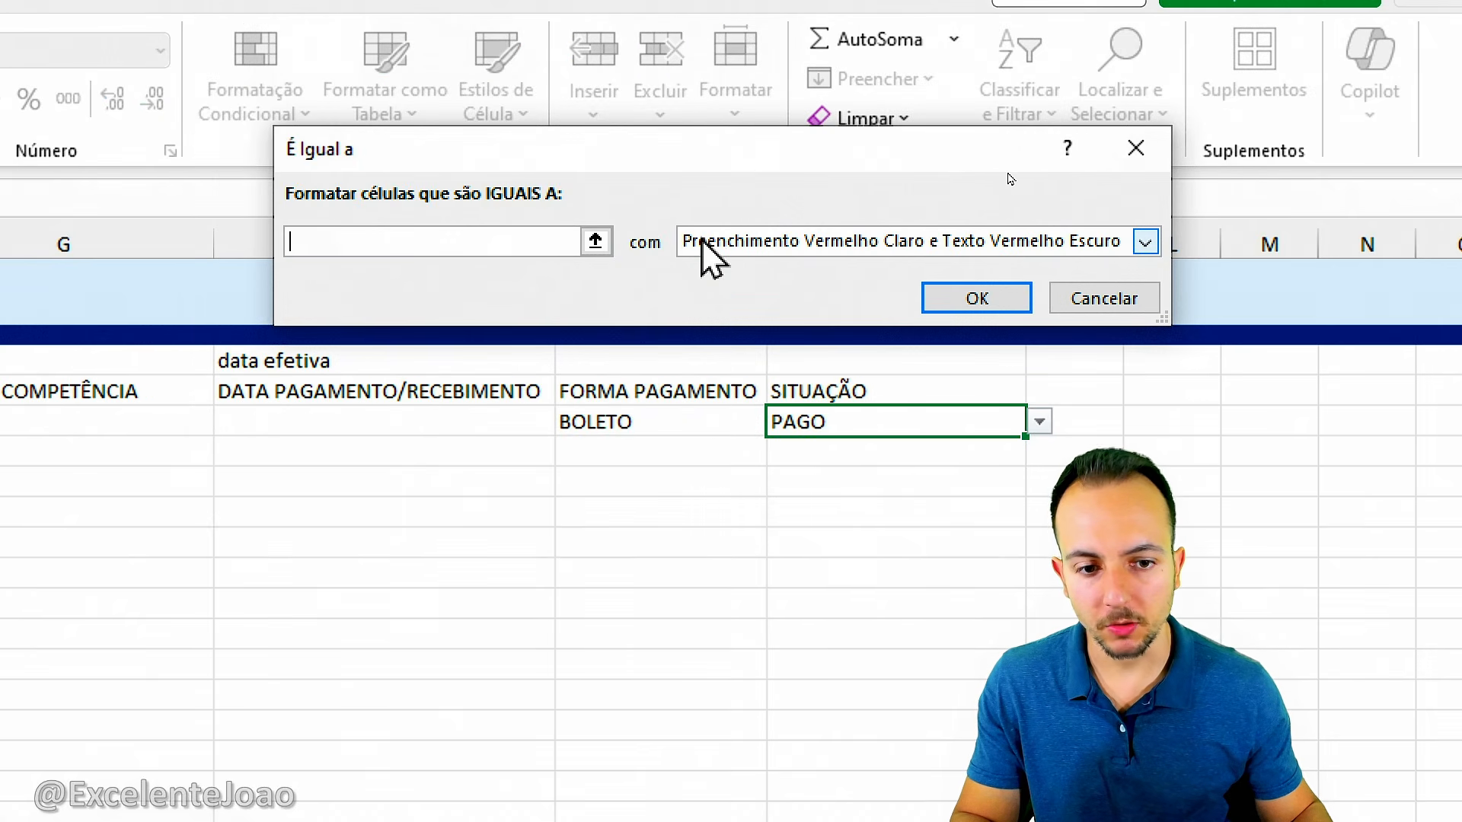
{"action": "type", "text": "PAGO"}
{"action": "left_click", "coordinate": [715, 243]}
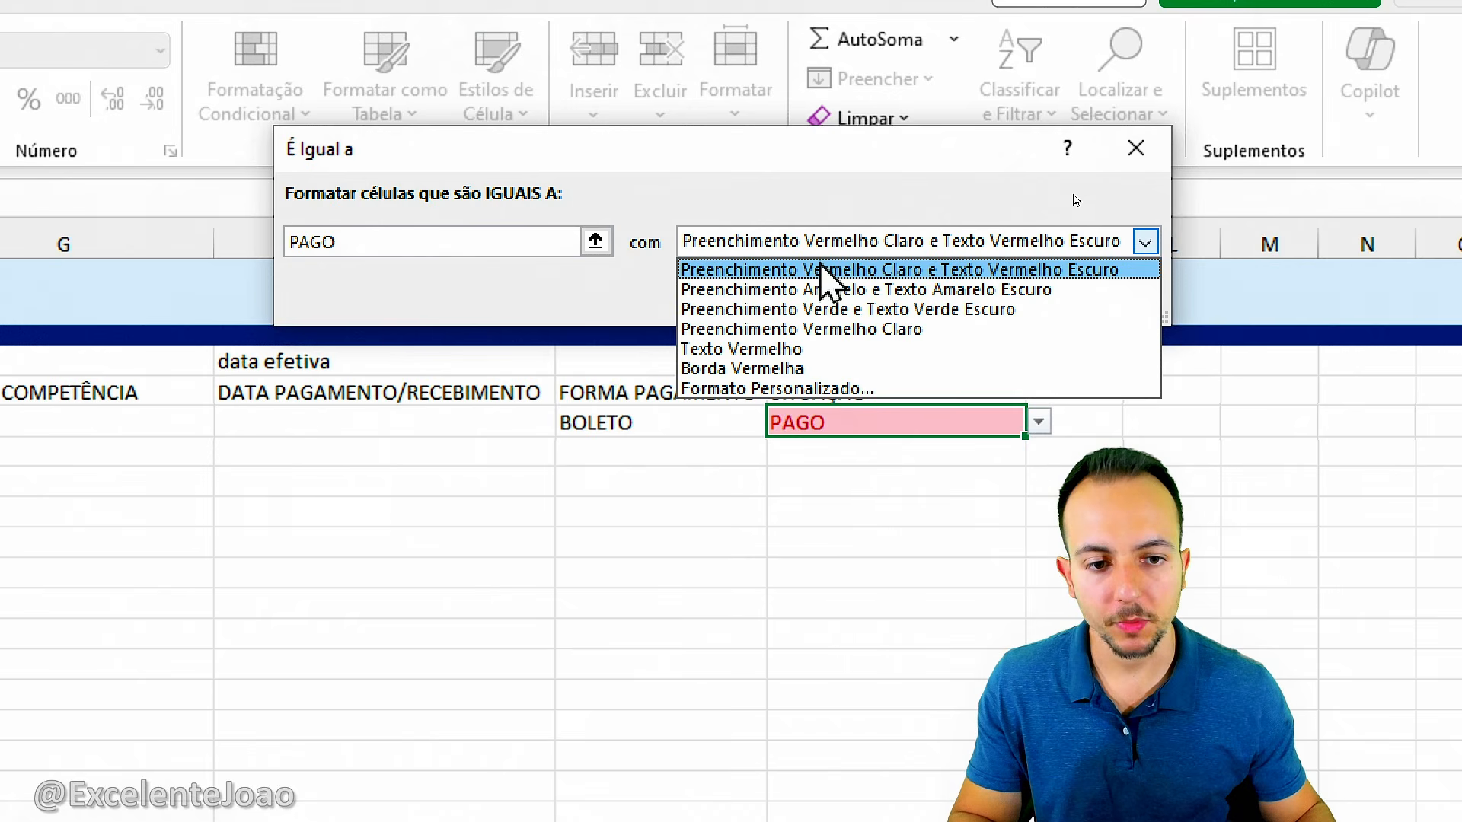
{"action": "left_click", "coordinate": [869, 312]}
{"action": "left_click", "coordinate": [982, 297]}
Step: Choose RECEBIDO in cell J5 and add an equal-to conditional formatting rule for RECEBIDO with green fill and dark green text
{"action": "left_click", "coordinate": [1040, 422]}
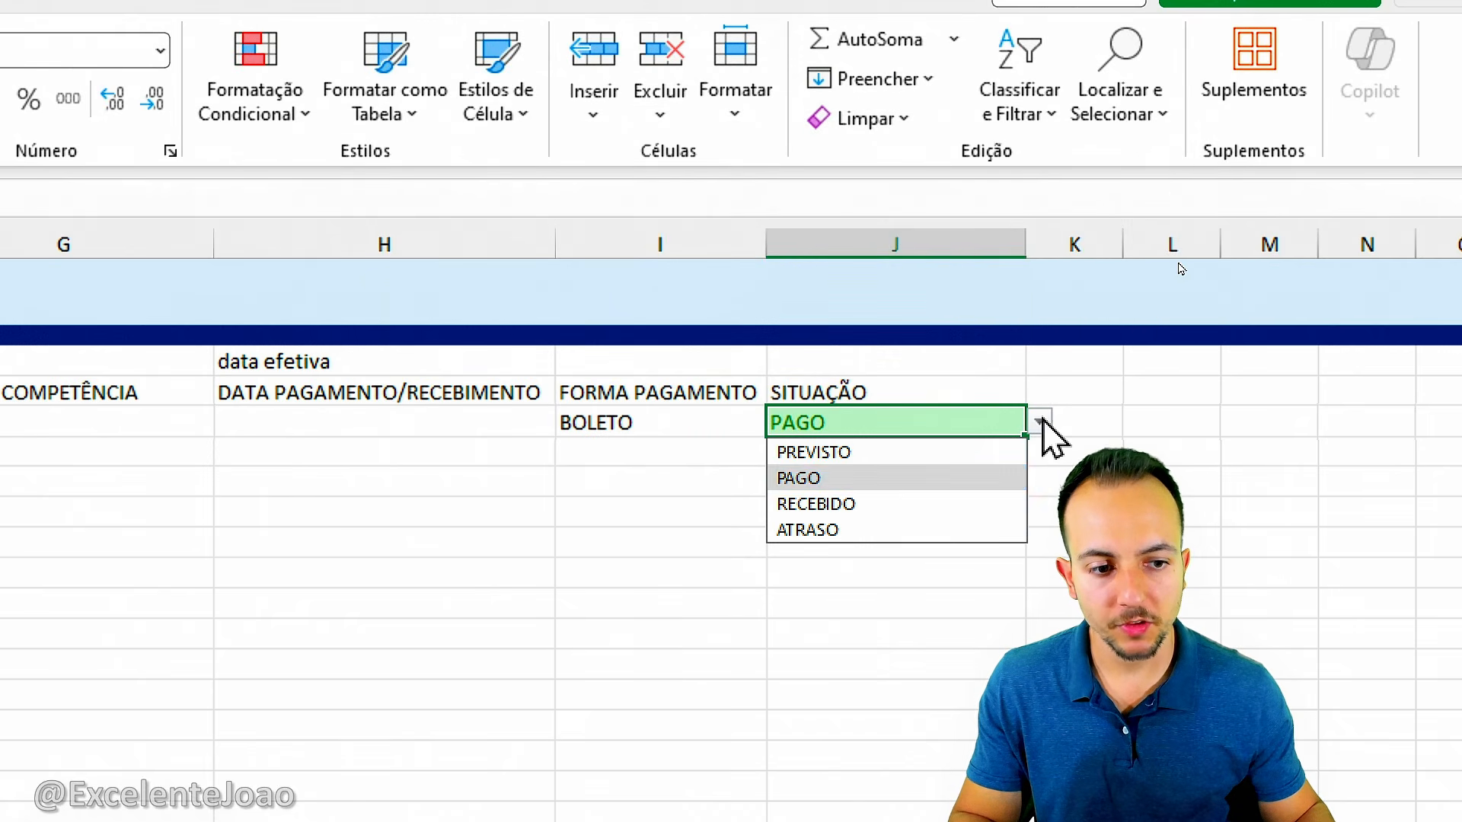
{"action": "left_click", "coordinate": [835, 503]}
{"action": "left_click", "coordinate": [277, 124]}
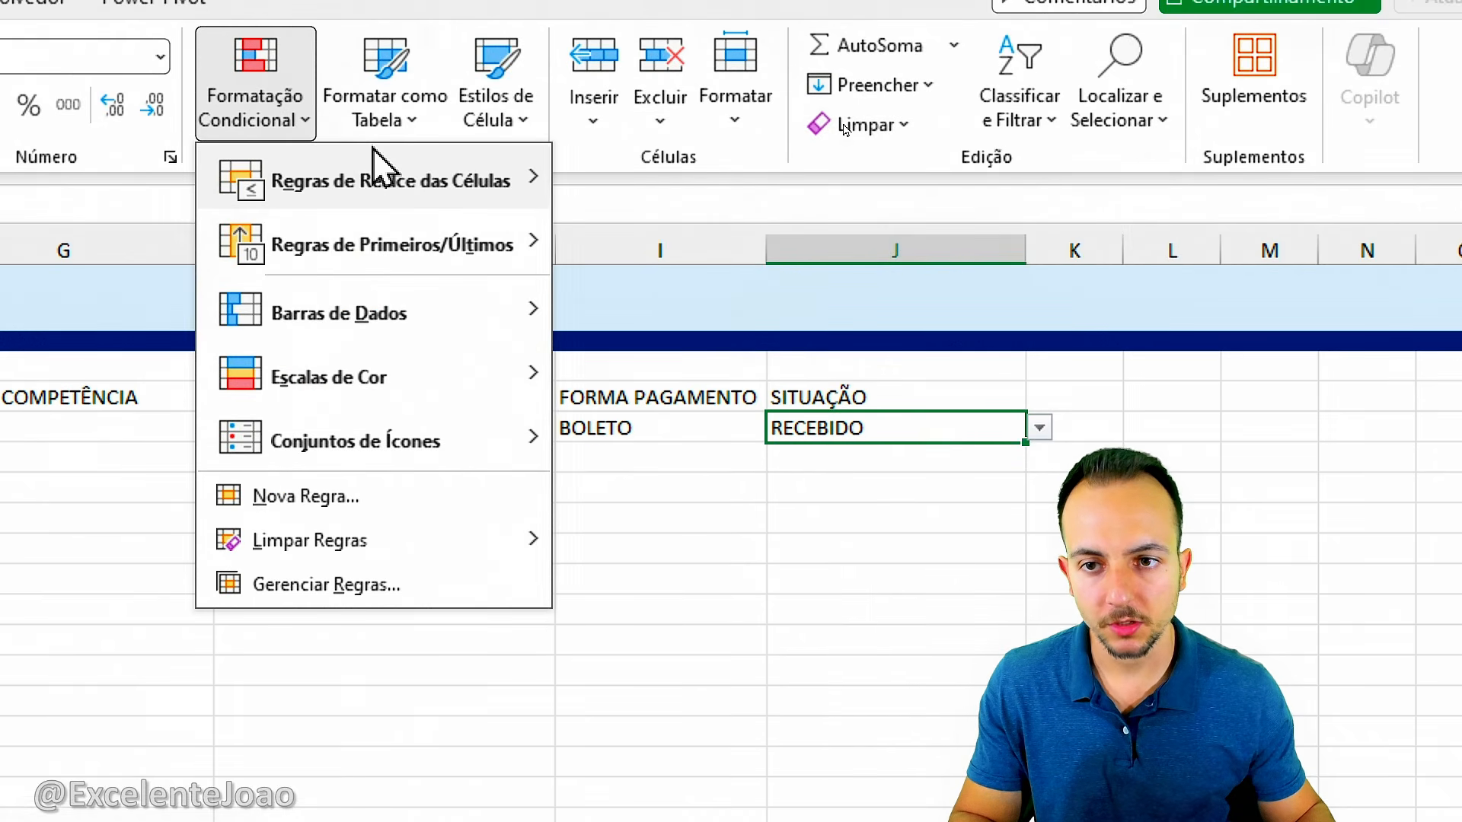
{"action": "mouse_move", "coordinate": [381, 182]}
{"action": "left_click", "coordinate": [686, 372]}
{"action": "type", "text": "RECEBIDO"}
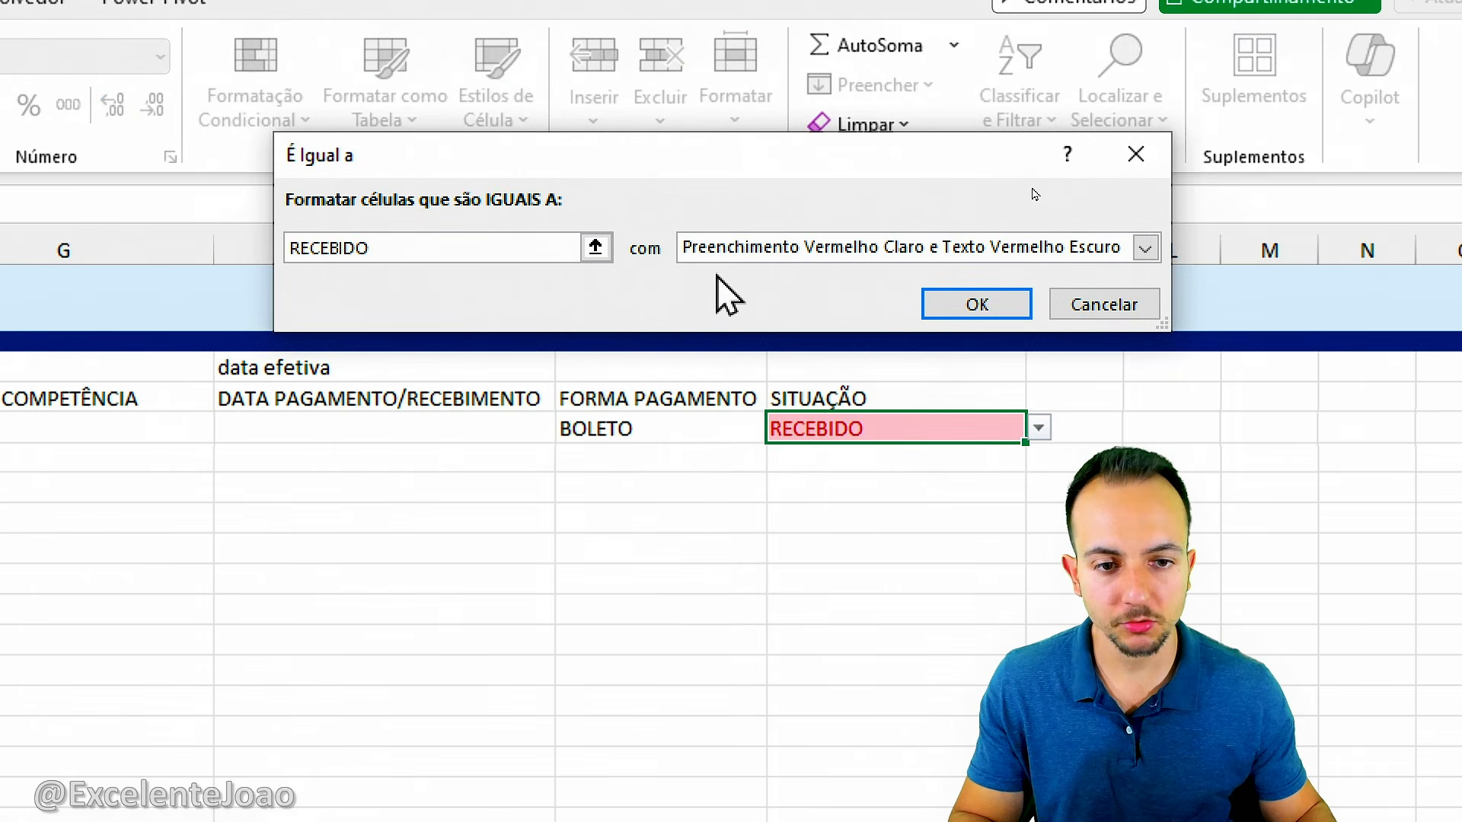
{"action": "left_click", "coordinate": [791, 252]}
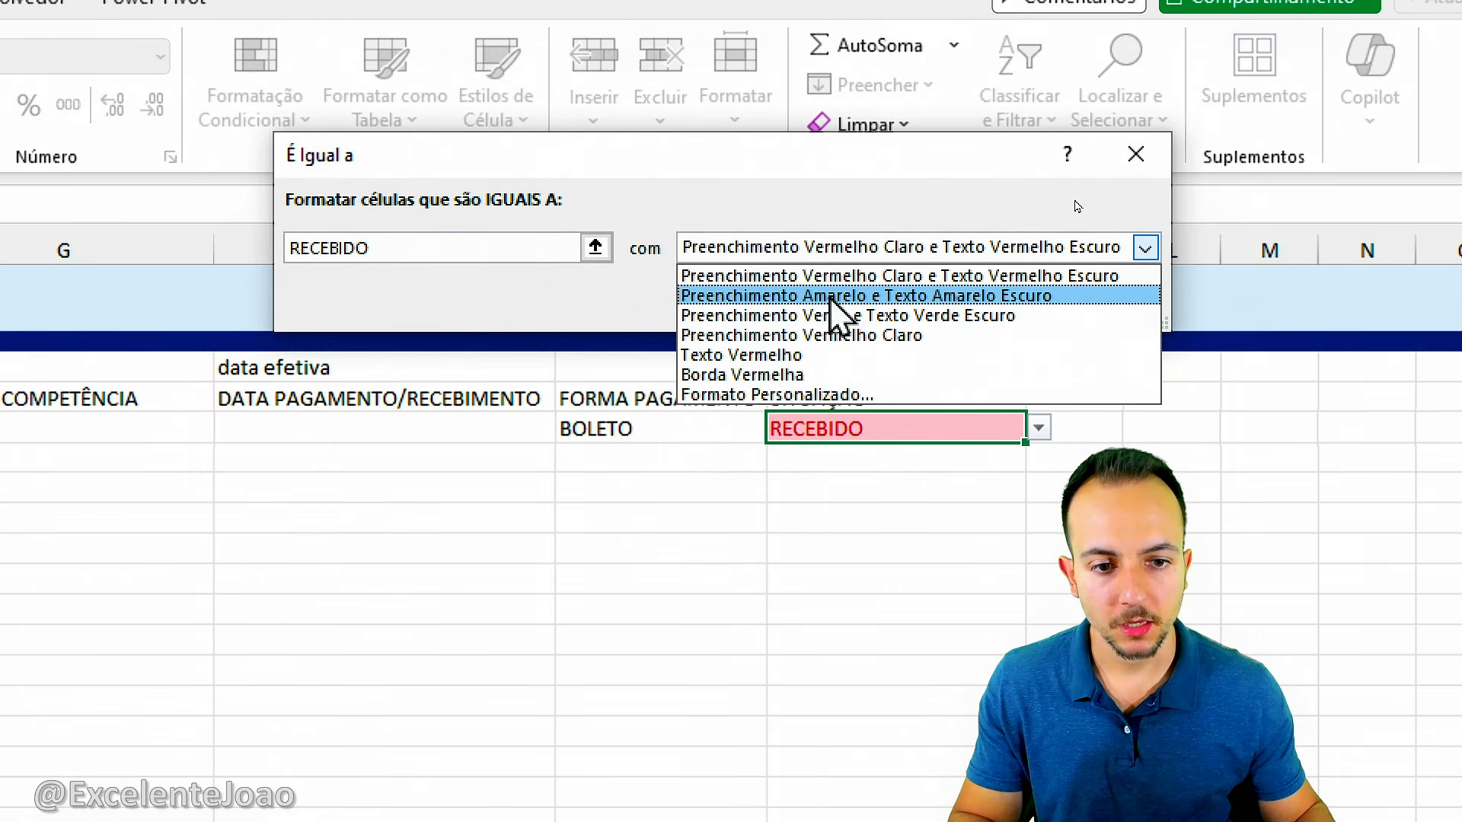
{"action": "left_click", "coordinate": [853, 316]}
{"action": "left_click", "coordinate": [977, 308]}
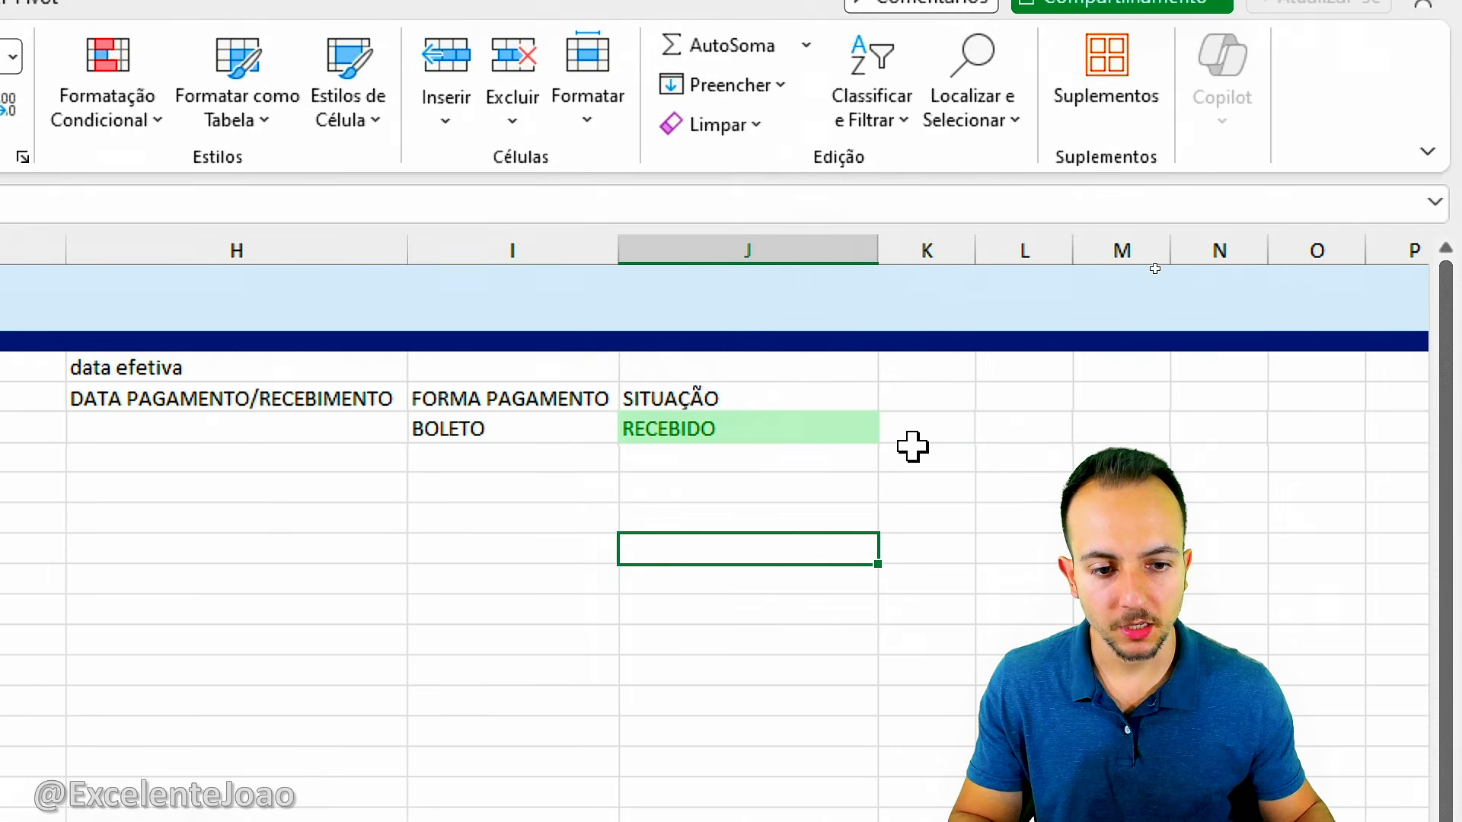
Step: Try the statuses PREVISTO, PAGO and ATRASO in cell J5, and settle on PREVISTO from its list
{"action": "left_click", "coordinate": [1012, 430]}
{"action": "left_click", "coordinate": [1039, 428]}
{"action": "left_click", "coordinate": [774, 458]}
{"action": "left_click", "coordinate": [892, 429]}
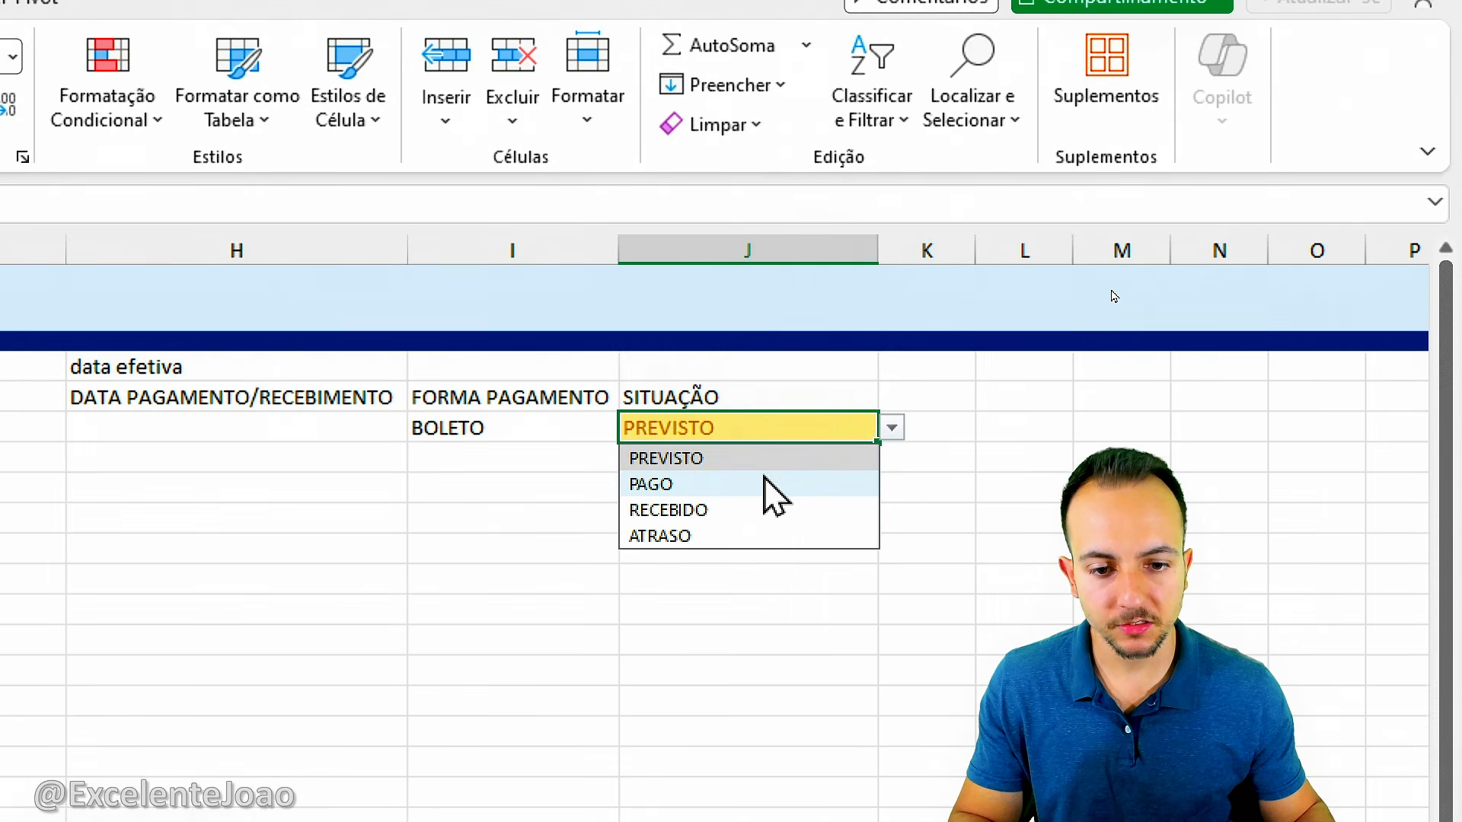
{"action": "left_click", "coordinate": [770, 484]}
{"action": "left_click", "coordinate": [892, 429]}
{"action": "left_click", "coordinate": [754, 536]}
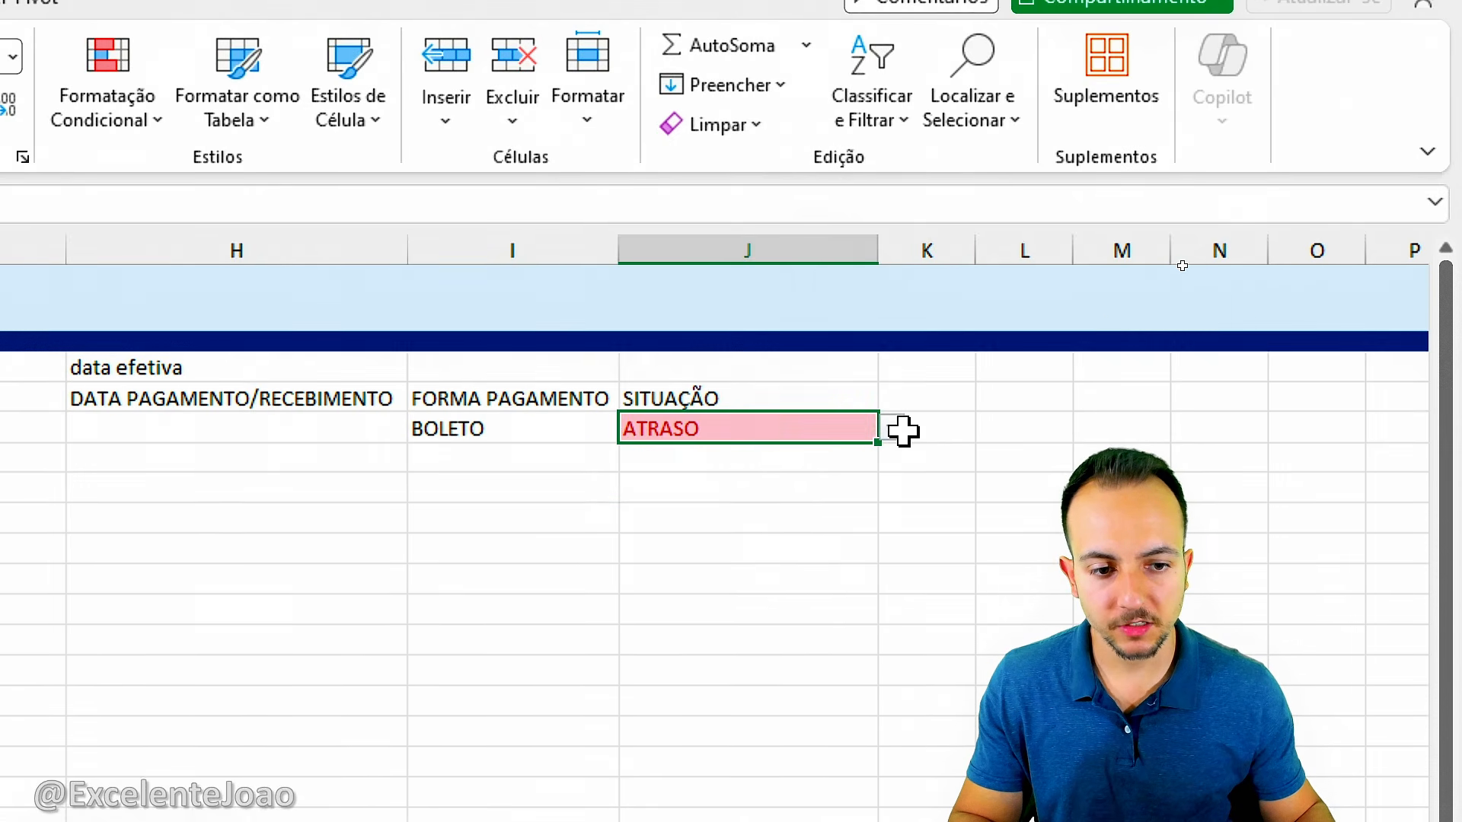
{"action": "left_click", "coordinate": [892, 429]}
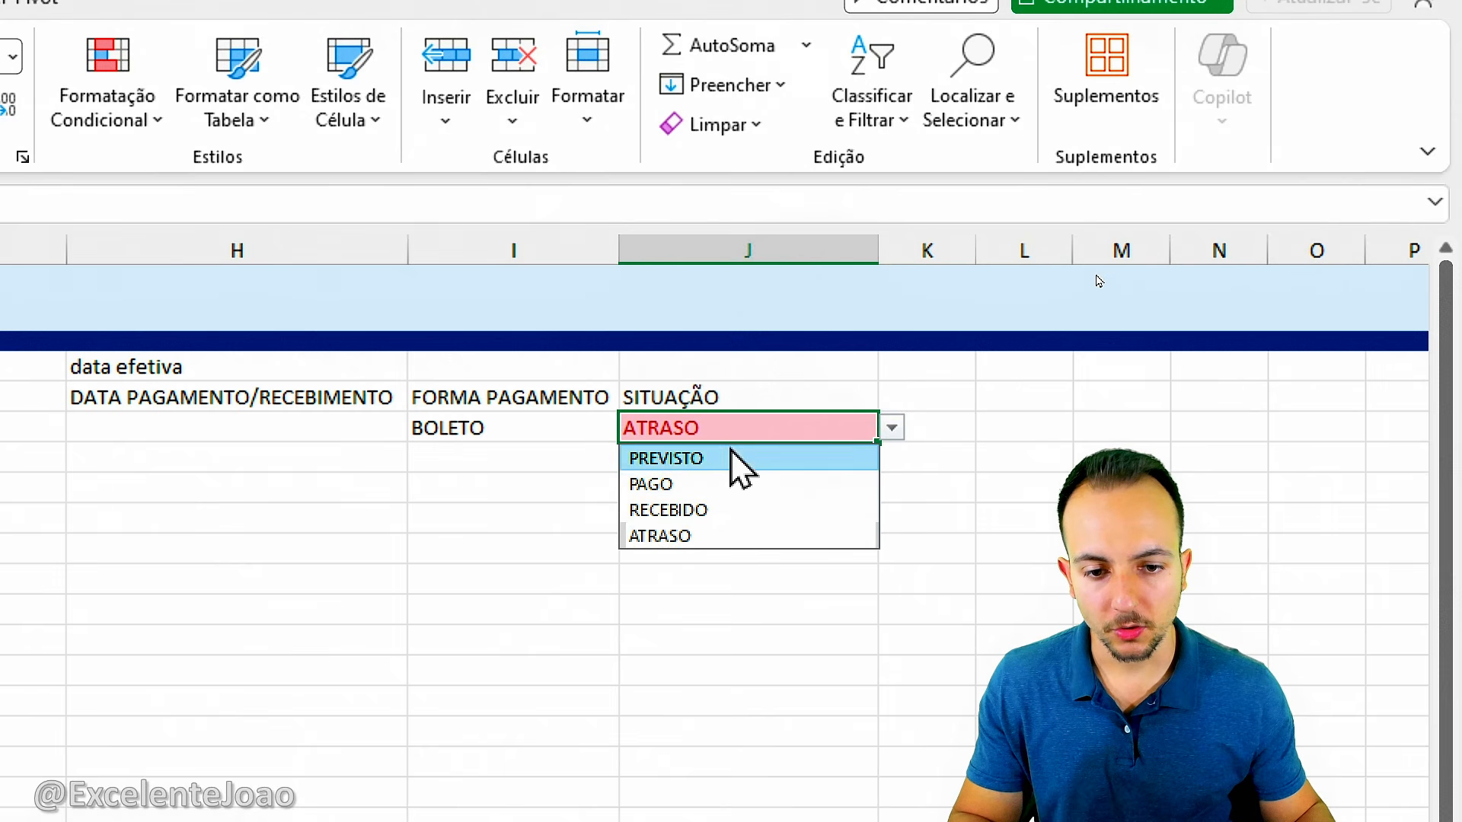
{"action": "left_click", "coordinate": [738, 460]}
{"action": "left_click", "coordinate": [671, 491]}
{"action": "left_click", "coordinate": [455, 518]}
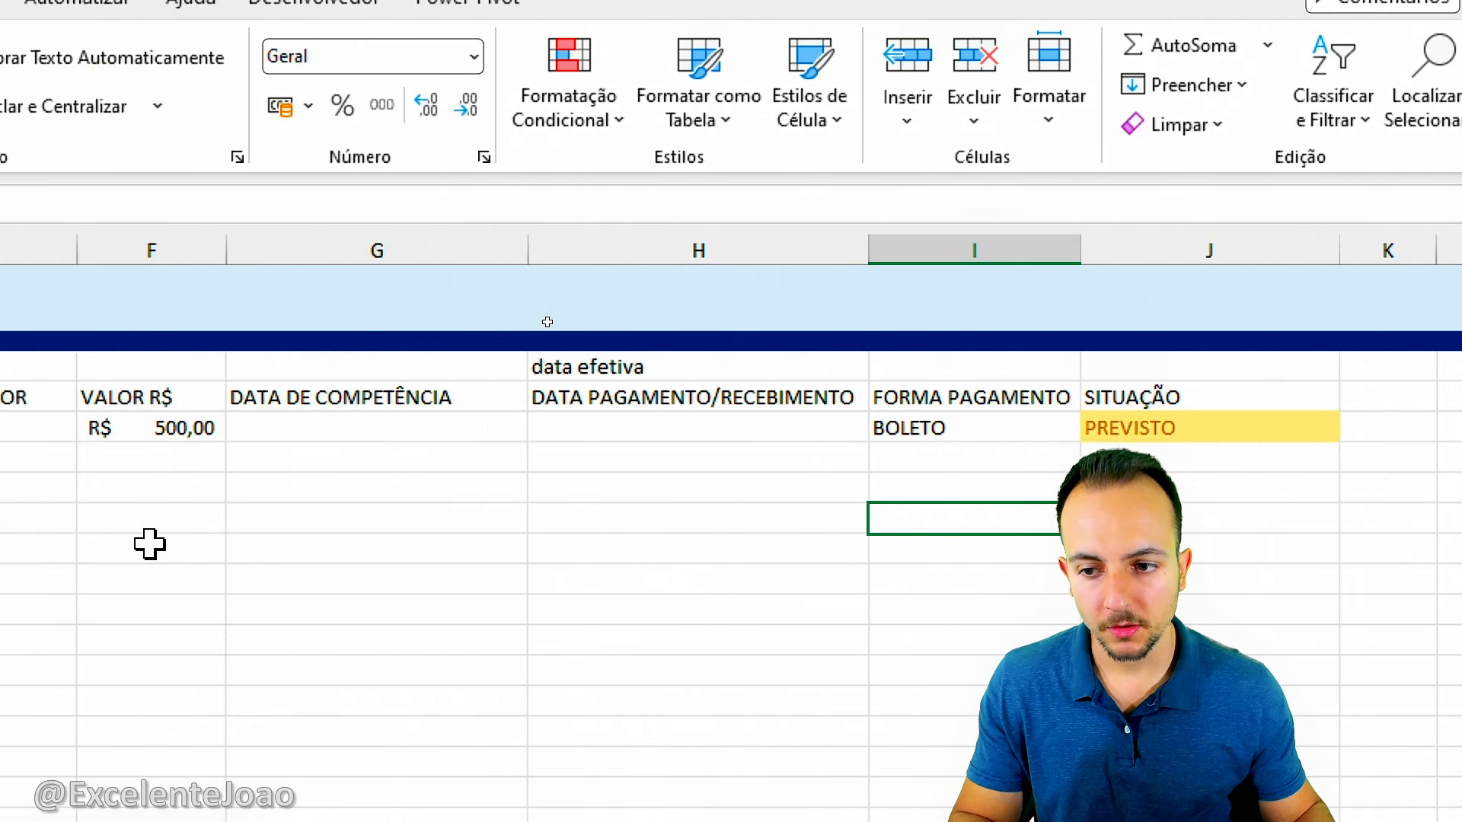
Step: Enter the competence date 01/01/2026 in cell G5 for the electricity bill entry
{"action": "left_click", "coordinate": [562, 435]}
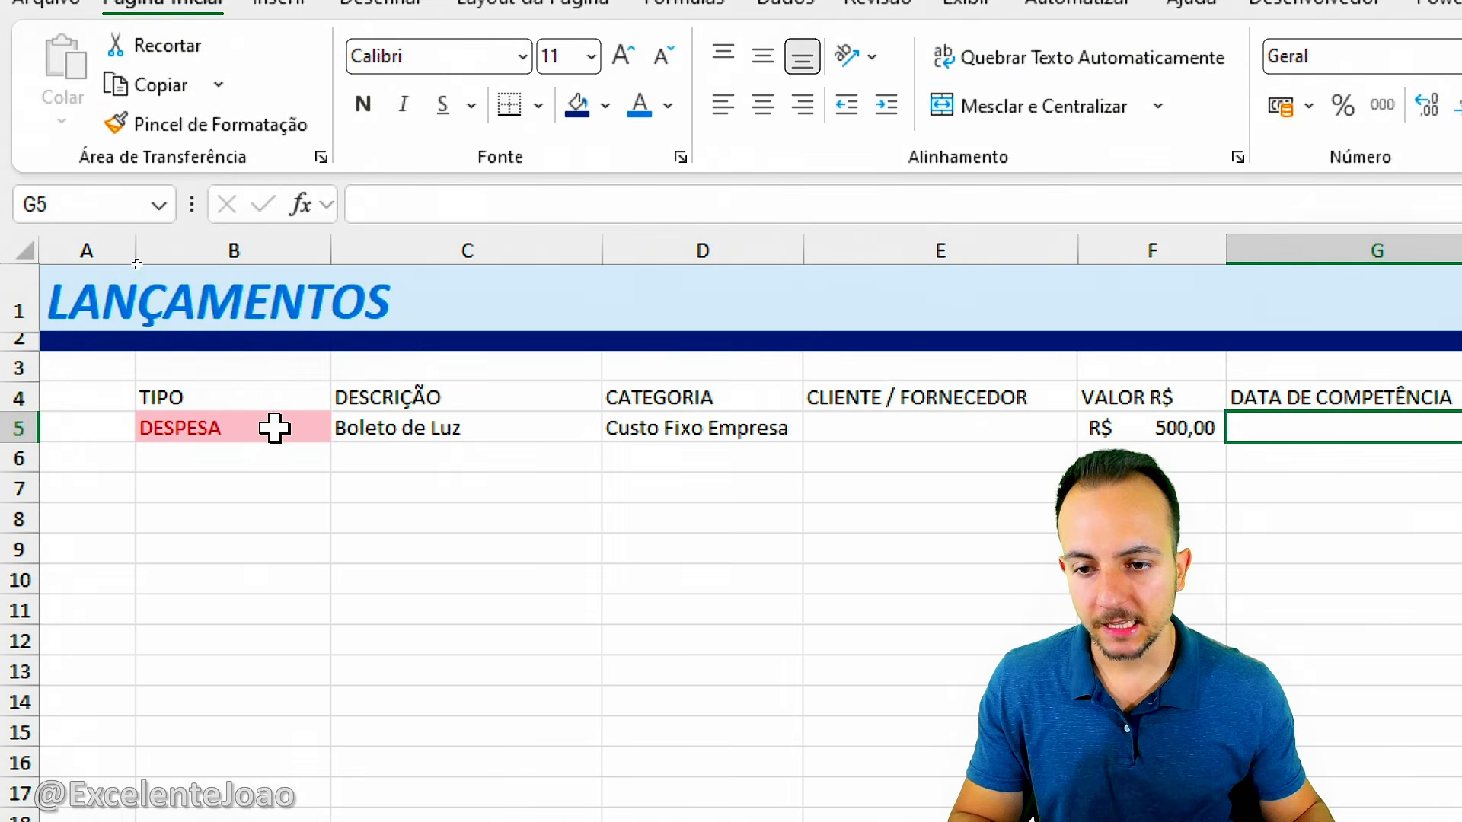
{"action": "left_click", "coordinate": [457, 428]}
{"action": "left_click", "coordinate": [1294, 428]}
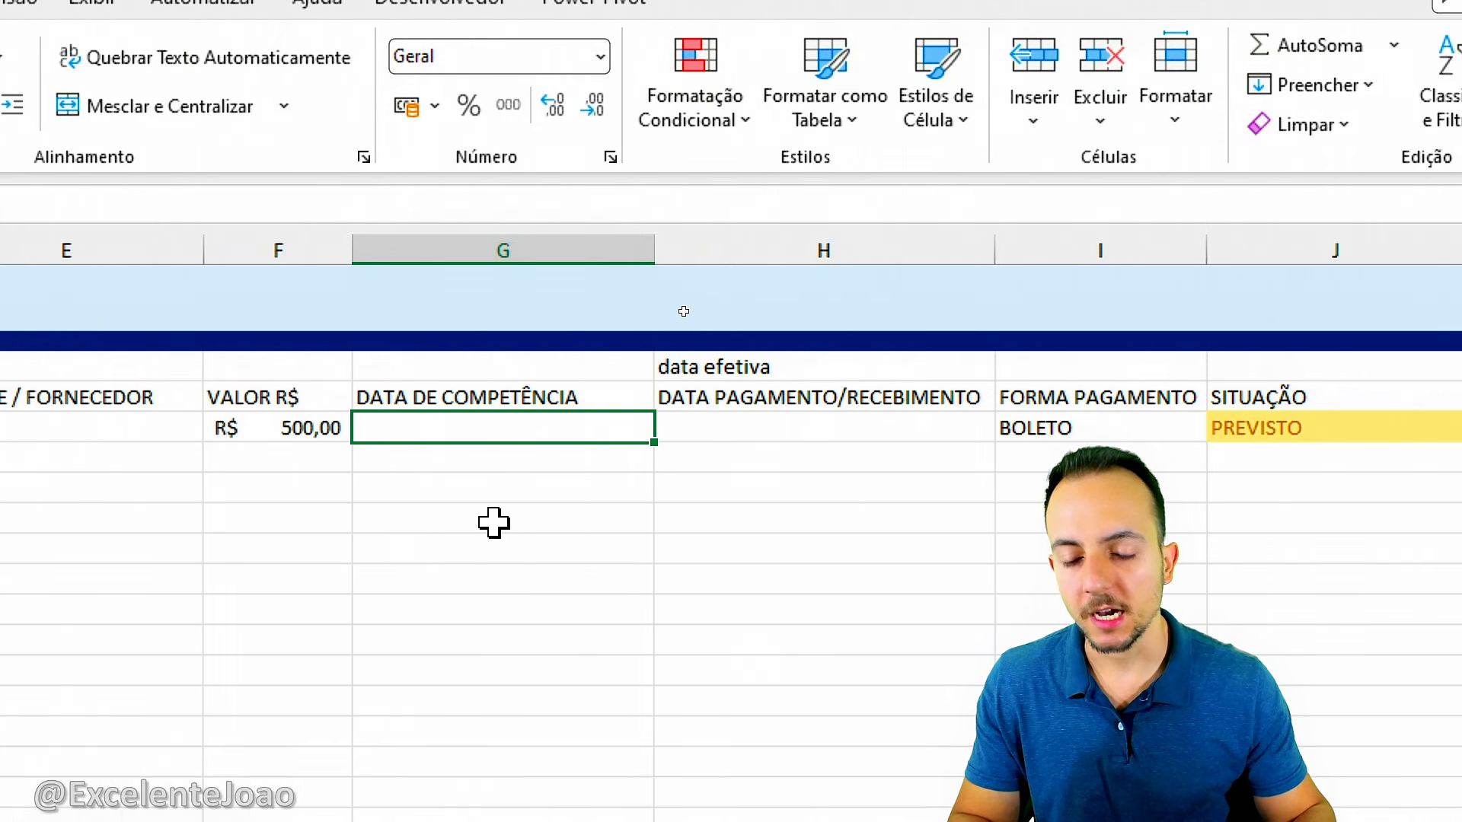
{"action": "type", "text": "0"}
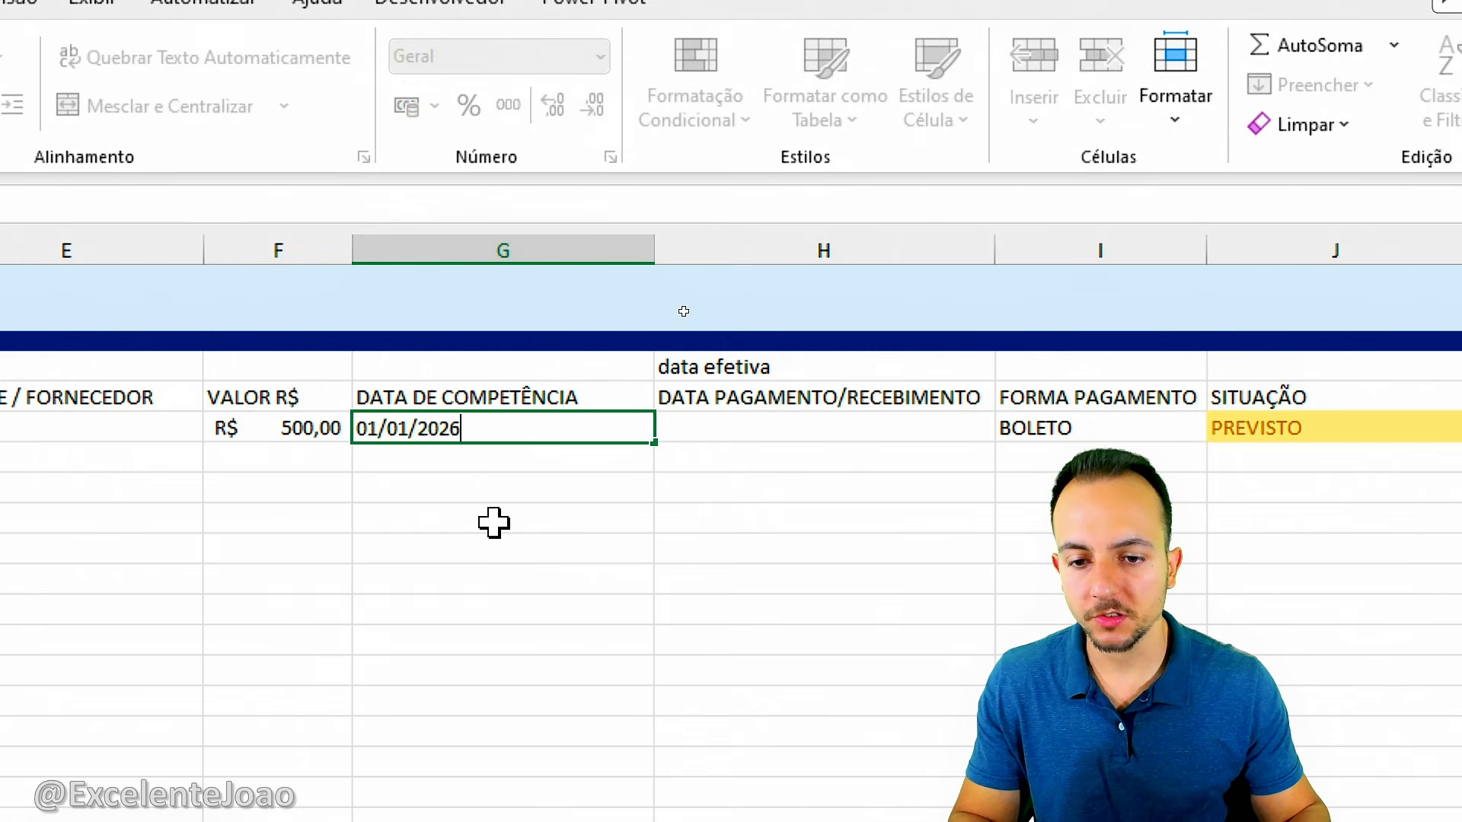
{"action": "type", "text": "1/01/2026"}
{"action": "key", "text": "Tab"}
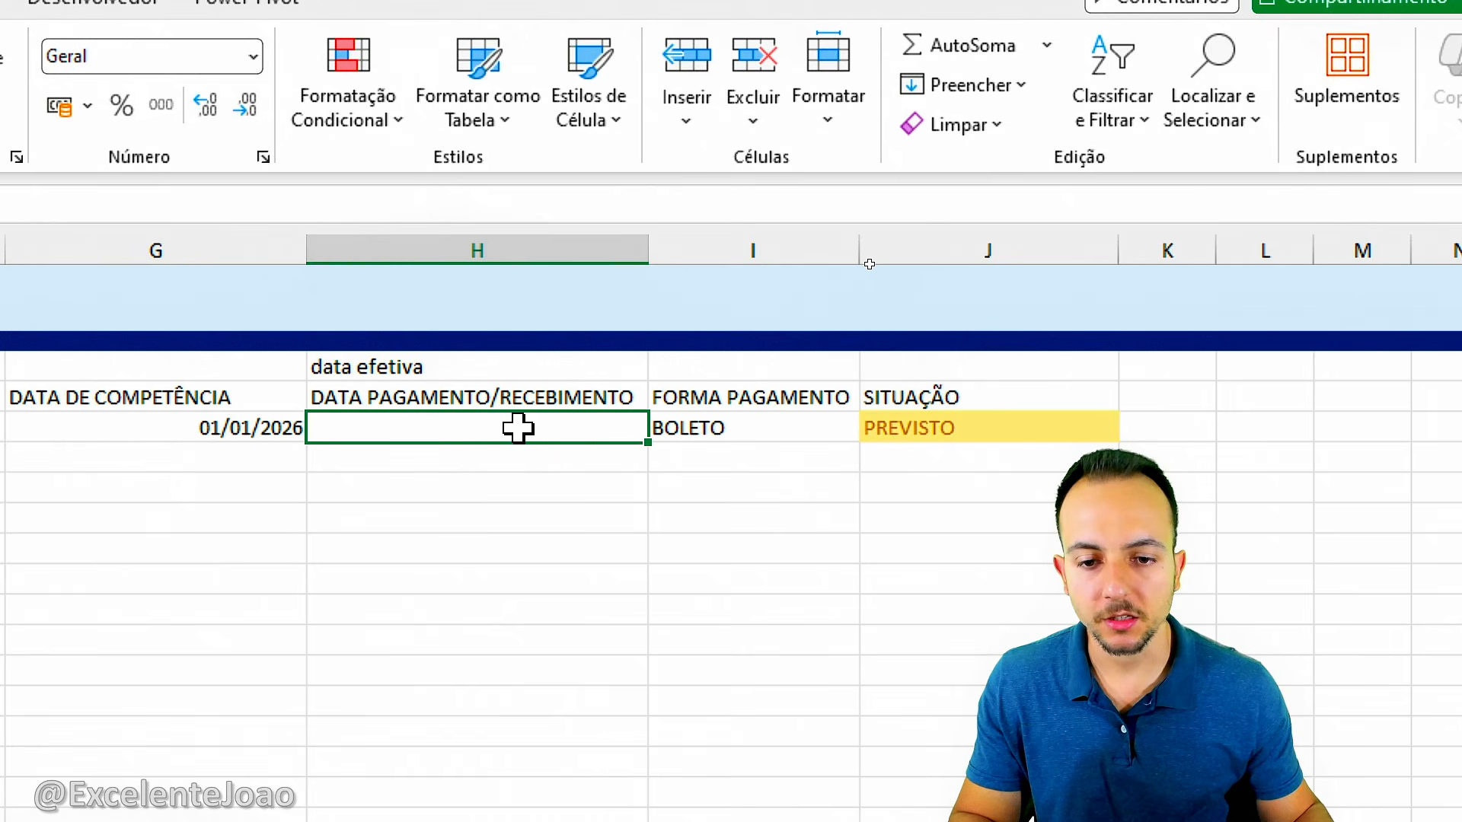
Step: Enter the payment date 15/02/2026 in cell H5 for the electricity bill entry
{"action": "left_click_drag", "start_coordinate": [515, 377], "coordinate": [548, 400]}
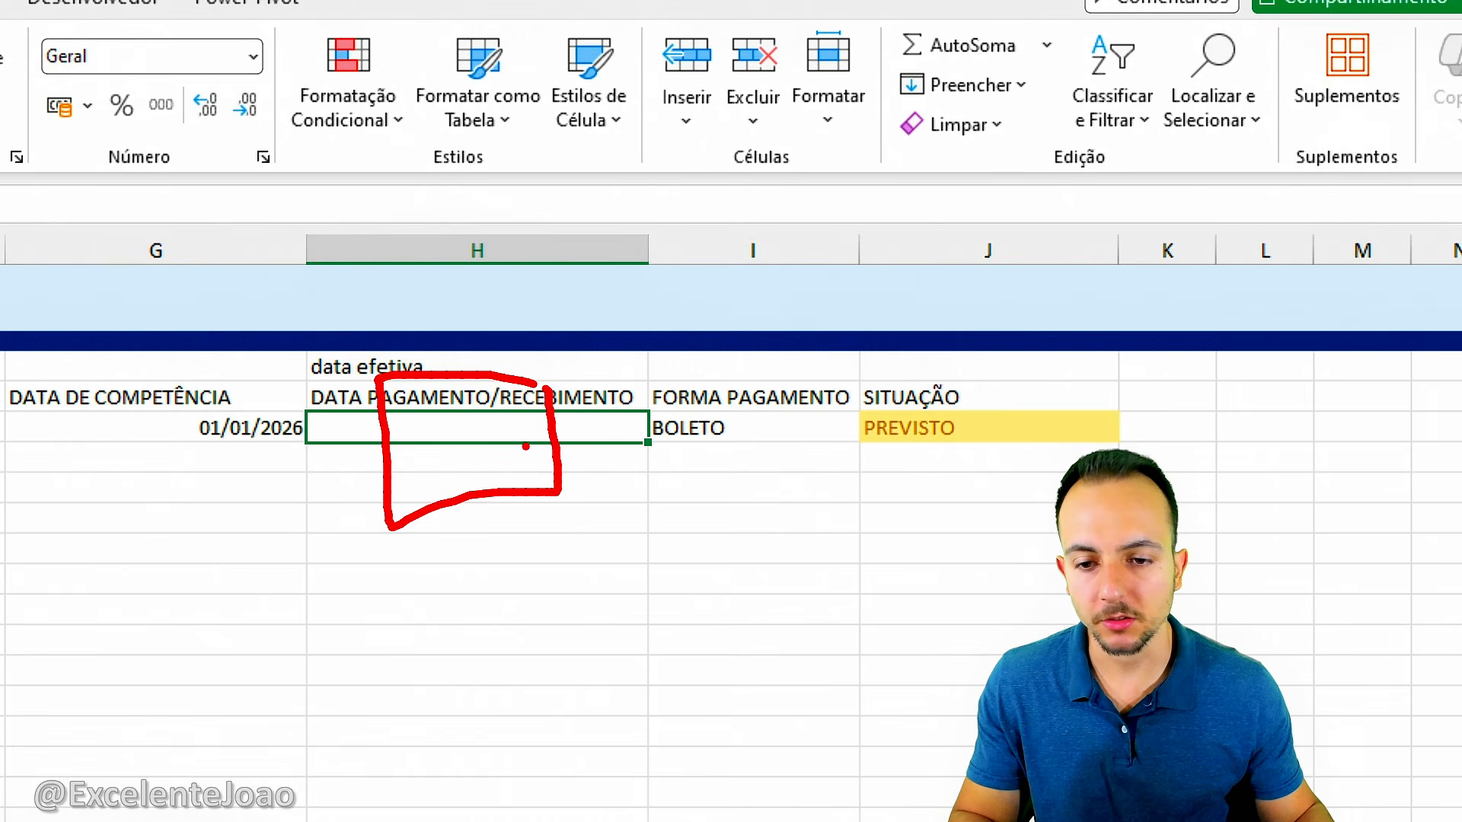
{"action": "key", "text": "Escape"}
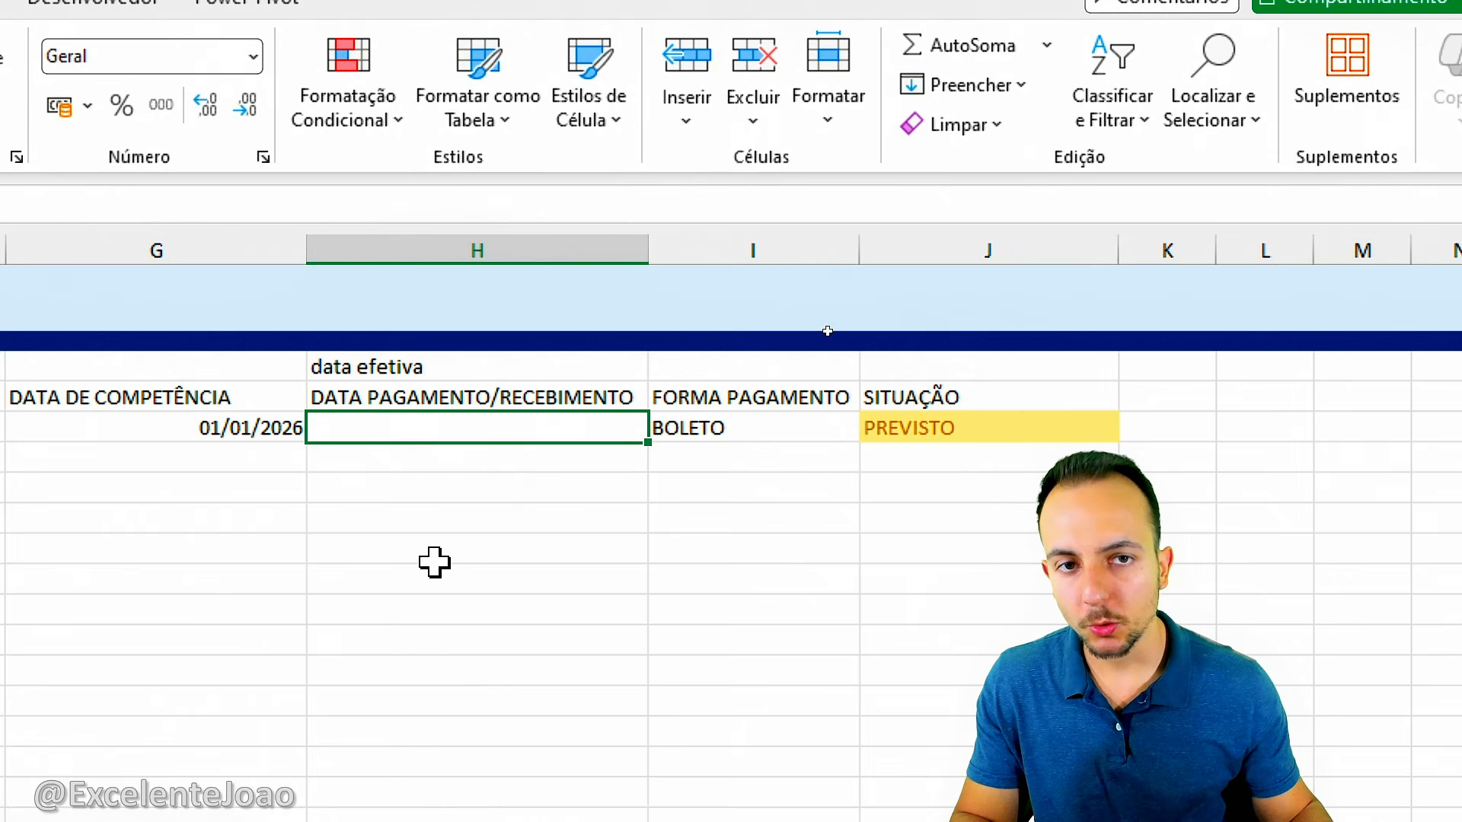
{"action": "type", "text": "15/"}
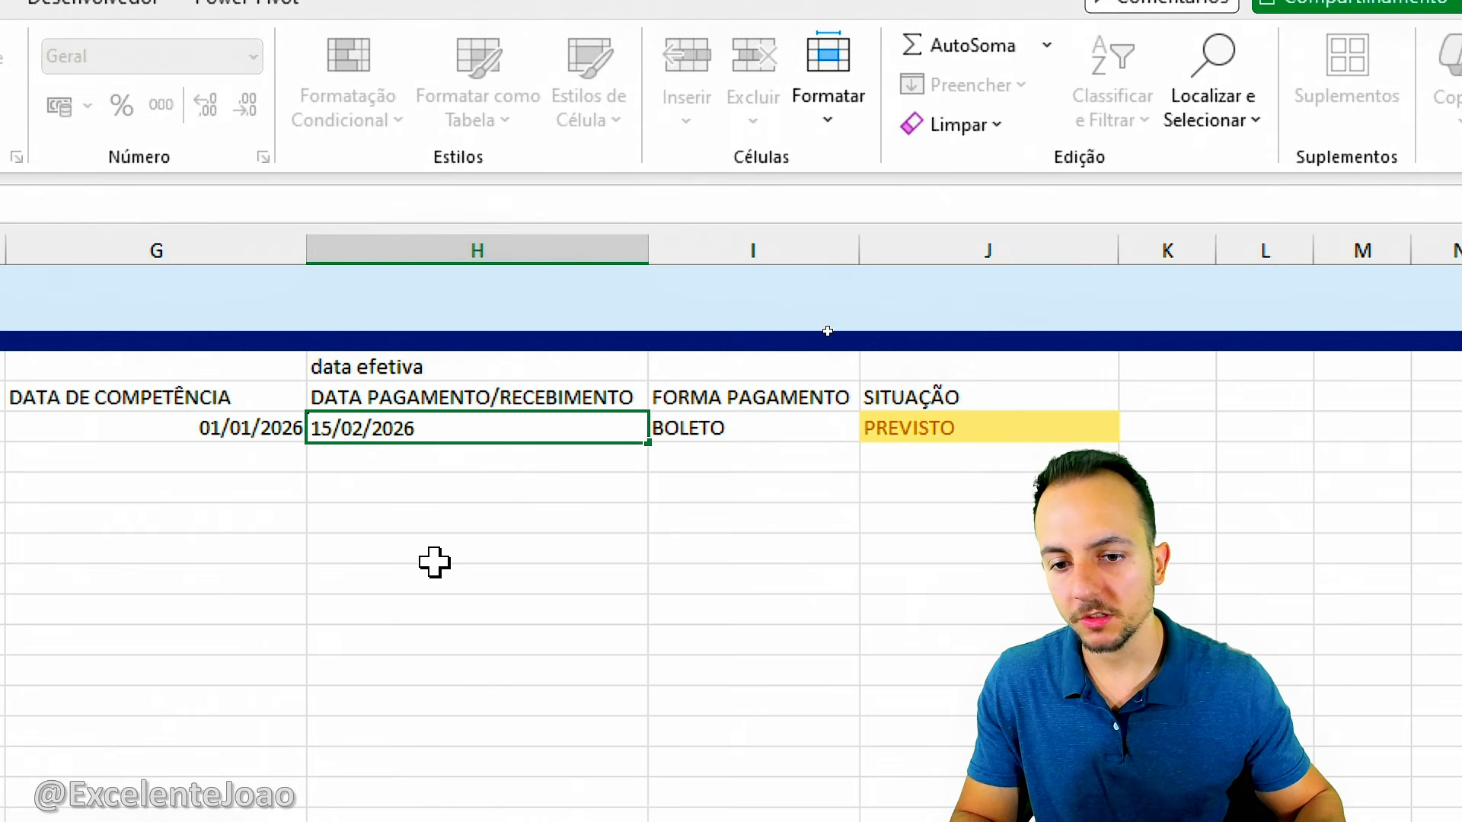
{"action": "type", "text": "02/2026"}
{"action": "key", "text": "Return"}
{"action": "left_click", "coordinate": [434, 562]}
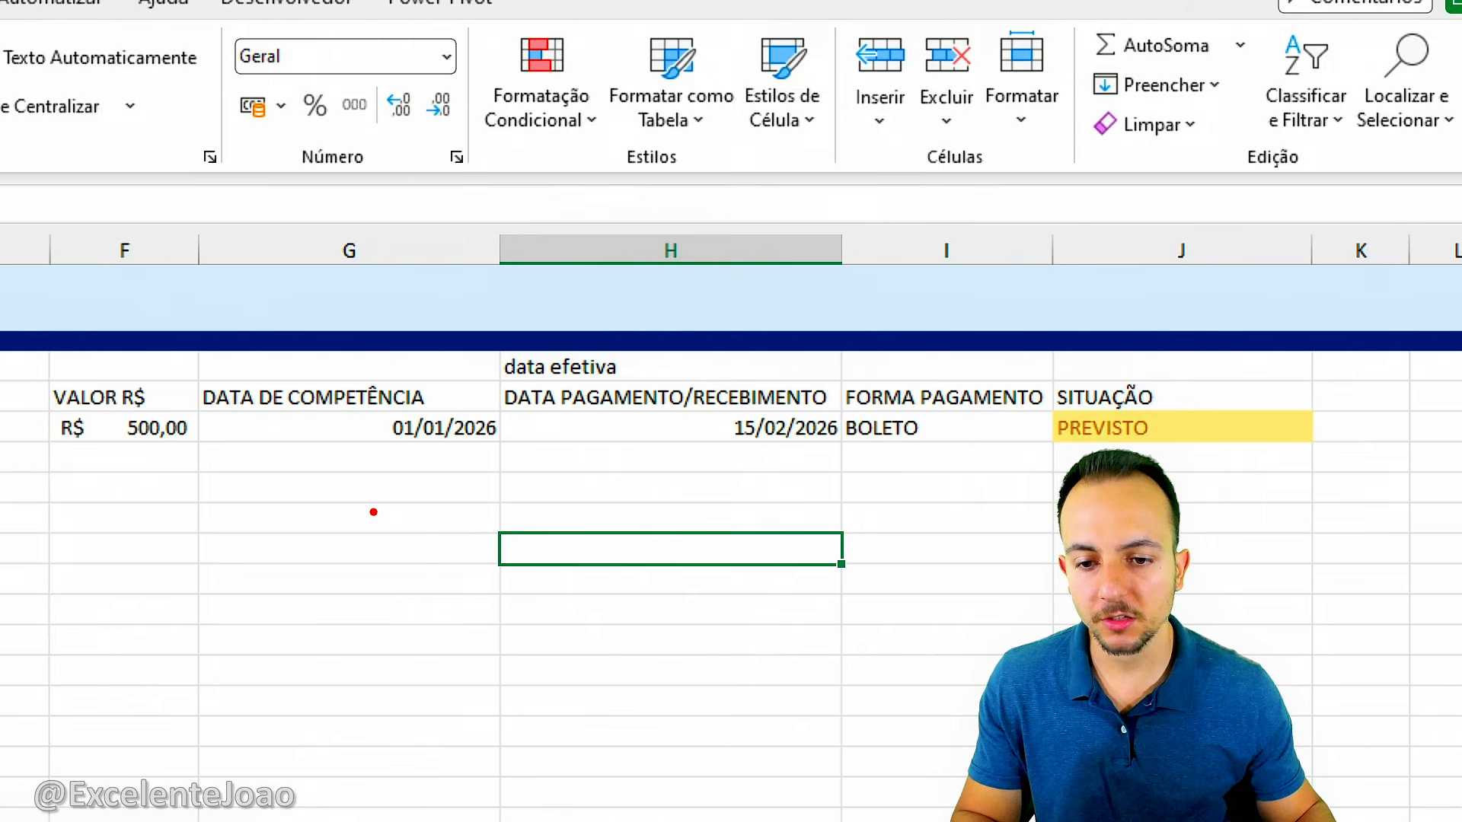
{"action": "left_click_drag", "start_coordinate": [179, 330], "coordinate": [500, 502]}
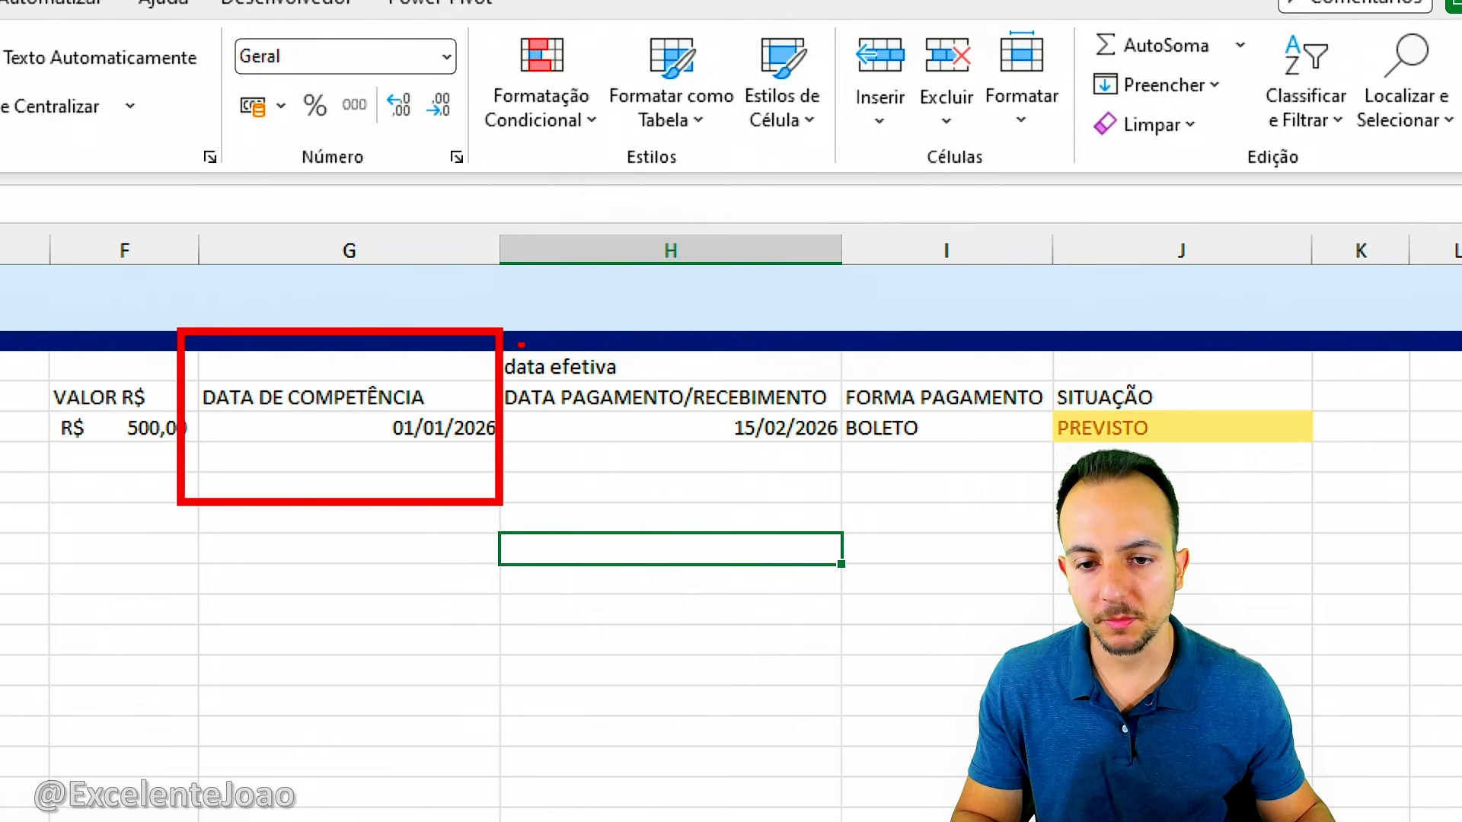
{"action": "left_click_drag", "start_coordinate": [504, 329], "coordinate": [848, 507]}
{"action": "key", "text": "Escape"}
Step: Add the note "a que data pertence" in cell G3 above the DATA DE COMPETÊNCIA header
{"action": "left_click", "coordinate": [331, 364]}
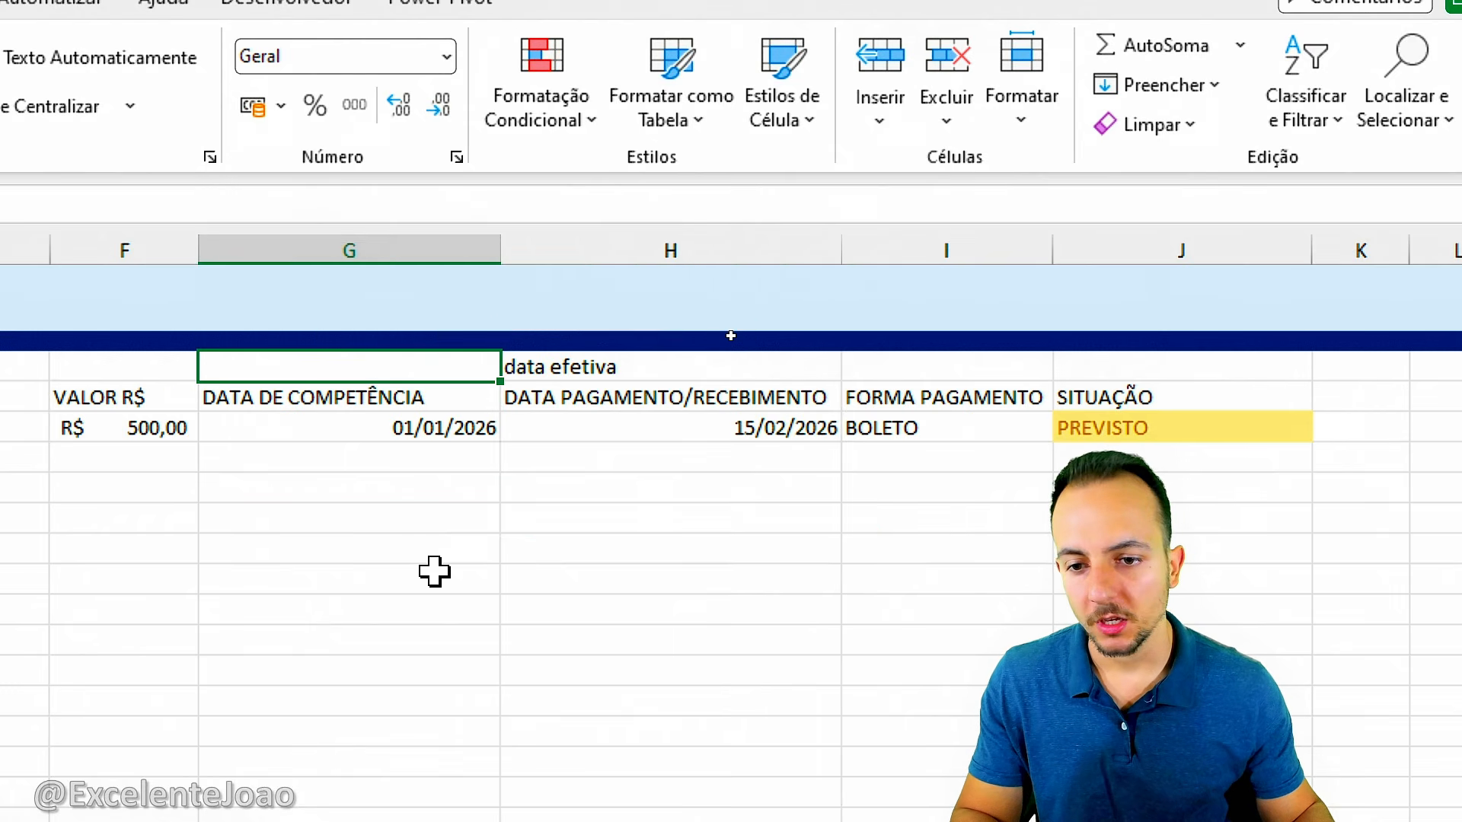
{"action": "type", "text": "A"}
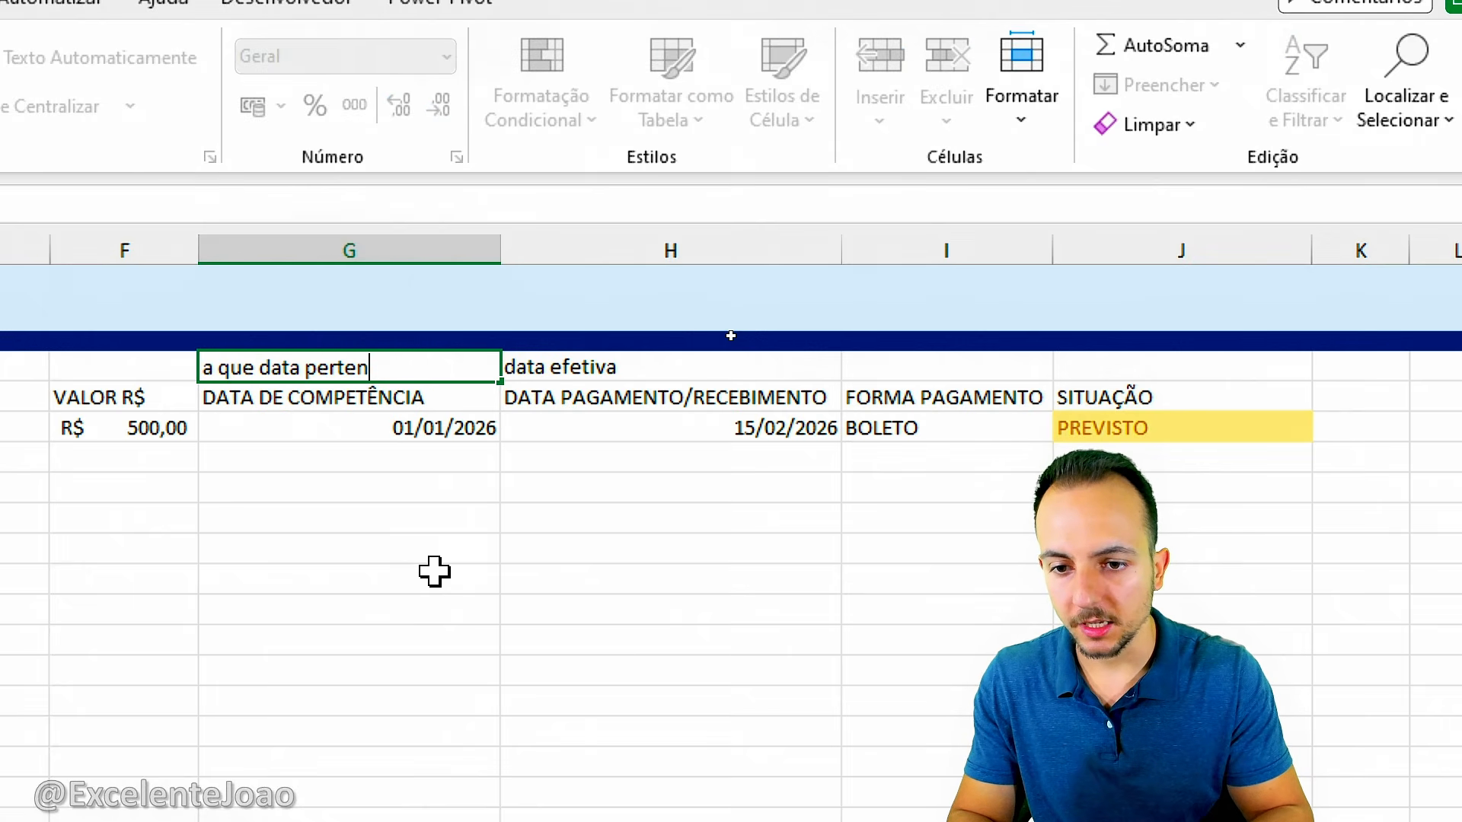
{"action": "type", "text": " que data pertence"}
{"action": "key", "text": "Return"}
{"action": "key", "text": "Up"}
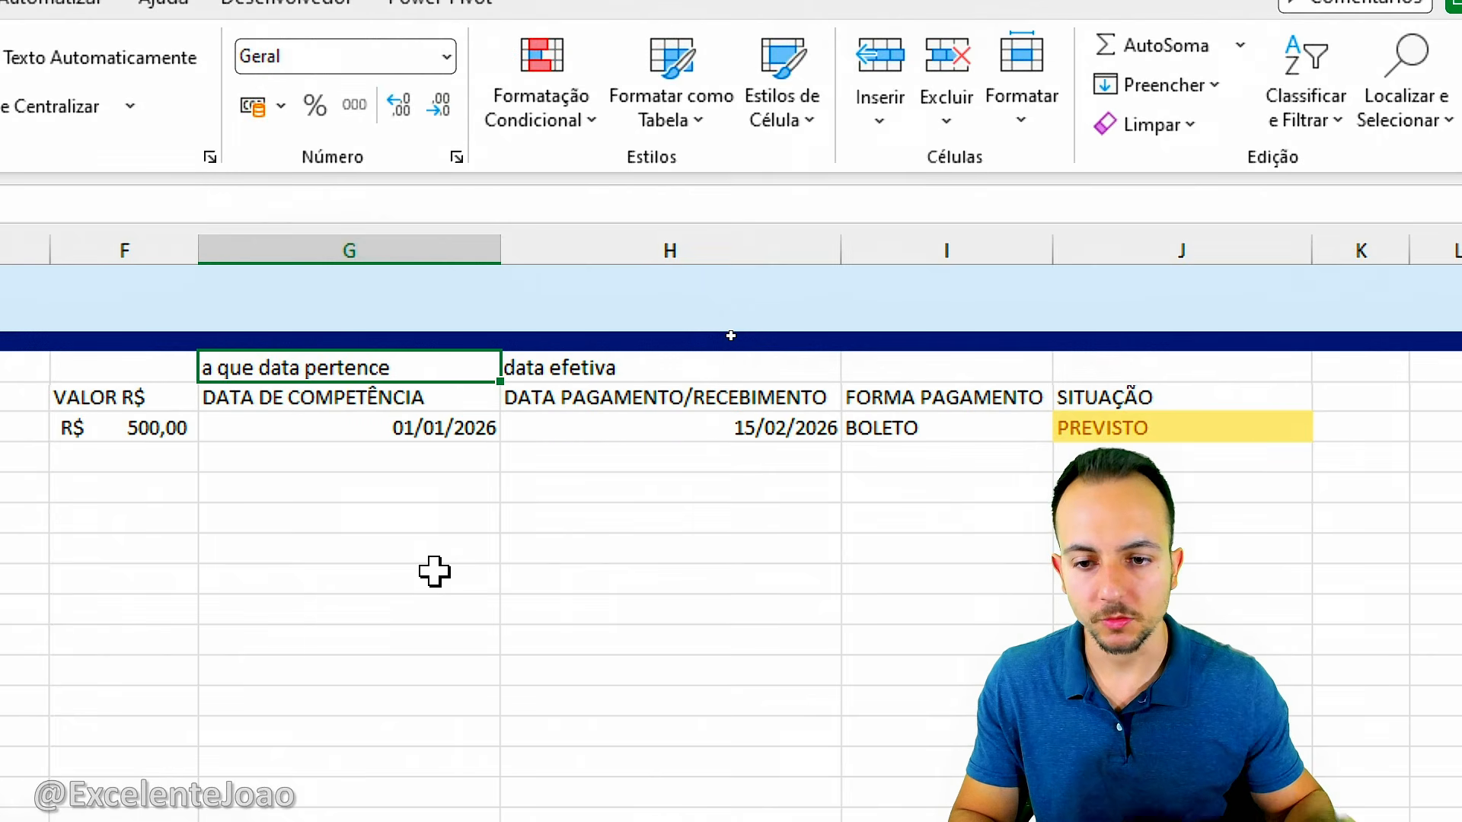
Step: Format the notes in G3:H3 with font size 10 and the standard light blue font color
{"action": "left_click", "coordinate": [572, 369], "text": "shift"}
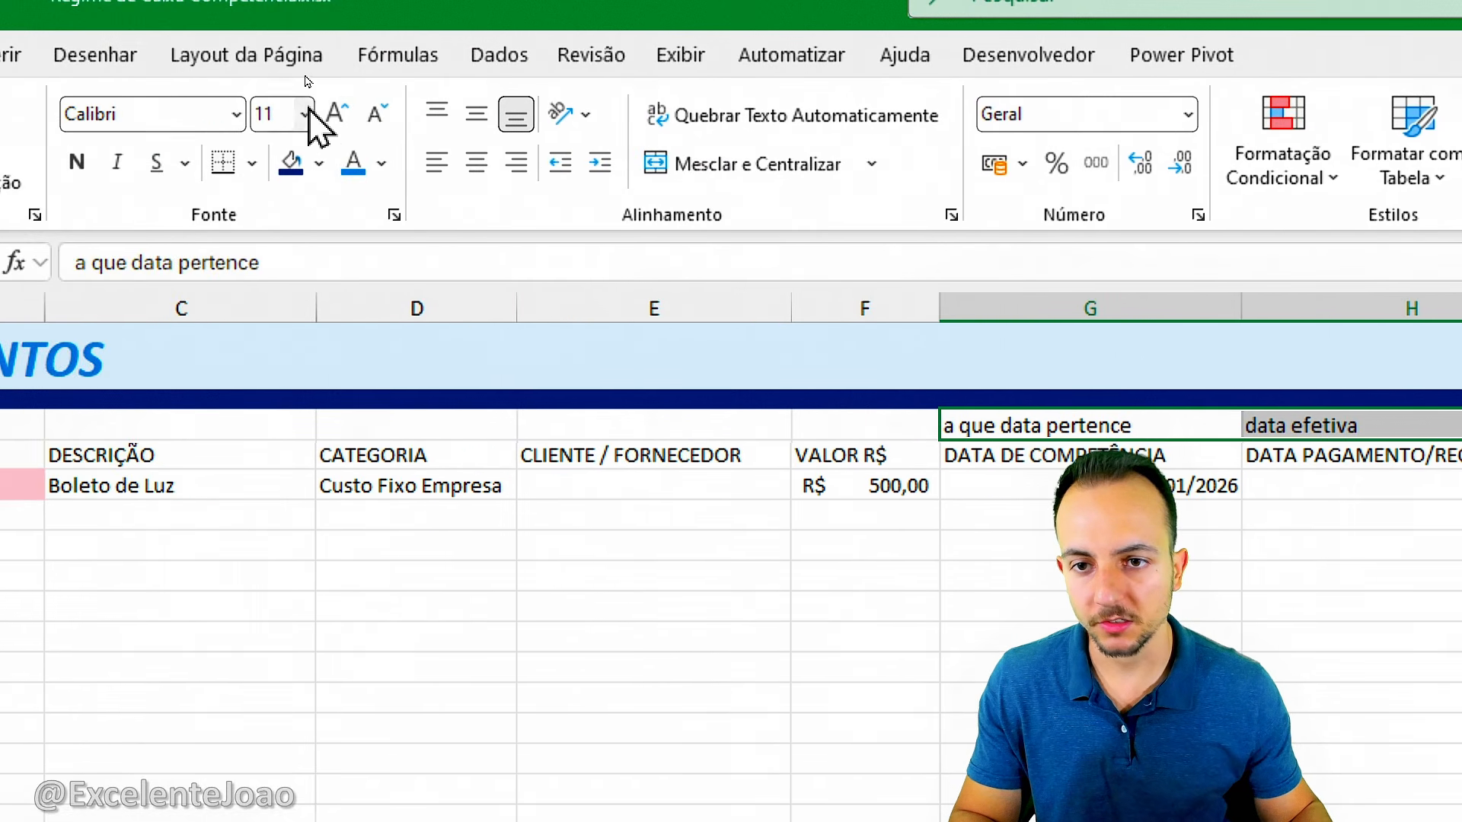
{"action": "left_click", "coordinate": [377, 116]}
{"action": "left_click", "coordinate": [381, 163]}
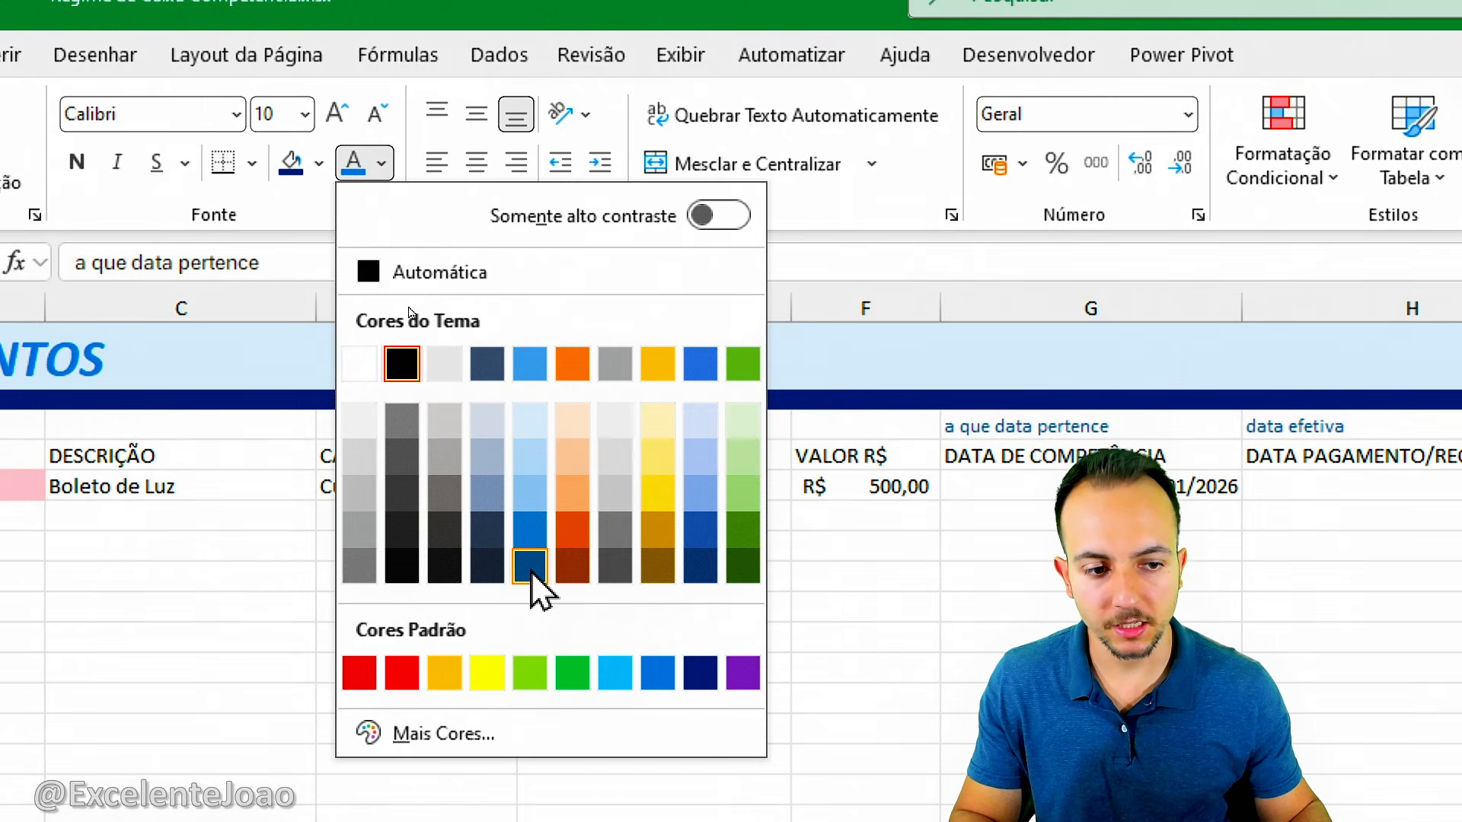
{"action": "left_click", "coordinate": [616, 673]}
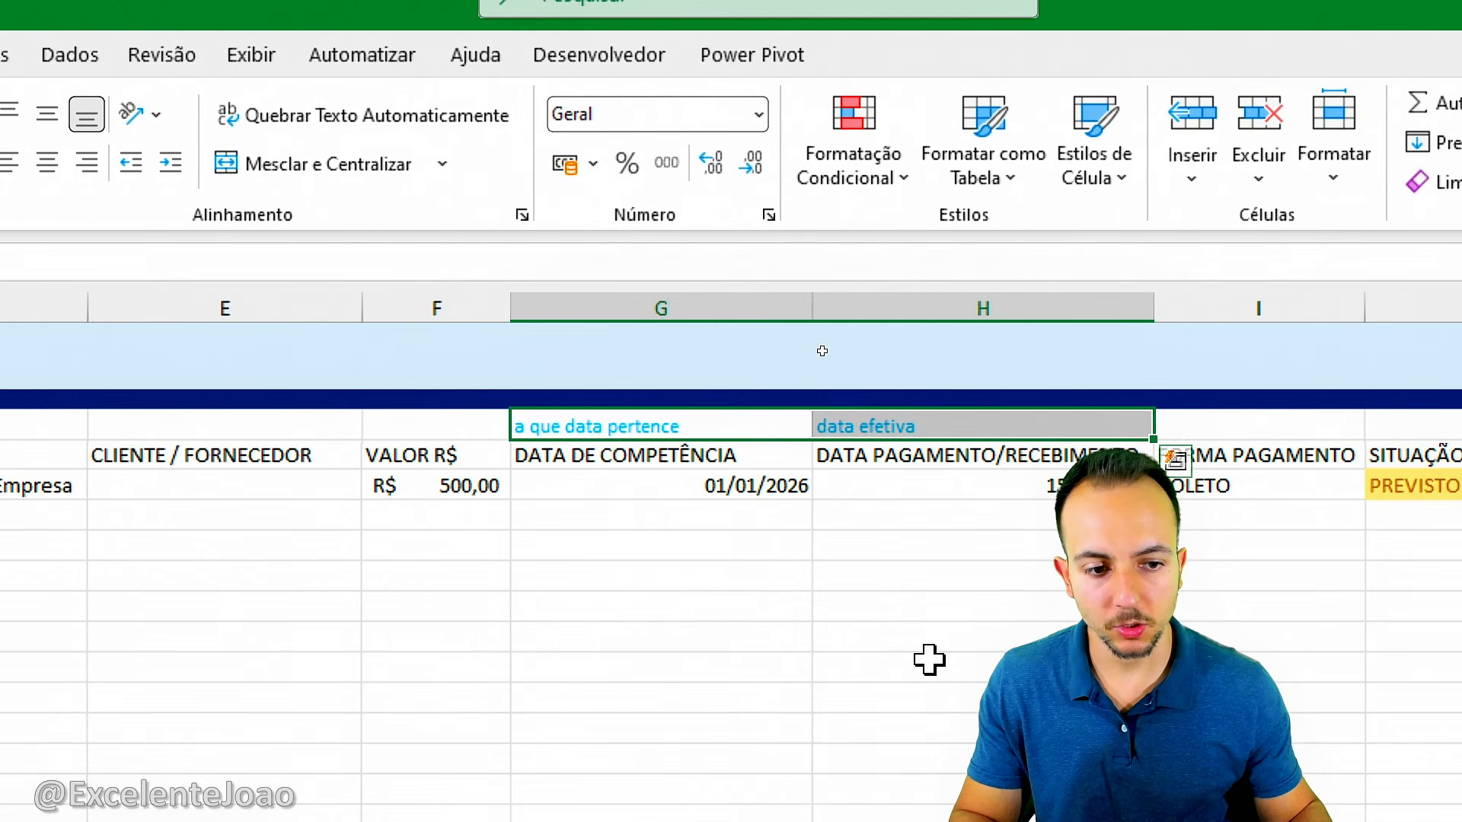
{"action": "left_click", "coordinate": [1359, 659]}
Step: Convert the range B4:J5, from TIPO to SITUAÇÃO, into a table with headers
{"action": "left_click_drag", "start_coordinate": [1459, 463], "coordinate": [92, 491]}
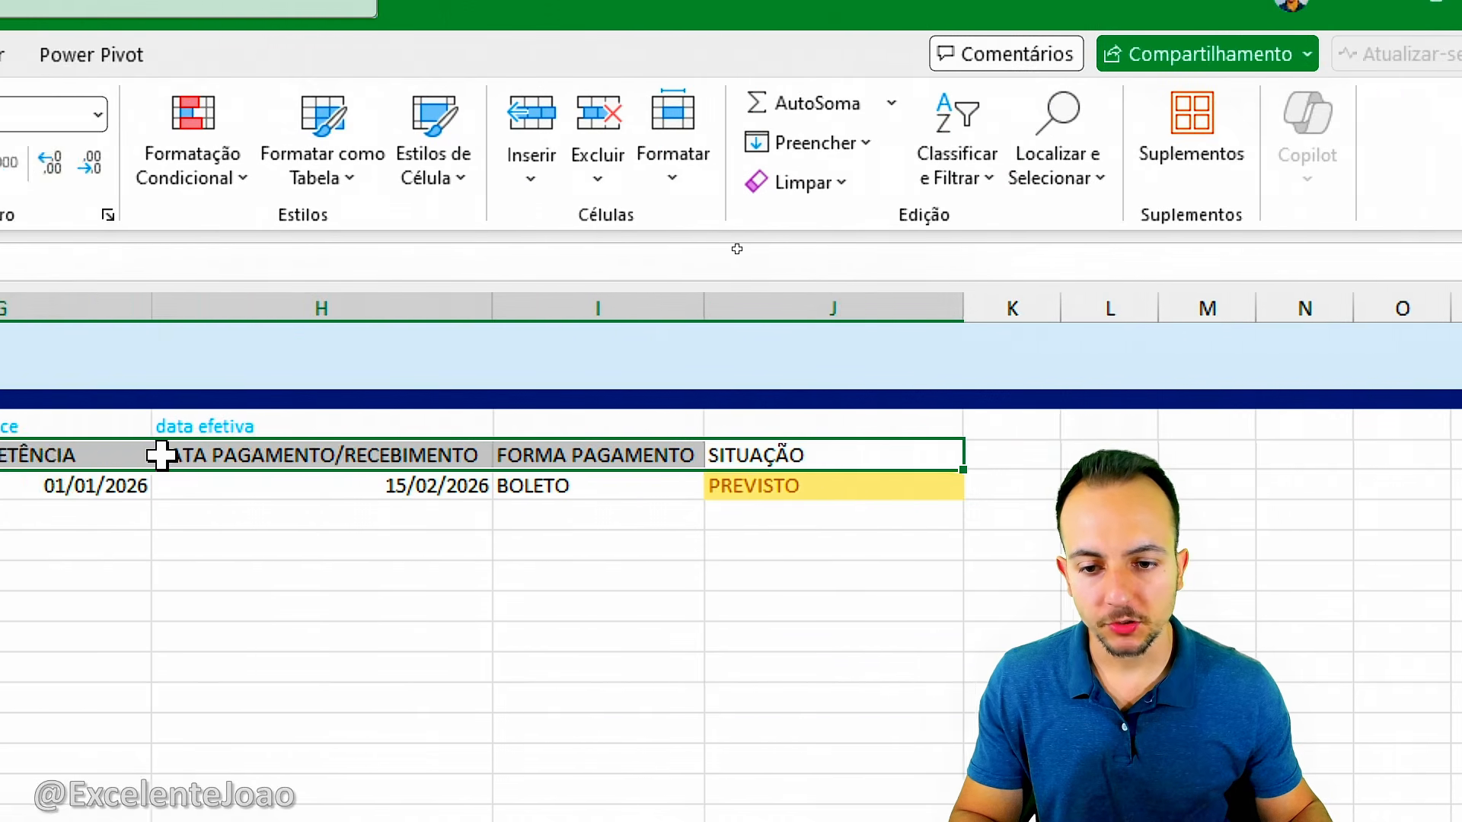
{"action": "left_click_drag", "start_coordinate": [183, 492], "coordinate": [179, 495]}
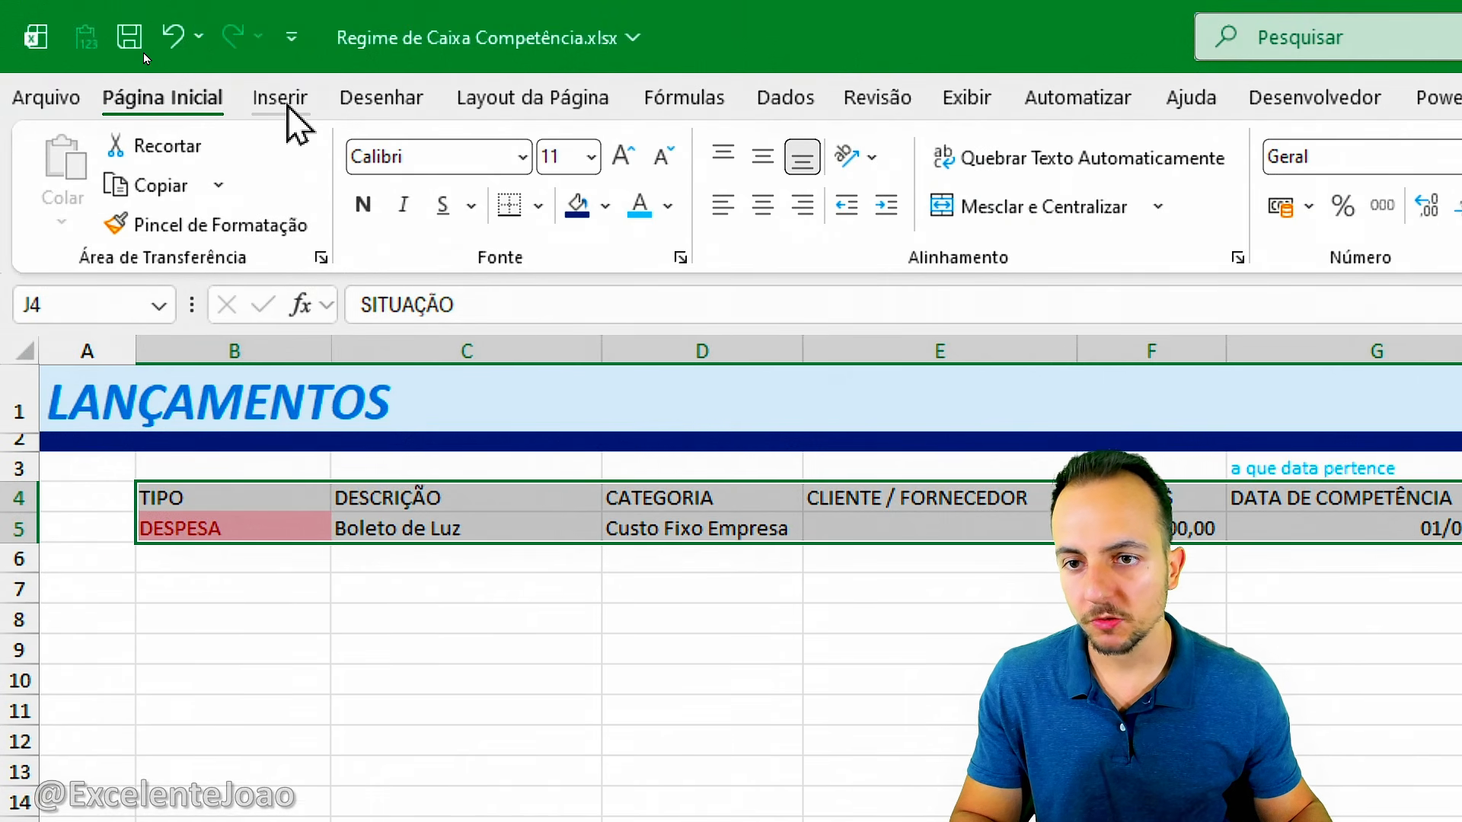
{"action": "left_click", "coordinate": [288, 66]}
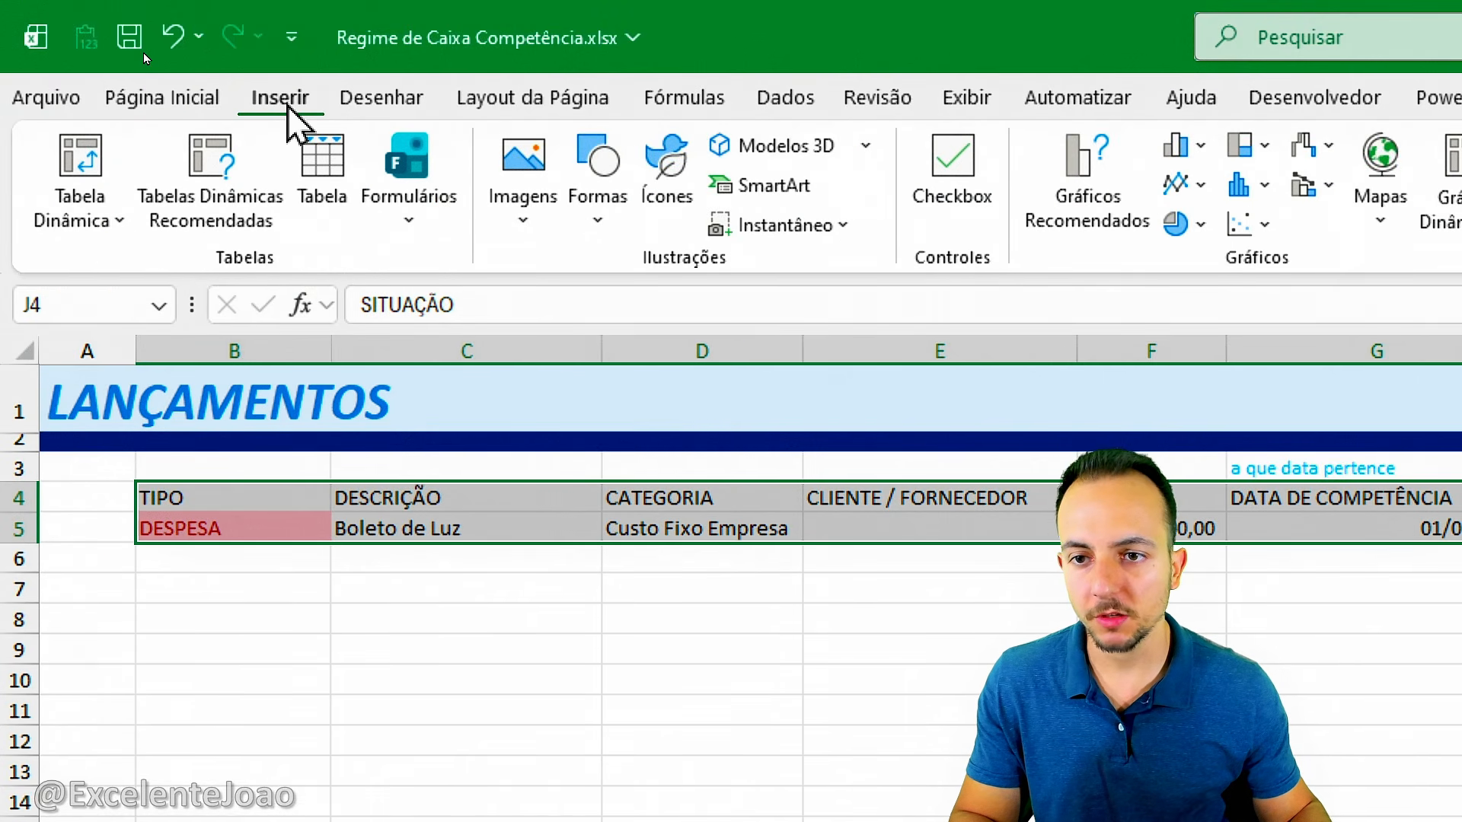
{"action": "left_click", "coordinate": [318, 214]}
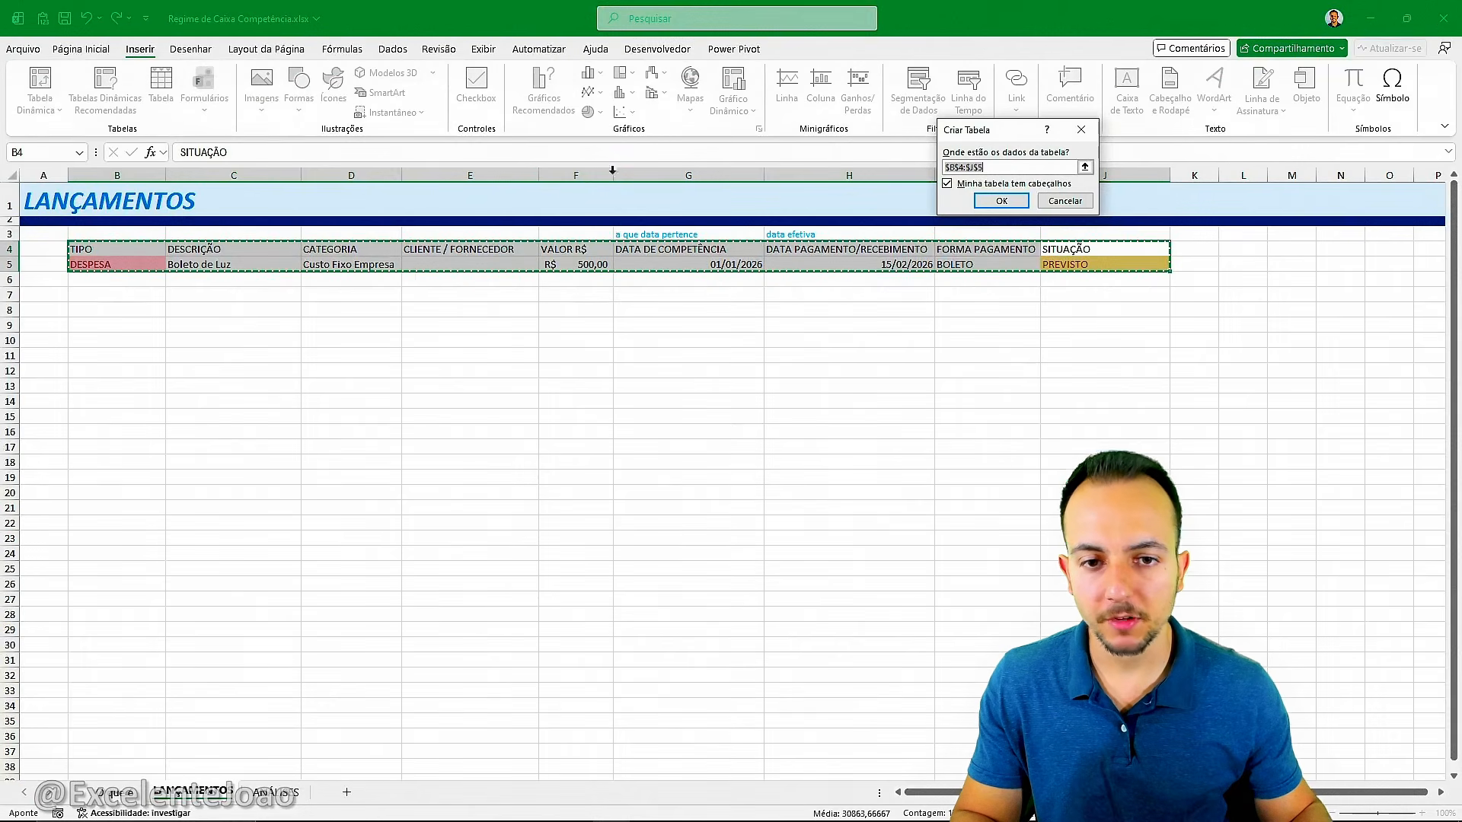
{"action": "left_click_drag", "start_coordinate": [982, 137], "coordinate": [167, 103]}
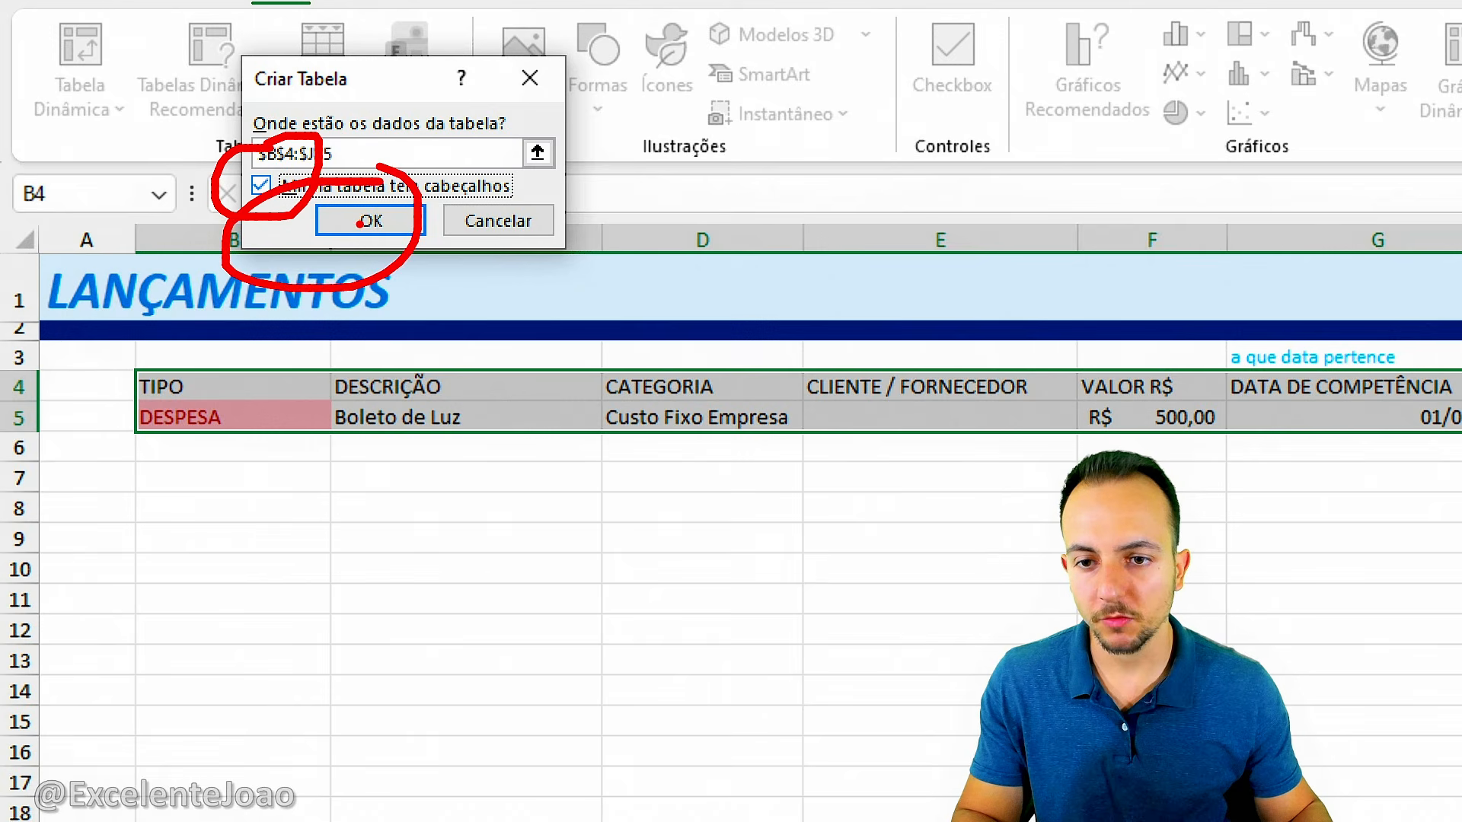
{"action": "left_click", "coordinate": [371, 220]}
{"action": "left_click", "coordinate": [278, 537]}
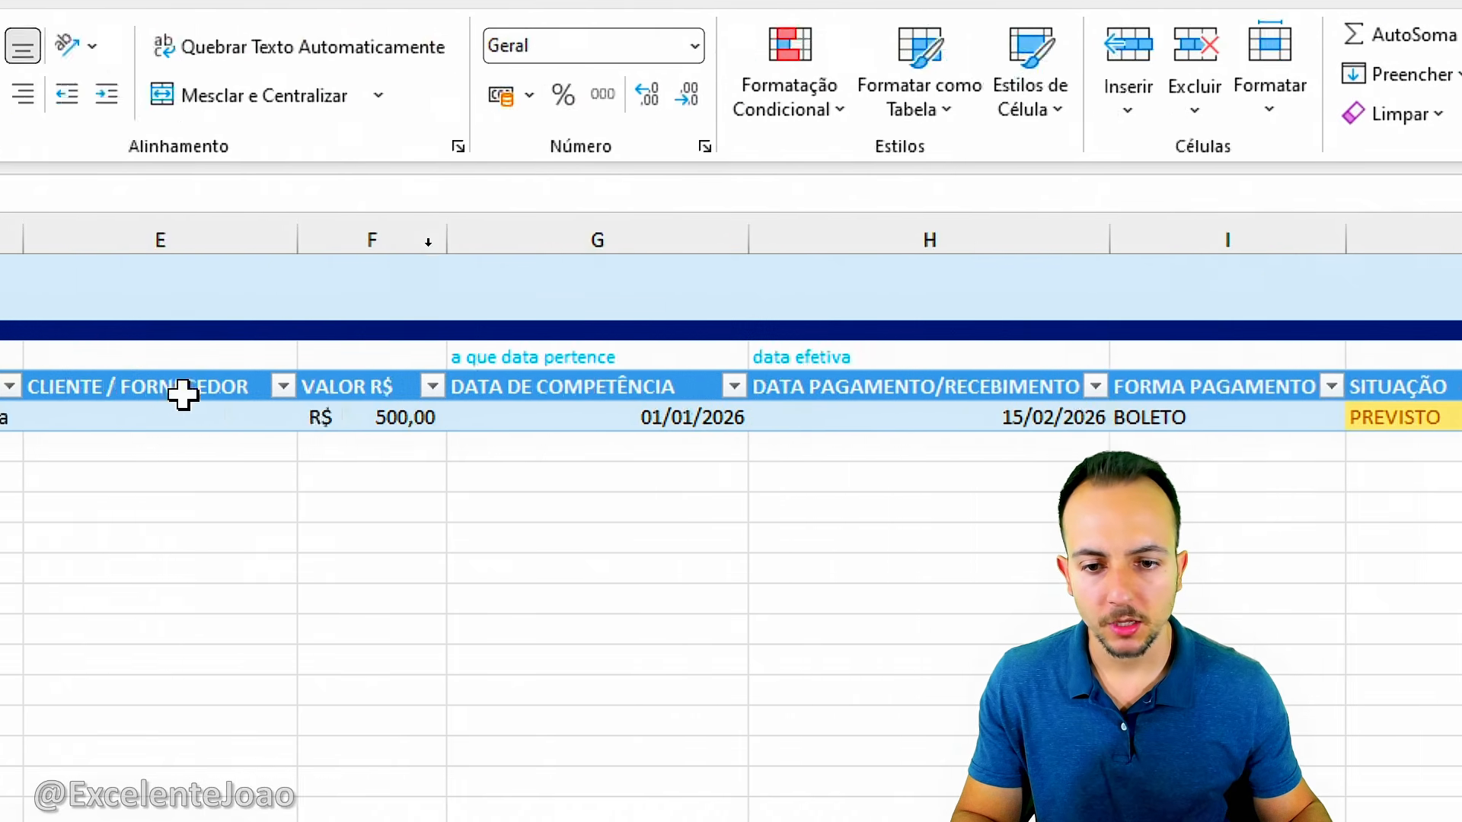
Step: Examine the empty rows below the table and the dropdown options in SITUAÇÃO cell J5 and FORMA PAGAMENTO cell I5
{"action": "left_click", "coordinate": [244, 447]}
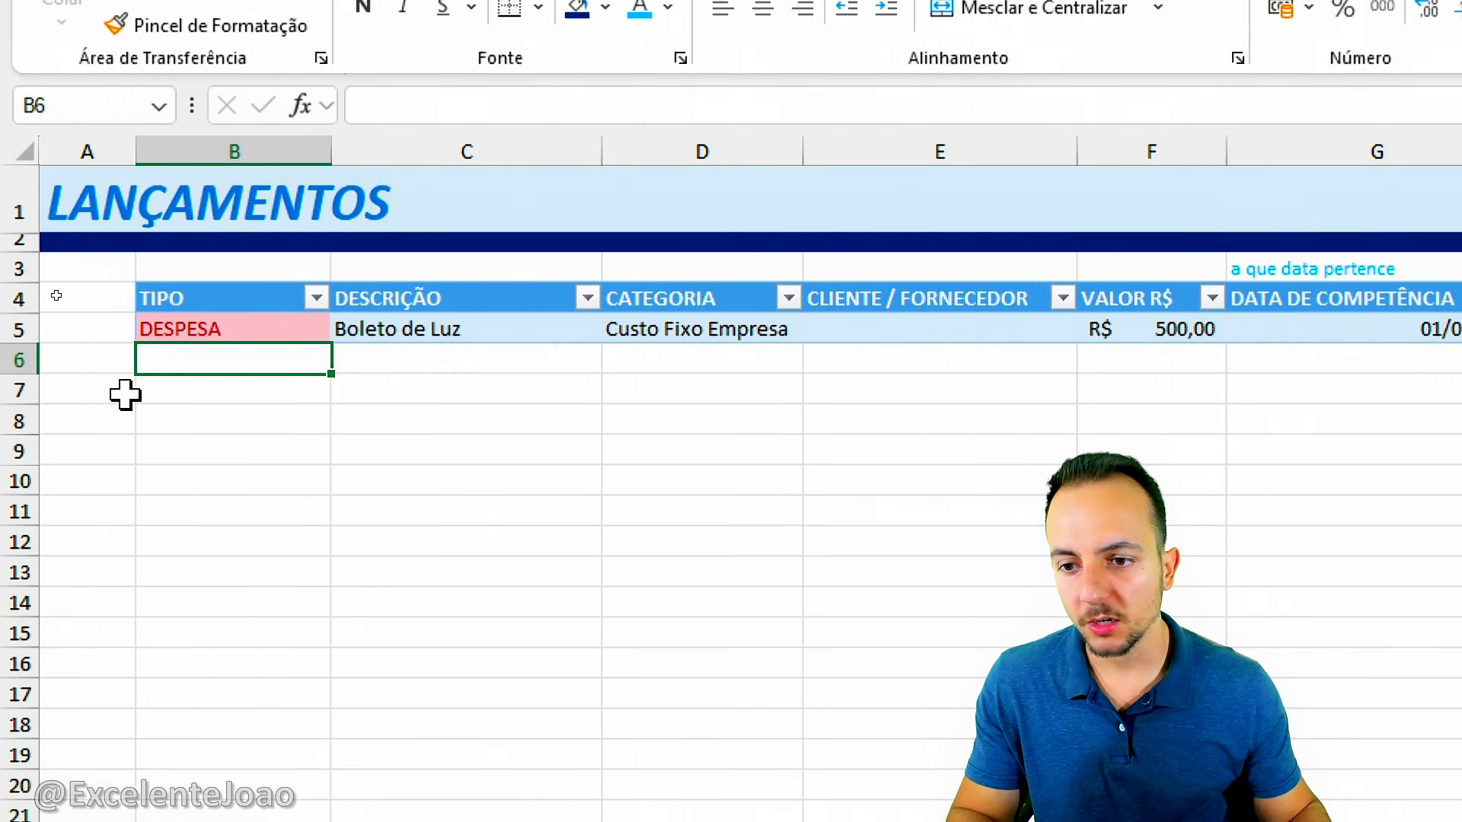
{"action": "left_click_drag", "start_coordinate": [19, 359], "coordinate": [9, 781]}
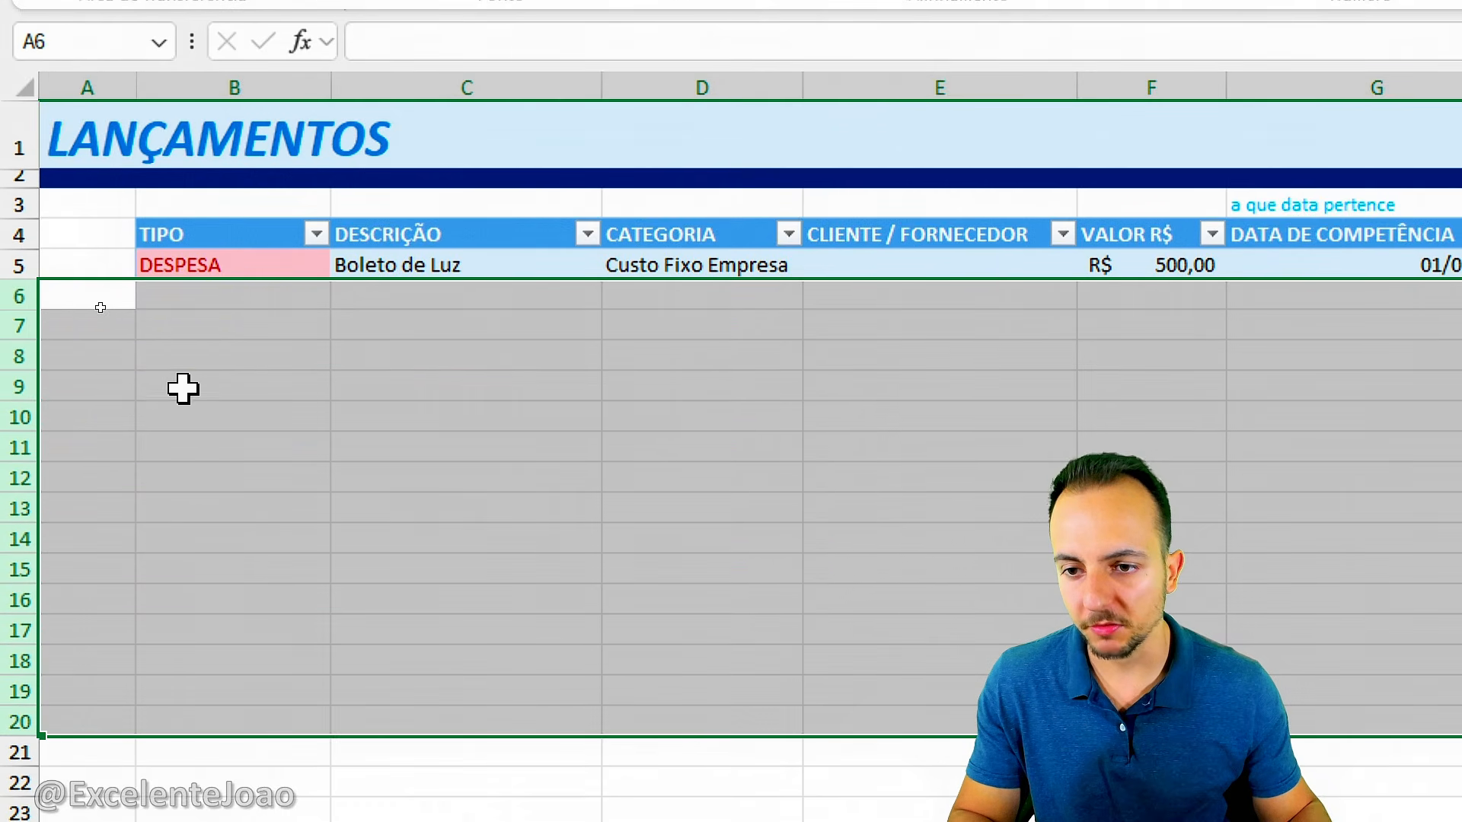
{"action": "left_click", "coordinate": [219, 306]}
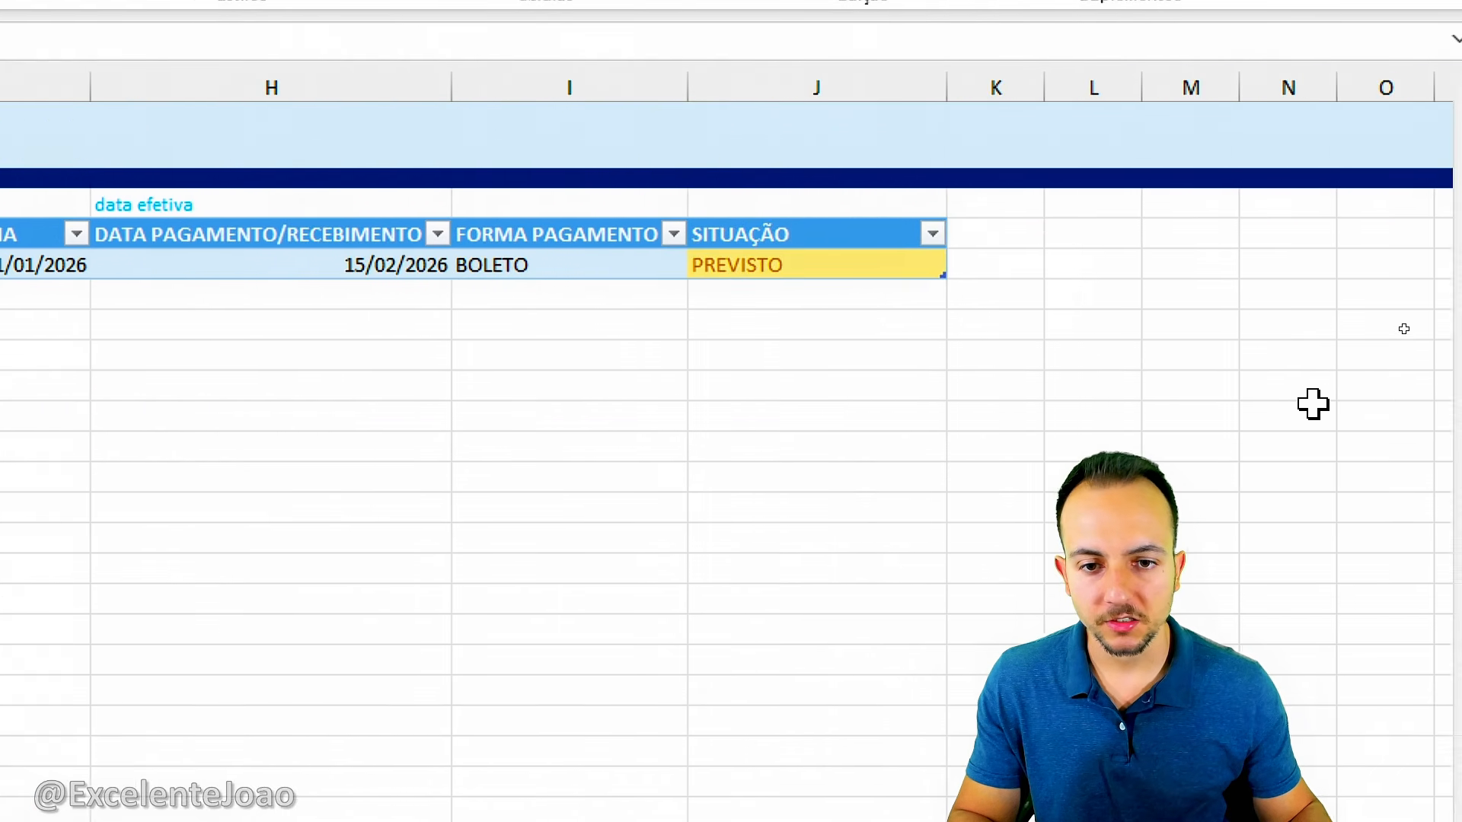
{"action": "left_click", "coordinate": [869, 261]}
{"action": "left_click", "coordinate": [936, 264]}
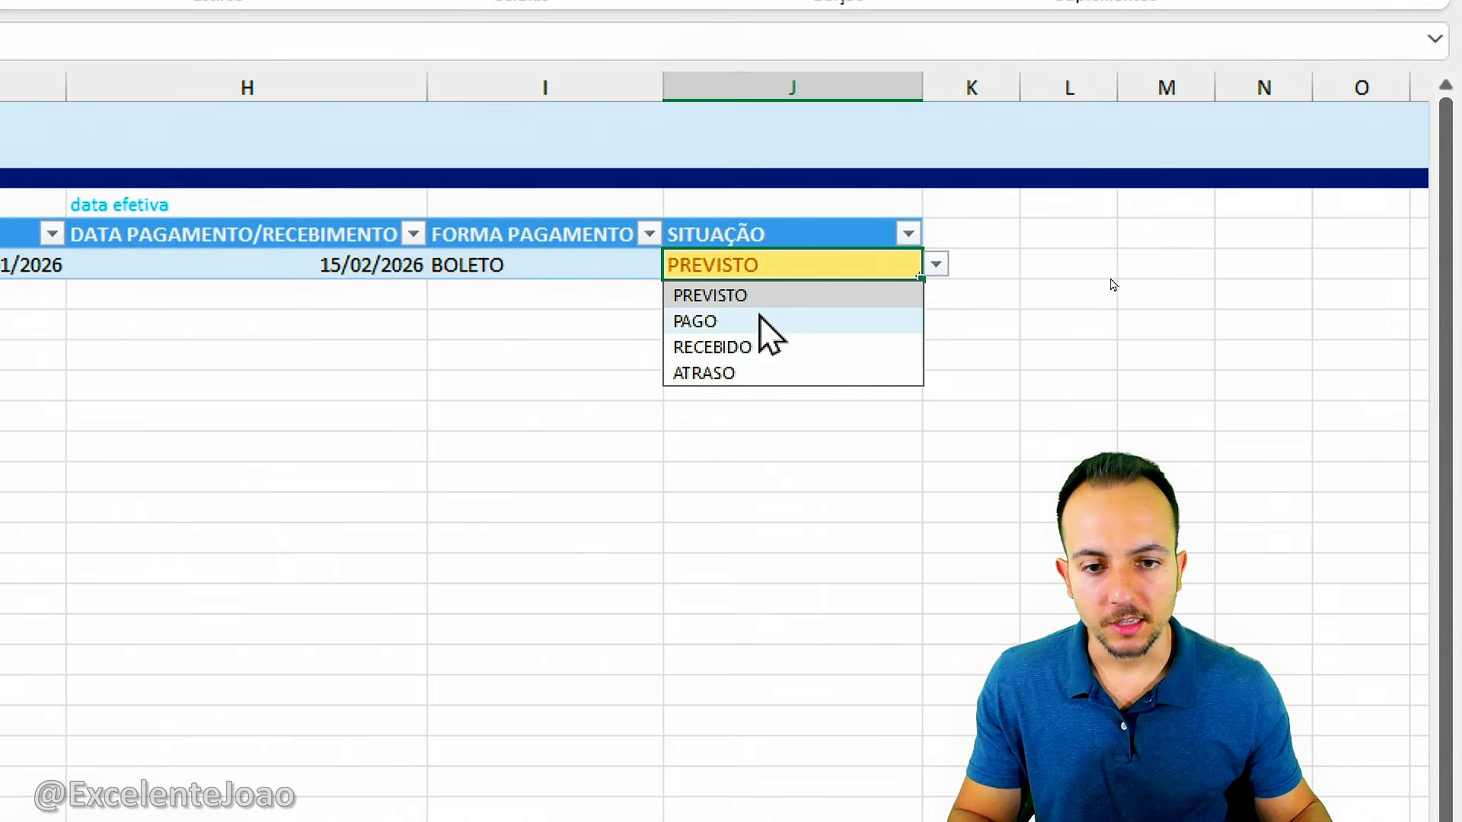
{"action": "left_click", "coordinate": [567, 291]}
{"action": "left_click", "coordinate": [558, 271]}
{"action": "left_click", "coordinate": [674, 266]}
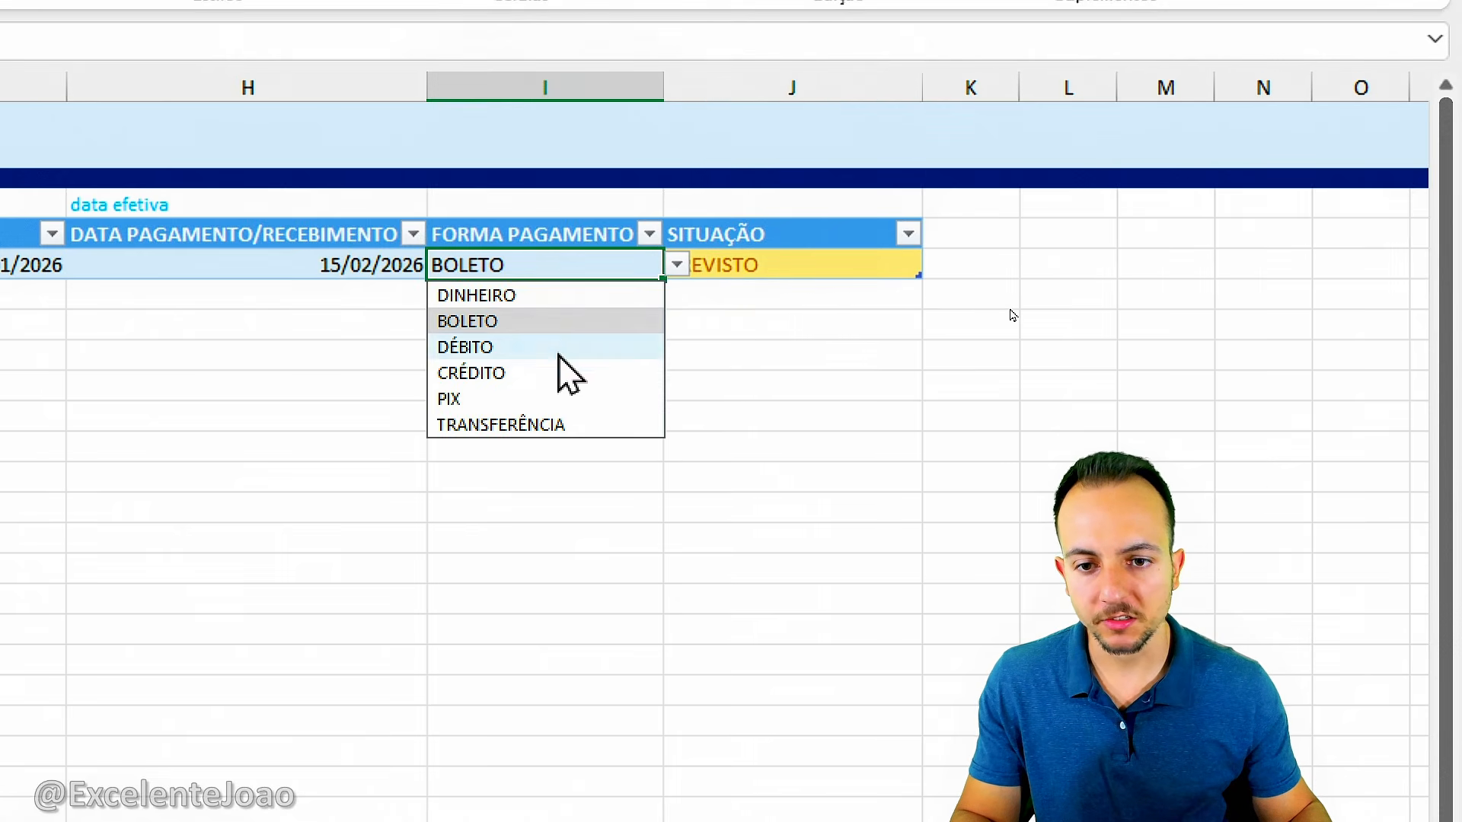
{"action": "left_click", "coordinate": [431, 323]}
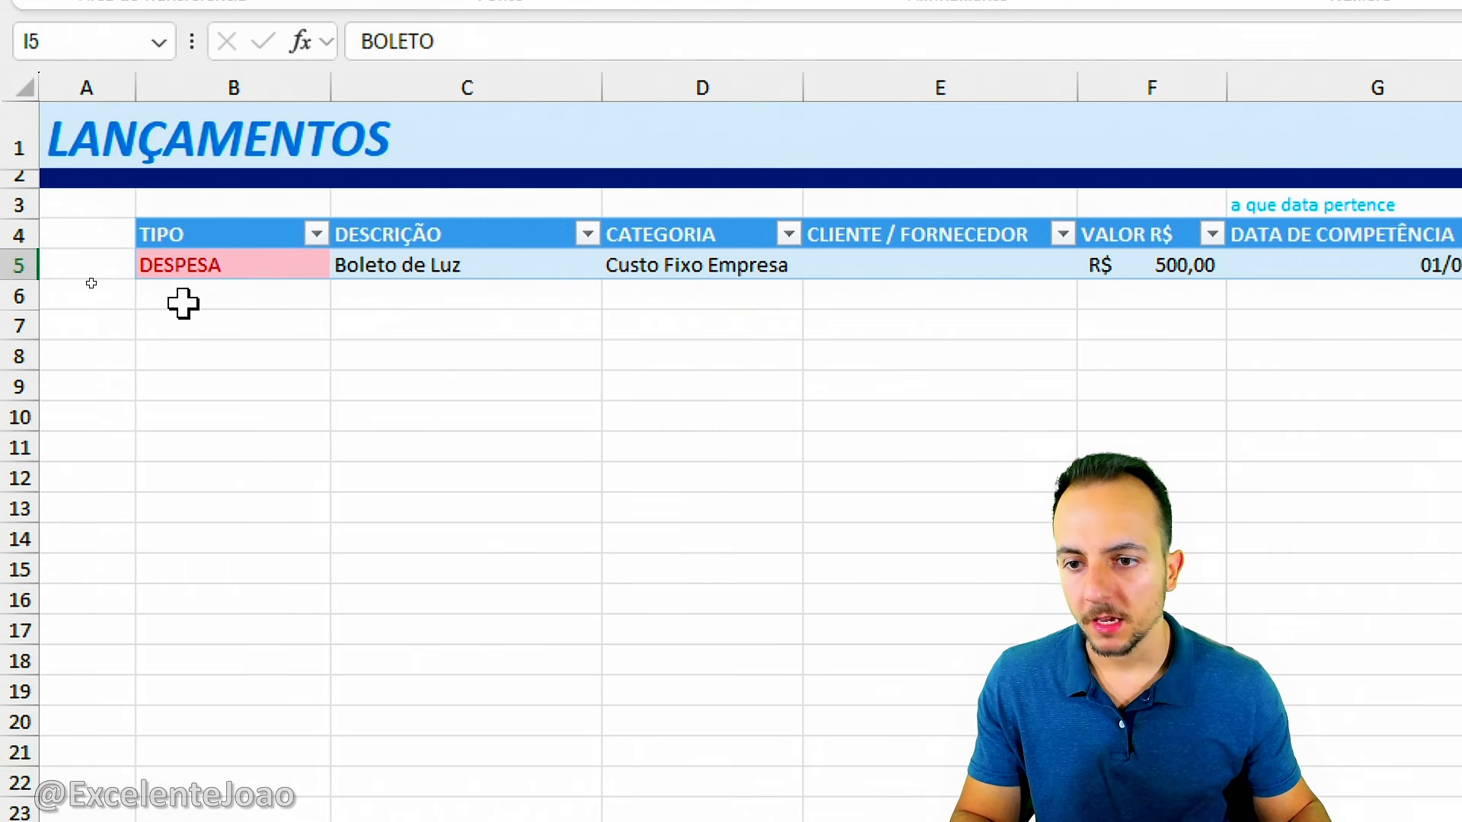
Step: Add a new table row by entering RECEITA as the TIPO in cell B6
{"action": "left_click", "coordinate": [182, 303]}
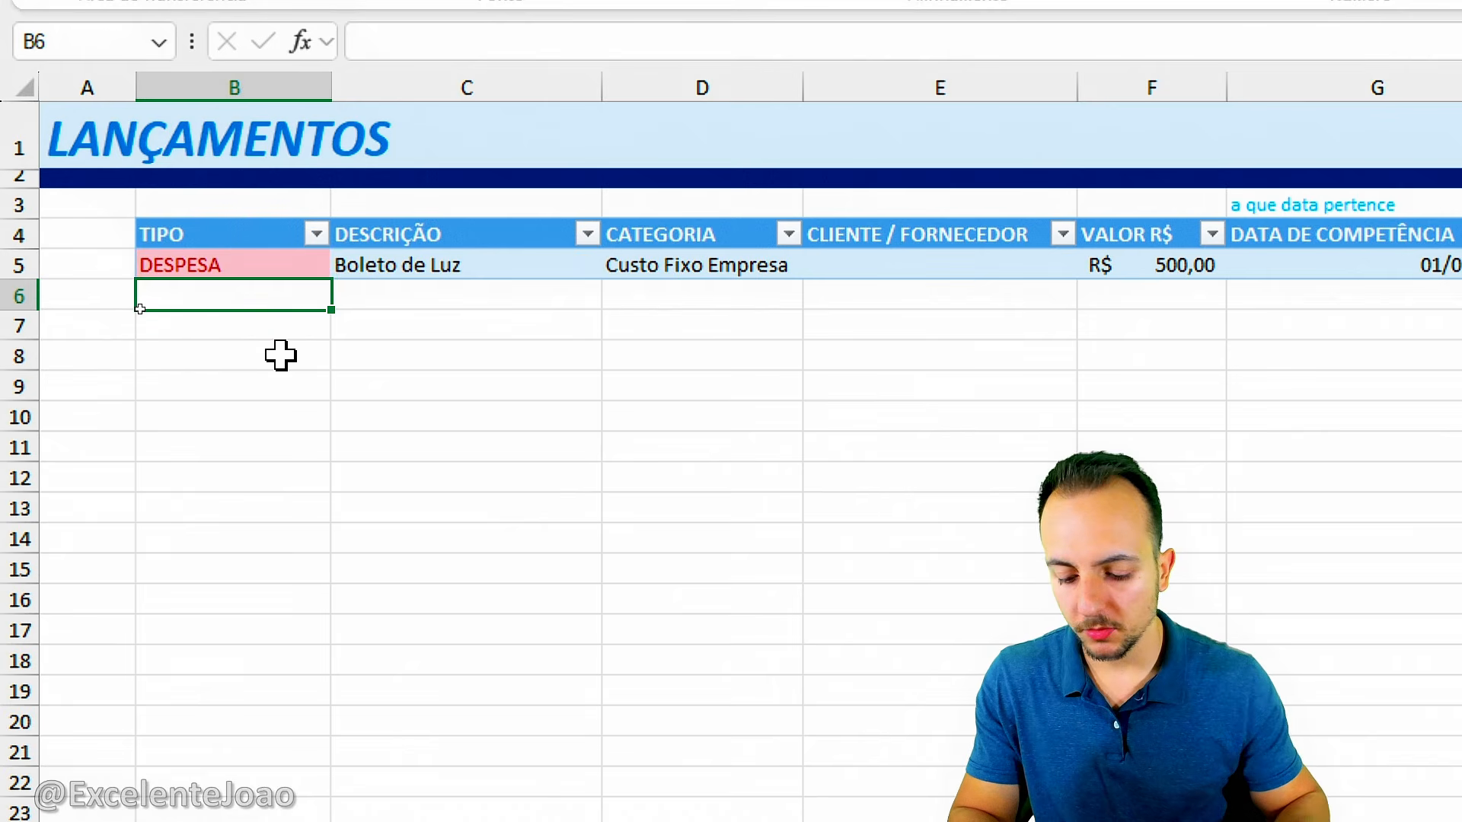
{"action": "type", "text": "RECEITA"}
{"action": "key", "text": "Return"}
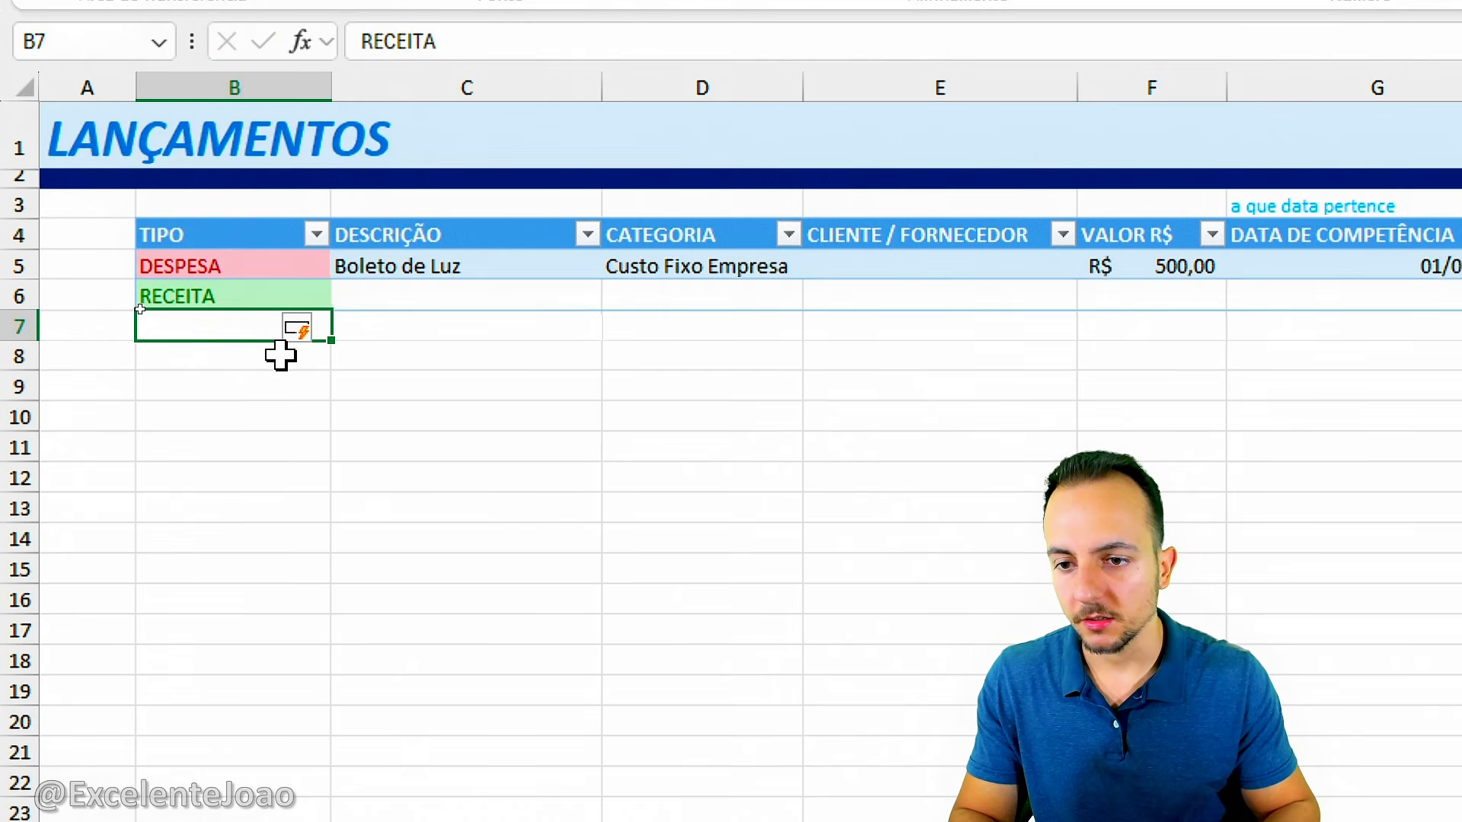
{"action": "left_click", "coordinate": [200, 375]}
{"action": "left_click", "coordinate": [266, 300]}
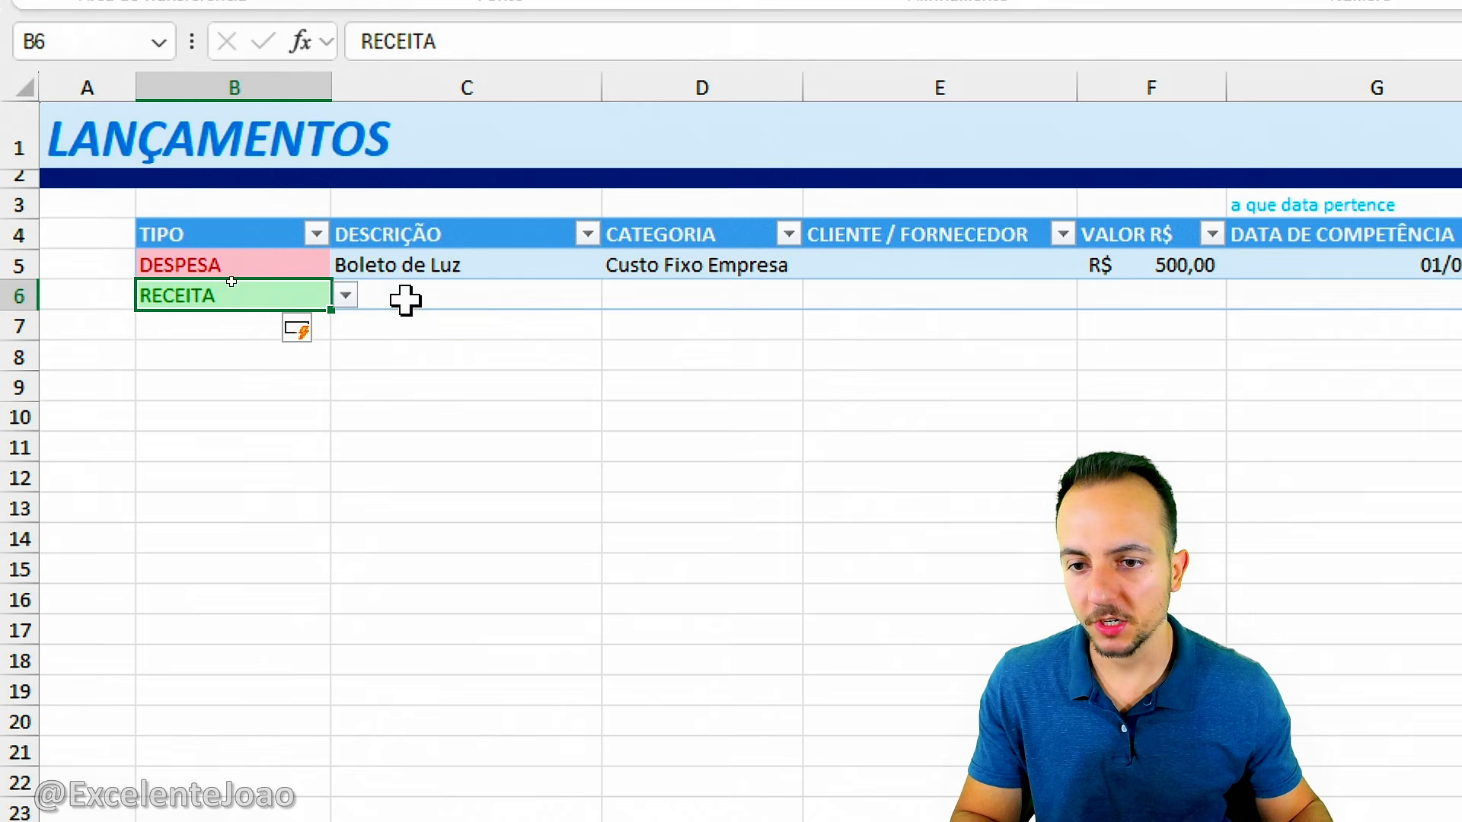
Step: Examine the new table row's cells and the FORMA PAGAMENTO dropdown options in cell I6
{"action": "left_click", "coordinate": [405, 300]}
{"action": "left_click", "coordinate": [691, 300]}
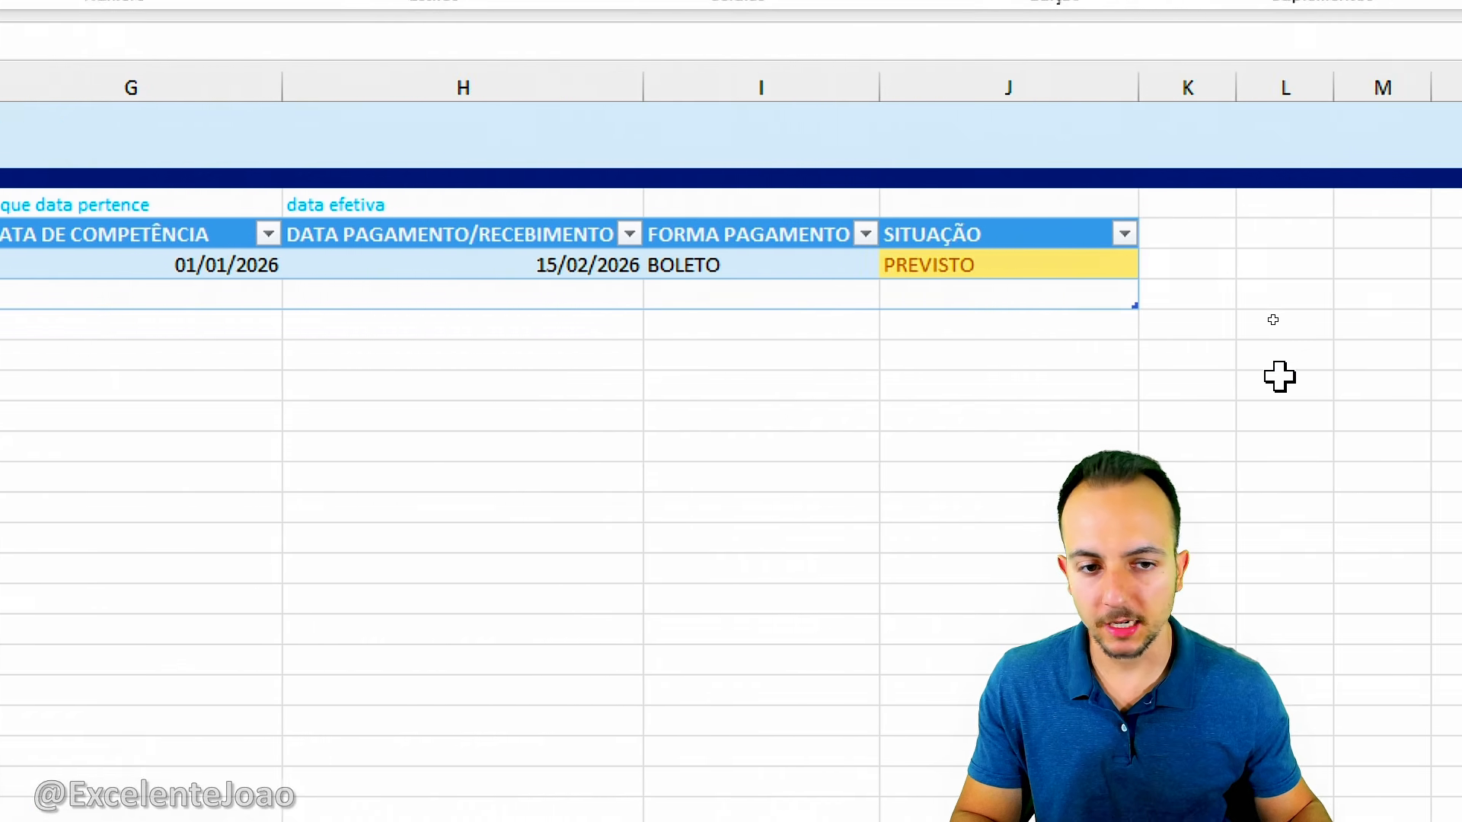
{"action": "left_click", "coordinate": [812, 291]}
{"action": "left_click", "coordinate": [906, 298]}
{"action": "left_click", "coordinate": [847, 291]}
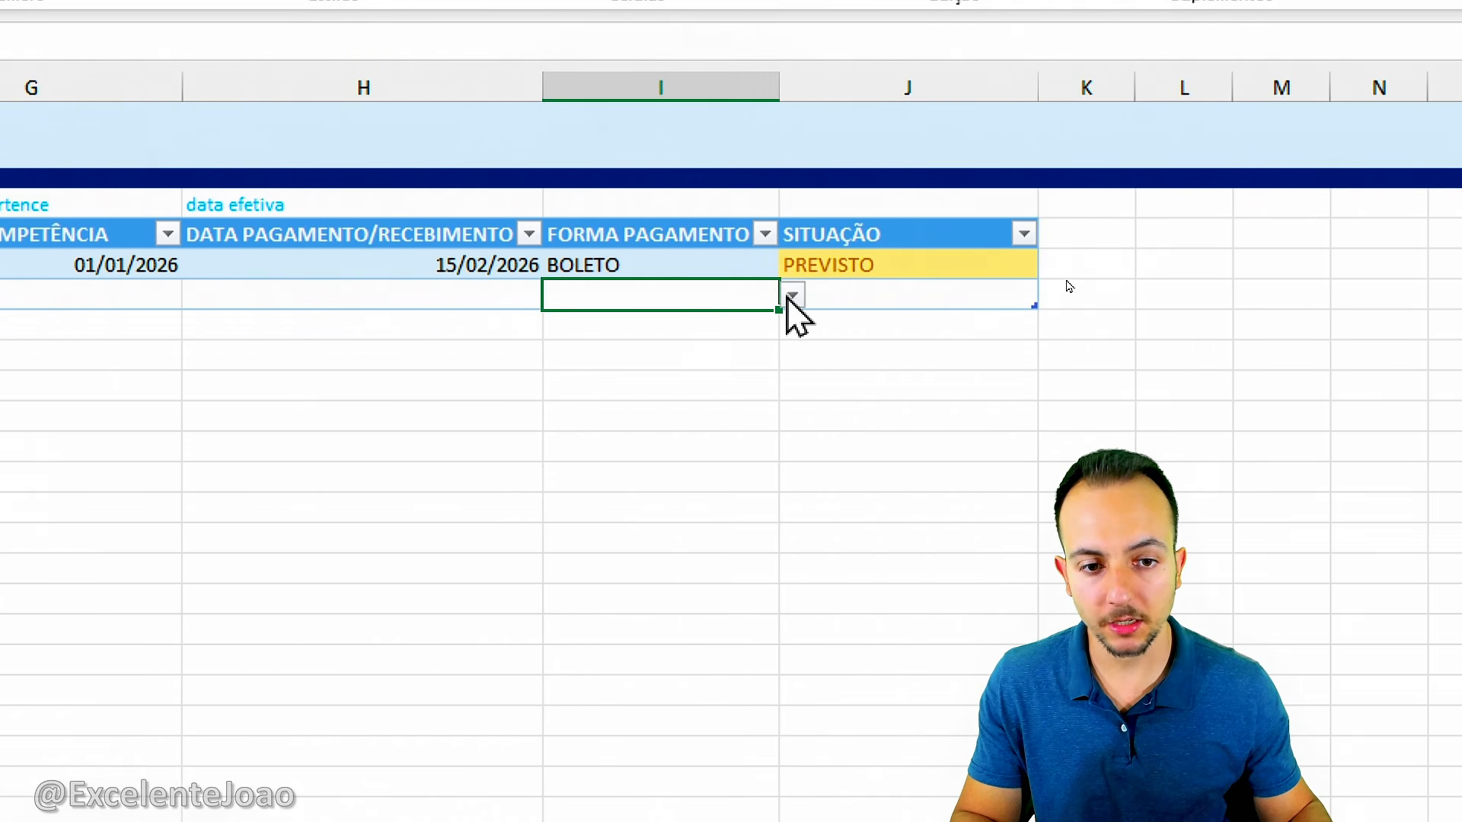
{"action": "left_click", "coordinate": [792, 295]}
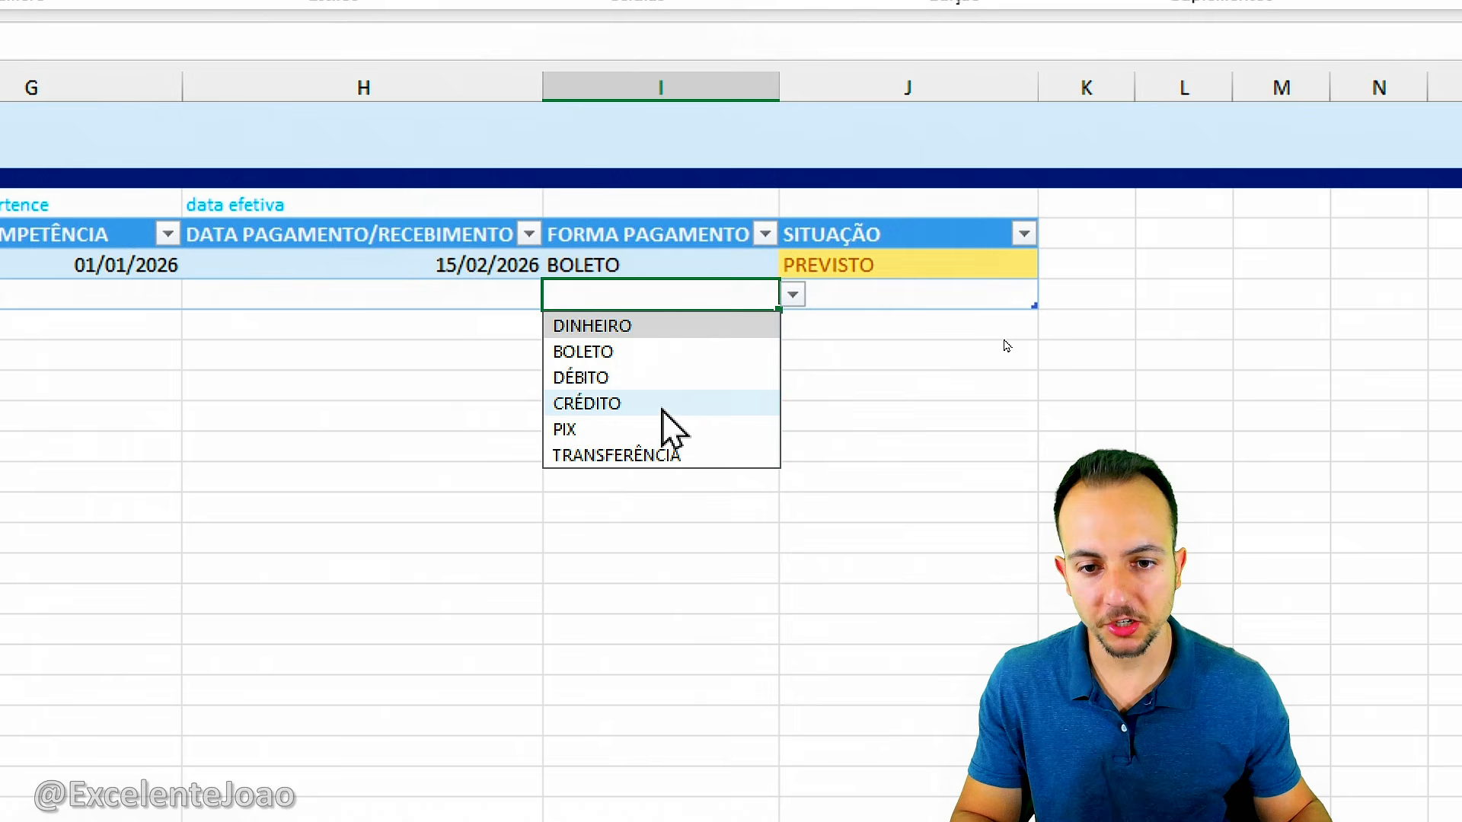
{"action": "left_click", "coordinate": [872, 299]}
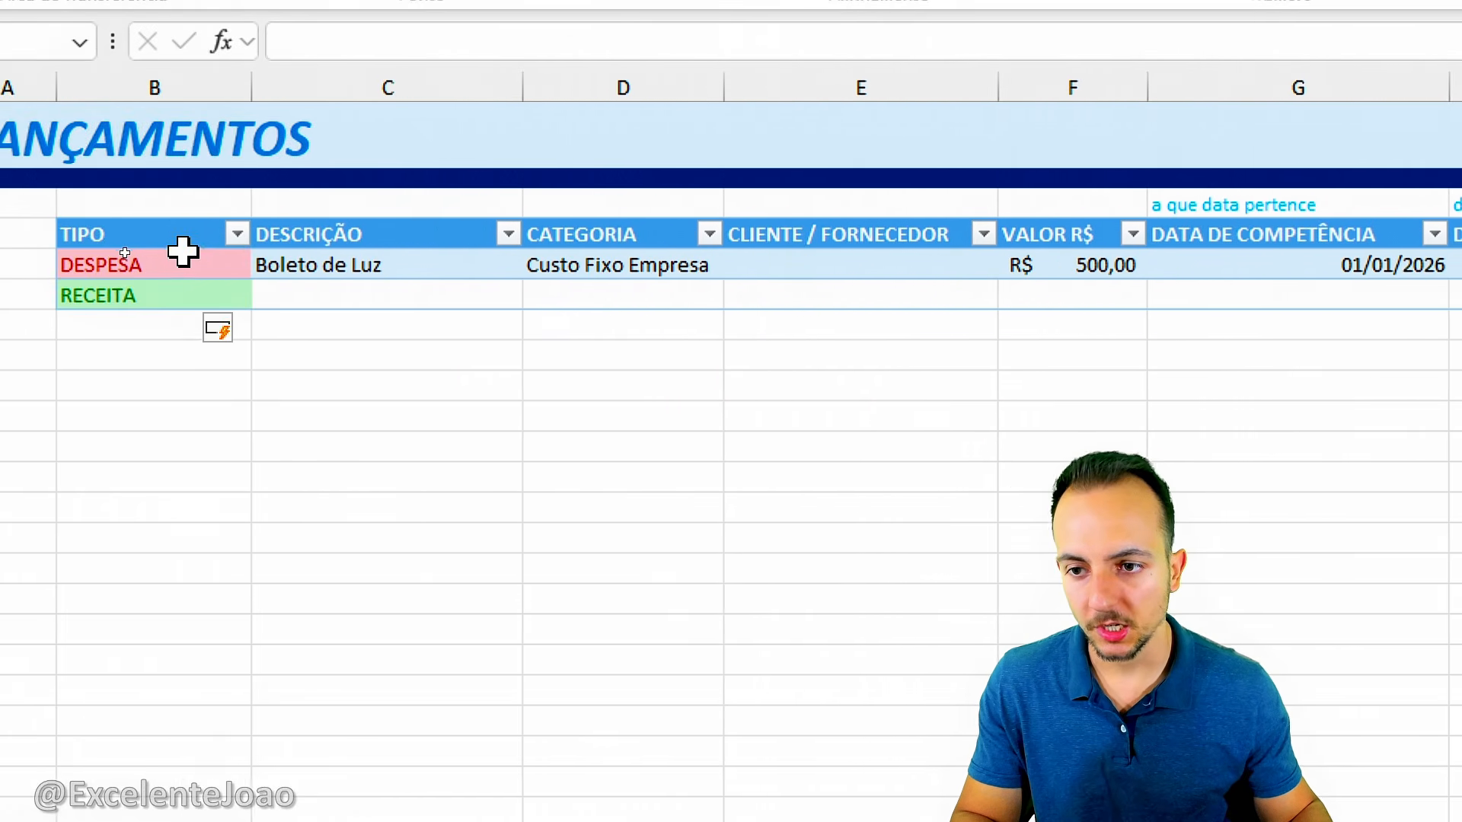
{"action": "left_click", "coordinate": [183, 249]}
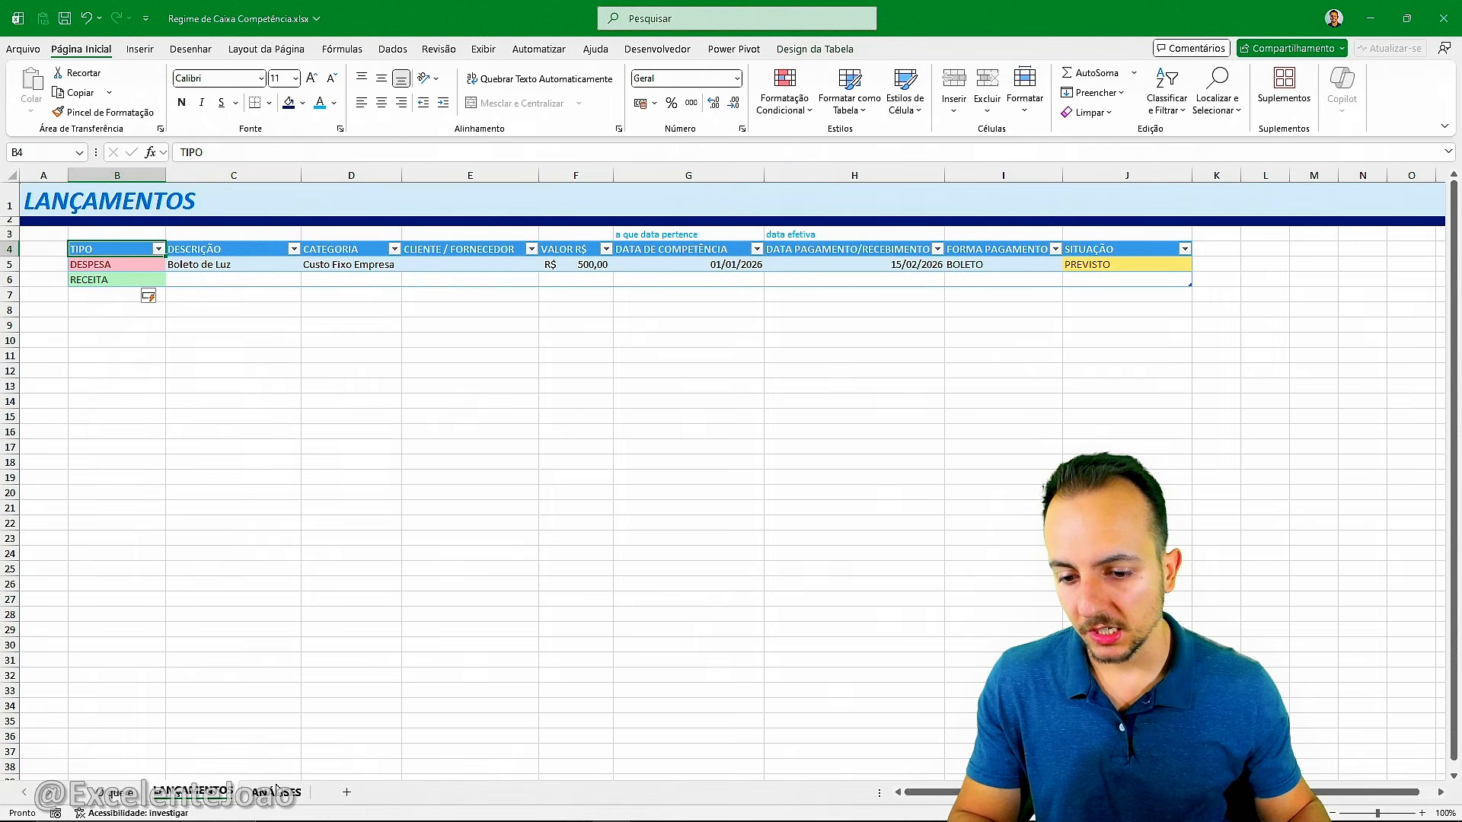
Step: View the ANÁLISES sheet alongside the entries table and return to the LANÇAMENTOS sheet
{"action": "left_click", "coordinate": [277, 790]}
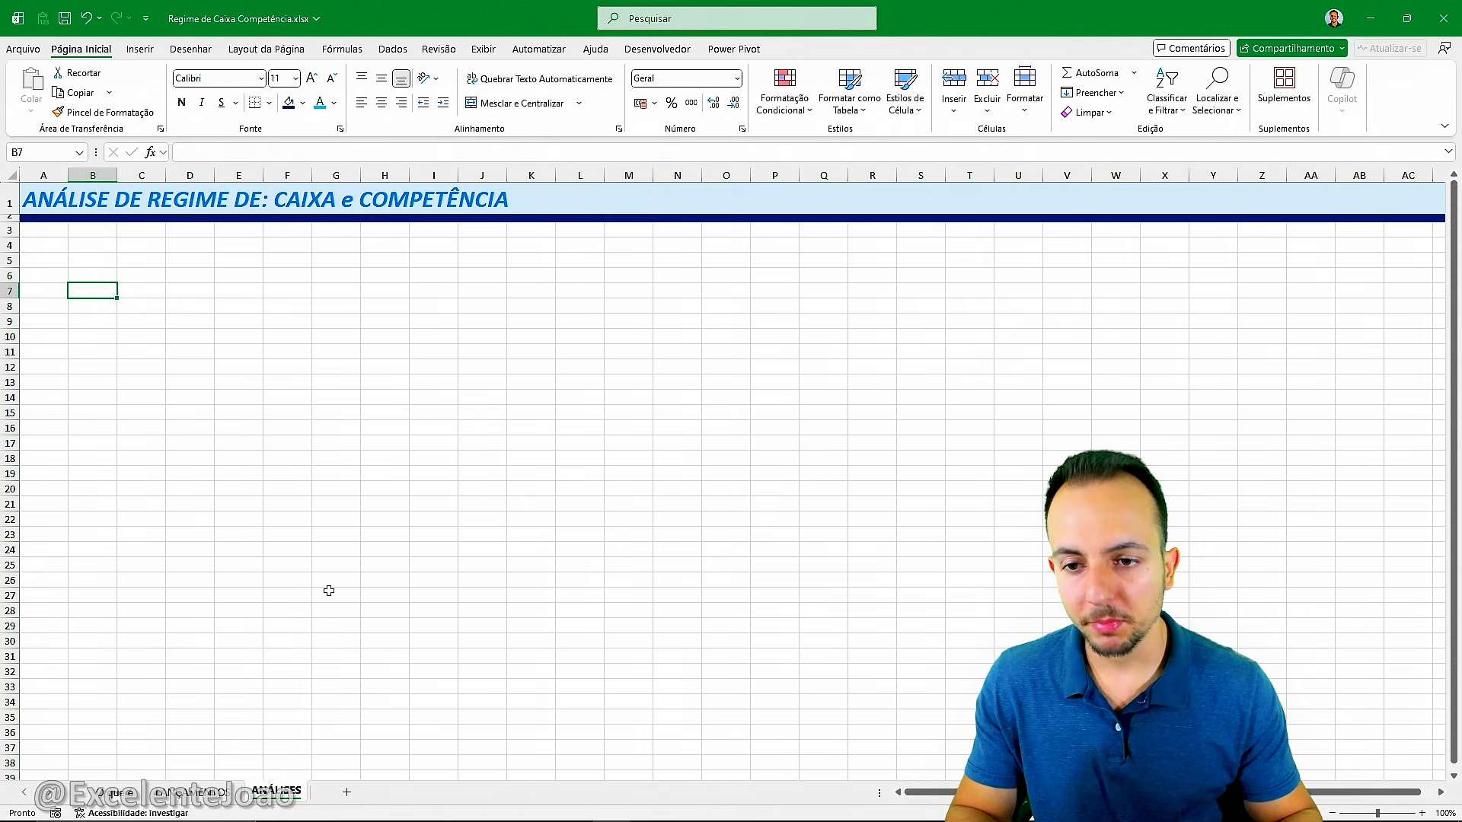
{"action": "key", "text": "ctrl+Page_Up"}
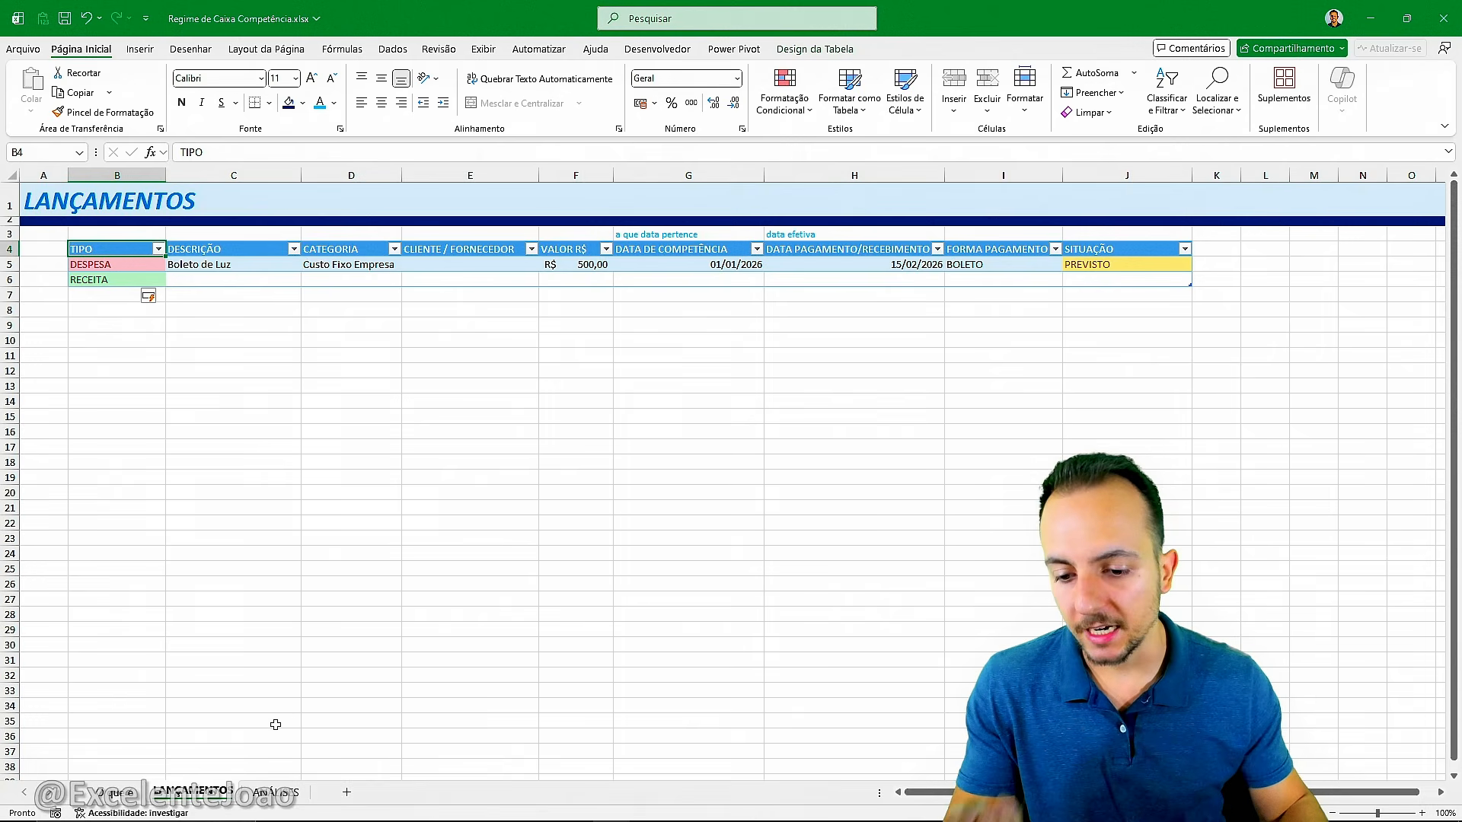
{"action": "left_click", "coordinate": [276, 794]}
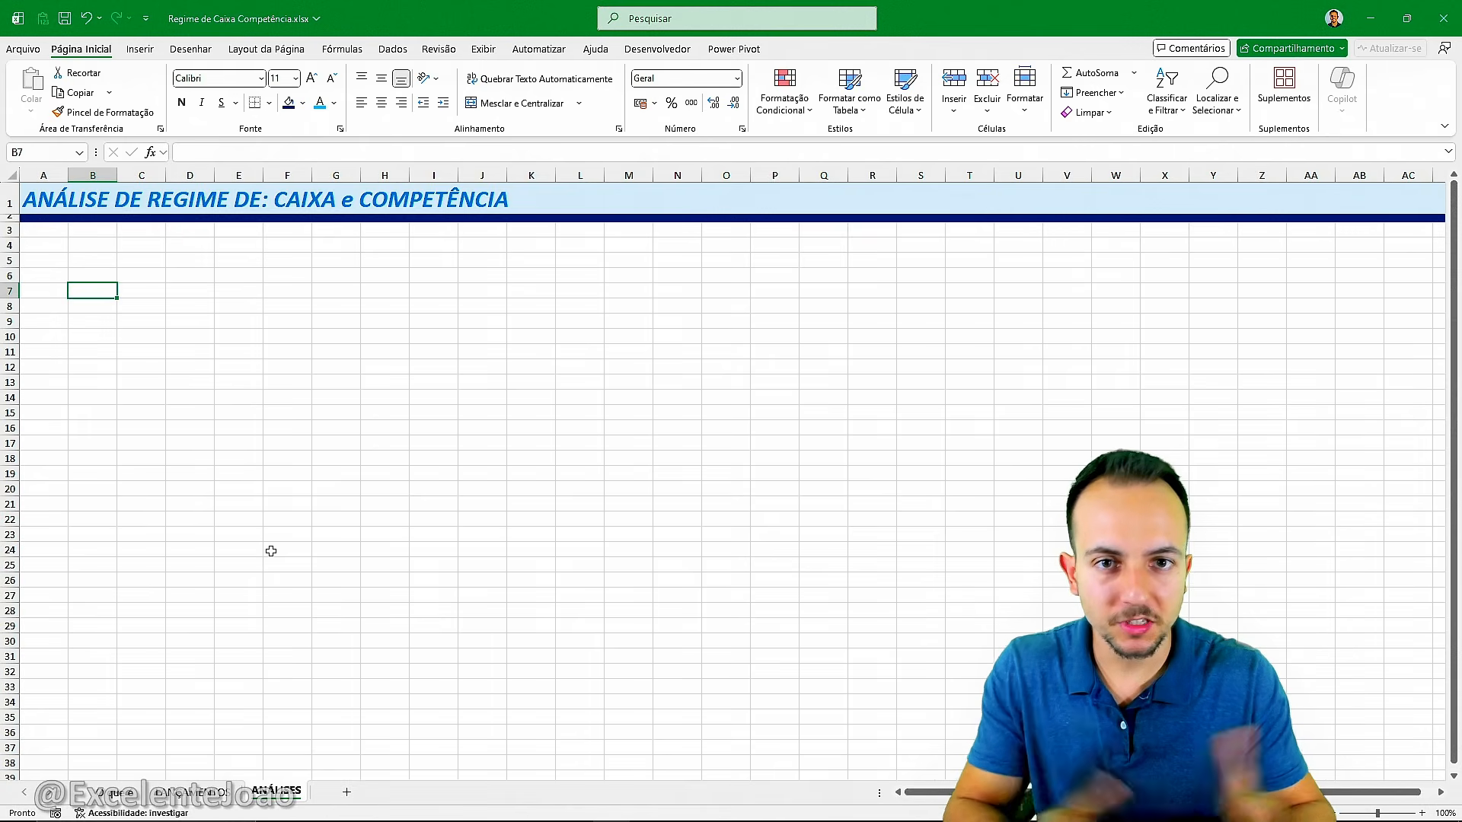
{"action": "key", "text": "ctrl+Page_Up"}
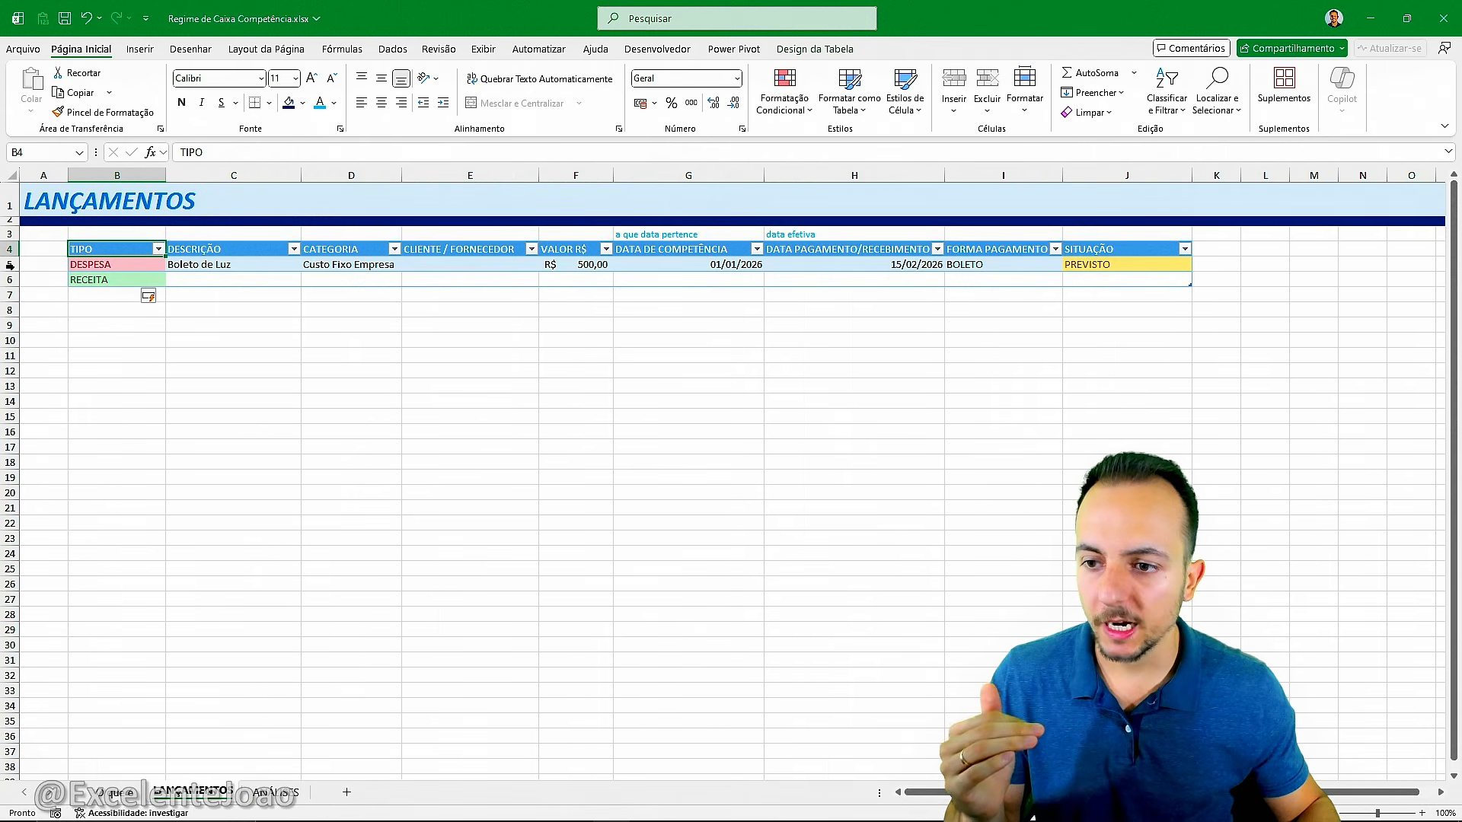
{"action": "left_click_drag", "start_coordinate": [9, 265], "coordinate": [10, 509]}
{"action": "left_click", "coordinate": [120, 281]}
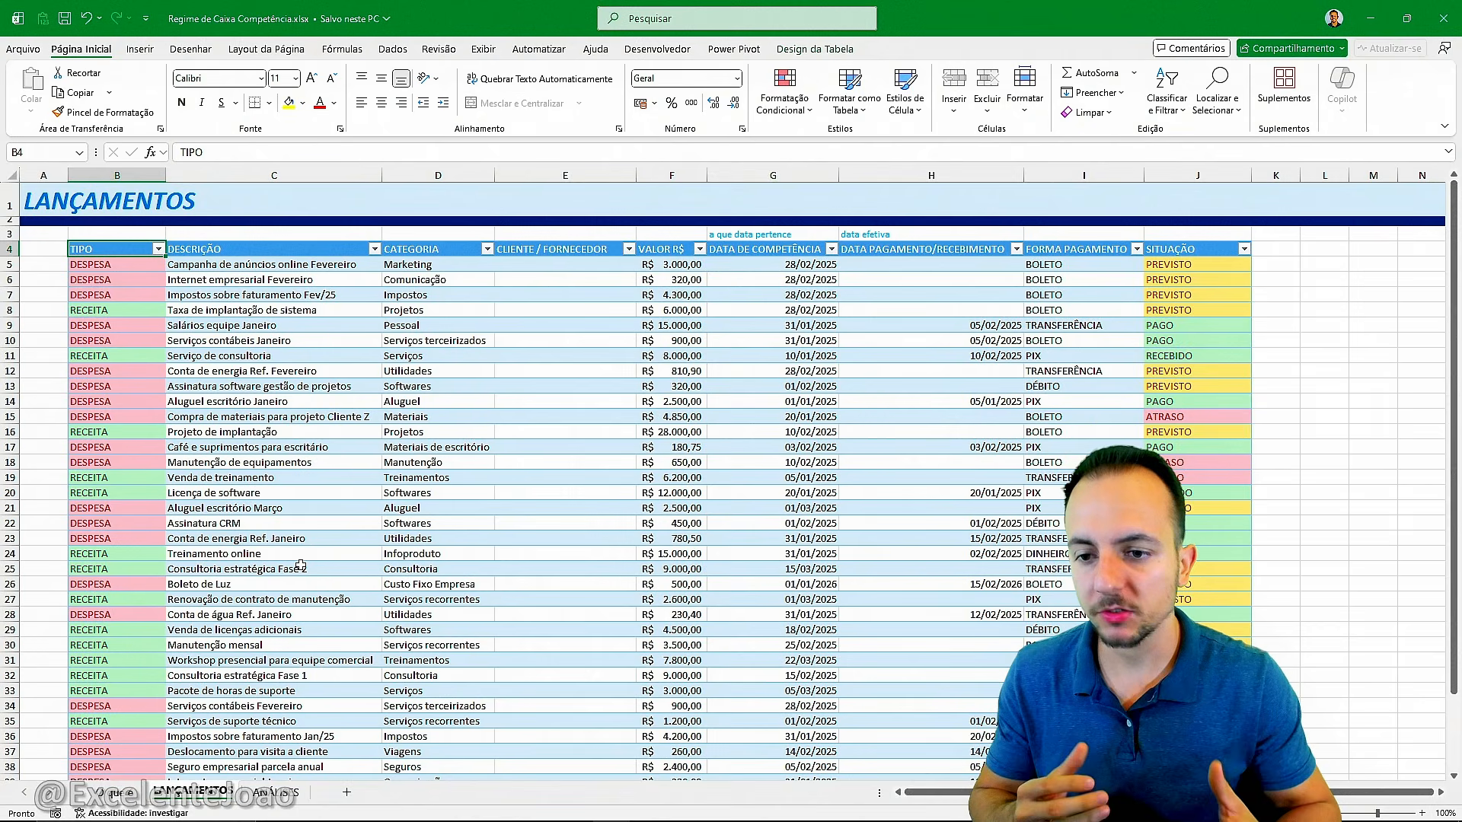
Step: Enter the headings DATA INICIAL, DATA FINAL and MÊS in cells B6 to D6 of the ANÁLISES sheet
{"action": "left_click", "coordinate": [273, 794]}
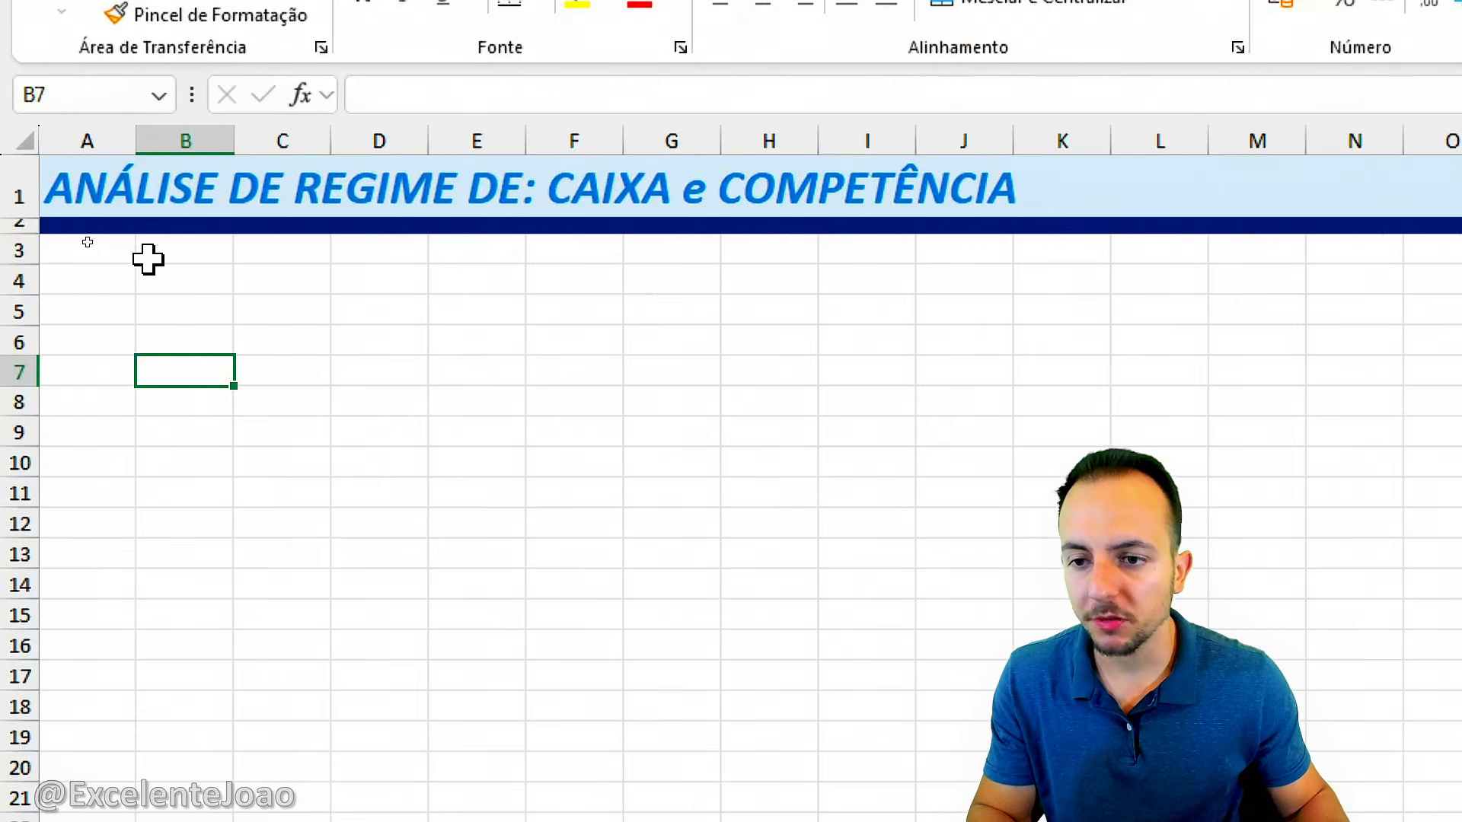
{"action": "left_click", "coordinate": [196, 303]}
{"action": "left_click", "coordinate": [193, 287]}
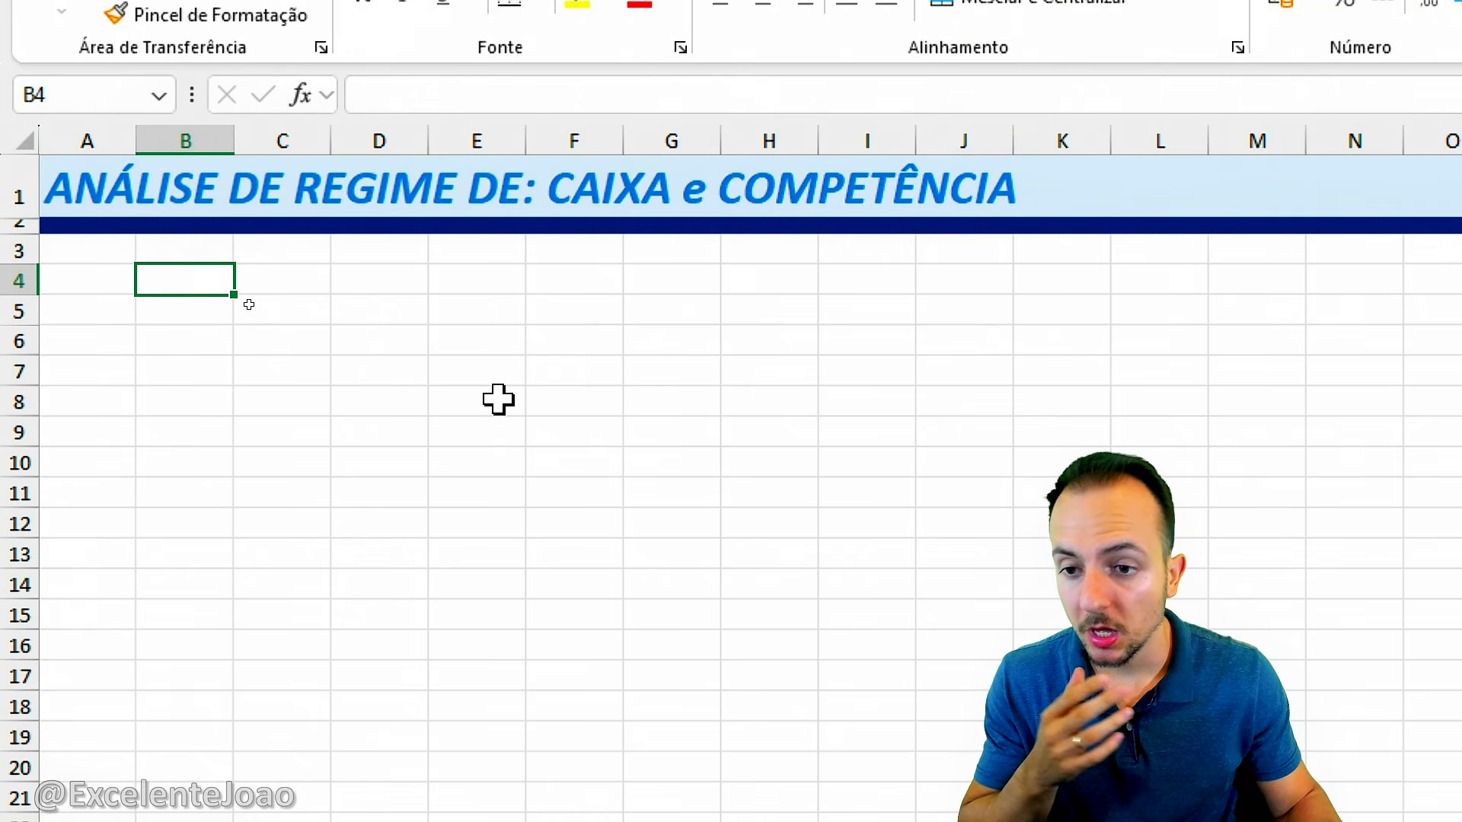
{"action": "key", "text": "Down"}
{"action": "key", "text": "Down"}
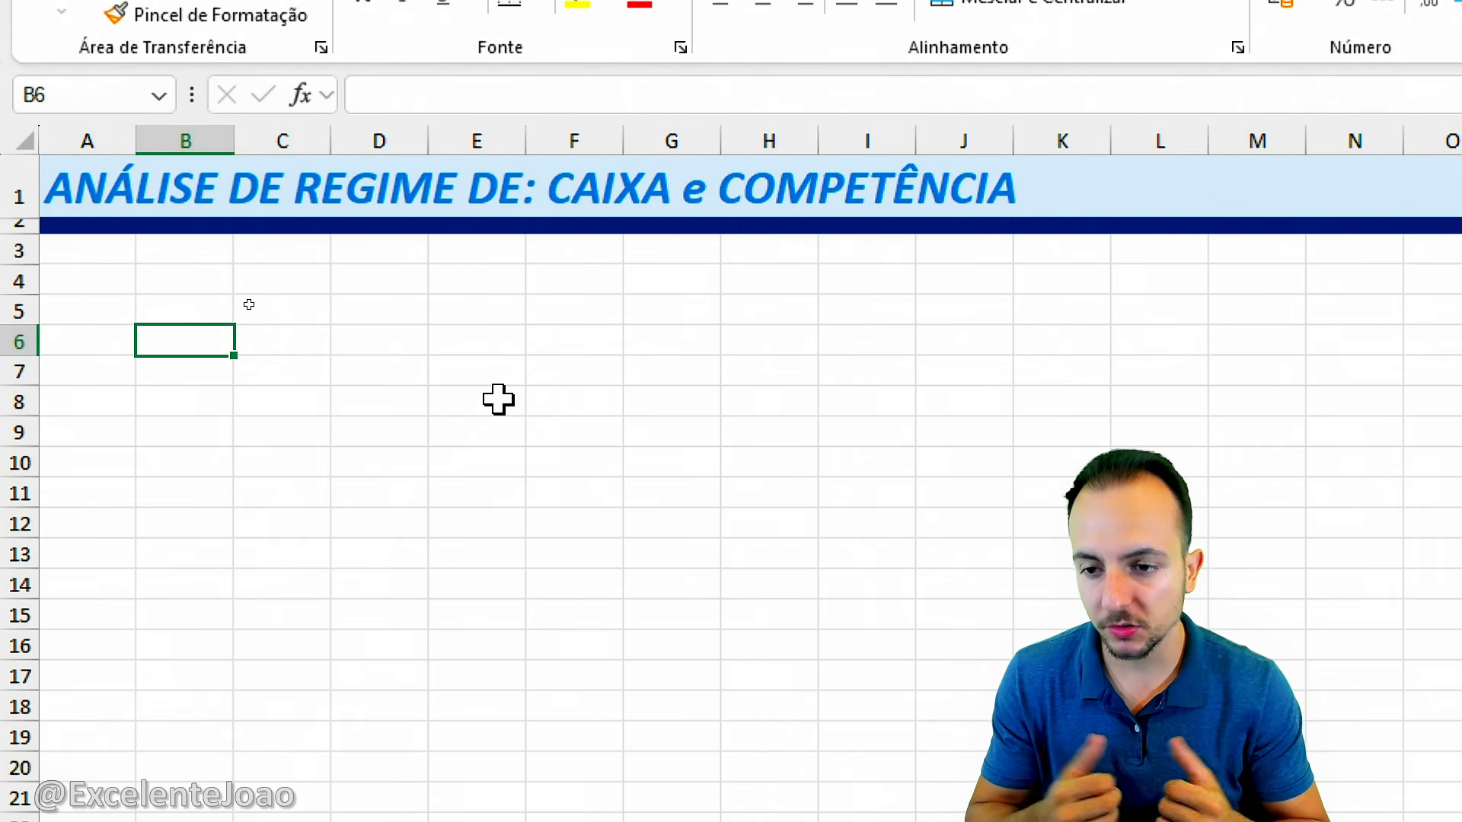
{"action": "type", "text": "DATA INICIAL"}
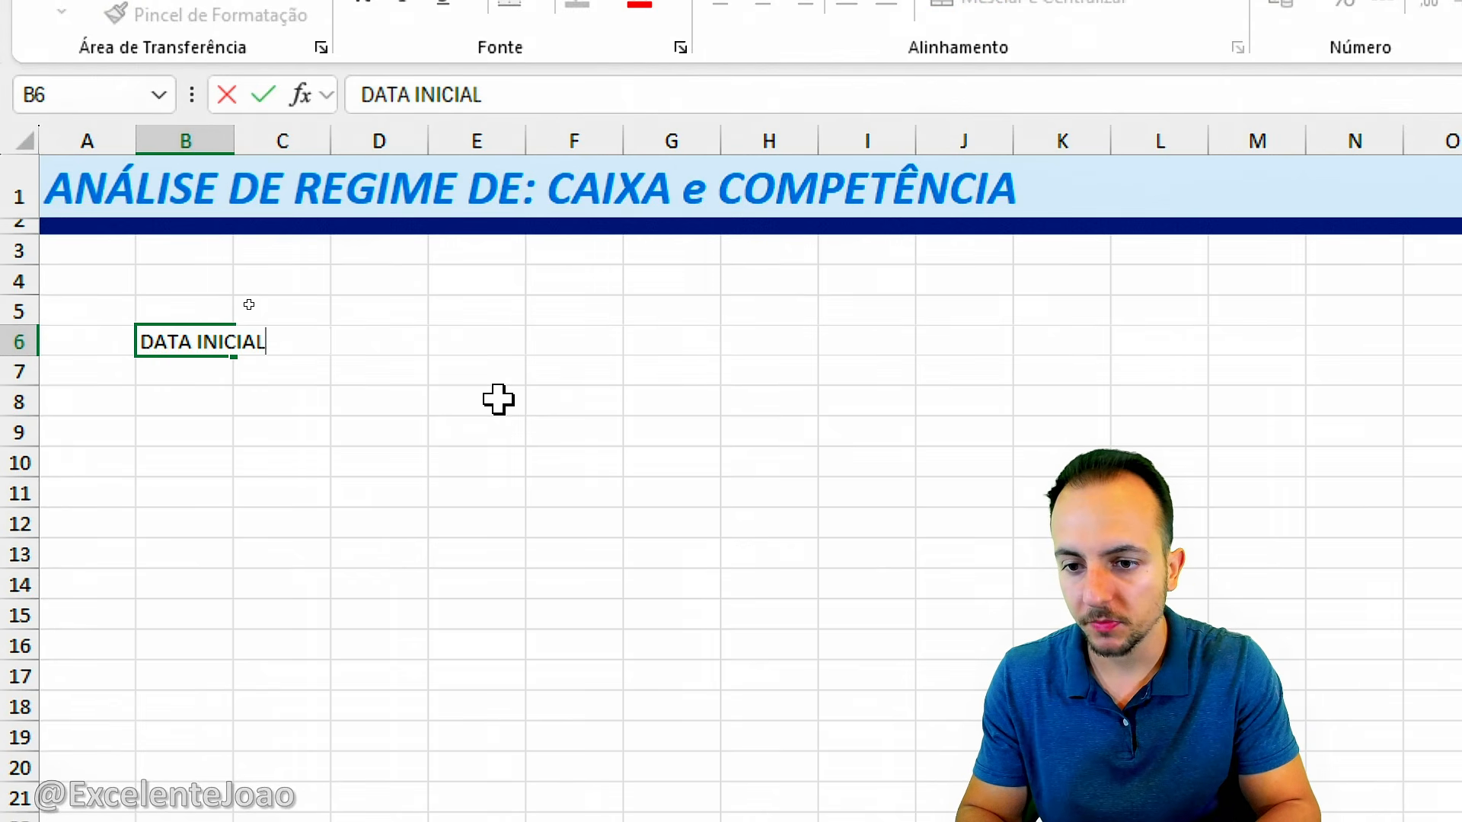
{"action": "key", "text": "Tab"}
{"action": "type", "text": "DATA FINAL"}
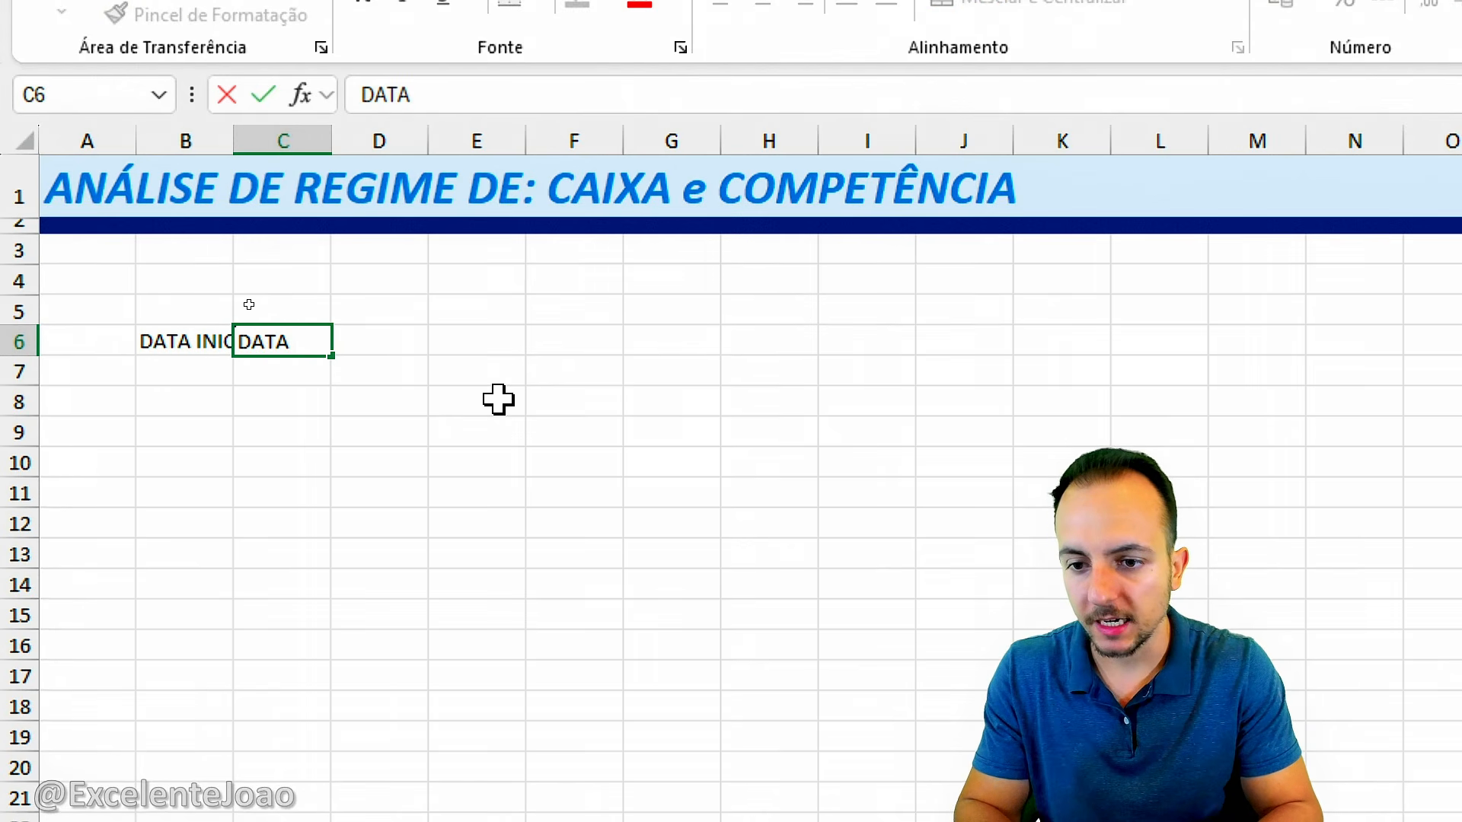
{"action": "key", "text": "Tab"}
{"action": "type", "text": "MÊS"}
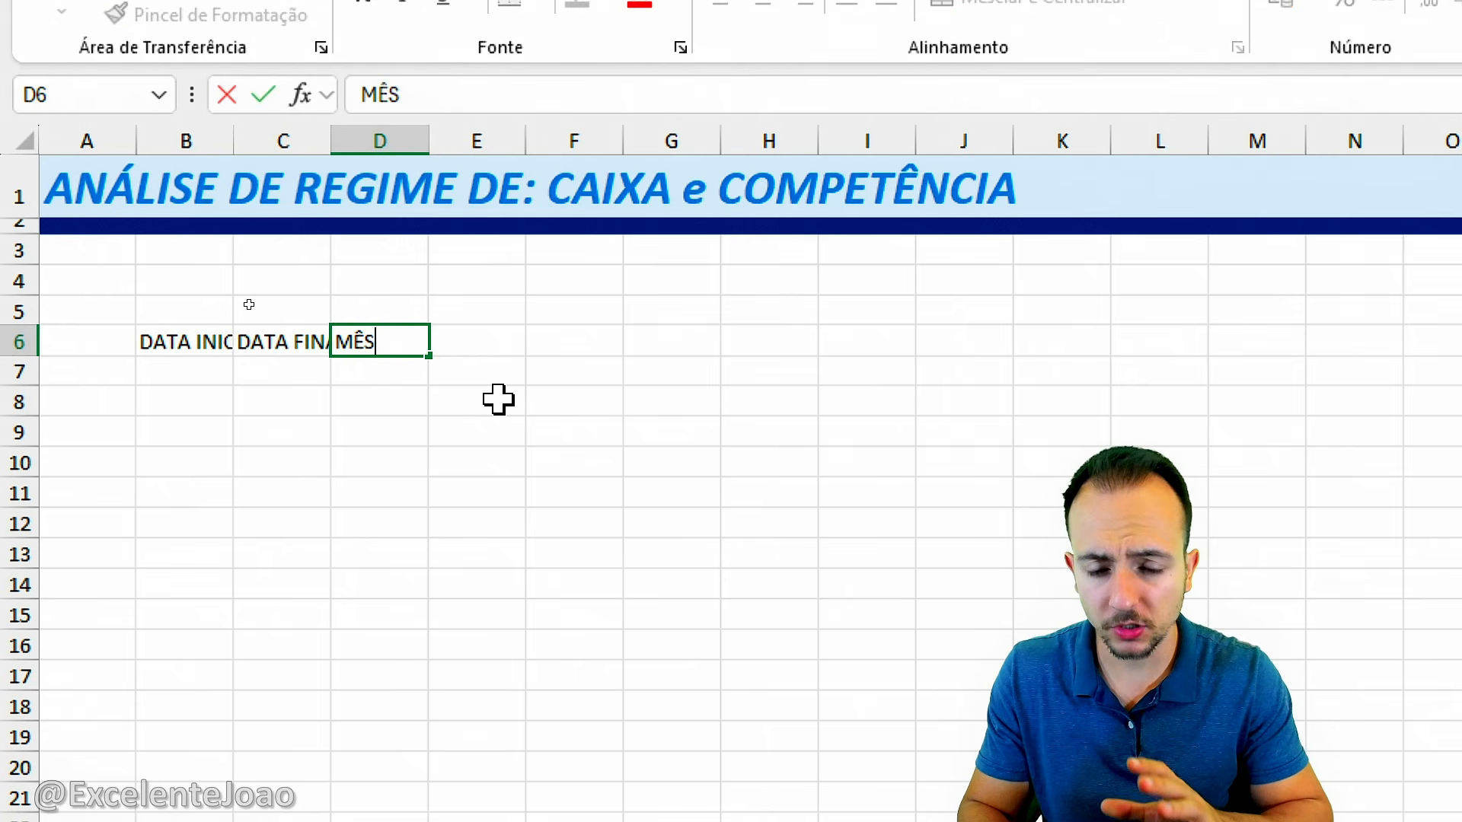
{"action": "key", "text": "Tab"}
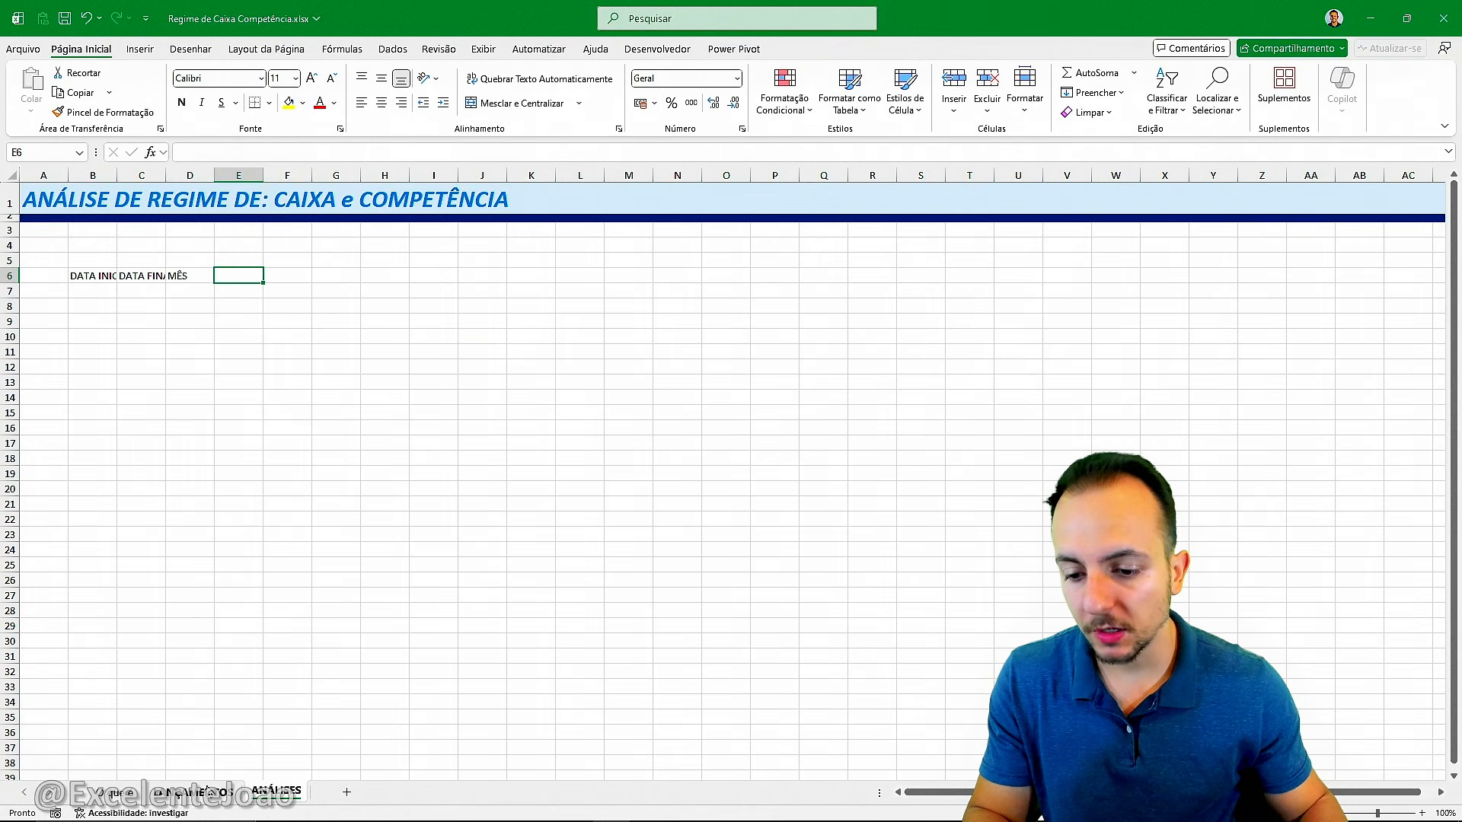
Step: Examine the DATA DE COMPETÊNCIA and DATA PAGAMENTO/RECEBIMENTO columns on the LANÇAMENTOS sheet
{"action": "left_click", "coordinate": [195, 792]}
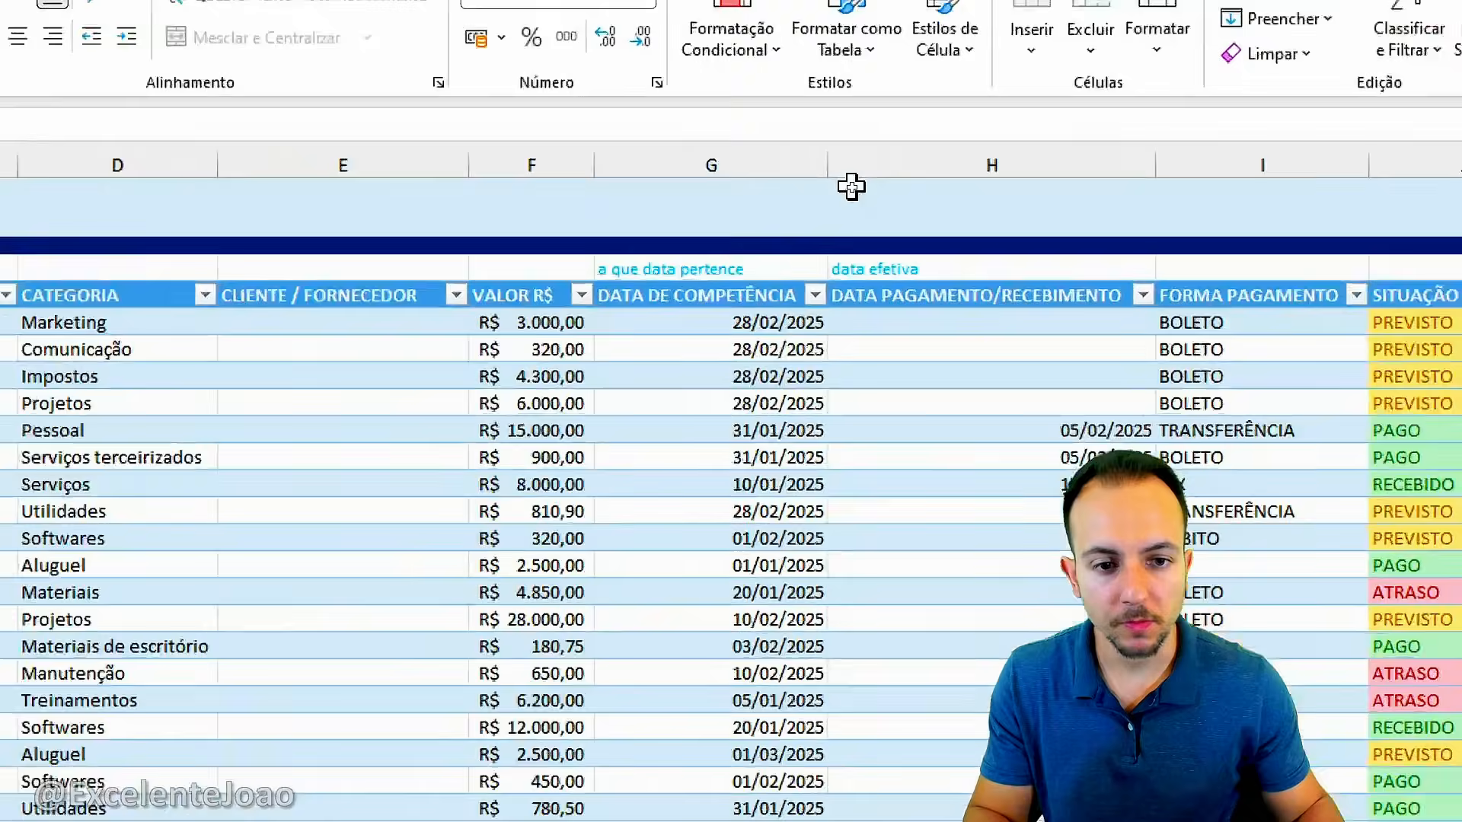
{"action": "left_click", "coordinate": [812, 175]}
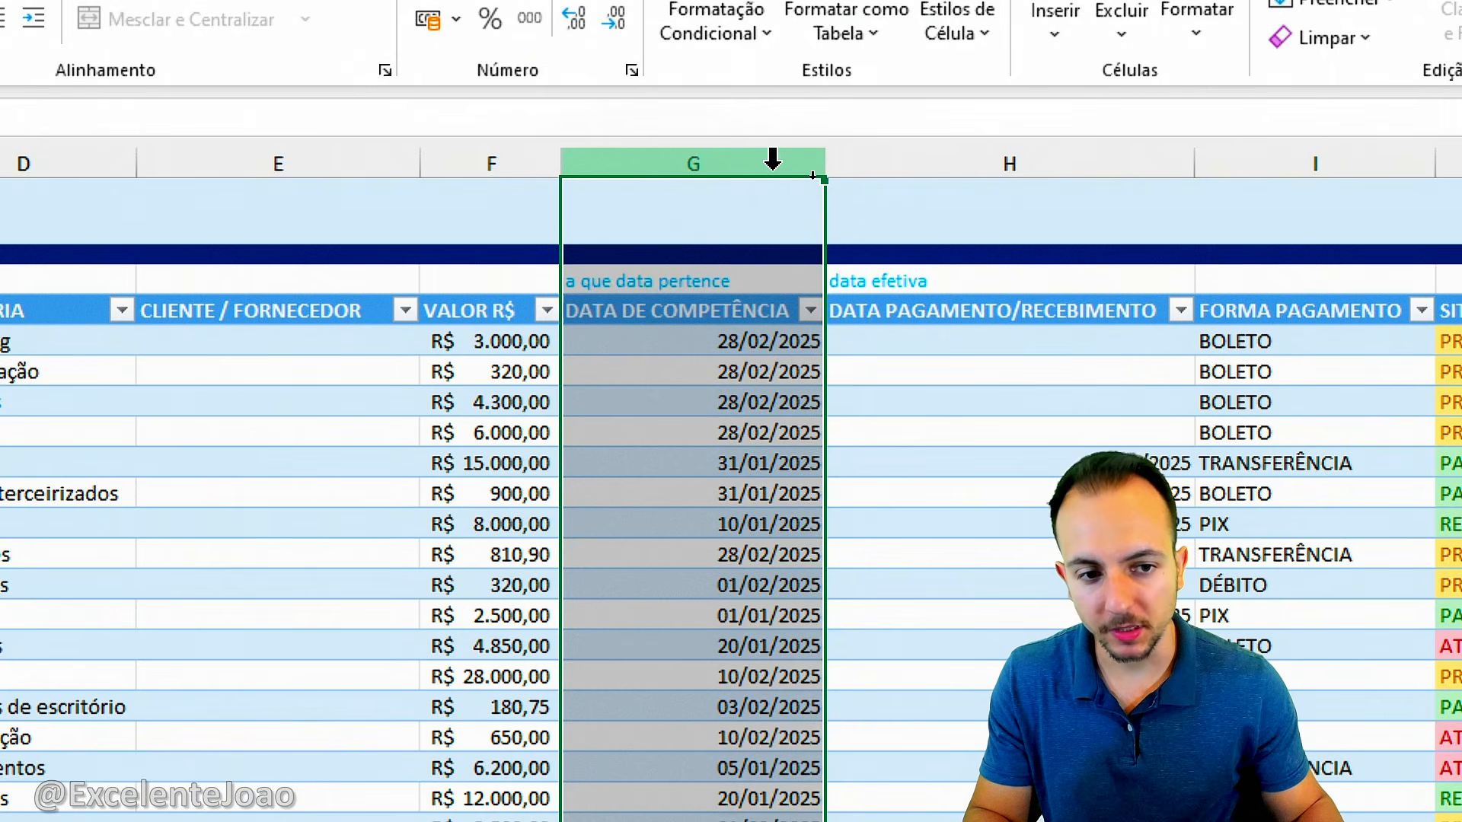
{"action": "left_click", "coordinate": [884, 162]}
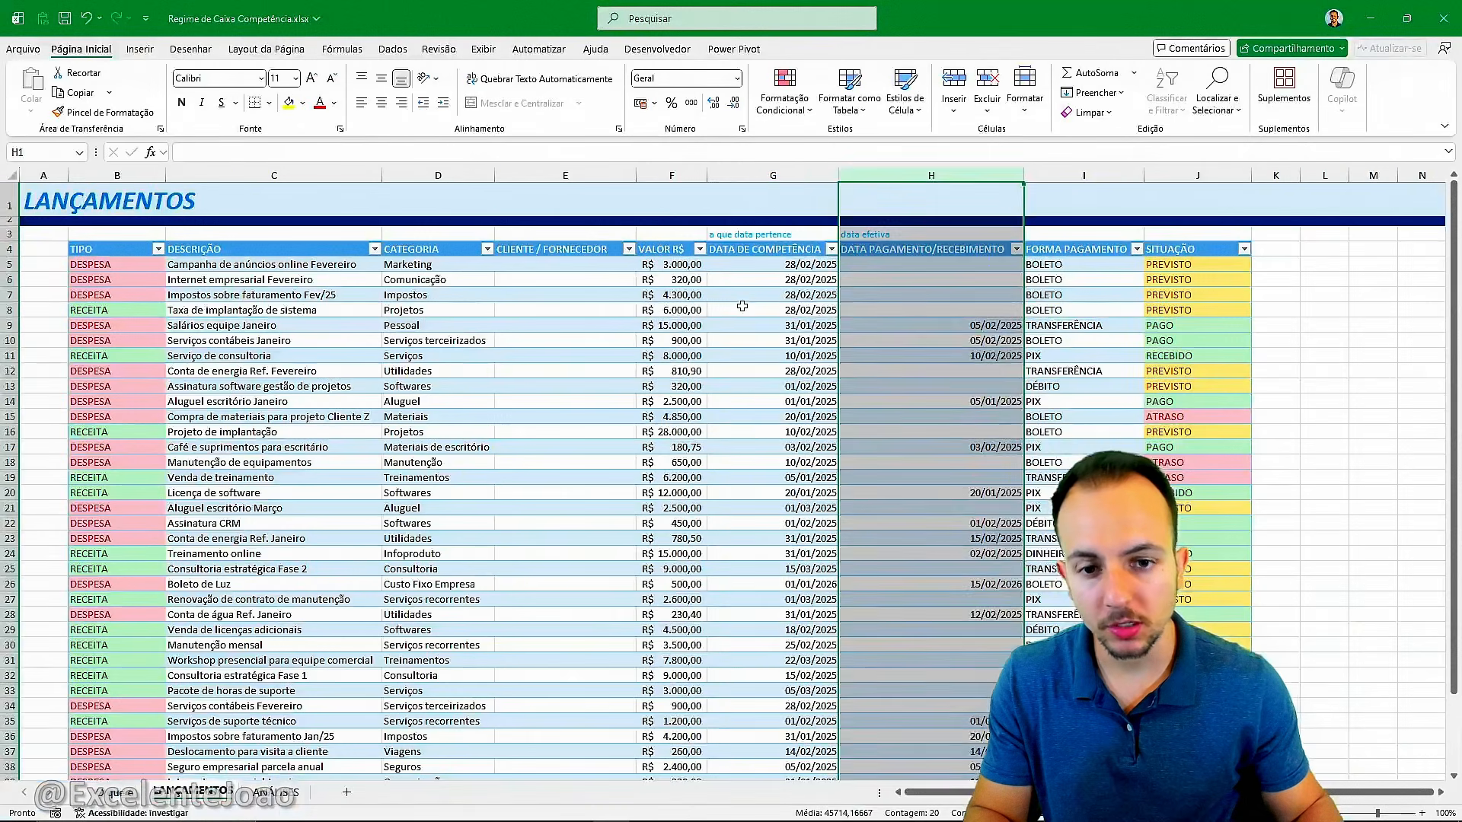
{"action": "left_click", "coordinate": [743, 305]}
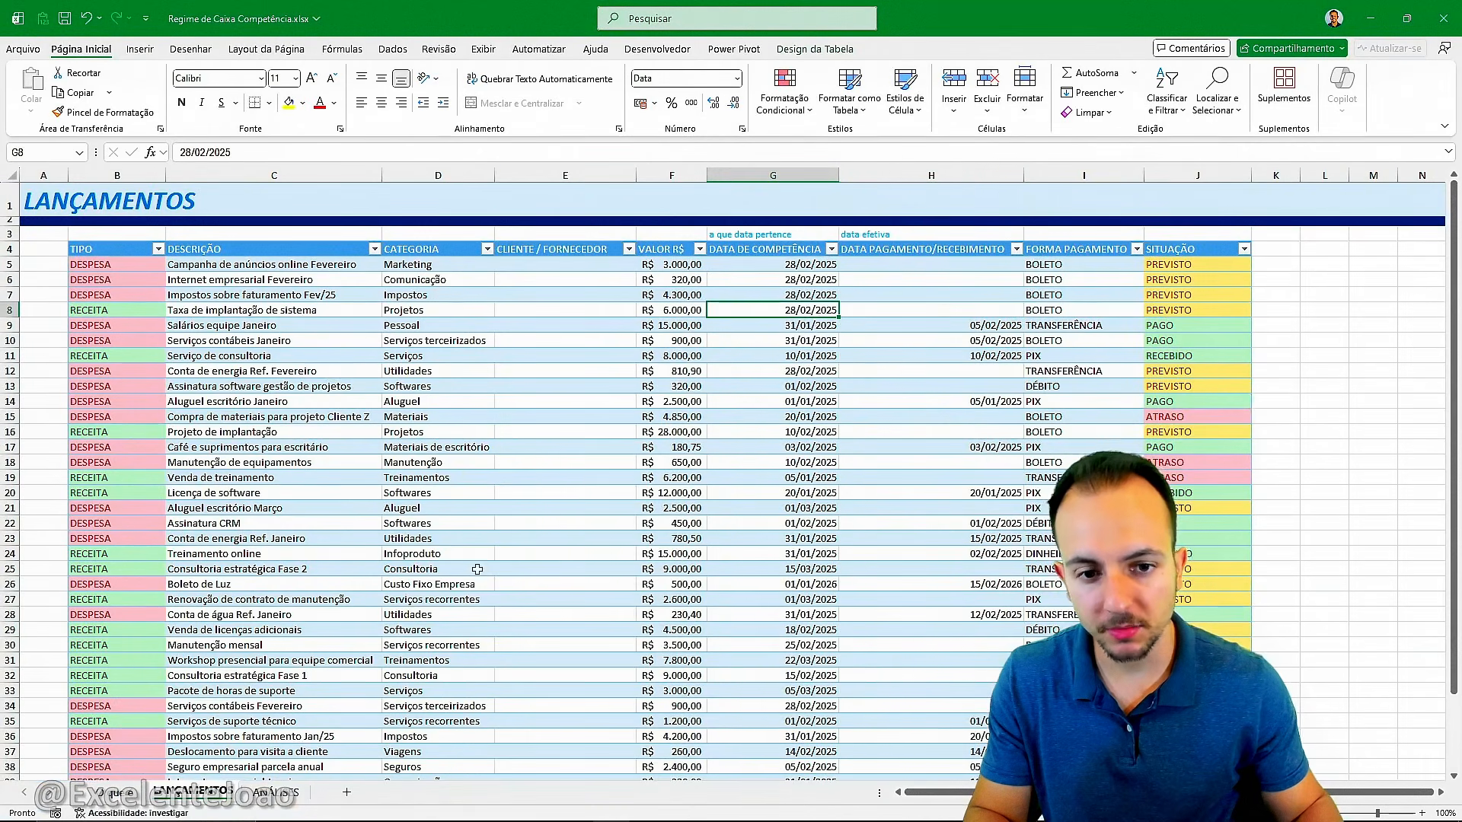
Step: Enter the headings REGIME DE CAIXA and REGIME DE COMPETÊNCIA in cells E6 and F6 of the ANÁLISES sheet
{"action": "left_click", "coordinate": [276, 793]}
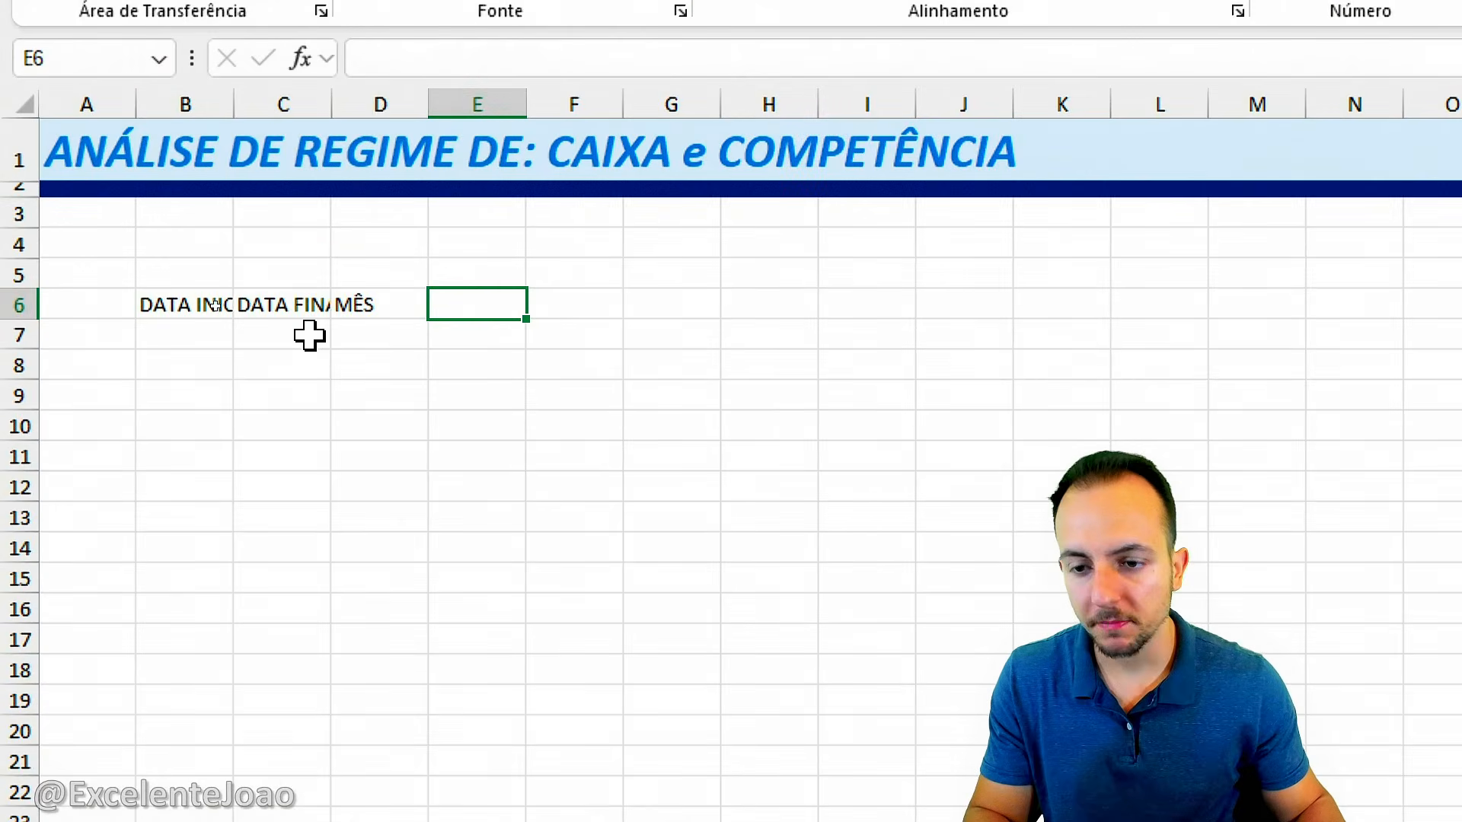
{"action": "type", "text": "REGIME DE CAIXA"}
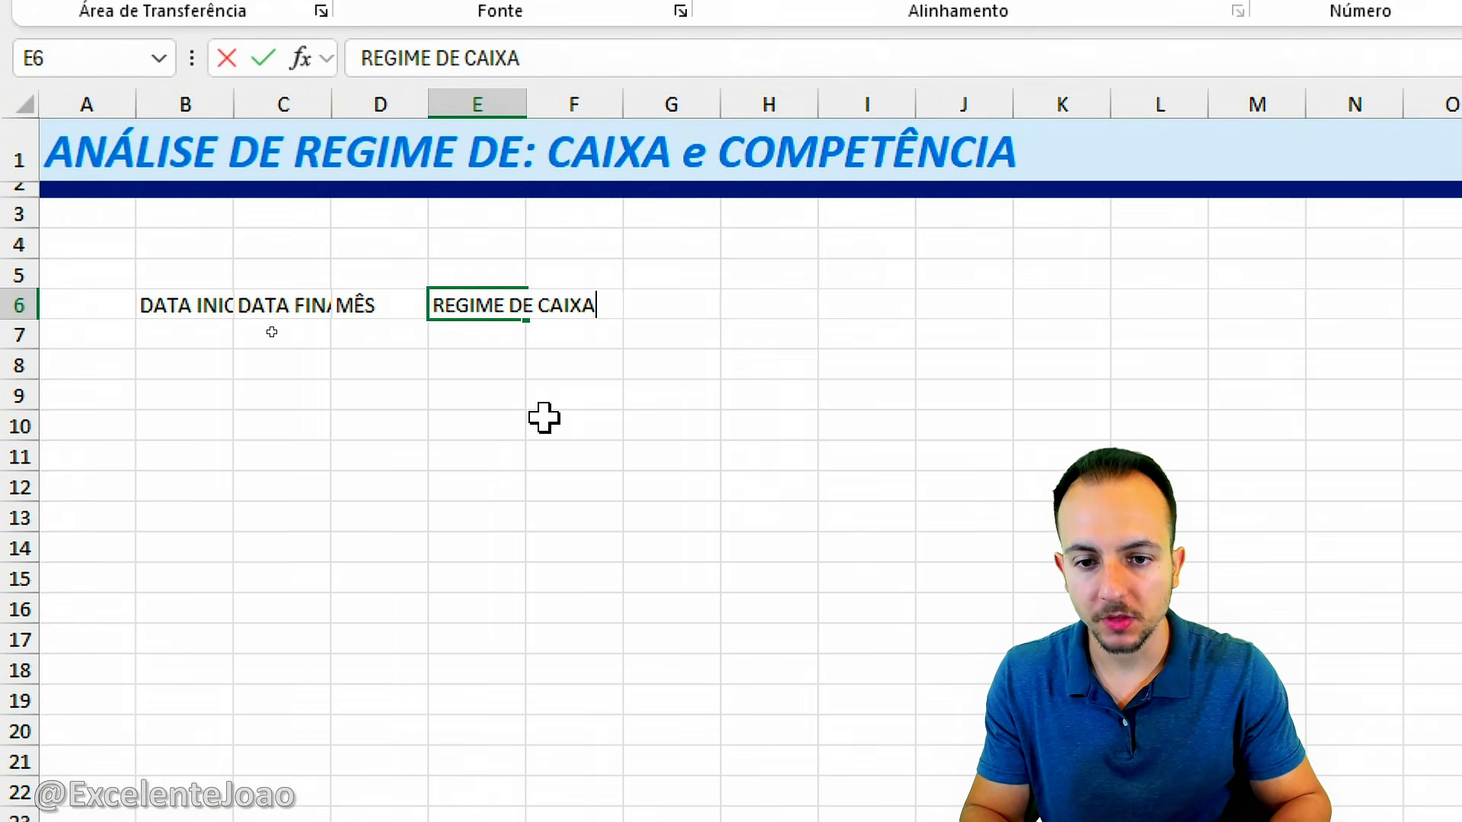
{"action": "key", "text": "Tab"}
{"action": "type", "text": "REGIME DE CO"}
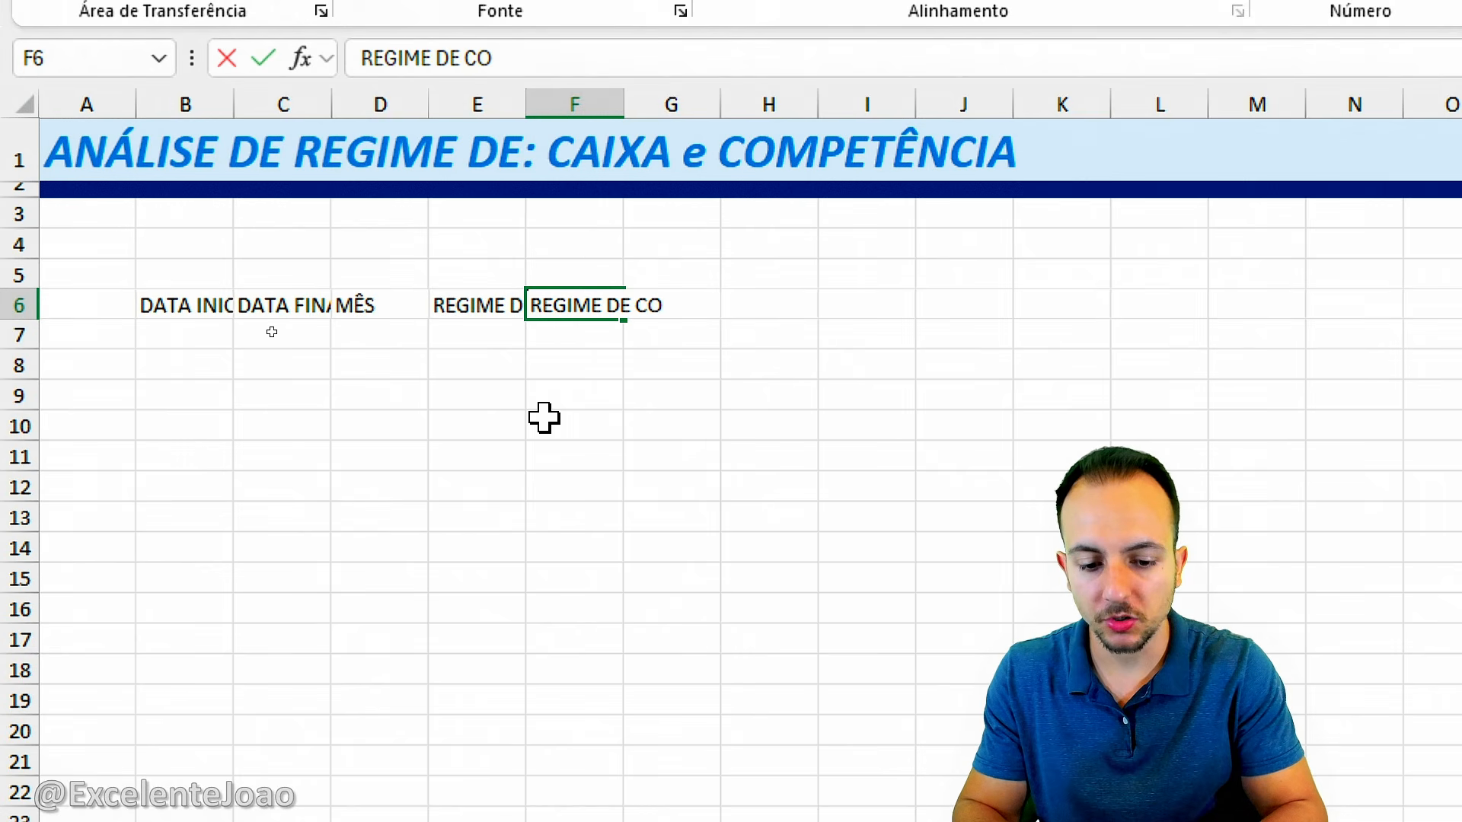
{"action": "type", "text": "MPETÊNCIA"}
{"action": "key", "text": "Return"}
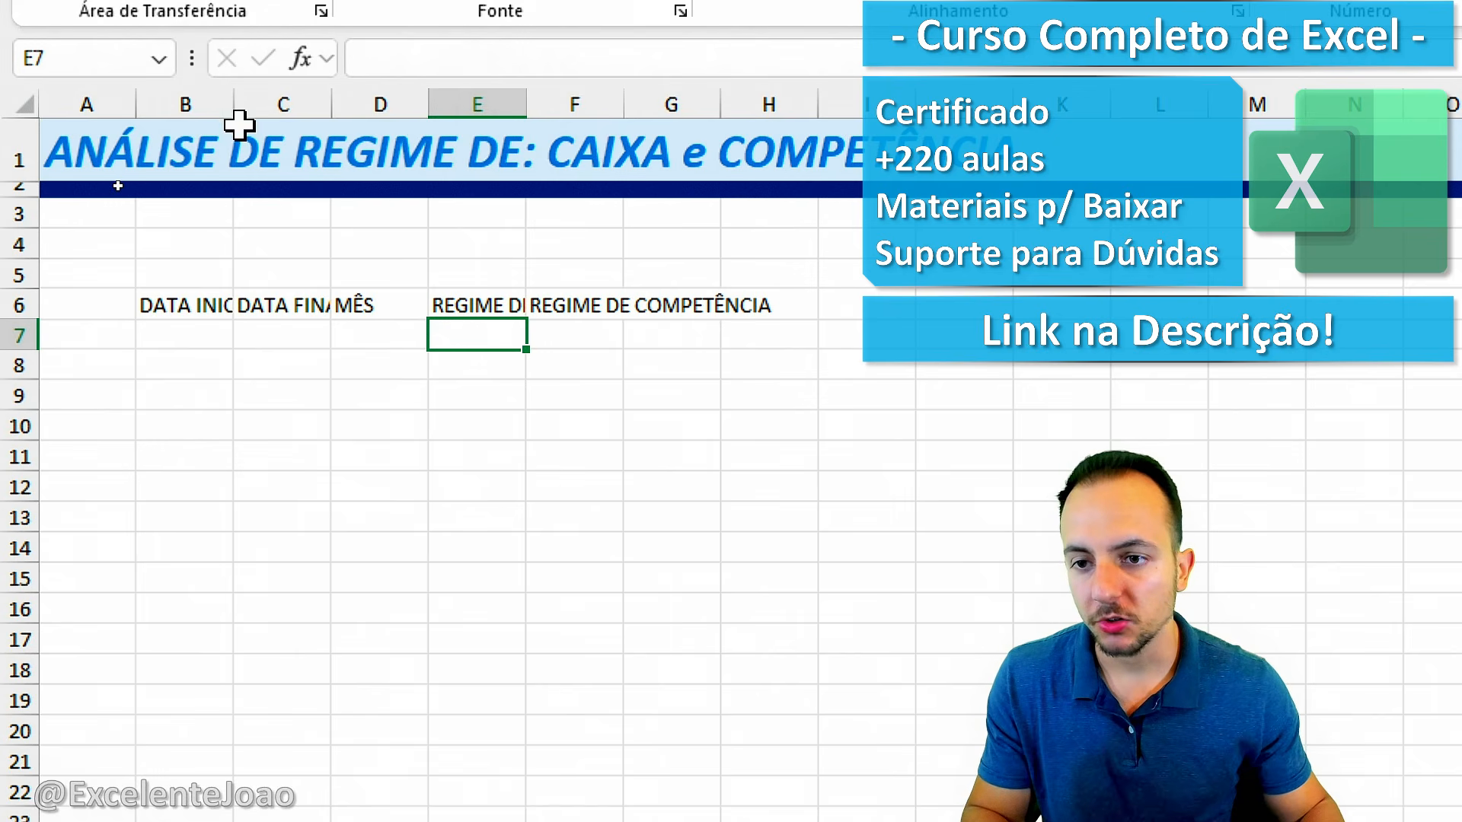
Step: Widen columns B through F so that the row 6 headings fit, making E and F the widest
{"action": "left_click_drag", "start_coordinate": [199, 104], "coordinate": [331, 107]}
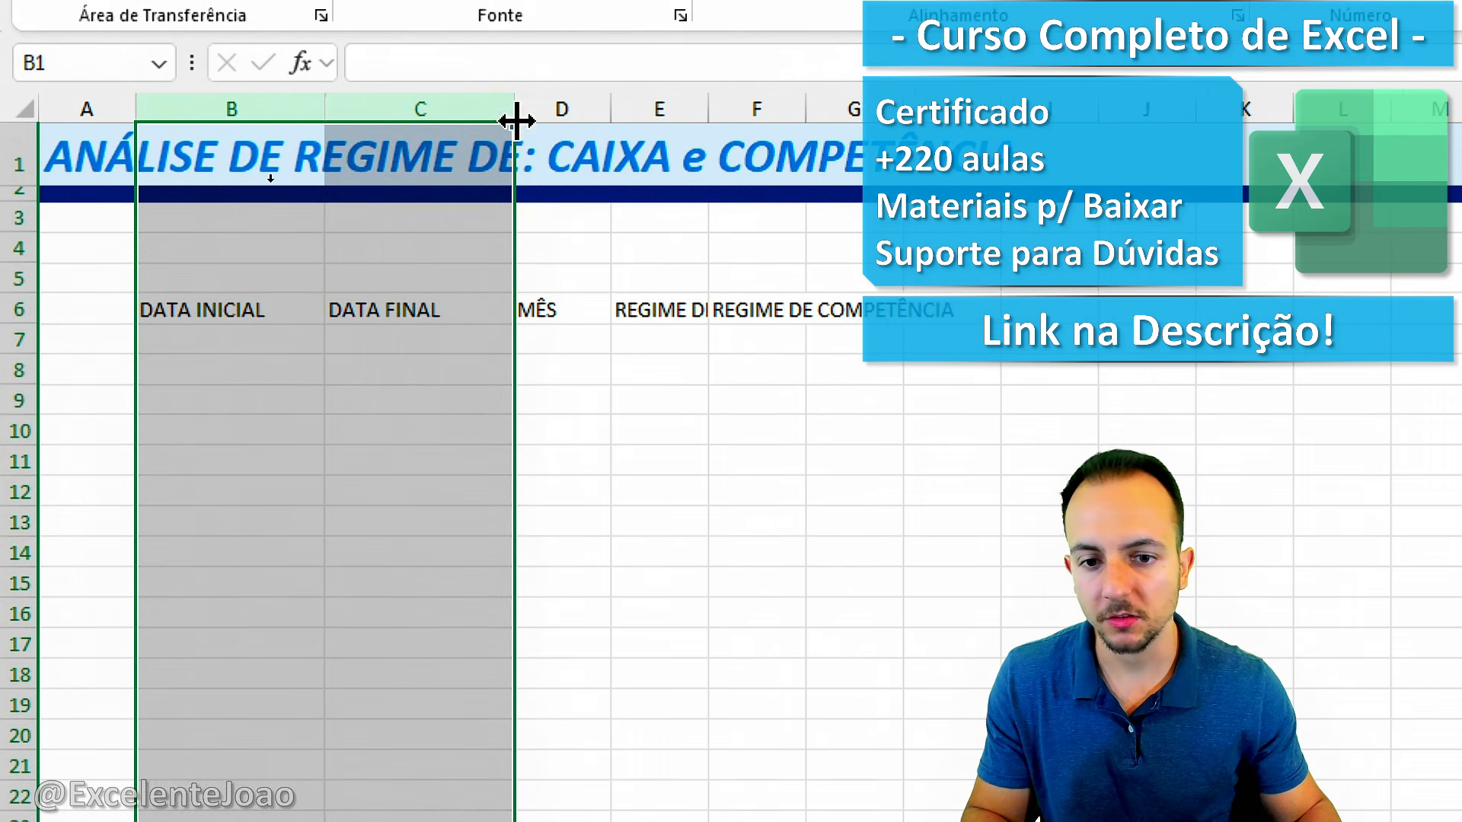
{"action": "left_click_drag", "start_coordinate": [686, 107], "coordinate": [1011, 106]}
{"action": "left_click", "coordinate": [593, 107]}
{"action": "left_click_drag", "start_coordinate": [605, 109], "coordinate": [720, 107]}
{"action": "left_click", "coordinate": [614, 322]}
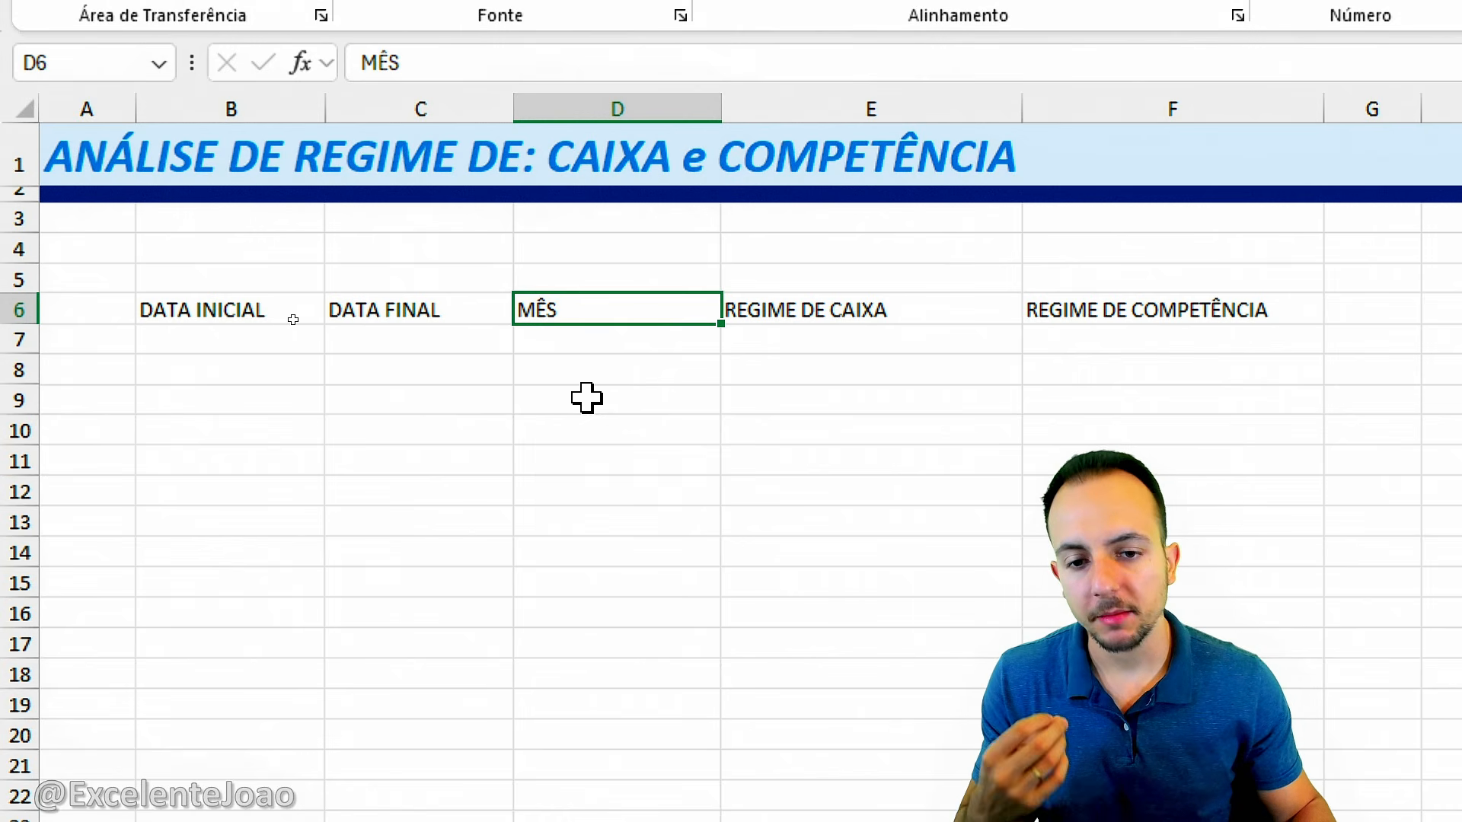
{"action": "left_click", "coordinate": [1395, 313]}
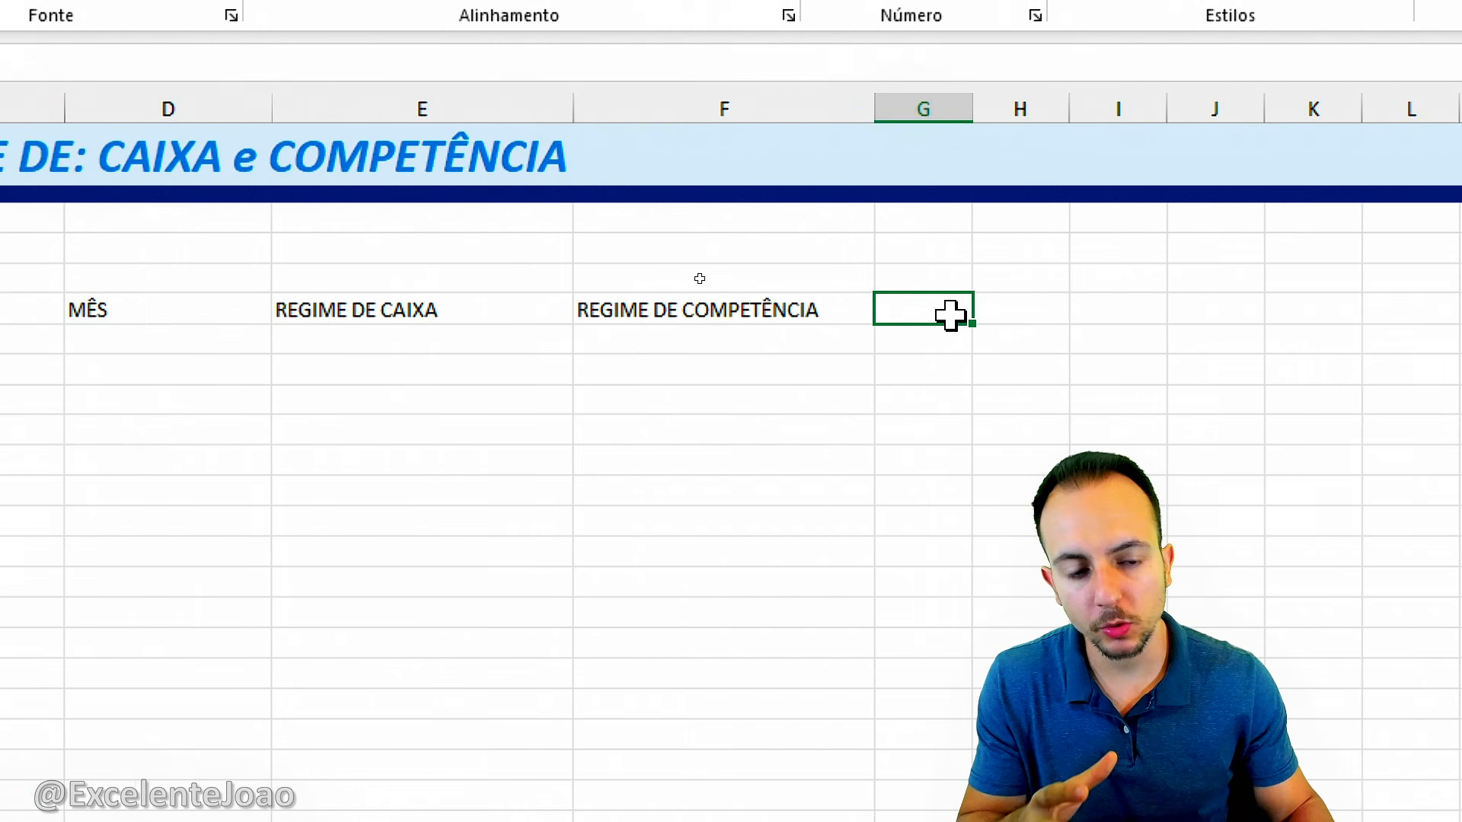
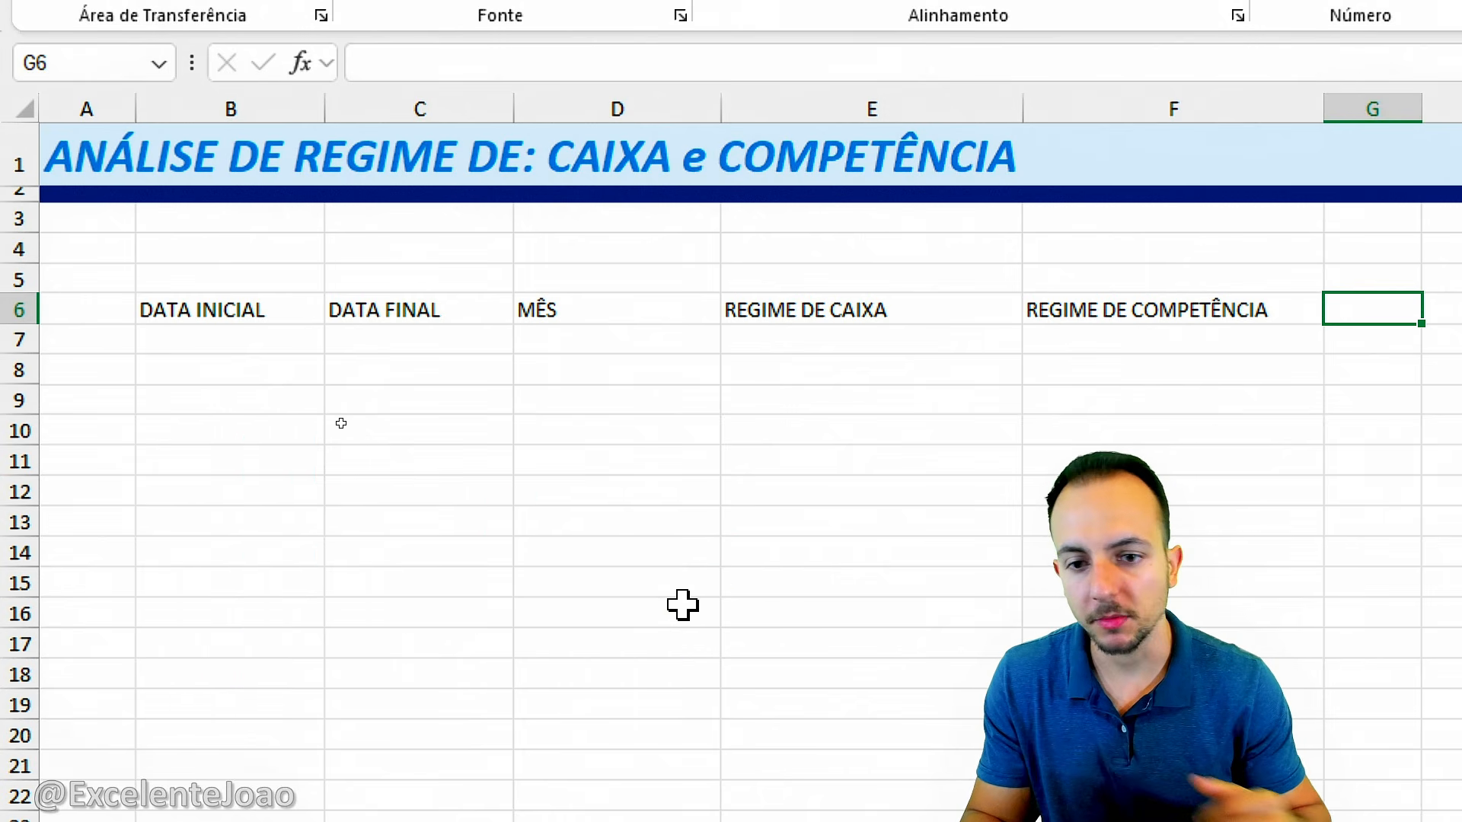
Step: Enter 01/01/2026 as the DATA INICIAL in cell B7
{"action": "left_click", "coordinate": [284, 340]}
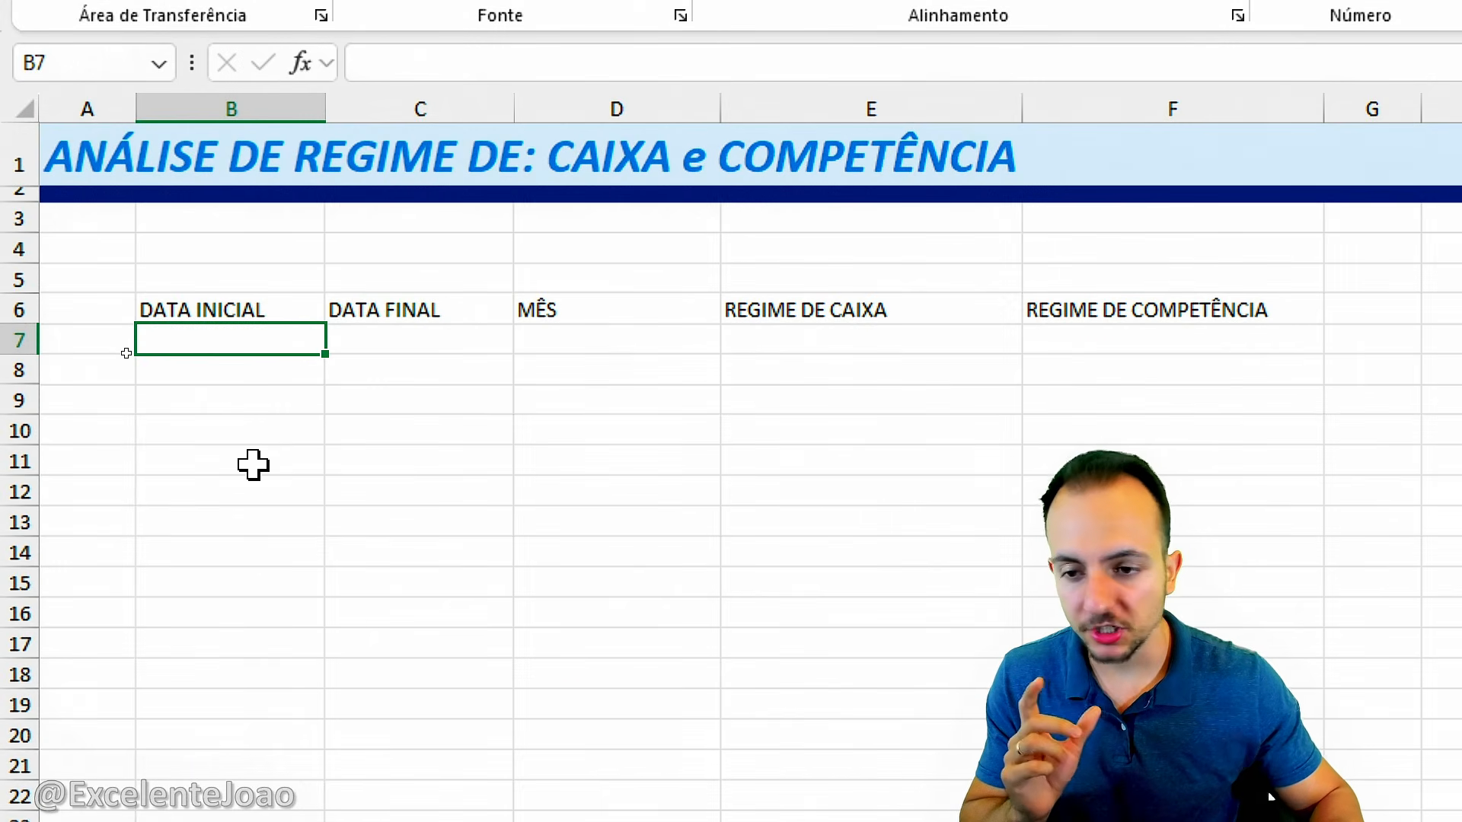
{"action": "type", "text": "01/01/2026"}
{"action": "key", "text": "Return"}
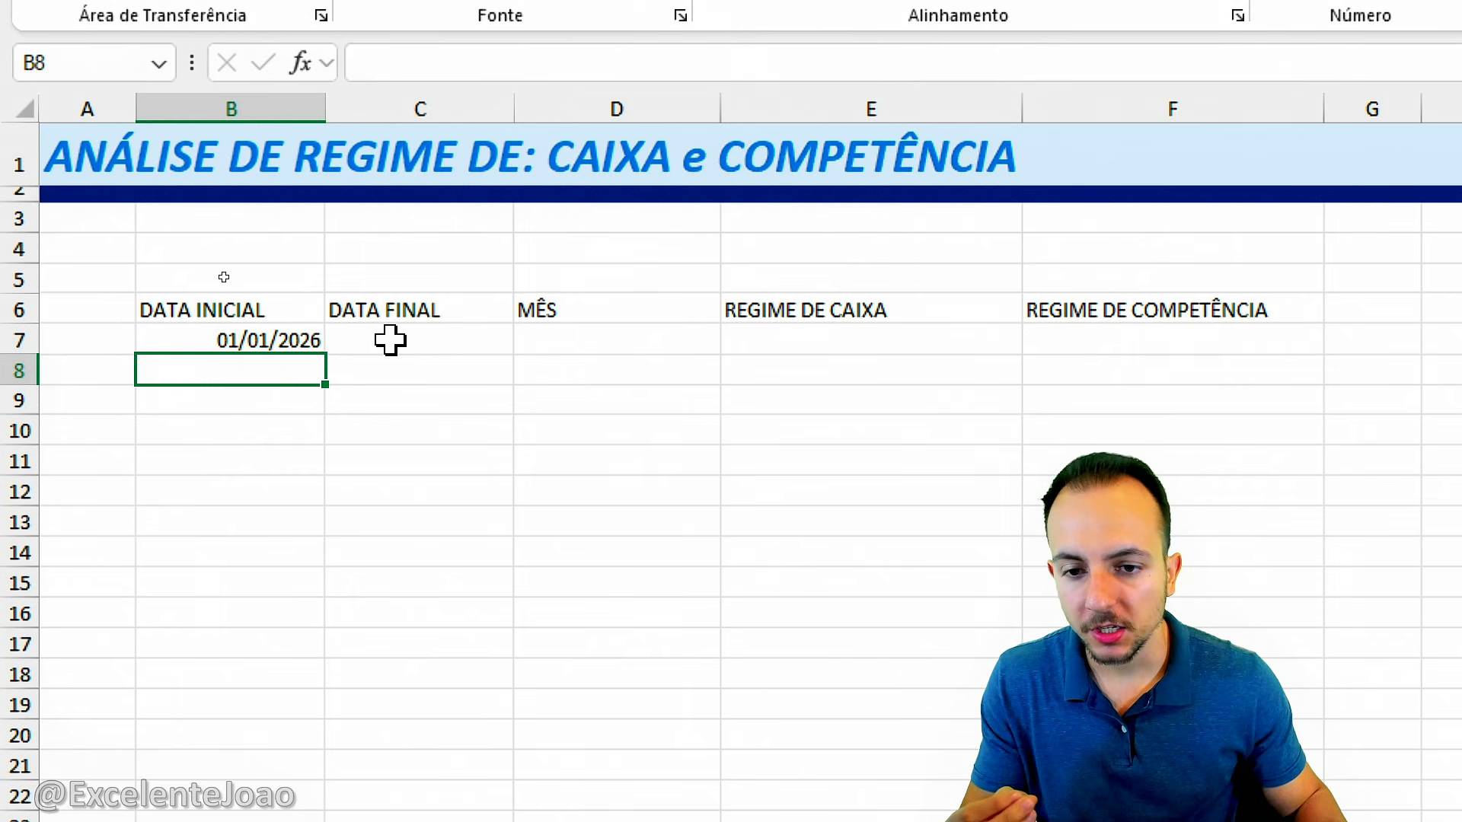
Step: Begin a TEXTO formula in MÊS cell D7 with the start date in B7 as its value argument
{"action": "left_click", "coordinate": [586, 337]}
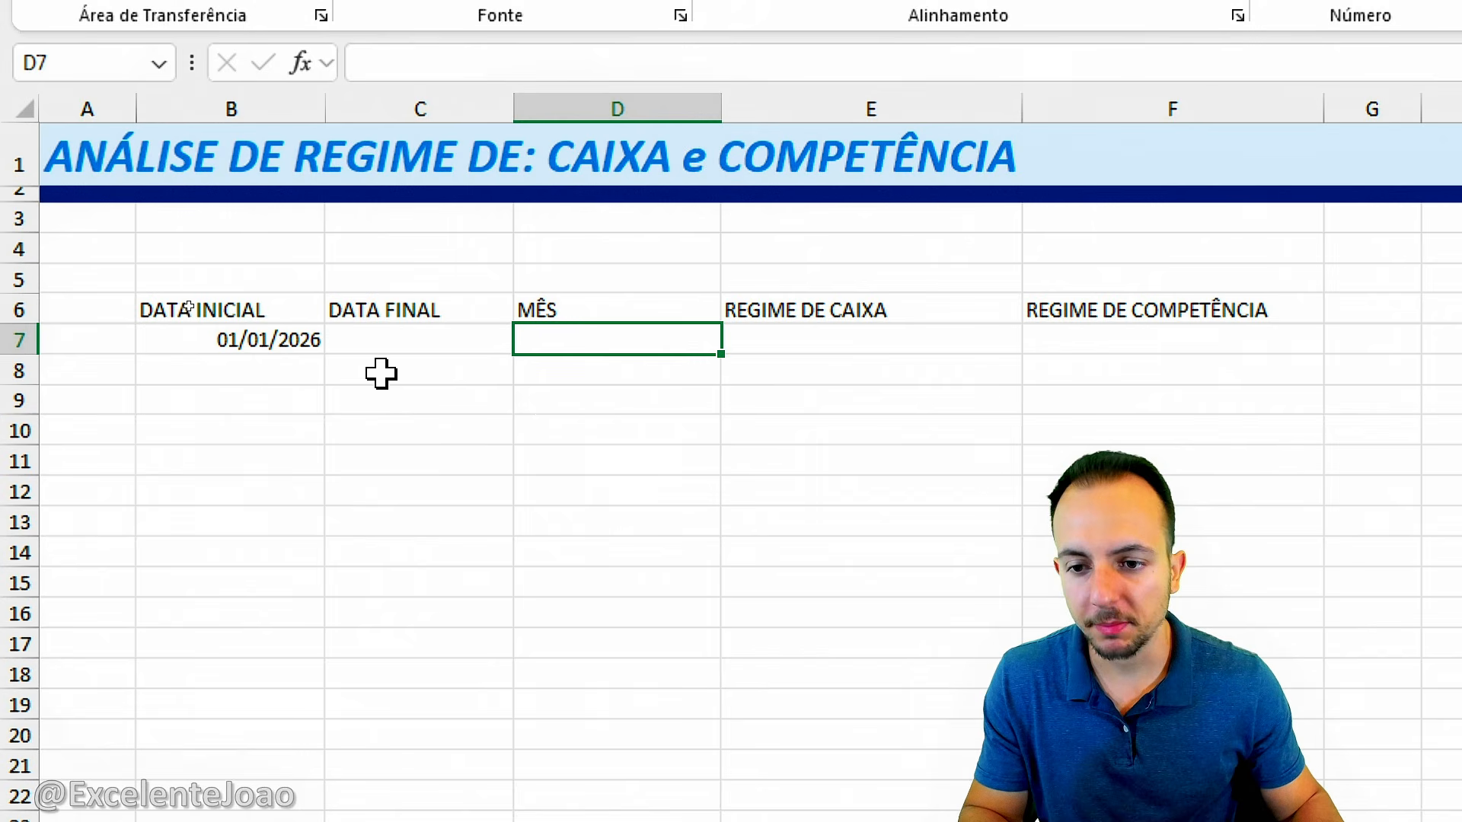
{"action": "key", "text": "ctrl+2"}
{"action": "mouse_move", "coordinate": [271, 308]}
{"action": "left_mouse_down"}
{"action": "mouse_move", "coordinate": [298, 301]}
{"action": "mouse_move", "coordinate": [252, 302]}
{"action": "left_mouse_up"}
{"action": "mouse_move", "coordinate": [274, 387]}
{"action": "left_mouse_down"}
{"action": "mouse_move", "coordinate": [536, 366]}
{"action": "mouse_move", "coordinate": [569, 450]}
{"action": "left_mouse_up"}
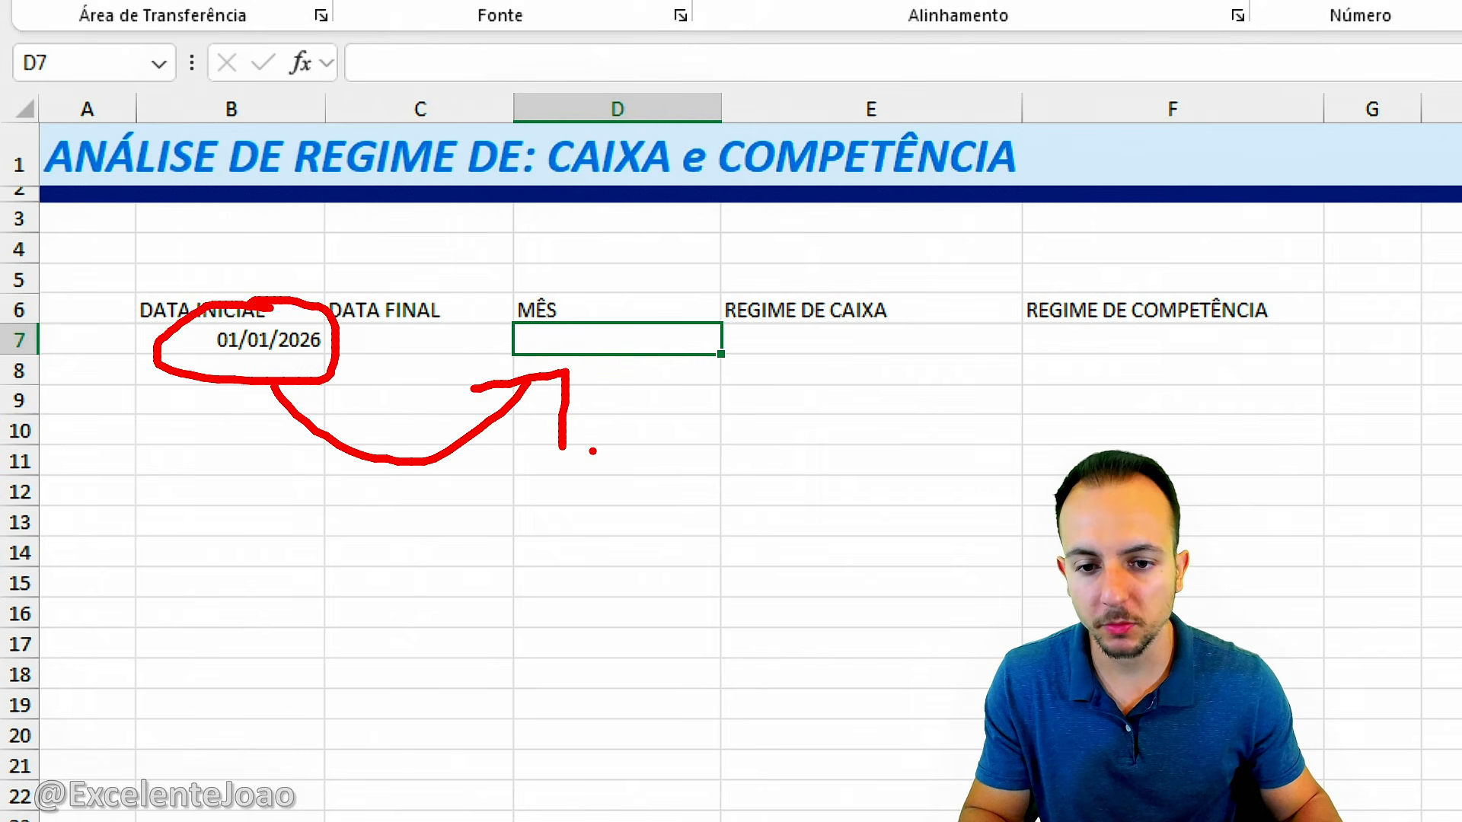
{"action": "key", "text": "Escape"}
{"action": "type", "text": "=TEXT"}
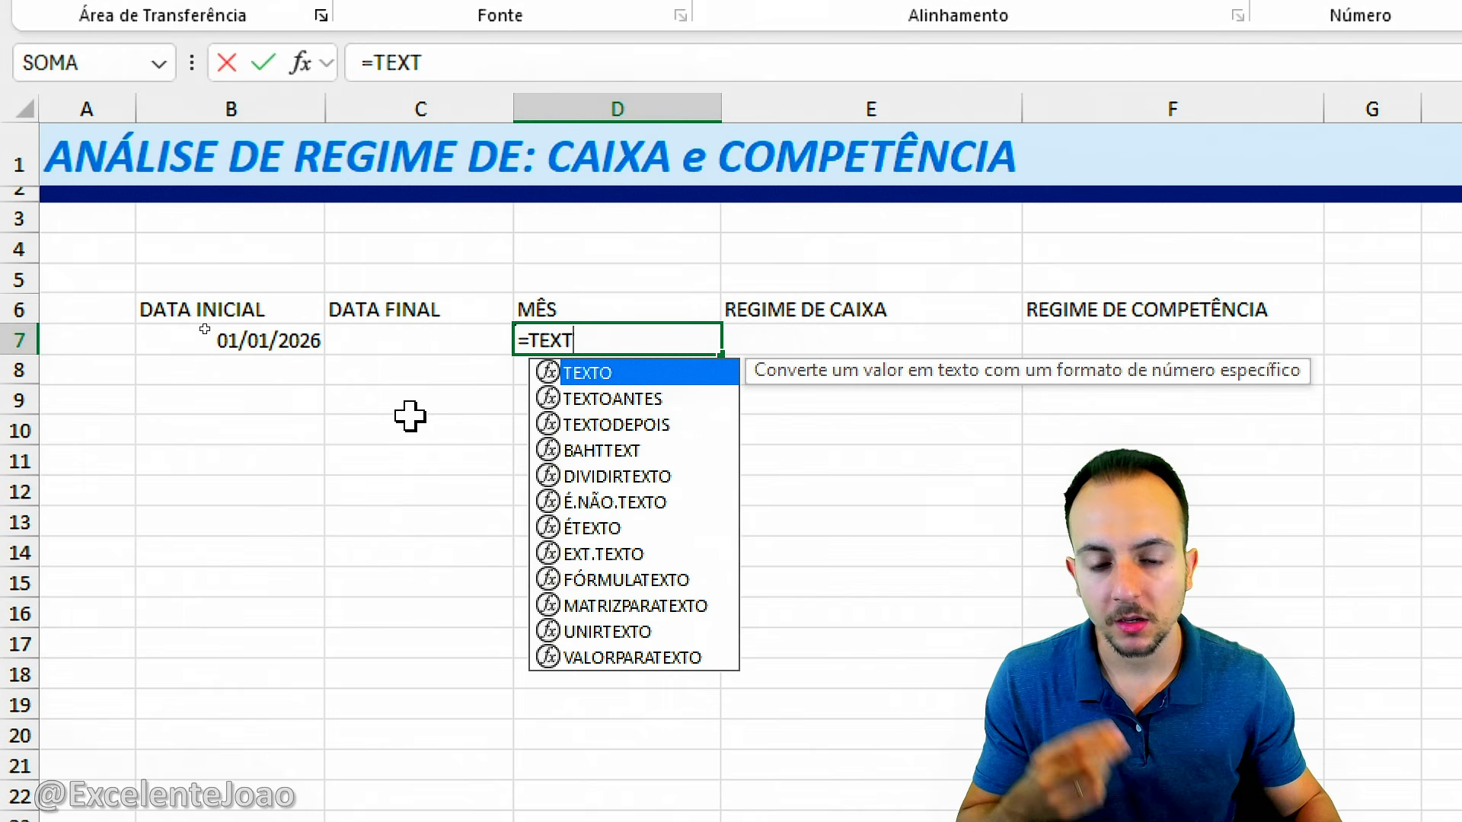
{"action": "double_click", "coordinate": [627, 375]}
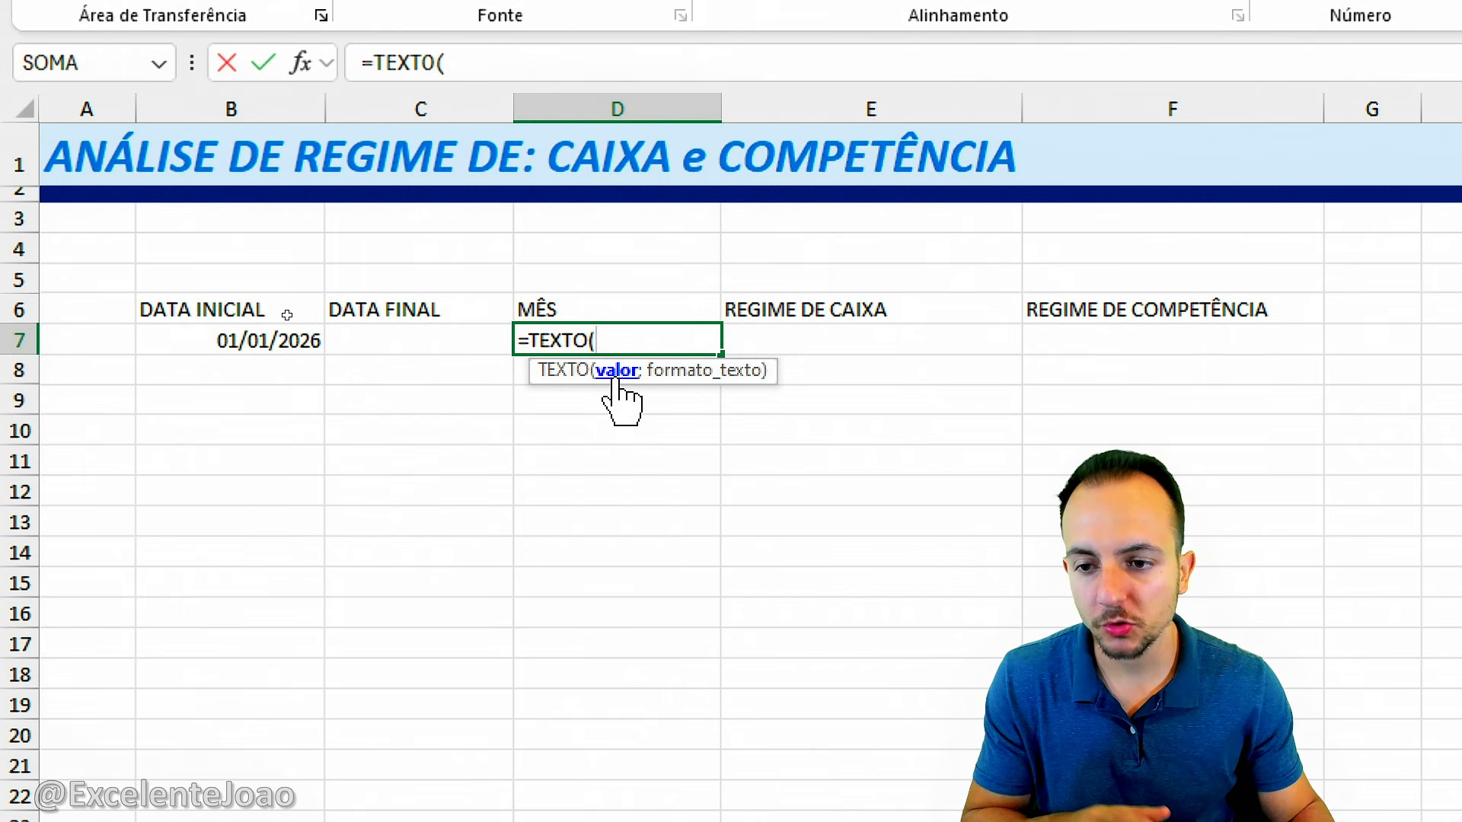
{"action": "left_click", "coordinate": [263, 340]}
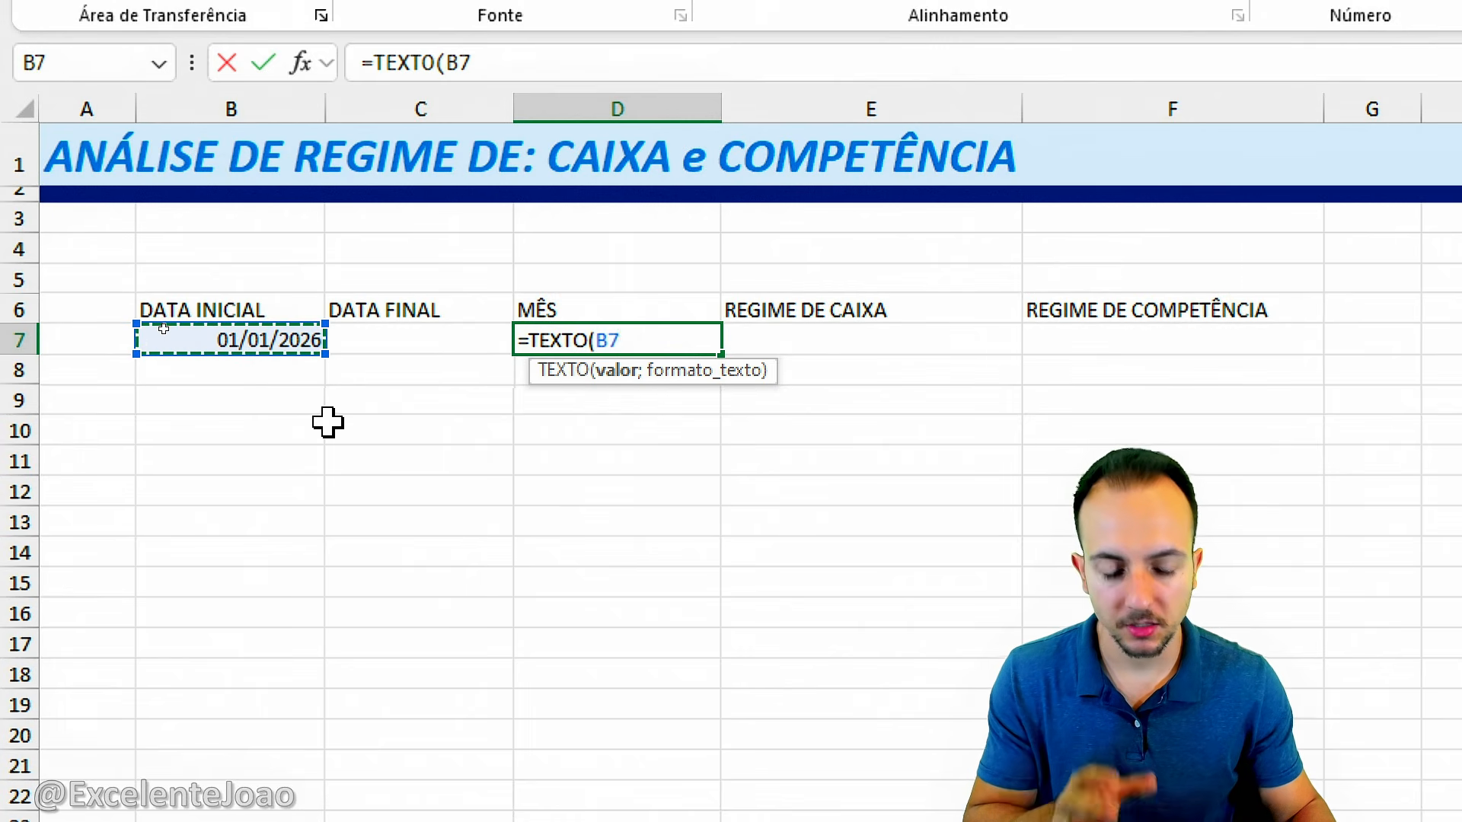
Step: Complete the MÊS formula in D7 as =TEXTO(B7;"MMMM") to return the full month name
{"action": "type", "text": ";"}
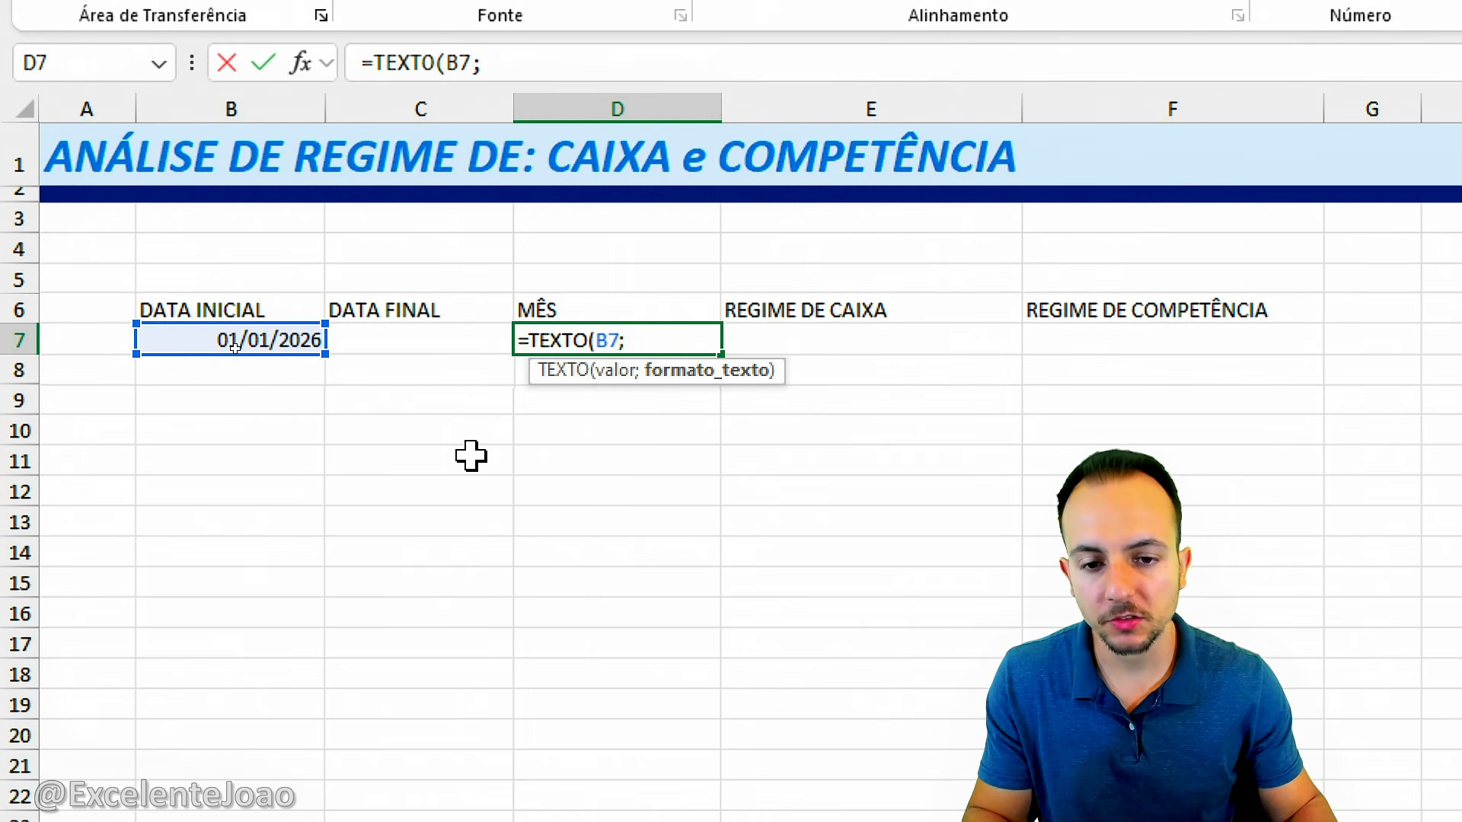
{"action": "type", "text": "\"MMMM"}
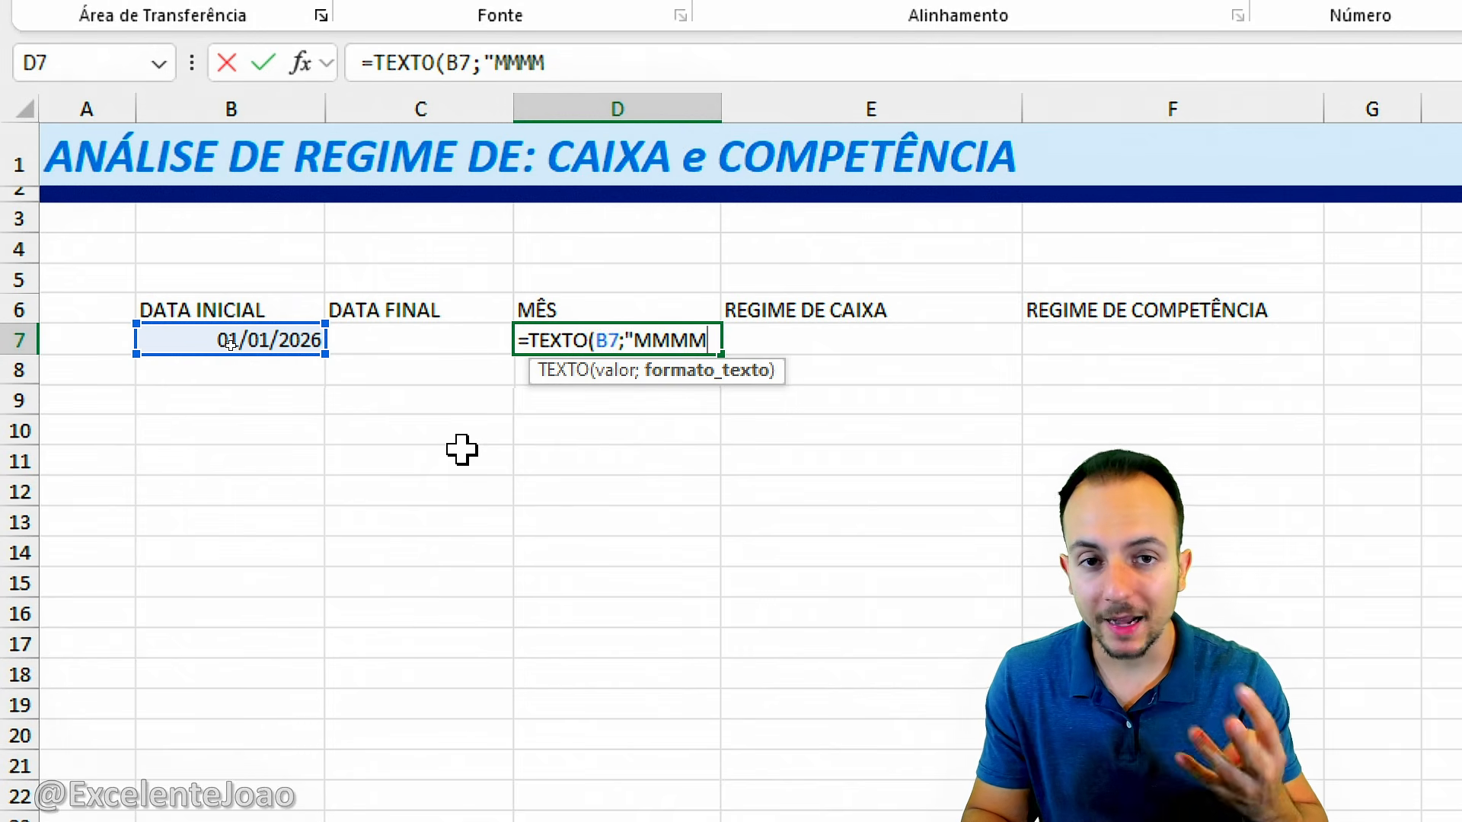
{"action": "type", "text": "\")"}
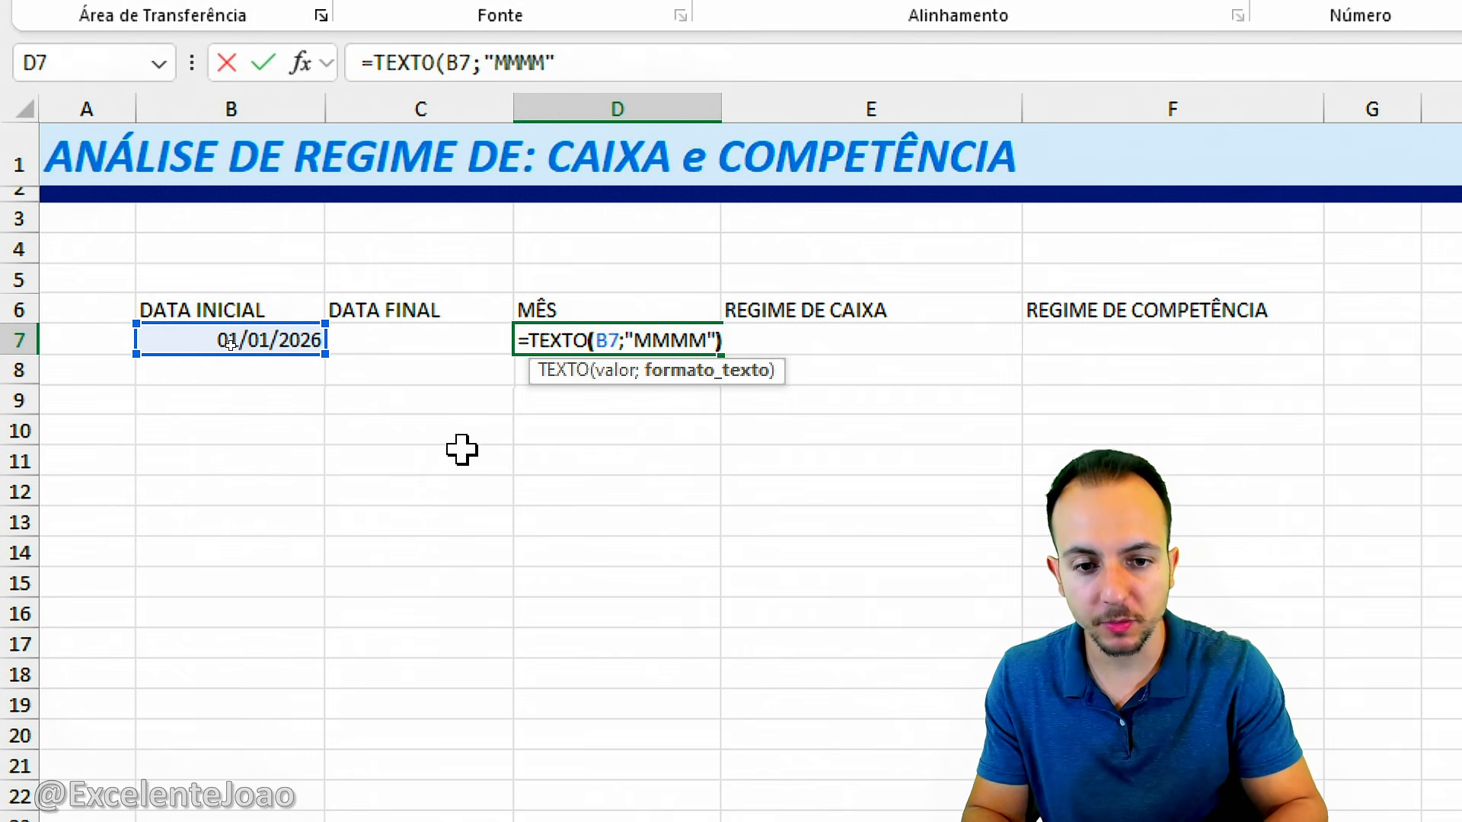
{"action": "key", "text": "Return"}
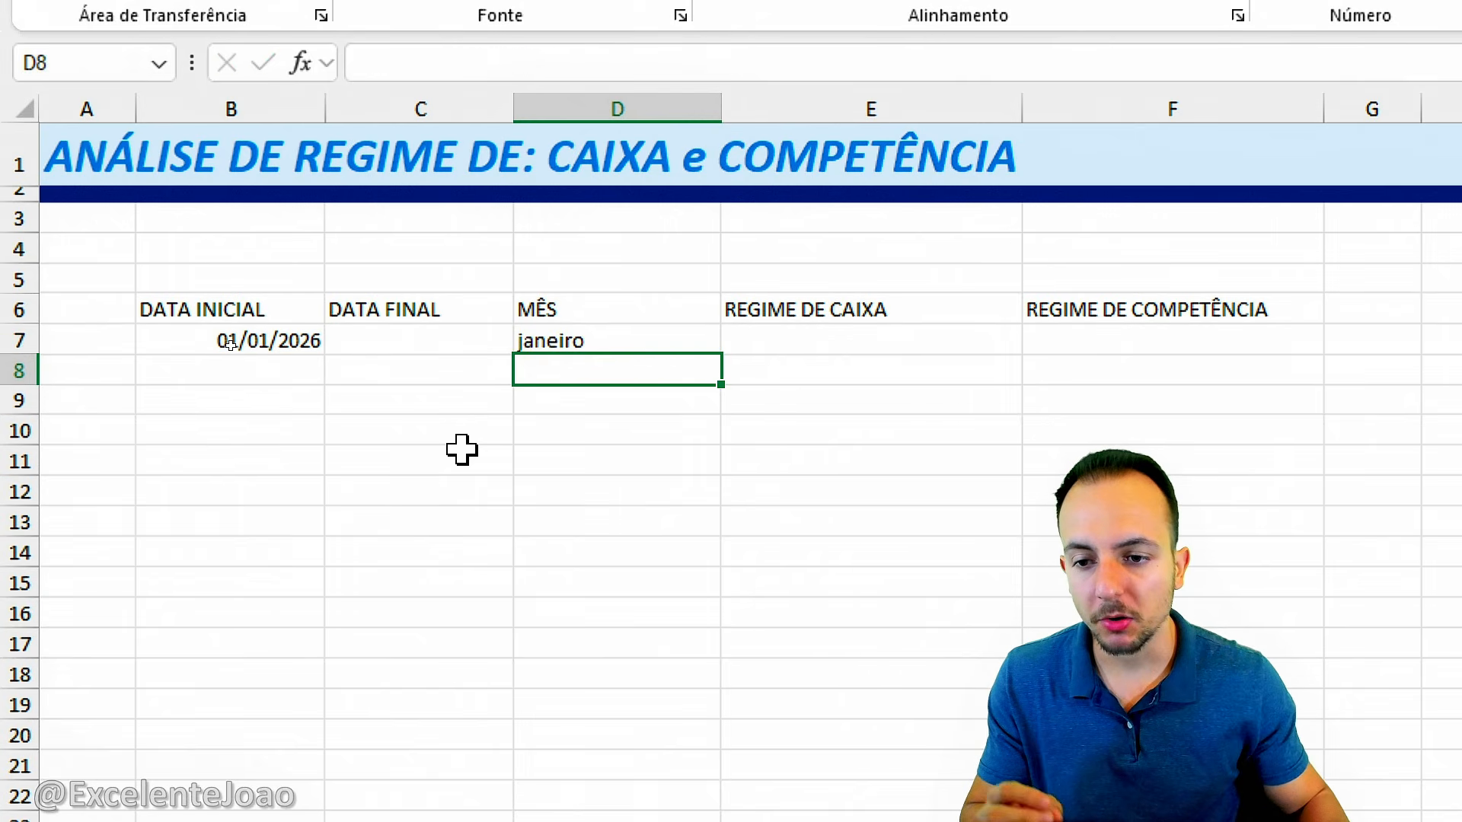
{"action": "left_click", "coordinate": [461, 449]}
{"action": "left_click", "coordinate": [288, 335]}
{"action": "left_click", "coordinate": [670, 350]}
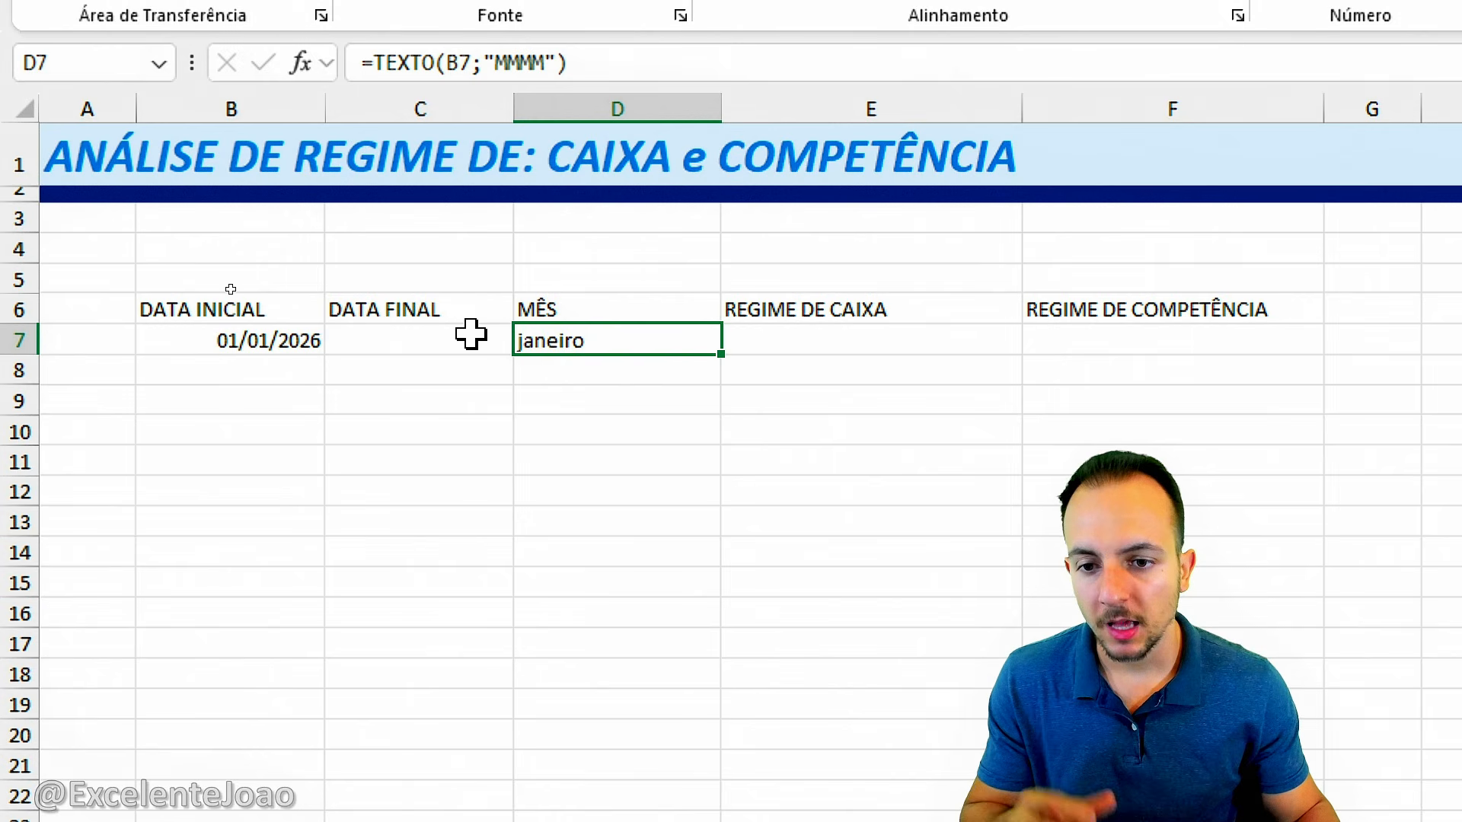
Step: Enter =FIMMÊS(B7;0) in C7 under DATA FINAL to calculate the last day of the starting month
{"action": "left_click", "coordinate": [430, 351]}
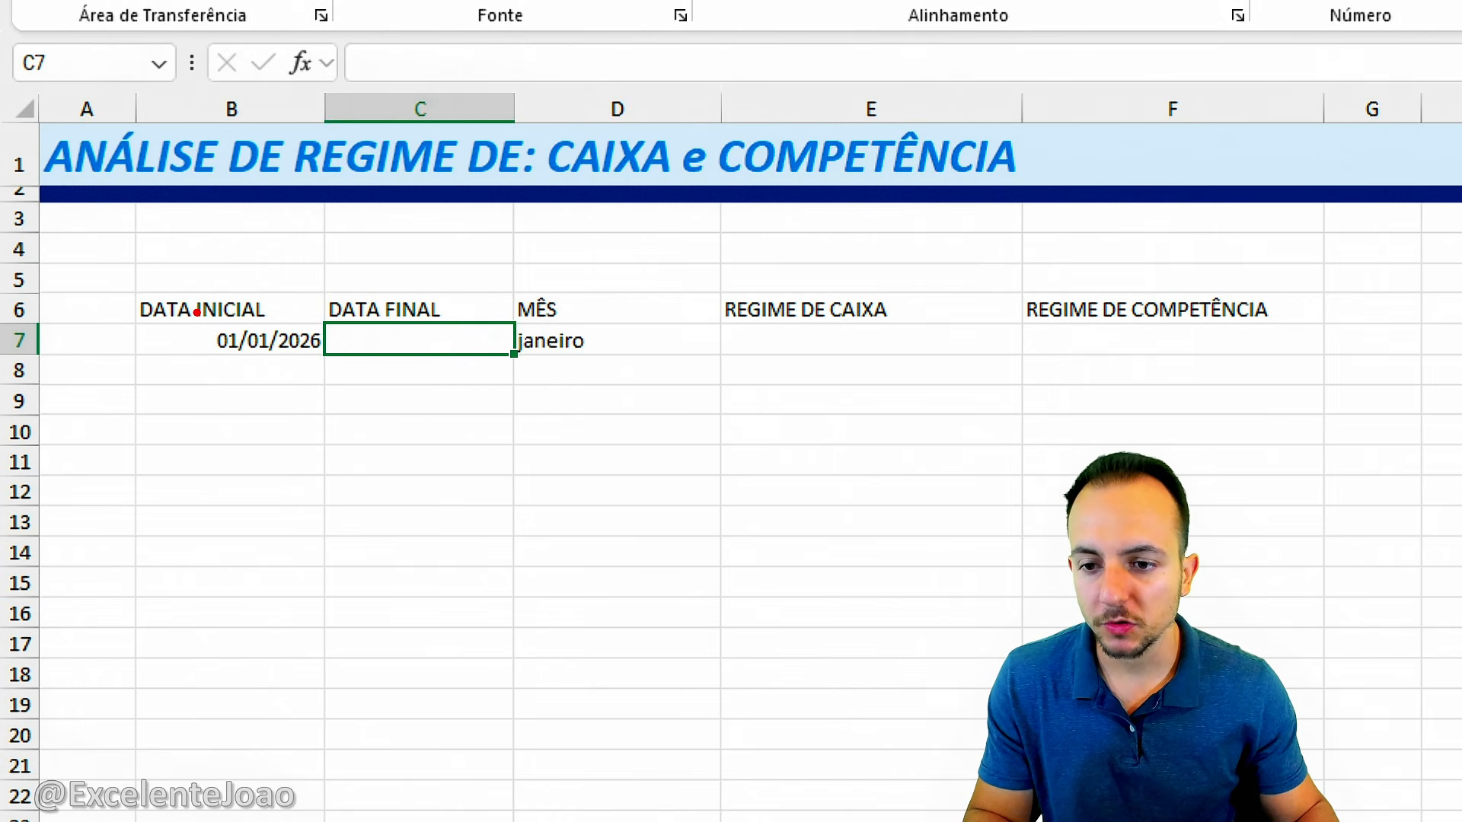
{"action": "mouse_move", "coordinate": [195, 313]}
{"action": "left_mouse_down"}
{"action": "mouse_move", "coordinate": [330, 358]}
{"action": "mouse_move", "coordinate": [349, 428]}
{"action": "left_mouse_up"}
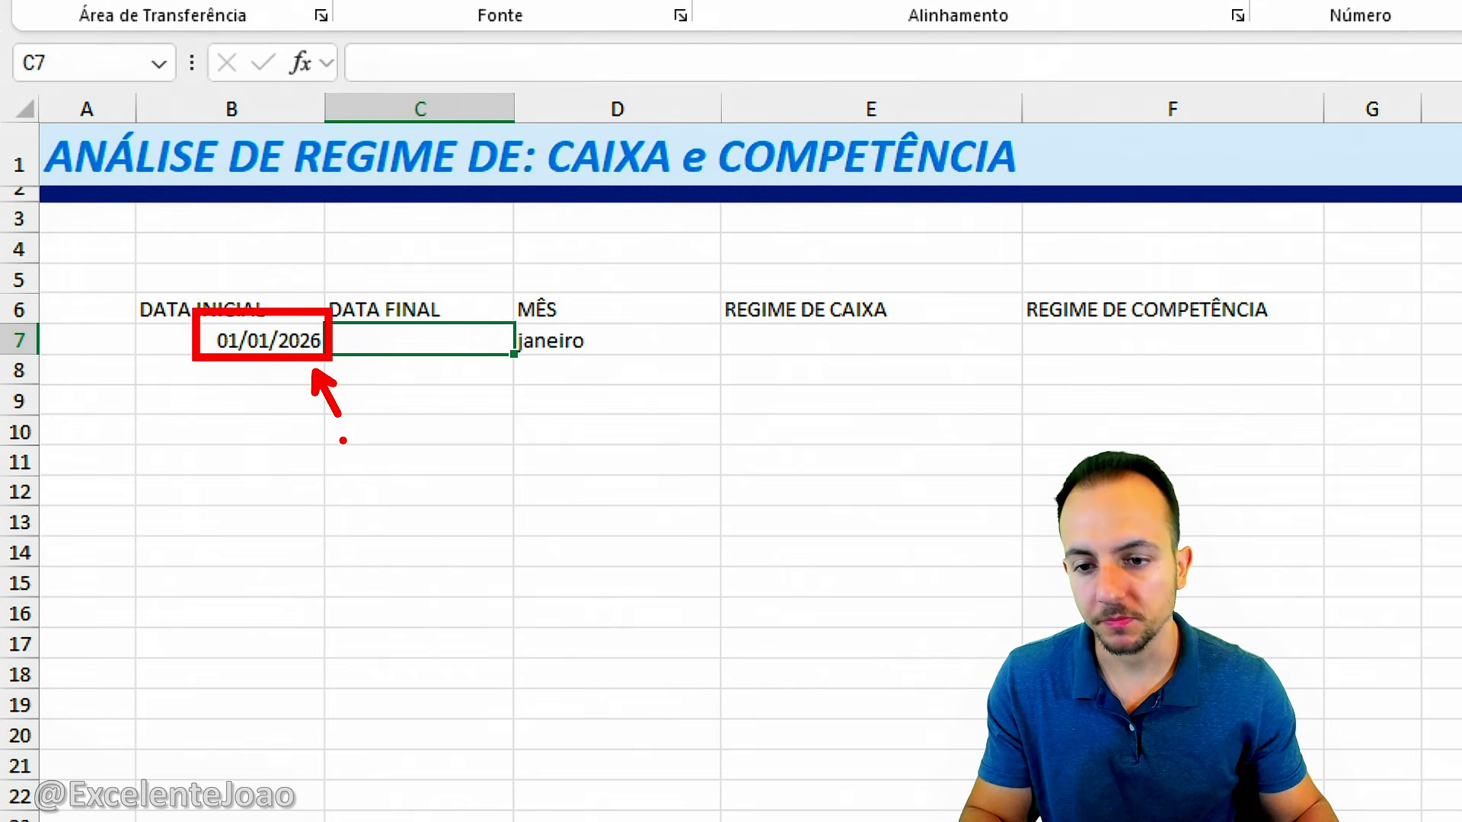
{"action": "key", "text": "Escape"}
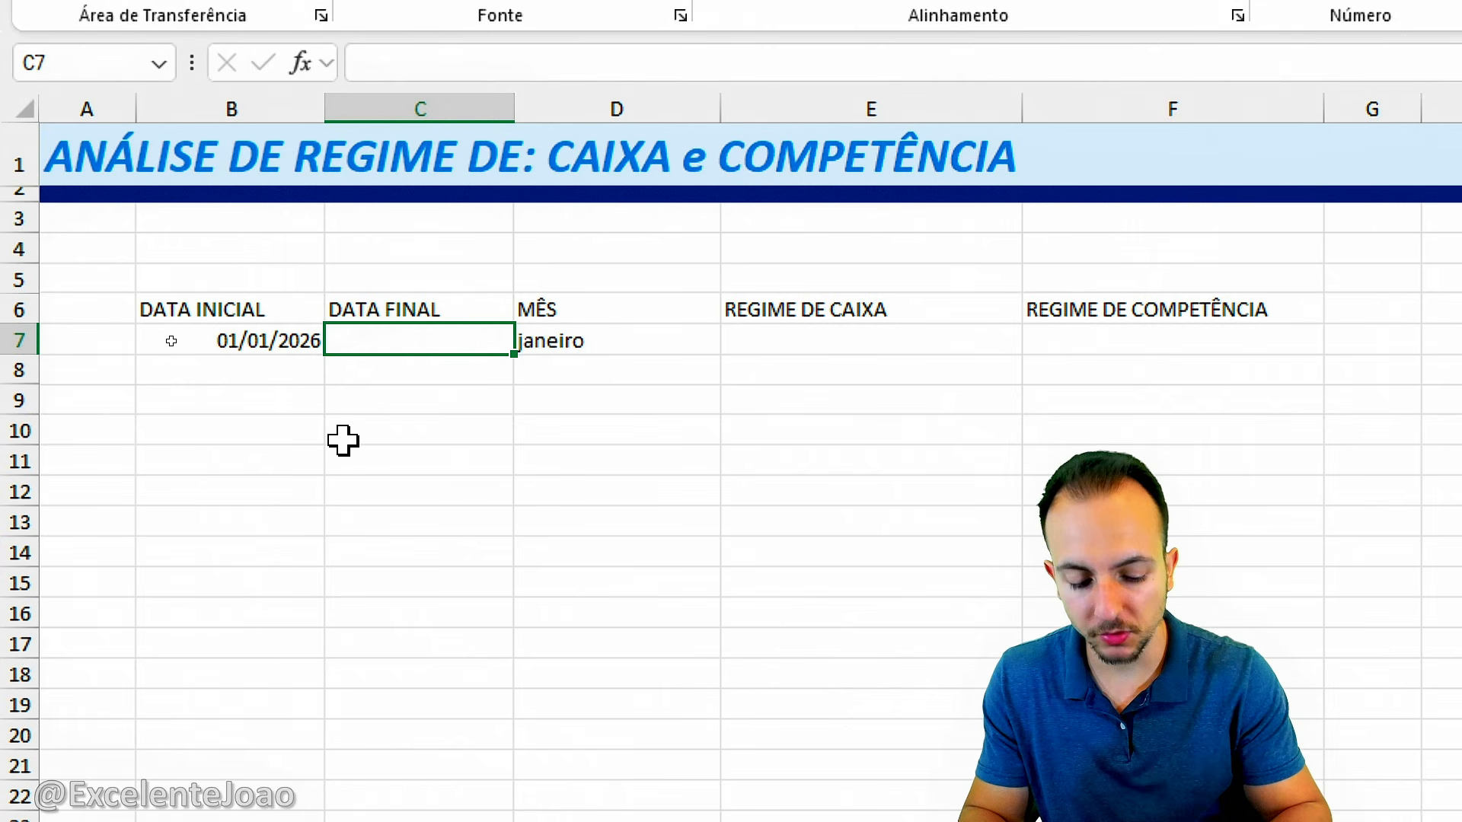
{"action": "type", "text": "=FIM"}
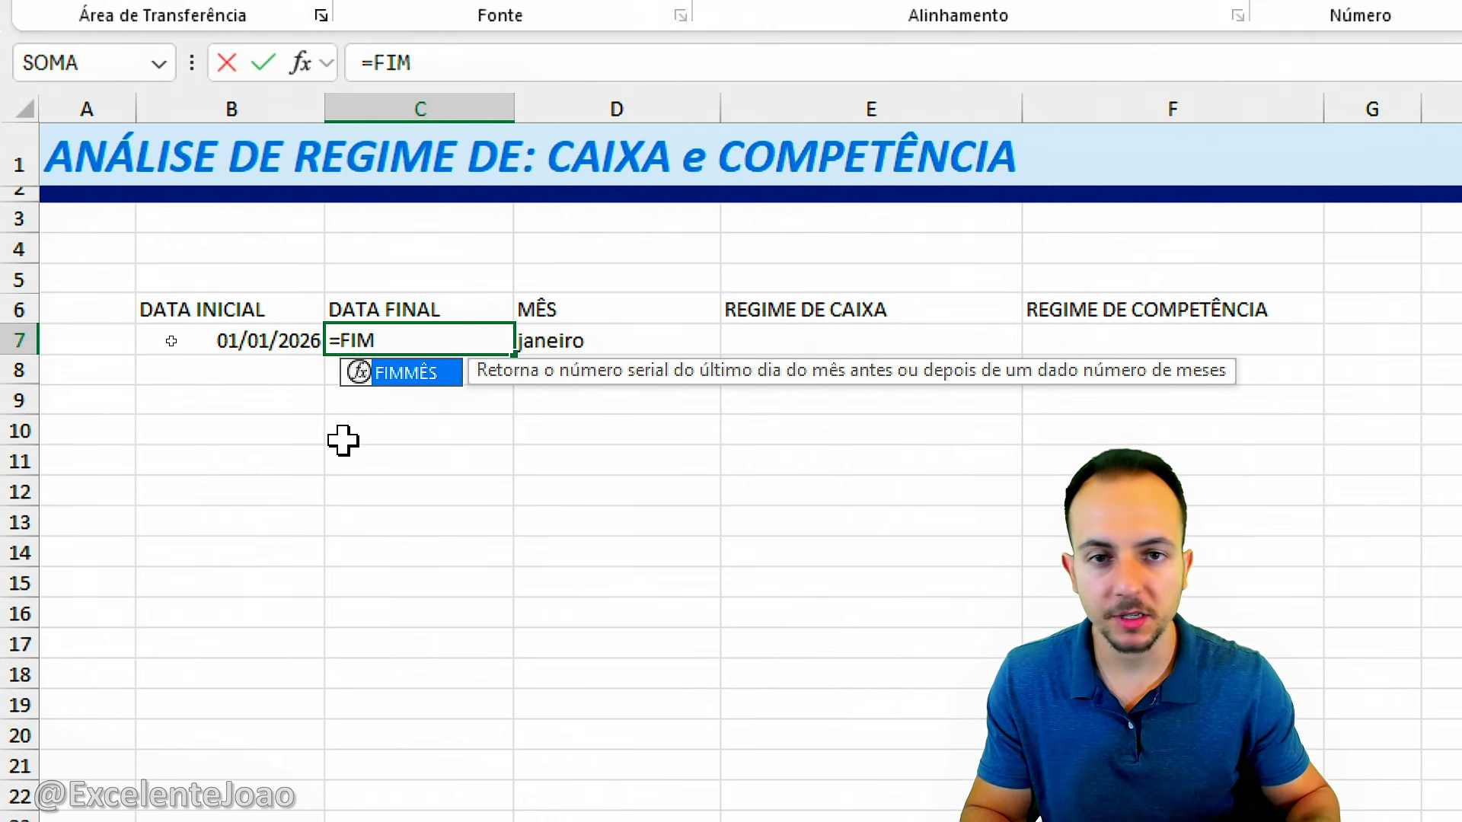
{"action": "double_click", "coordinate": [430, 379]}
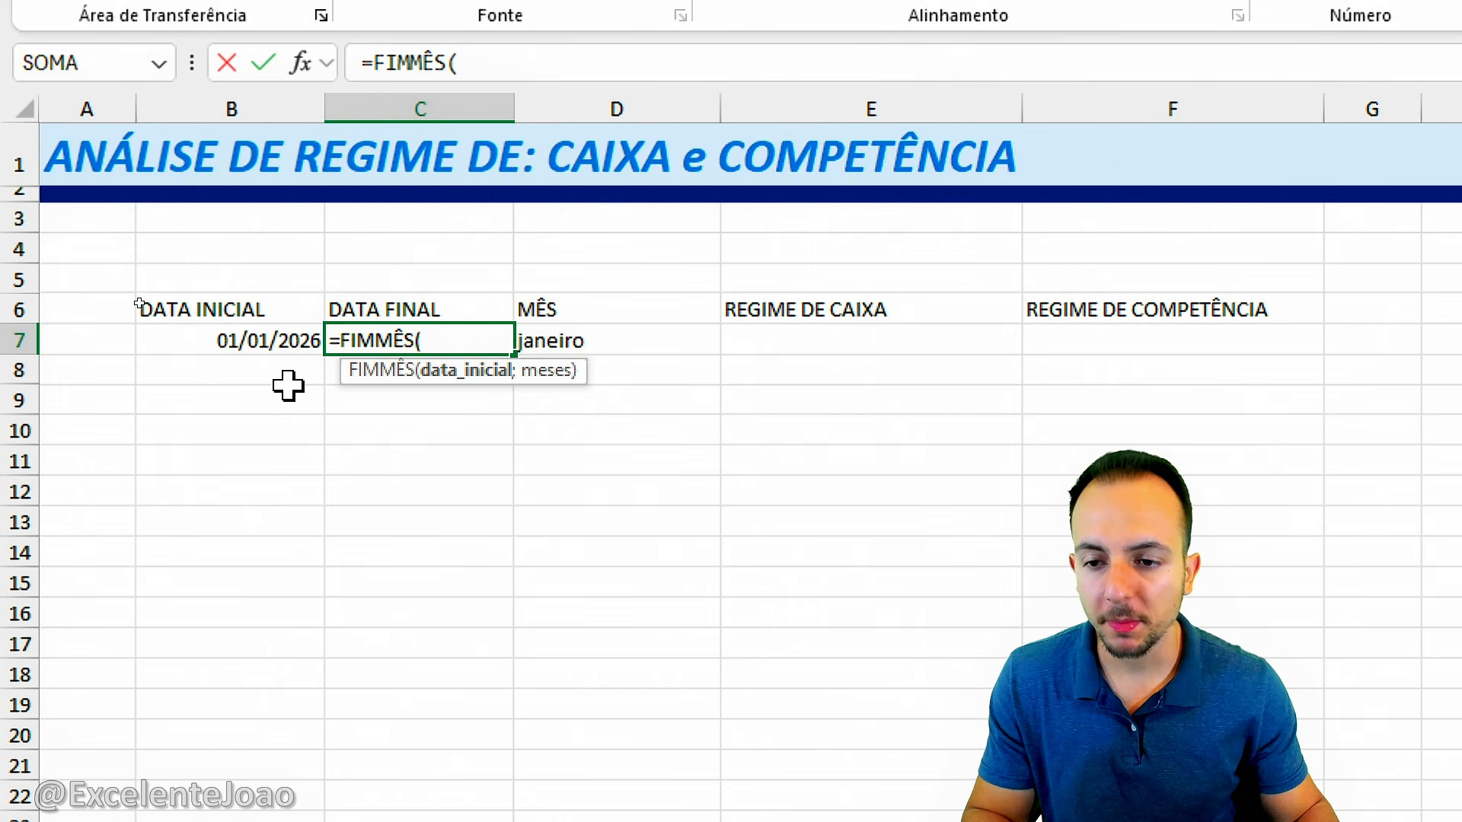
{"action": "left_click", "coordinate": [255, 338]}
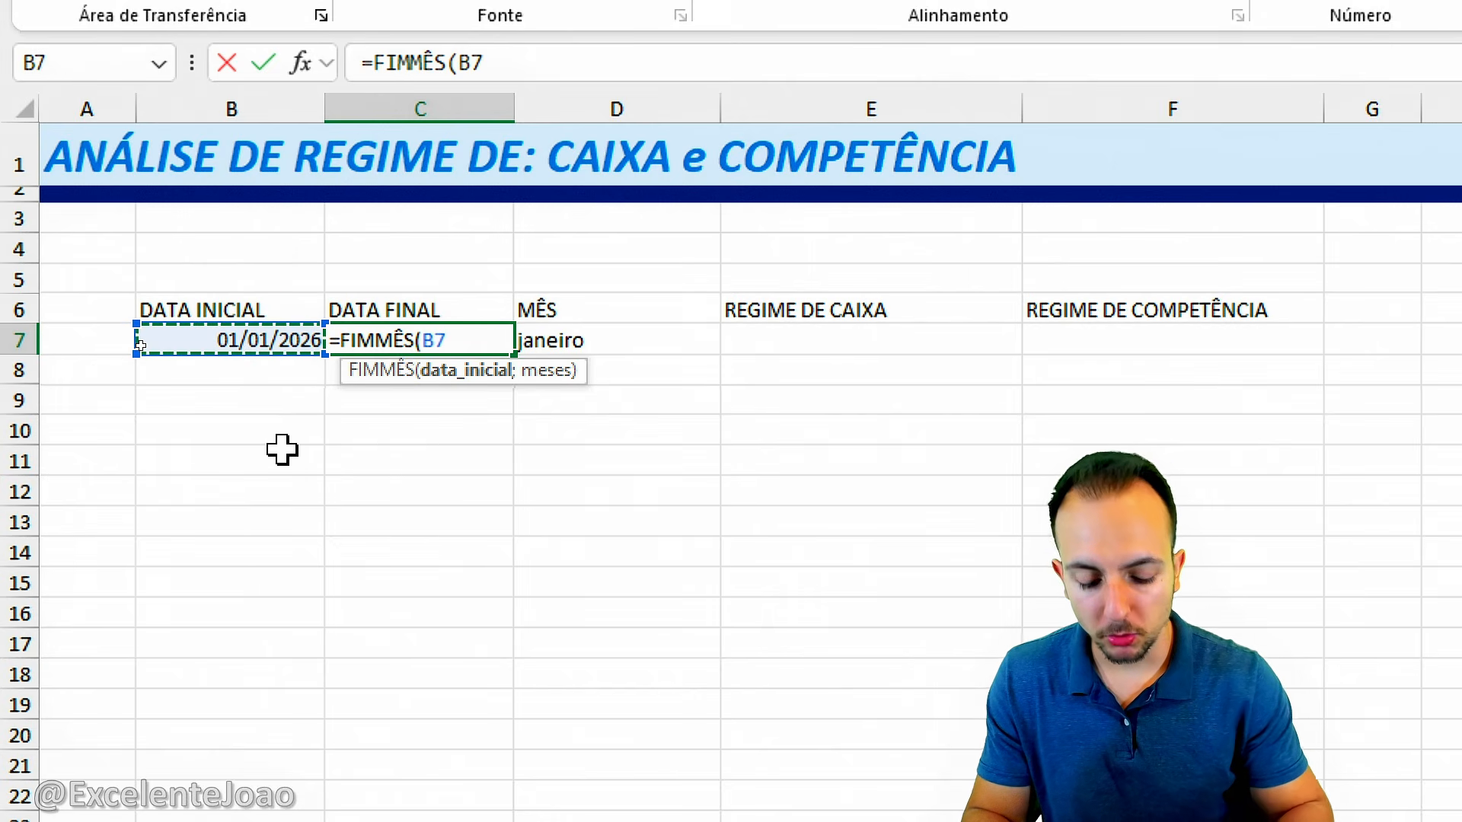
{"action": "type", "text": ";0"}
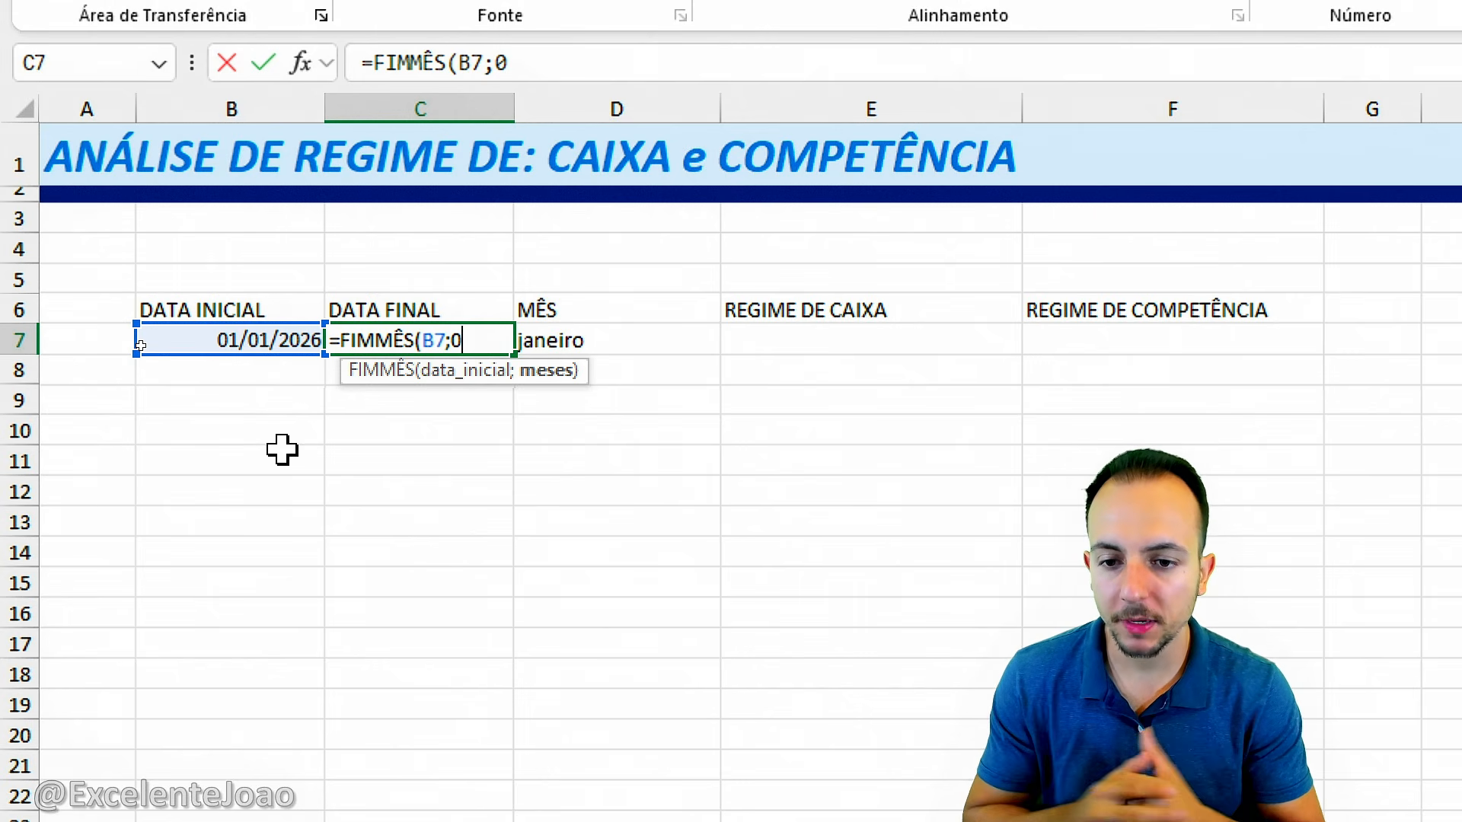
{"action": "key", "text": "Return"}
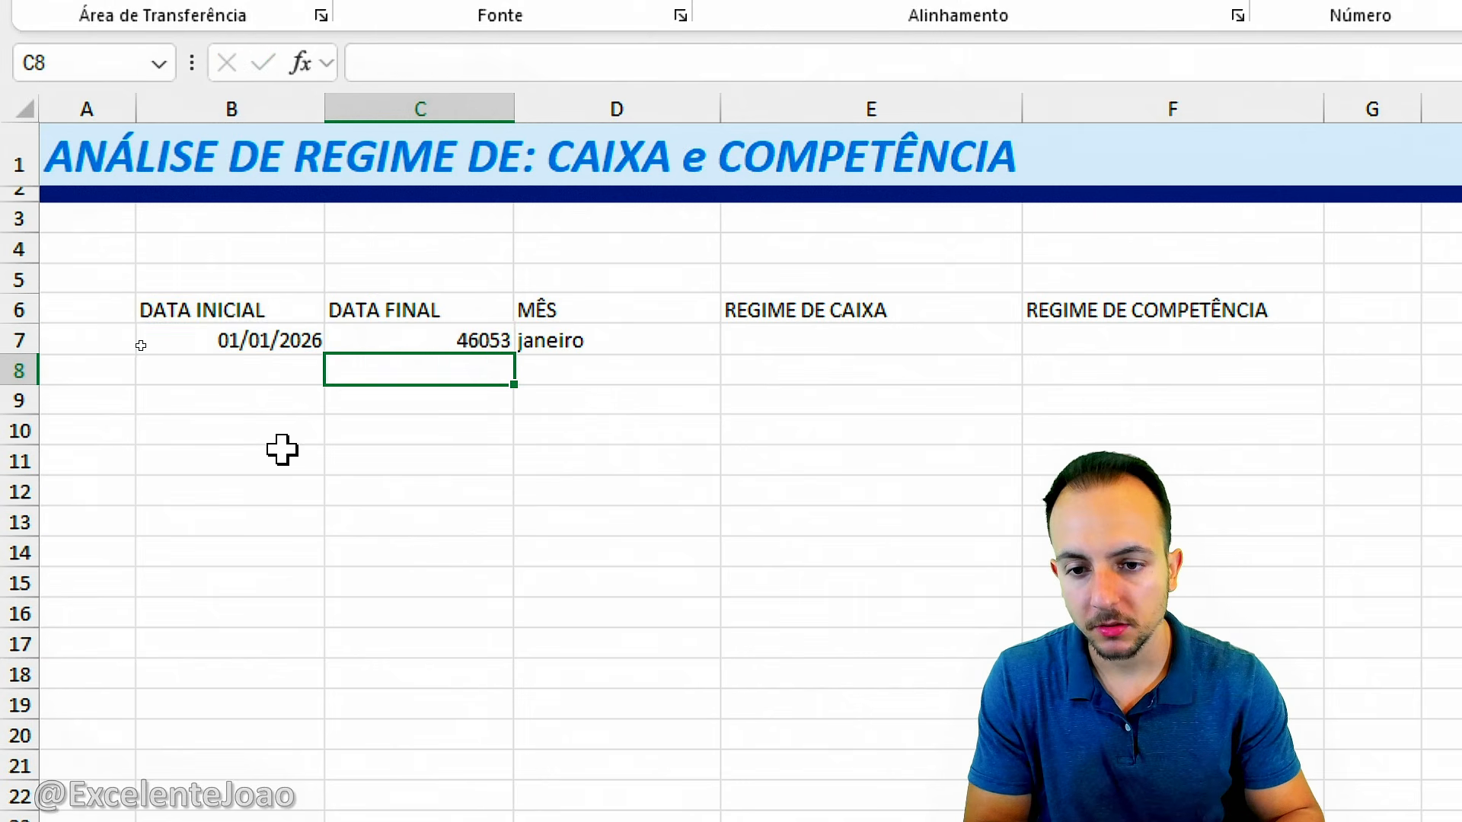
Step: Format the DATA FINAL result in C7 as a short date (Data Abreviada)
{"action": "left_click", "coordinate": [441, 339]}
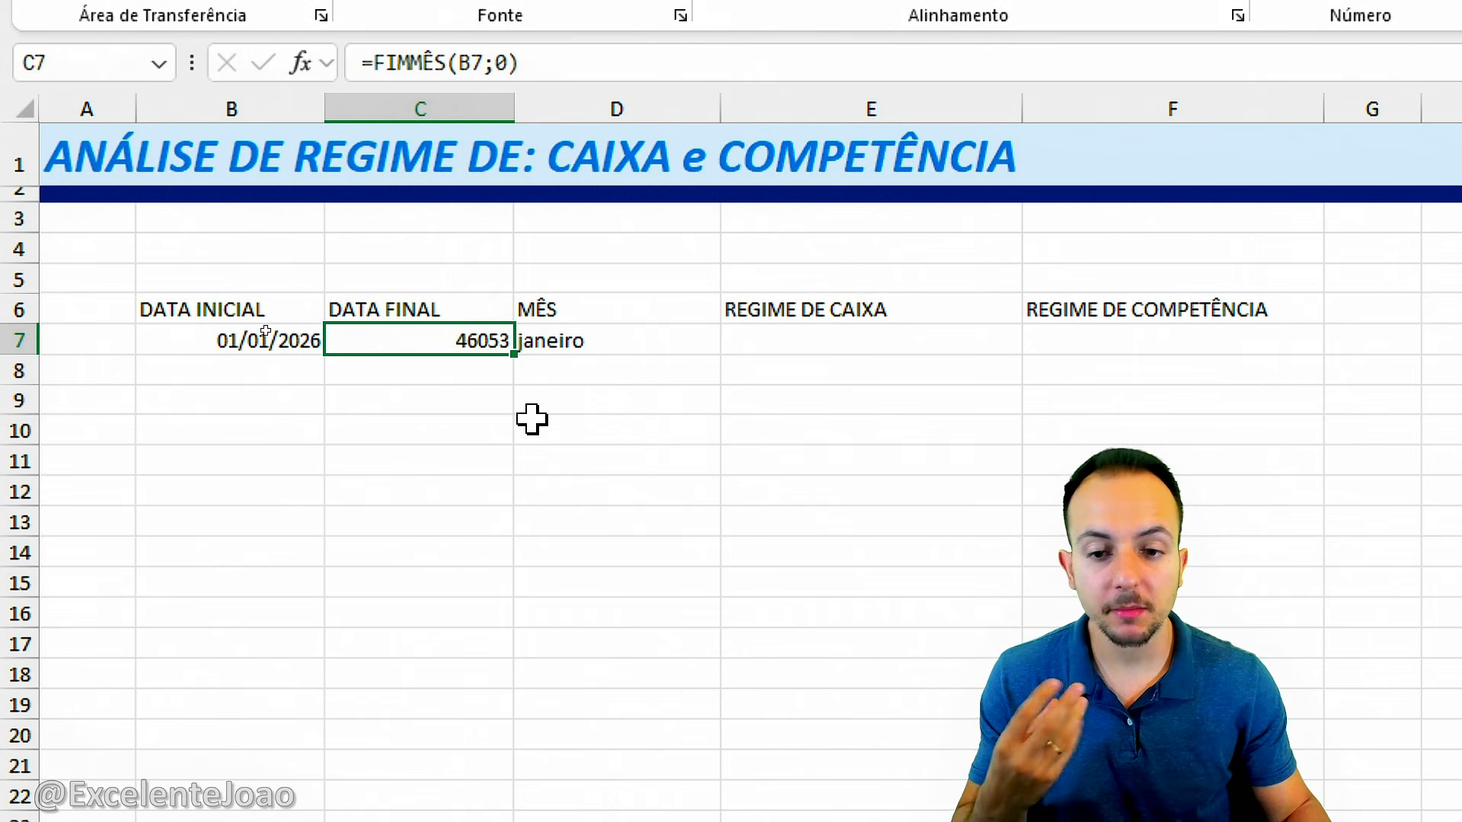
{"action": "mouse_move", "coordinate": [499, 314]}
{"action": "left_mouse_down"}
{"action": "mouse_move", "coordinate": [408, 367]}
{"action": "mouse_move", "coordinate": [495, 290]}
{"action": "mouse_move", "coordinate": [460, 289]}
{"action": "left_mouse_up"}
{"action": "left_click_drag", "start_coordinate": [594, 445], "coordinate": [546, 396]}
{"action": "key", "text": "Escape"}
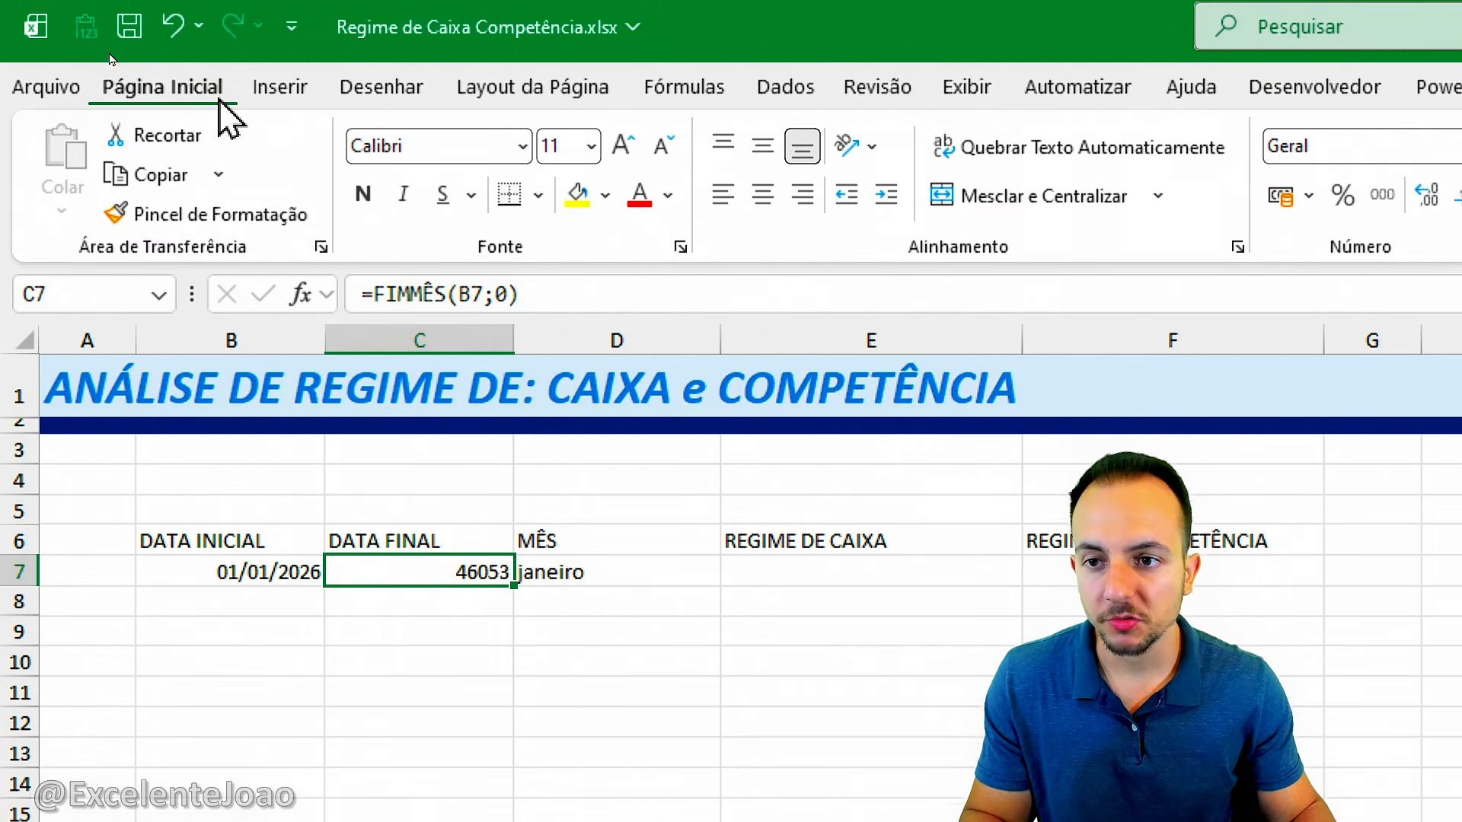
{"action": "left_click", "coordinate": [1420, 153]}
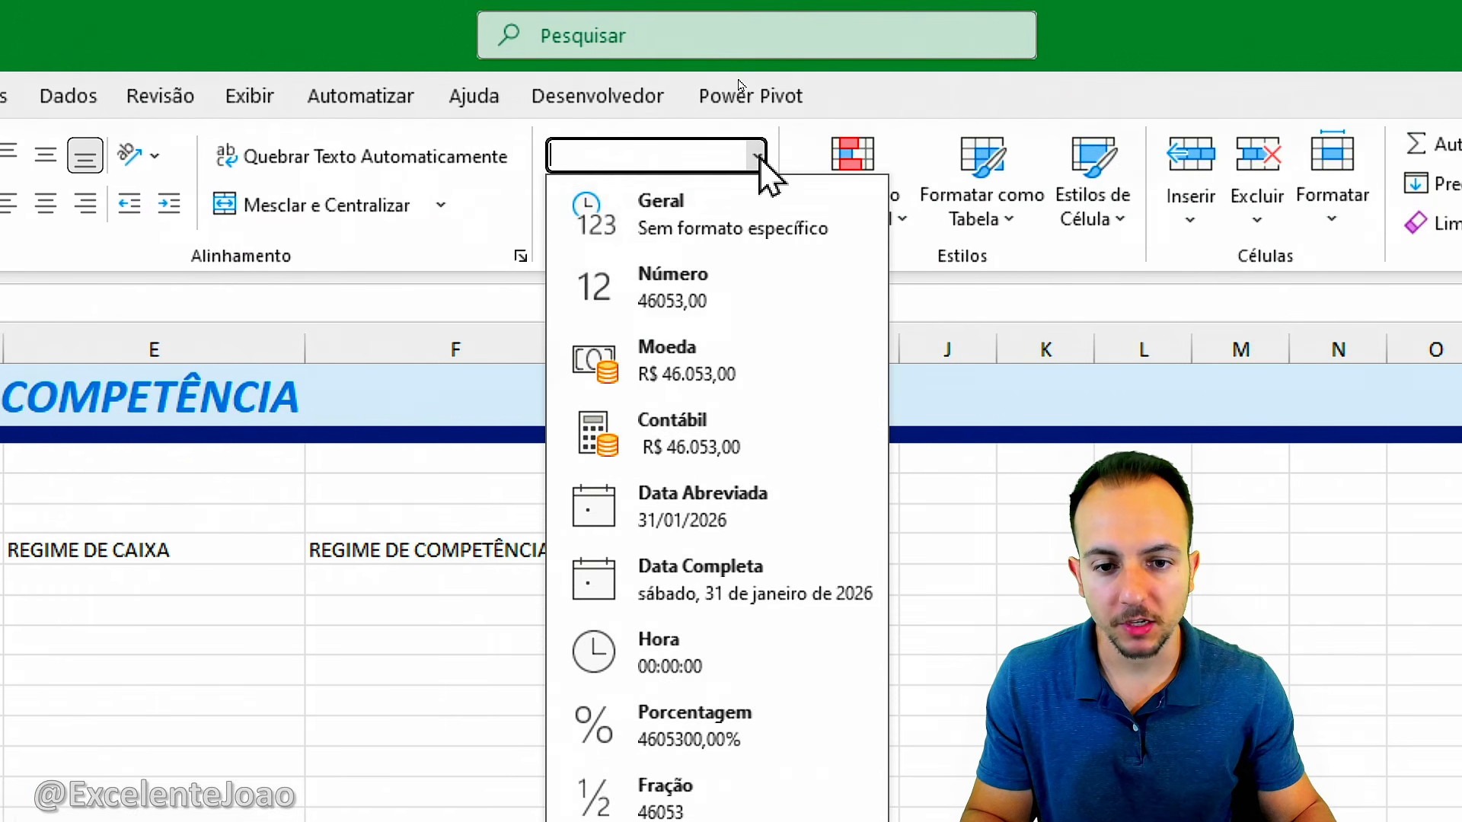
{"action": "left_click", "coordinate": [743, 512]}
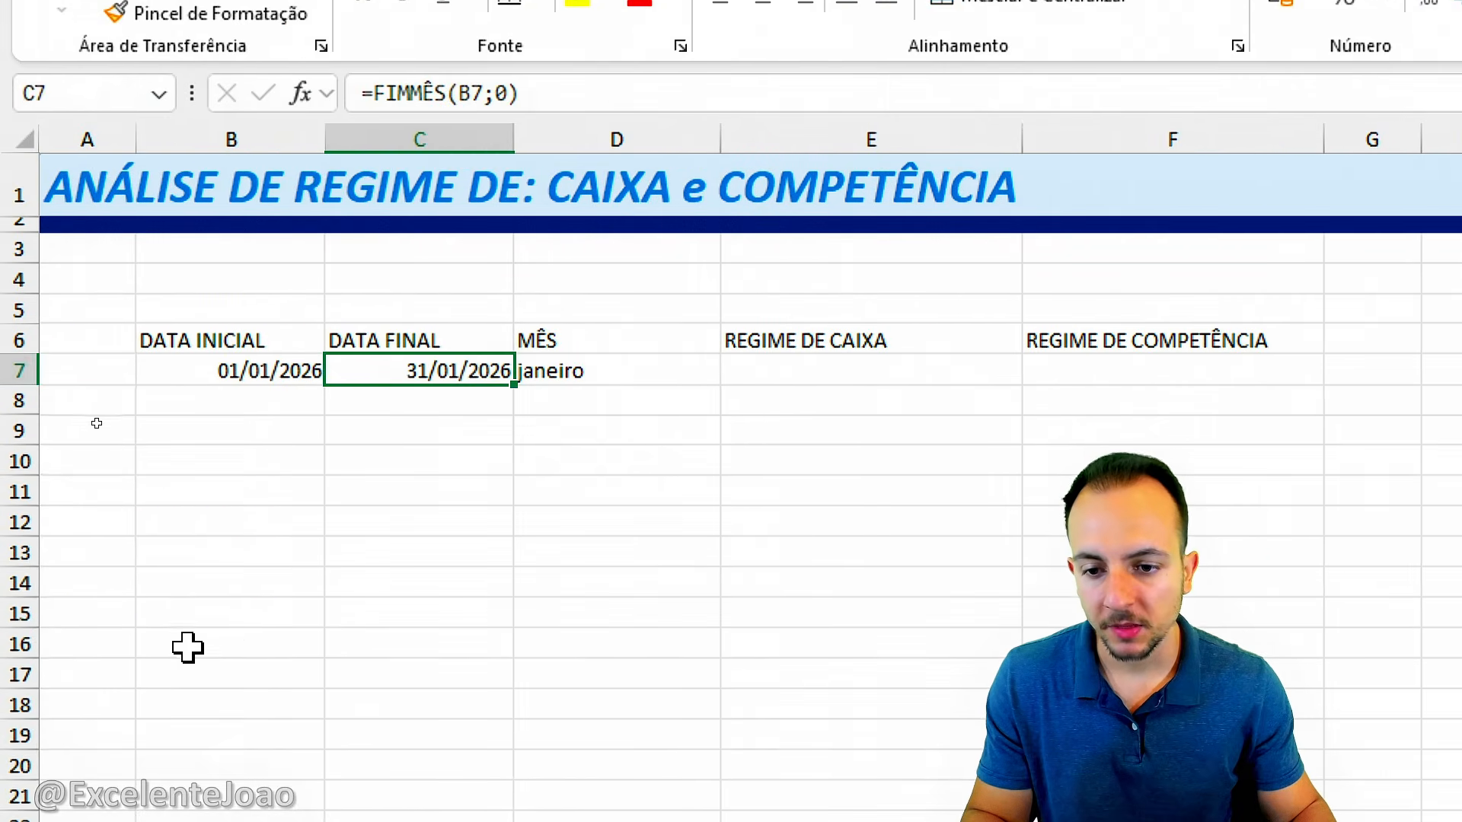
{"action": "left_click", "coordinate": [129, 819]}
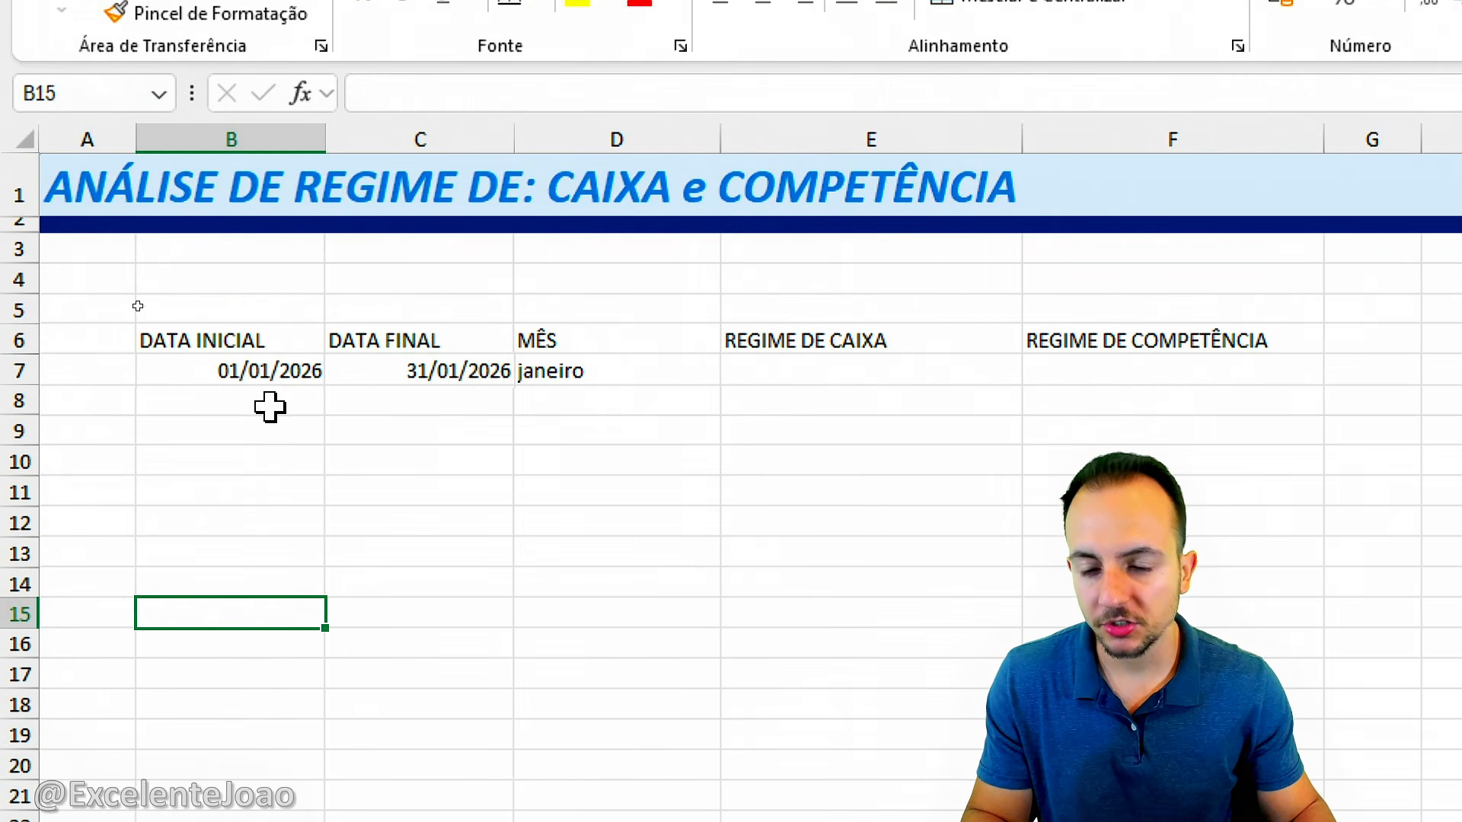
{"action": "left_click", "coordinate": [212, 584]}
{"action": "left_click", "coordinate": [391, 378]}
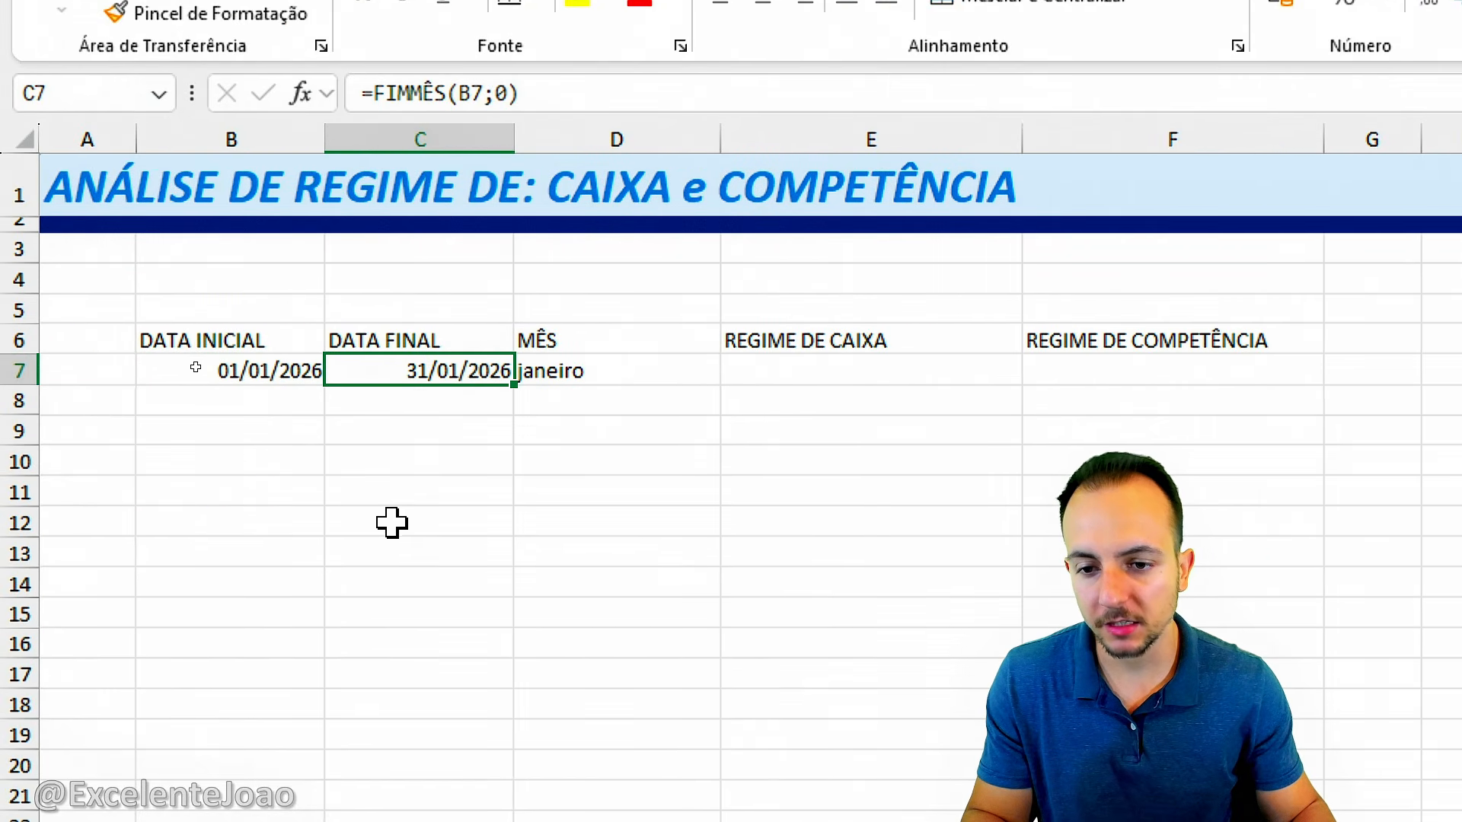
Step: Enter =C7+1 in B8 so the second start date is the day after the first end date
{"action": "left_click", "coordinate": [260, 400]}
{"action": "left_click_drag", "start_coordinate": [261, 400], "coordinate": [275, 677]}
{"action": "left_click", "coordinate": [273, 327]}
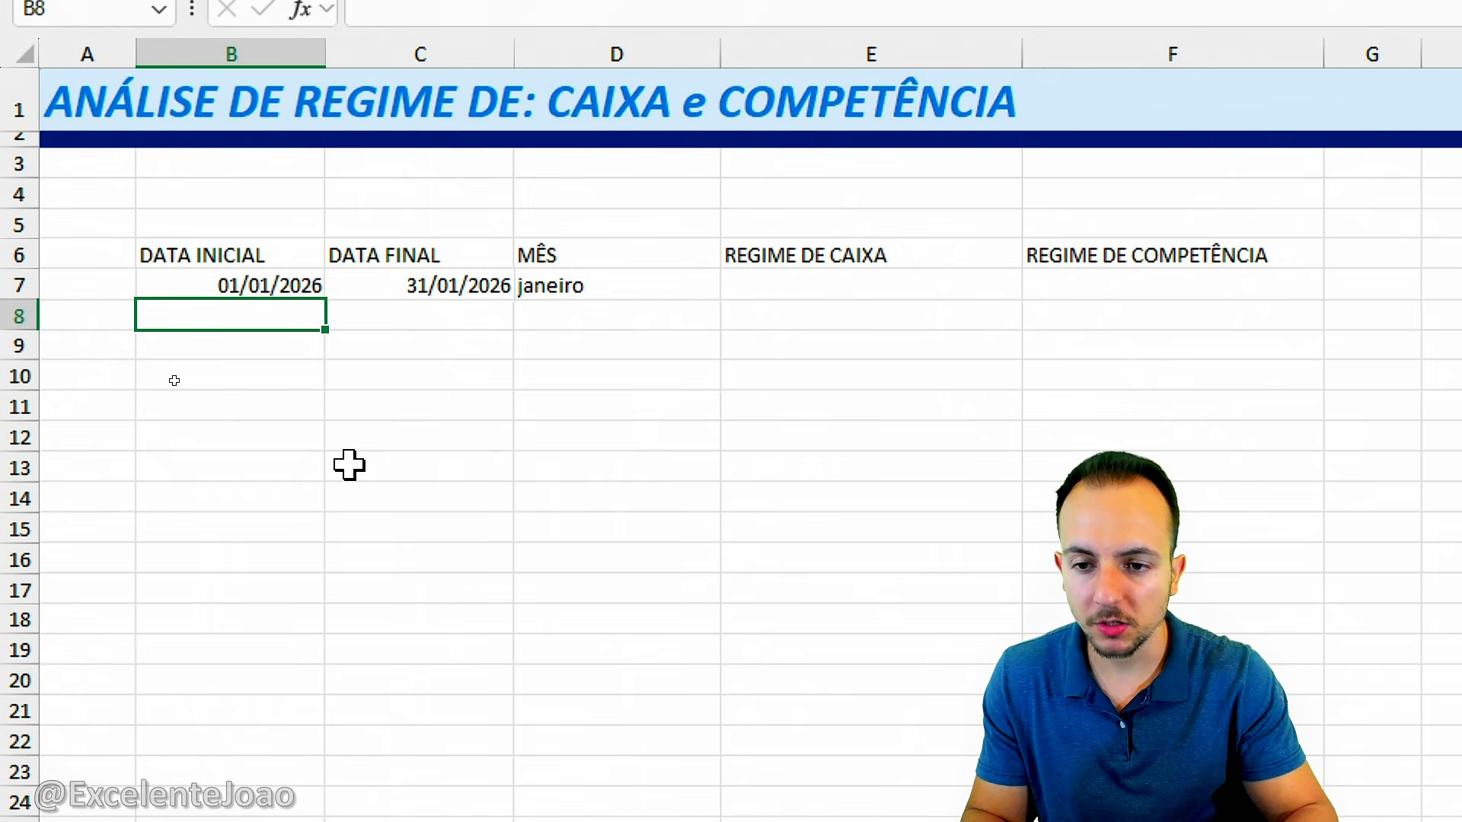
{"action": "left_click", "coordinate": [453, 294]}
{"action": "type", "text": "+1"}
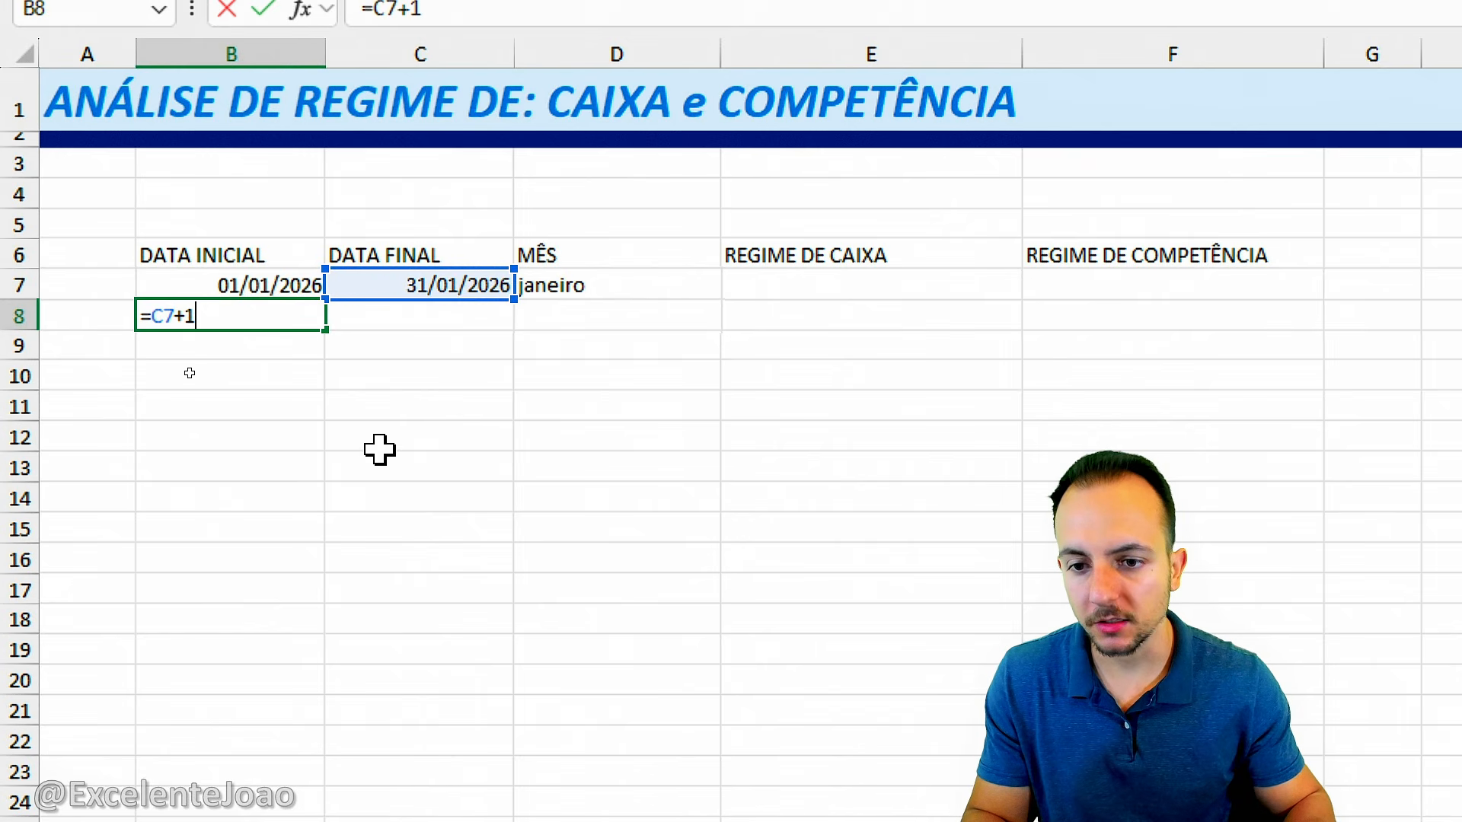
{"action": "key", "text": "Return"}
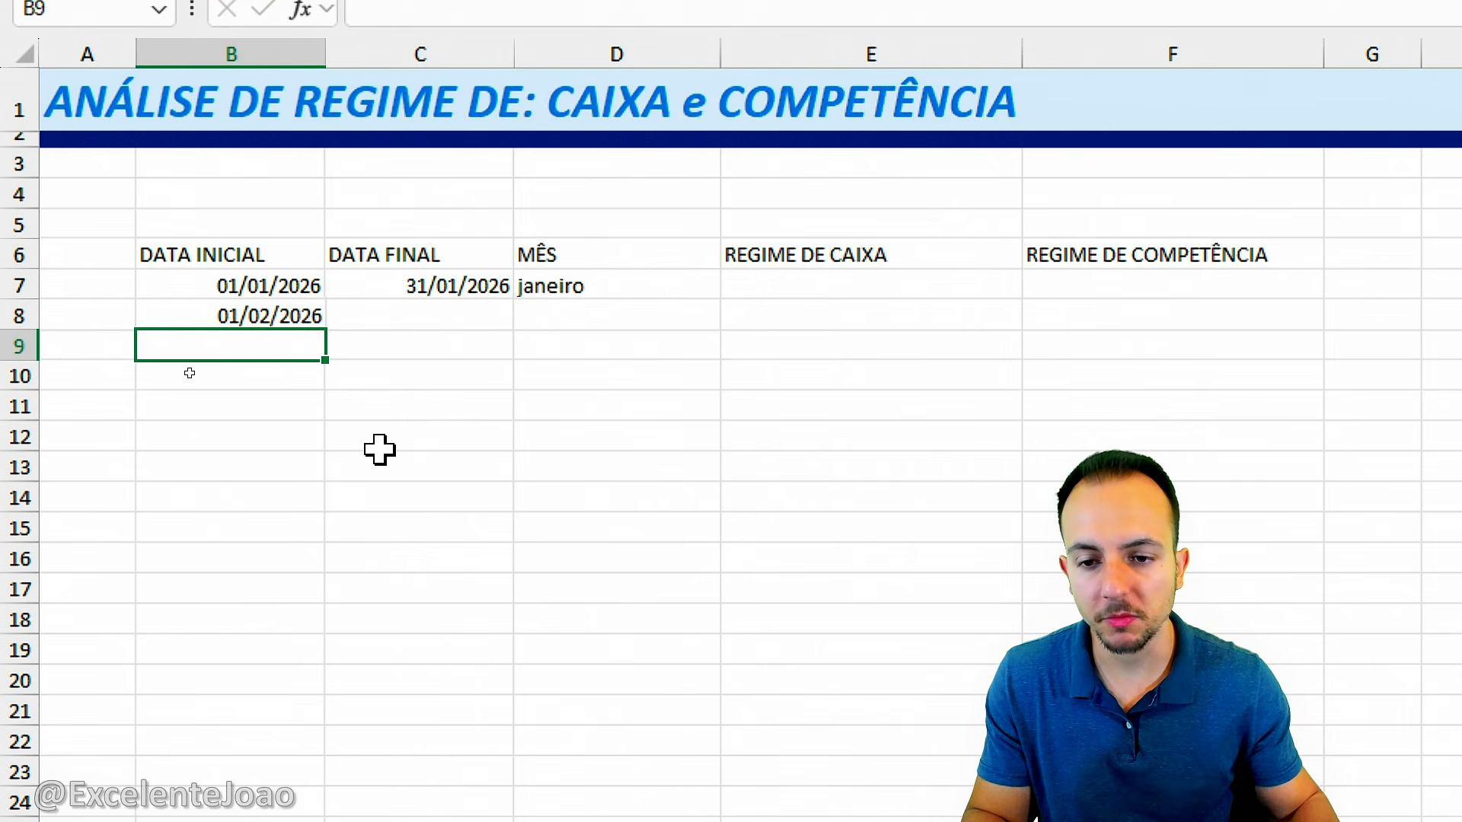
Step: Fill the DATA FINAL formula from C7 down to C8
{"action": "left_click", "coordinate": [403, 285]}
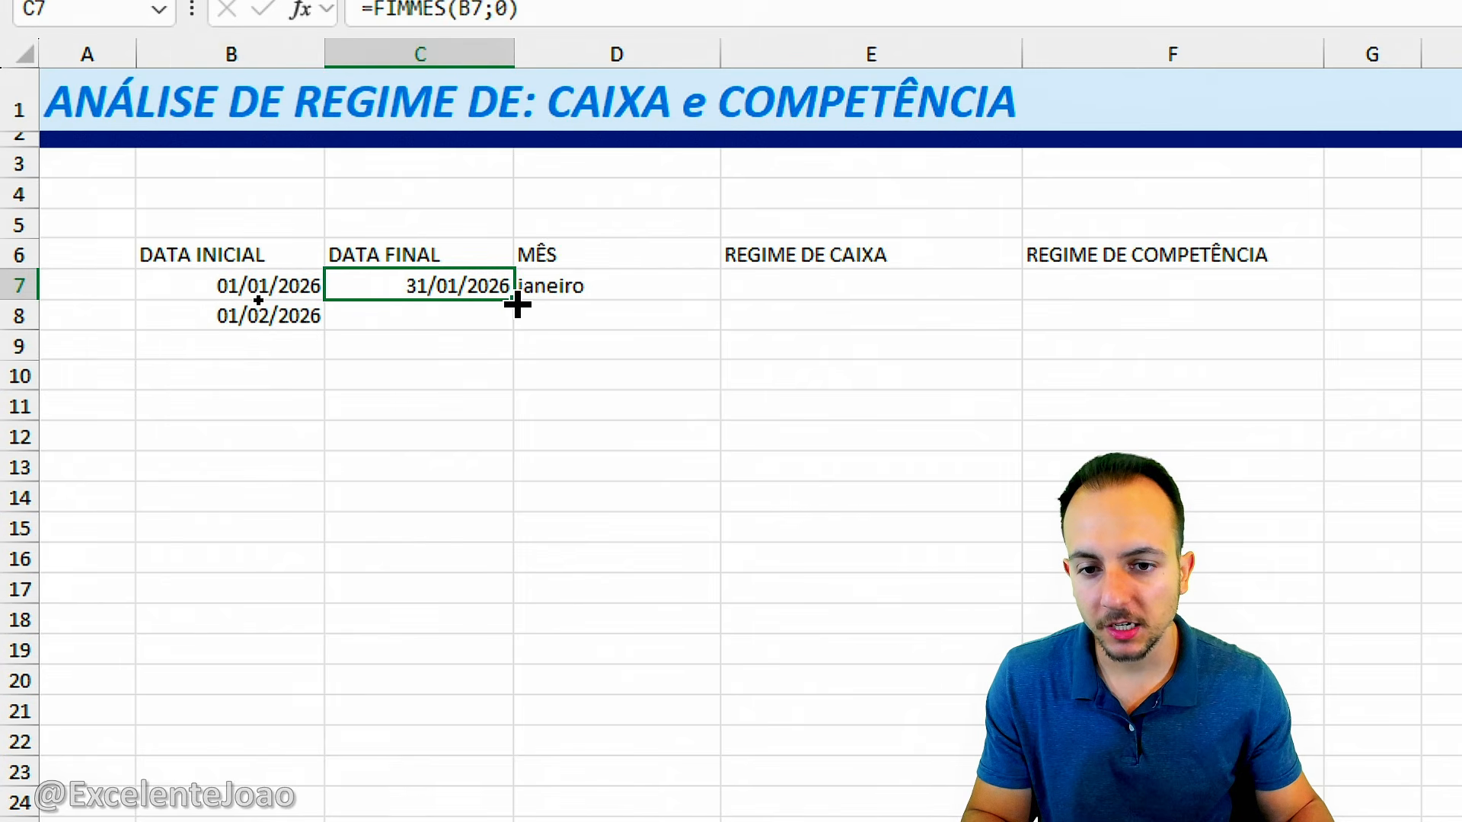
{"action": "left_click_drag", "start_coordinate": [518, 305], "coordinate": [505, 330]}
{"action": "left_click", "coordinate": [405, 440]}
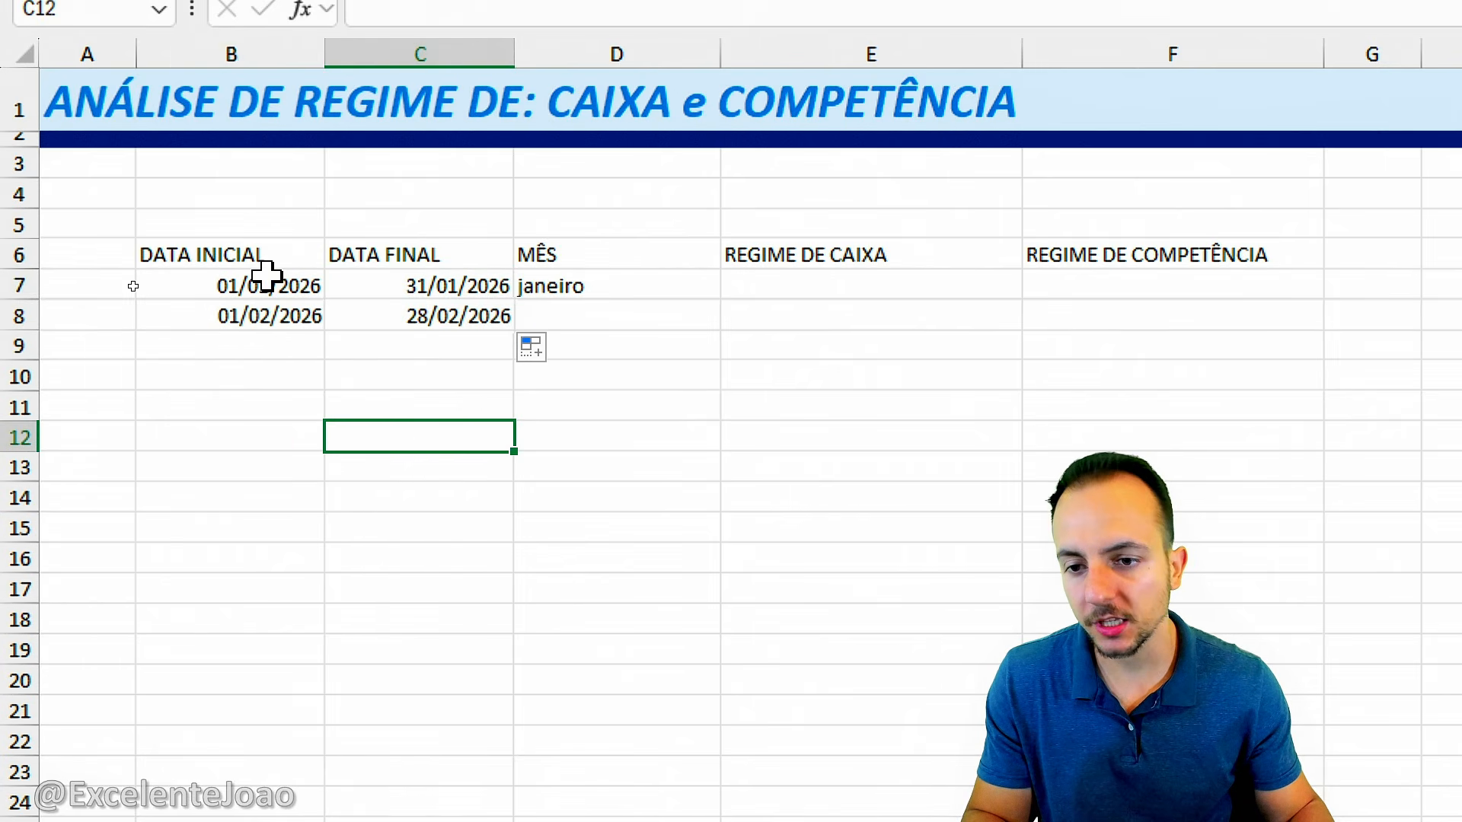
{"action": "left_click", "coordinate": [268, 276]}
{"action": "left_click", "coordinate": [366, 284]}
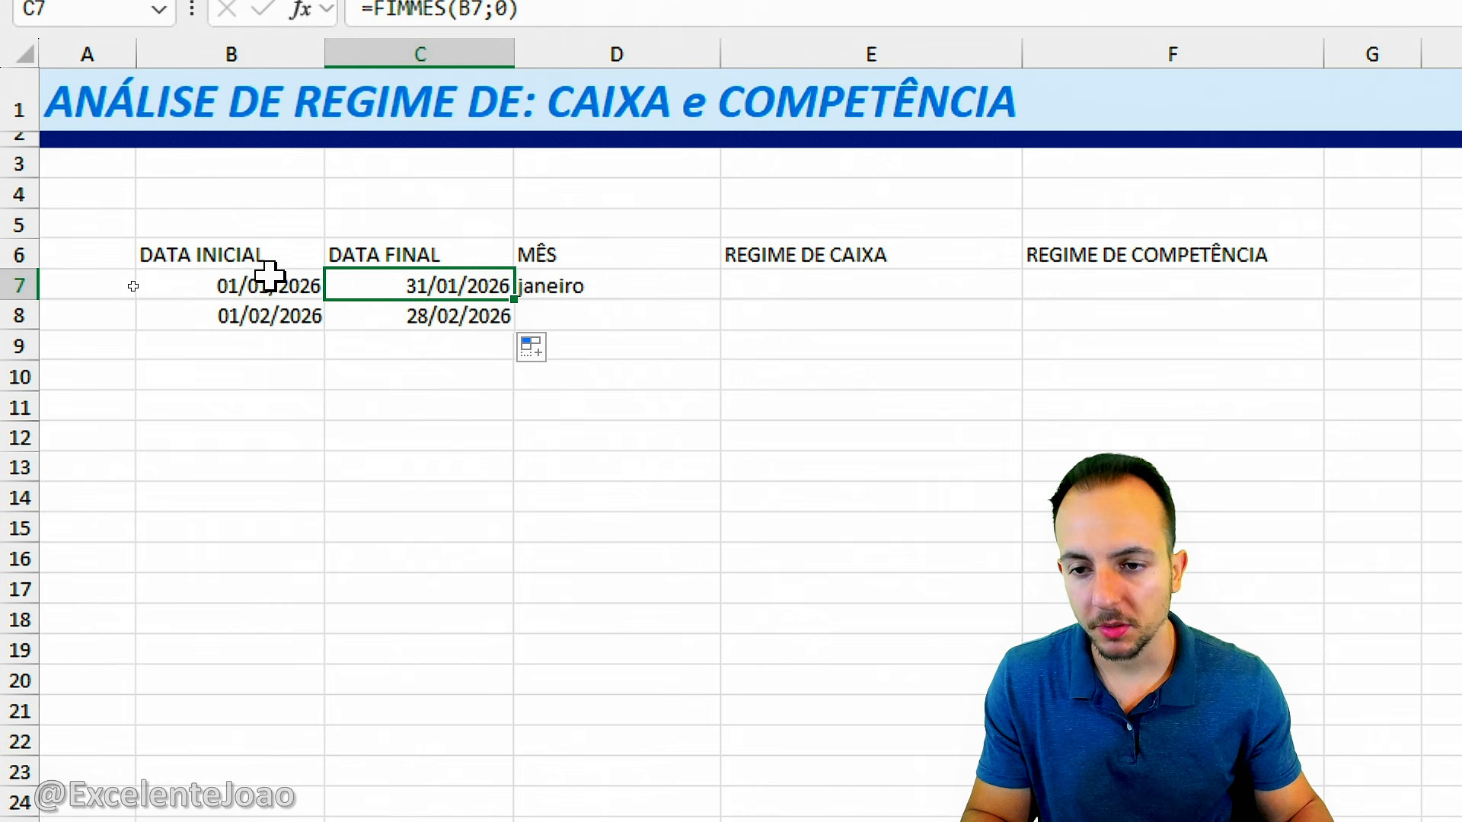
Step: Fill the start and end date formulas in B8:C8 down through row 19
{"action": "left_click", "coordinate": [294, 310]}
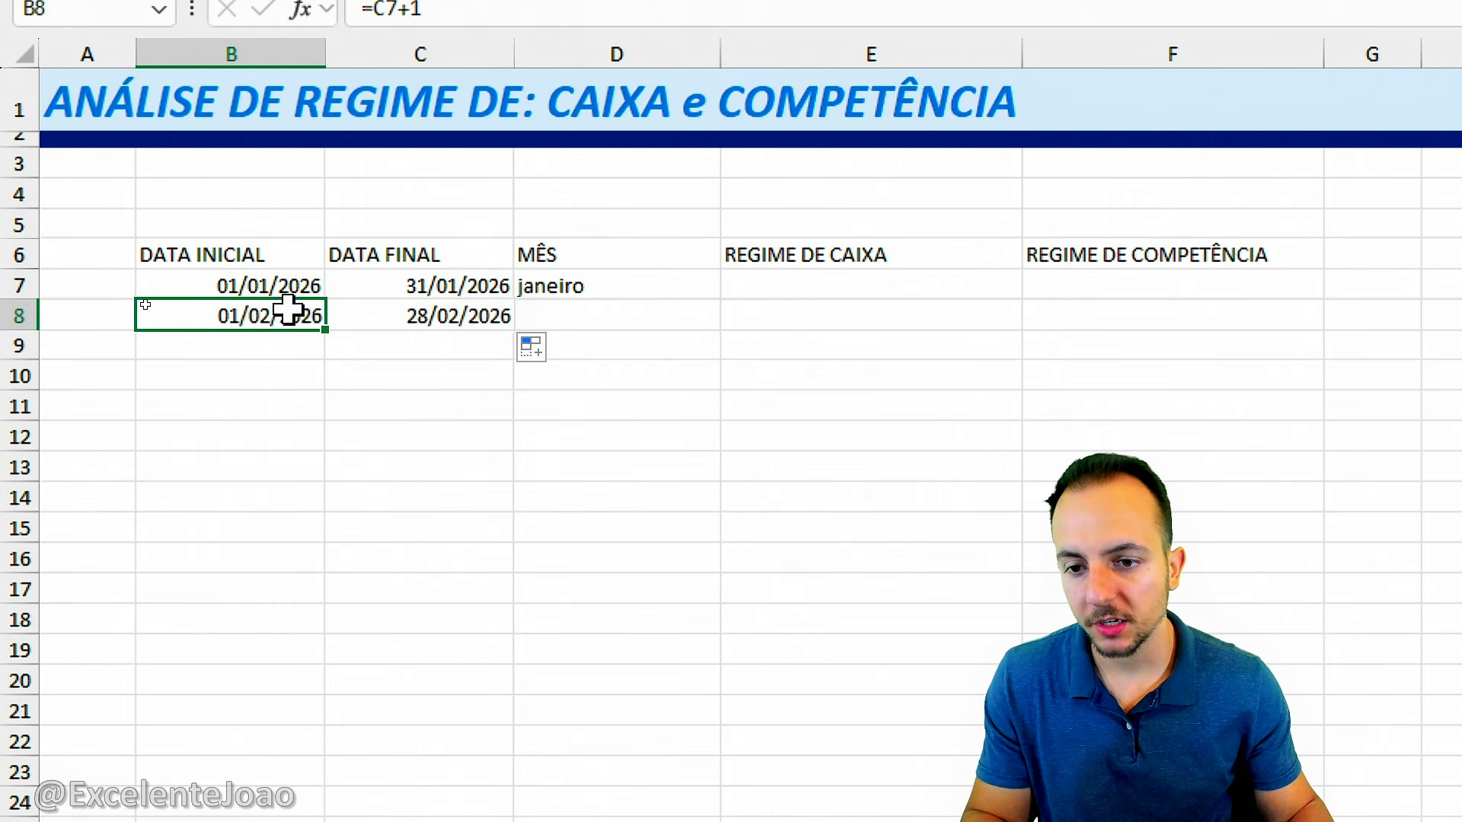
{"action": "left_click", "coordinate": [354, 319]}
{"action": "left_click_drag", "start_coordinate": [300, 317], "coordinate": [486, 309]}
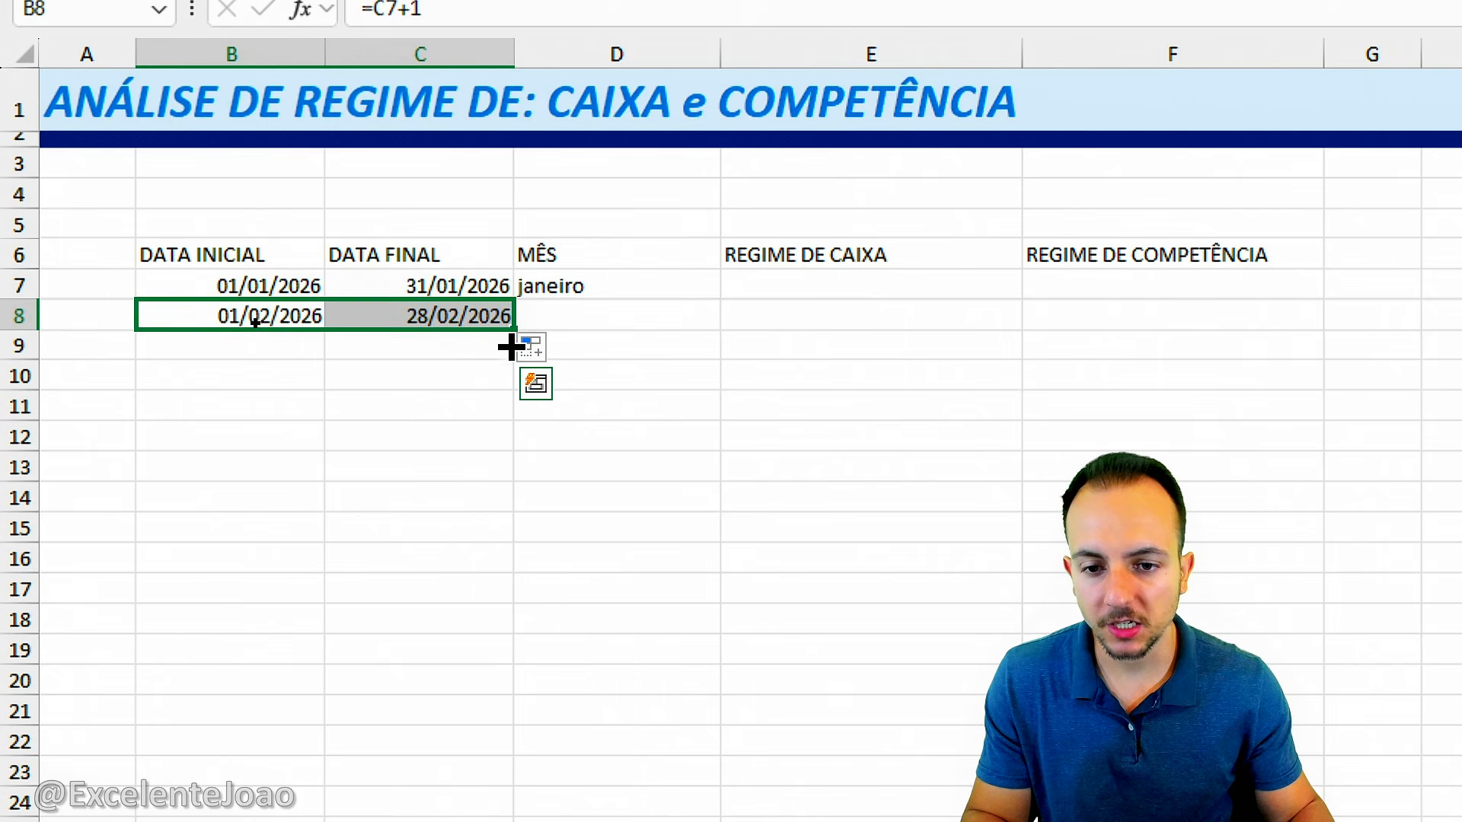
{"action": "key", "text": "ctrl+2"}
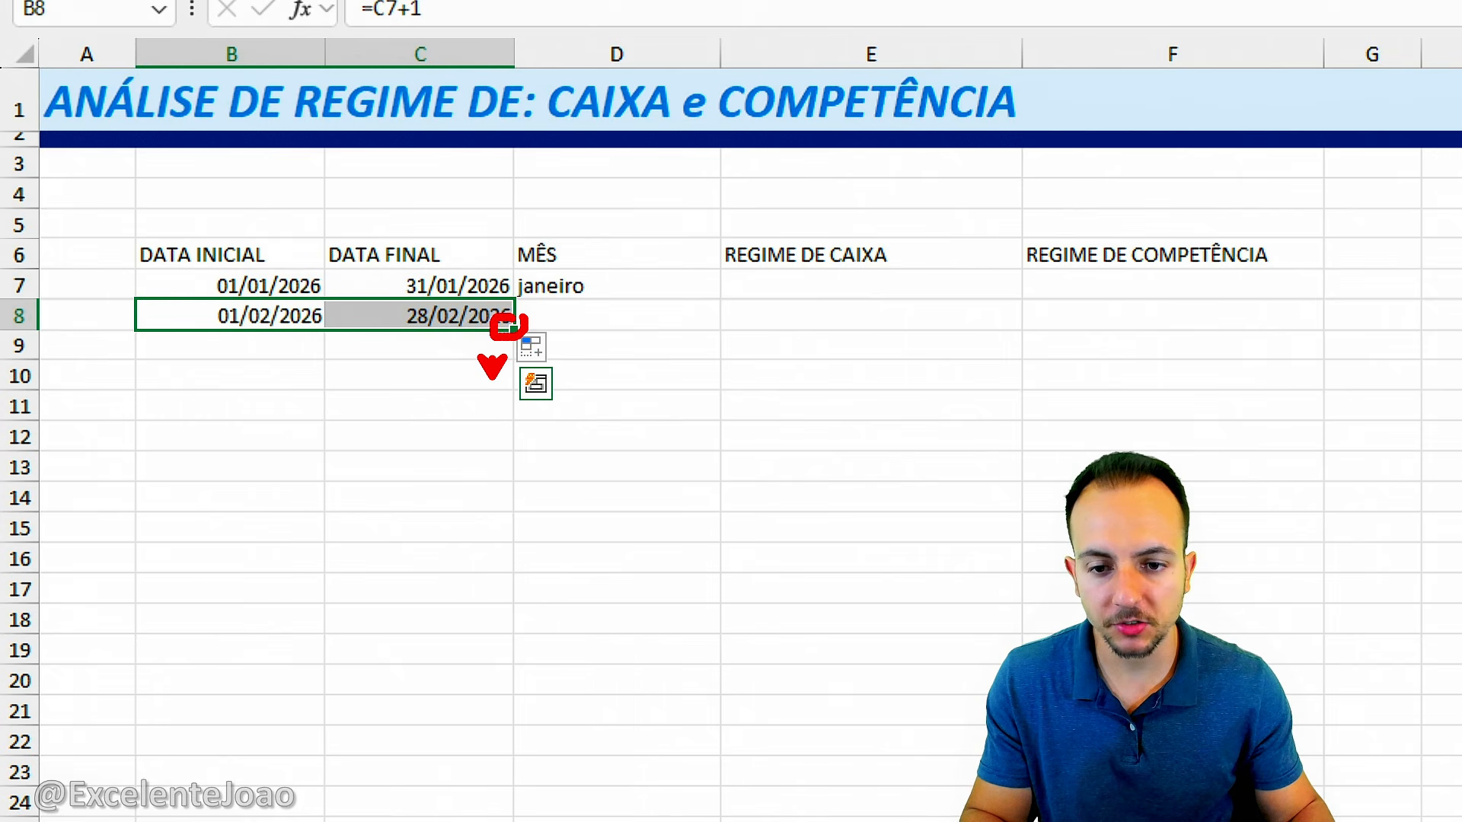
{"action": "key", "text": "Escape"}
{"action": "left_click_drag", "start_coordinate": [514, 330], "coordinate": [503, 662]}
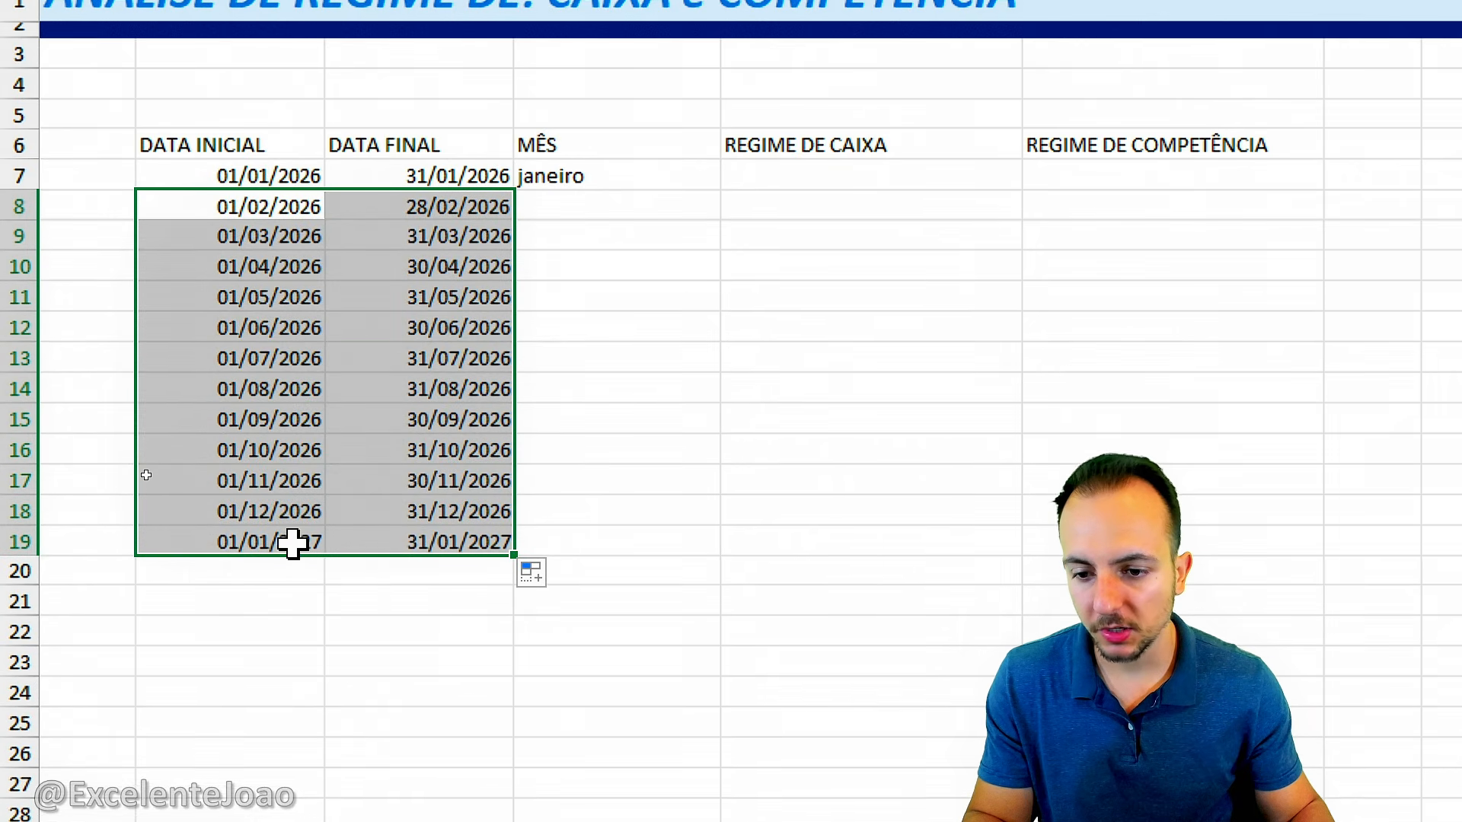
{"action": "left_click", "coordinate": [292, 543]}
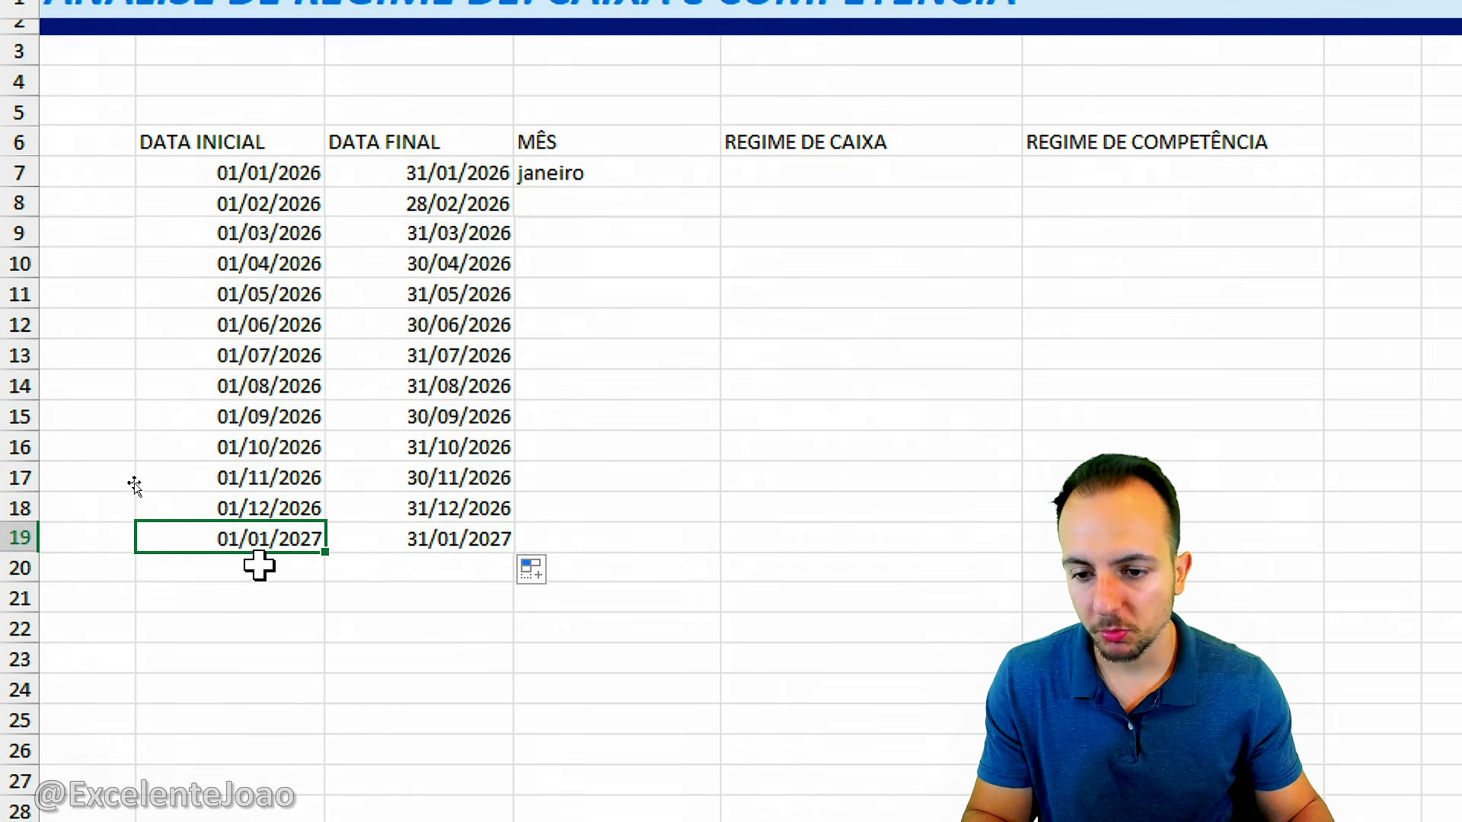
Step: Delete the extra January 2027 dates in B19:C19
{"action": "left_click_drag", "start_coordinate": [304, 538], "coordinate": [417, 535]}
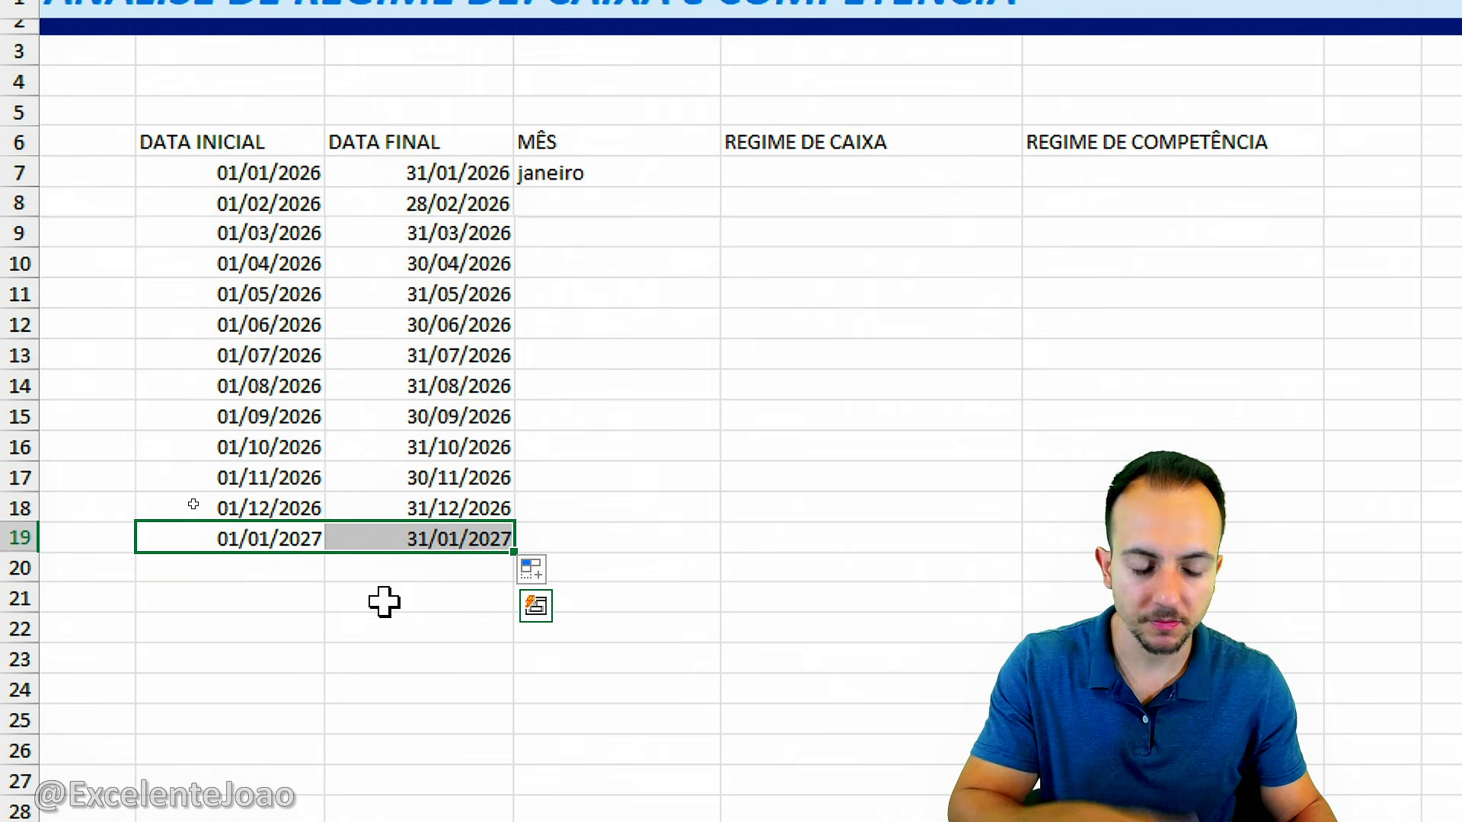
{"action": "key", "text": "Delete"}
{"action": "left_click", "coordinate": [457, 505]}
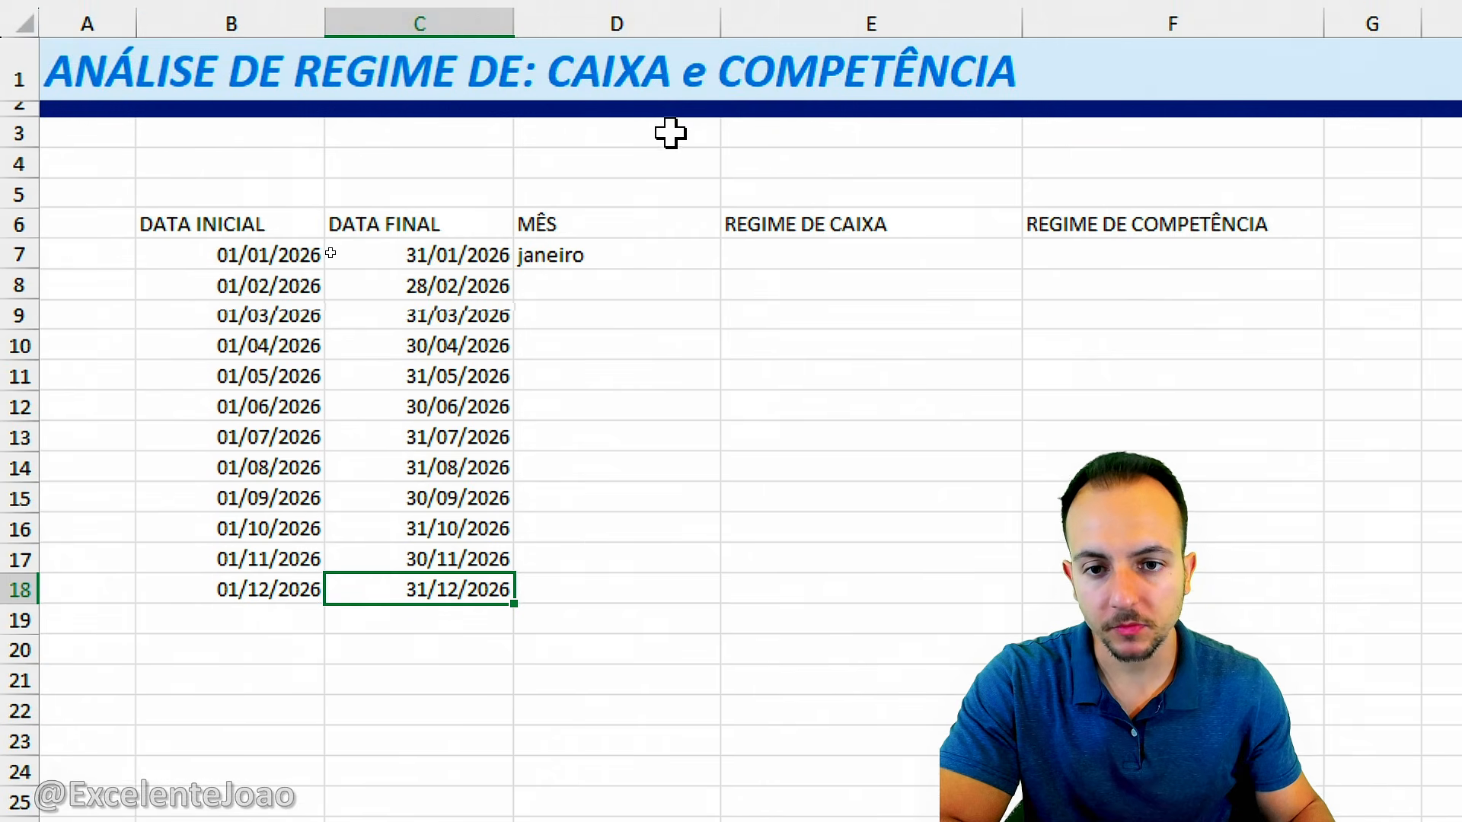
Step: Fill the month-name formula from D7 down to D18
{"action": "left_click", "coordinate": [653, 172]}
{"action": "left_click_drag", "start_coordinate": [721, 188], "coordinate": [723, 216]}
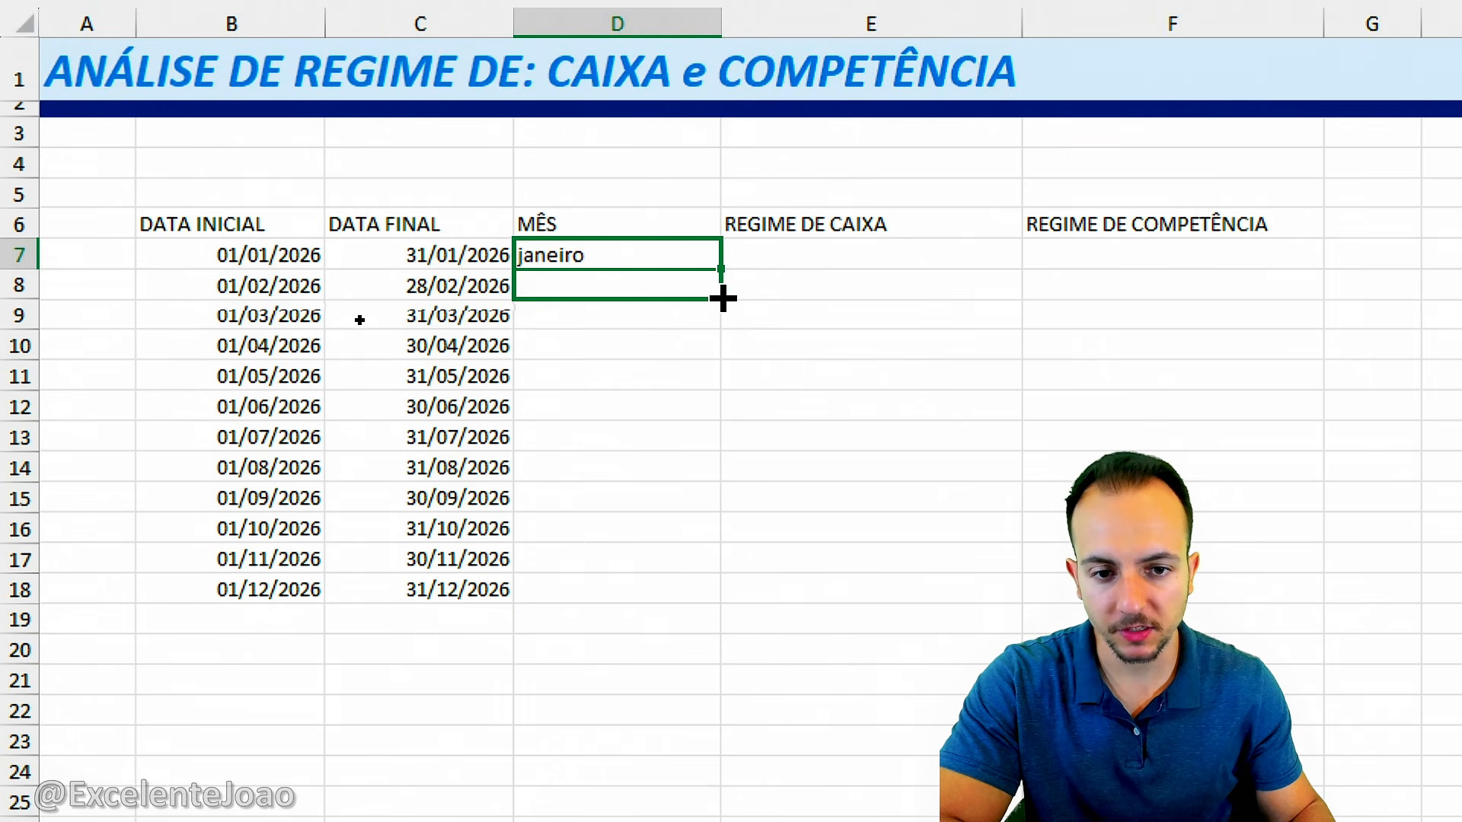
{"action": "left_click_drag", "start_coordinate": [722, 298], "coordinate": [669, 614]}
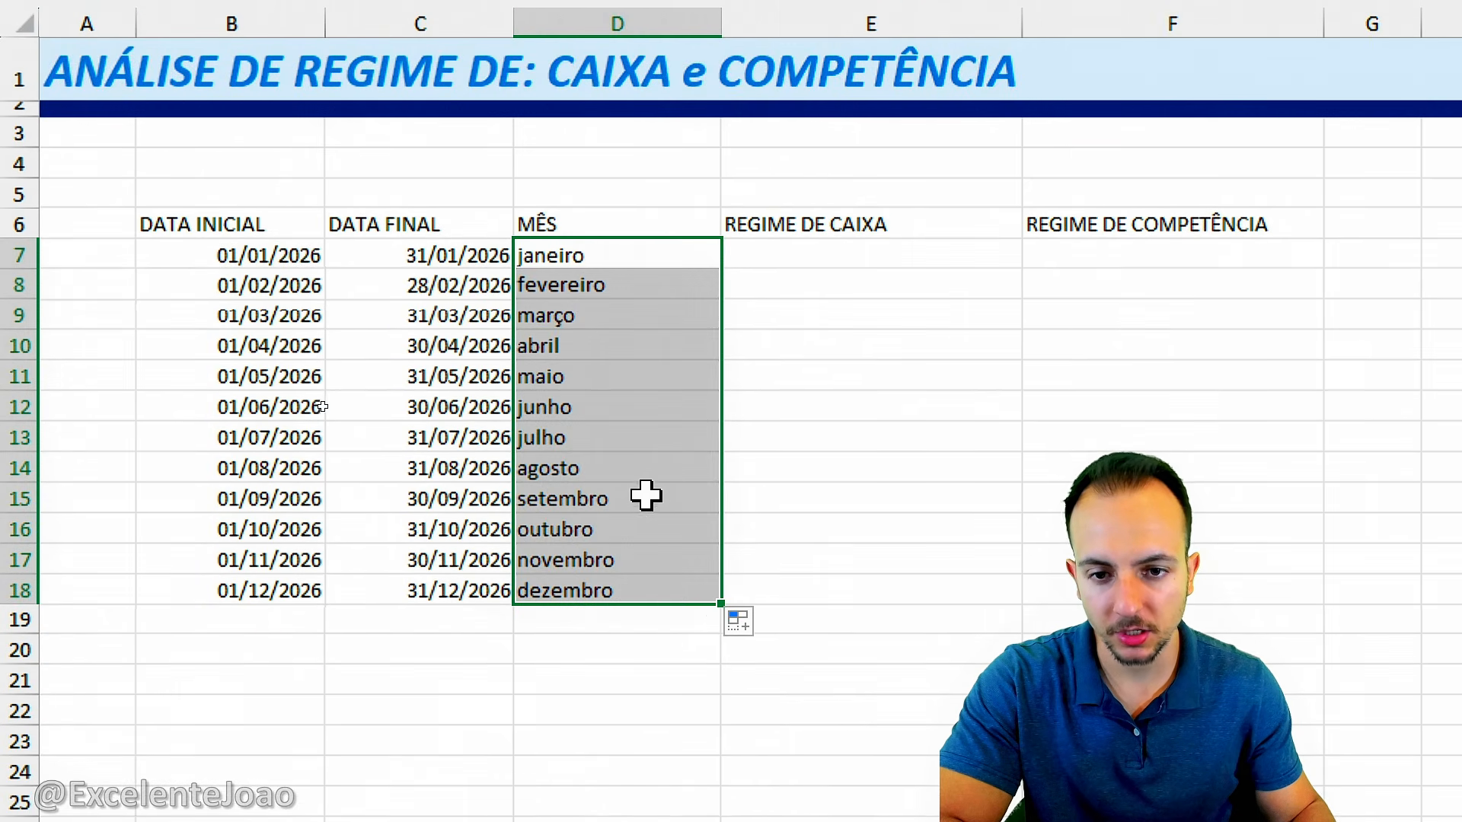
{"action": "left_click", "coordinate": [644, 468]}
{"action": "left_click", "coordinate": [622, 274]}
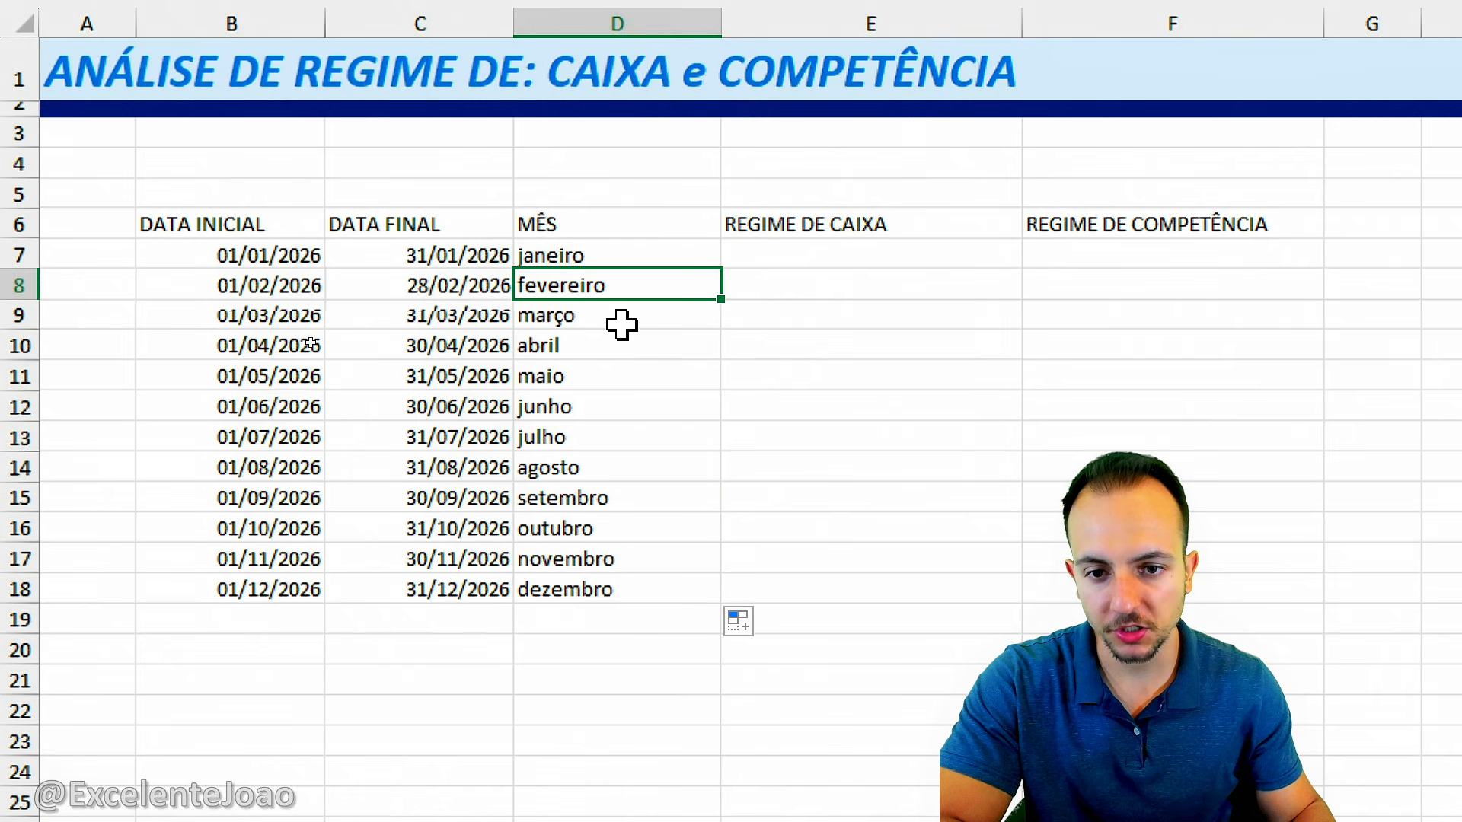
{"action": "left_click", "coordinate": [621, 590]}
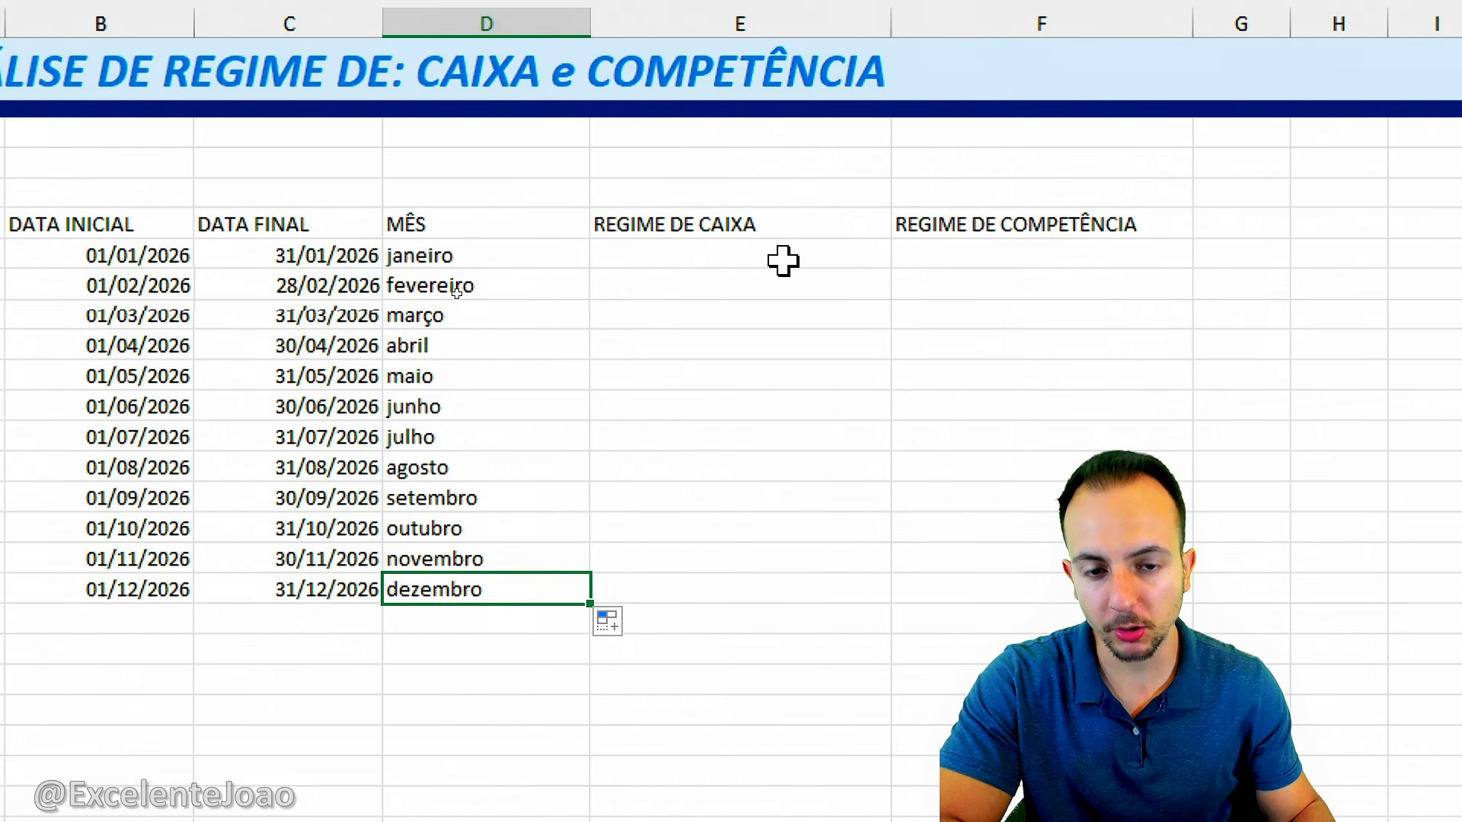
{"action": "left_click", "coordinate": [767, 259]}
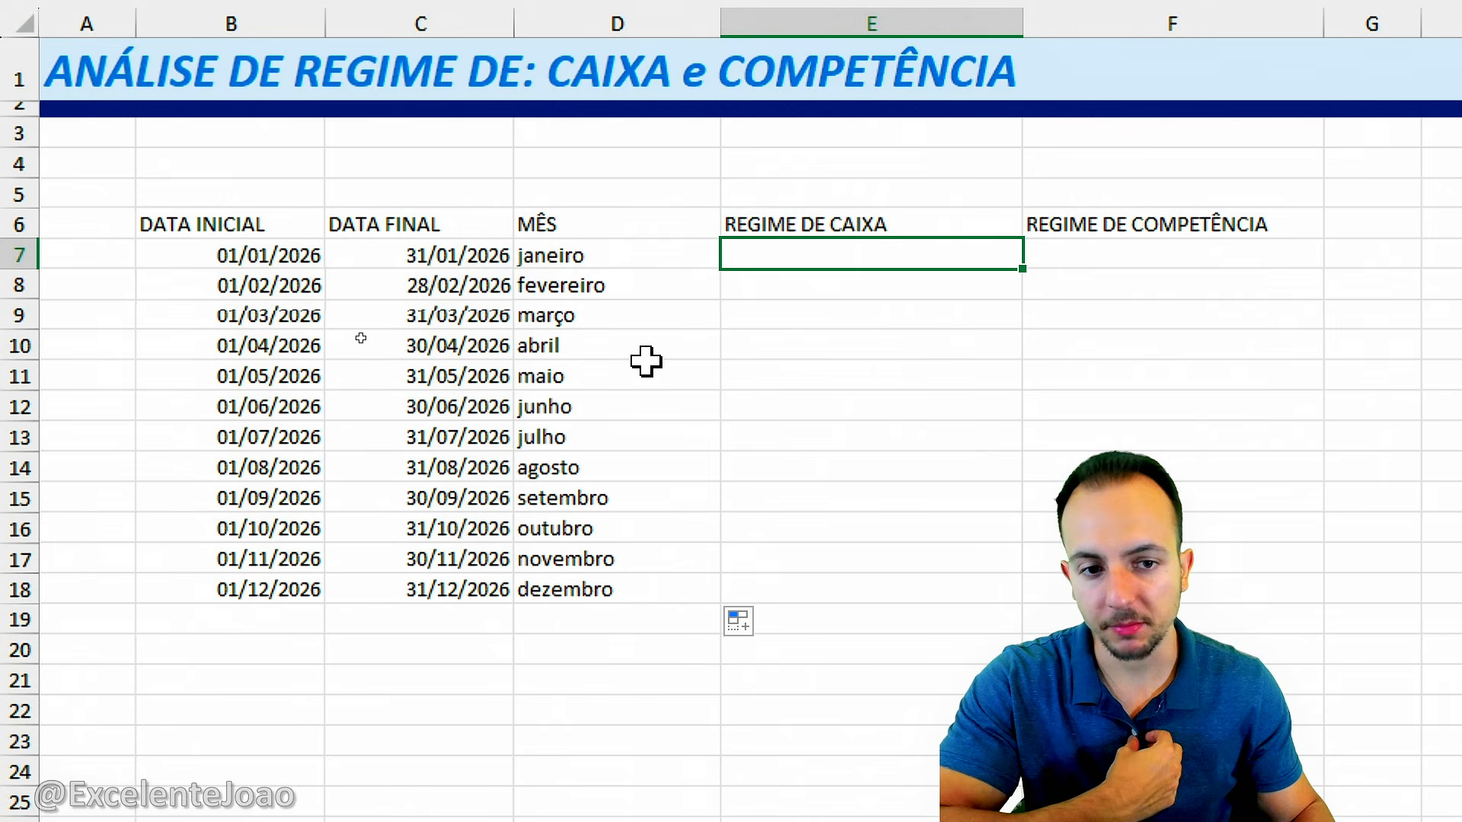
{"action": "left_click", "coordinate": [876, 227]}
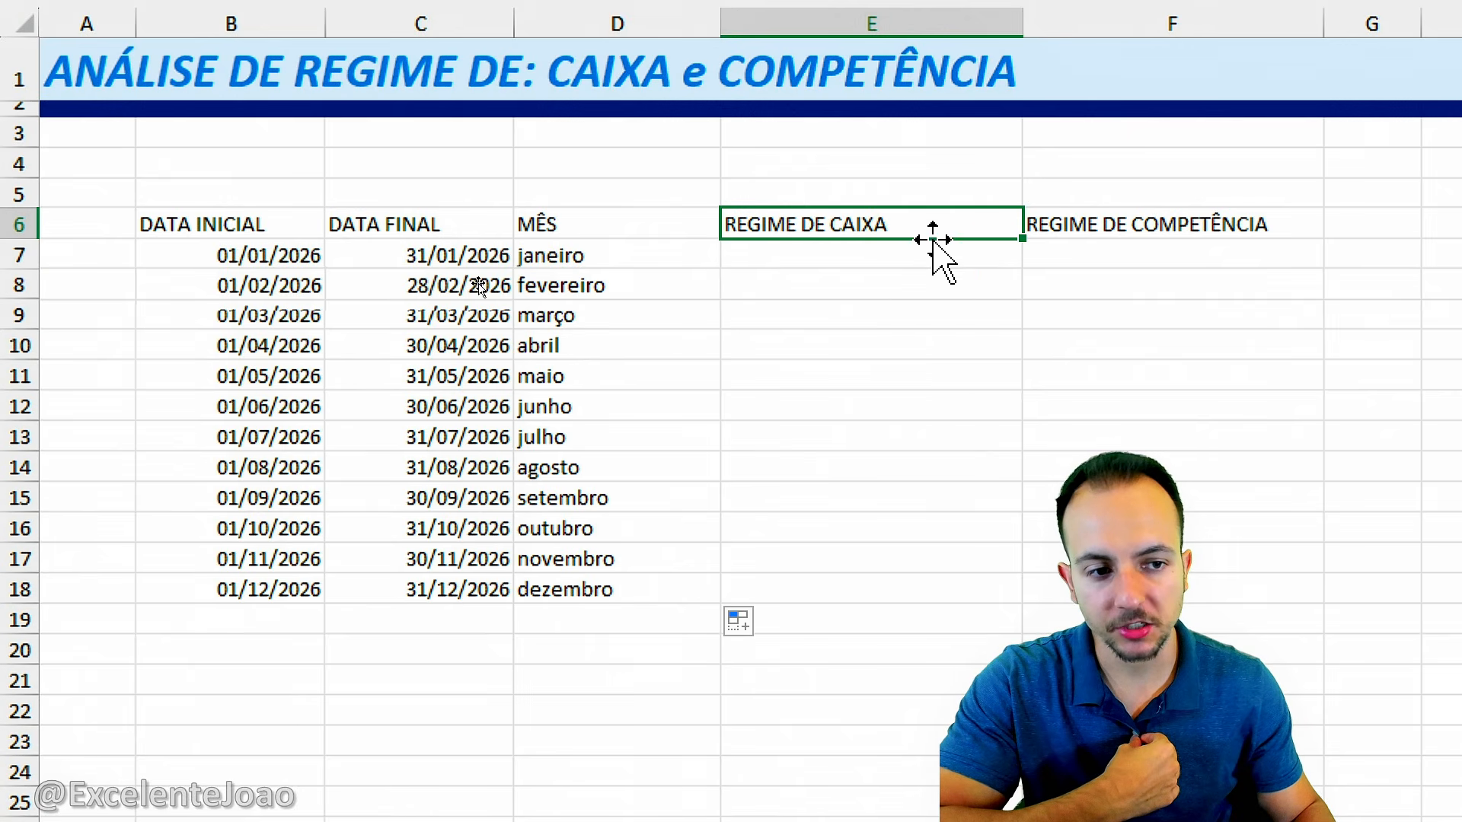
{"action": "left_click", "coordinate": [1106, 232]}
{"action": "left_click", "coordinate": [813, 254]}
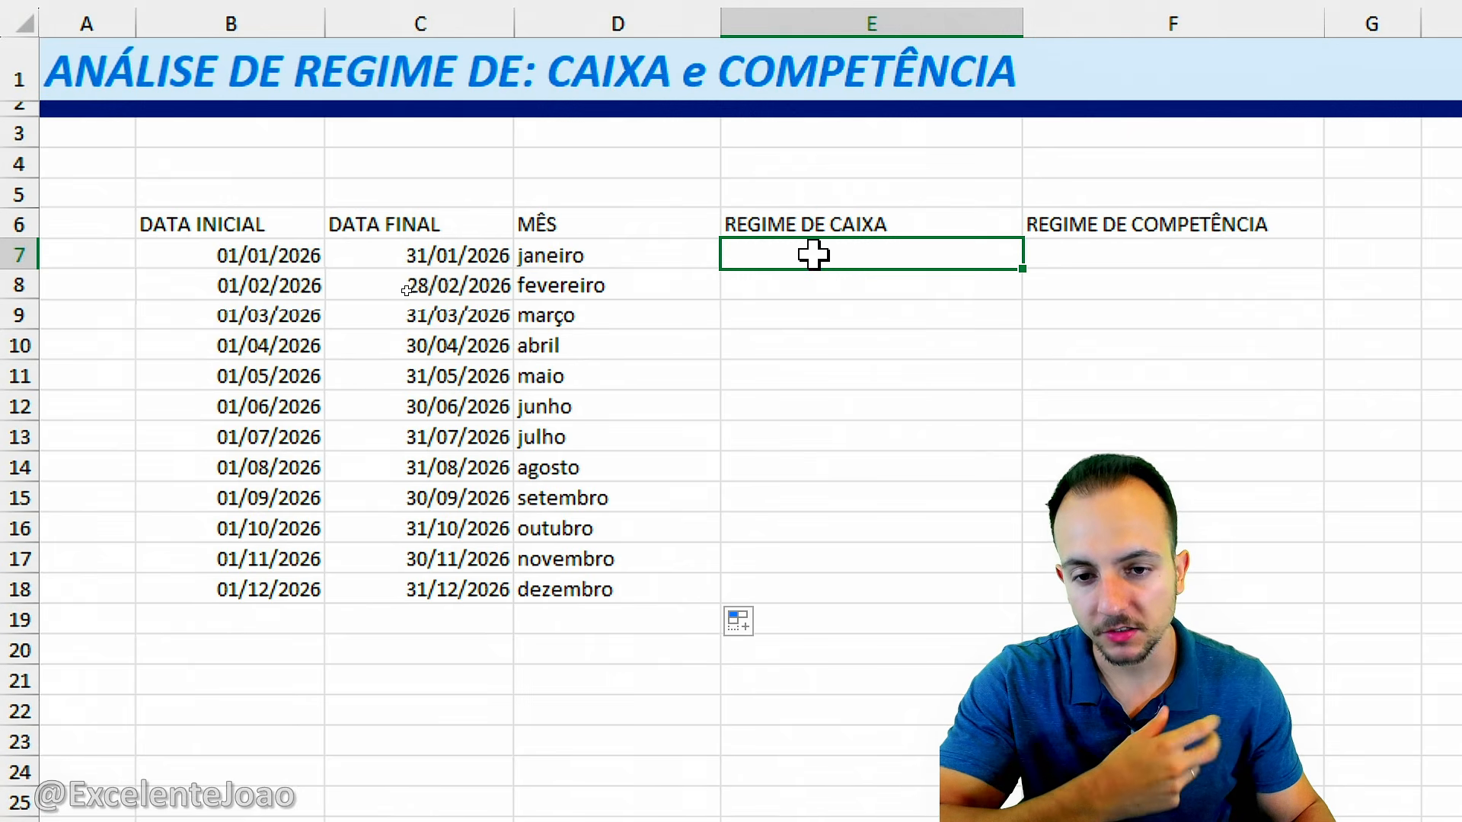
{"action": "left_click", "coordinate": [598, 228]}
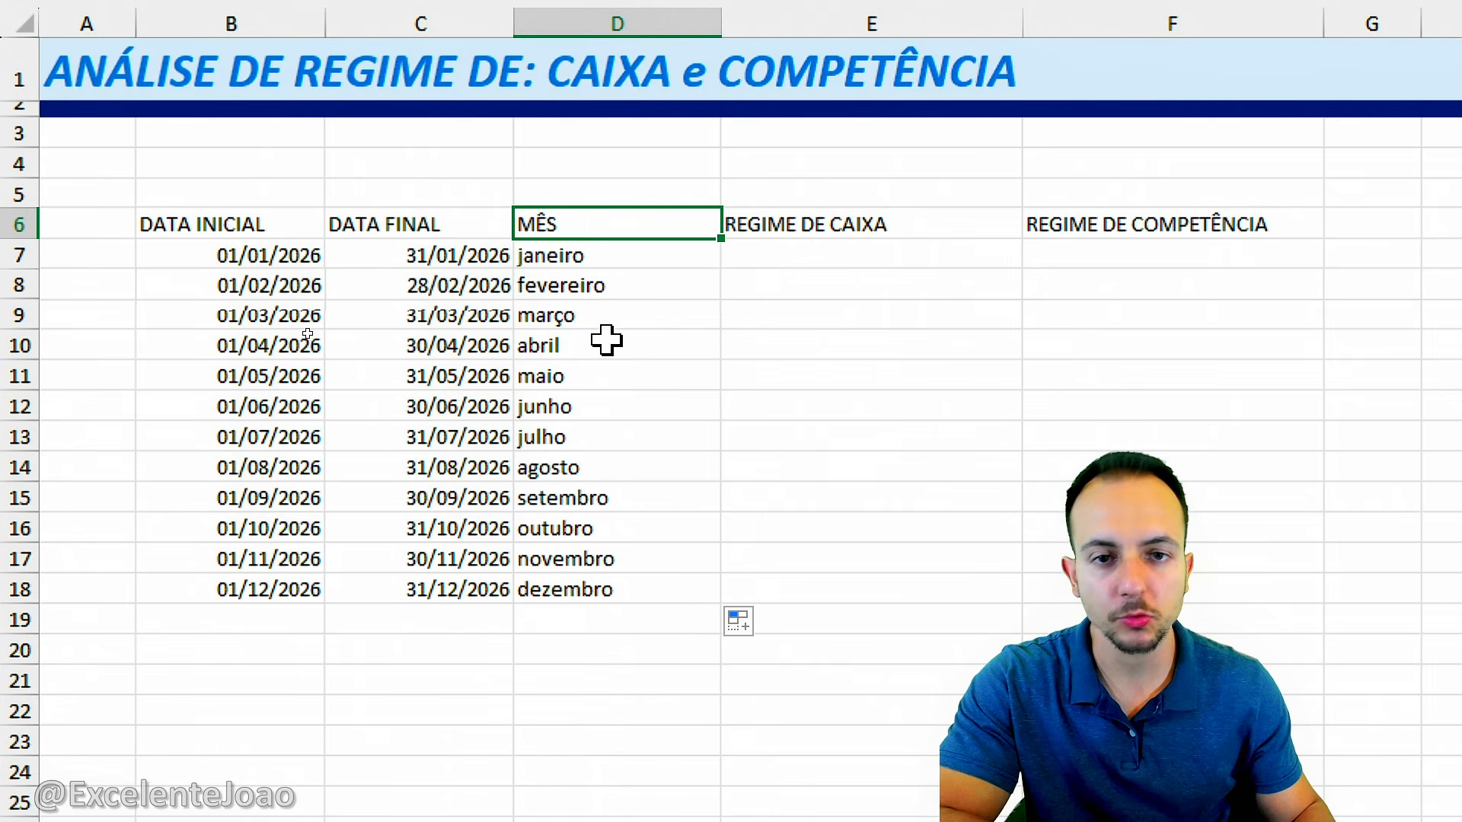
{"action": "left_click", "coordinate": [858, 254]}
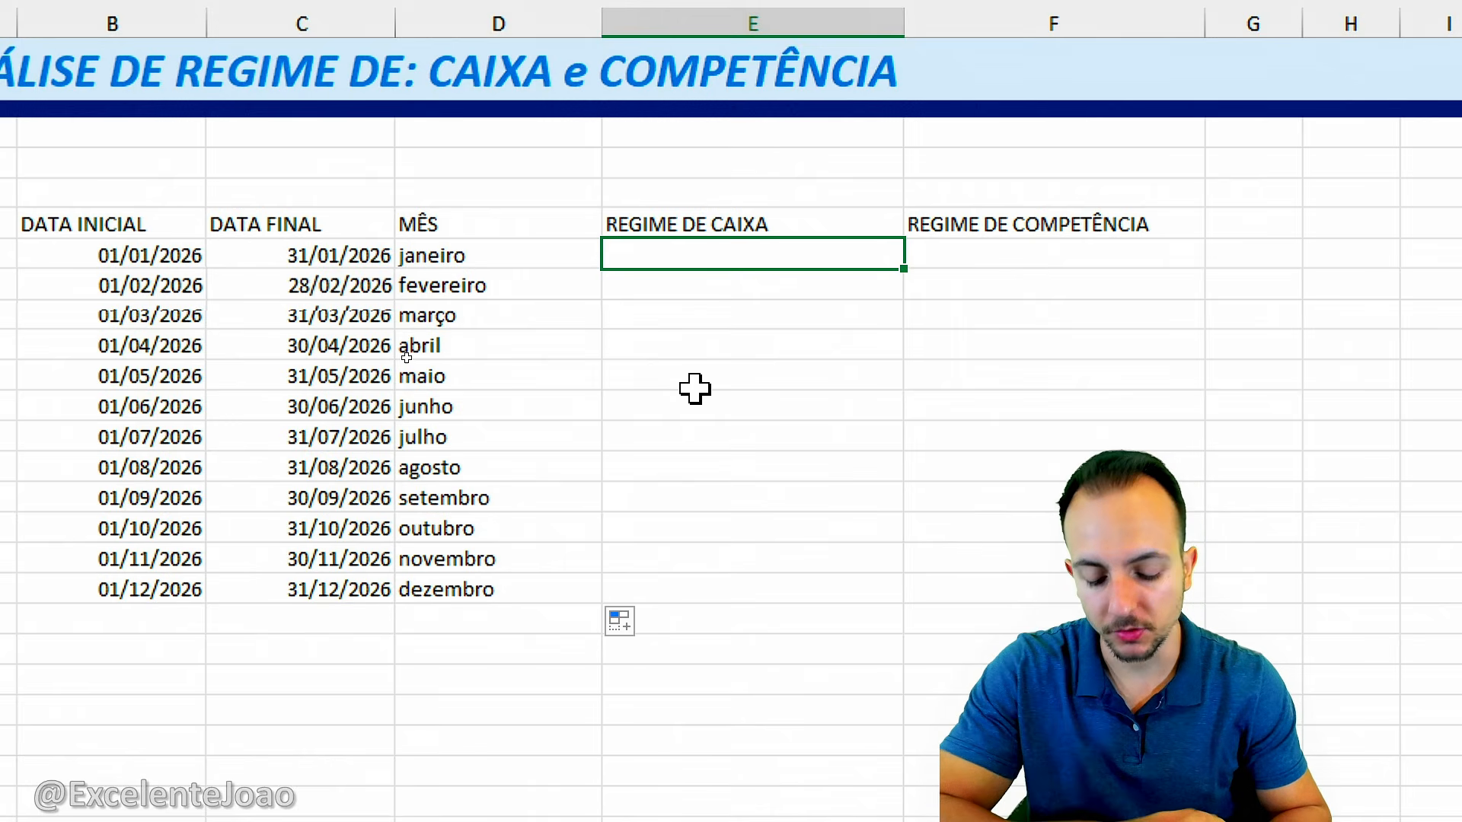
{"action": "key", "text": "Up"}
{"action": "key", "text": "Up"}
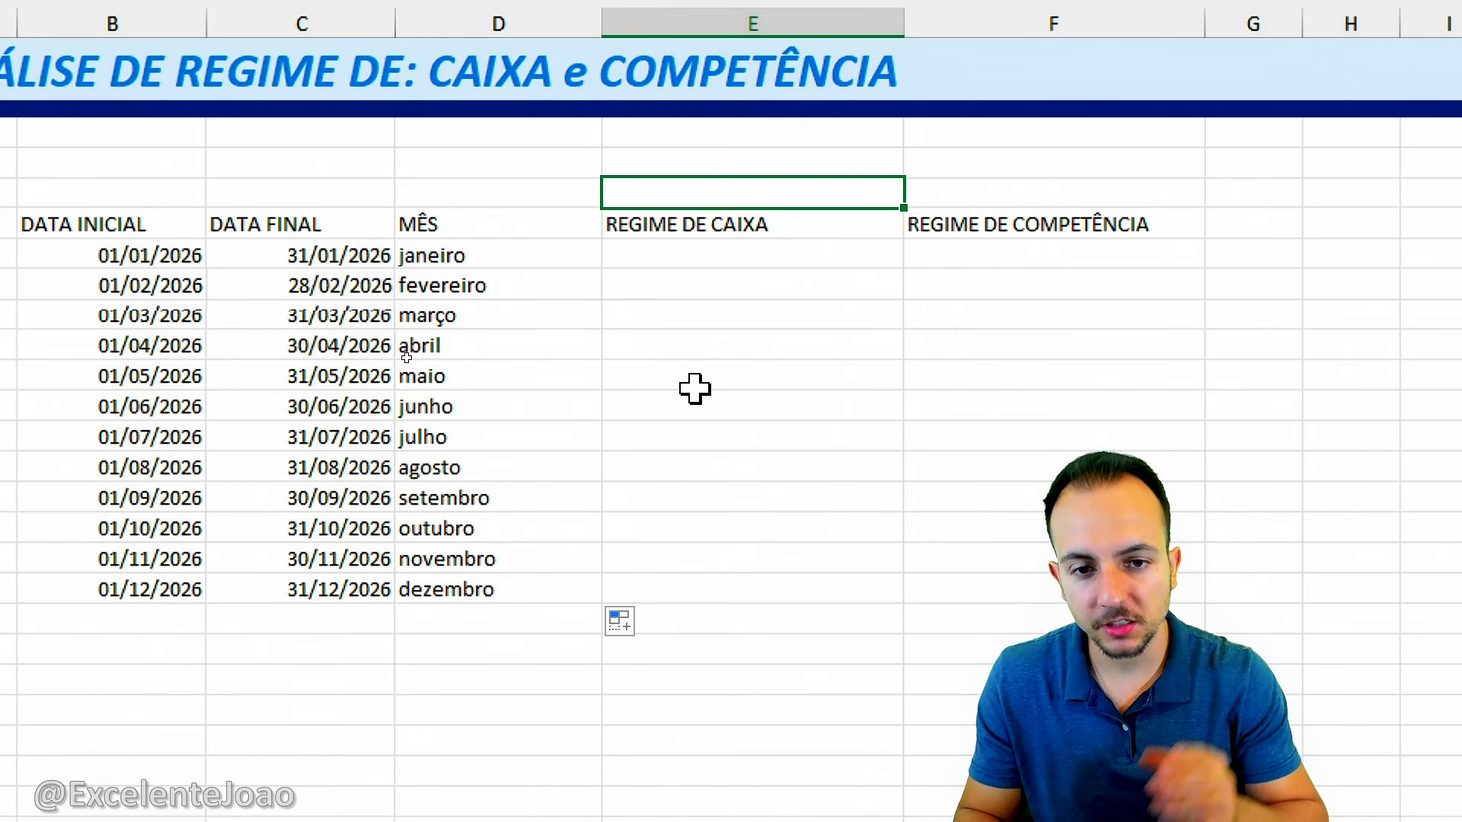
Step: Start a SOMASES formula in E7 with column F of the LANÇAMENTOS sheet (VALOR R$) as the sum range
{"action": "key", "text": "Down"}
{"action": "key", "text": "Down"}
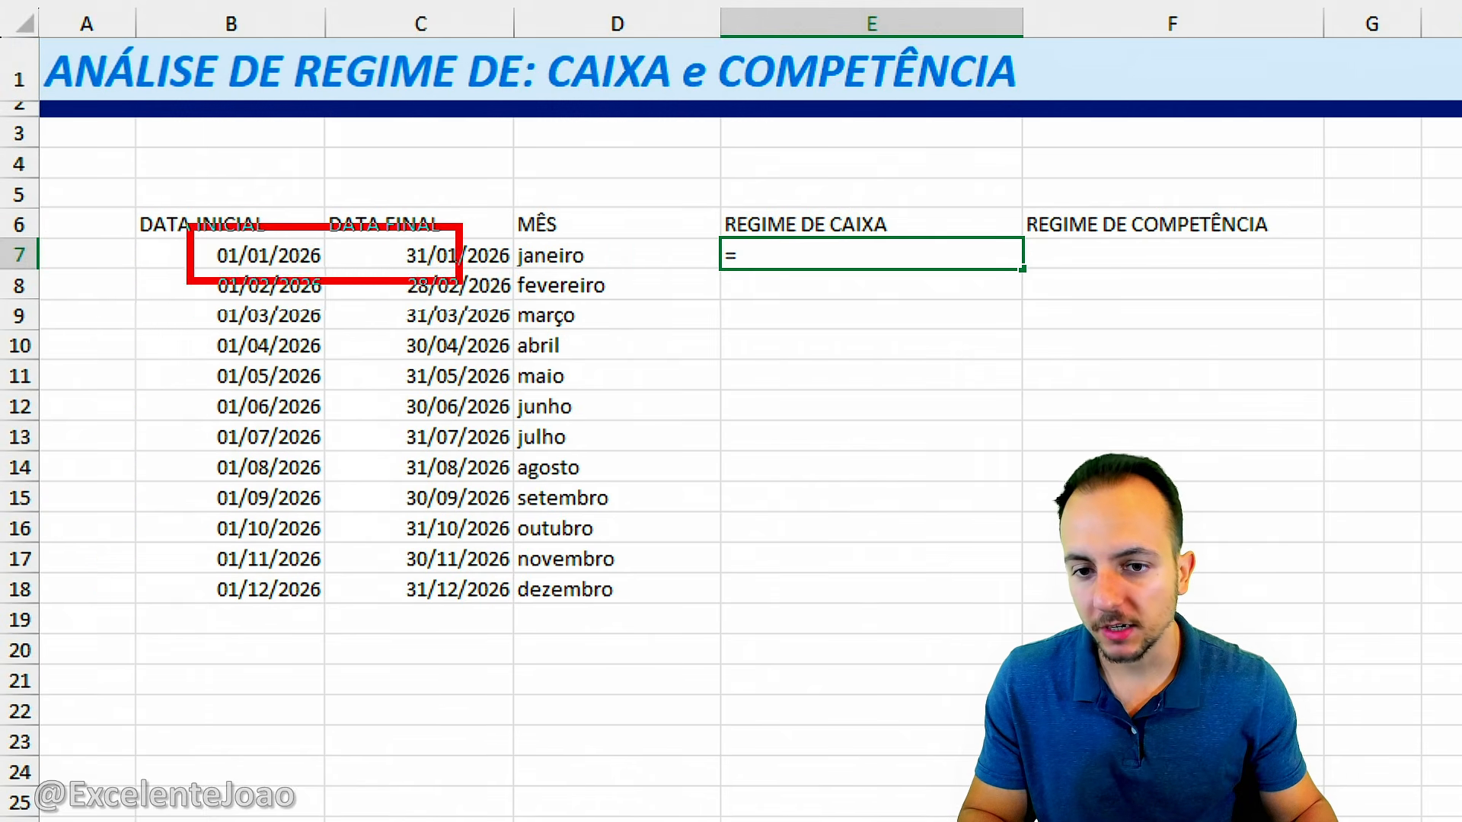
{"action": "left_click_drag", "start_coordinate": [701, 192], "coordinate": [916, 245]}
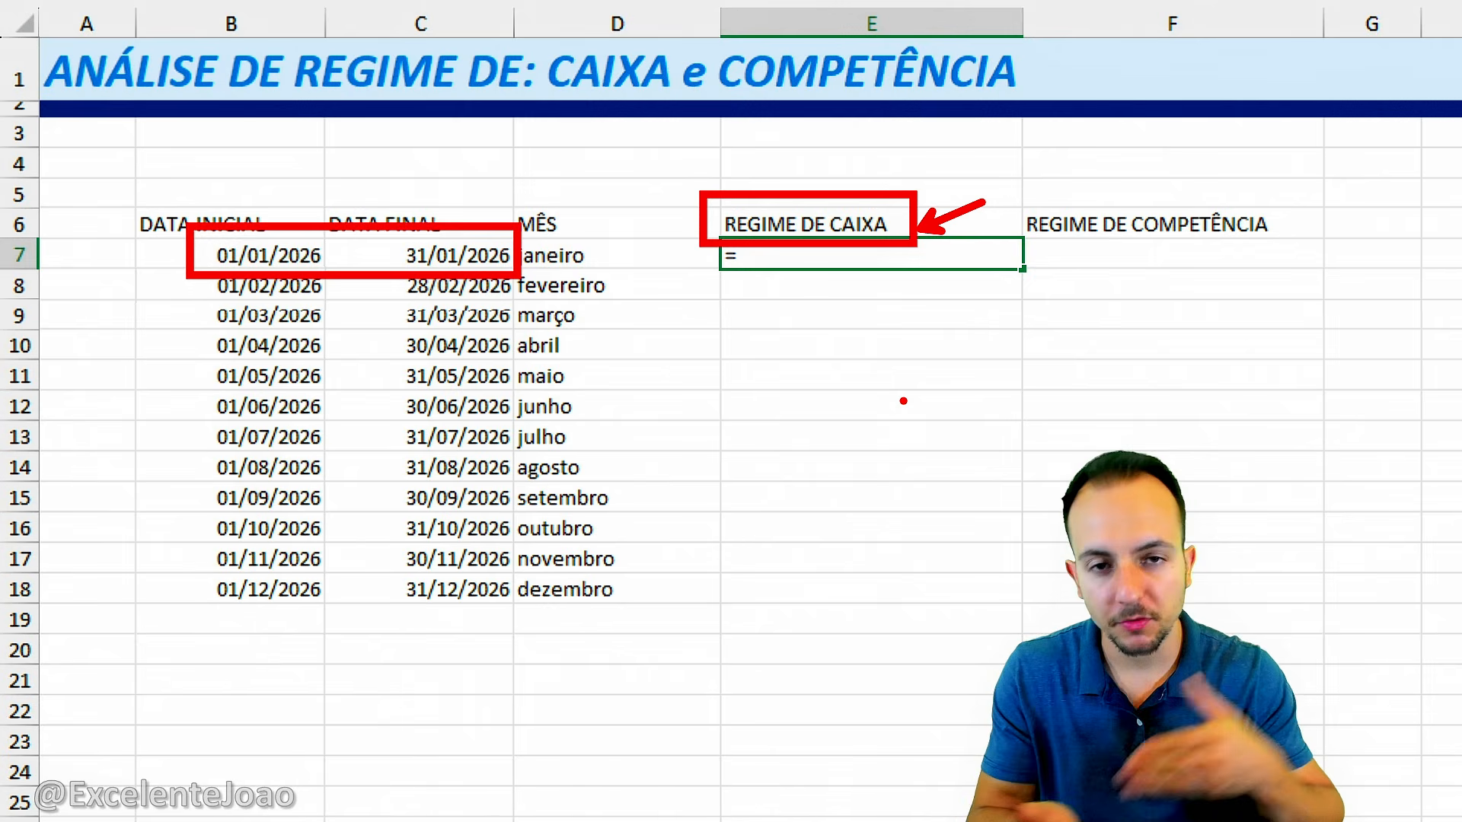
{"action": "key", "text": "Escape"}
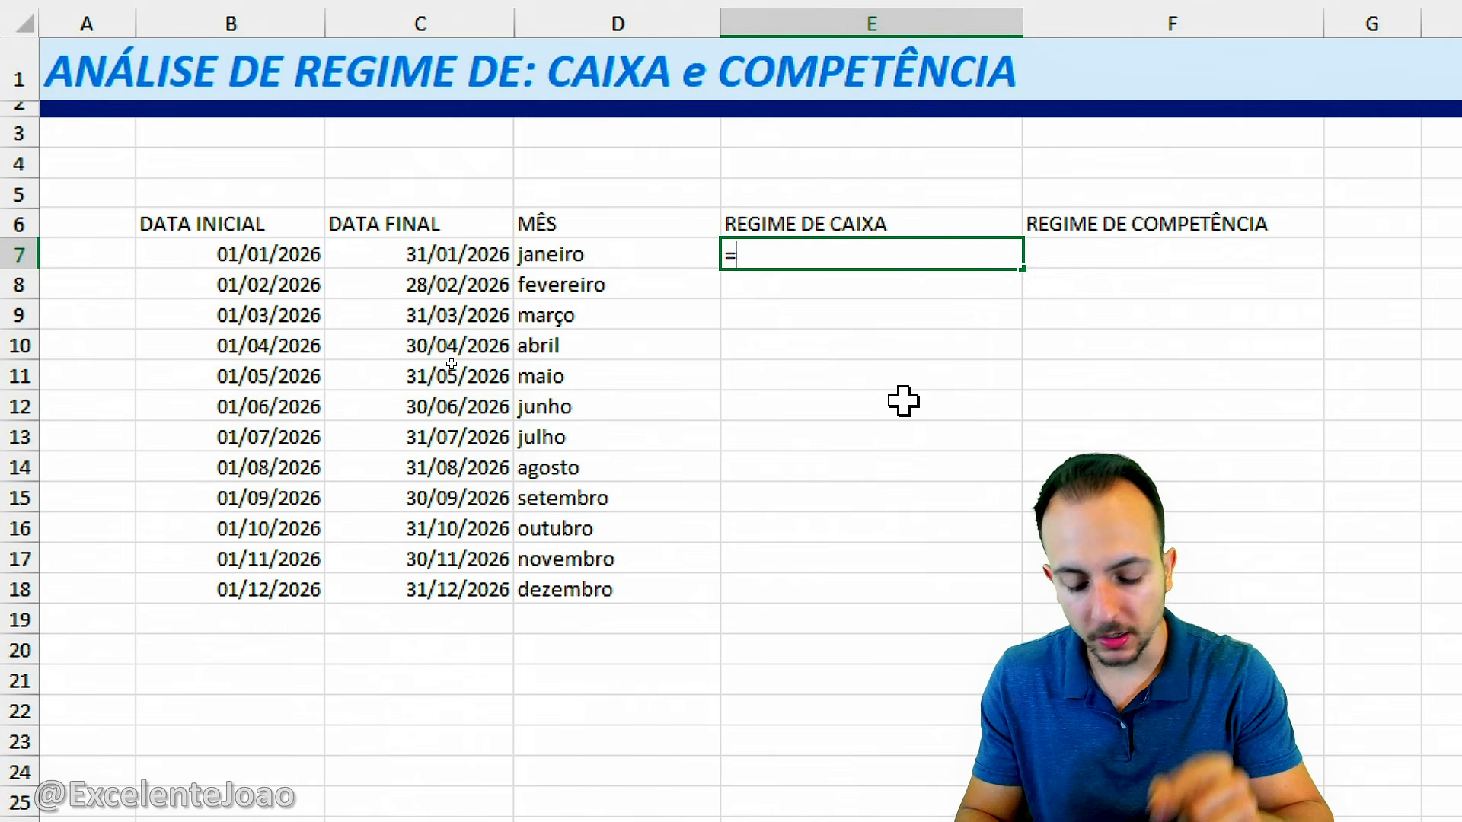
{"action": "type", "text": "SOMASES"}
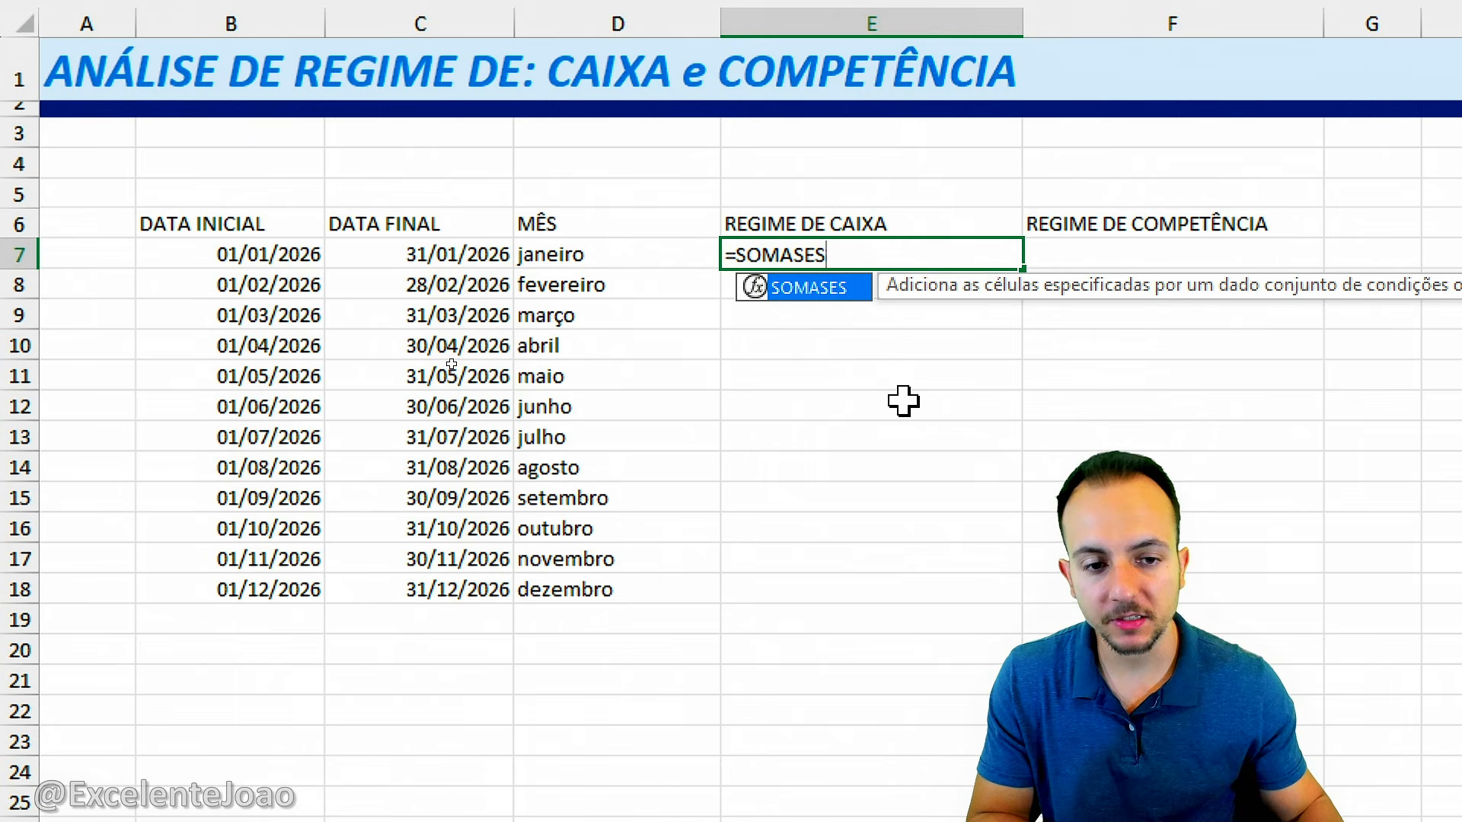
{"action": "double_click", "coordinate": [808, 289]}
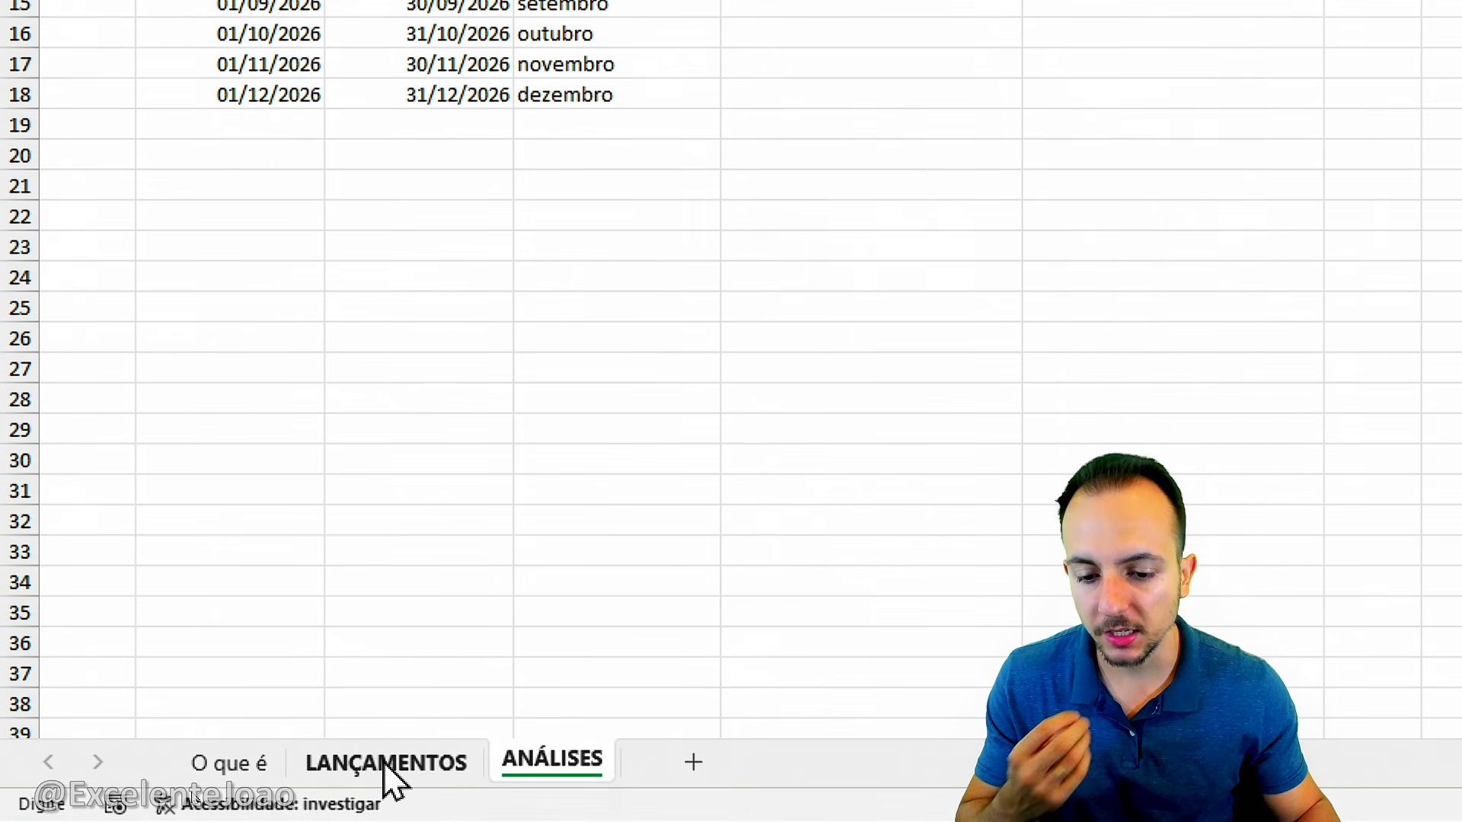
{"action": "left_click", "coordinate": [385, 767]}
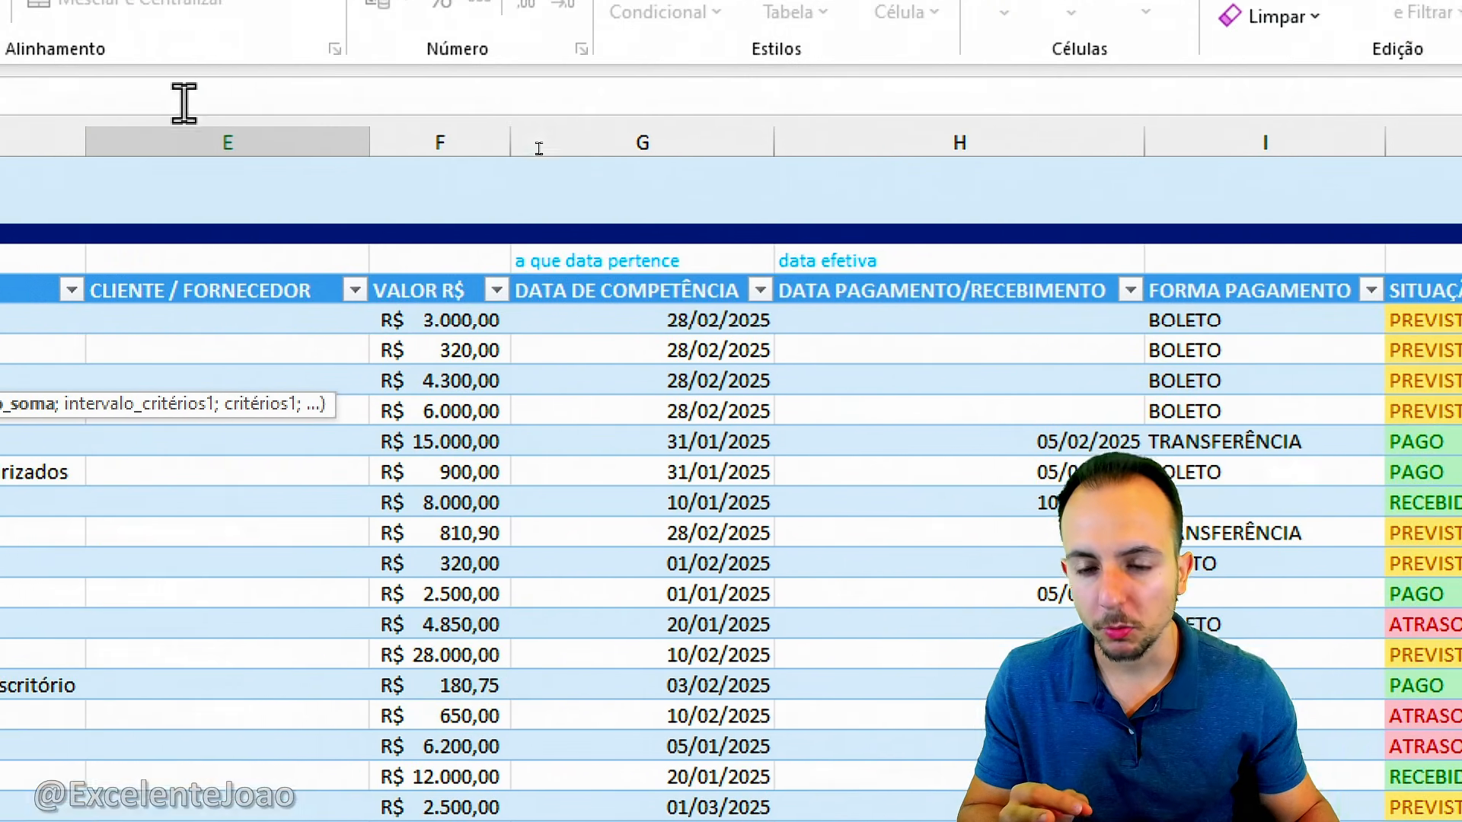
{"action": "left_click", "coordinate": [380, 137]}
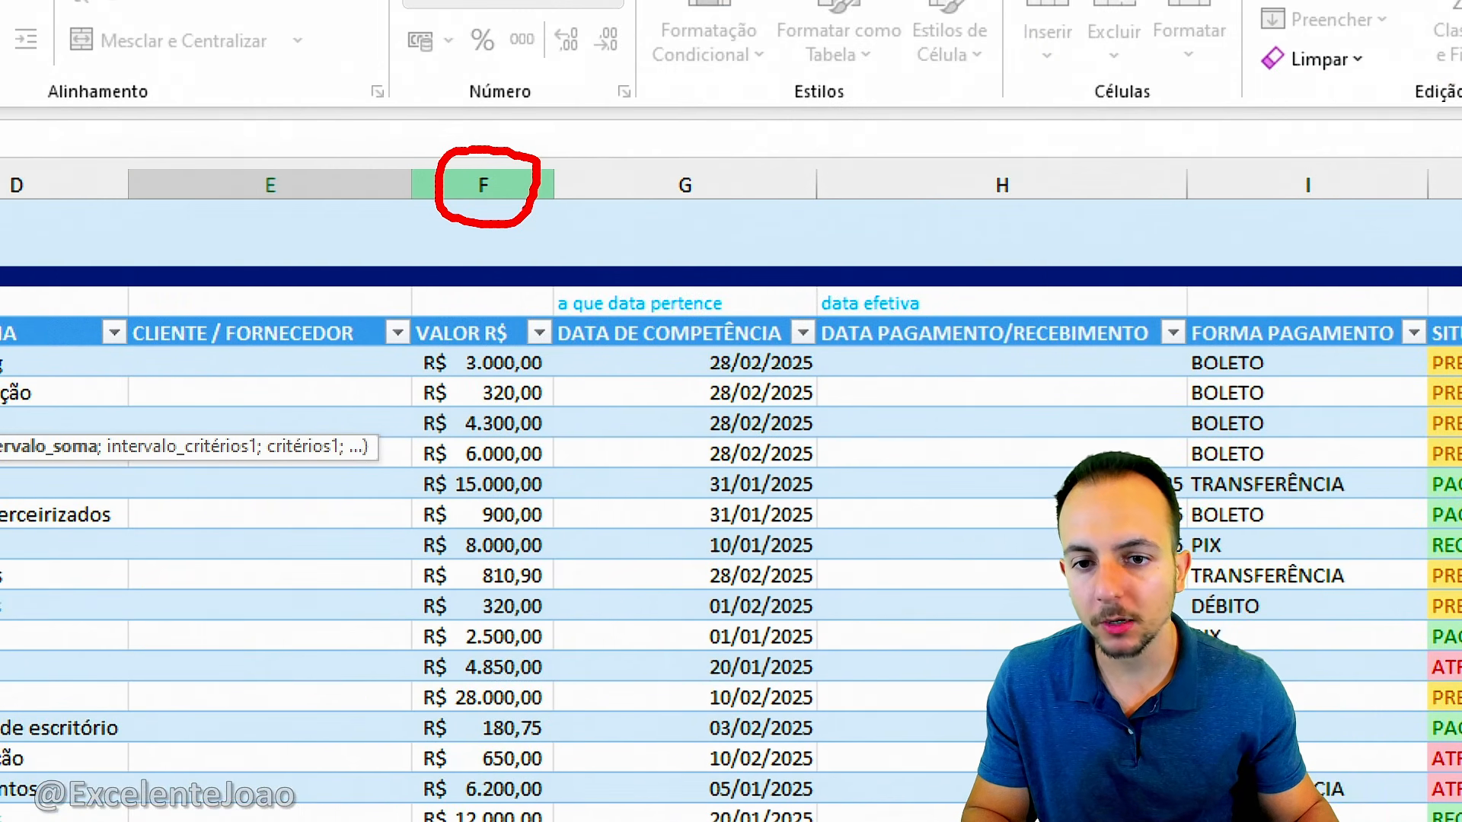
{"action": "left_click", "coordinate": [496, 187]}
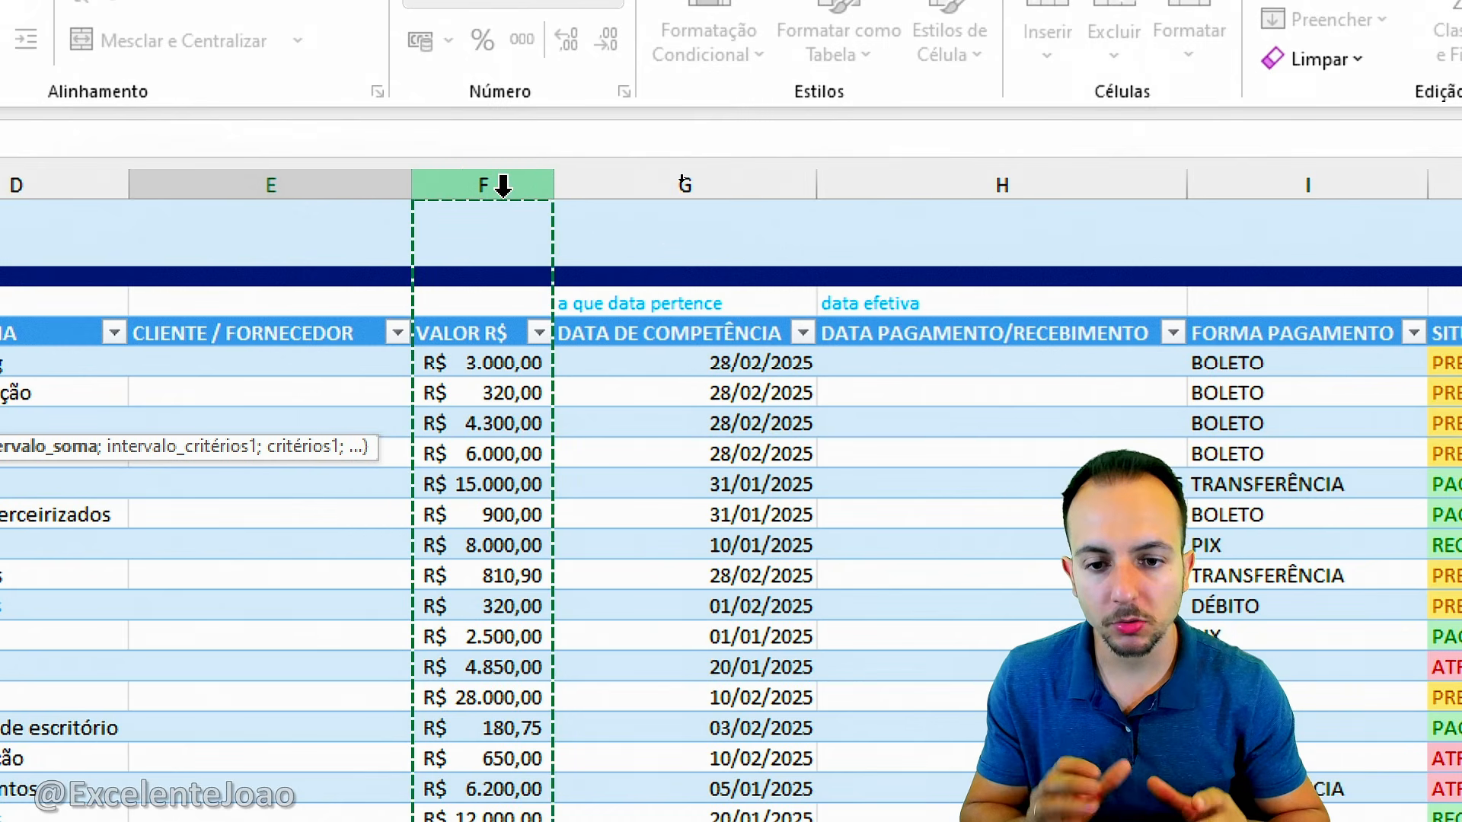
{"action": "type", "text": ";"}
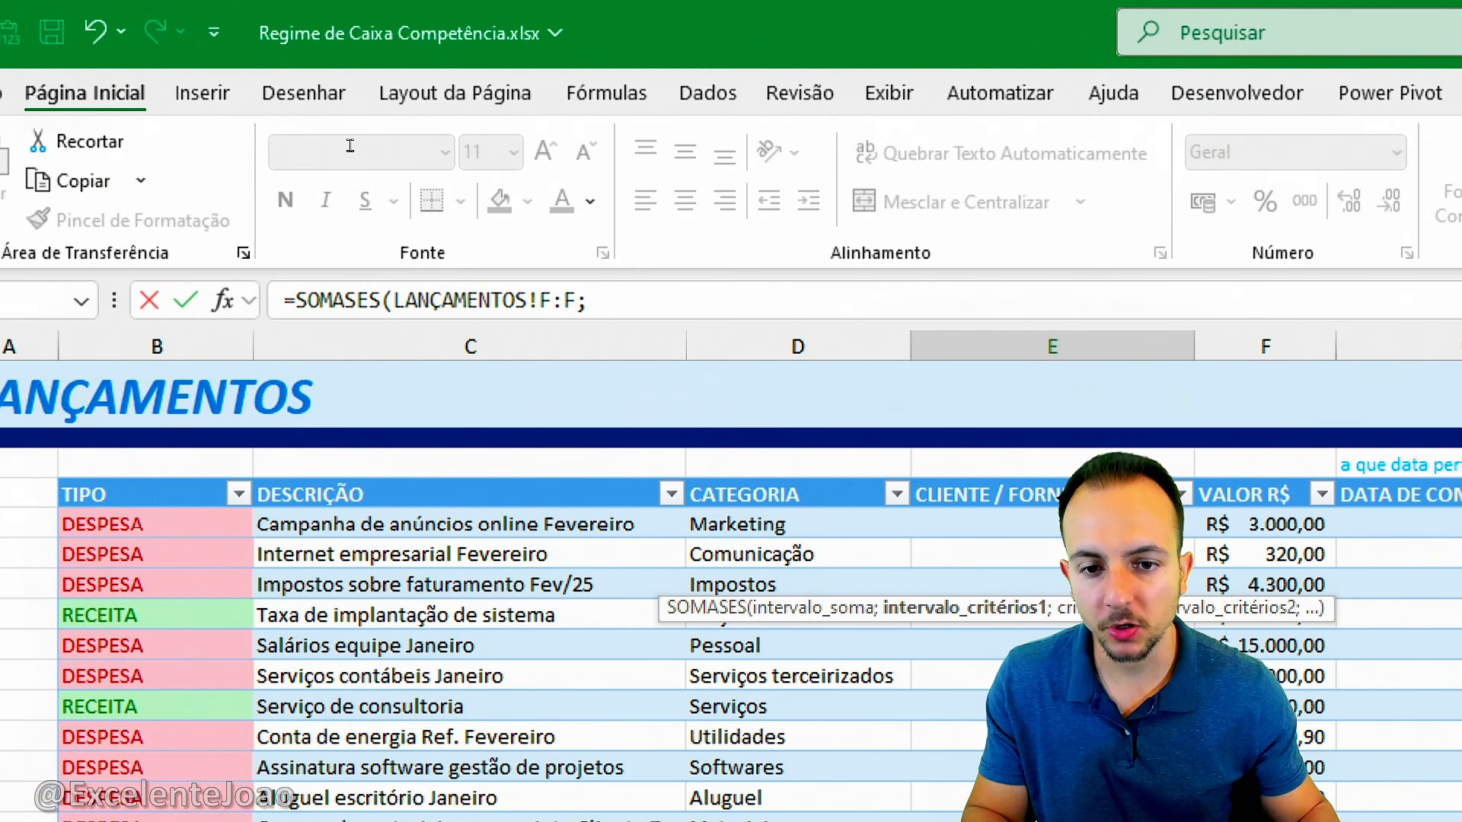
Step: Add the first criterion to the SOMASES formula: LANÇAMENTOS column H dates ">="& the start date in ANÁLISES B7
{"action": "left_click_drag", "start_coordinate": [628, 273], "coordinate": [652, 280]}
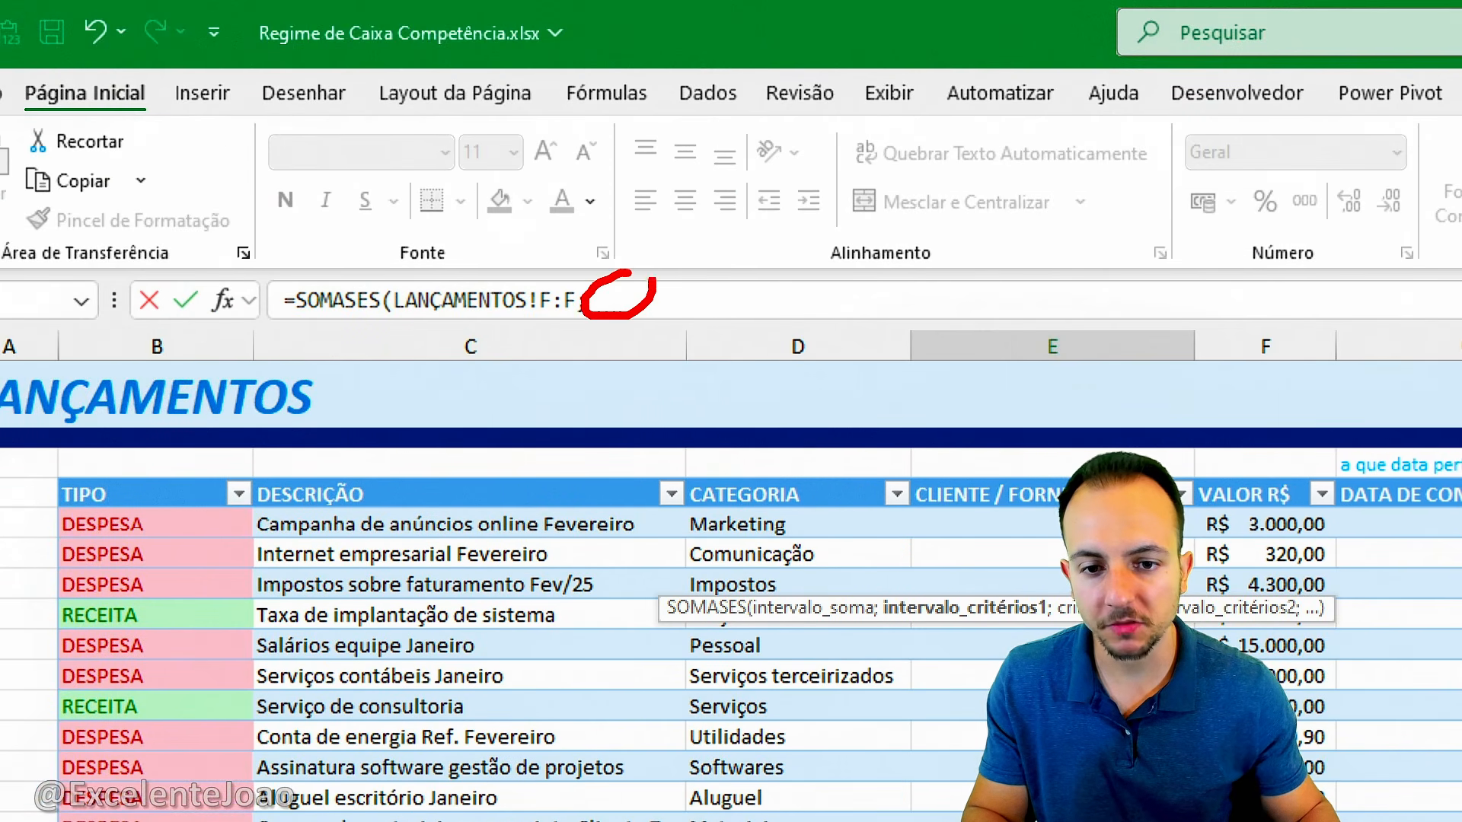
{"action": "left_click", "coordinate": [613, 299]}
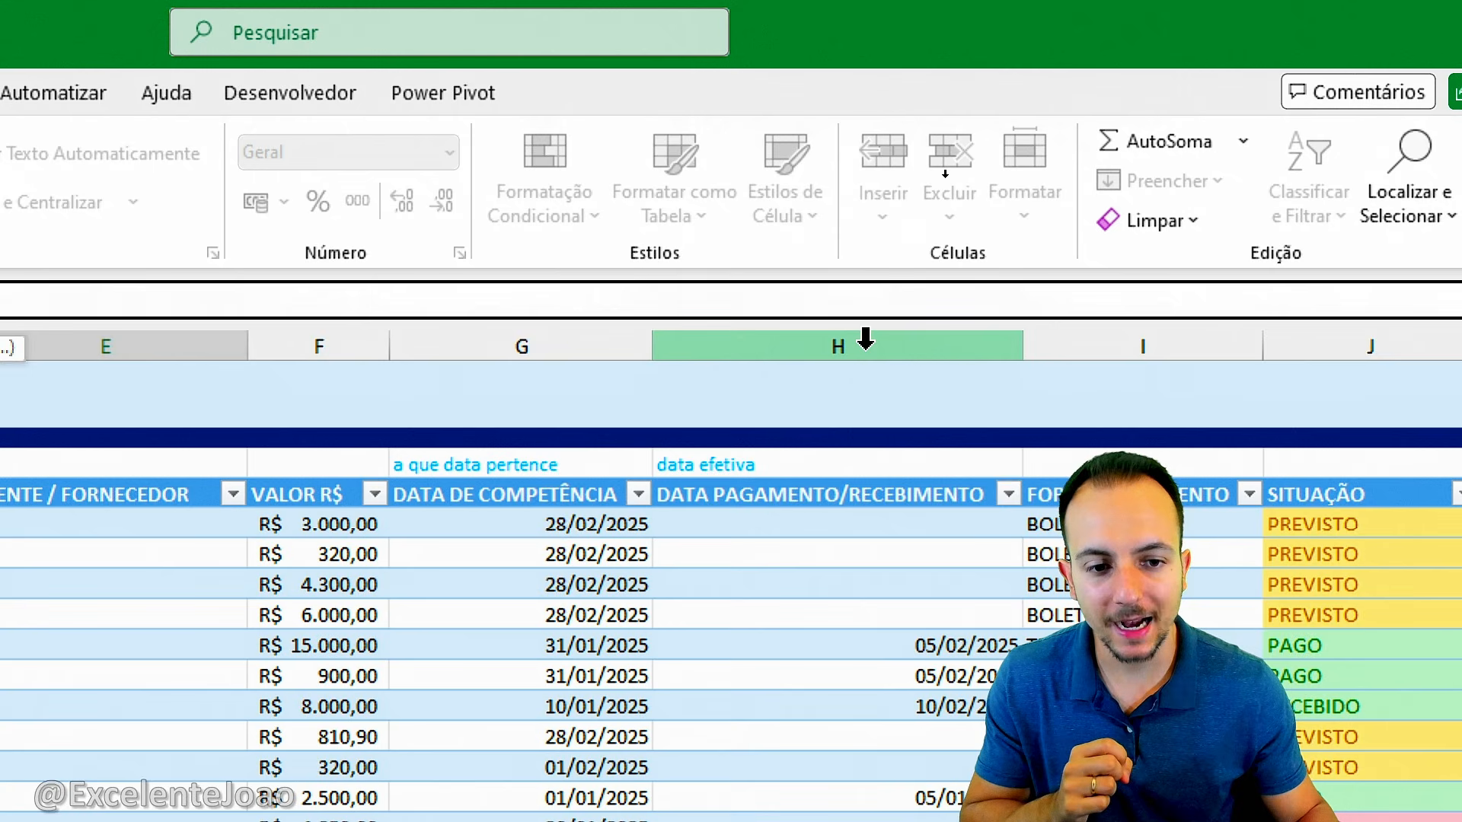
{"action": "left_click", "coordinate": [866, 339]}
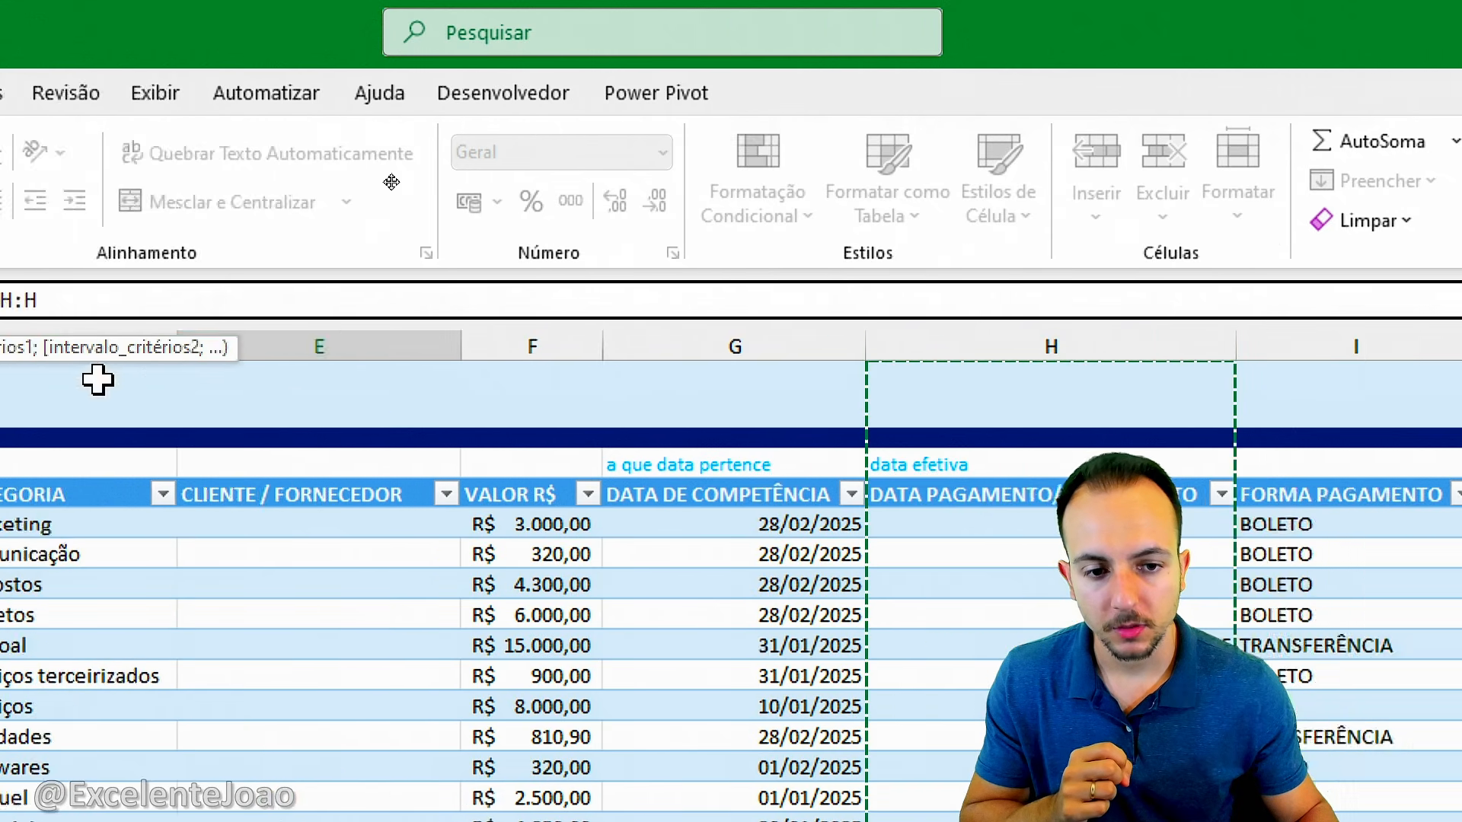
{"action": "type", "text": ";LANÇAMENTOS!"}
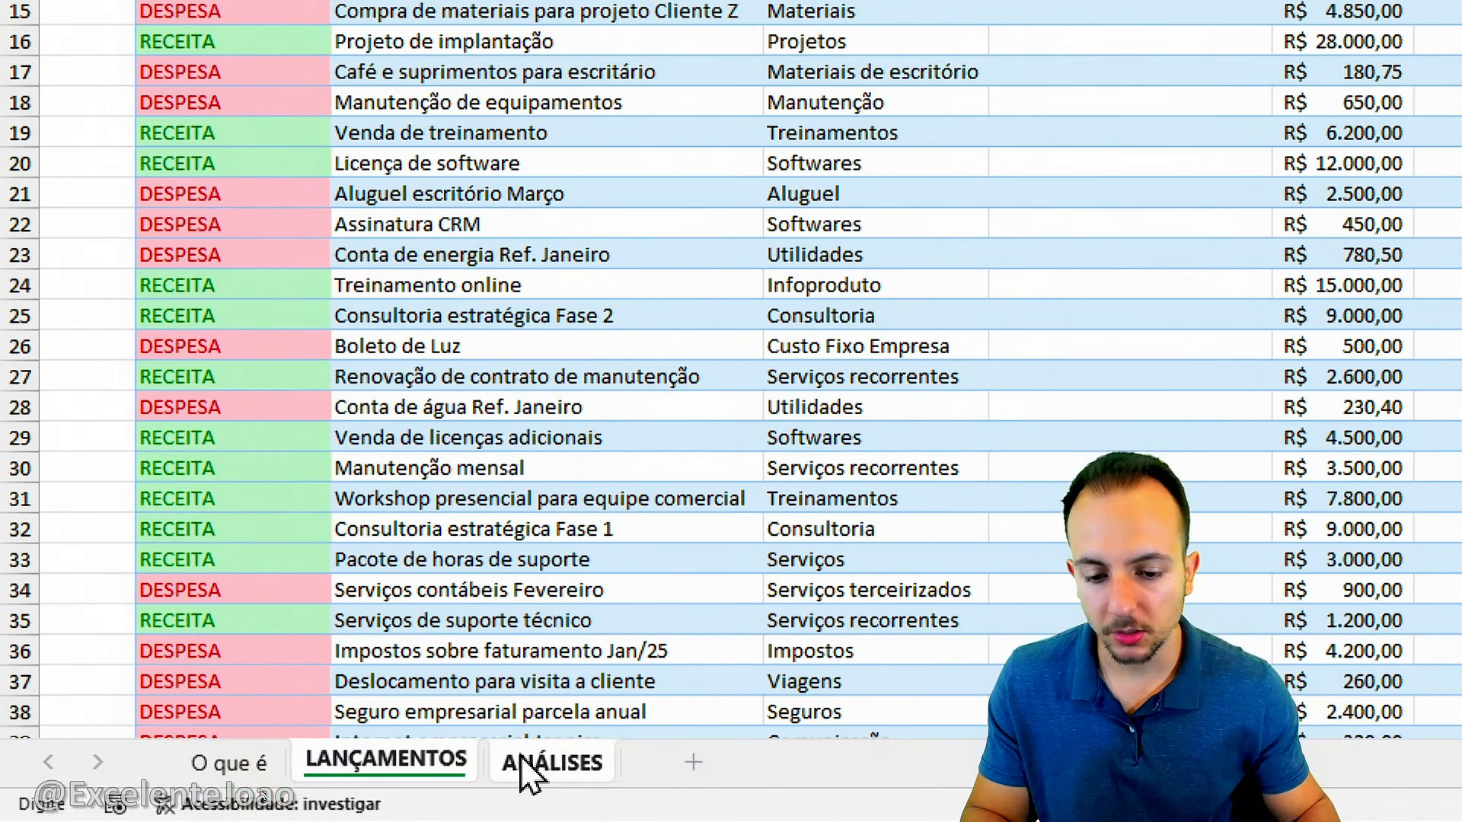
{"action": "left_click", "coordinate": [525, 764]}
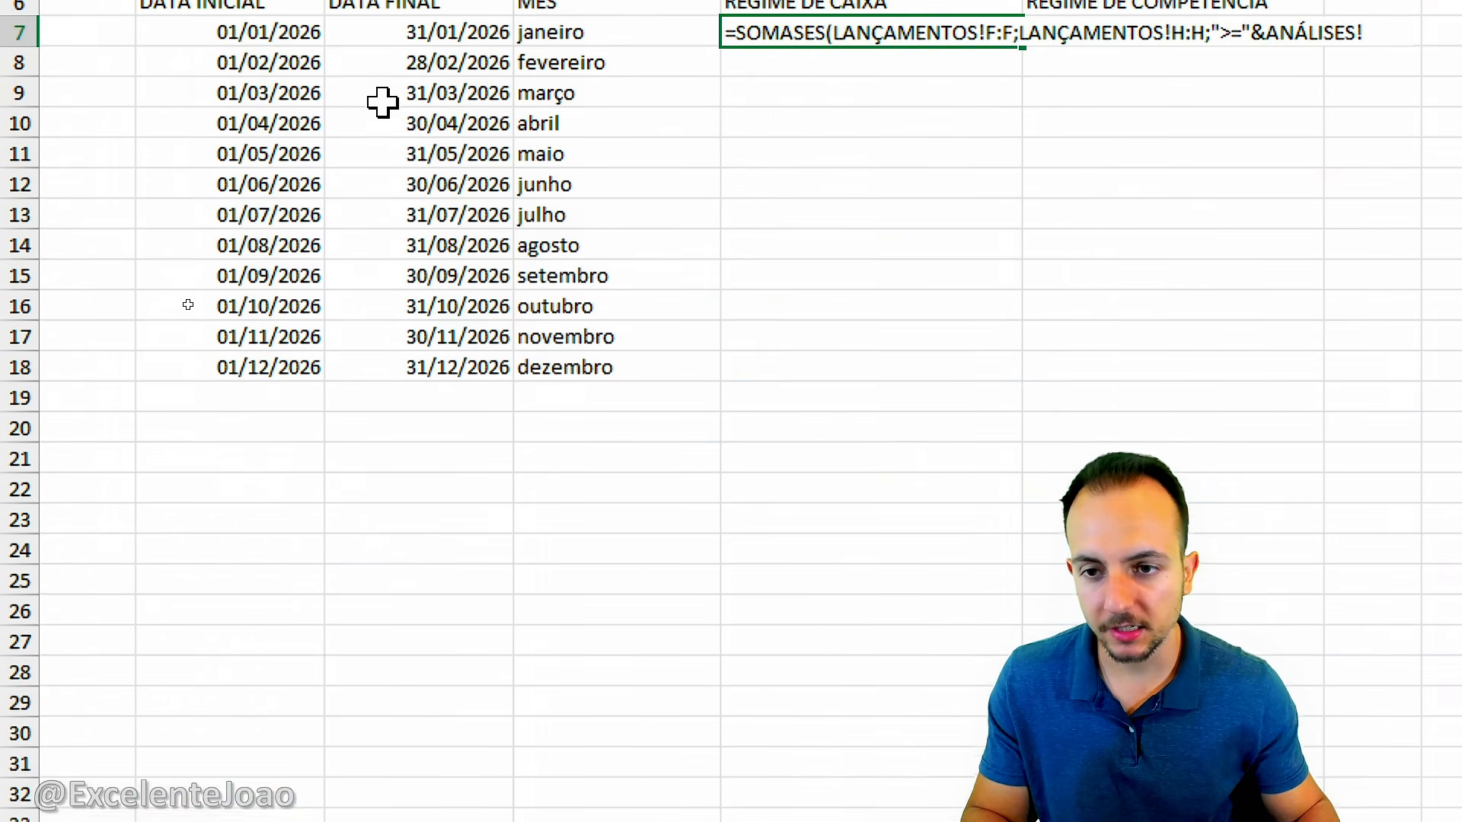
{"action": "left_click", "coordinate": [251, 314]}
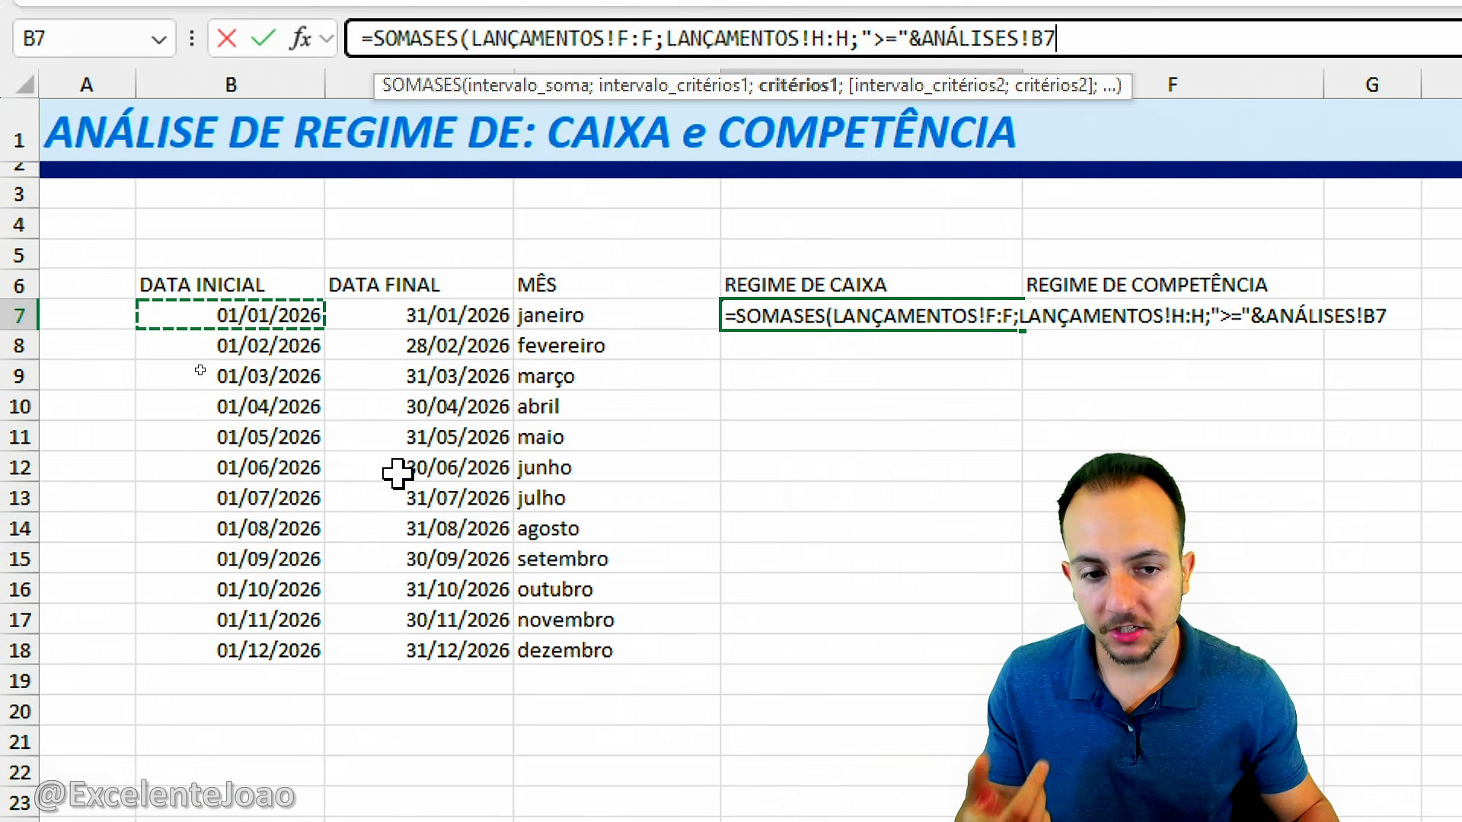
{"action": "type", "text": ";"}
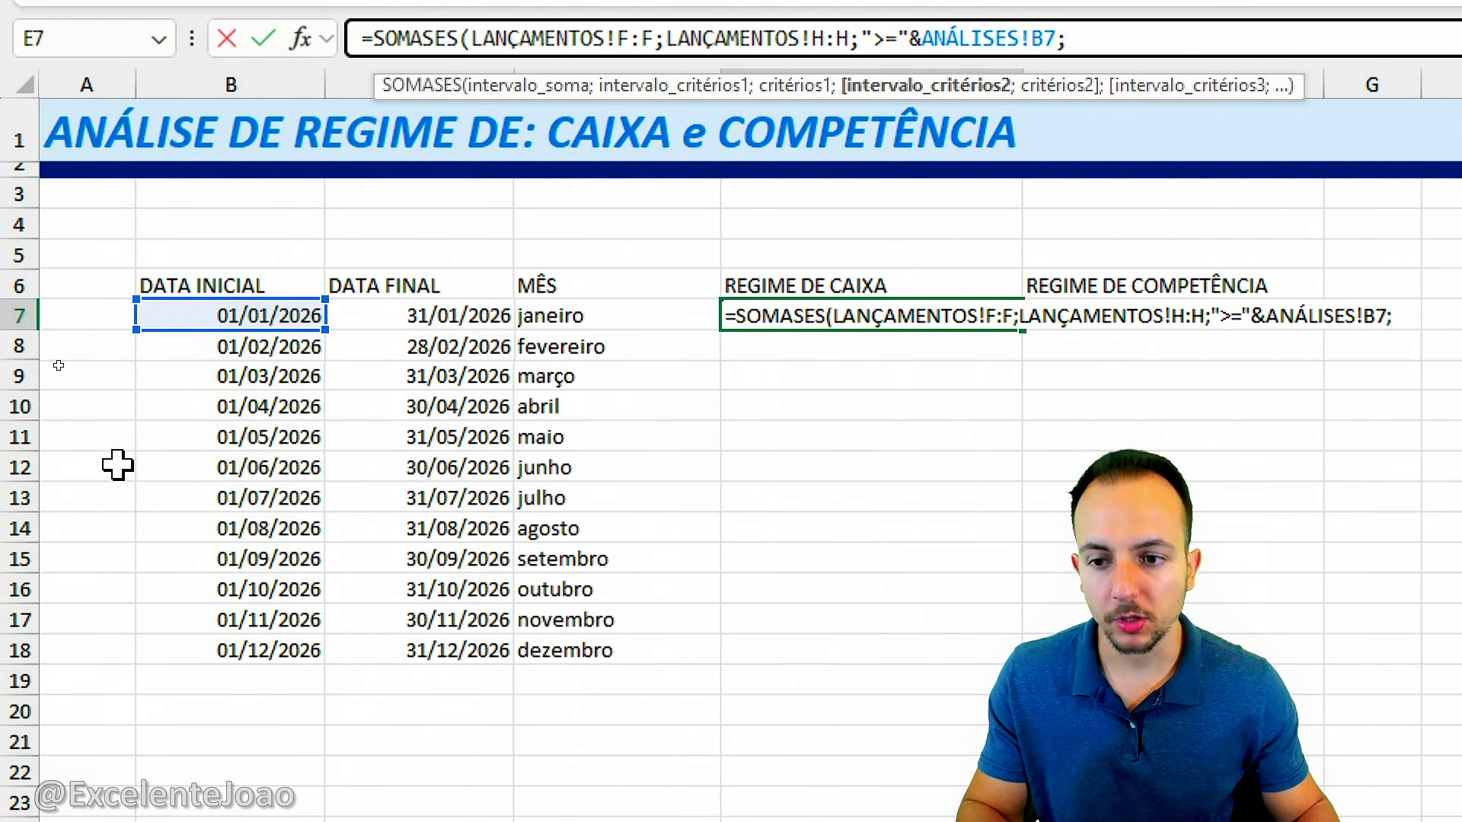
Step: Add the second criterion, LANÇAMENTOS column H dates "<="& the end date in ANÁLISES C7, and complete the E7 formula
{"action": "mouse_move", "coordinate": [380, 294]}
{"action": "left_mouse_down"}
{"action": "mouse_move", "coordinate": [530, 334]}
{"action": "mouse_move", "coordinate": [600, 386]}
{"action": "left_mouse_up"}
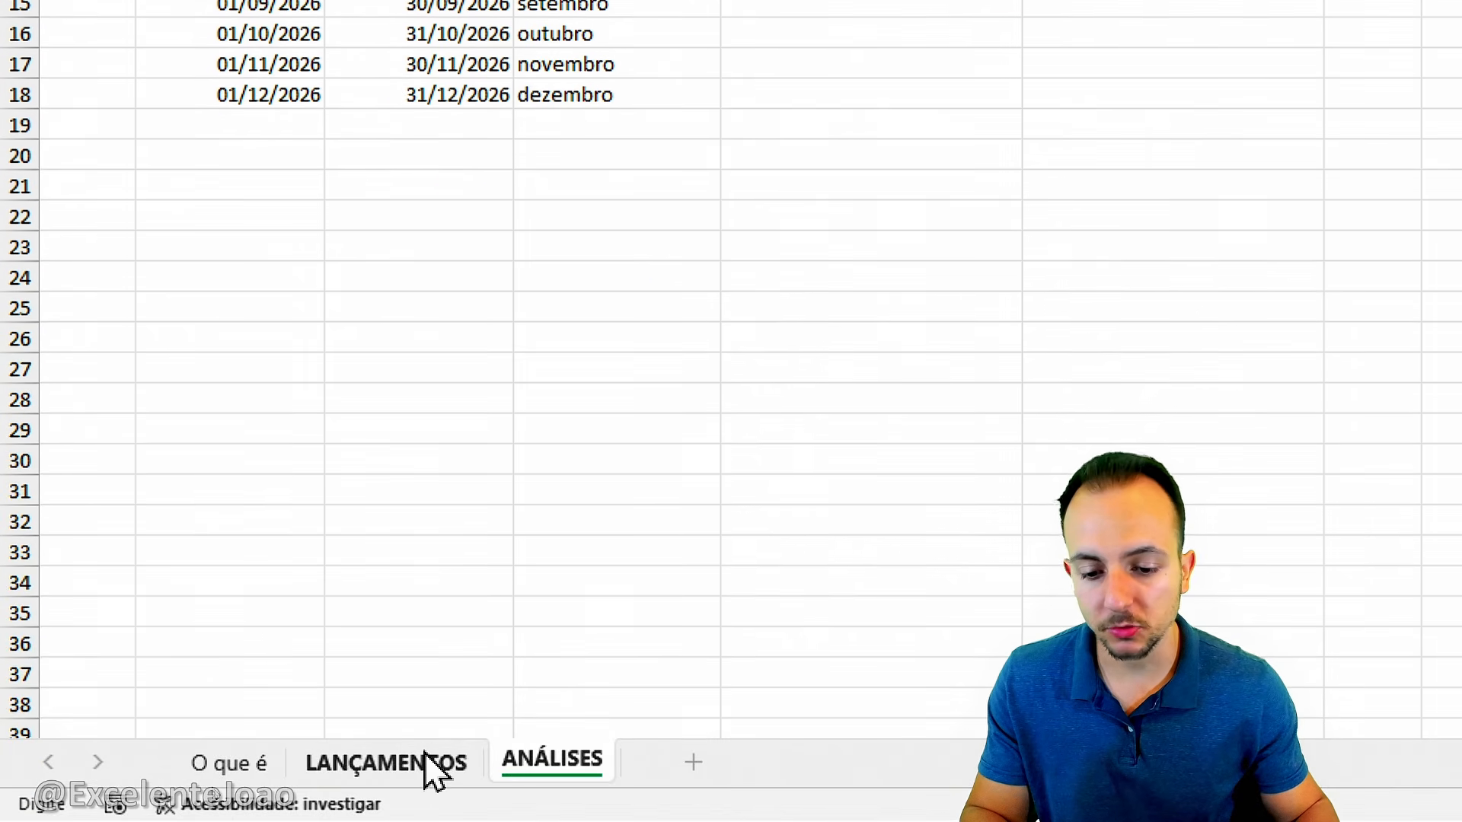
{"action": "left_click", "coordinate": [427, 774]}
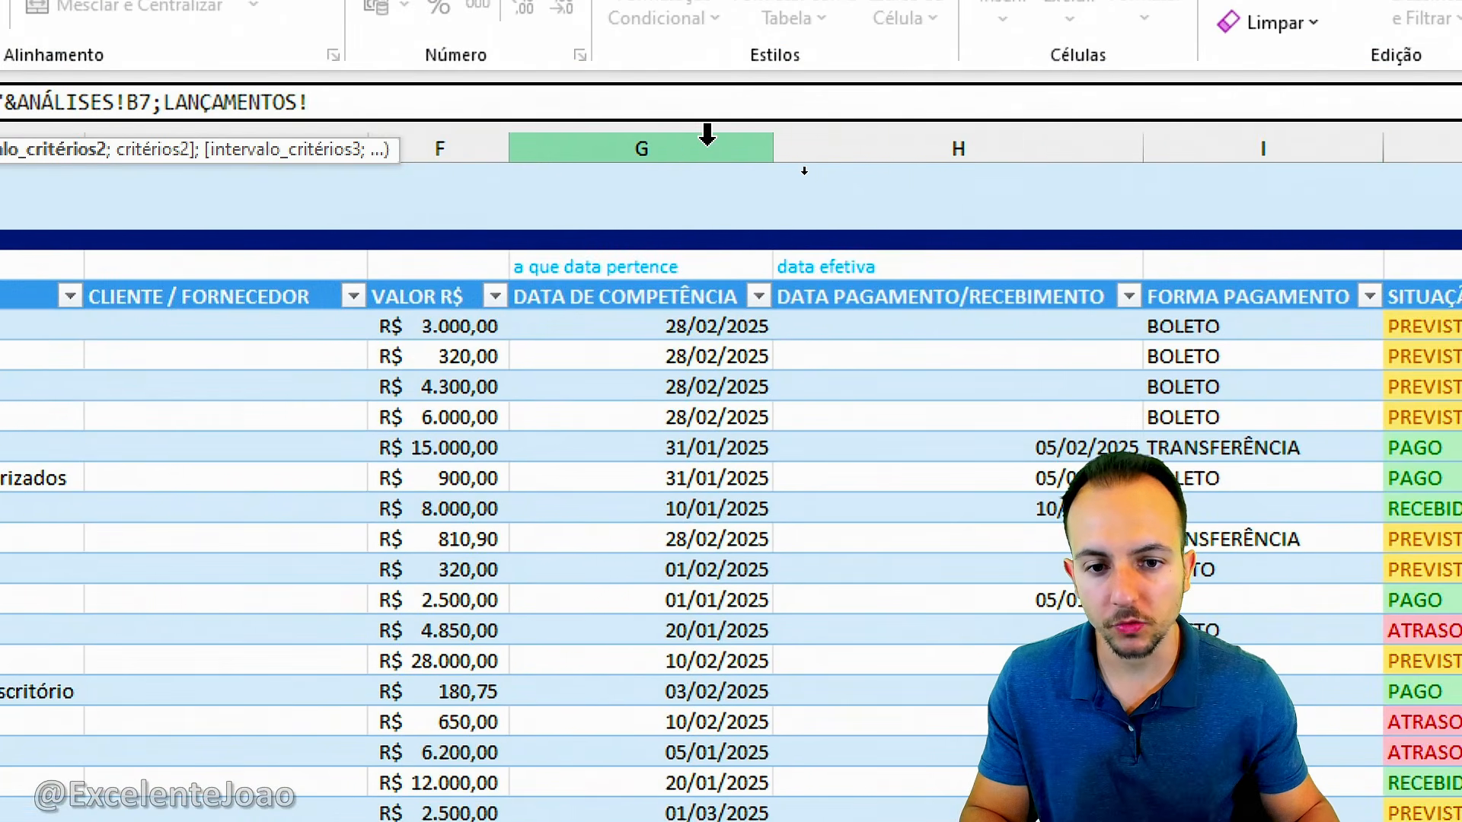
{"action": "left_click", "coordinate": [1024, 132]}
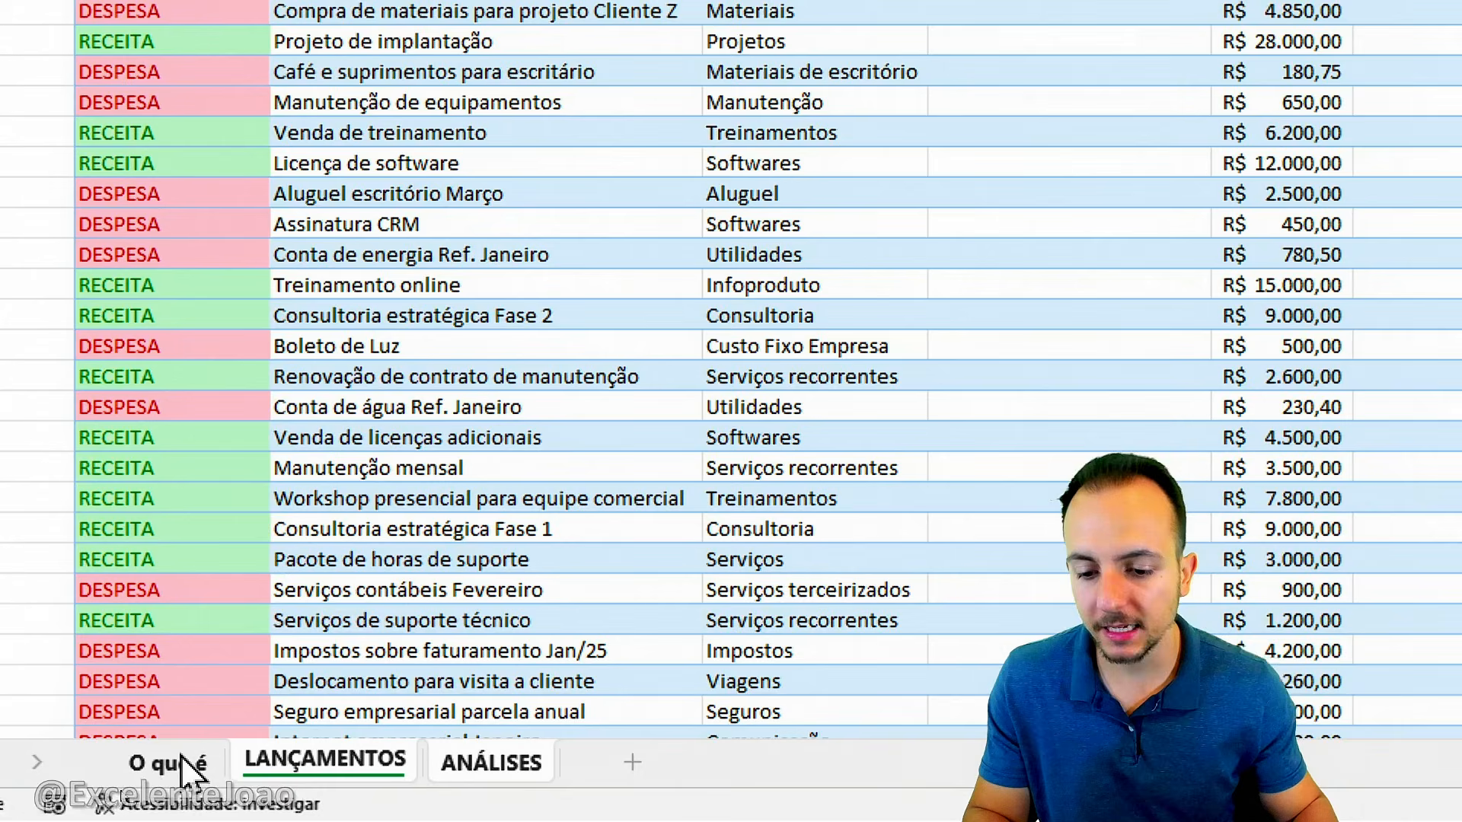
{"action": "left_click", "coordinate": [487, 764]}
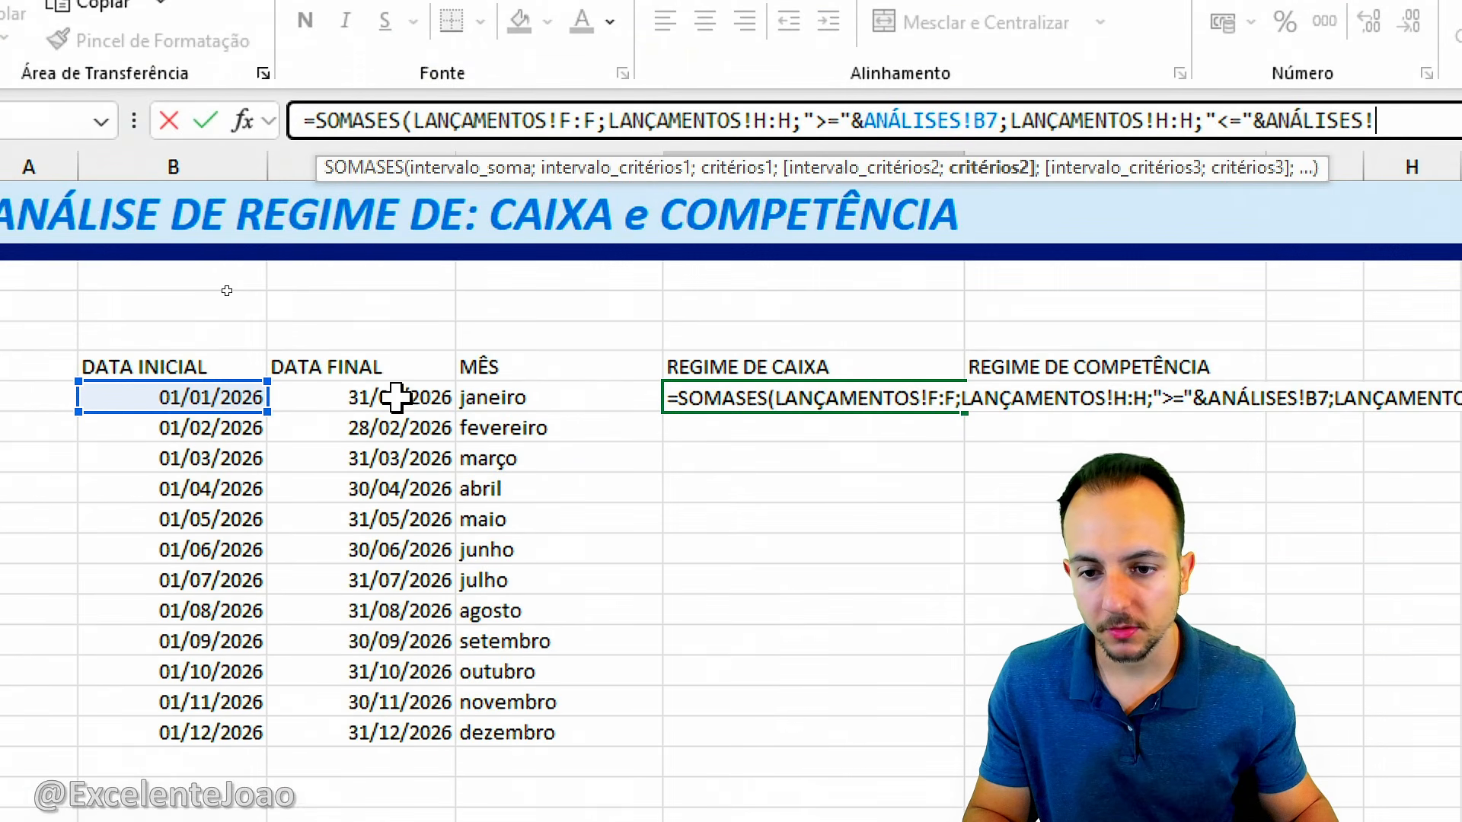
{"action": "left_click", "coordinate": [392, 399]}
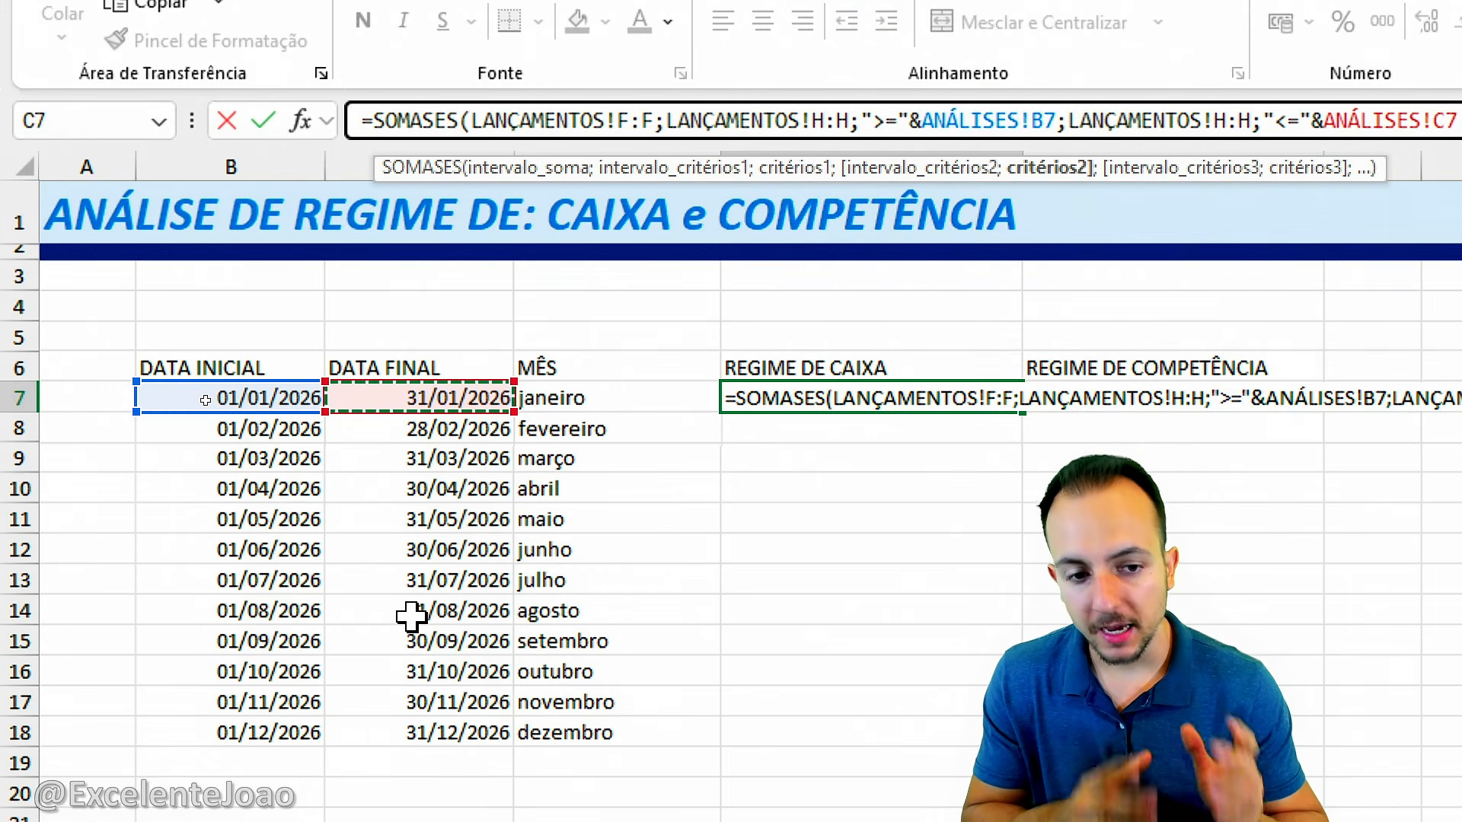
{"action": "key", "text": "Return"}
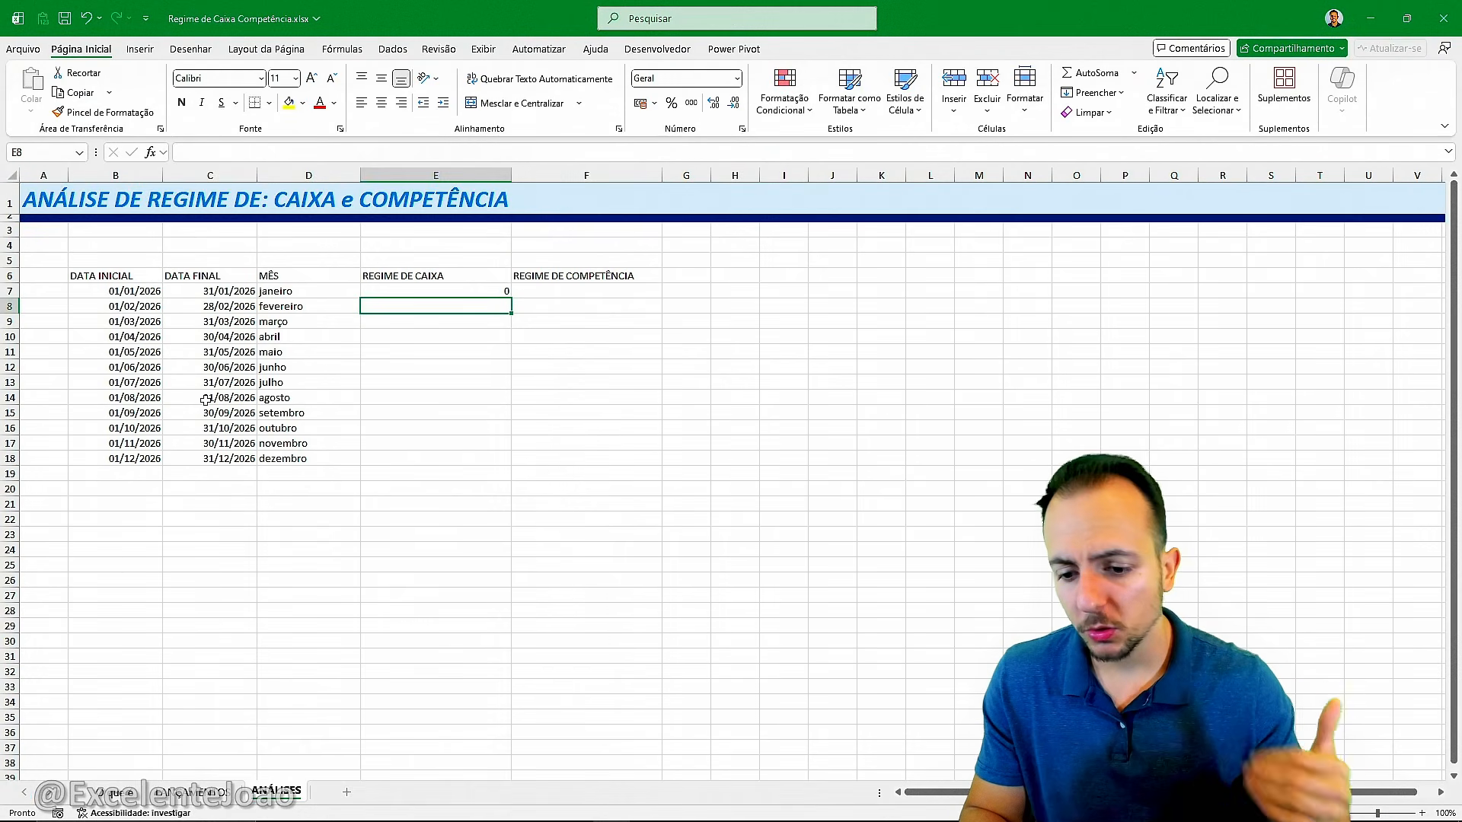
Step: Examine the accrual and payment/receipt dates on the LANÇAMENTOS sheet for 2026 entries, and return to the ANÁLISES sheet
{"action": "left_click", "coordinate": [200, 791]}
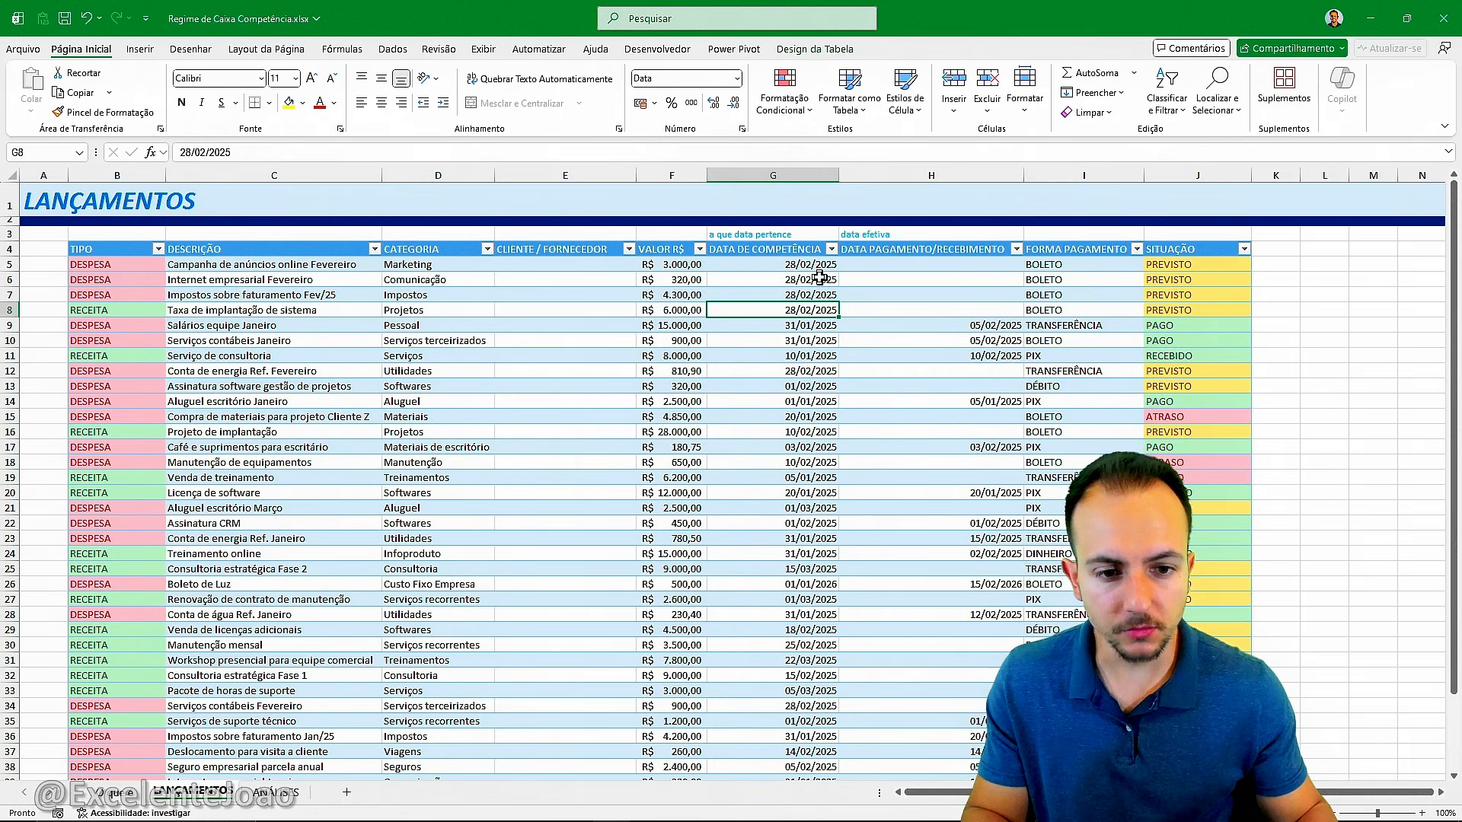
{"action": "scroll", "coordinate": [876, 285], "scroll_direction": "down", "scroll_amount": 9}
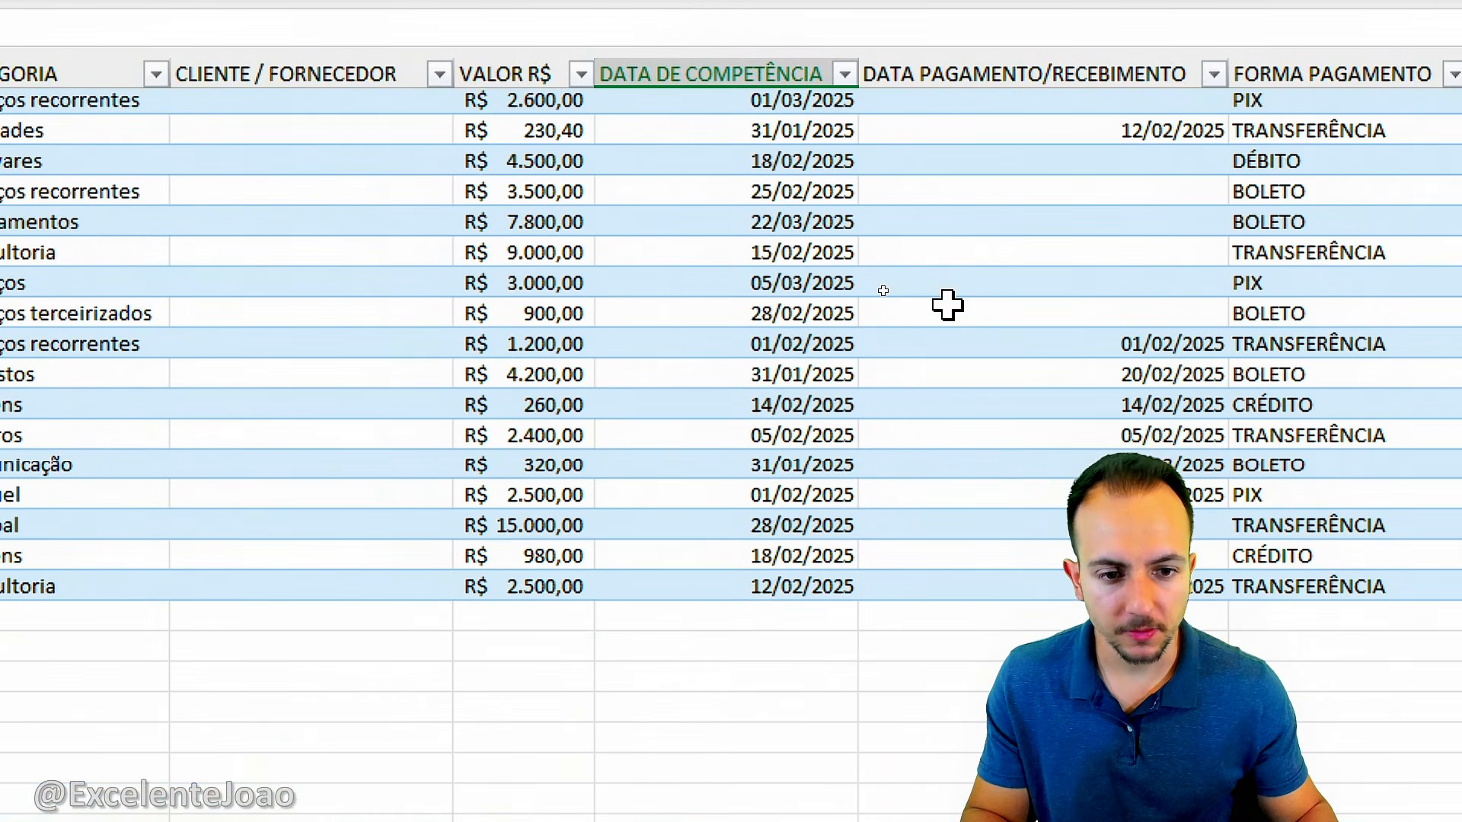
{"action": "scroll", "coordinate": [921, 412], "scroll_direction": "up", "scroll_amount": 3}
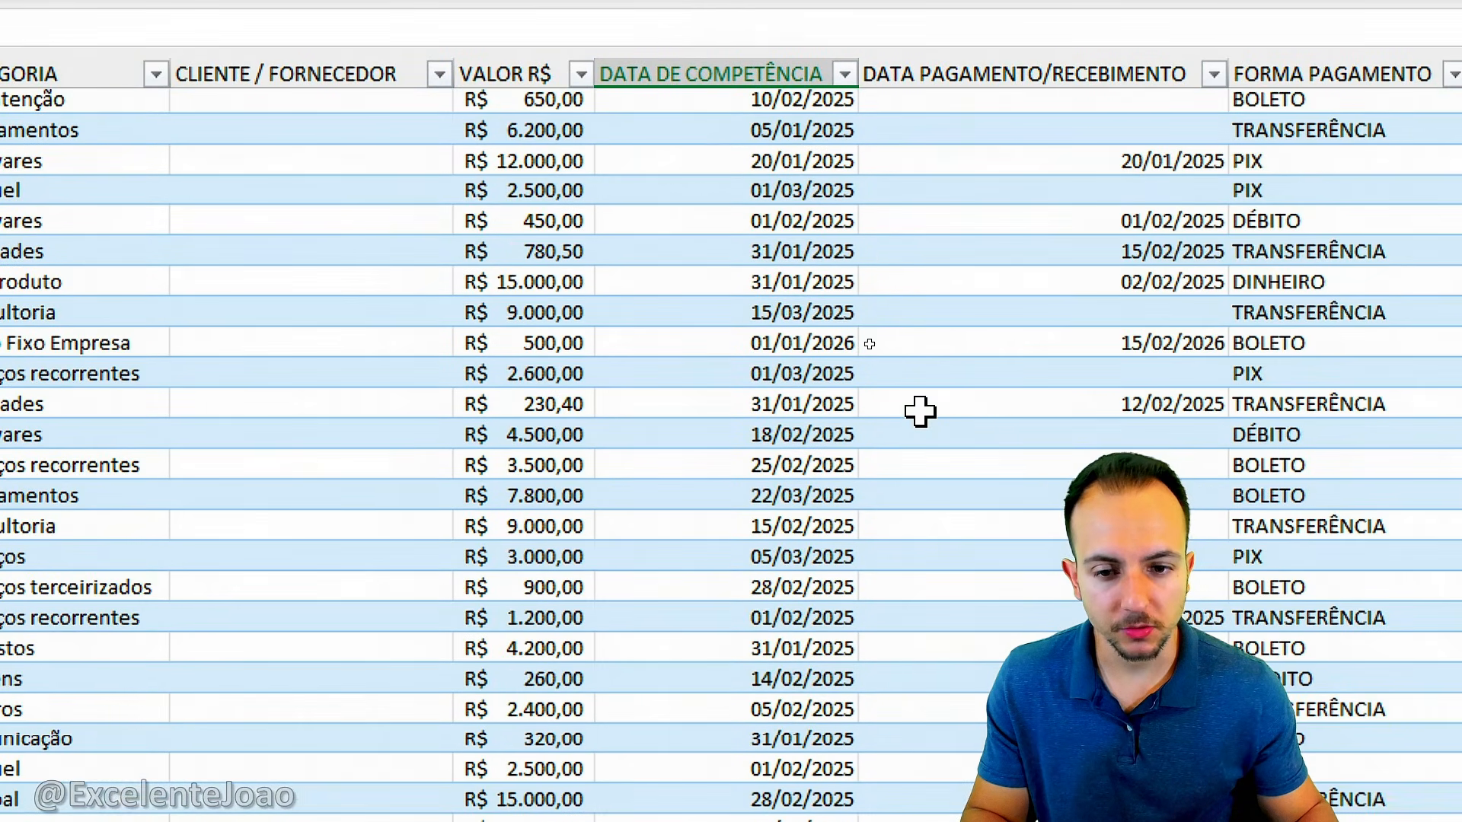
{"action": "scroll", "coordinate": [921, 412], "scroll_direction": "right", "scroll_amount": 2}
{"action": "scroll", "coordinate": [921, 412], "scroll_direction": "down", "scroll_amount": 1}
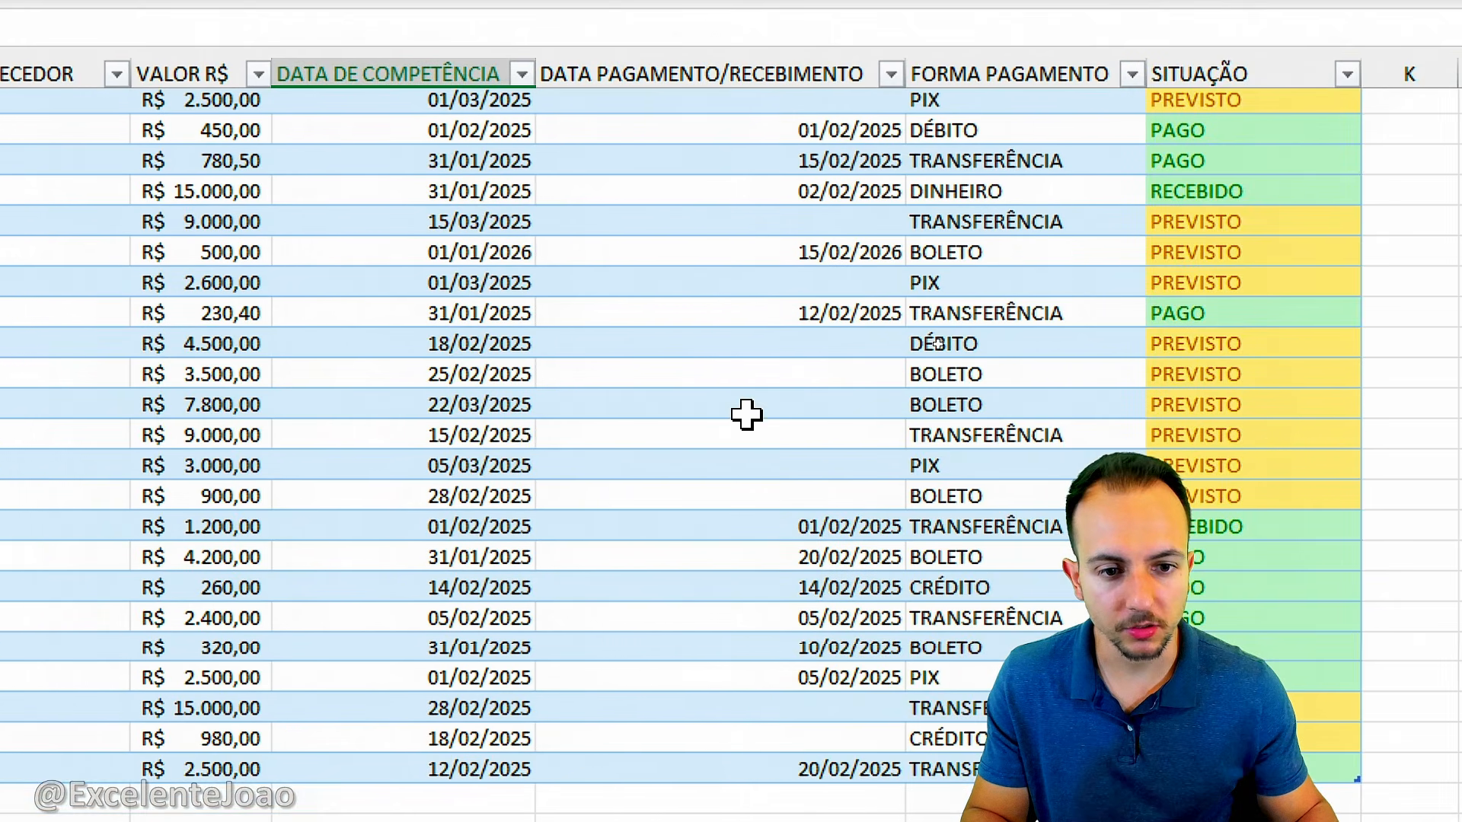
{"action": "scroll", "coordinate": [701, 412], "scroll_direction": "up", "scroll_amount": 1}
{"action": "mouse_move", "coordinate": [880, 306]}
{"action": "left_mouse_down"}
{"action": "mouse_move", "coordinate": [777, 320]}
{"action": "mouse_move", "coordinate": [870, 385]}
{"action": "mouse_move", "coordinate": [823, 307]}
{"action": "left_mouse_up"}
{"action": "key", "text": "Escape"}
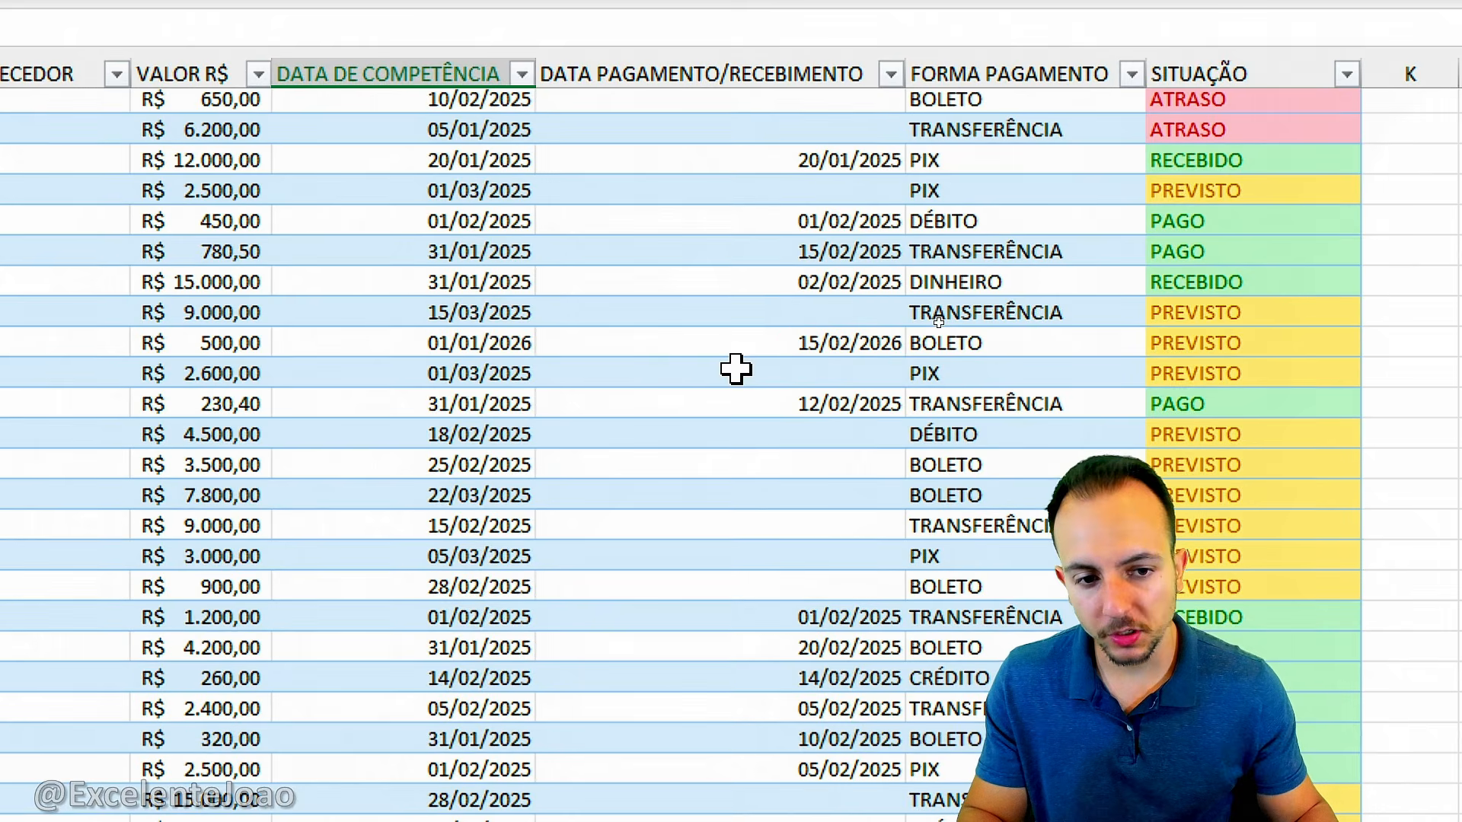
{"action": "scroll", "coordinate": [780, 364], "scroll_direction": "up", "scroll_amount": 6}
{"action": "left_click", "coordinate": [276, 792]}
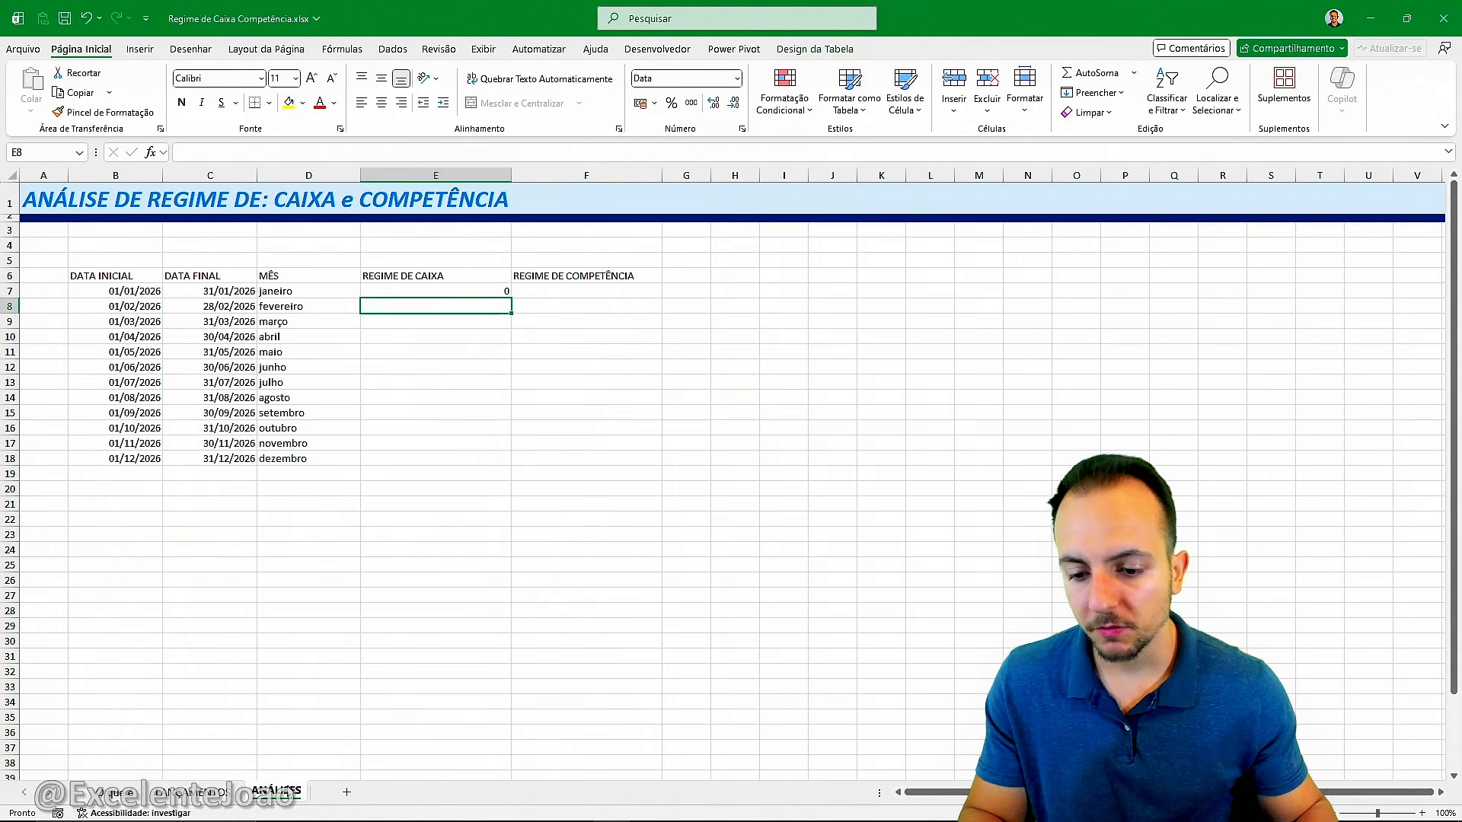
Step: Fill the E7 SOMASES formula down the REGIME DE CAIXA column to the dezembro row, E18
{"action": "key", "text": "ctrl+2"}
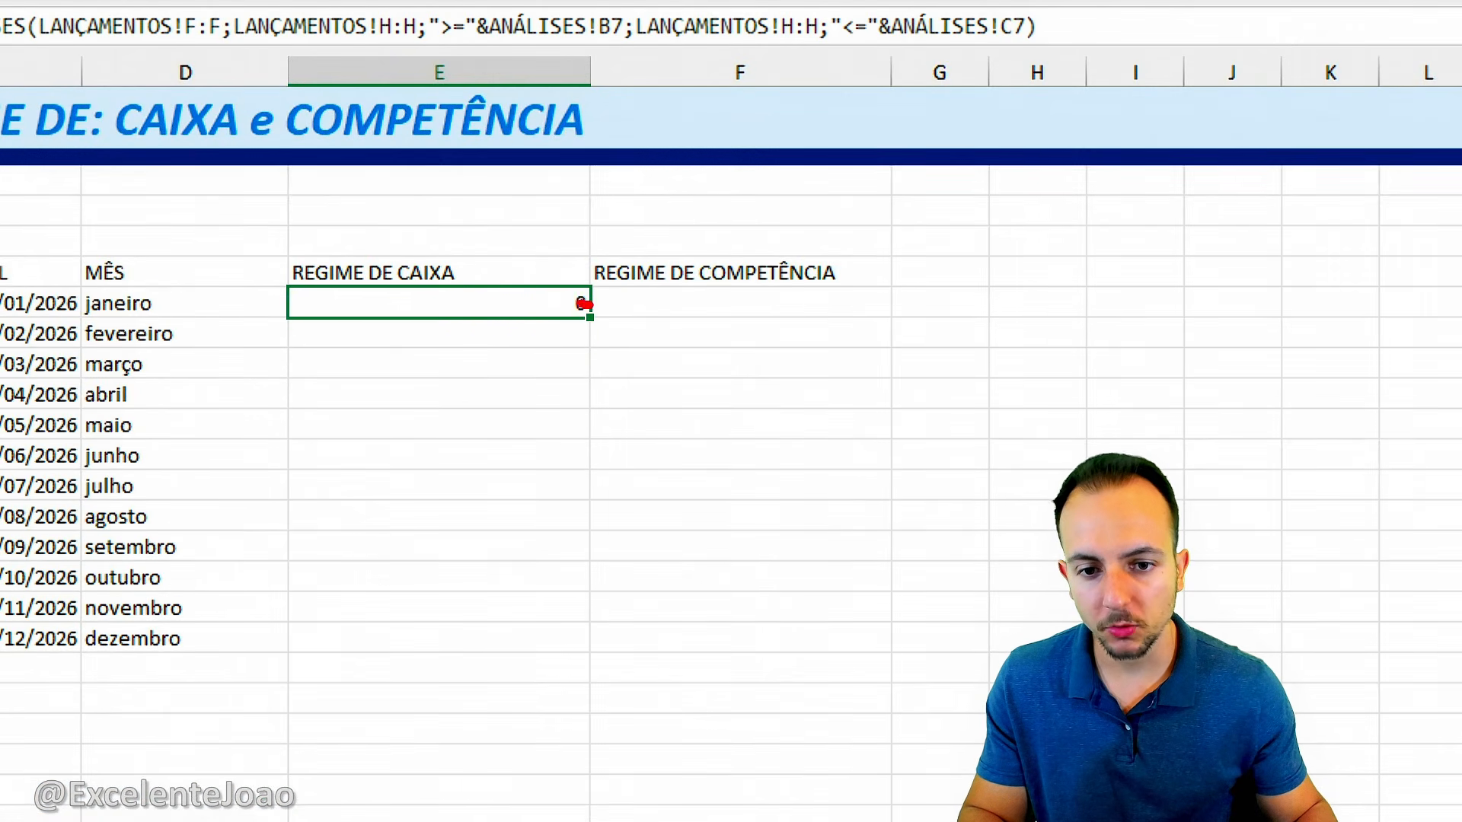
{"action": "left_click_drag", "start_coordinate": [583, 306], "coordinate": [606, 301]}
{"action": "left_click_drag", "start_coordinate": [592, 367], "coordinate": [597, 437]}
{"action": "key", "text": "Escape"}
{"action": "left_click_drag", "start_coordinate": [592, 304], "coordinate": [578, 649]}
{"action": "left_click", "coordinate": [516, 670]}
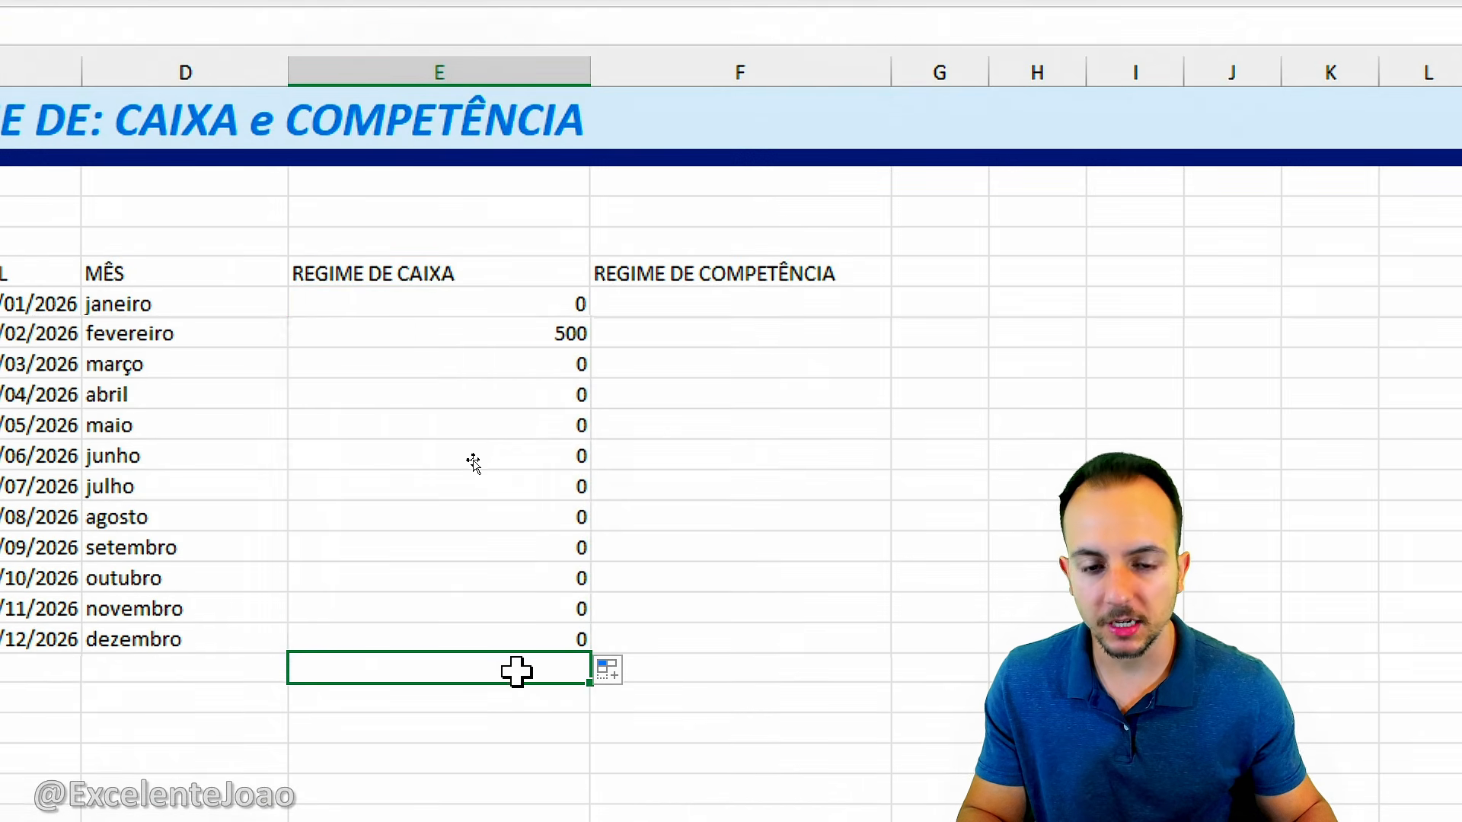
{"action": "left_click", "coordinate": [489, 335]}
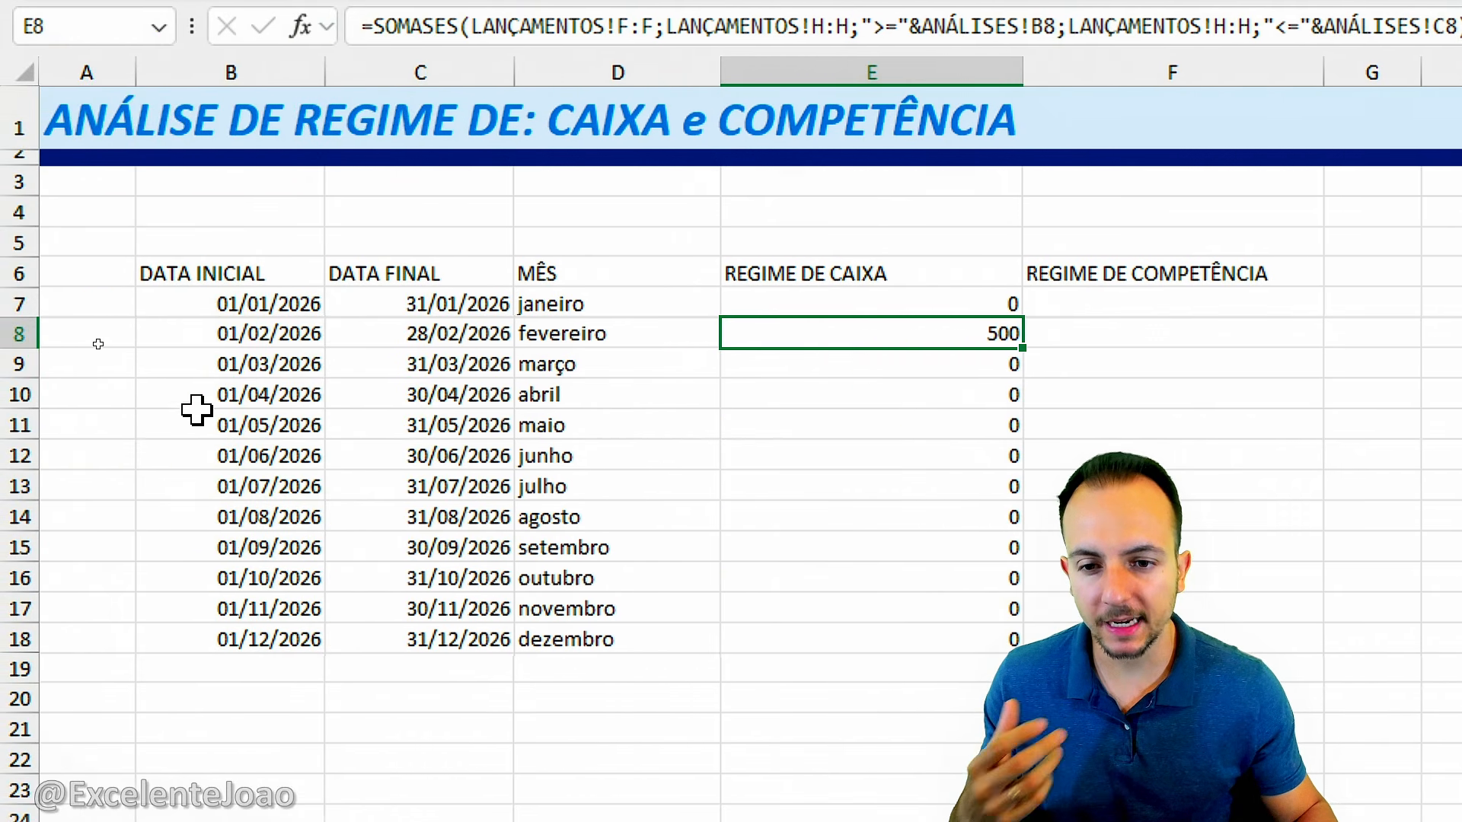
Step: Set the first DATA INICIAL in B7 to 01/01/2025
{"action": "left_click", "coordinate": [315, 302]}
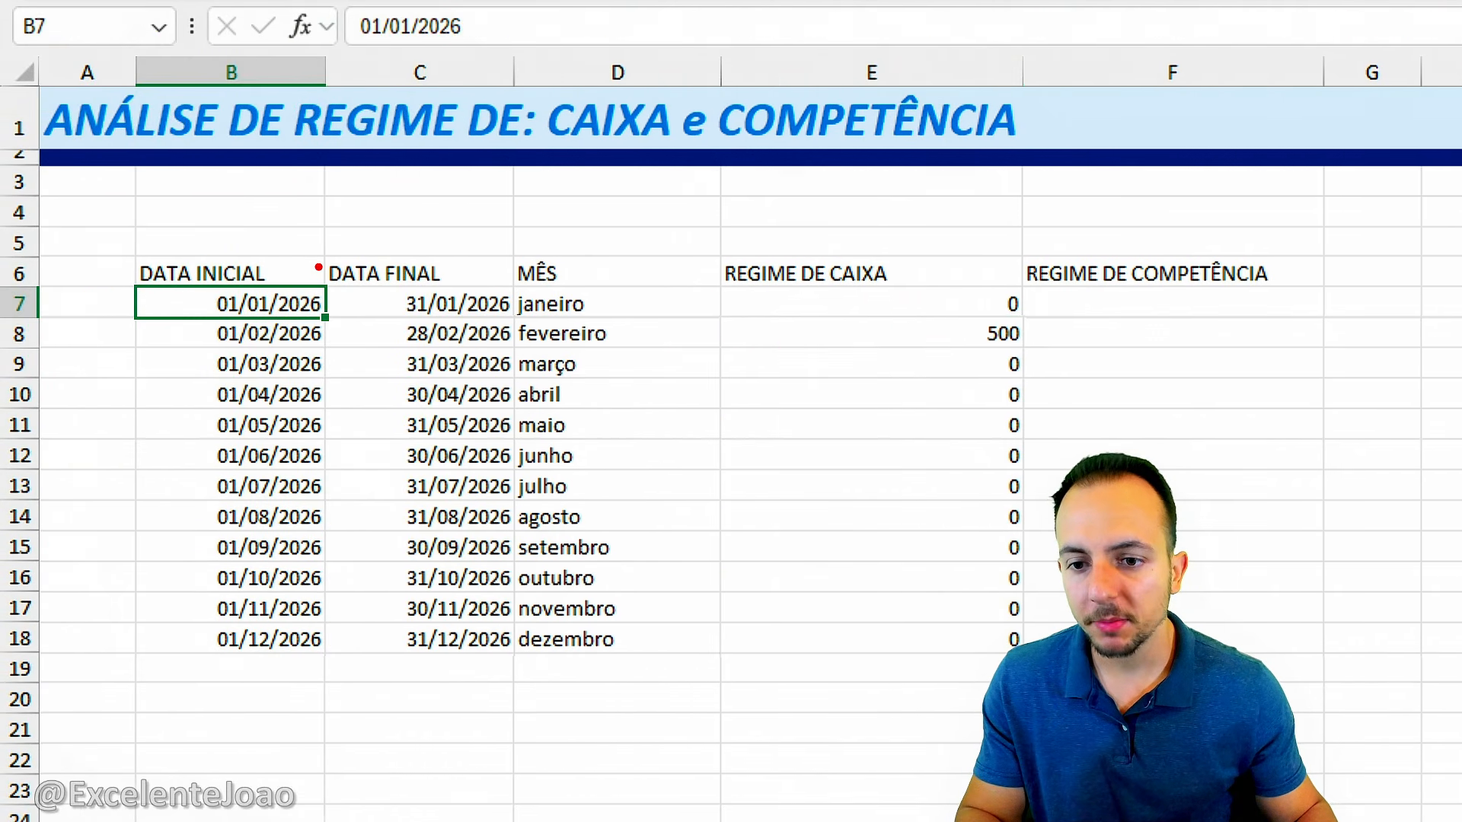
{"action": "key", "text": "F2"}
{"action": "key", "text": "BackSpace"}
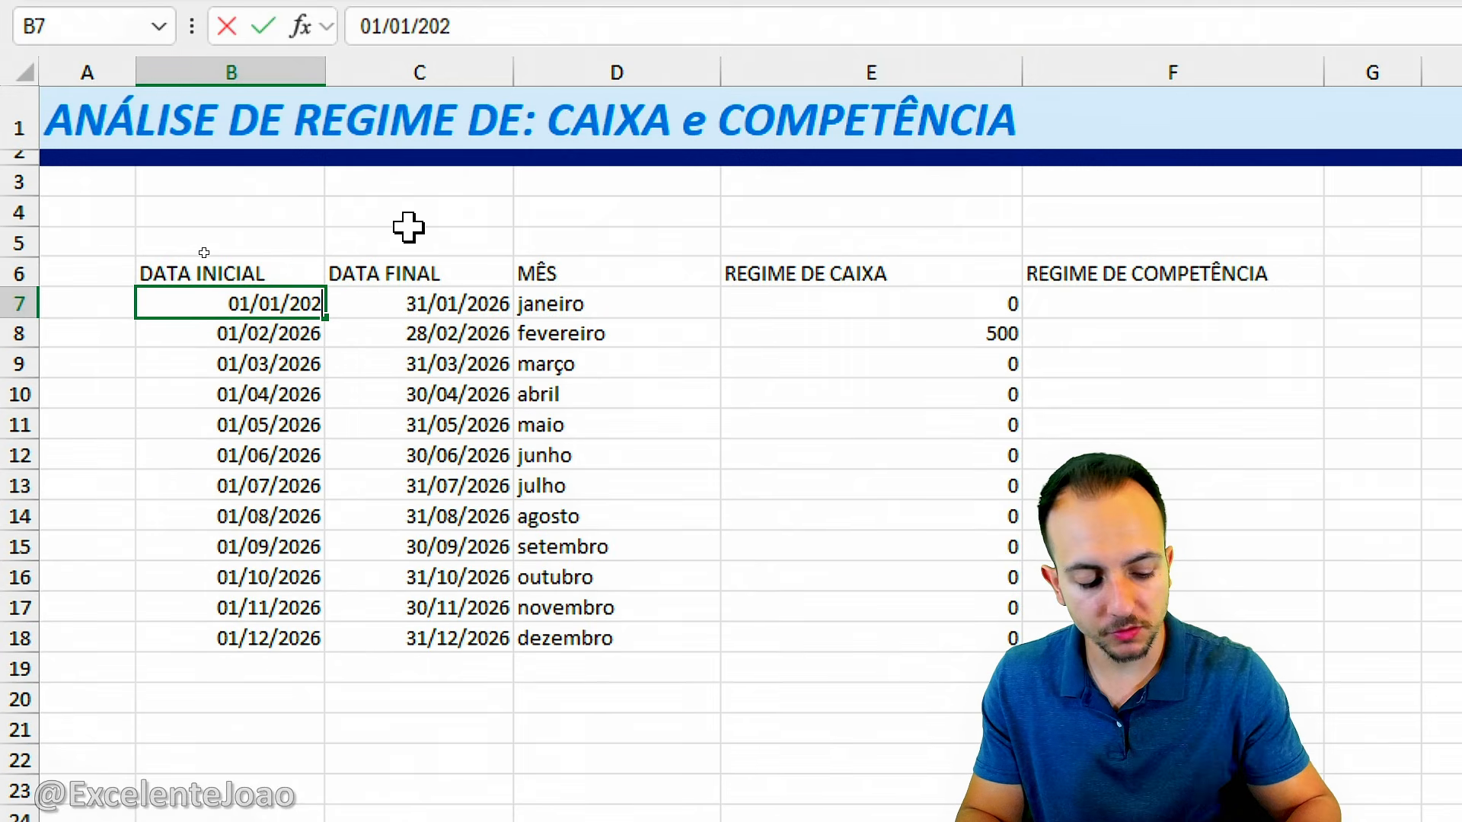
{"action": "type", "text": "5"}
{"action": "key", "text": "ctrl+Return"}
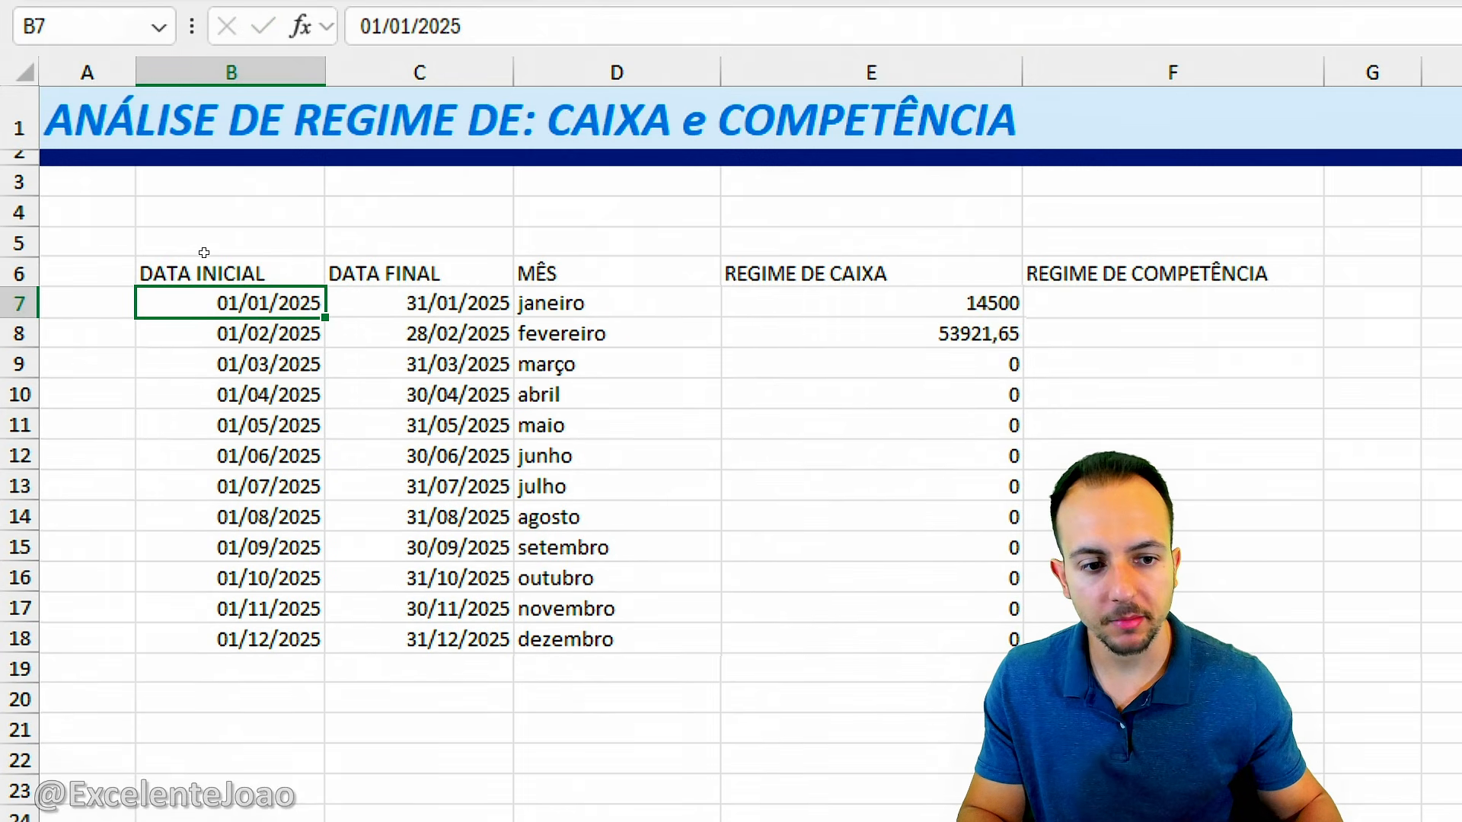
{"action": "mouse_move", "coordinate": [983, 280]}
{"action": "left_mouse_down"}
{"action": "mouse_move", "coordinate": [889, 358]}
{"action": "mouse_move", "coordinate": [969, 282]}
{"action": "left_mouse_up"}
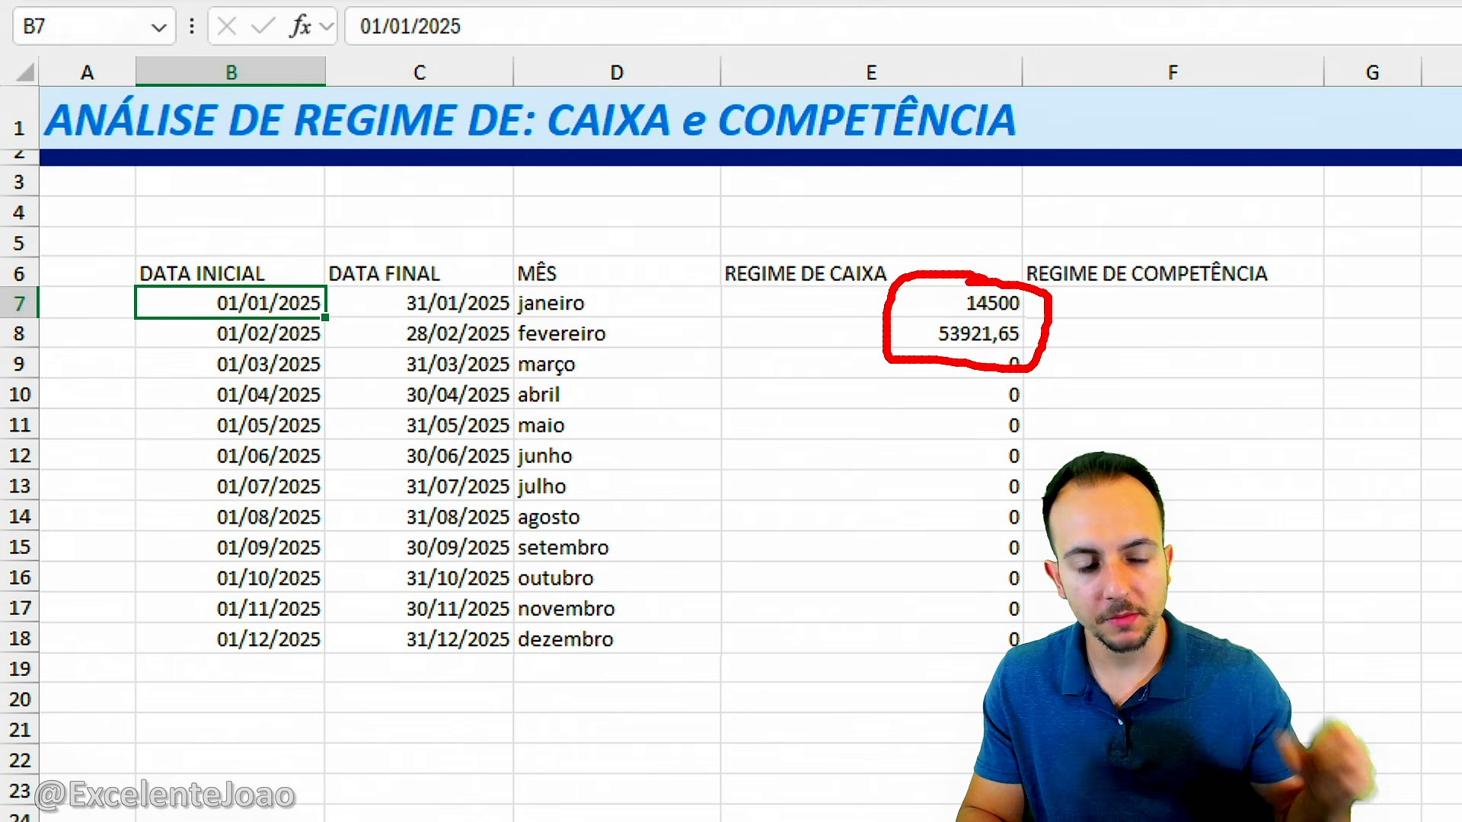
{"action": "key", "text": "Escape"}
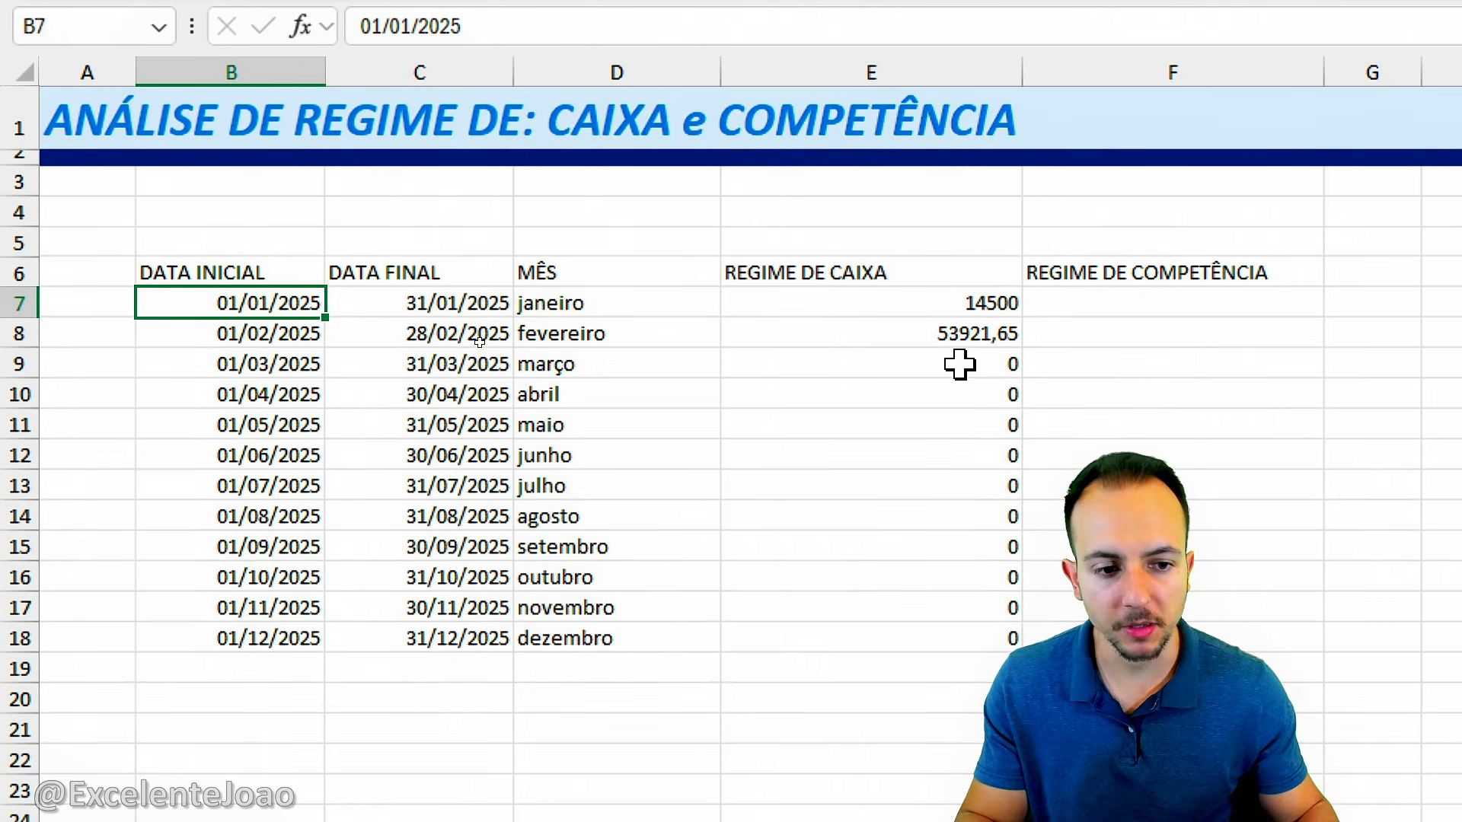
Step: Inspect the agosto SOMASES formula in E14 and the date cells it refers to, and leave it unedited
{"action": "left_click", "coordinate": [951, 395]}
{"action": "left_click", "coordinate": [950, 454]}
{"action": "double_click", "coordinate": [902, 524]}
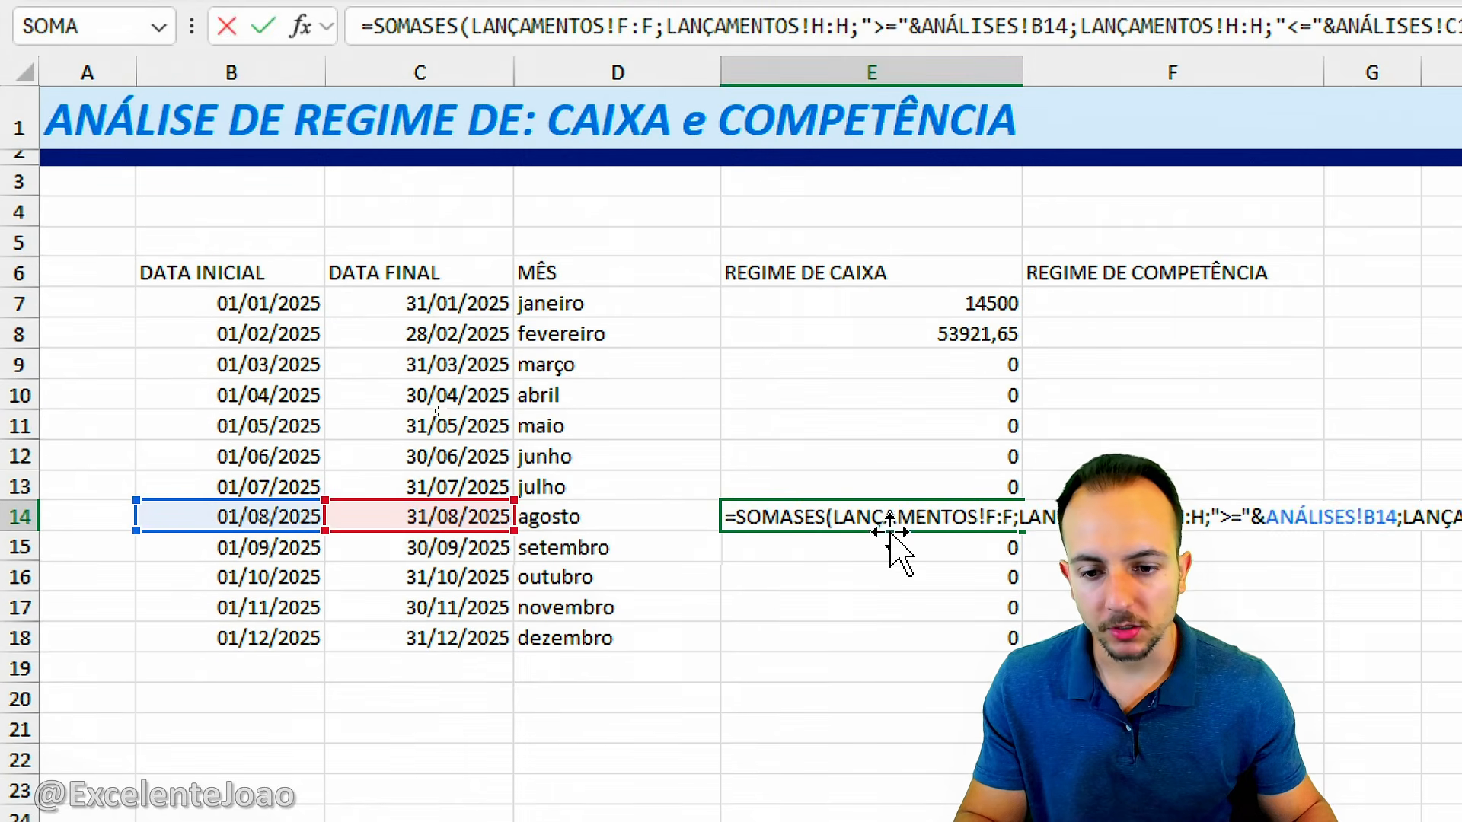
{"action": "scroll", "coordinate": [831, 699], "scroll_direction": "down", "scroll_amount": 1}
{"action": "mouse_move", "coordinate": [761, 440]}
{"action": "left_mouse_down"}
{"action": "mouse_move", "coordinate": [567, 476]}
{"action": "mouse_move", "coordinate": [518, 434]}
{"action": "mouse_move", "coordinate": [569, 437]}
{"action": "left_mouse_up"}
{"action": "mouse_move", "coordinate": [280, 370]}
{"action": "left_mouse_down"}
{"action": "mouse_move", "coordinate": [238, 432]}
{"action": "mouse_move", "coordinate": [285, 382]}
{"action": "left_mouse_up"}
{"action": "mouse_move", "coordinate": [424, 395]}
{"action": "left_mouse_down"}
{"action": "mouse_move", "coordinate": [425, 455]}
{"action": "mouse_move", "coordinate": [444, 396]}
{"action": "left_mouse_up"}
{"action": "key", "text": "Escape"}
{"action": "key", "text": "Escape"}
Step: Extend the date, month and REGIME DE CAIXA rows down through December 2026 in row 30, clearing the surplus January 2027 row
{"action": "left_click_drag", "start_coordinate": [288, 532], "coordinate": [1023, 716]}
{"action": "scroll", "coordinate": [497, 667], "scroll_direction": "down", "scroll_amount": 1}
{"action": "left_click", "coordinate": [277, 597]}
{"action": "key", "text": "shift+space"}
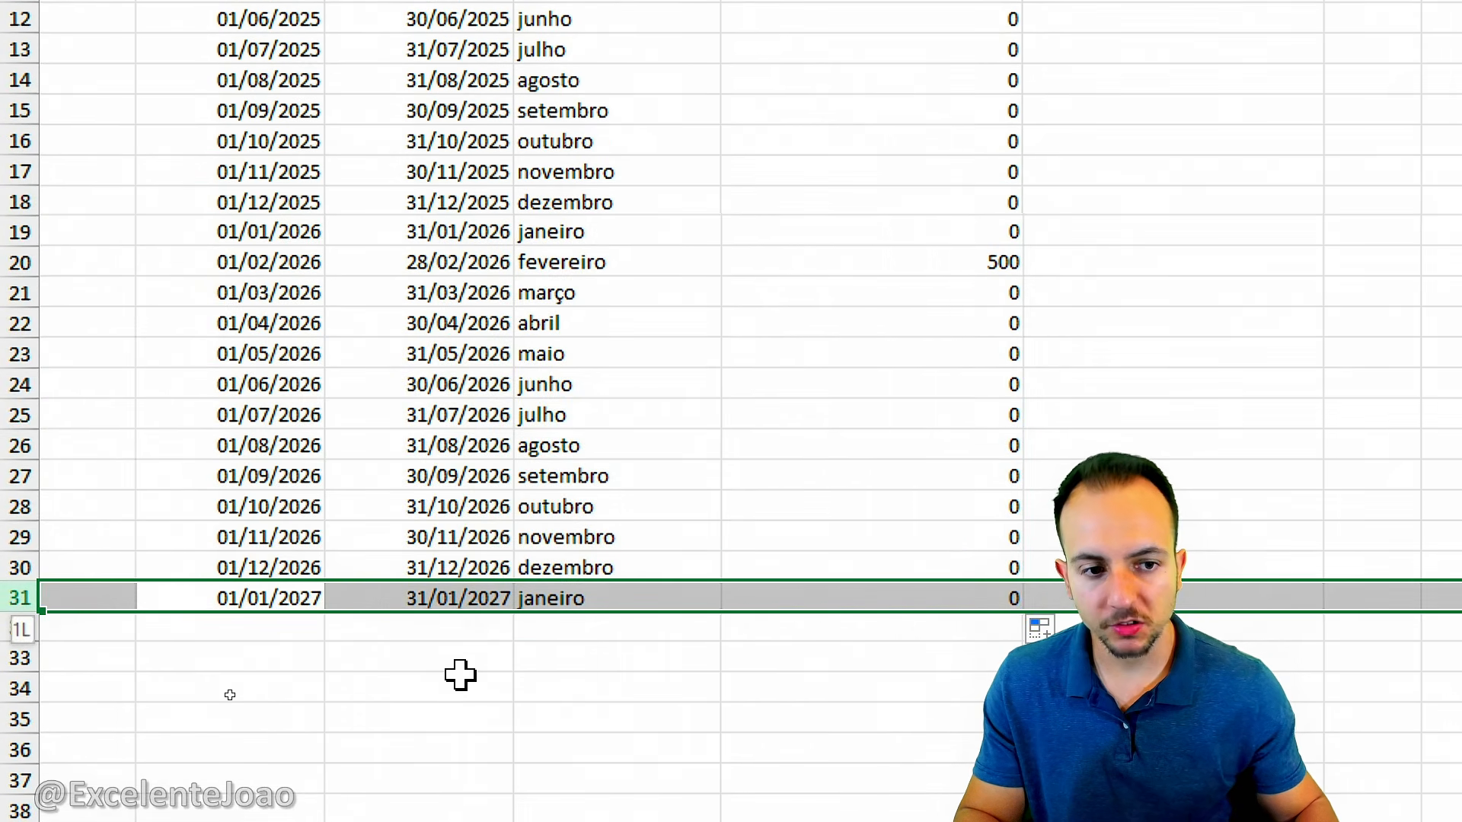
{"action": "key", "text": "Delete"}
{"action": "left_click", "coordinate": [460, 675]}
{"action": "scroll", "coordinate": [701, 101], "scroll_direction": "up", "scroll_amount": 4}
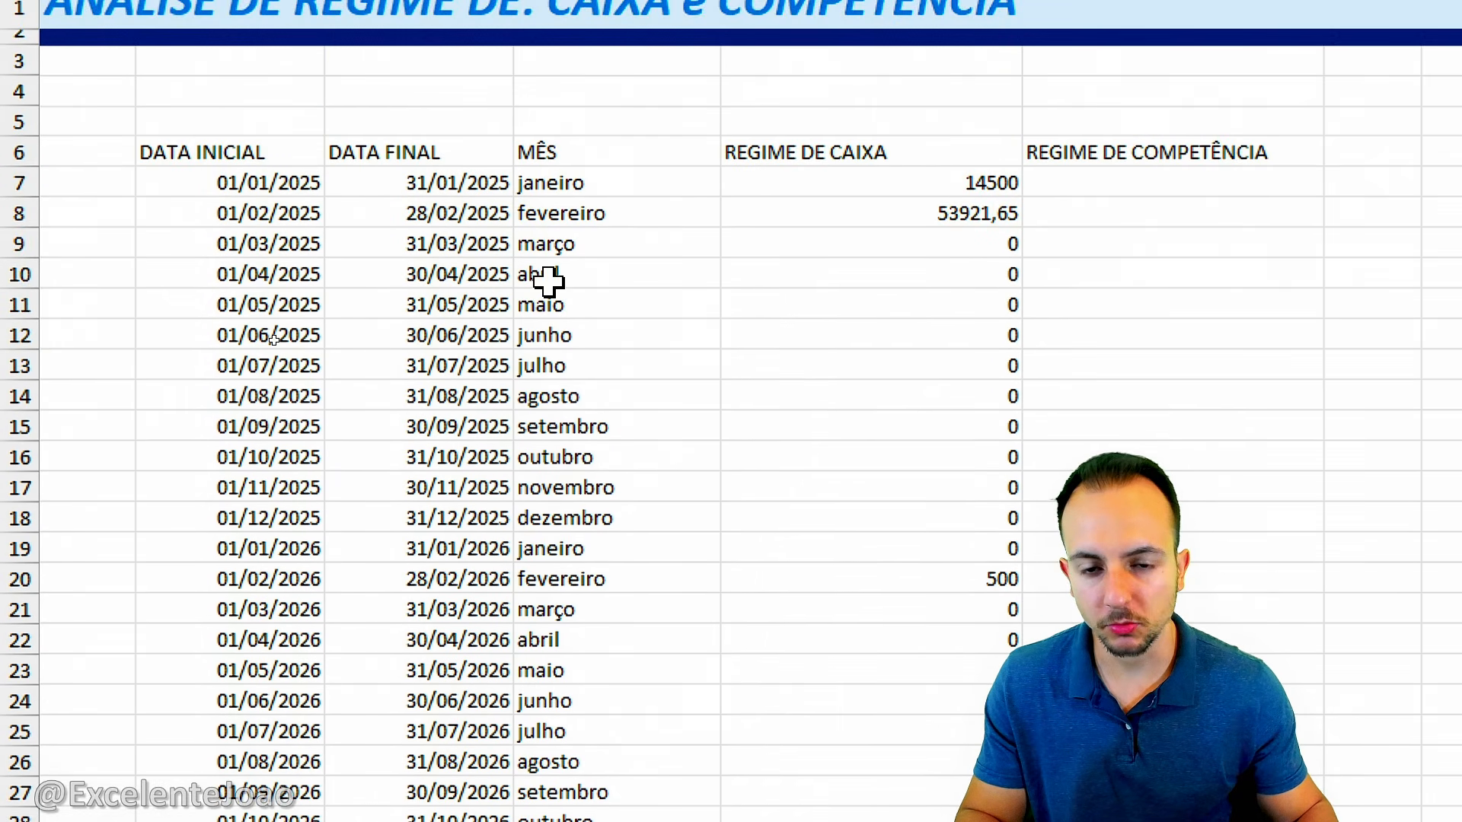
Step: Apply the R$ accounting number format to the REGIME DE CAIXA values in E7:E30 and save the workbook
{"action": "scroll", "coordinate": [929, 724], "scroll_direction": "down", "scroll_amount": 1}
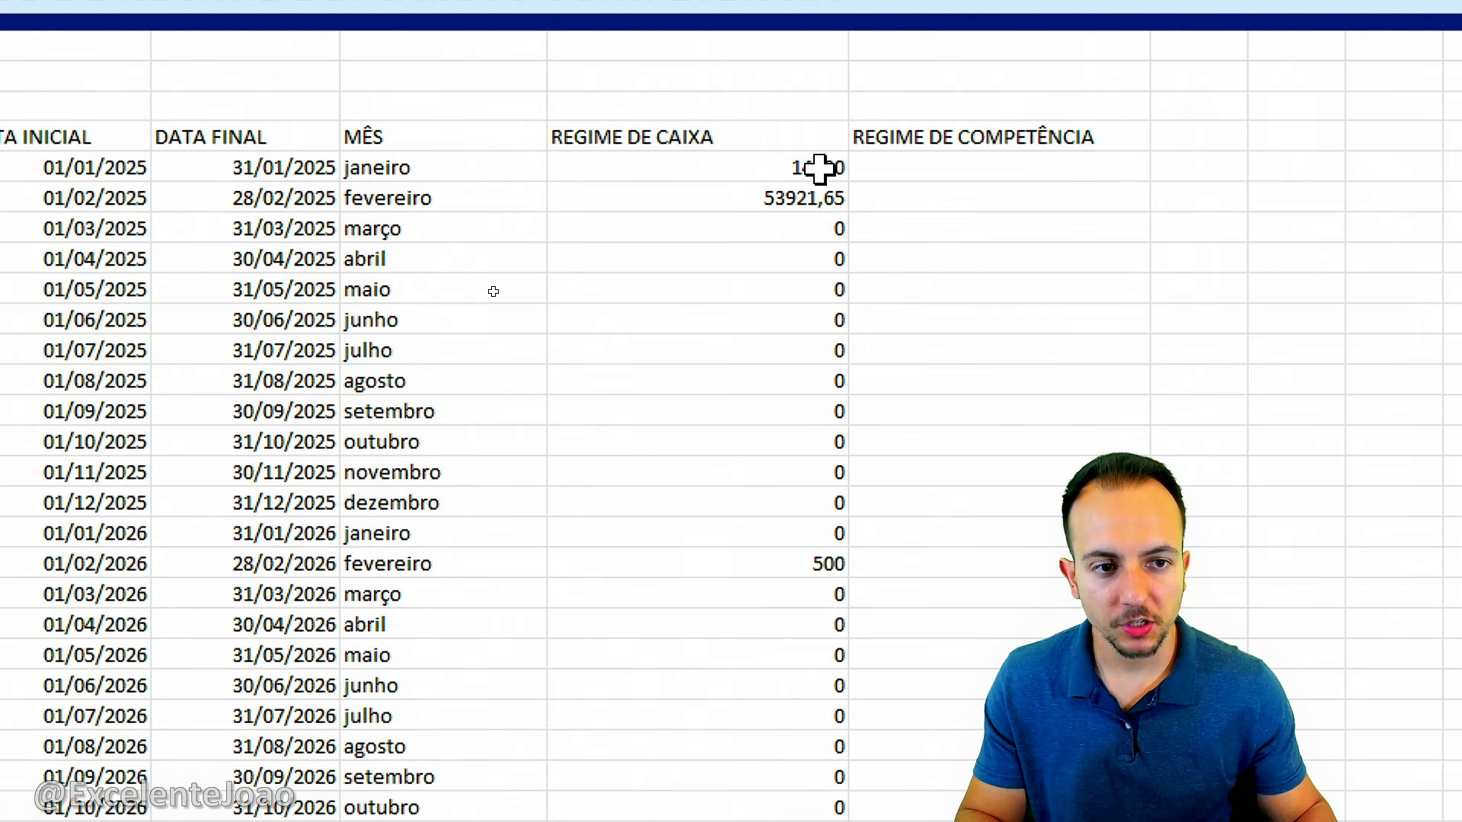
{"action": "left_click_drag", "start_coordinate": [774, 165], "coordinate": [701, 715]}
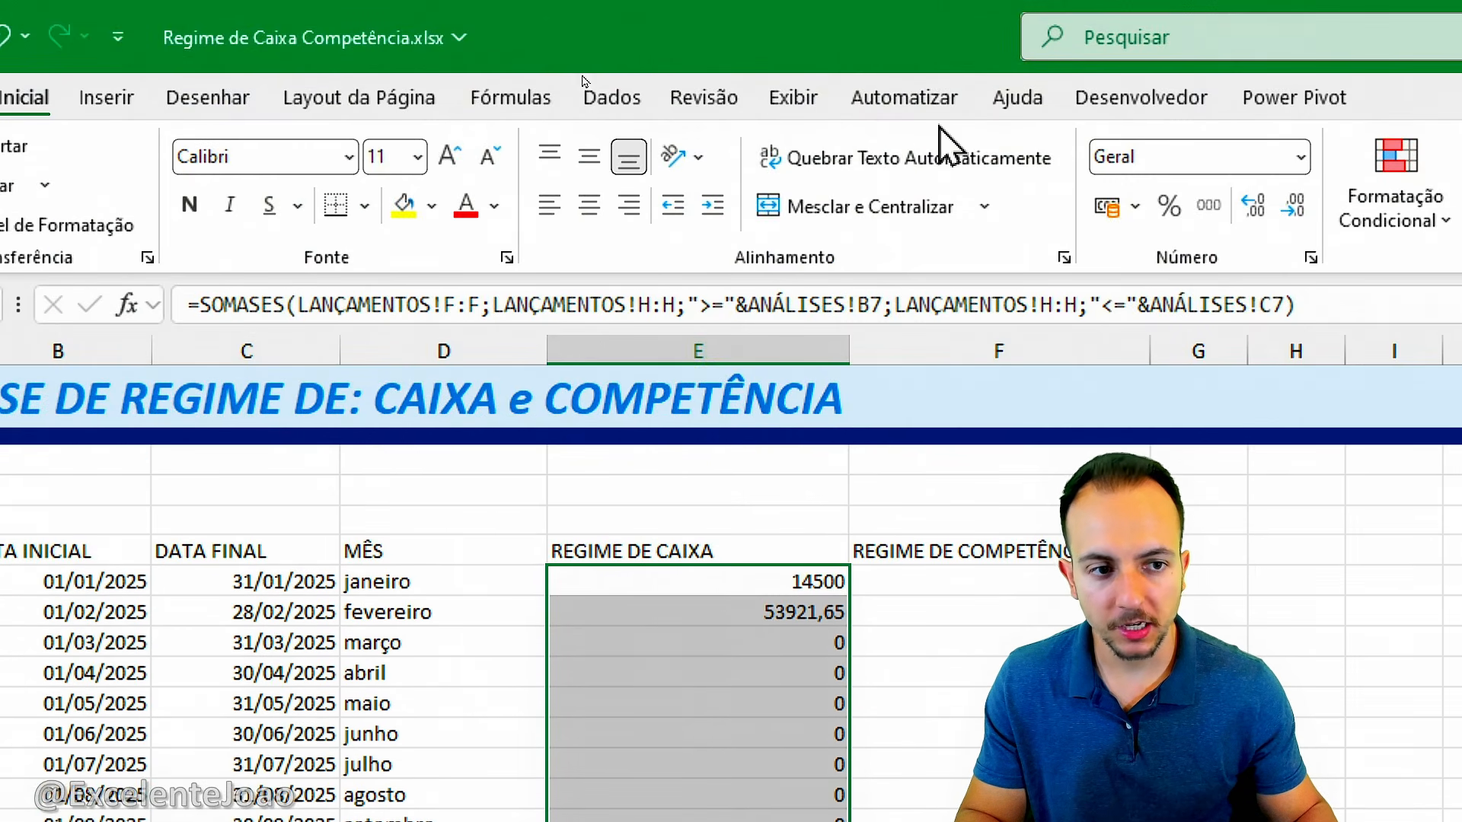
{"action": "left_click", "coordinate": [1099, 209]}
{"action": "left_click", "coordinate": [638, 554]}
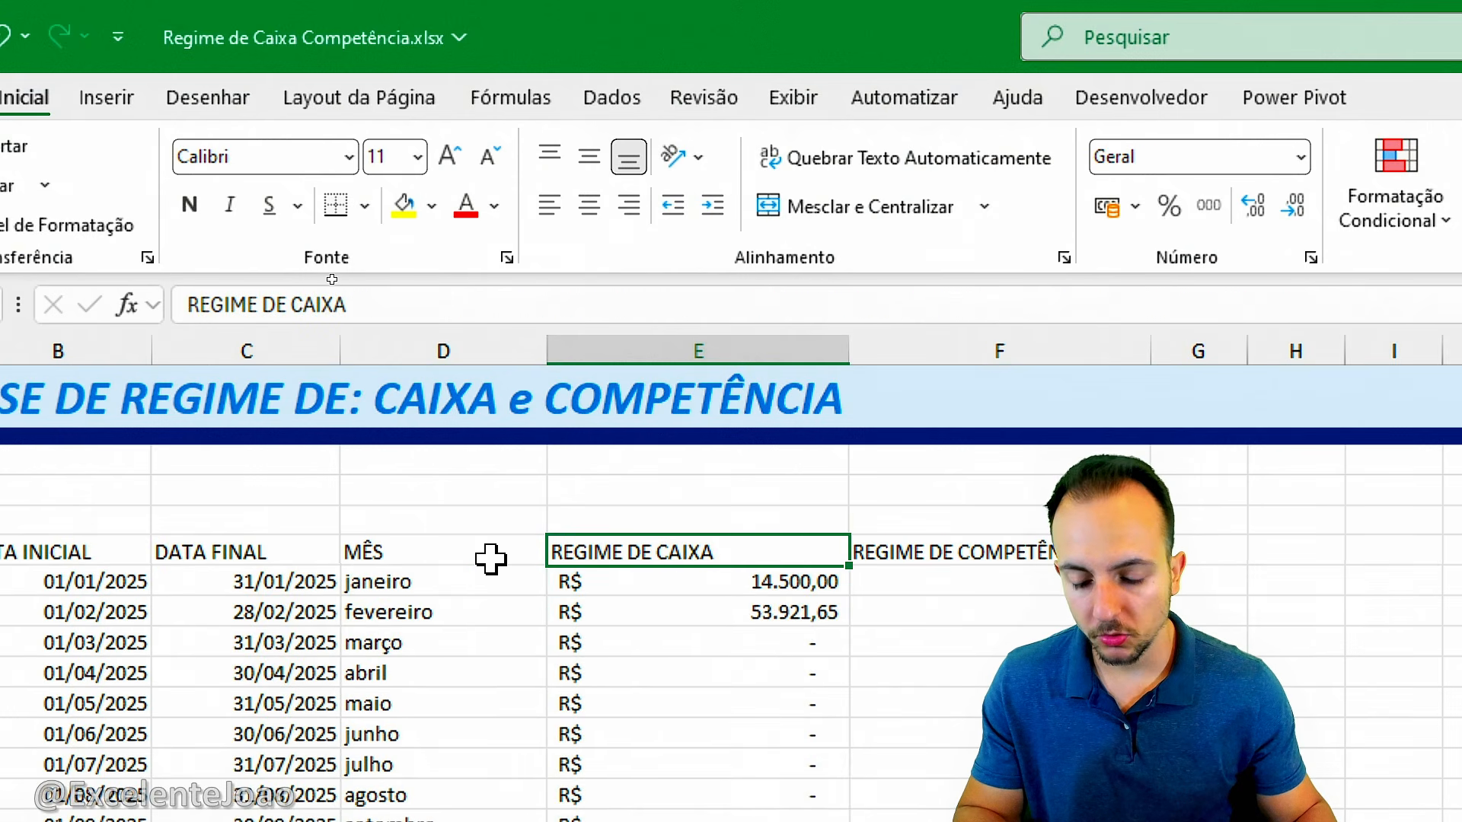
{"action": "key", "text": "ctrl+s"}
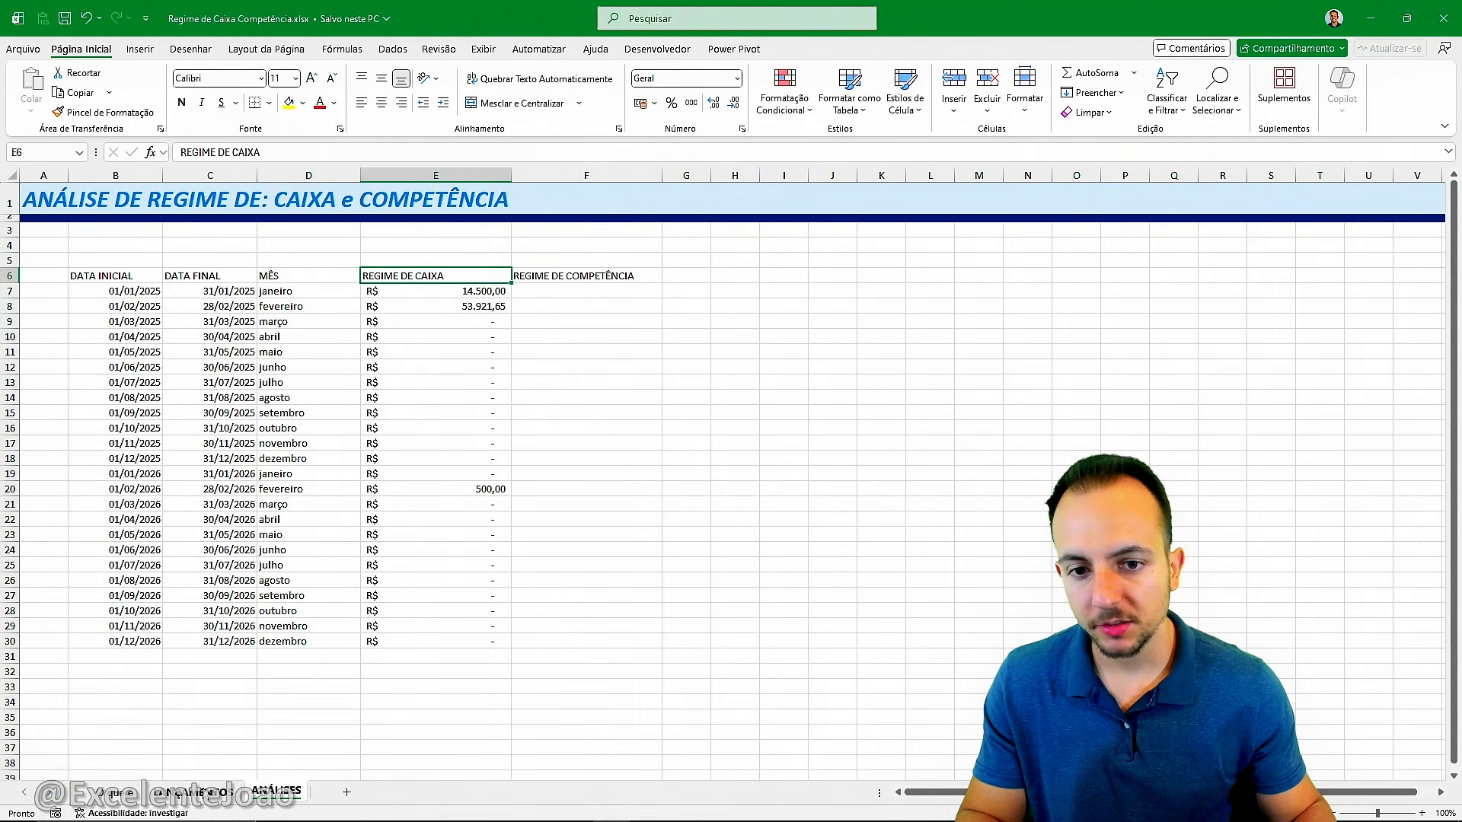
Step: Examine the TIPO and VALOR R$ columns on the LANÇAMENTOS sheet, and return to the ANÁLISES sheet
{"action": "key", "text": "ctrl+Page_Up"}
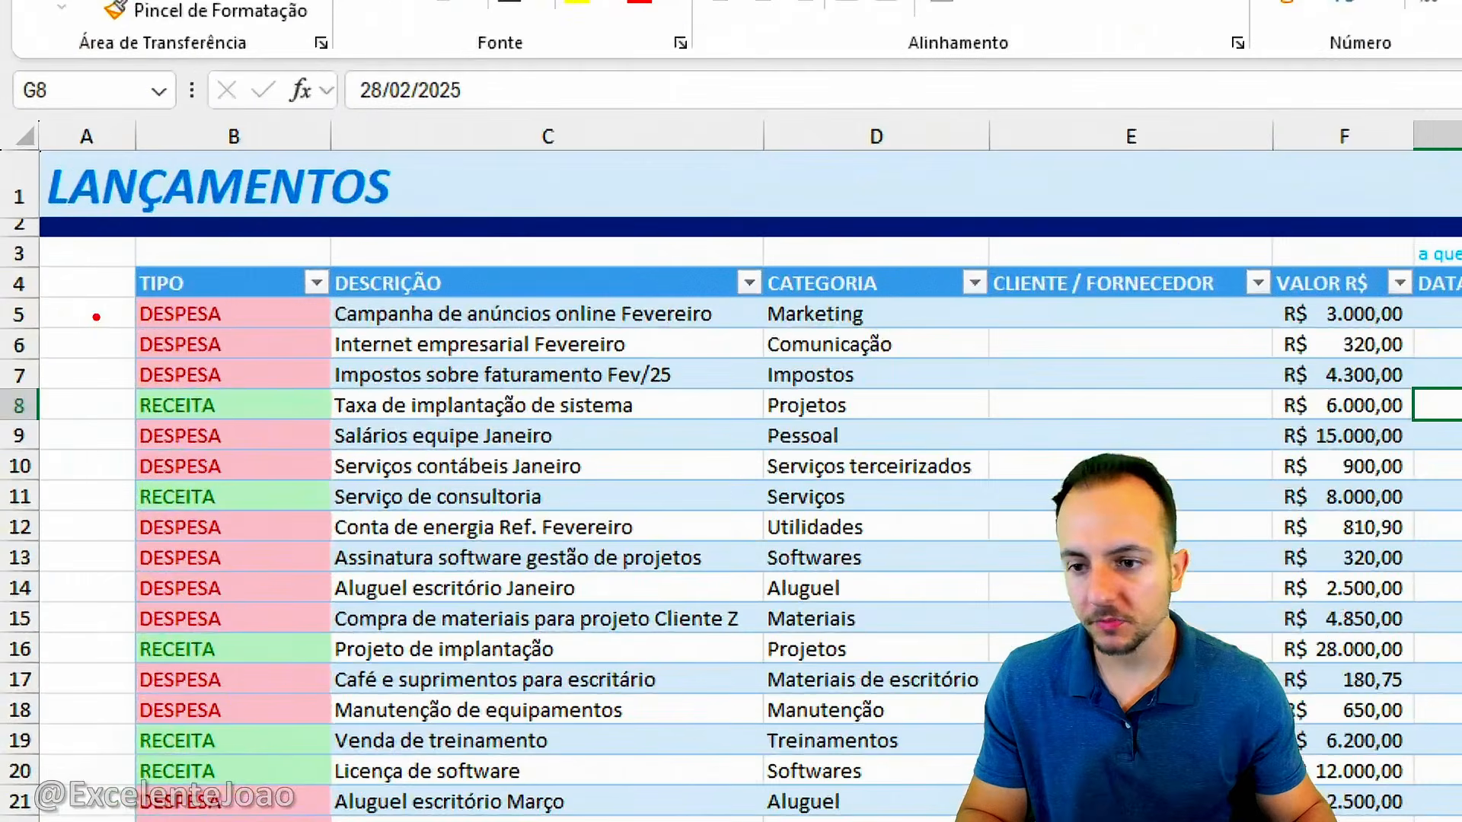
{"action": "mouse_move", "coordinate": [70, 253]}
{"action": "left_mouse_down"}
{"action": "mouse_move", "coordinate": [50, 251]}
{"action": "mouse_move", "coordinate": [64, 303]}
{"action": "left_mouse_up"}
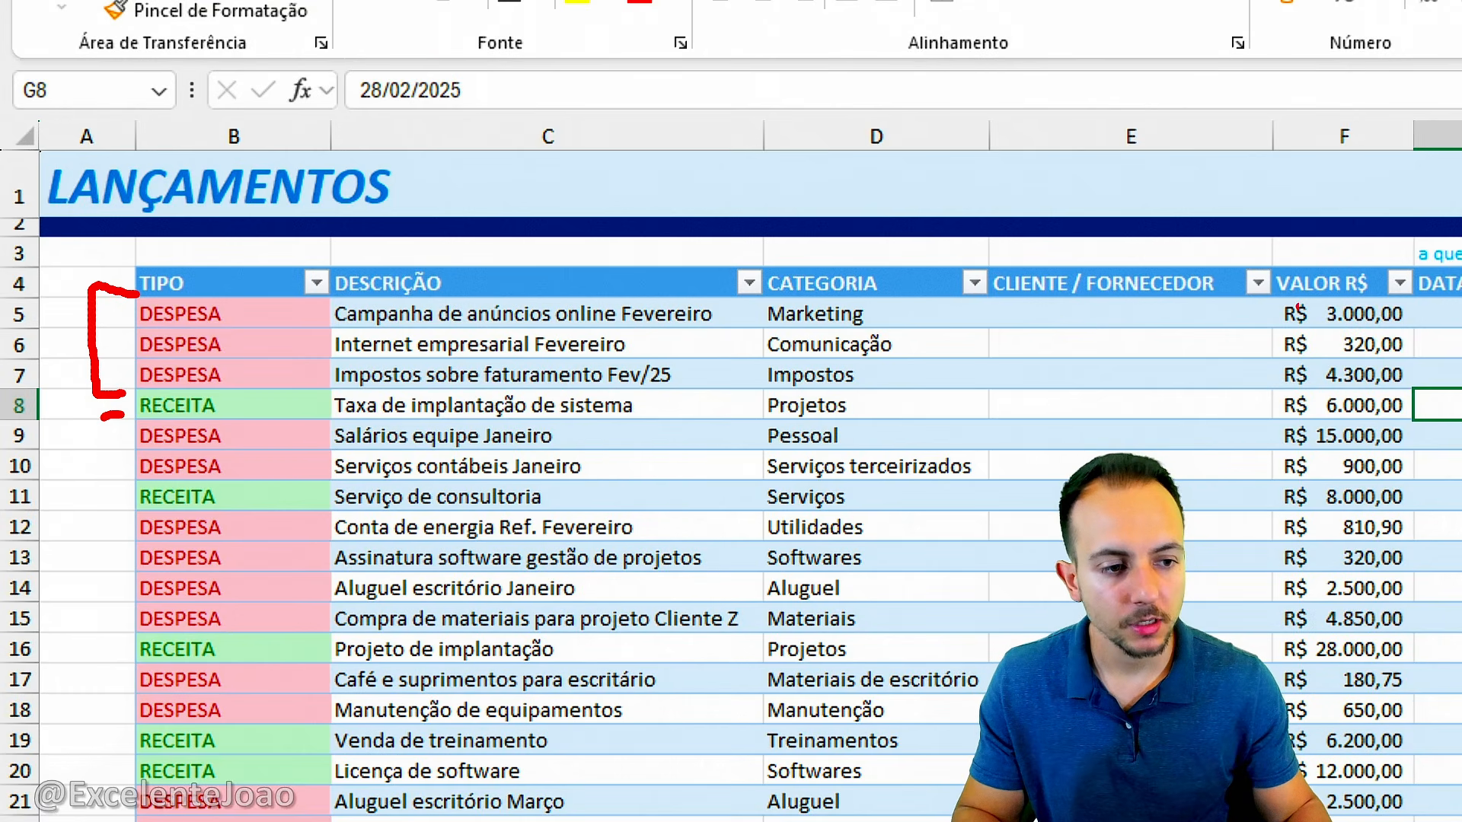
{"action": "mouse_move", "coordinate": [1298, 305]}
{"action": "left_mouse_down"}
{"action": "mouse_move", "coordinate": [1260, 346]}
{"action": "mouse_move", "coordinate": [1257, 495]}
{"action": "mouse_move", "coordinate": [1345, 476]}
{"action": "left_mouse_up"}
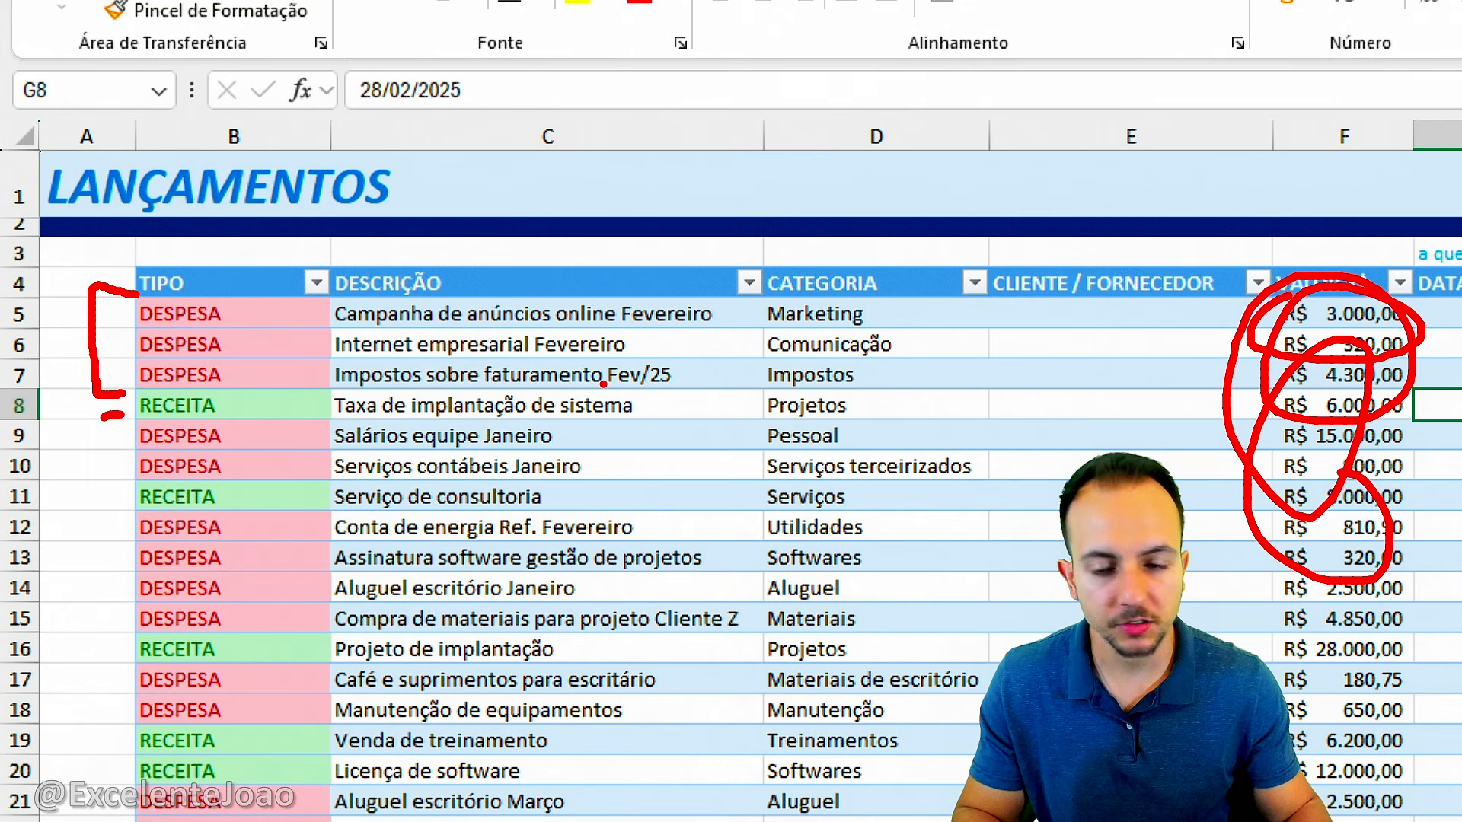
{"action": "left_click_drag", "start_coordinate": [233, 355], "coordinate": [363, 263]}
{"action": "left_click_drag", "start_coordinate": [223, 409], "coordinate": [323, 464]}
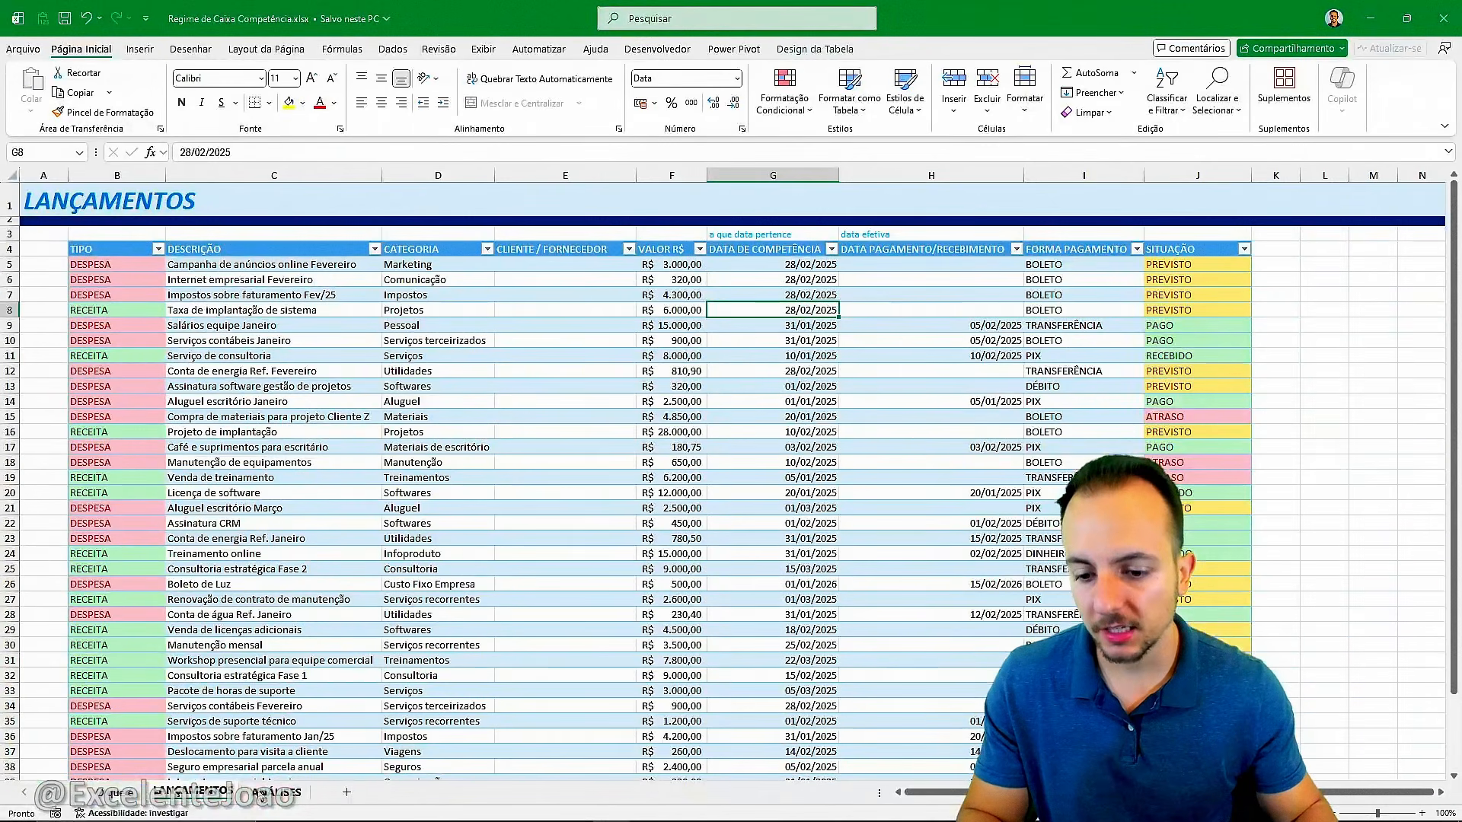
{"action": "left_click", "coordinate": [274, 792]}
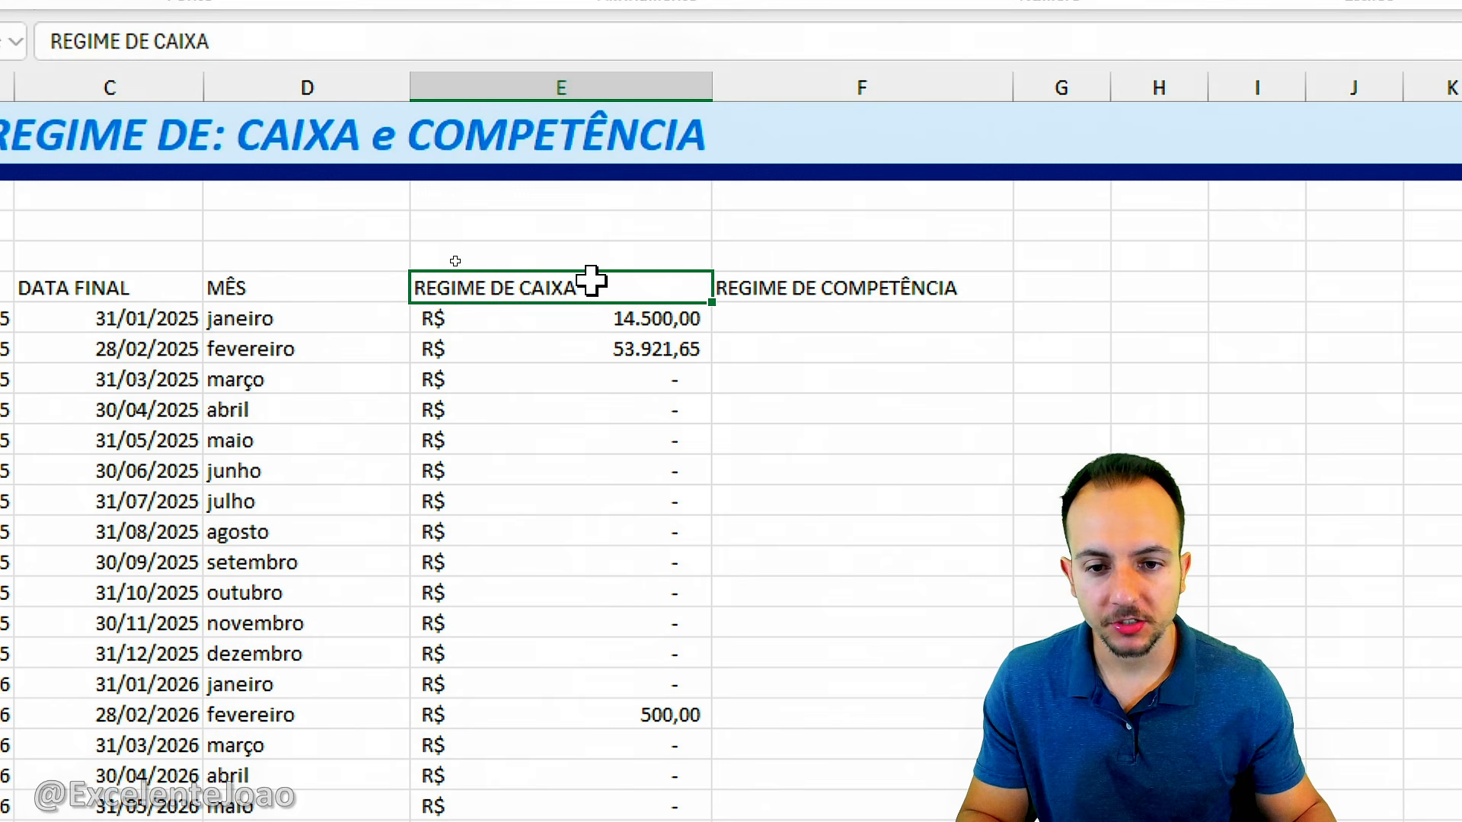
Step: Enter the label RECEITA in E5 and F5, above the REGIME DE CAIXA and REGIME DE COMPETÊNCIA headers
{"action": "left_click", "coordinate": [556, 250]}
{"action": "type", "text": "RECEITA"}
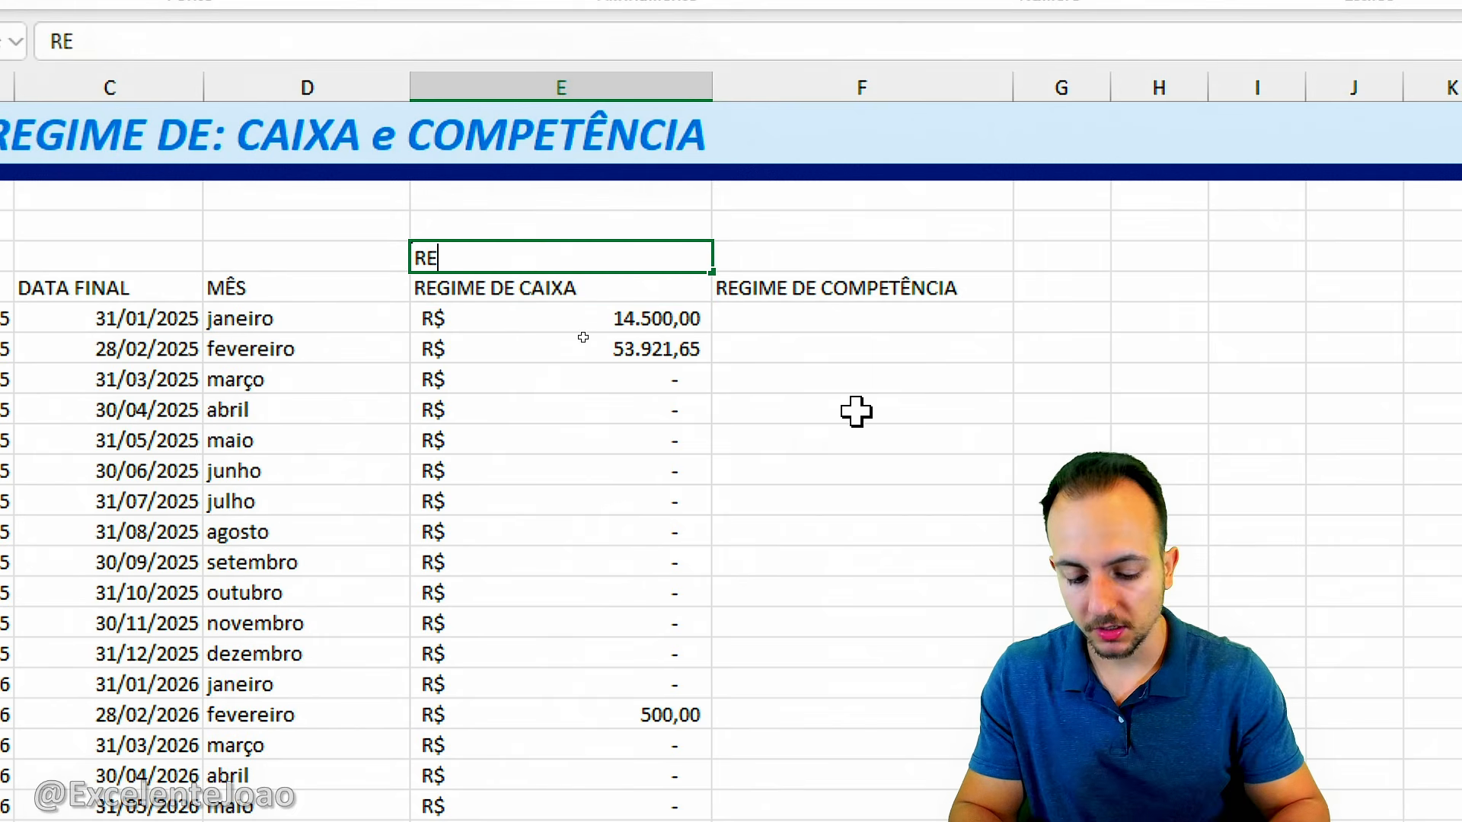
{"action": "key", "text": "Return"}
{"action": "key", "text": "Up"}
{"action": "key", "text": "Right"}
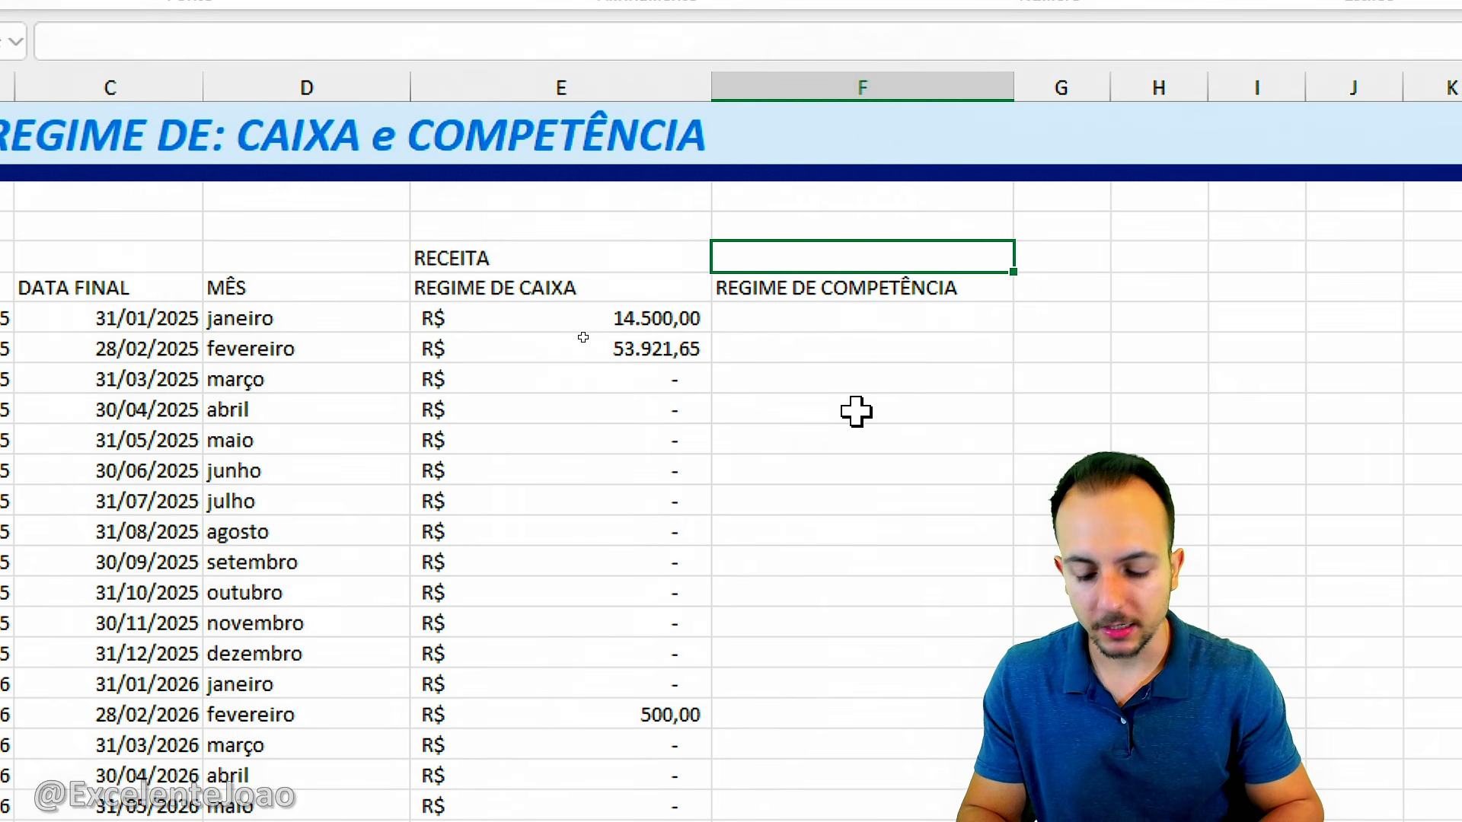
{"action": "type", "text": "RECEITA"}
{"action": "key", "text": "Return"}
{"action": "key", "text": "Up"}
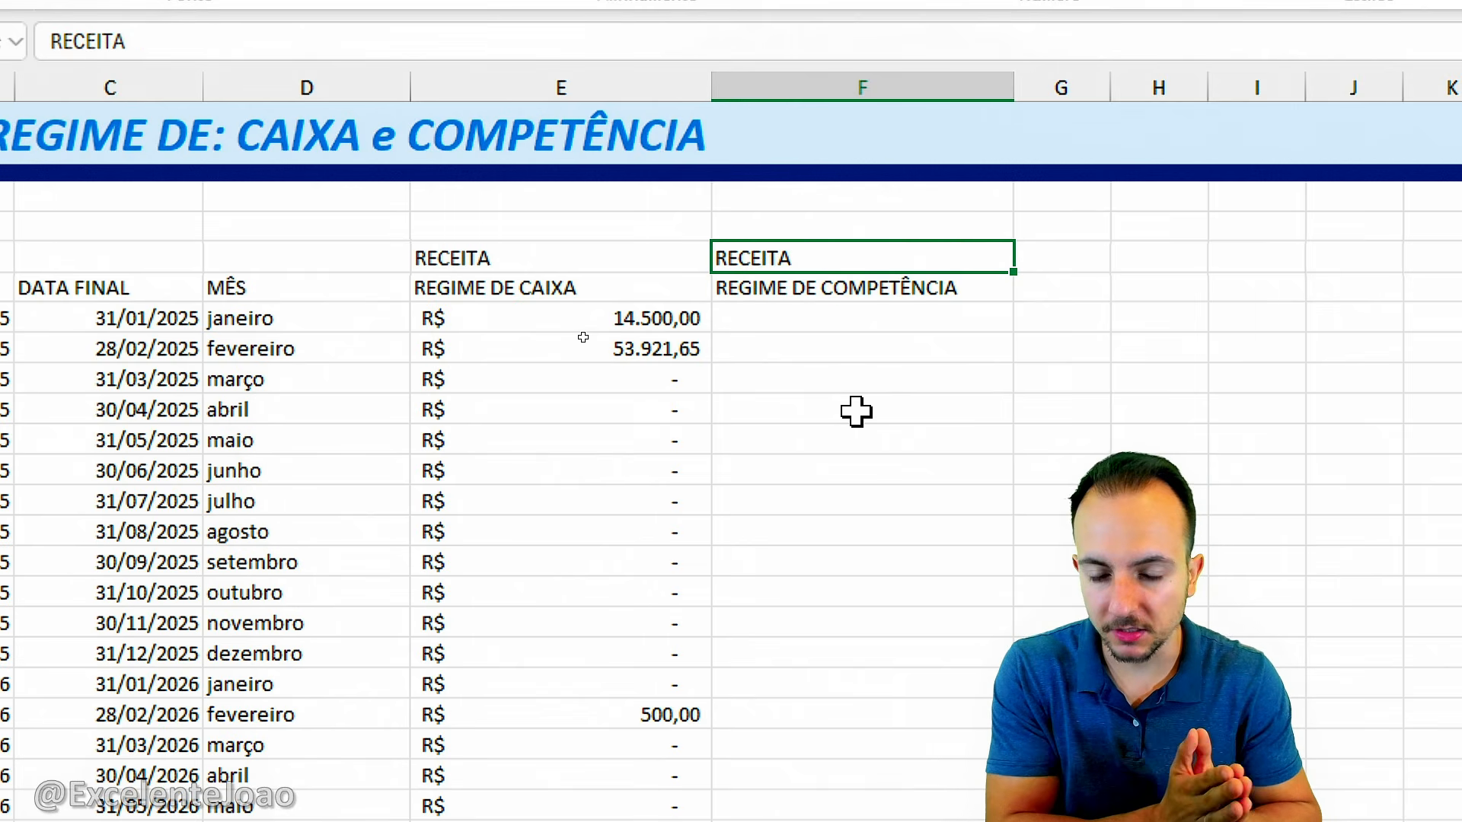
Step: Add a third criterion to the E7 SOMASES formula: LANÇAMENTOS column B (TIPO) equal to "RECEITA"
{"action": "double_click", "coordinate": [657, 322]}
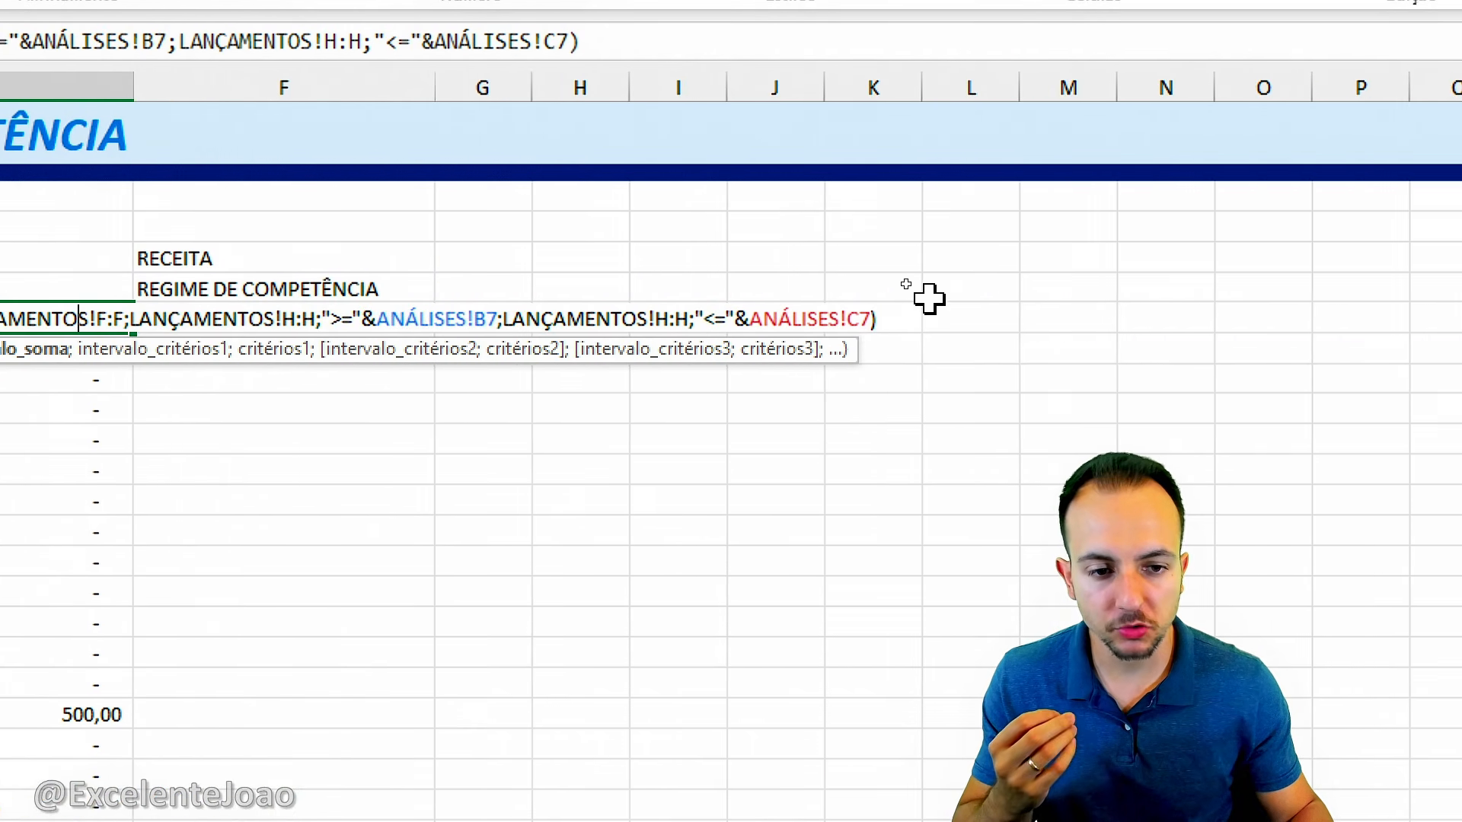
{"action": "left_click", "coordinate": [912, 320]}
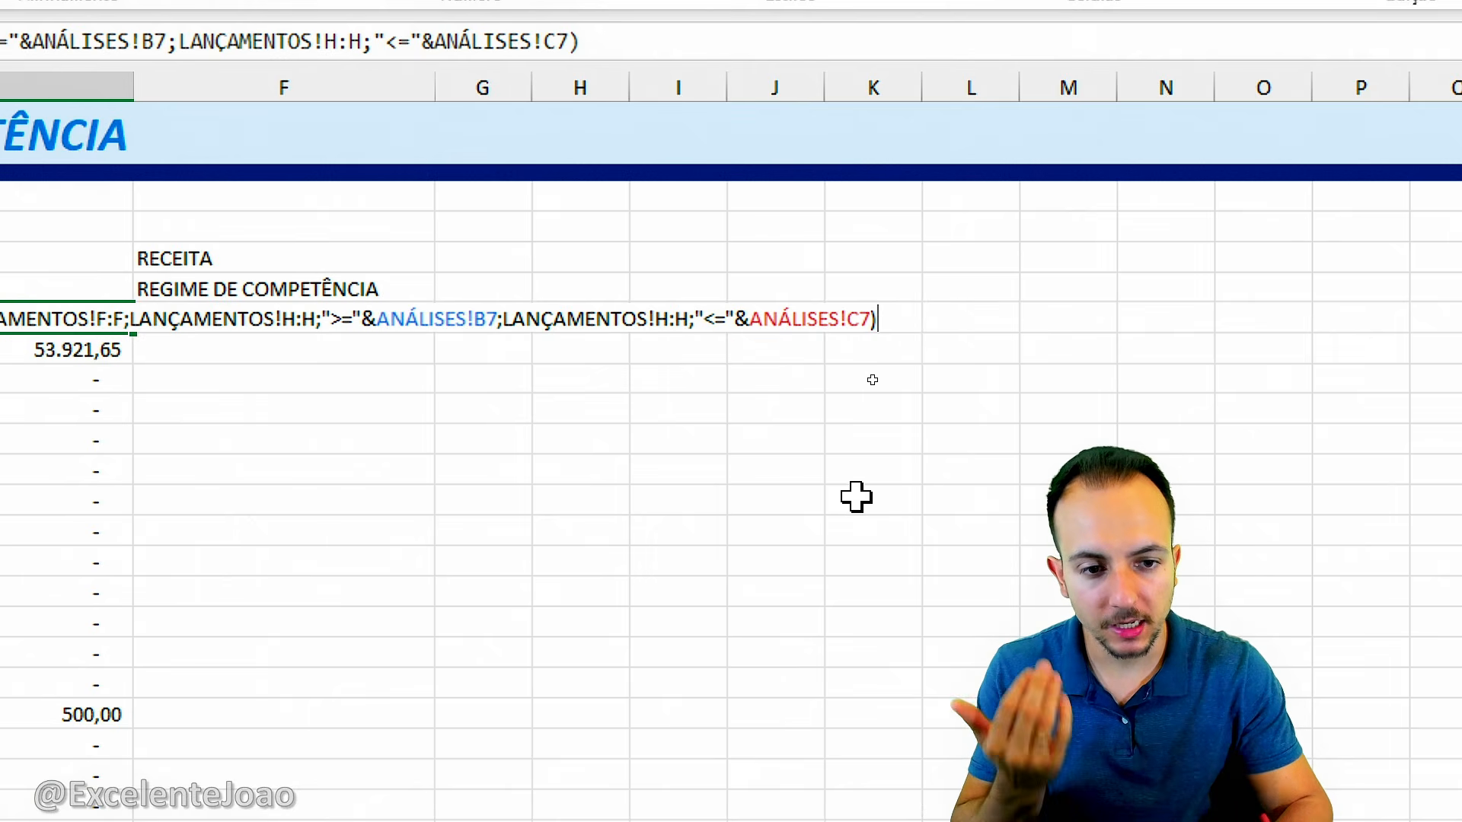
{"action": "key", "text": "BackSpace"}
{"action": "type", "text": ";"}
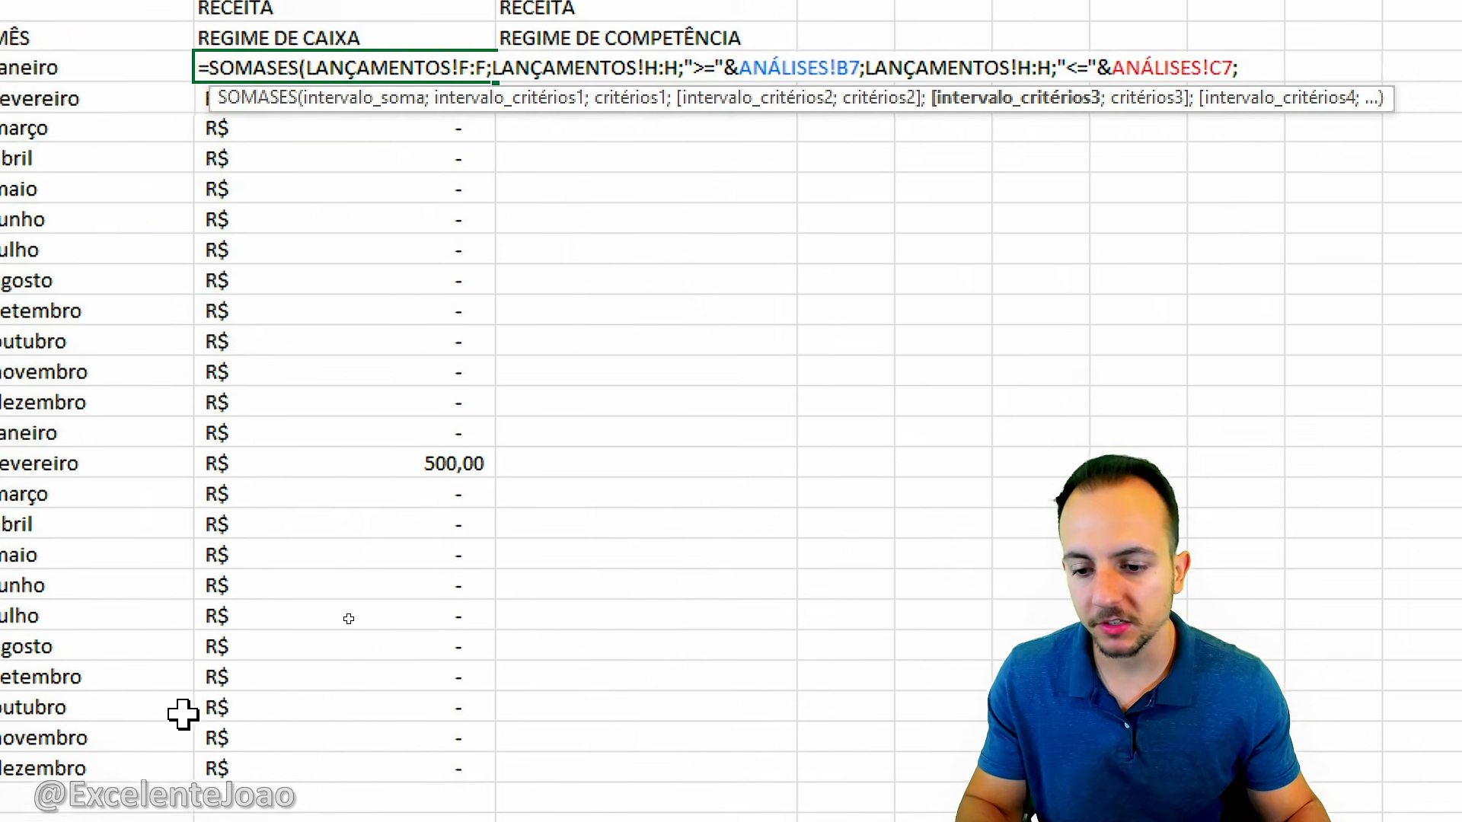
{"action": "left_click", "coordinate": [84, 761]}
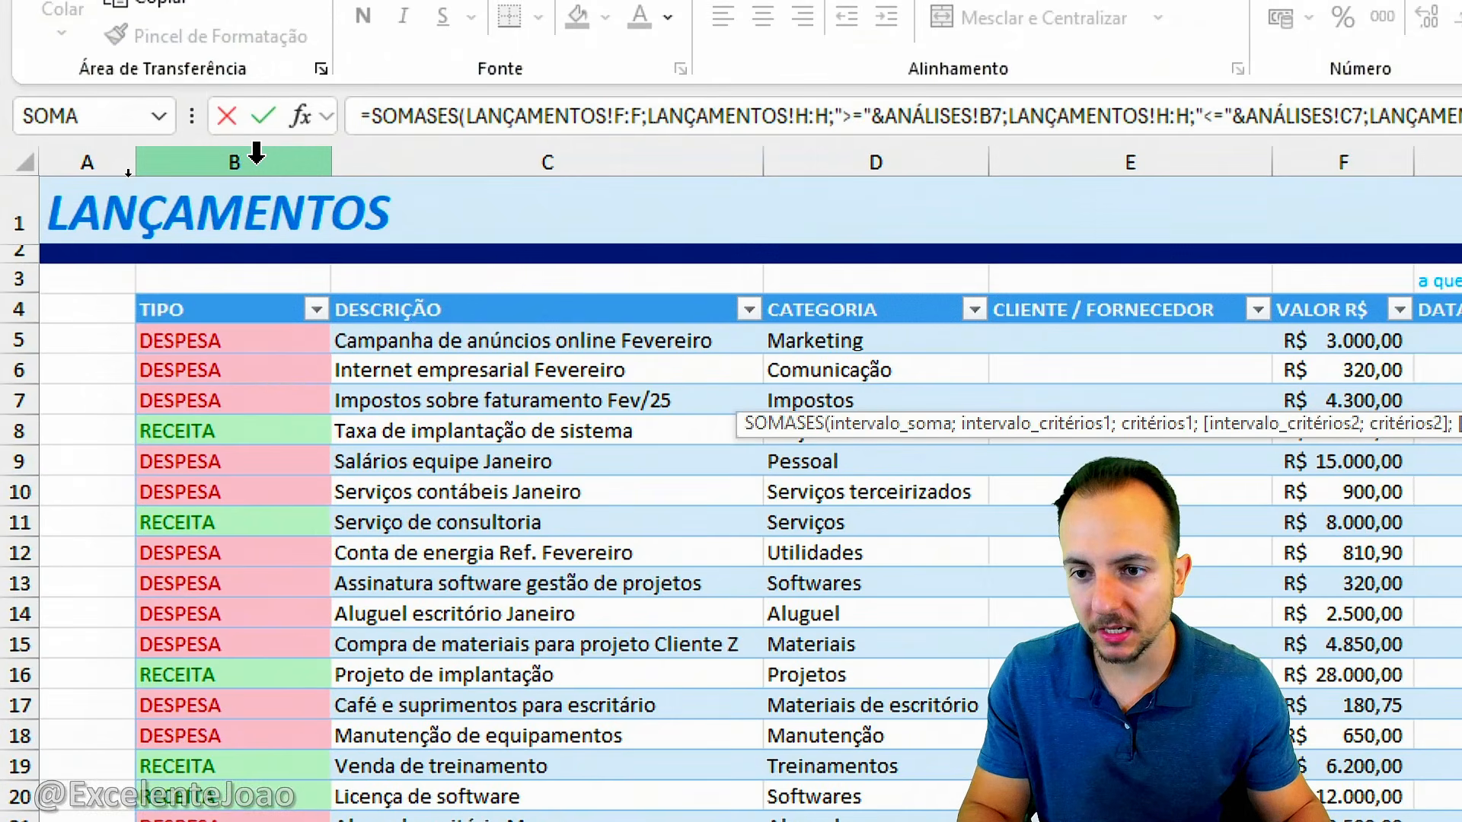
{"action": "left_click", "coordinate": [257, 156]}
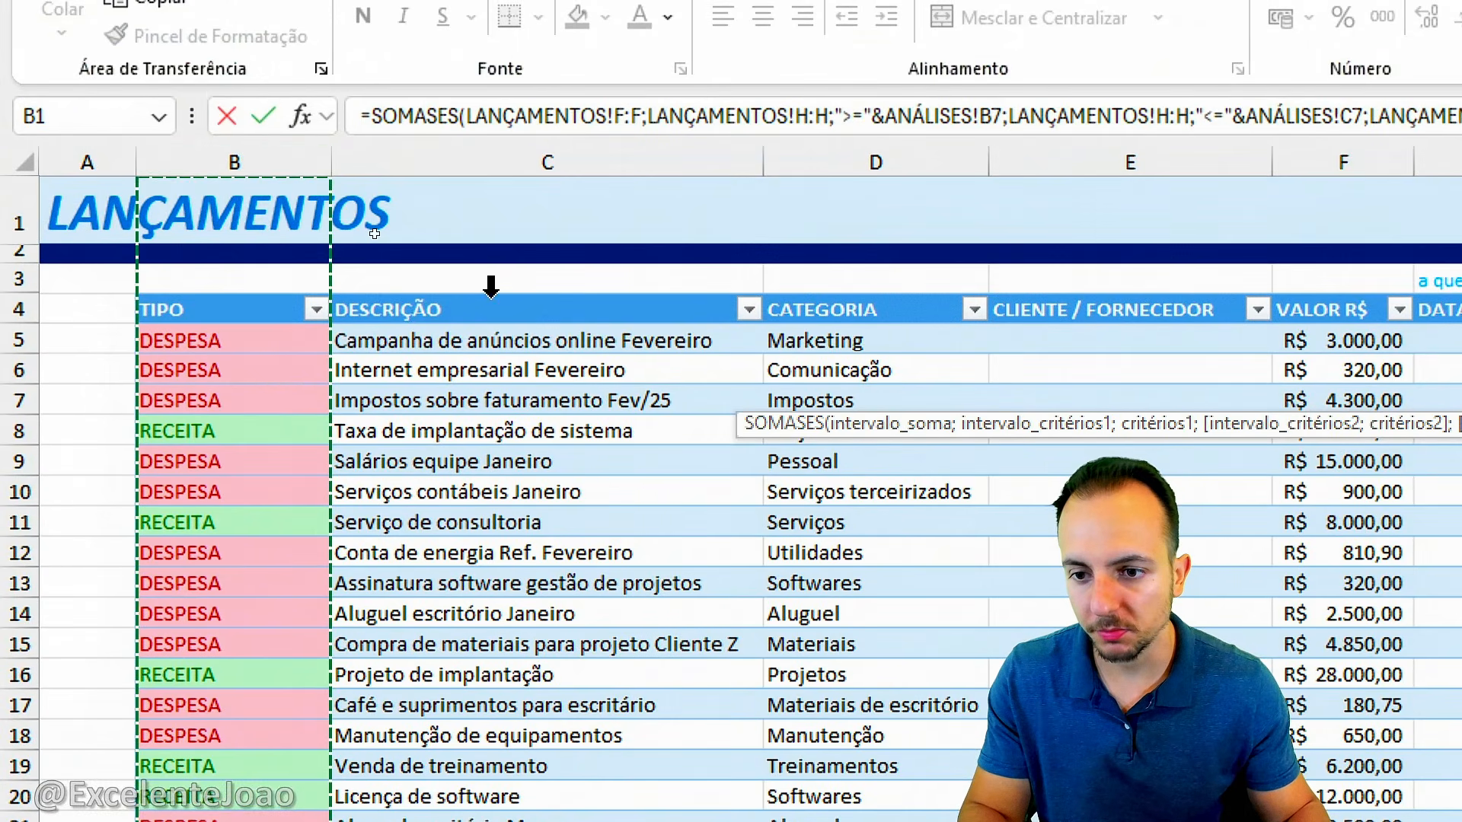
{"action": "type", "text": ";"}
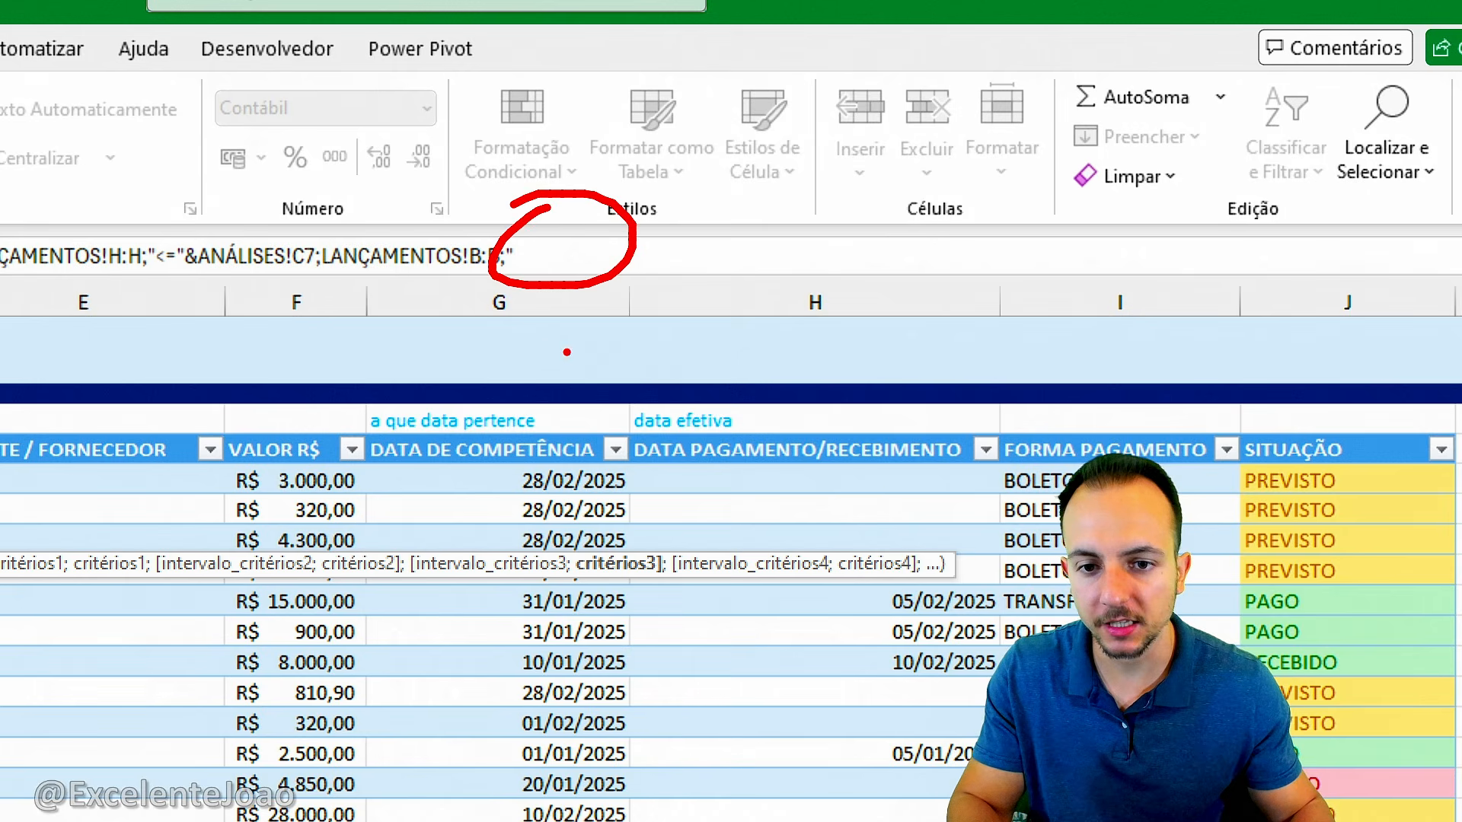
{"action": "left_click", "coordinate": [569, 244]}
{"action": "type", "text": "\""}
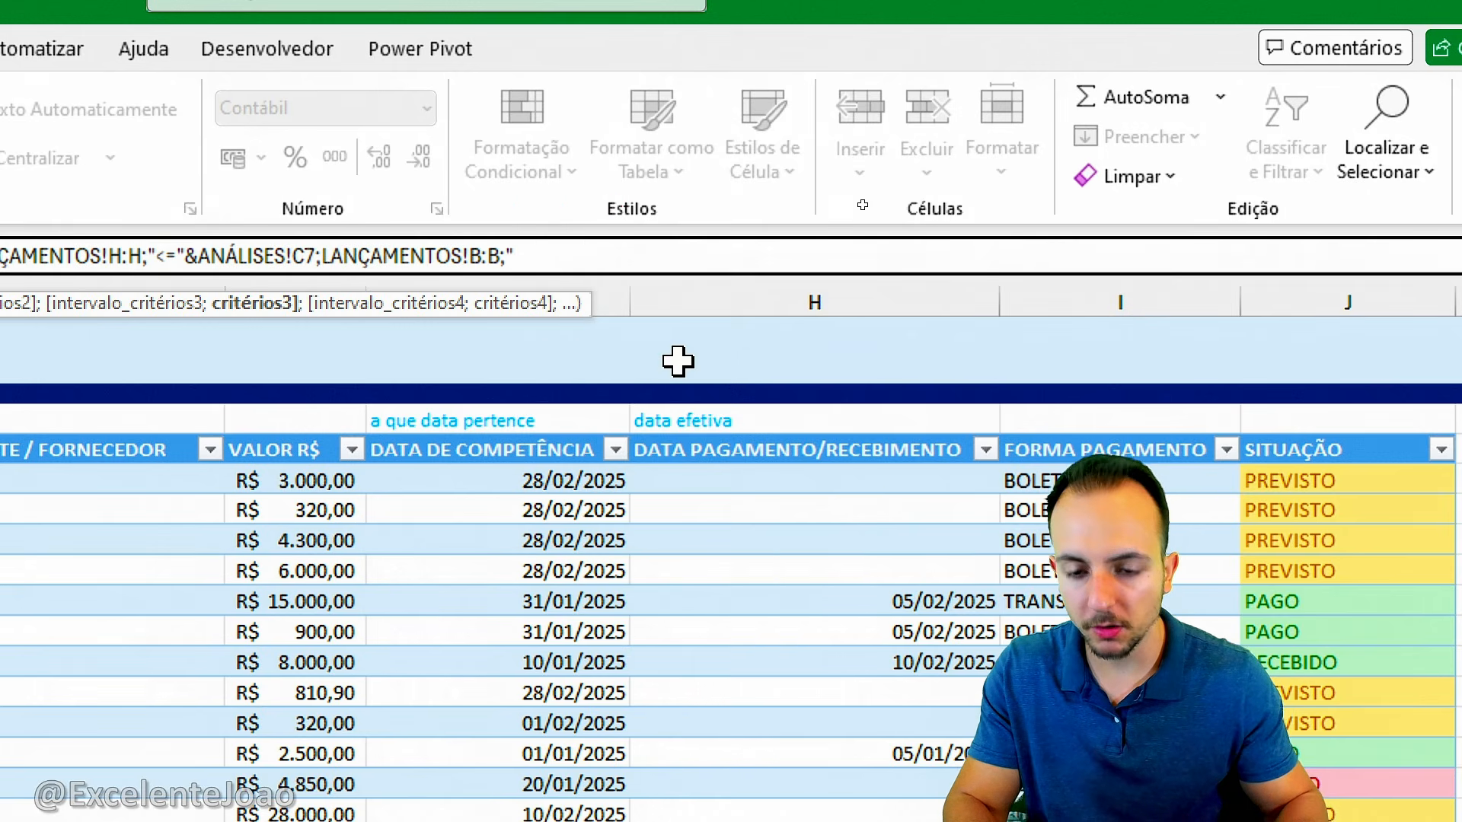
{"action": "type", "text": "RECEITA"}
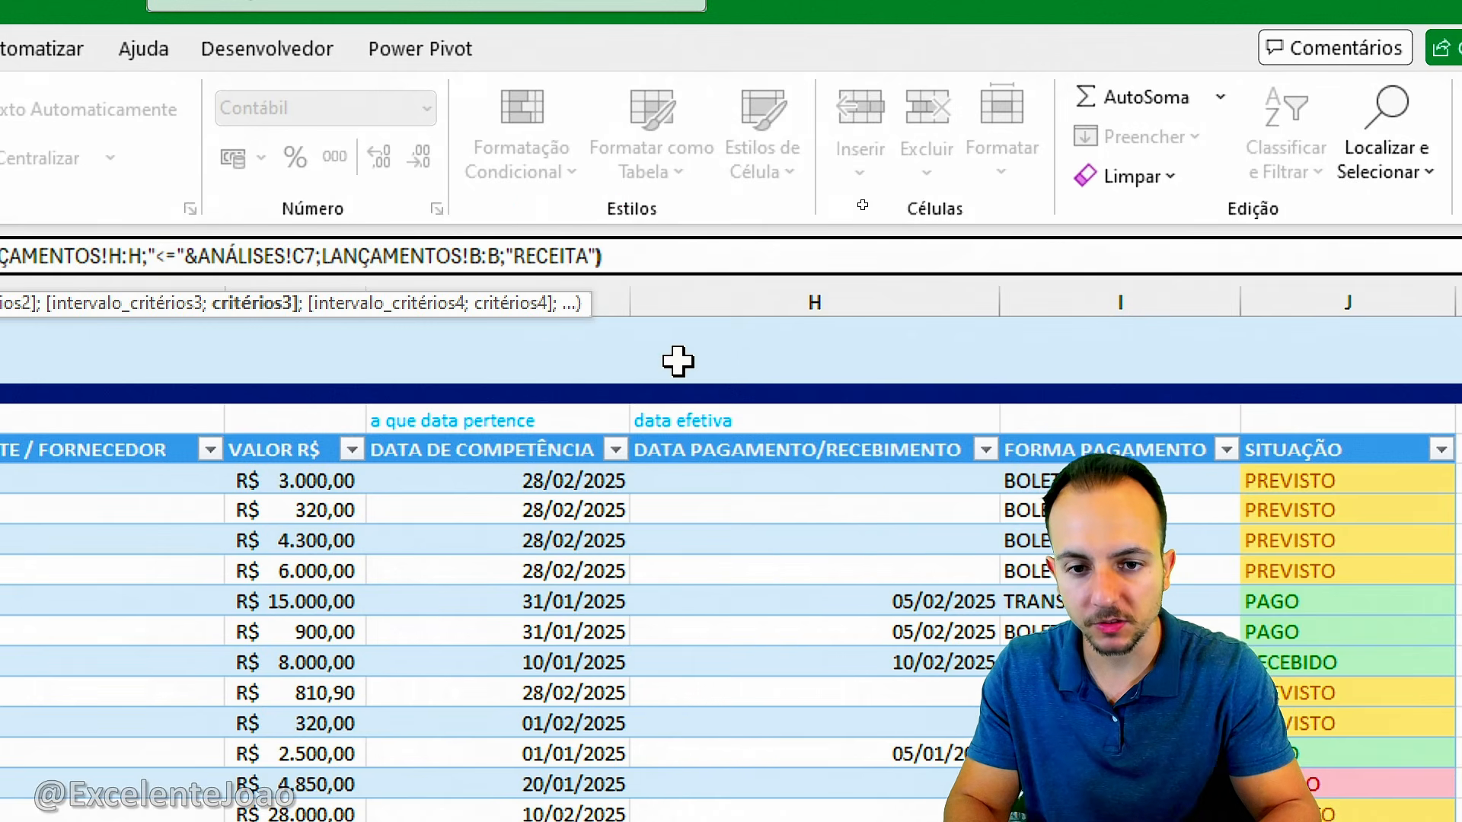
{"action": "key", "text": "Return"}
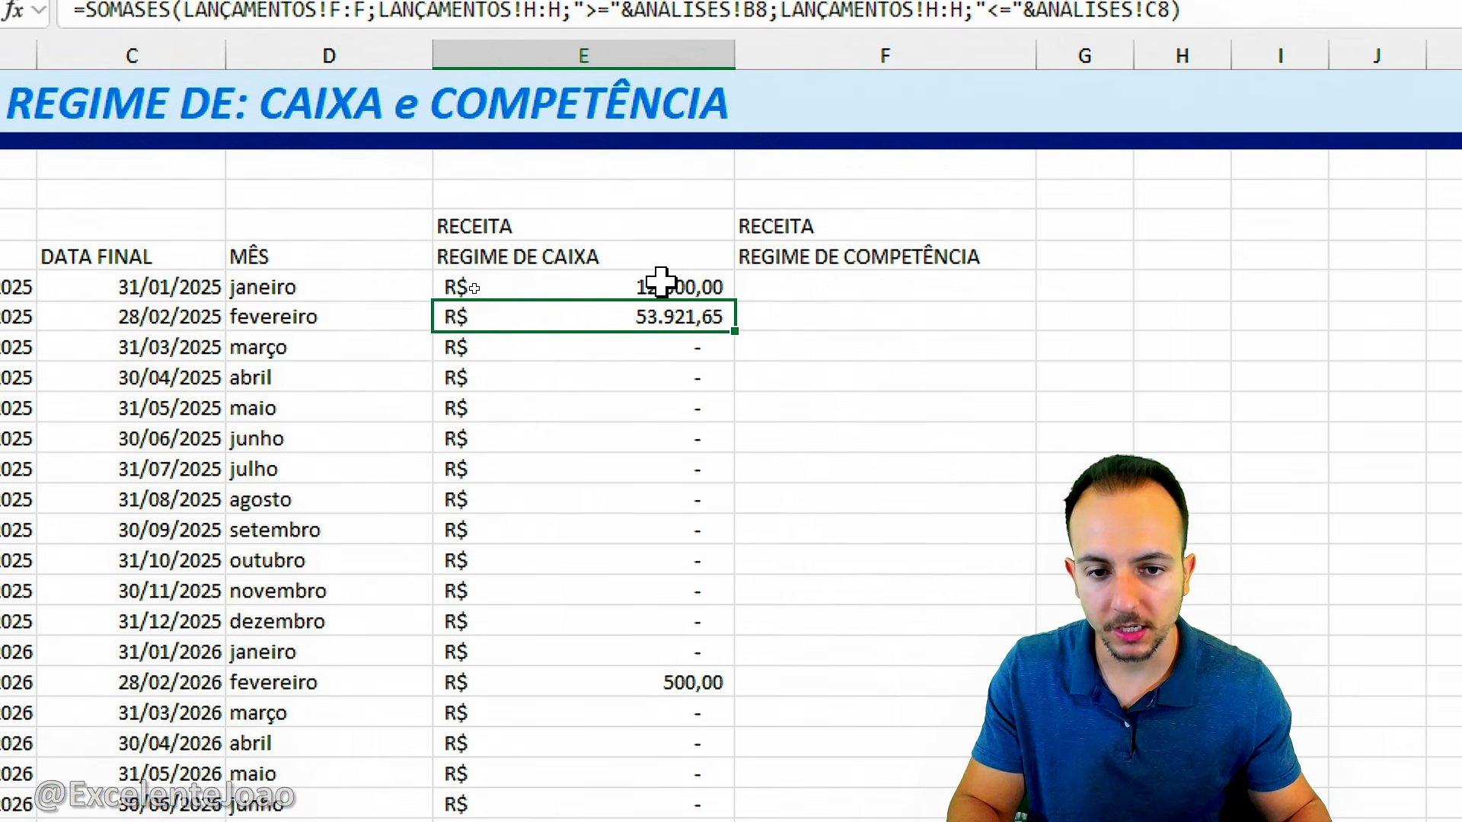
Step: Fill the updated E7 formula down the REGIME DE CAIXA column to E30
{"action": "left_click", "coordinate": [662, 424]}
{"action": "left_click_drag", "start_coordinate": [734, 439], "coordinate": [707, 821]}
{"action": "left_click_drag", "start_coordinate": [707, 731], "coordinate": [696, 821]}
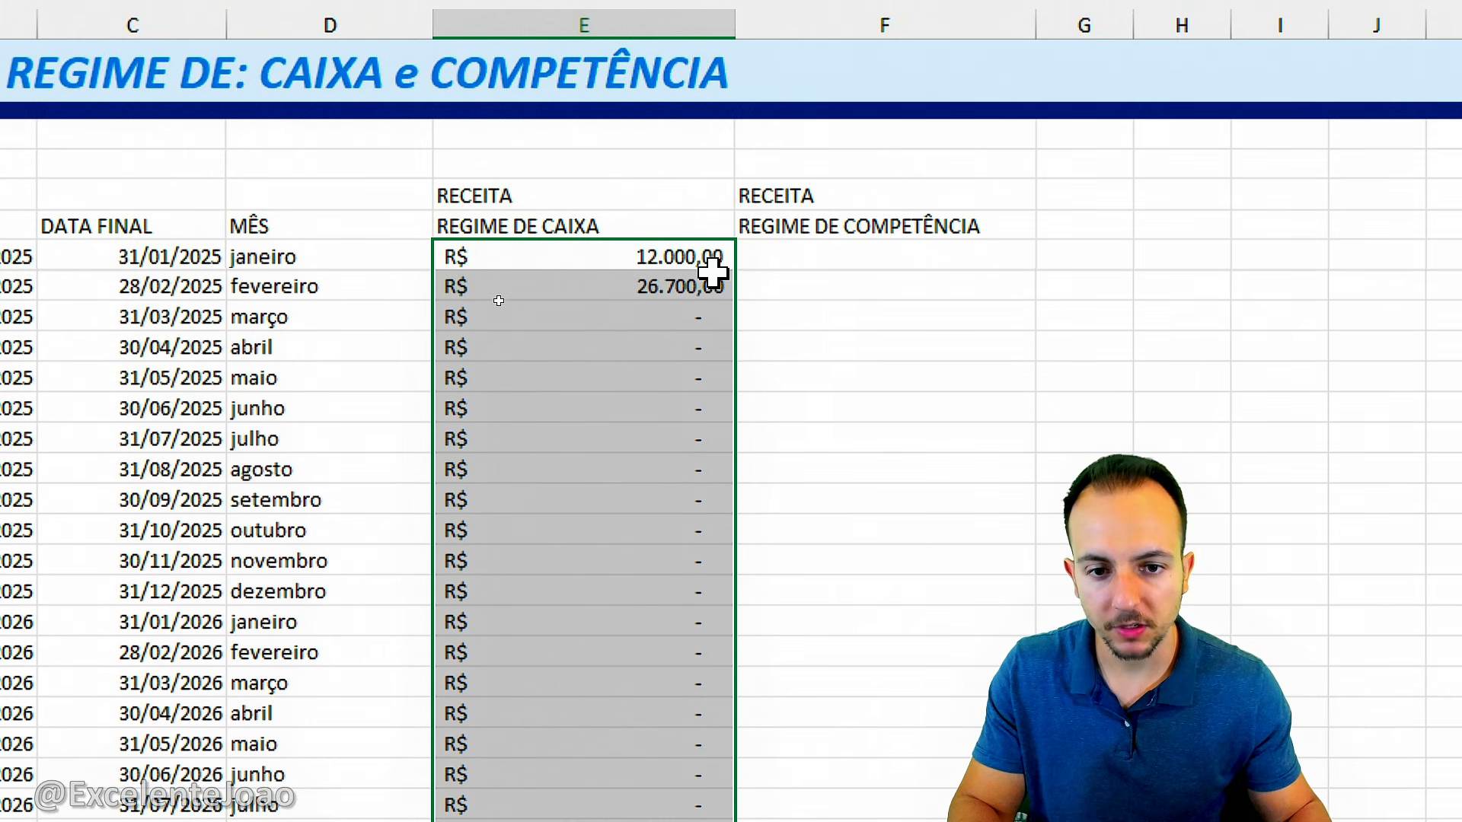
{"action": "left_click", "coordinate": [711, 263]}
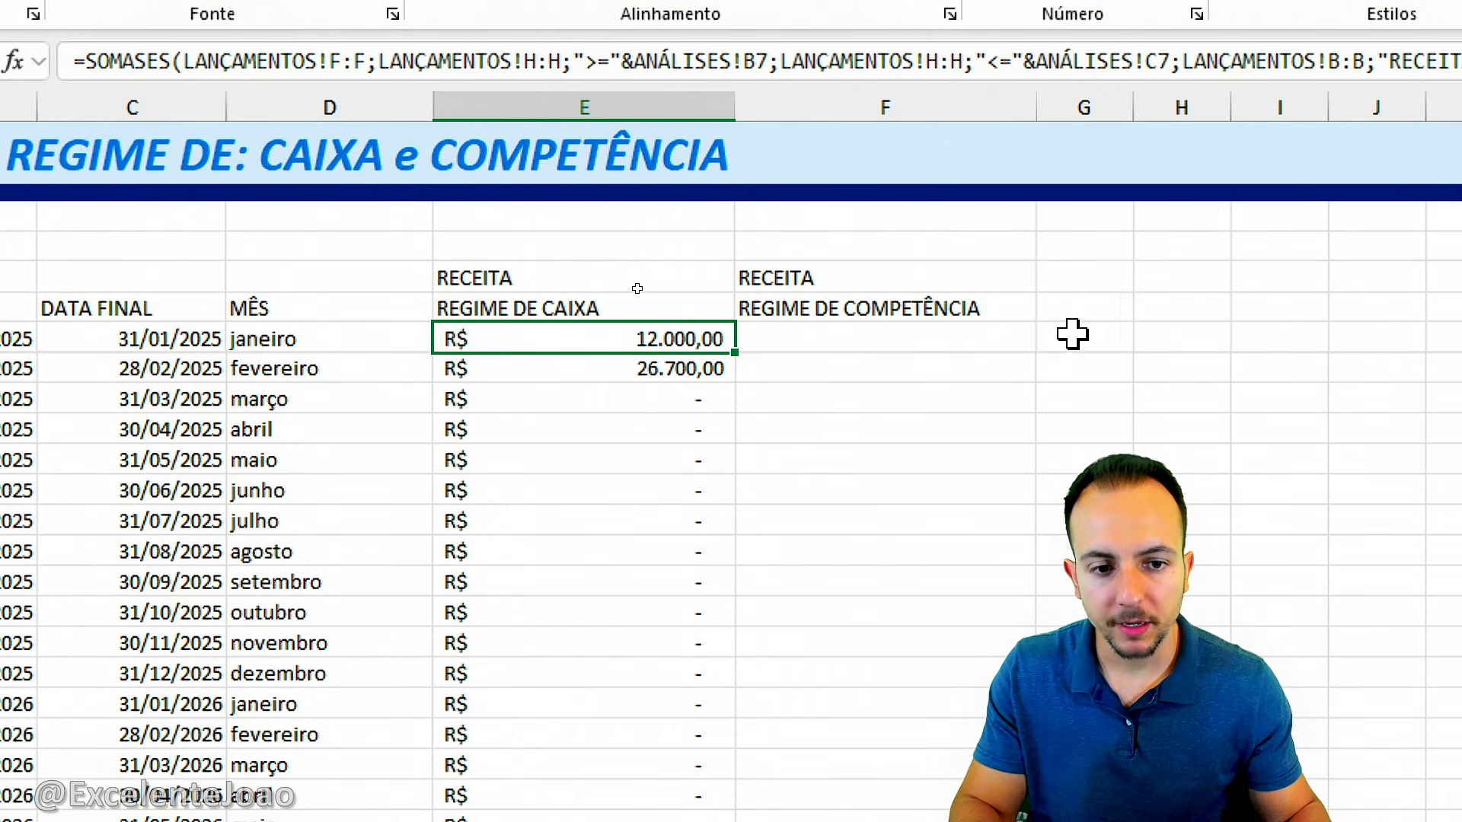
{"action": "left_click", "coordinate": [898, 221]}
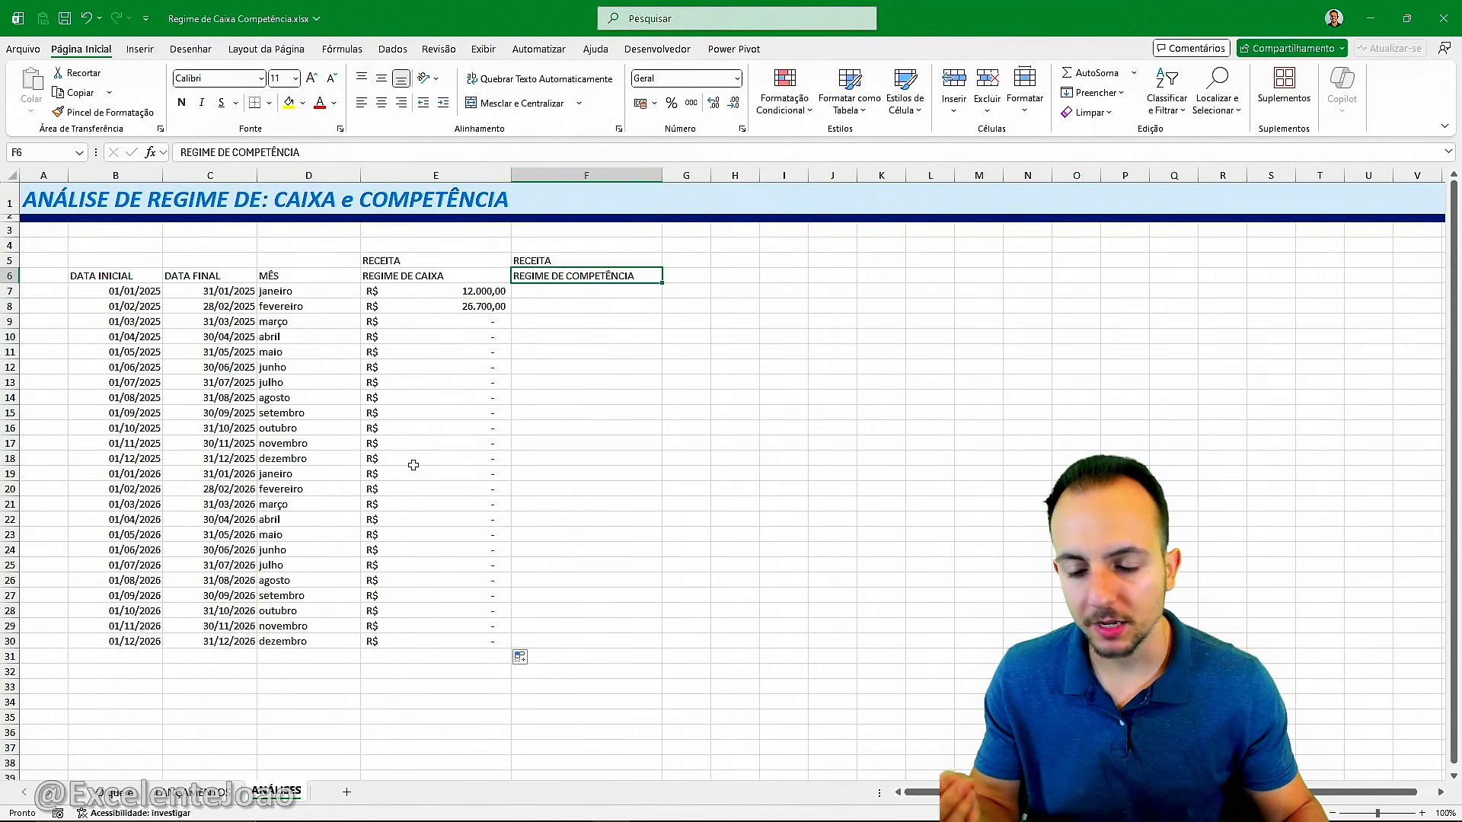
Step: Examine the DATA DE COMPETÊNCIA (G) and DATA PAGAMENTO/RECEBIMENTO (H) columns on the LANÇAMENTOS sheet, and return to ANÁLISES
{"action": "left_click", "coordinate": [224, 792]}
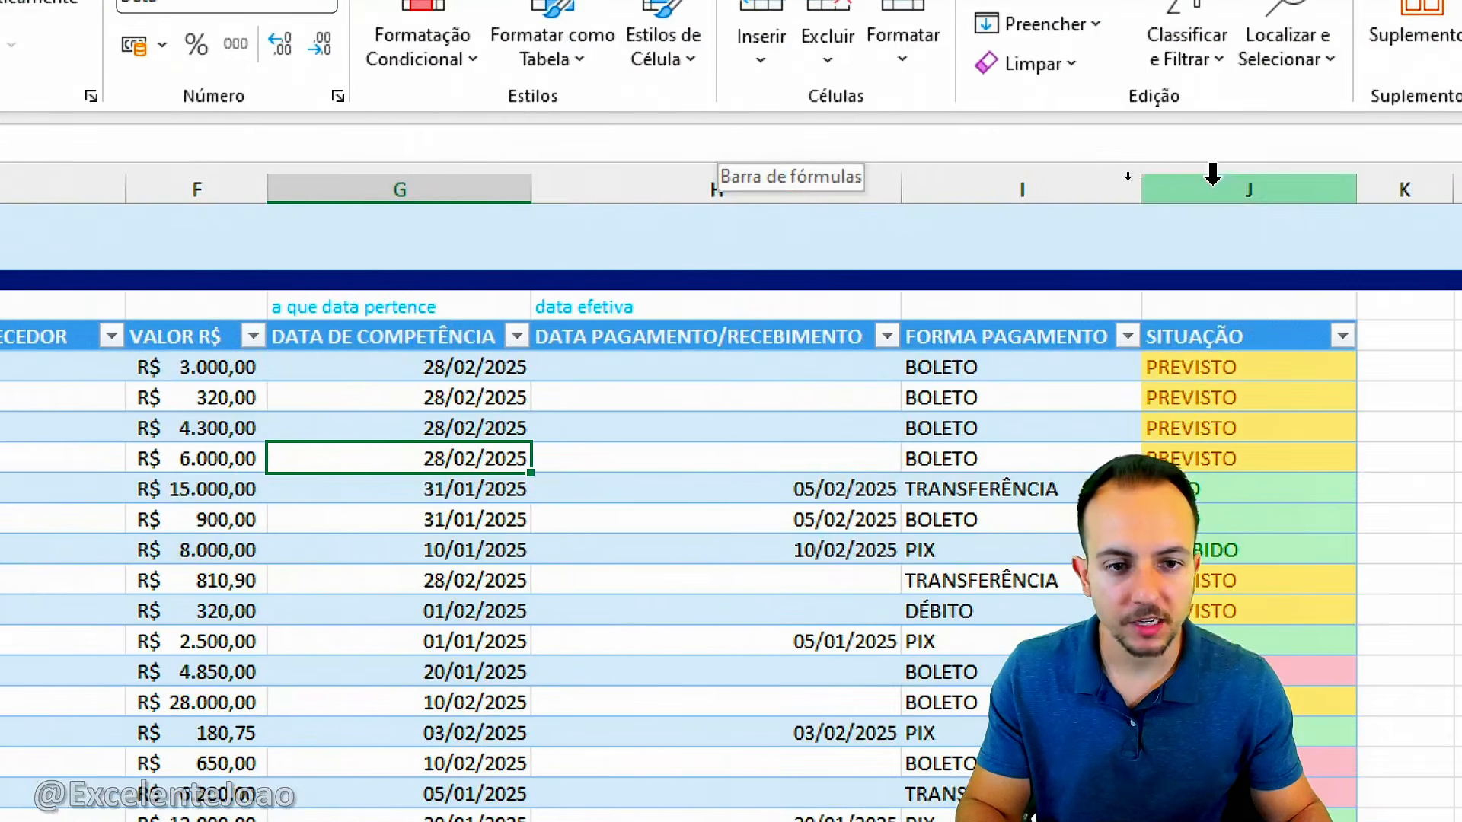
{"action": "mouse_move", "coordinate": [719, 159]}
{"action": "left_mouse_down"}
{"action": "mouse_move", "coordinate": [750, 194]}
{"action": "mouse_move", "coordinate": [712, 152]}
{"action": "left_mouse_up"}
{"action": "left_click_drag", "start_coordinate": [758, 245], "coordinate": [820, 306]}
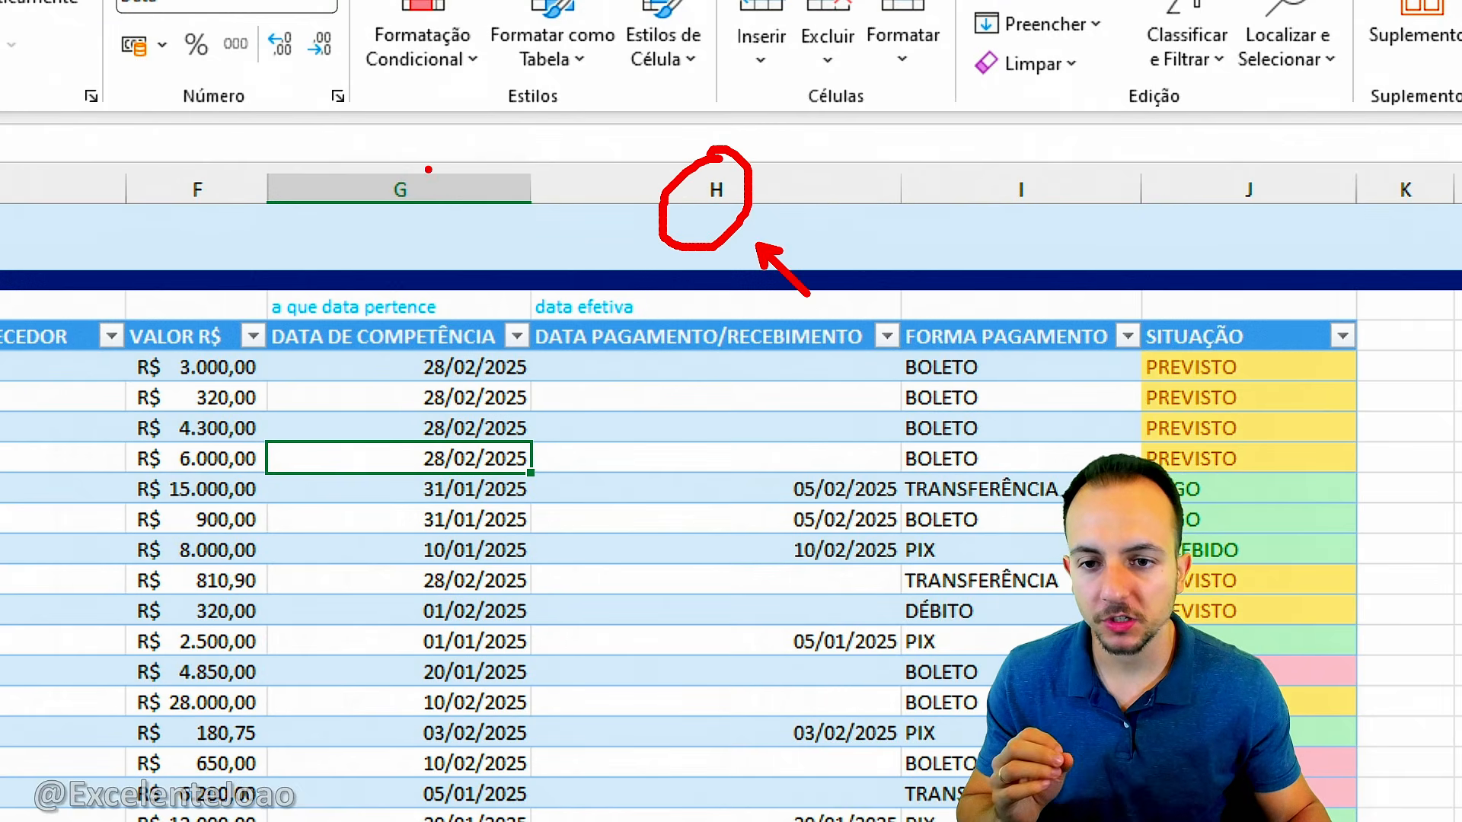
{"action": "mouse_move", "coordinate": [357, 157]}
{"action": "left_mouse_down"}
{"action": "mouse_move", "coordinate": [443, 156]}
{"action": "mouse_move", "coordinate": [329, 198]}
{"action": "mouse_move", "coordinate": [327, 139]}
{"action": "left_mouse_up"}
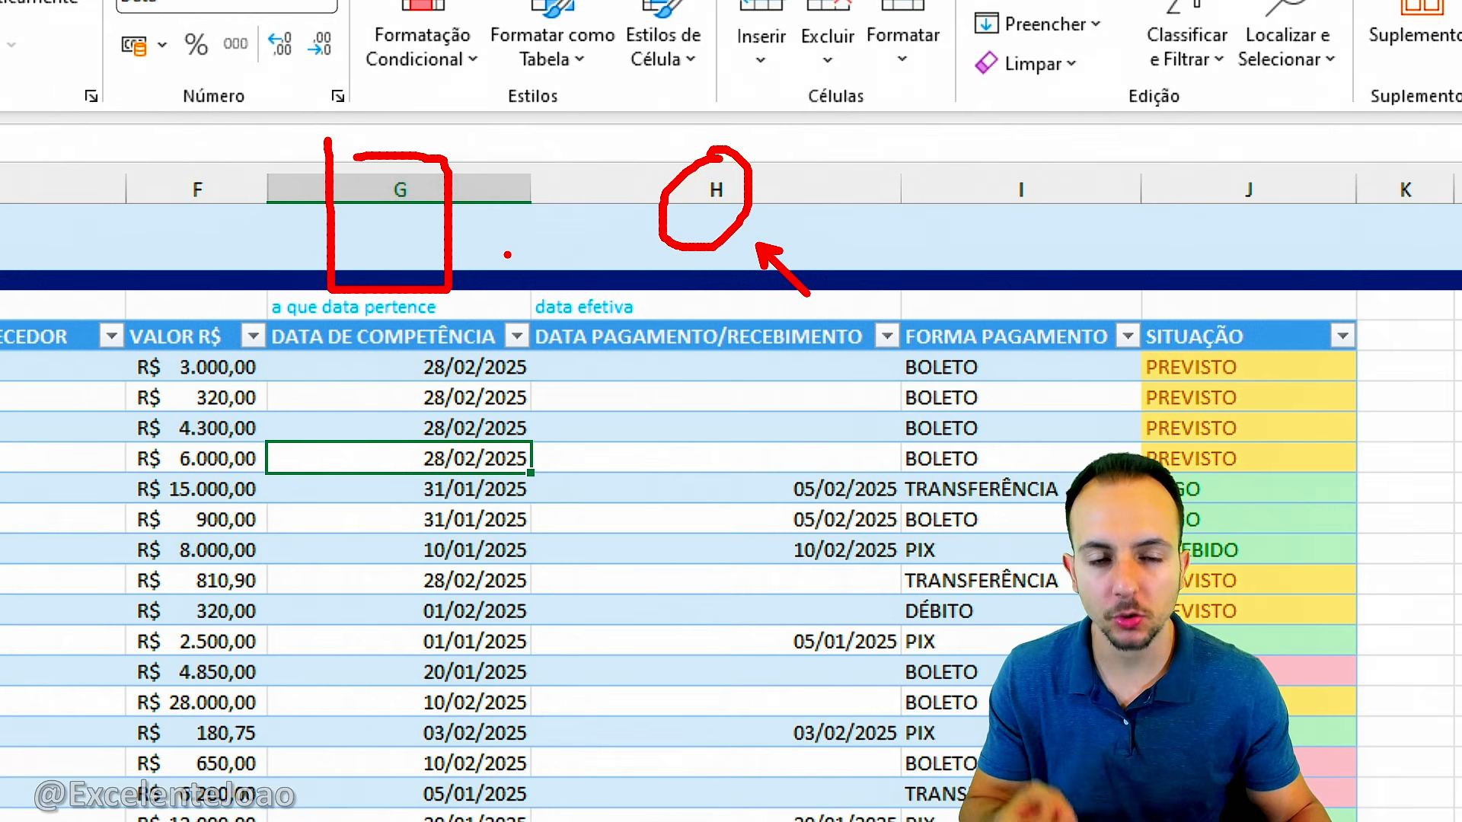
{"action": "mouse_move", "coordinate": [682, 148]}
{"action": "left_mouse_down"}
{"action": "mouse_move", "coordinate": [617, 115]}
{"action": "mouse_move", "coordinate": [398, 152]}
{"action": "left_mouse_up"}
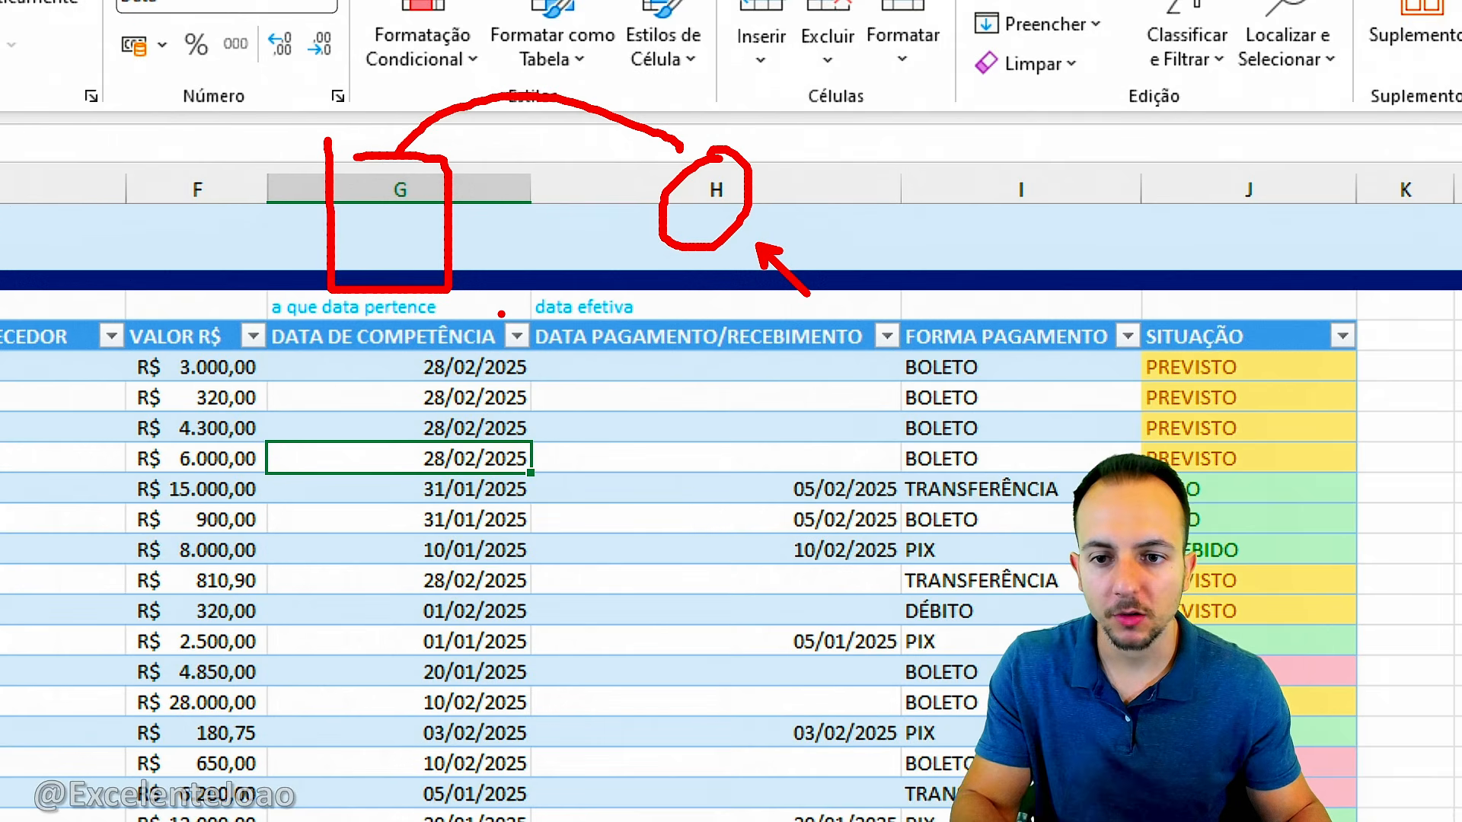
{"action": "key", "text": "Escape"}
{"action": "key", "text": "ctrl+4"}
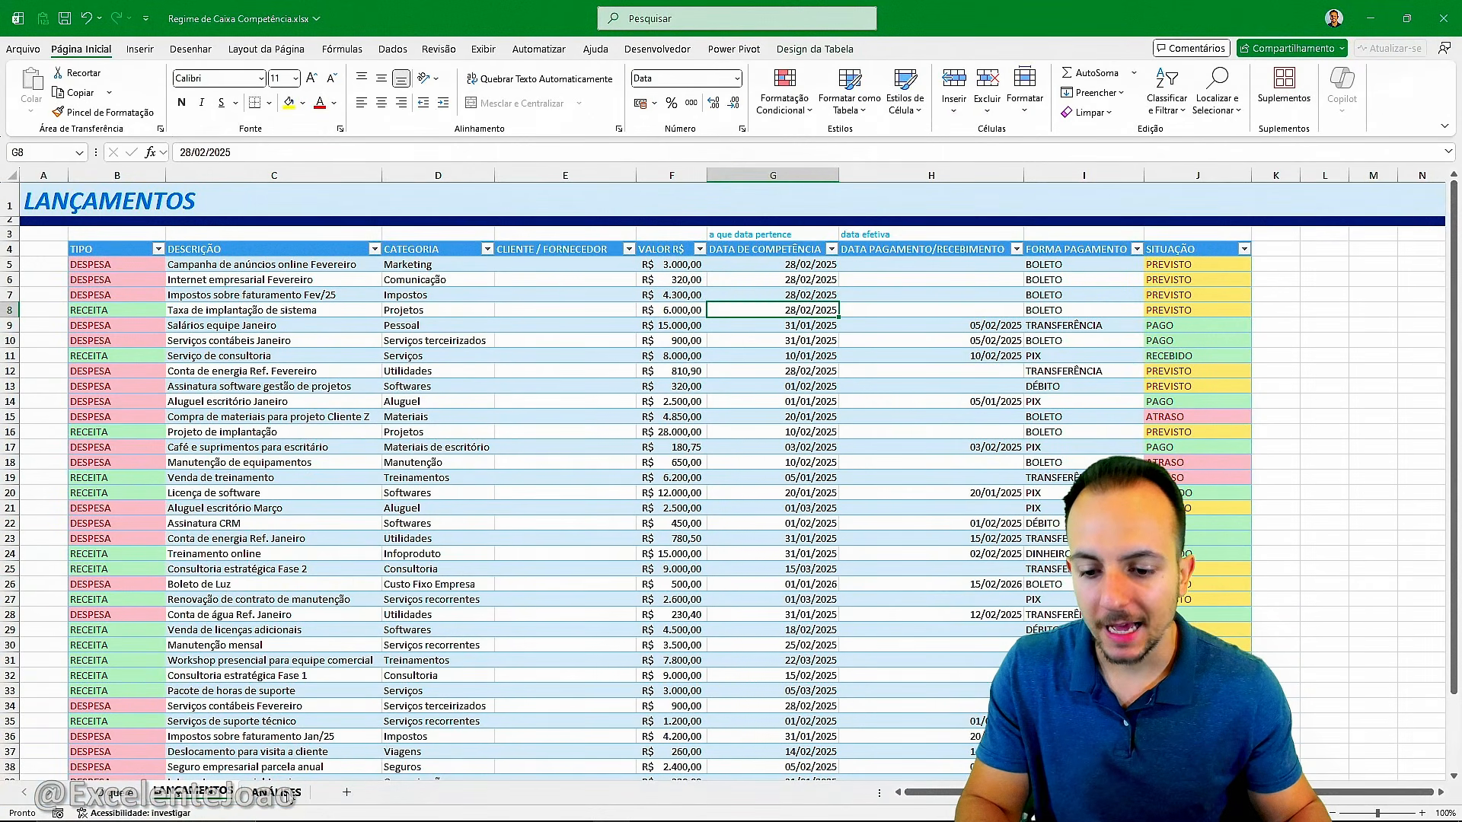
{"action": "left_click", "coordinate": [276, 792]}
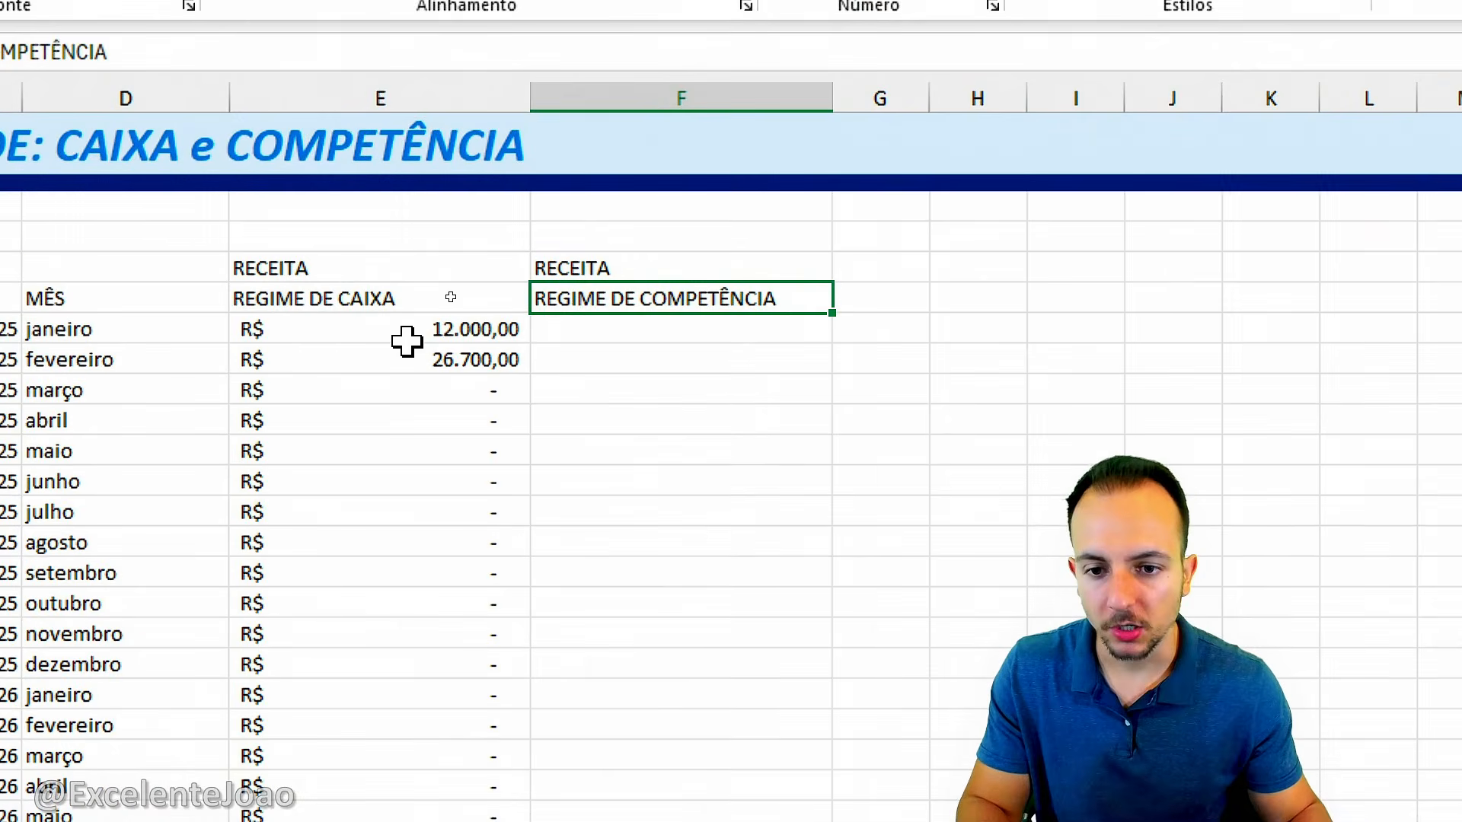
Step: Copy the full SOMASES formula text from E7 and paste it into F7 under REGIME DE COMPETÊNCIA, keeping its references unchanged
{"action": "left_click", "coordinate": [445, 325]}
{"action": "left_click_drag", "start_coordinate": [457, 292], "coordinate": [405, 291]}
{"action": "key", "text": "Escape"}
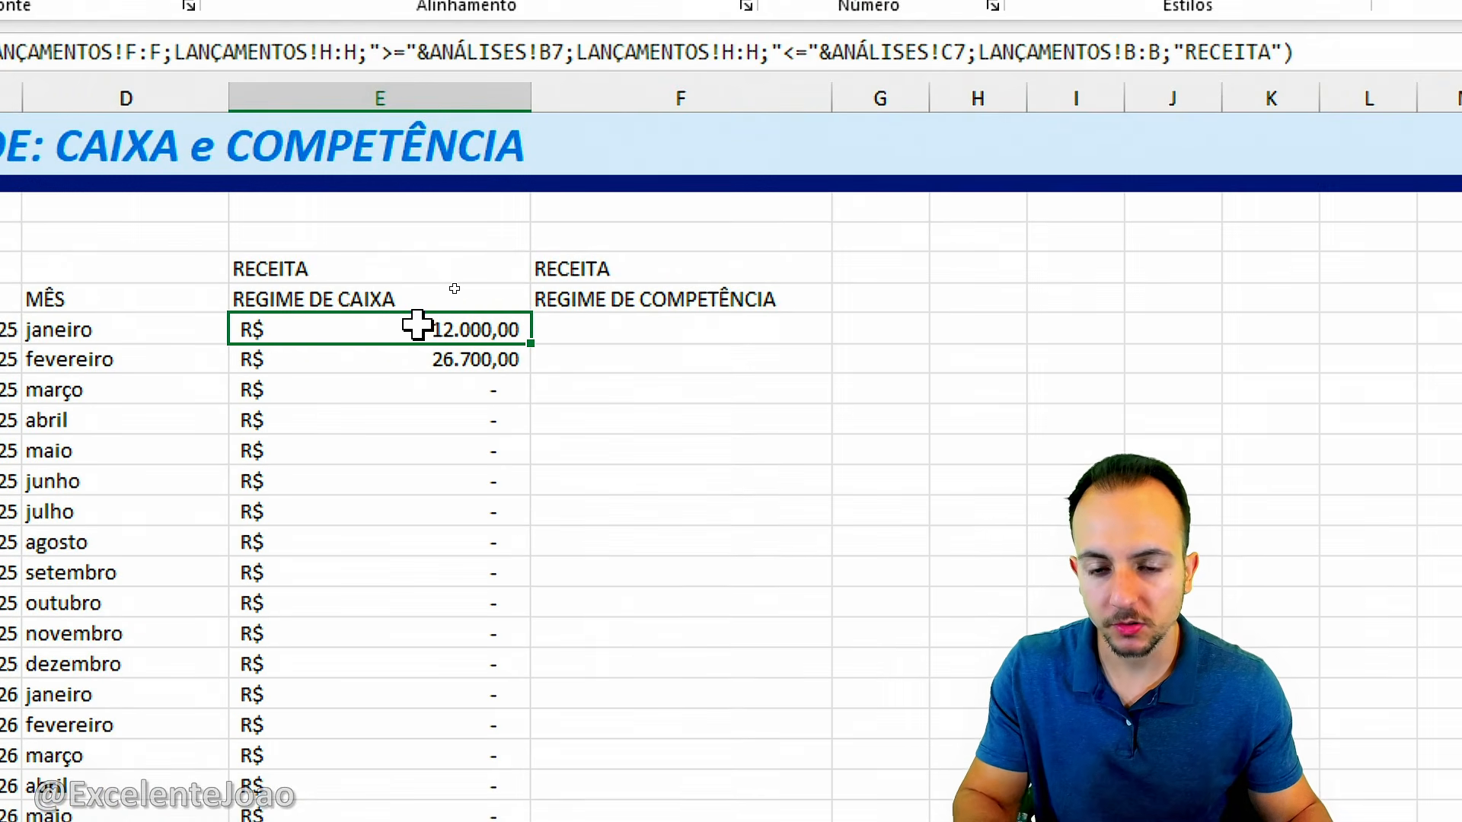
{"action": "double_click", "coordinate": [417, 325]}
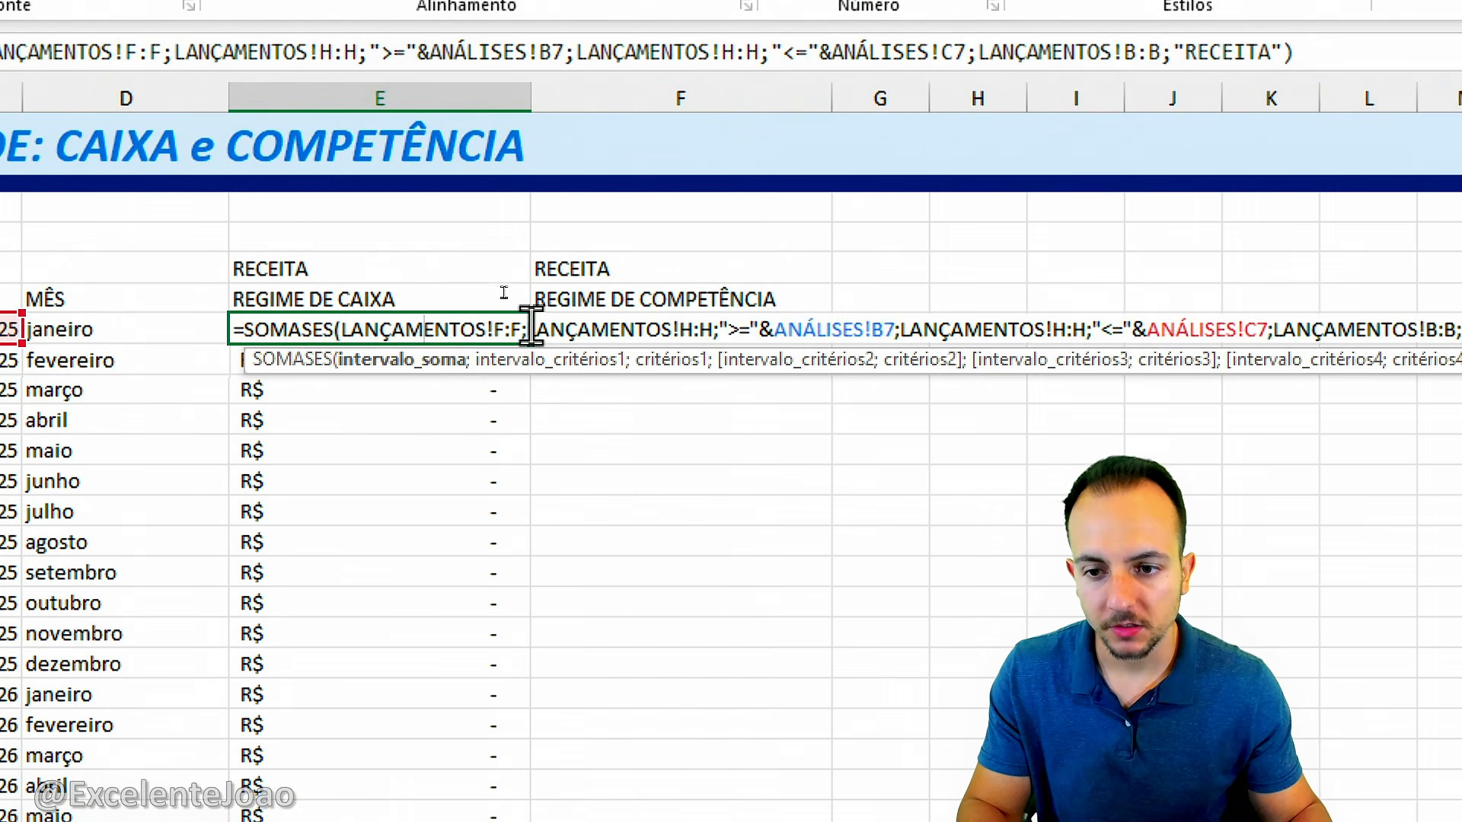
{"action": "left_click_drag", "start_coordinate": [239, 329], "coordinate": [1461, 396]}
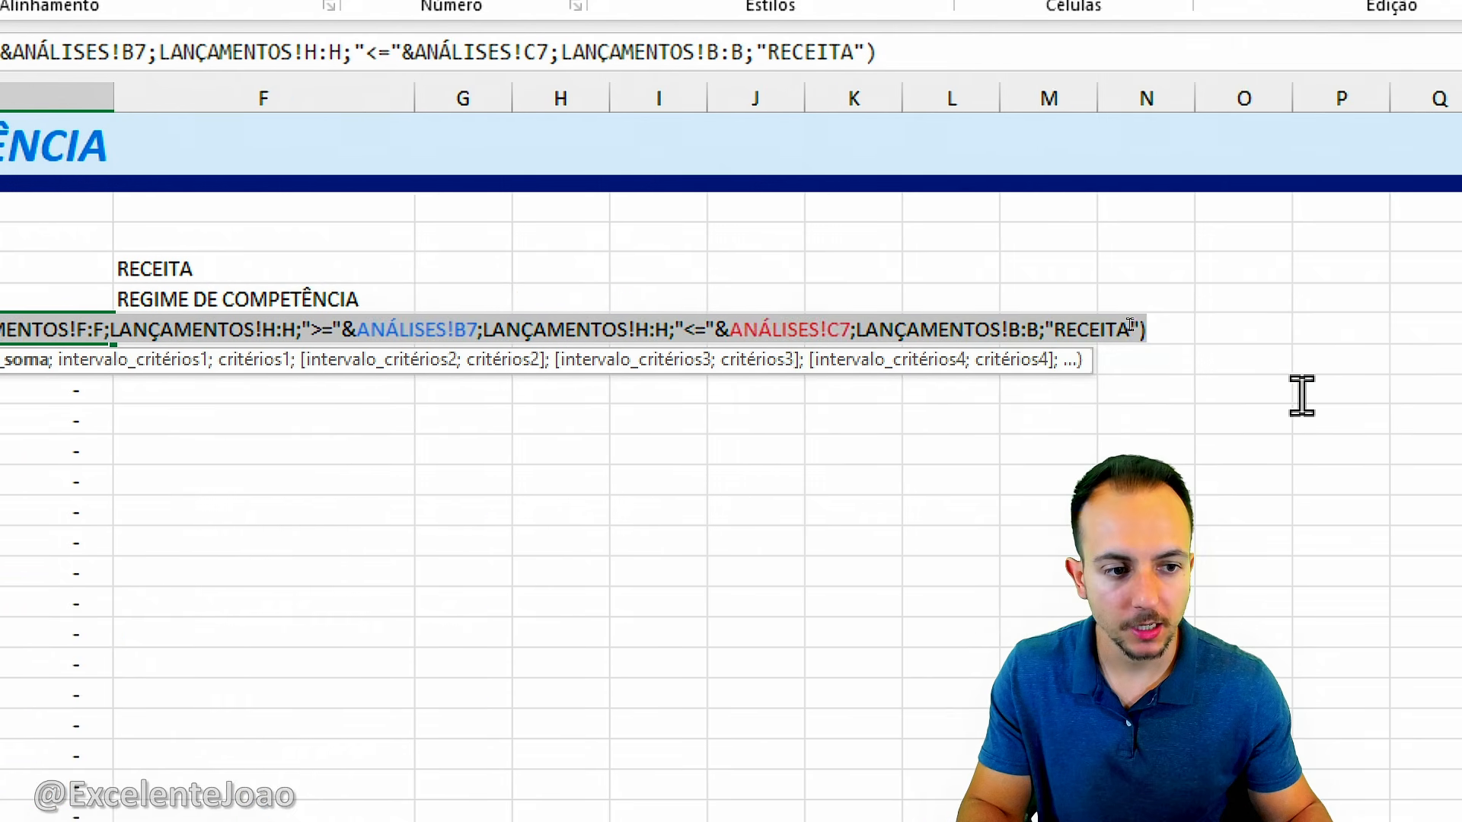
{"action": "left_click_drag", "start_coordinate": [1302, 396], "coordinate": [1360, 408]}
{"action": "key", "text": "ctrl+c"}
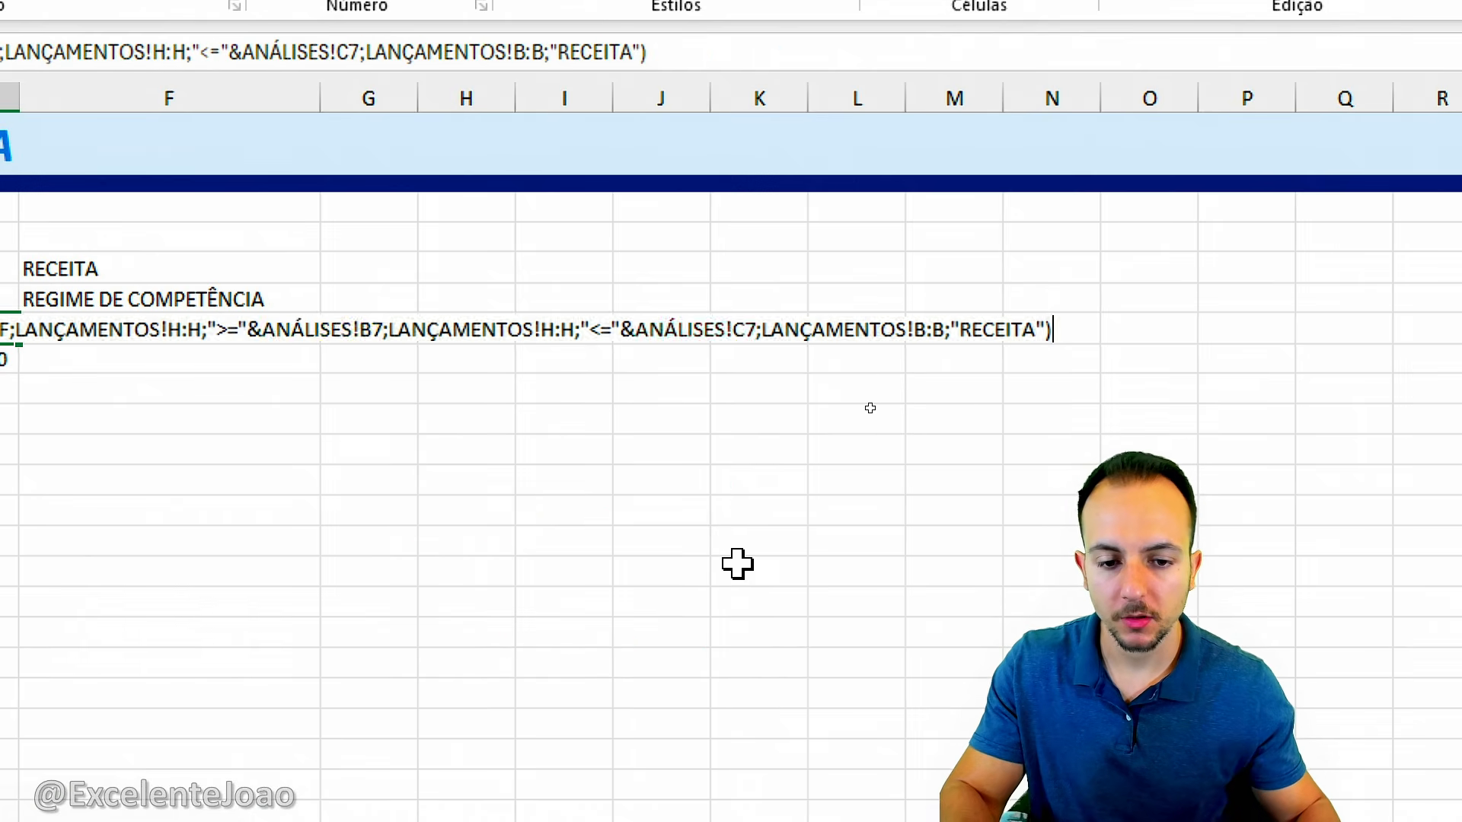
{"action": "key", "text": "ctrl+shift+Home"}
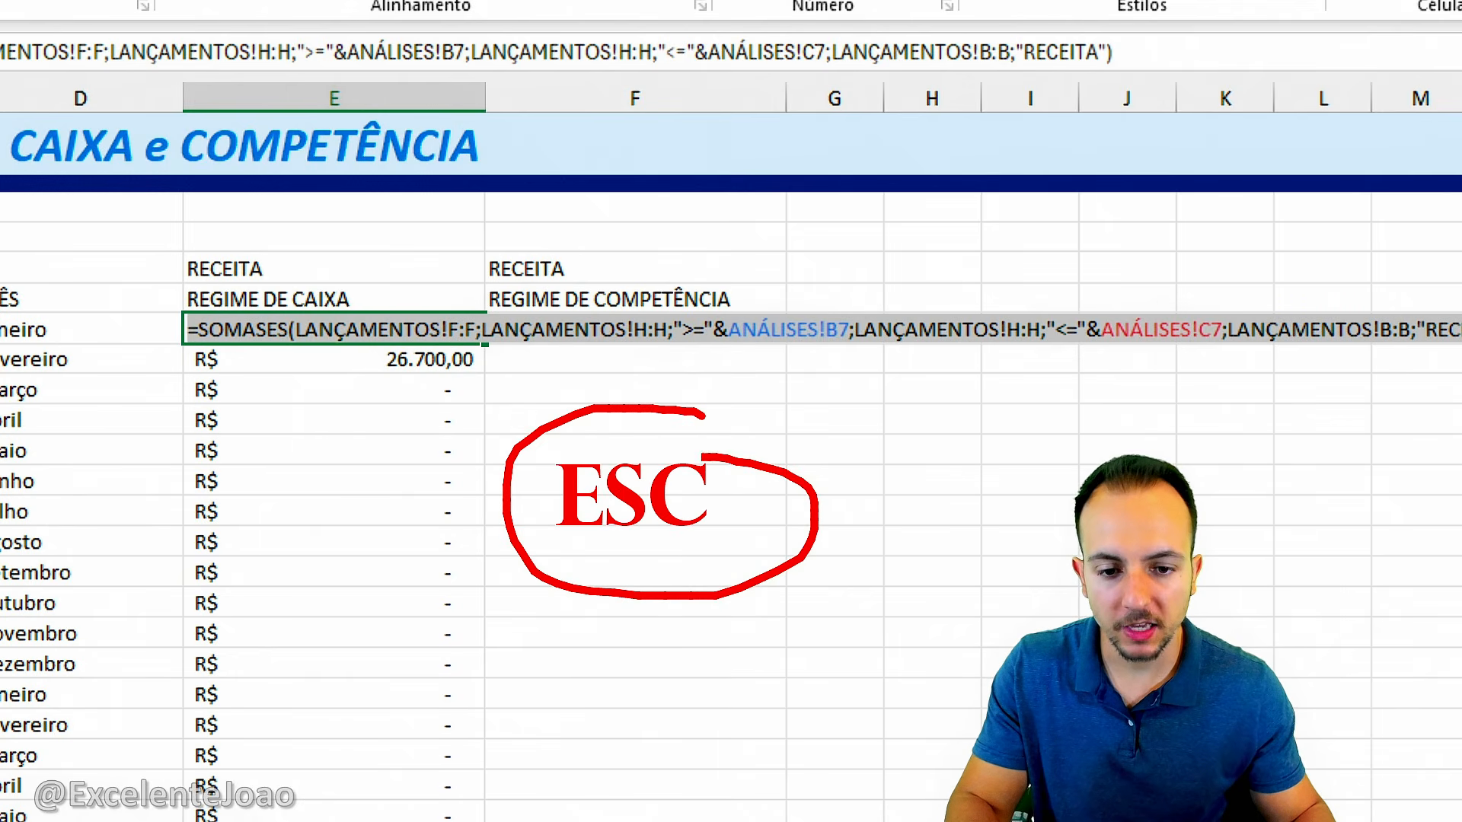
{"action": "key", "text": "Escape"}
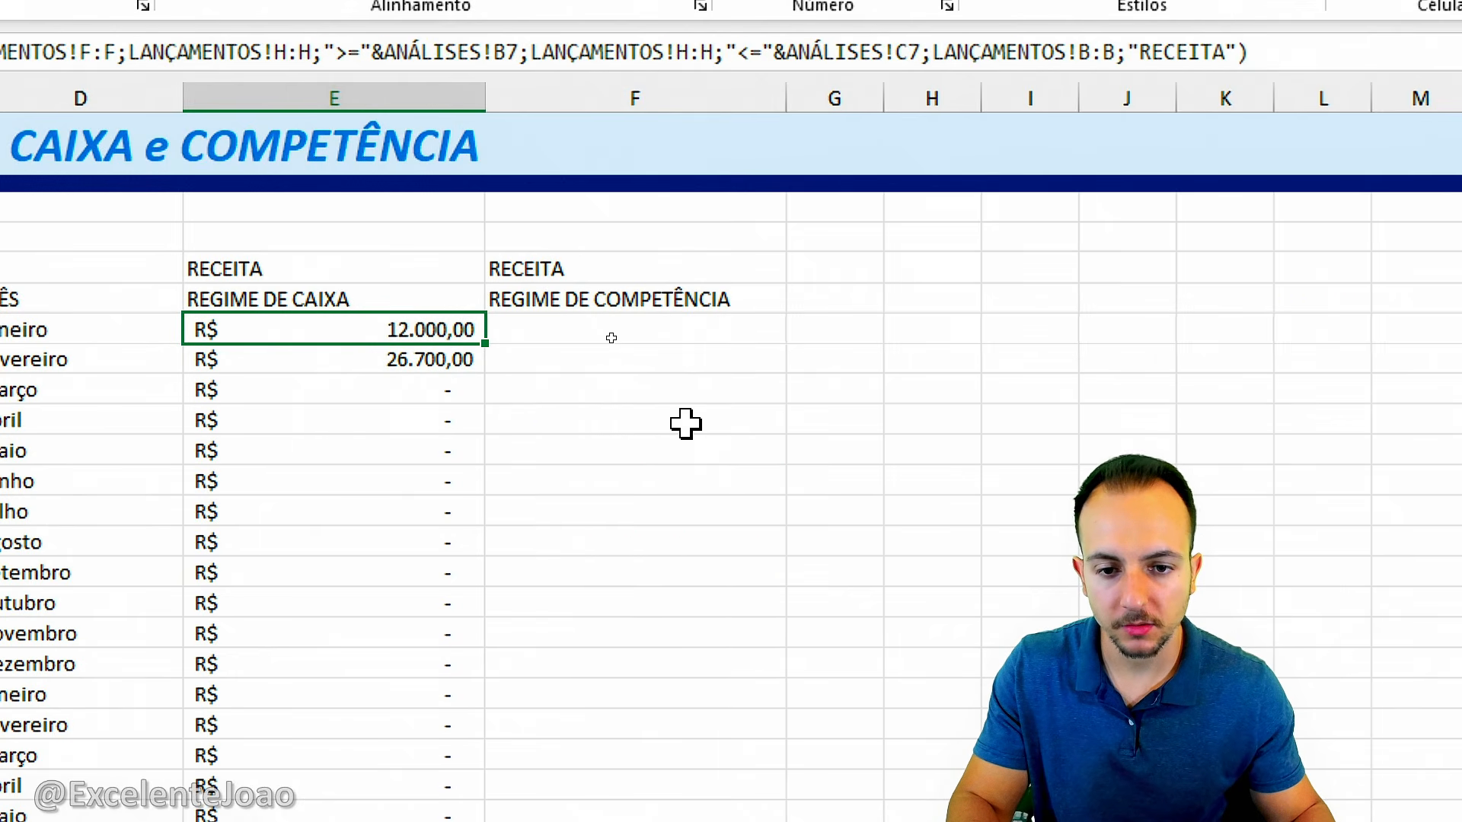
{"action": "left_click", "coordinate": [607, 329]}
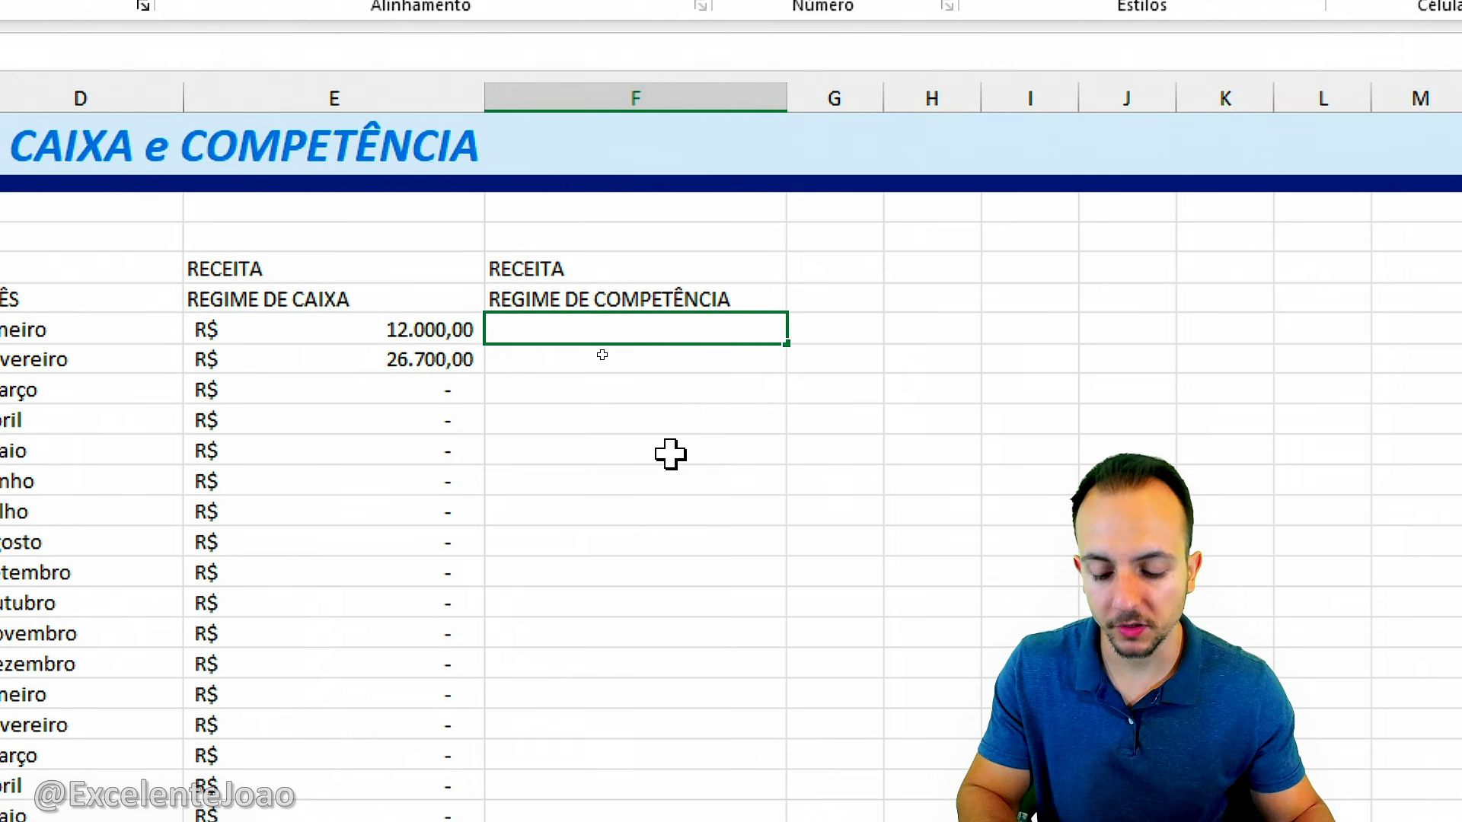
{"action": "key", "text": "ctrl+v"}
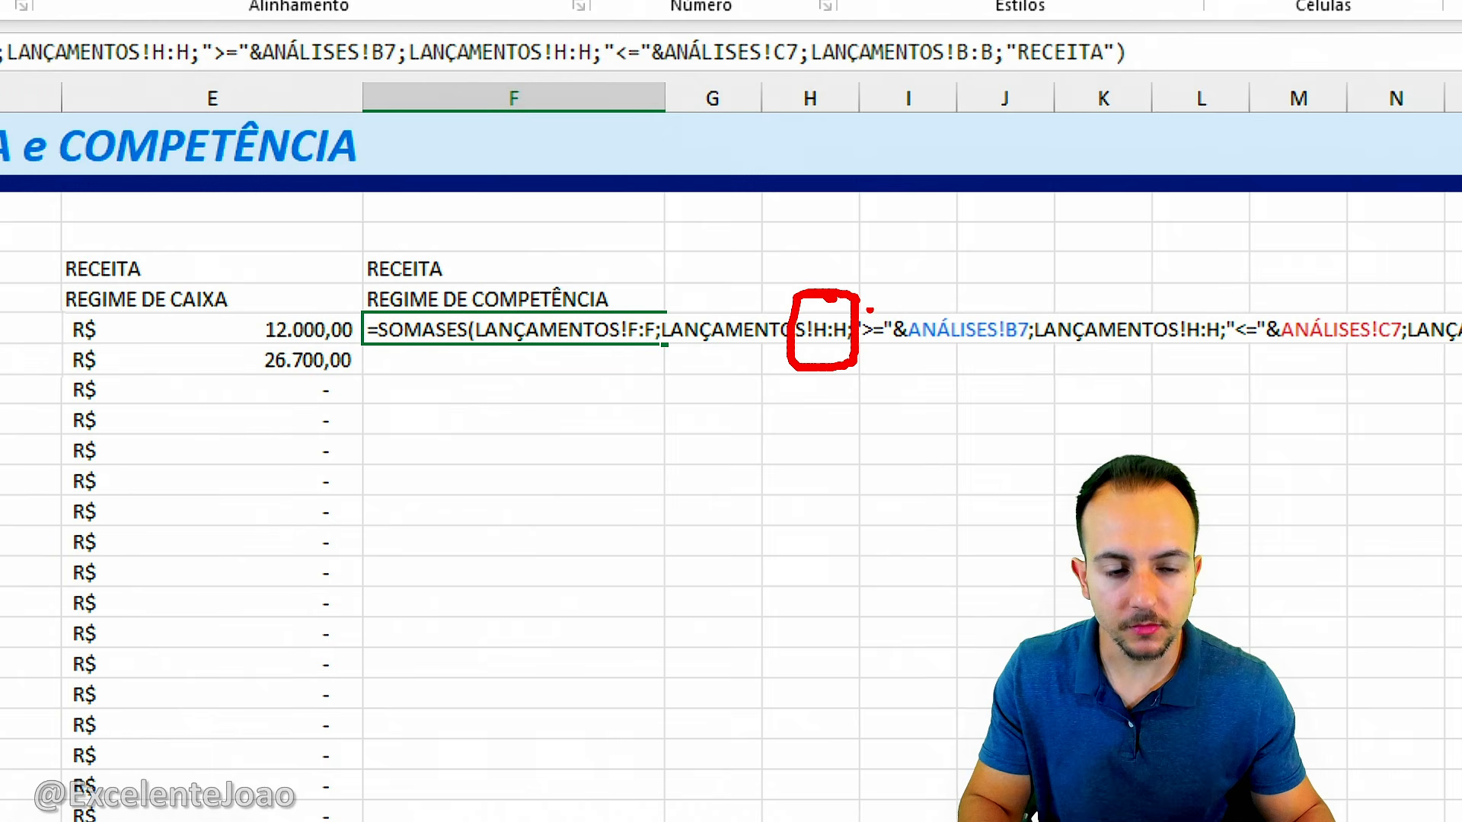
Step: Change the first criteria range in the F7 formula to LANÇAMENTOS column G (G:G), the DATA DE COMPETÊNCIA column
{"action": "left_click_drag", "start_coordinate": [857, 291], "coordinate": [946, 251]}
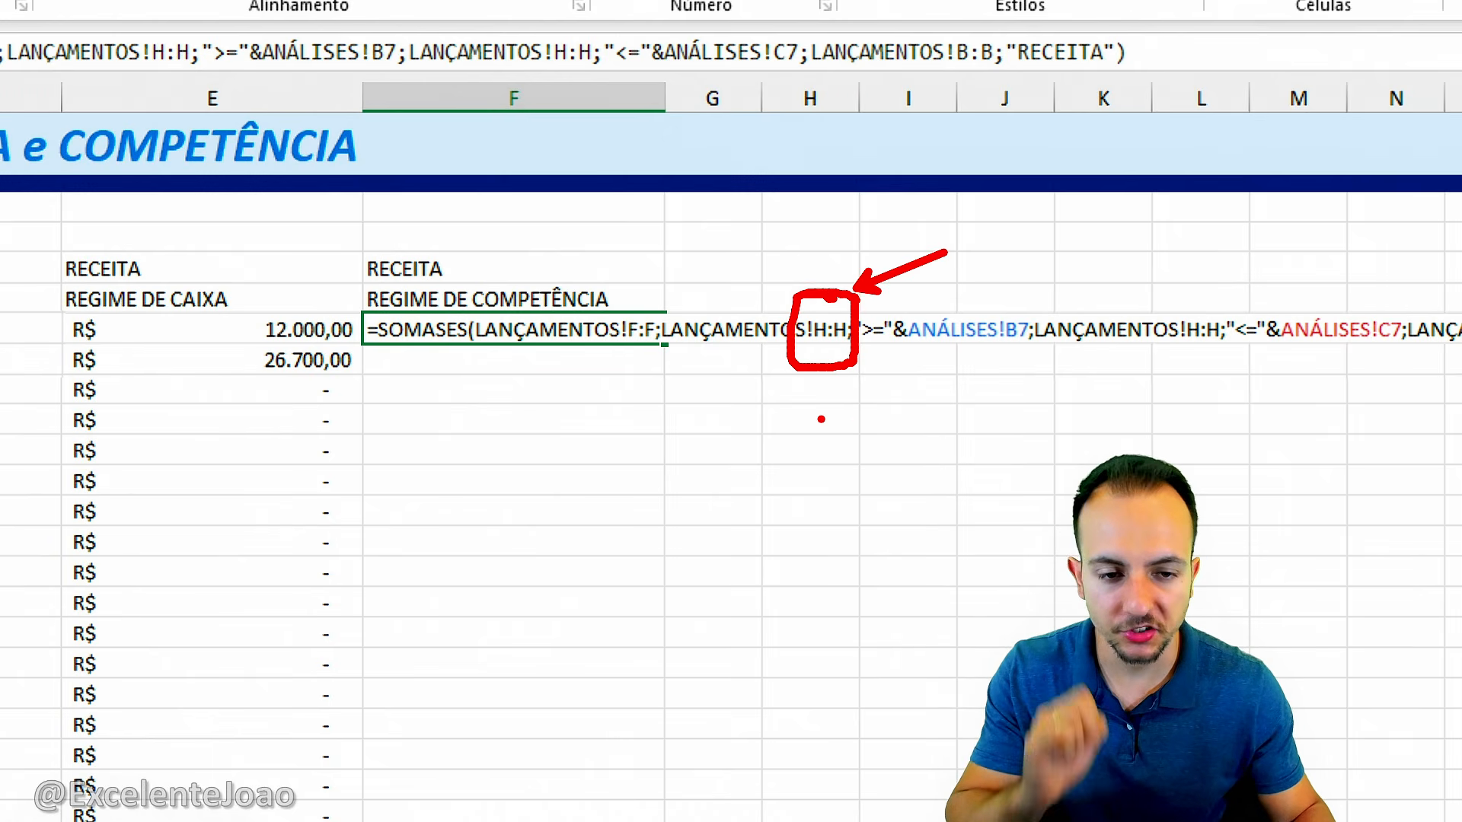
{"action": "left_click", "coordinate": [813, 330]}
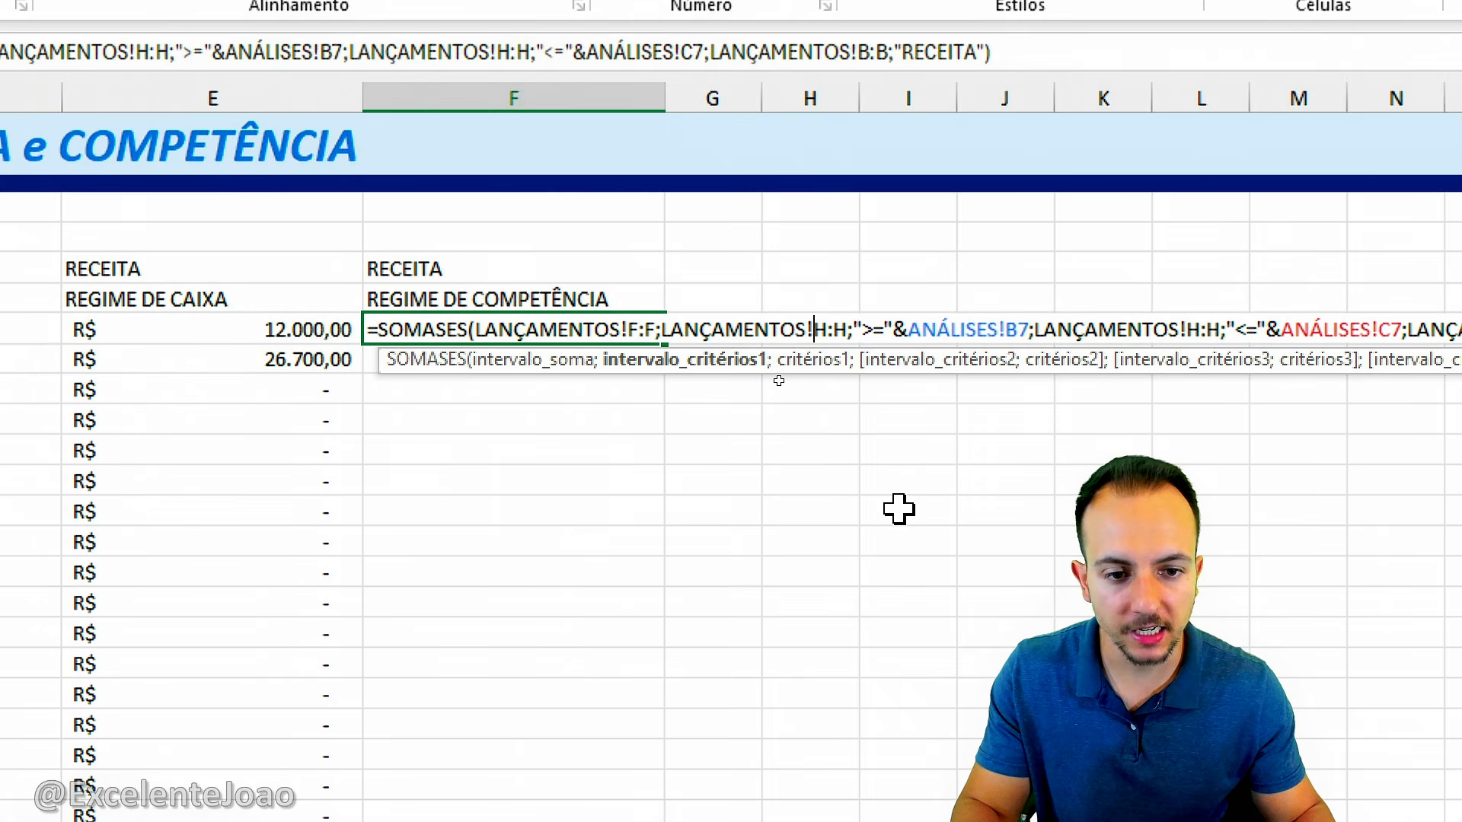
{"action": "key", "text": "Delete"}
{"action": "type", "text": "g"}
{"action": "key", "text": "Right"}
{"action": "key", "text": "Delete"}
{"action": "type", "text": "g"}
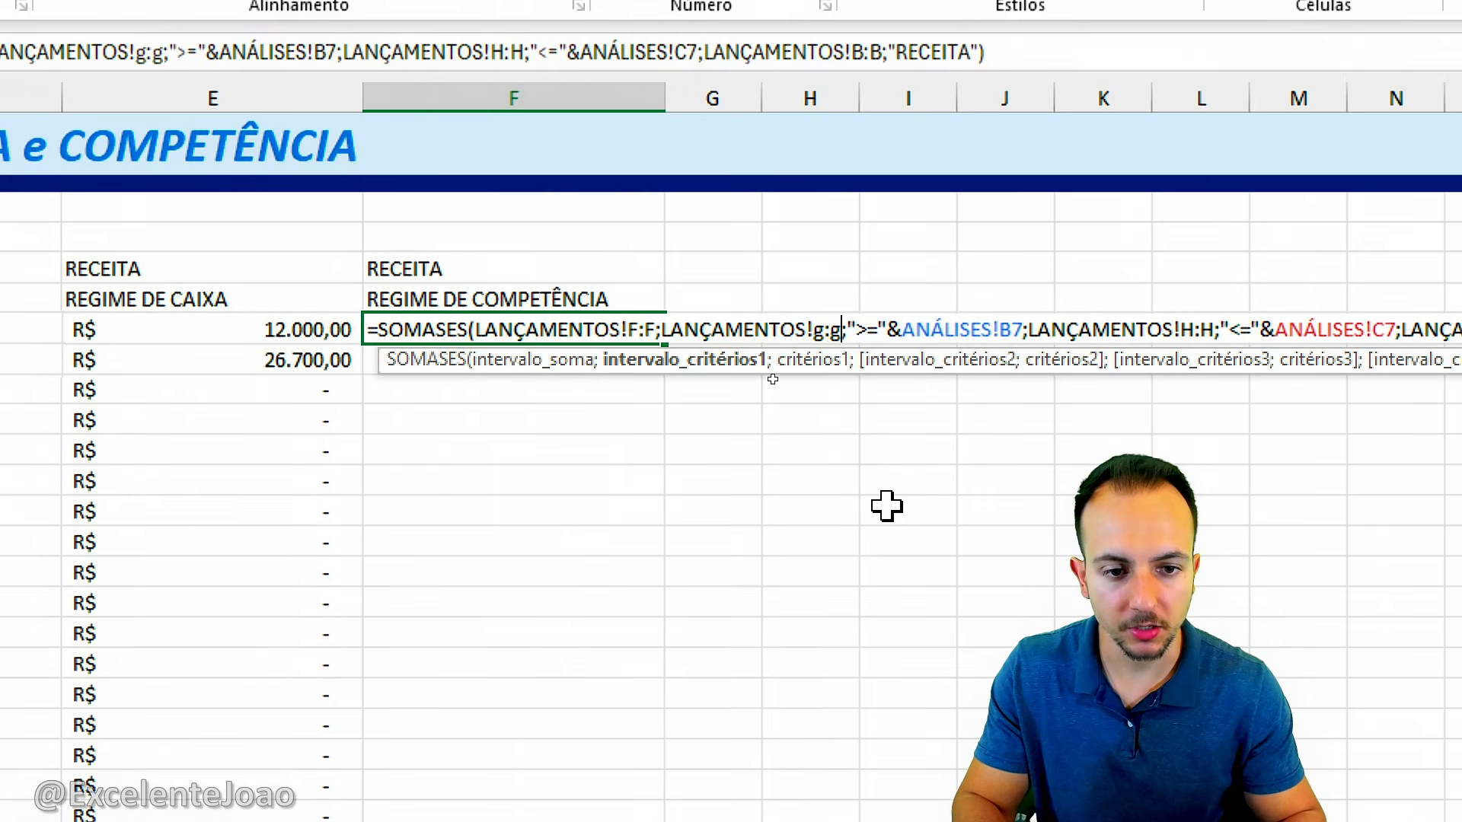
Step: Change the second criteria range in the F7 formula to LANÇAMENTOS G:G and commit the formula
{"action": "scroll", "coordinate": [1026, 399], "scroll_direction": "right", "scroll_amount": 2}
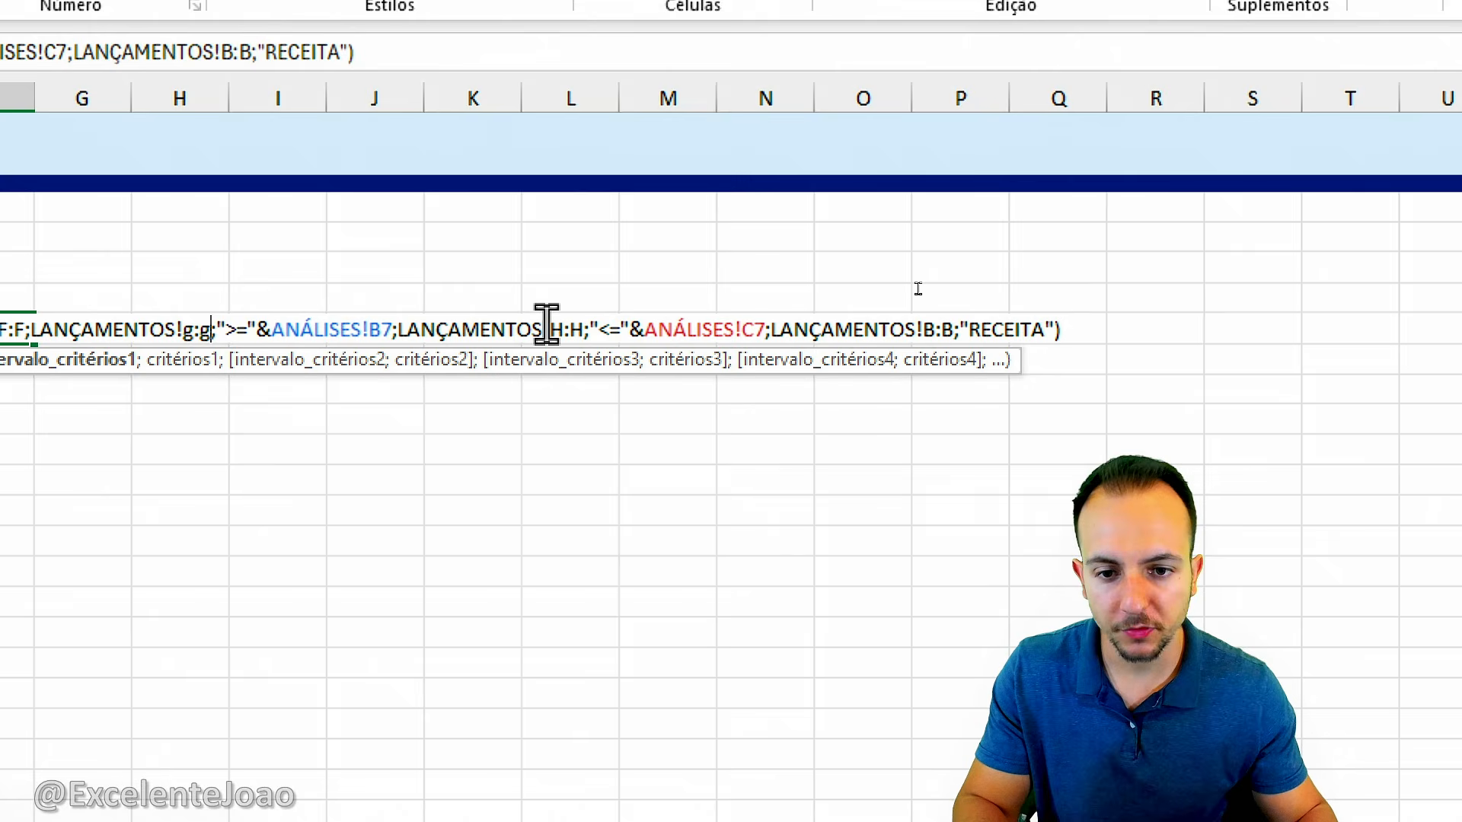
{"action": "left_click", "coordinate": [550, 330]}
{"action": "key", "text": "Delete"}
{"action": "type", "text": "G"}
{"action": "key", "text": "Right"}
{"action": "key", "text": "Delete"}
{"action": "type", "text": "G"}
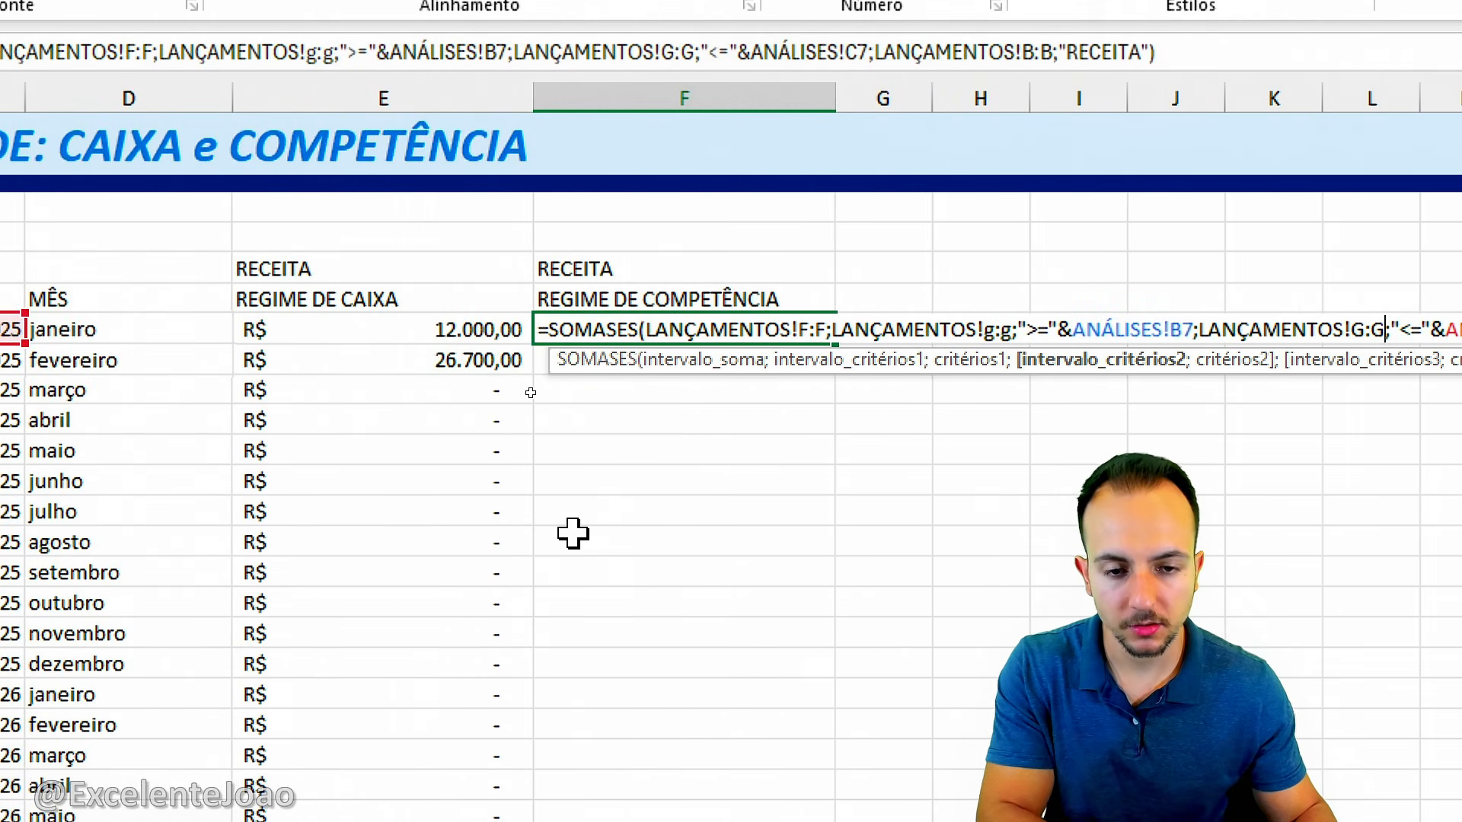
{"action": "key", "text": "Return"}
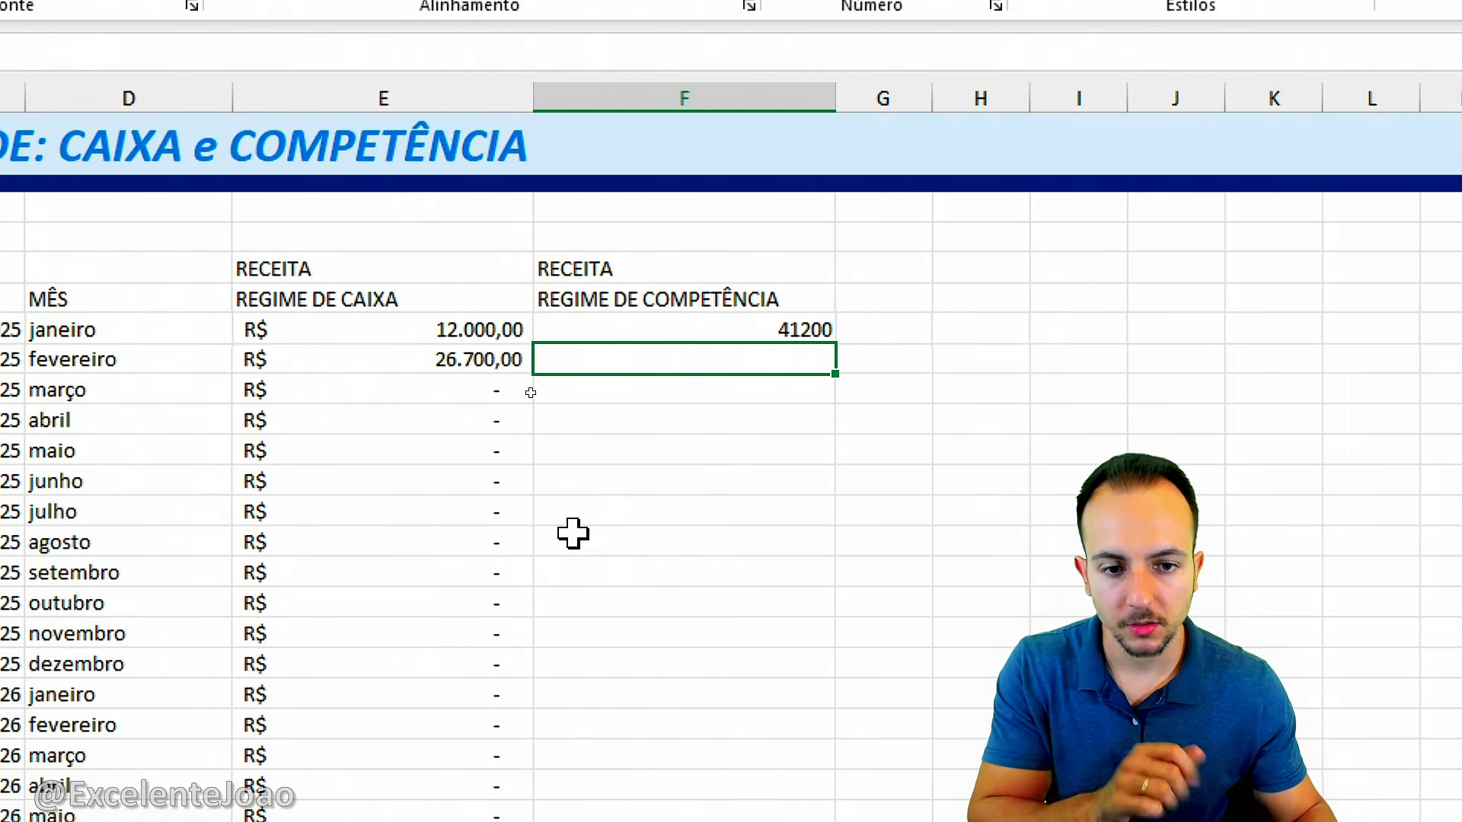
Step: Apply the R$ accounting format to F7 and fill its formula down the REGIME DE COMPETÊNCIA column
{"action": "left_click", "coordinate": [740, 332]}
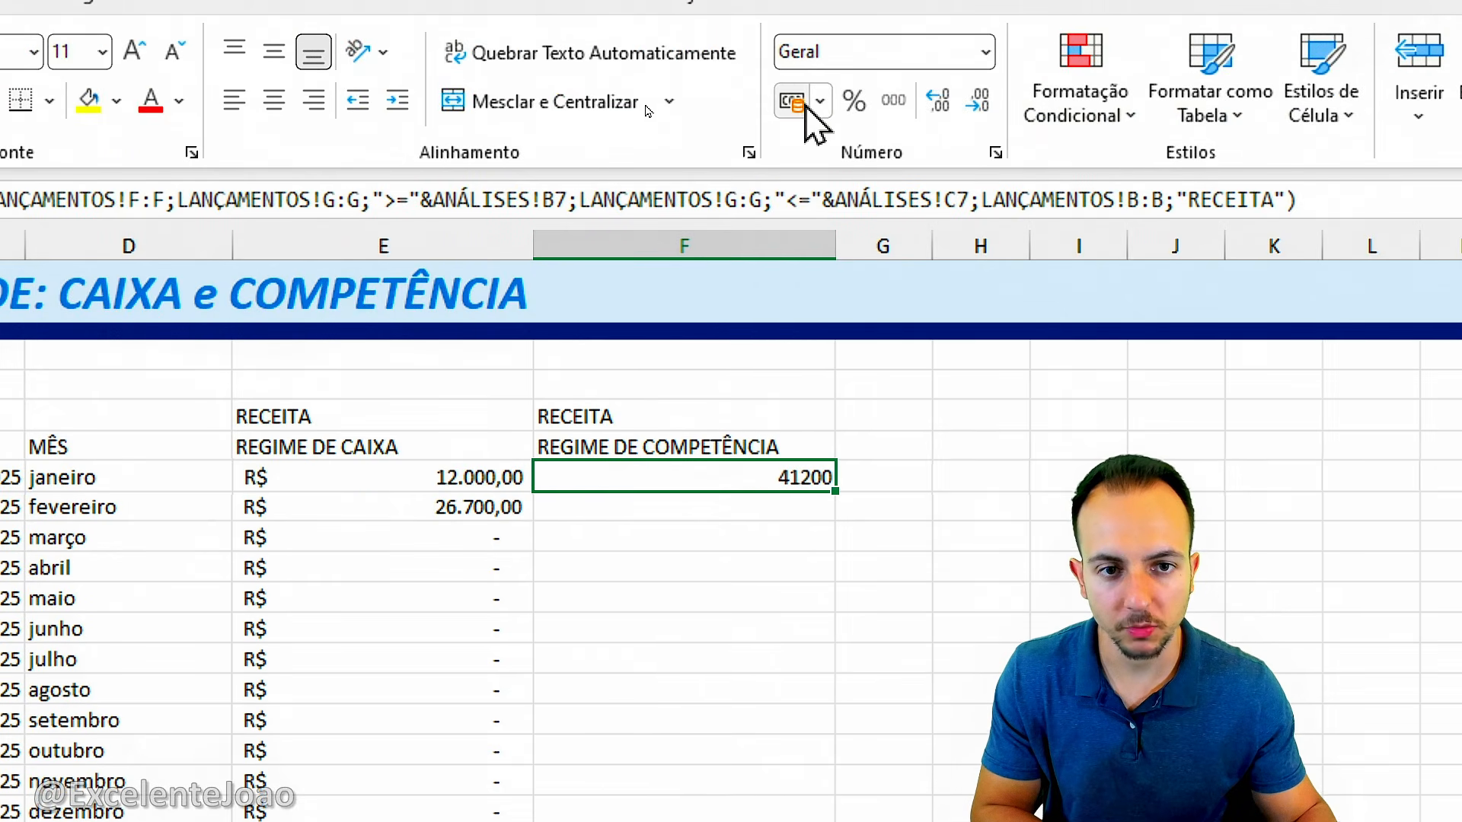
{"action": "left_click", "coordinate": [793, 102]}
{"action": "left_click_drag", "start_coordinate": [842, 496], "coordinate": [822, 686]}
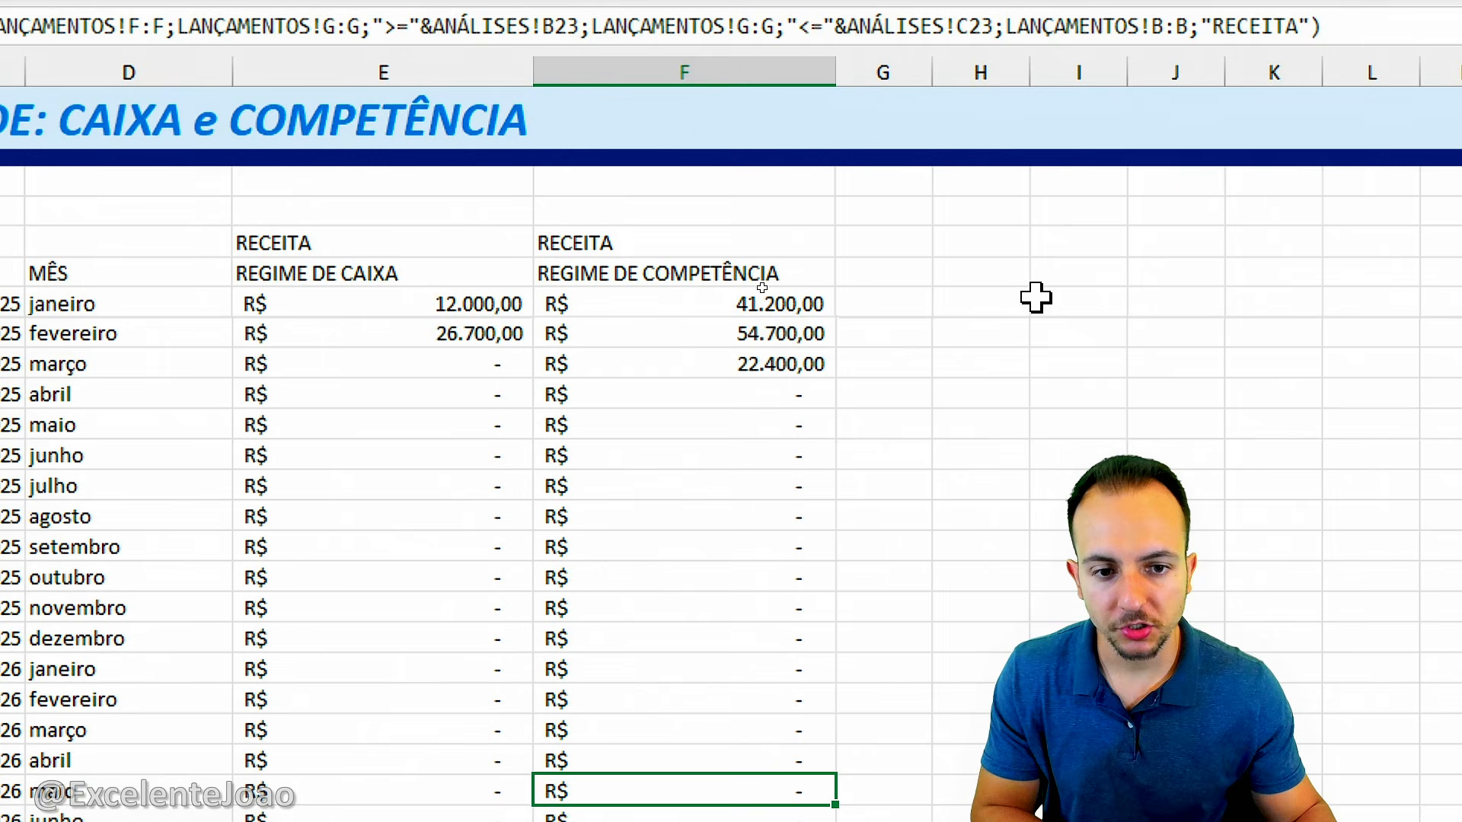
{"action": "left_click", "coordinate": [1037, 96]}
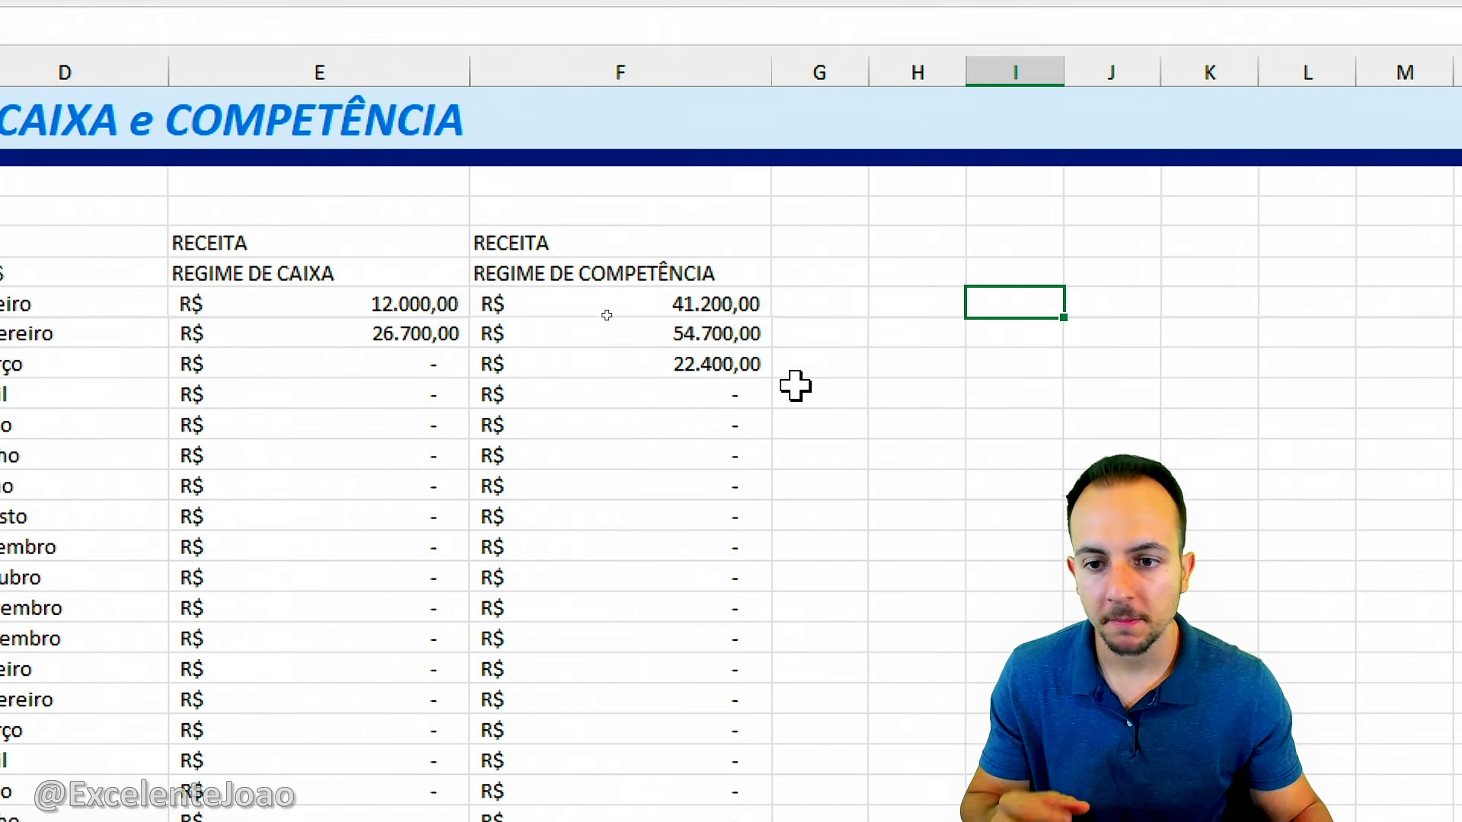
Step: Copy the RECEITA and regime headers in E5:F6 into G5:H6
{"action": "left_click_drag", "start_coordinate": [365, 242], "coordinate": [502, 278]}
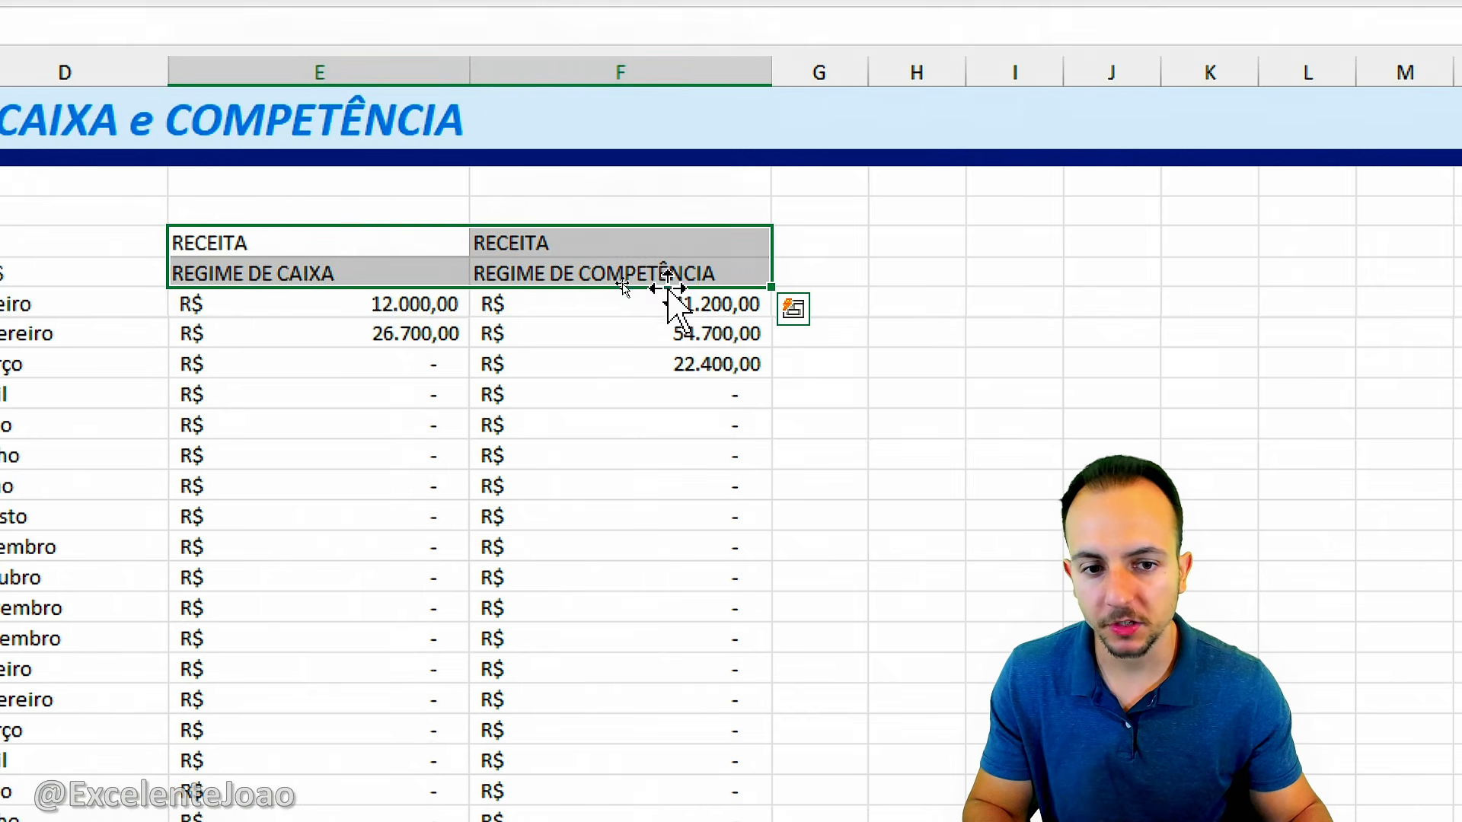
{"action": "key", "text": "ctrl+c"}
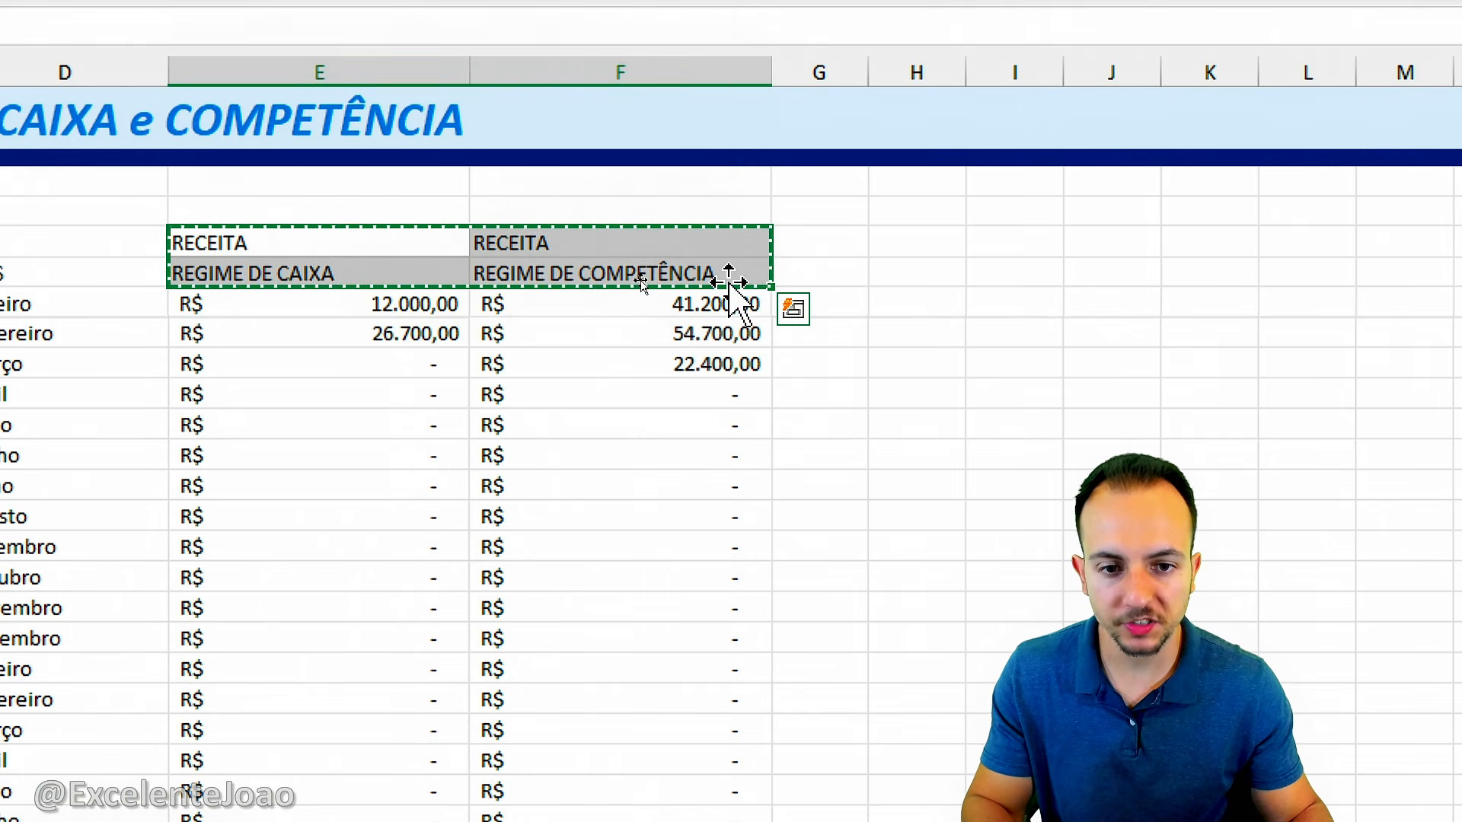
{"action": "left_click", "coordinate": [812, 238]}
{"action": "key", "text": "ctrl+v"}
{"action": "left_click", "coordinate": [807, 321]}
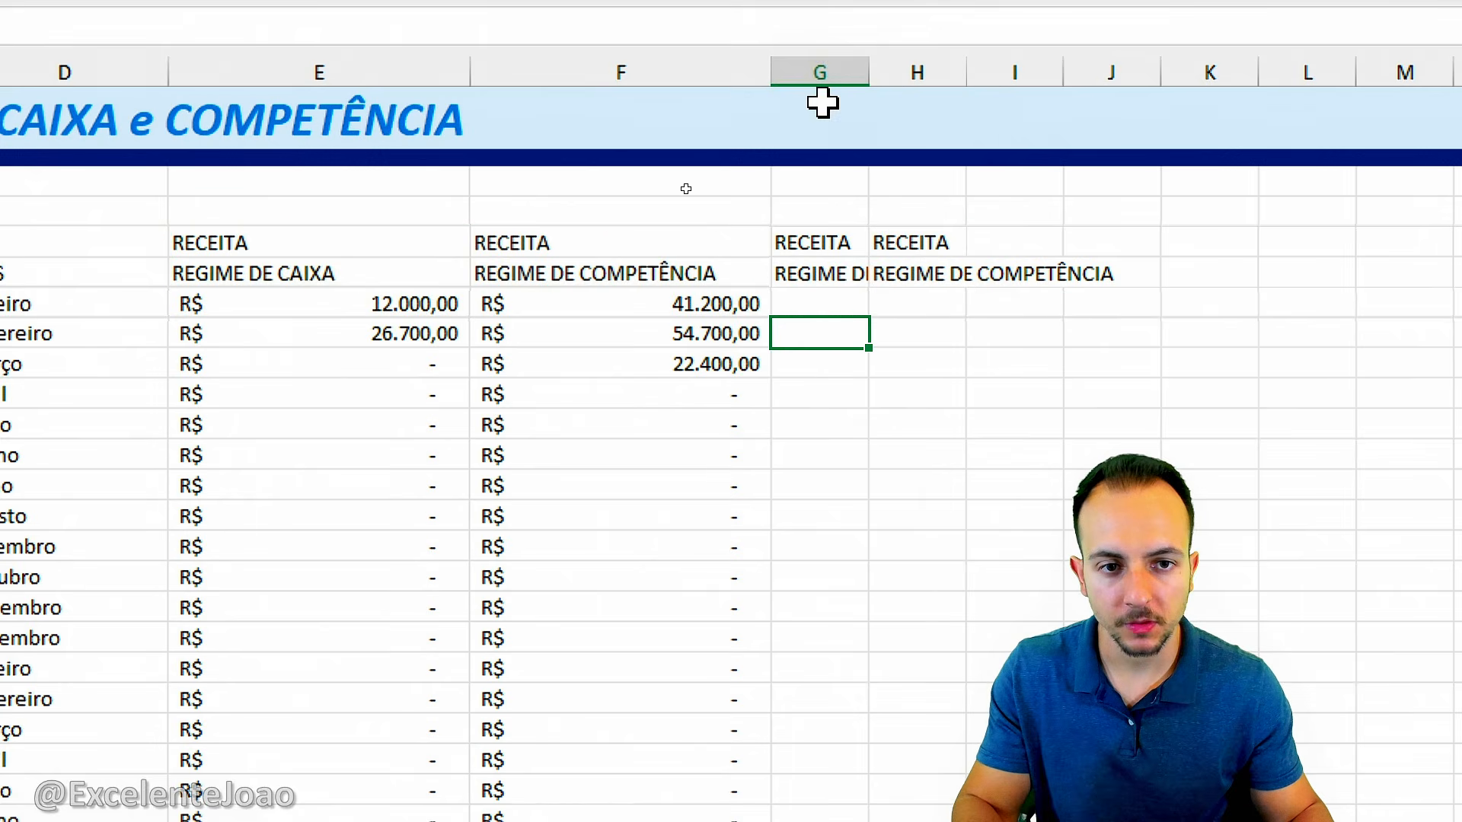
Step: Resize columns E through H to one equal width that fits the REGIME DE COMPETÊNCIA header
{"action": "left_click_drag", "start_coordinate": [910, 72], "coordinate": [461, 62]}
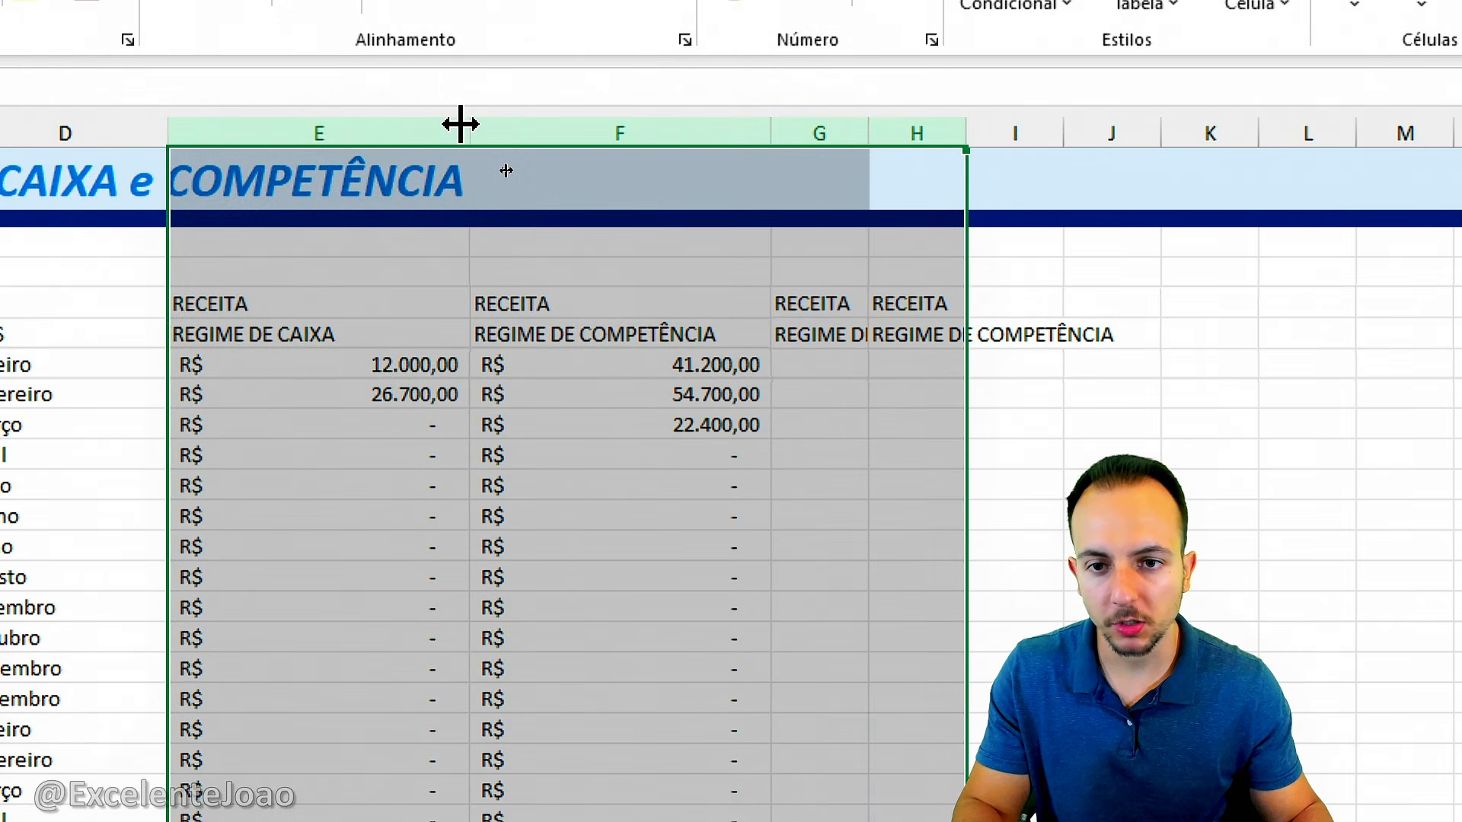
{"action": "left_click_drag", "start_coordinate": [461, 123], "coordinate": [455, 124]}
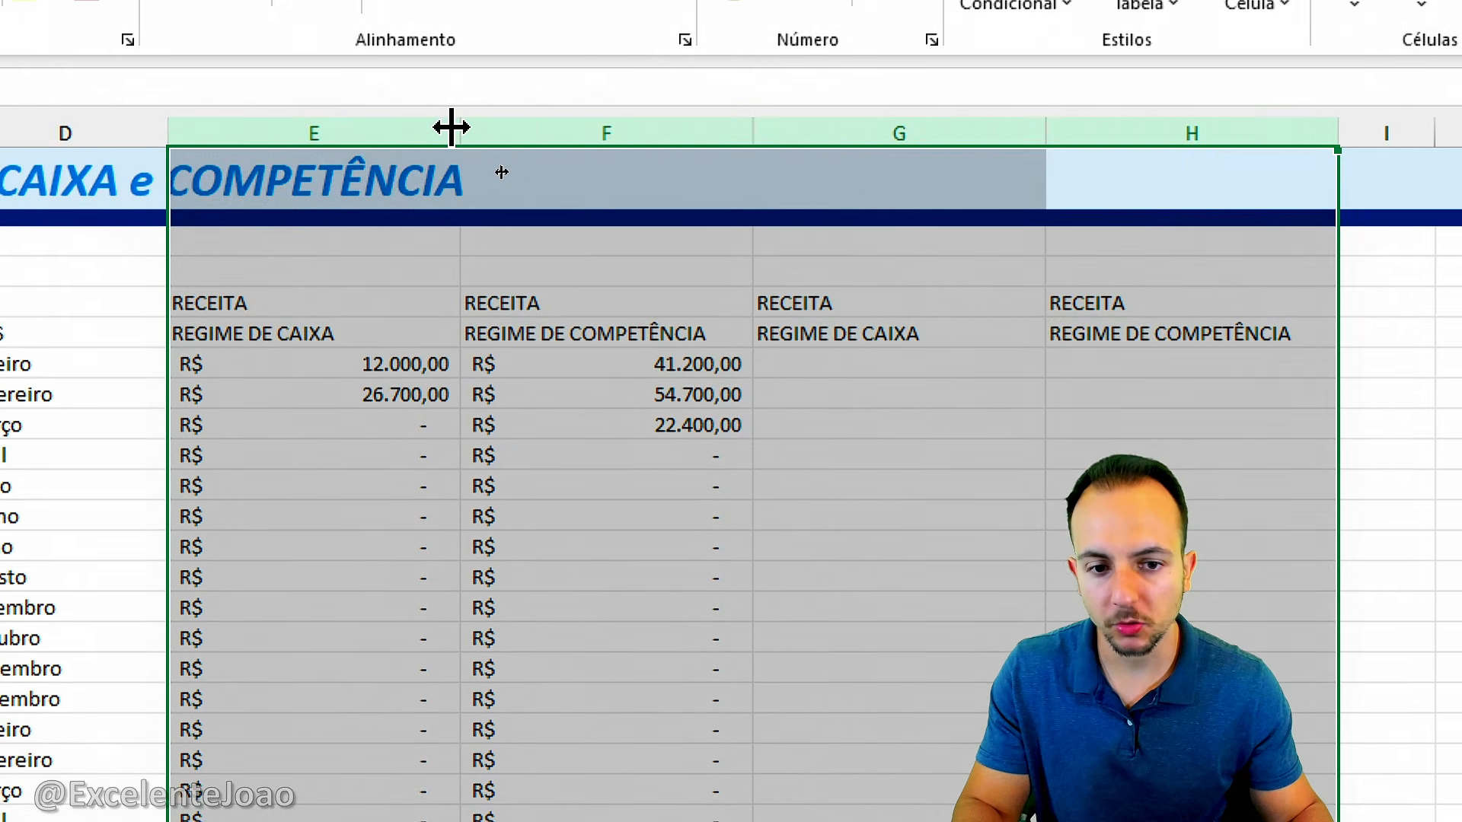
{"action": "left_click", "coordinate": [686, 394]}
Step: Replace the copied RECEITA labels in G5 and H5 with DESPESA
{"action": "left_click", "coordinate": [839, 304]}
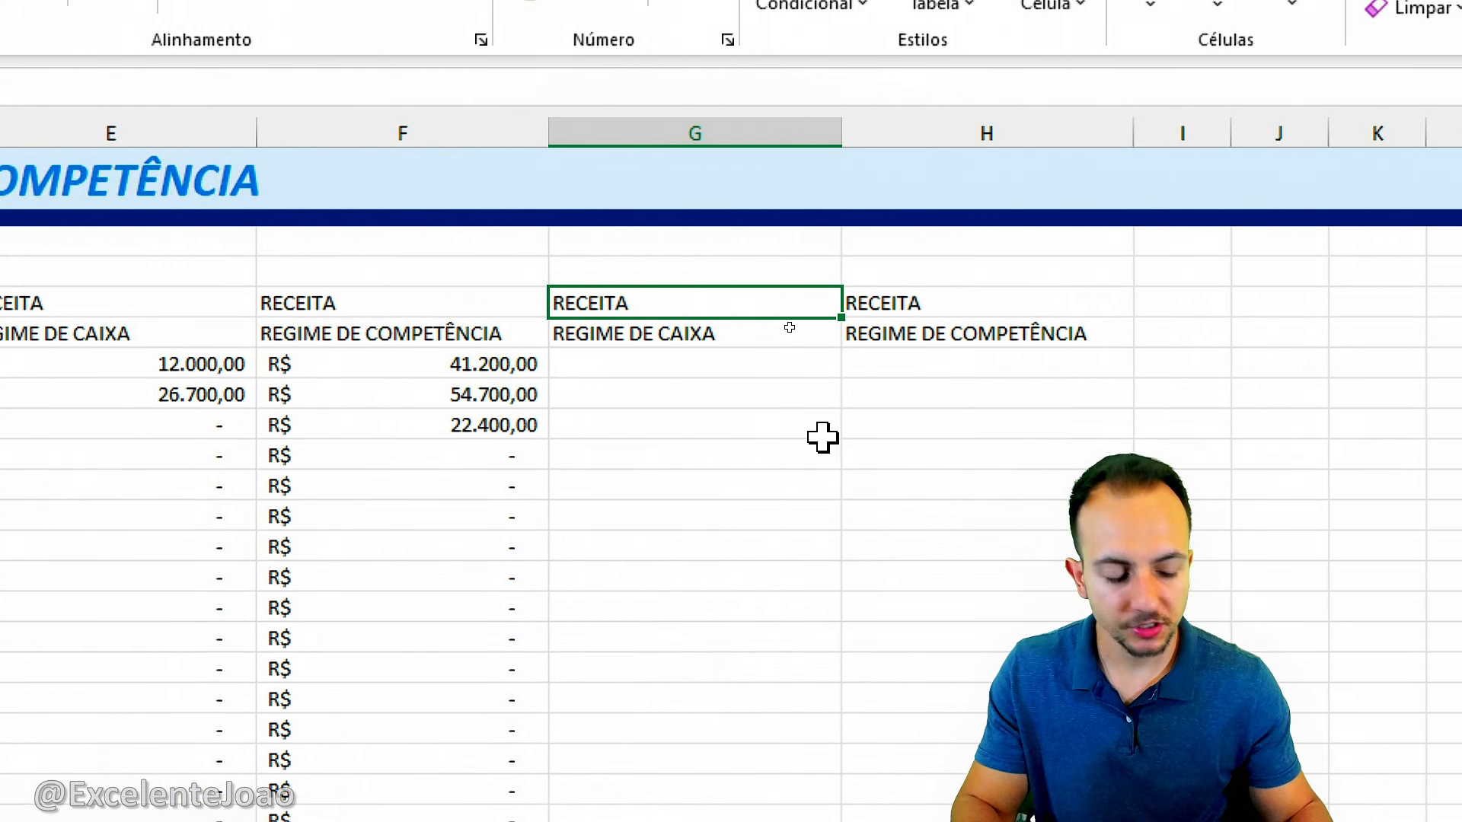
{"action": "type", "text": "DESPESA"}
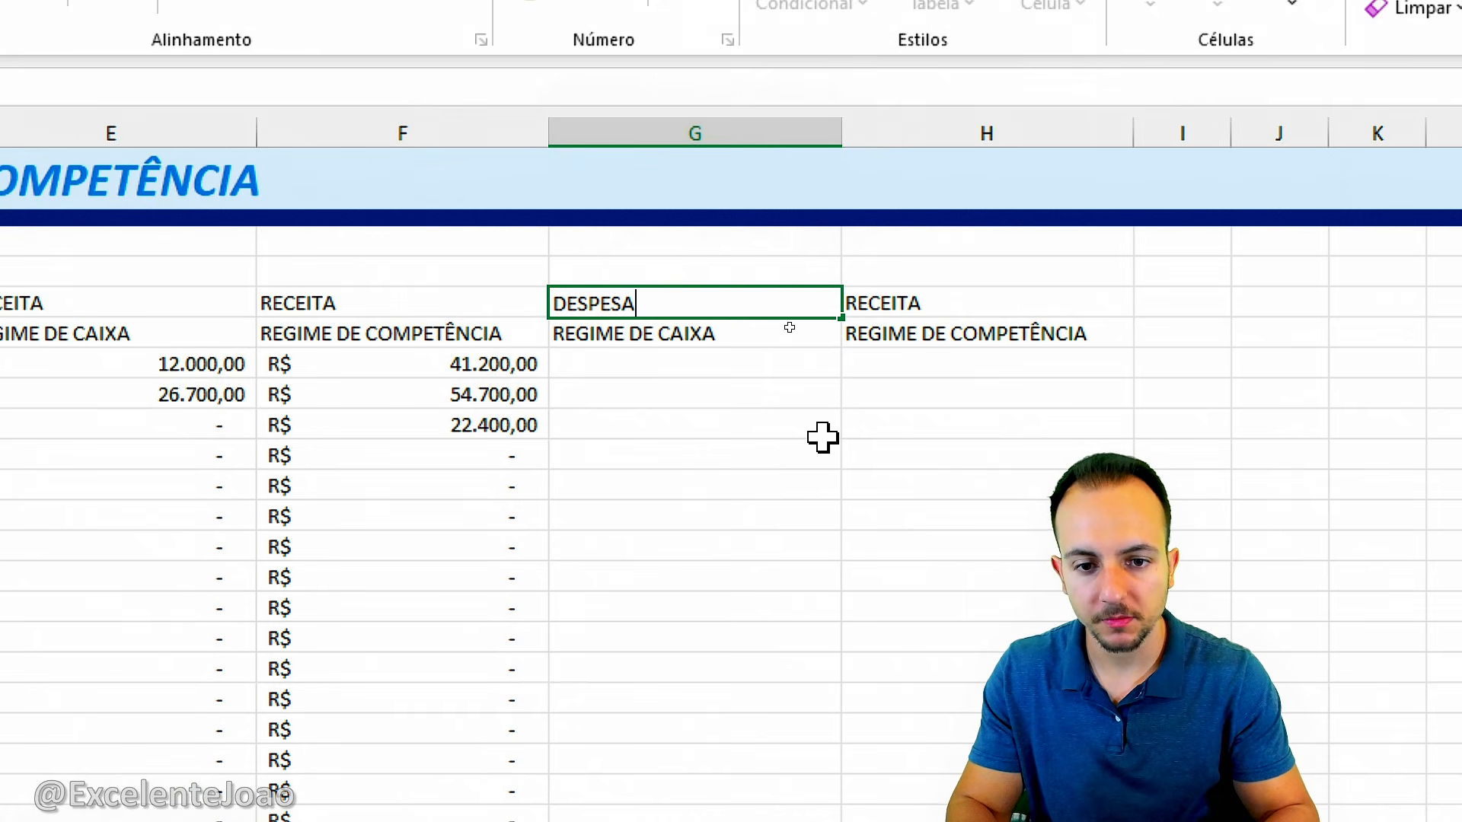
{"action": "key", "text": "Tab"}
{"action": "type", "text": "DESPESA"}
{"action": "key", "text": "Return"}
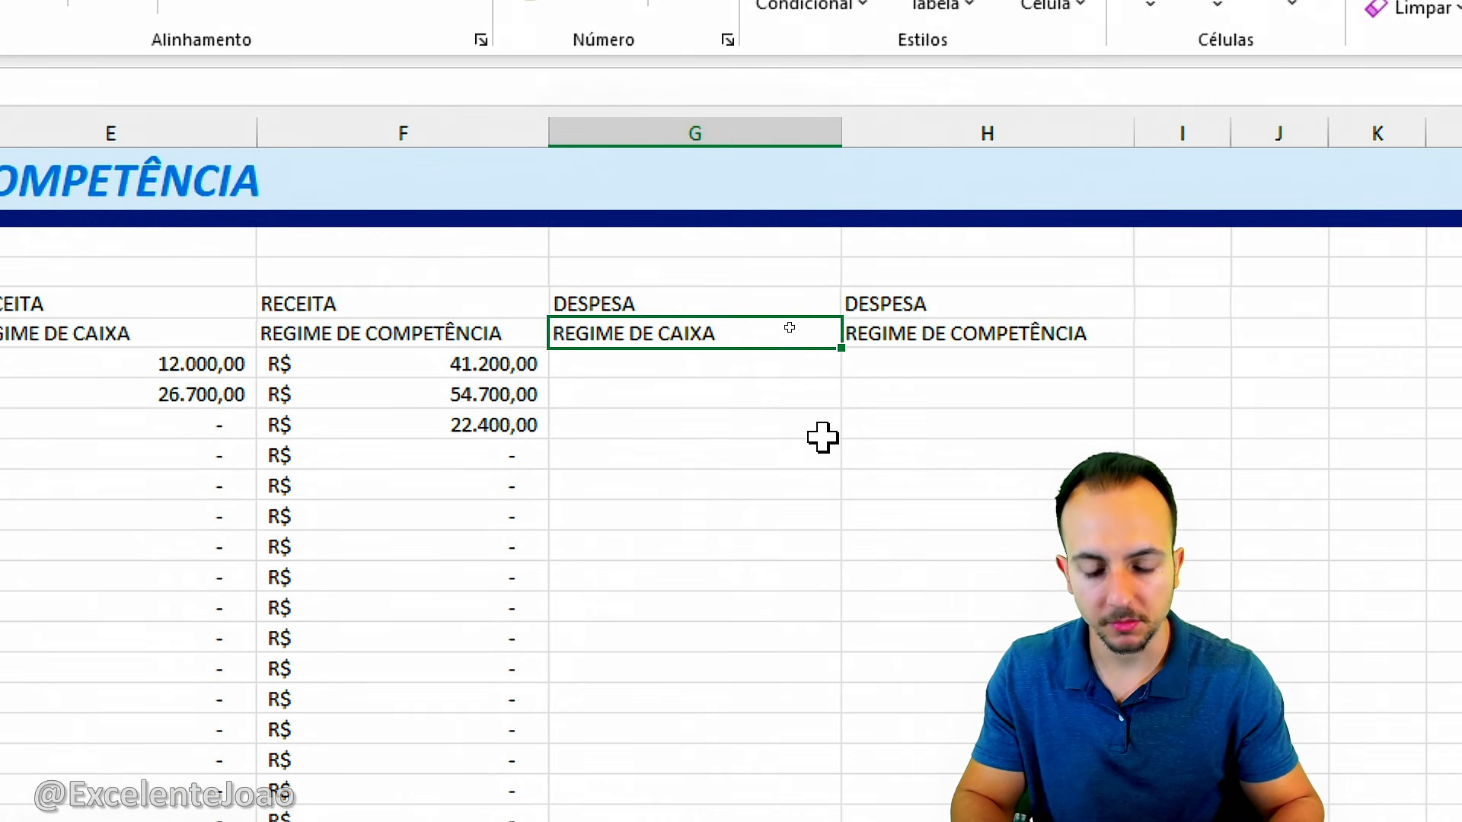
Step: Copy the SOMASES formula text from E7 into G7, the first DESPESA cell under REGIME DE CAIXA
{"action": "left_click", "coordinate": [667, 356]}
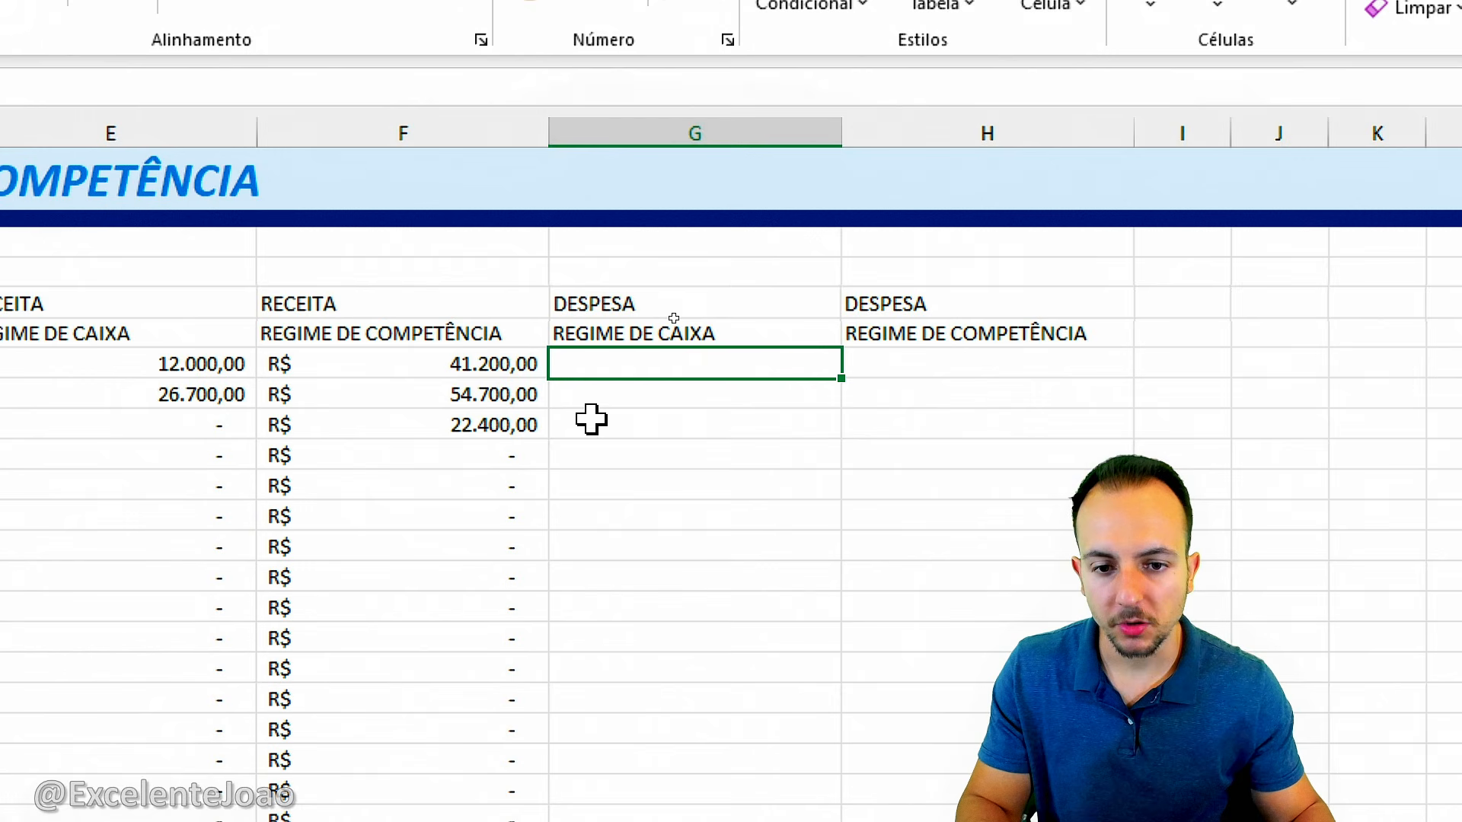
{"action": "left_click", "coordinate": [155, 367]}
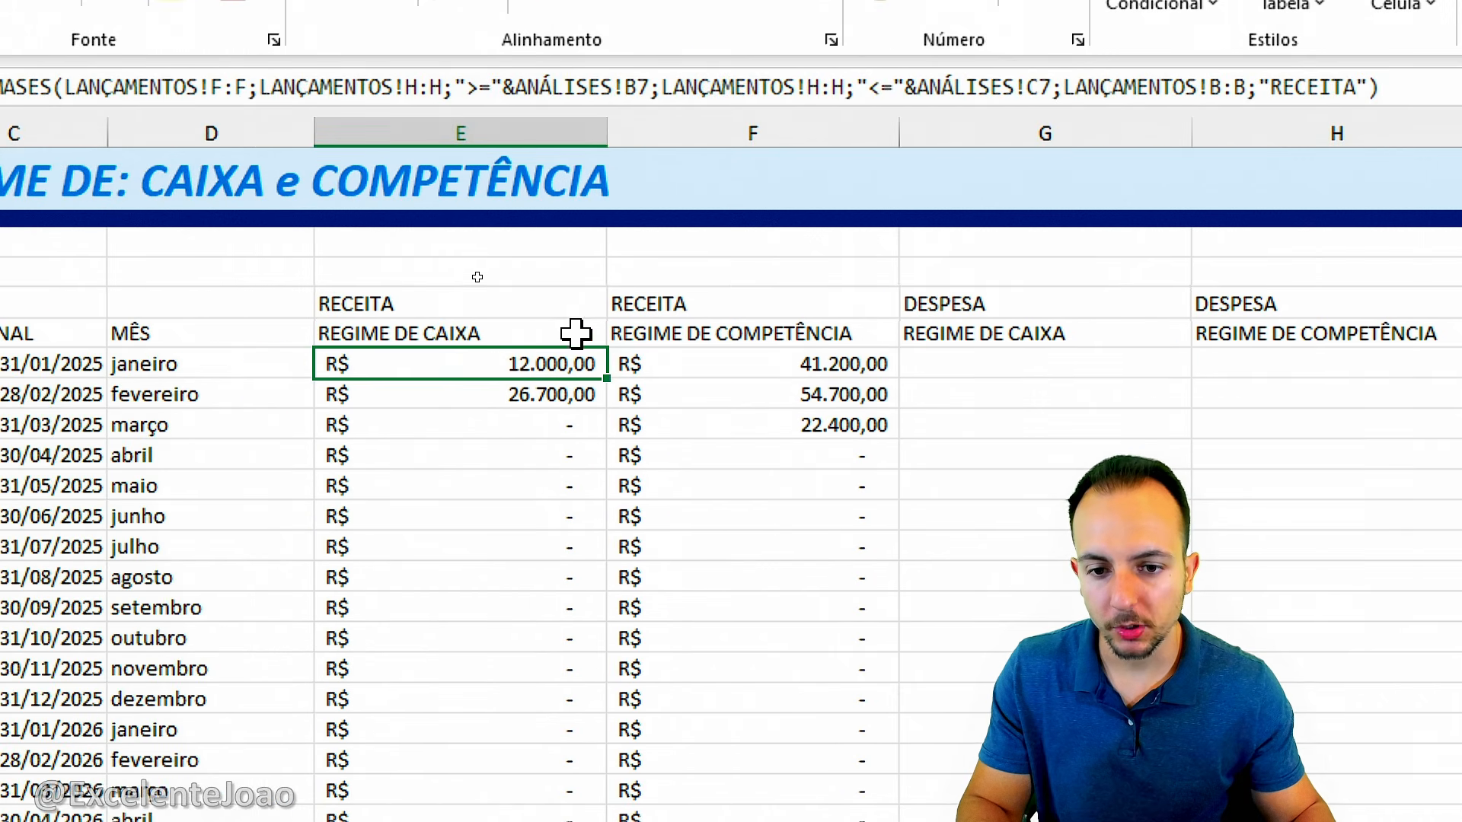
{"action": "double_click", "coordinate": [533, 369]}
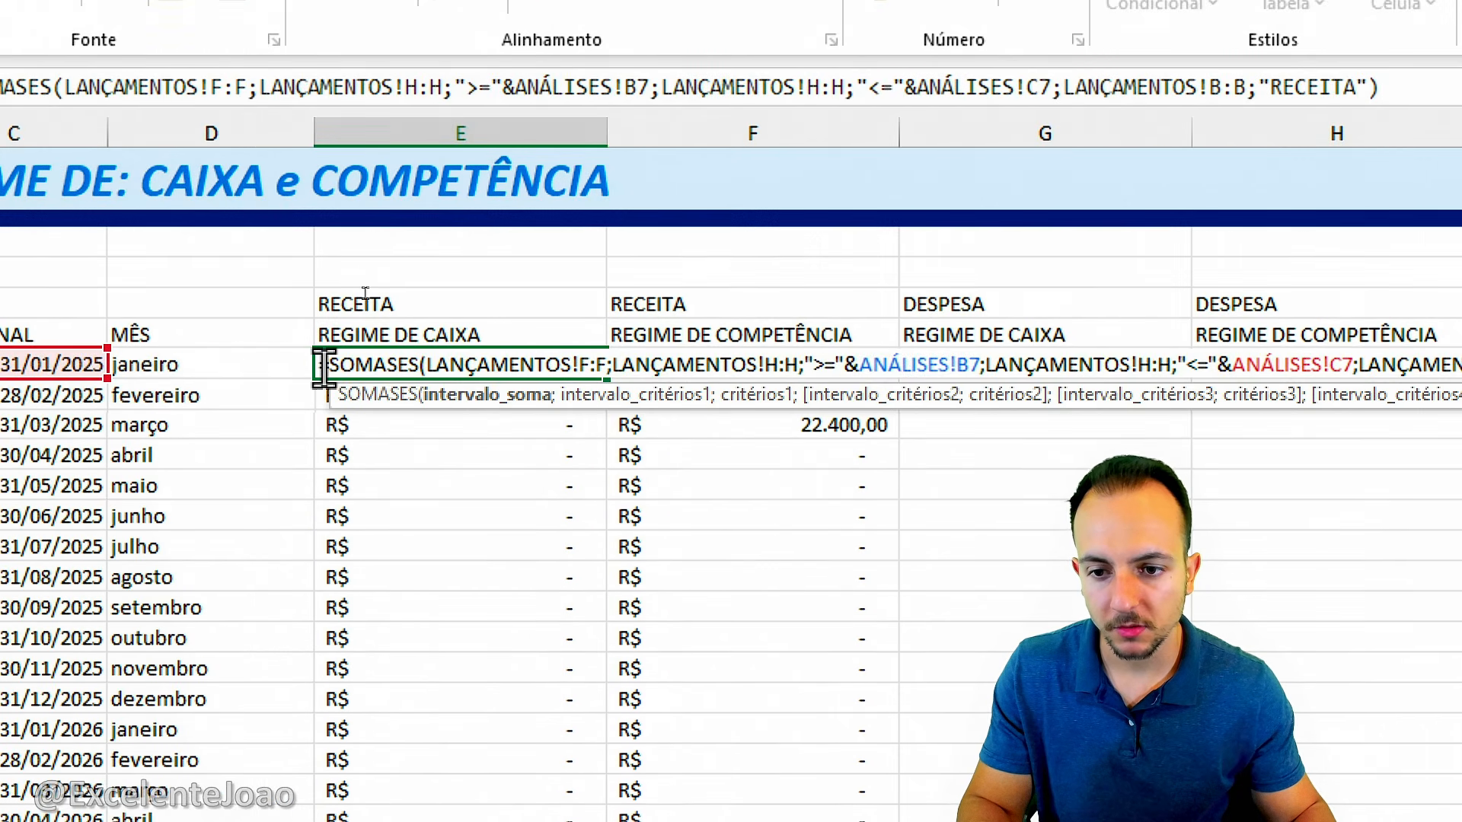
{"action": "left_click_drag", "start_coordinate": [325, 369], "coordinate": [1458, 366]}
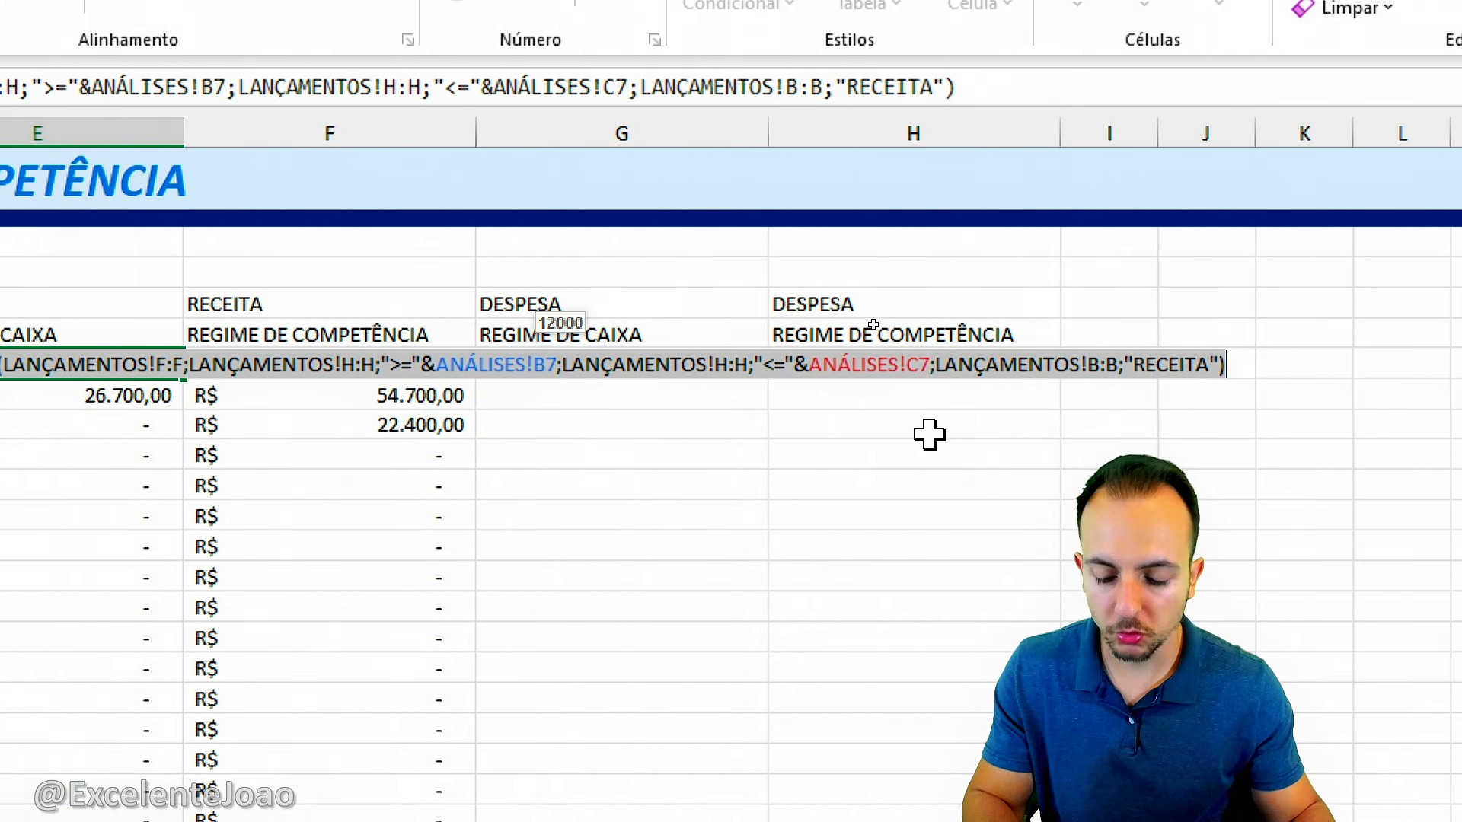
{"action": "key", "text": "ctrl+c"}
{"action": "key", "text": "Escape"}
{"action": "double_click", "coordinate": [608, 368]}
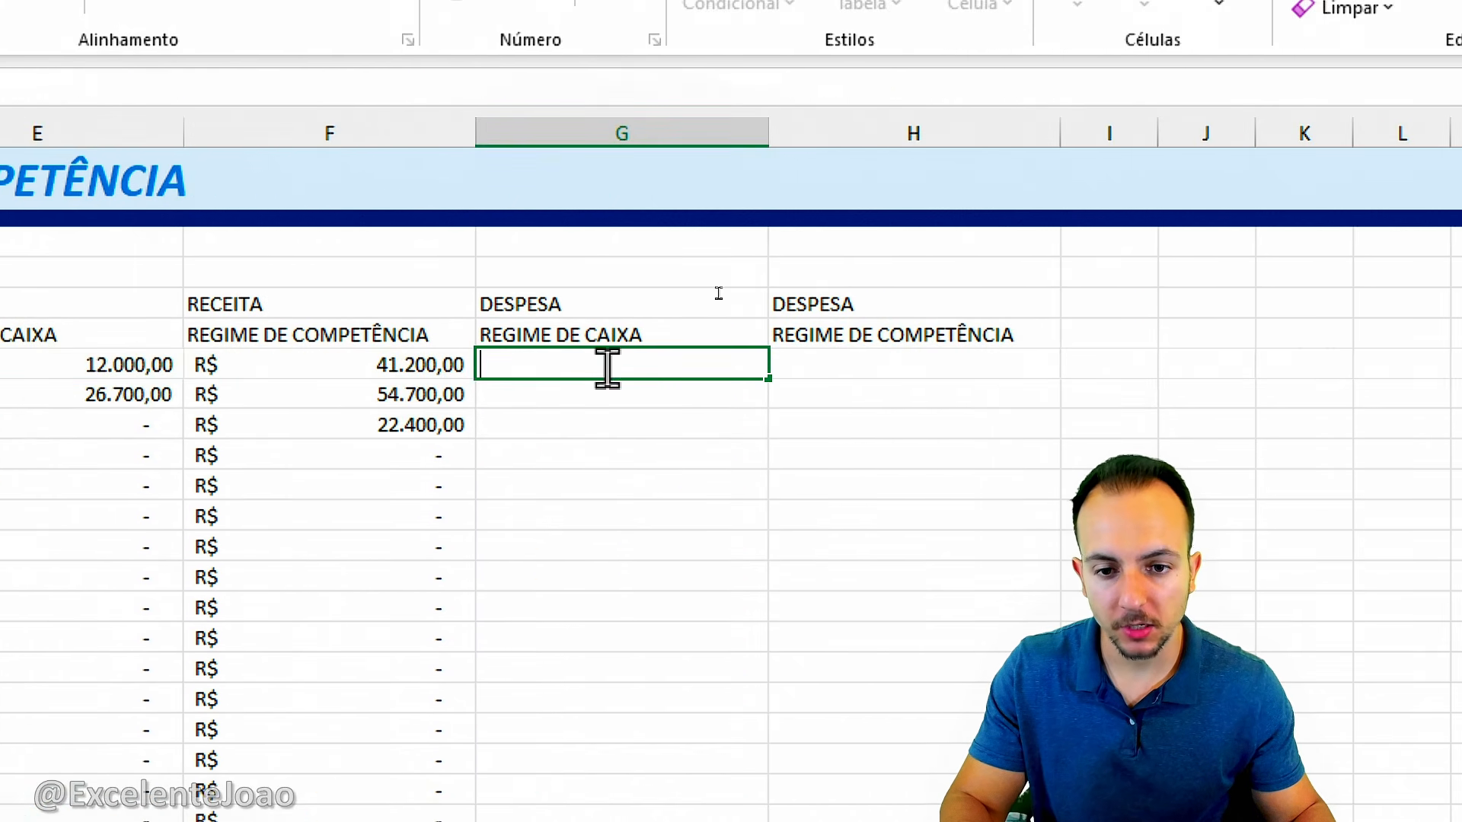
{"action": "key", "text": "ctrl+v"}
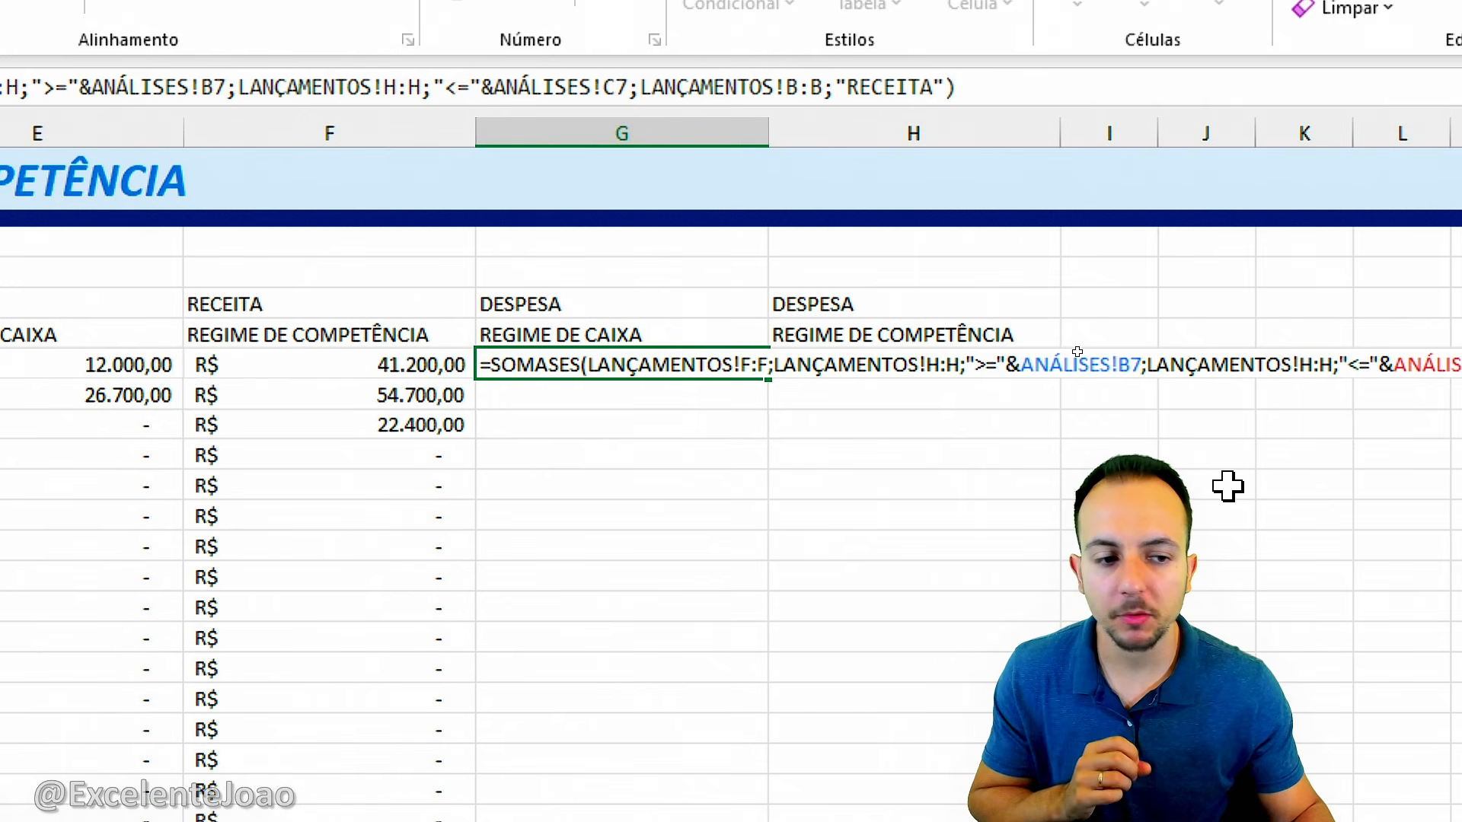
Step: Replace the "RECEITA" criterion in the G7 formula with "DESPESA" and enter the formula
{"action": "mouse_move", "coordinate": [1177, 310]}
{"action": "left_mouse_down"}
{"action": "mouse_move", "coordinate": [1072, 355]}
{"action": "mouse_move", "coordinate": [1142, 364]}
{"action": "left_mouse_up"}
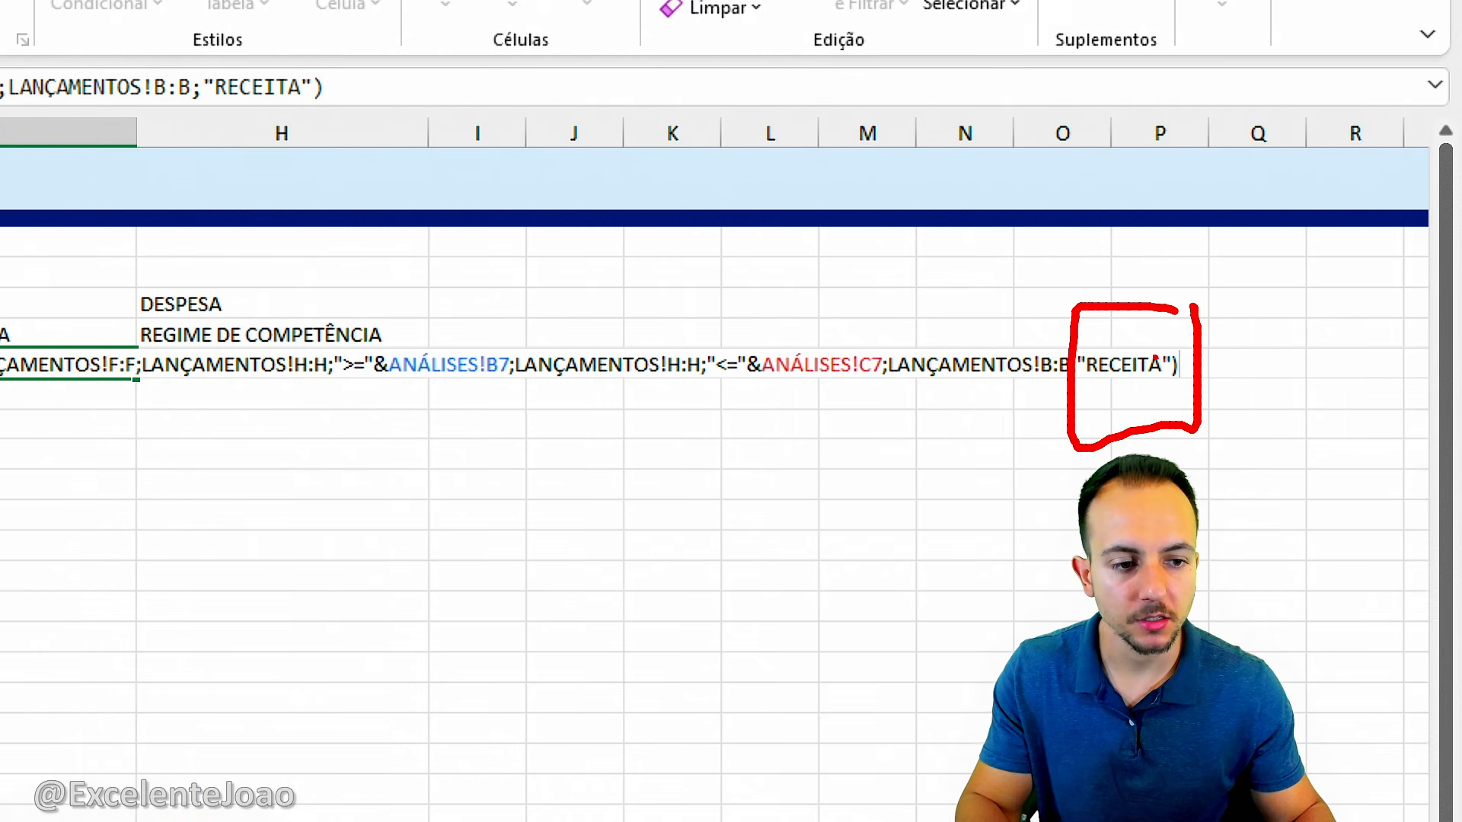
{"action": "key", "text": "Escape"}
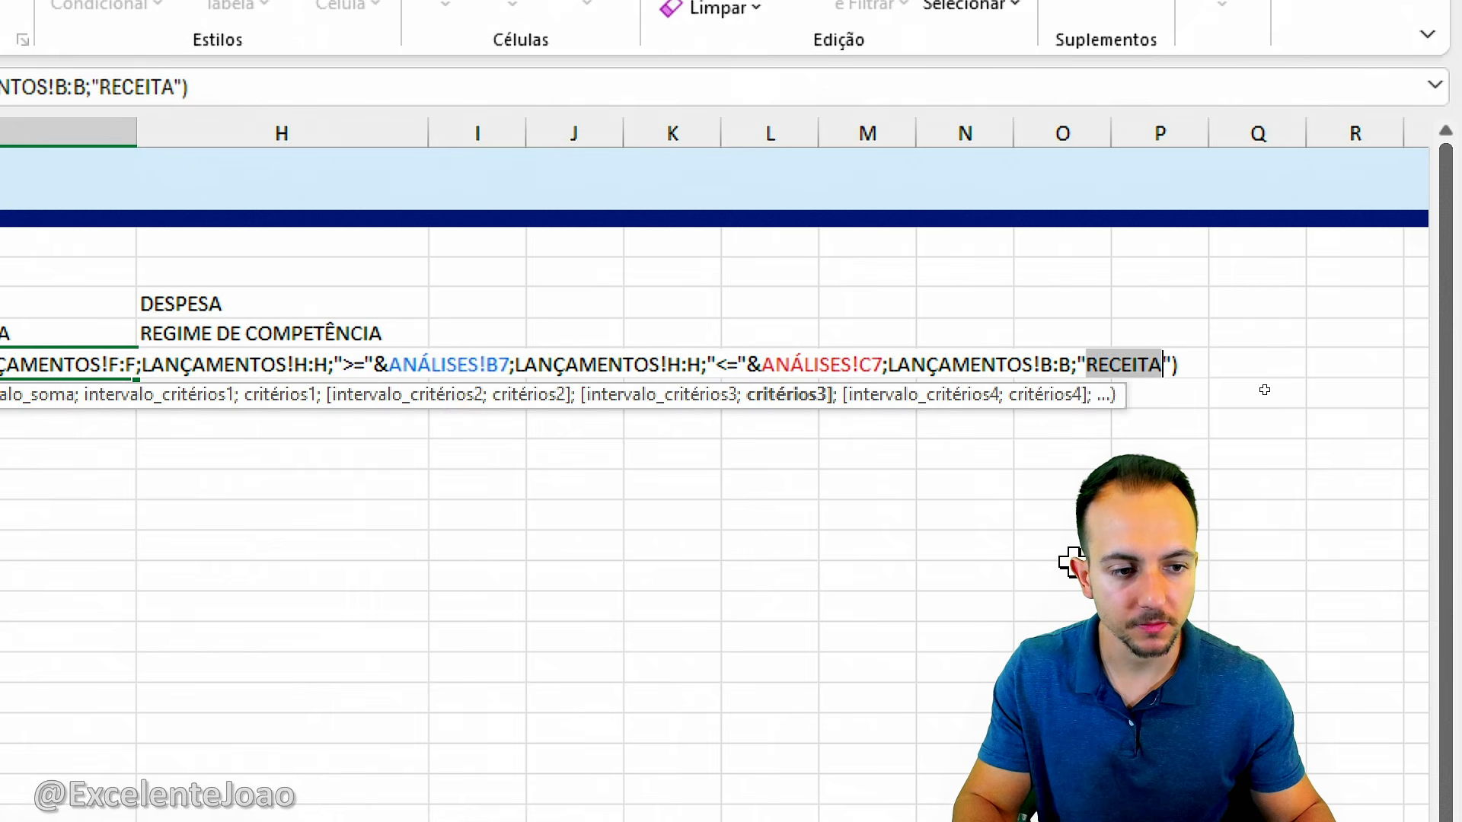
{"action": "type", "text": "DESPESA"}
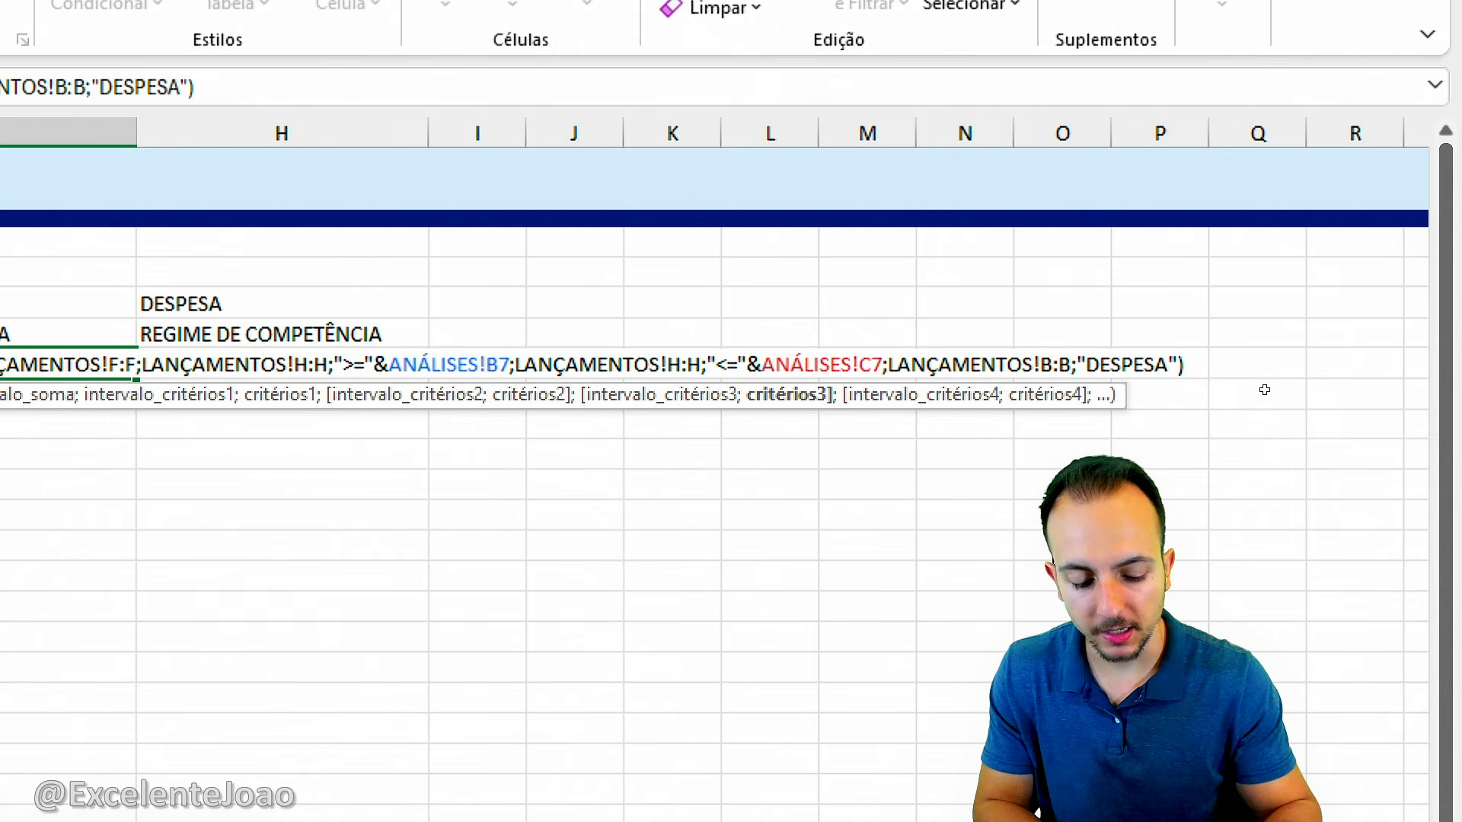
{"action": "key", "text": "Return"}
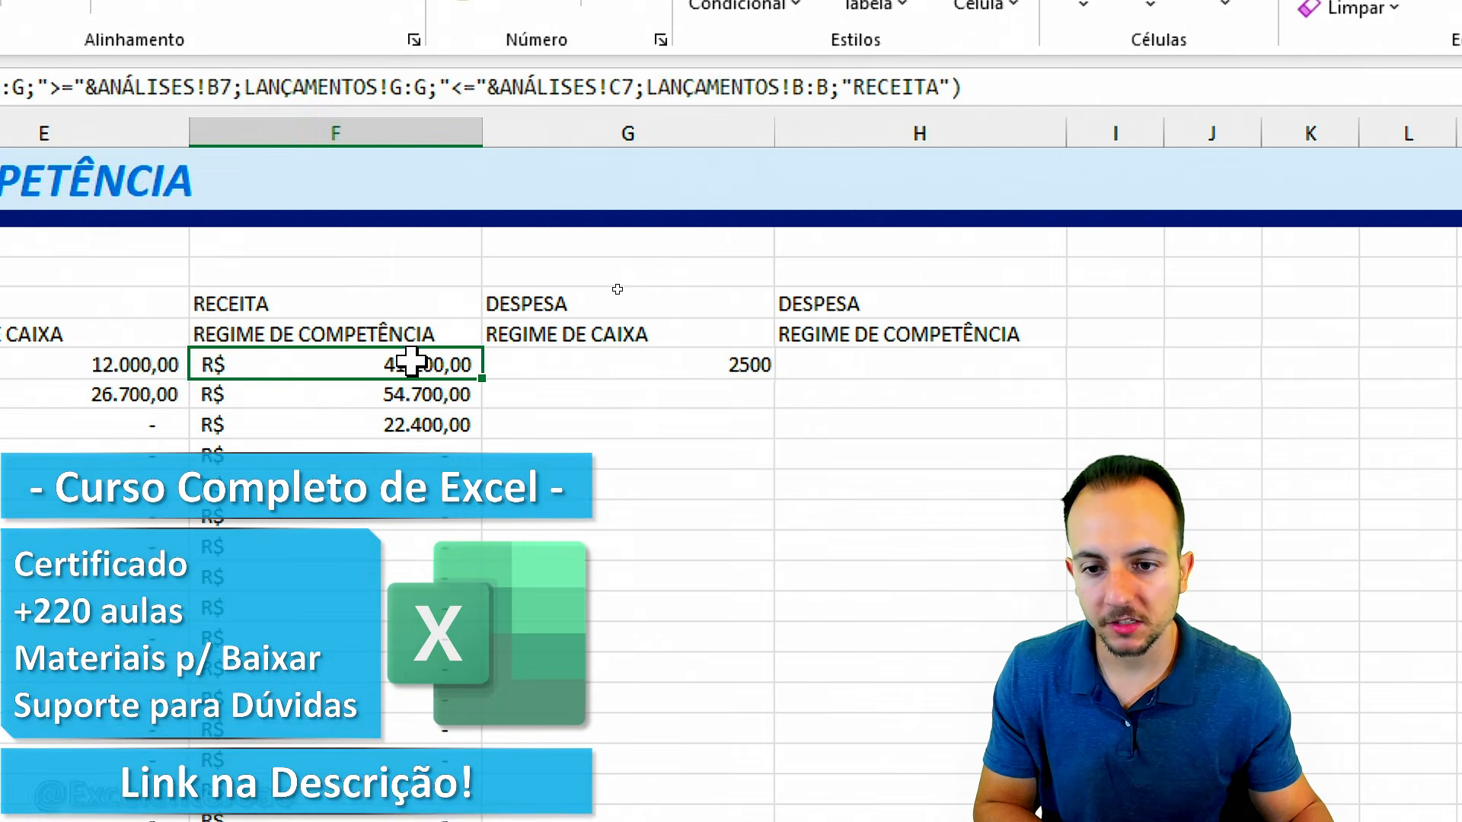
Step: Copy the SOMASES formula text from F7 into H7, the first DESPESA cell under REGIME DE COMPETÊNCIA
{"action": "double_click", "coordinate": [438, 364]}
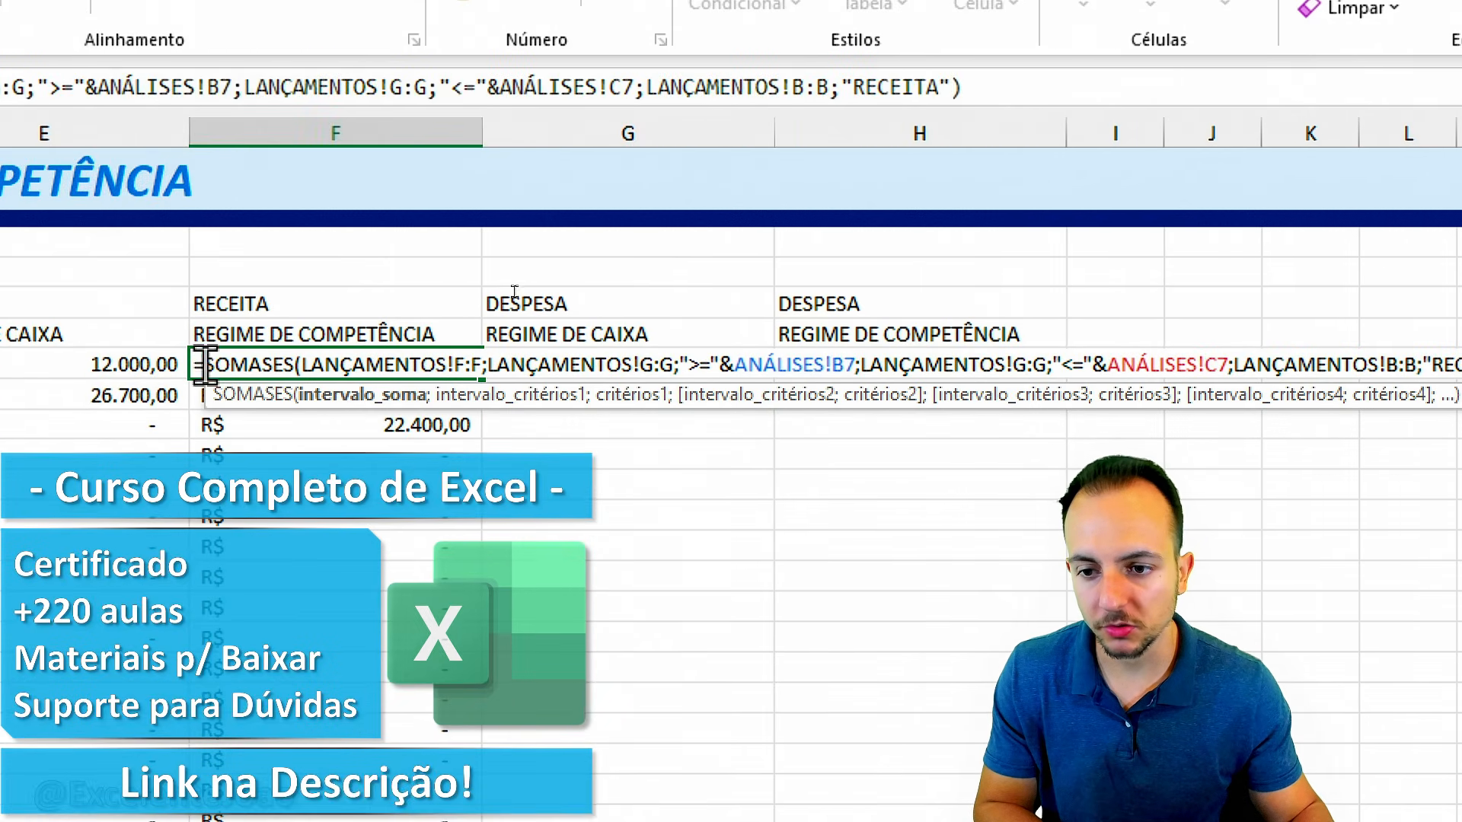
{"action": "left_click_drag", "start_coordinate": [192, 372], "coordinate": [1201, 411]}
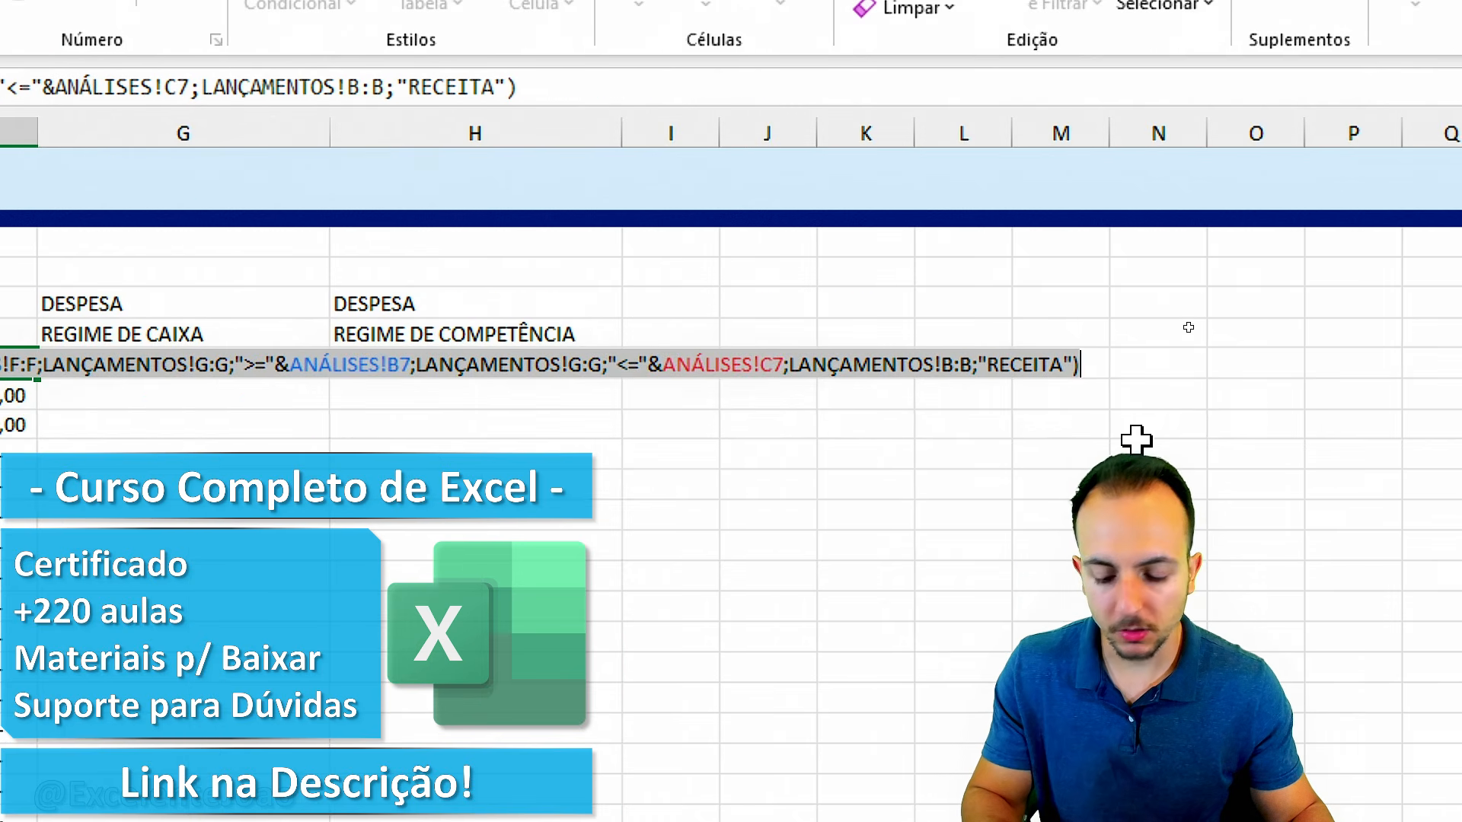
{"action": "key", "text": "Escape"}
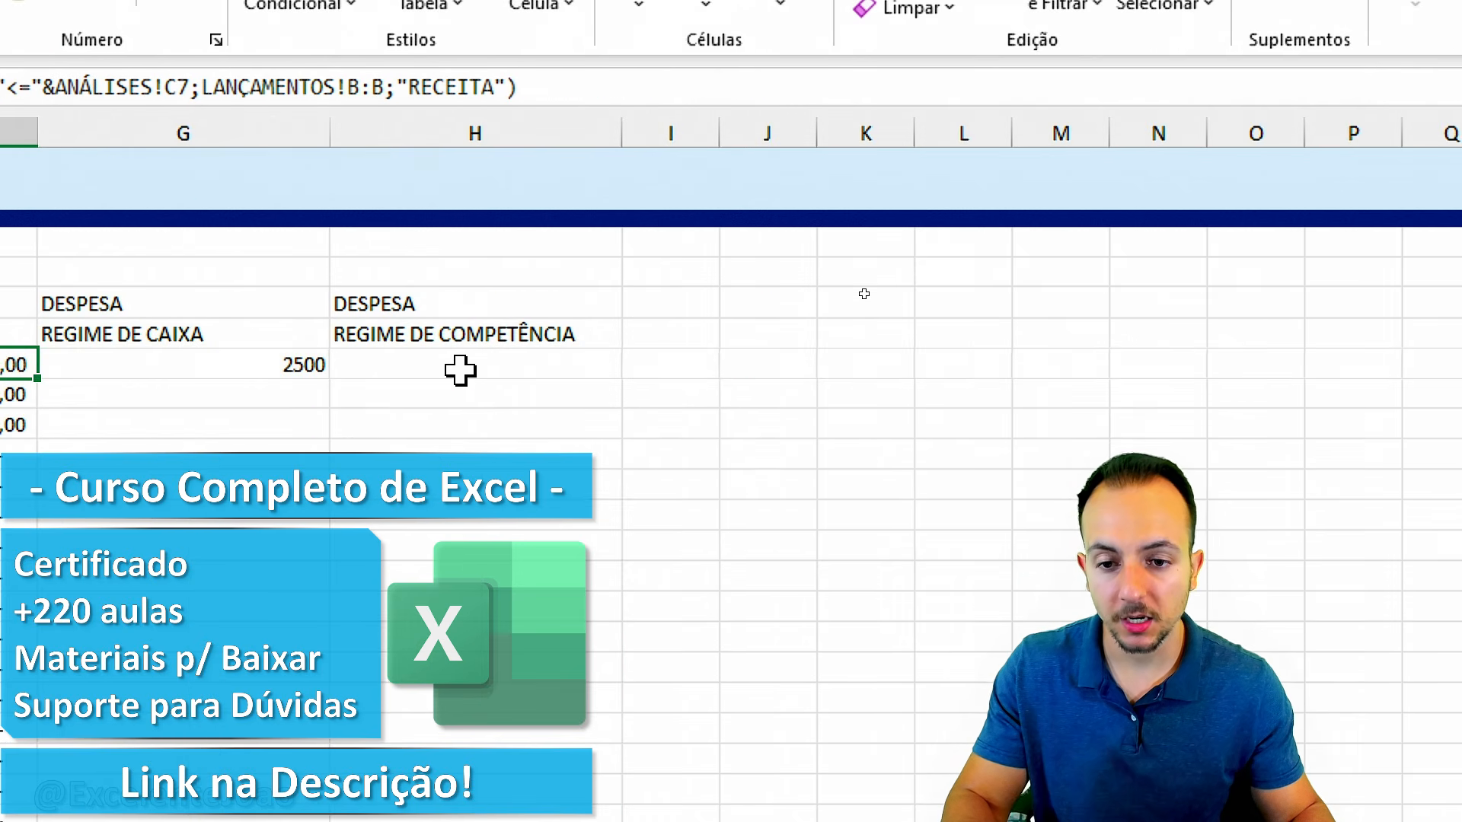
{"action": "left_click", "coordinate": [459, 370]}
{"action": "double_click", "coordinate": [460, 370]}
{"action": "key", "text": "ctrl+v"}
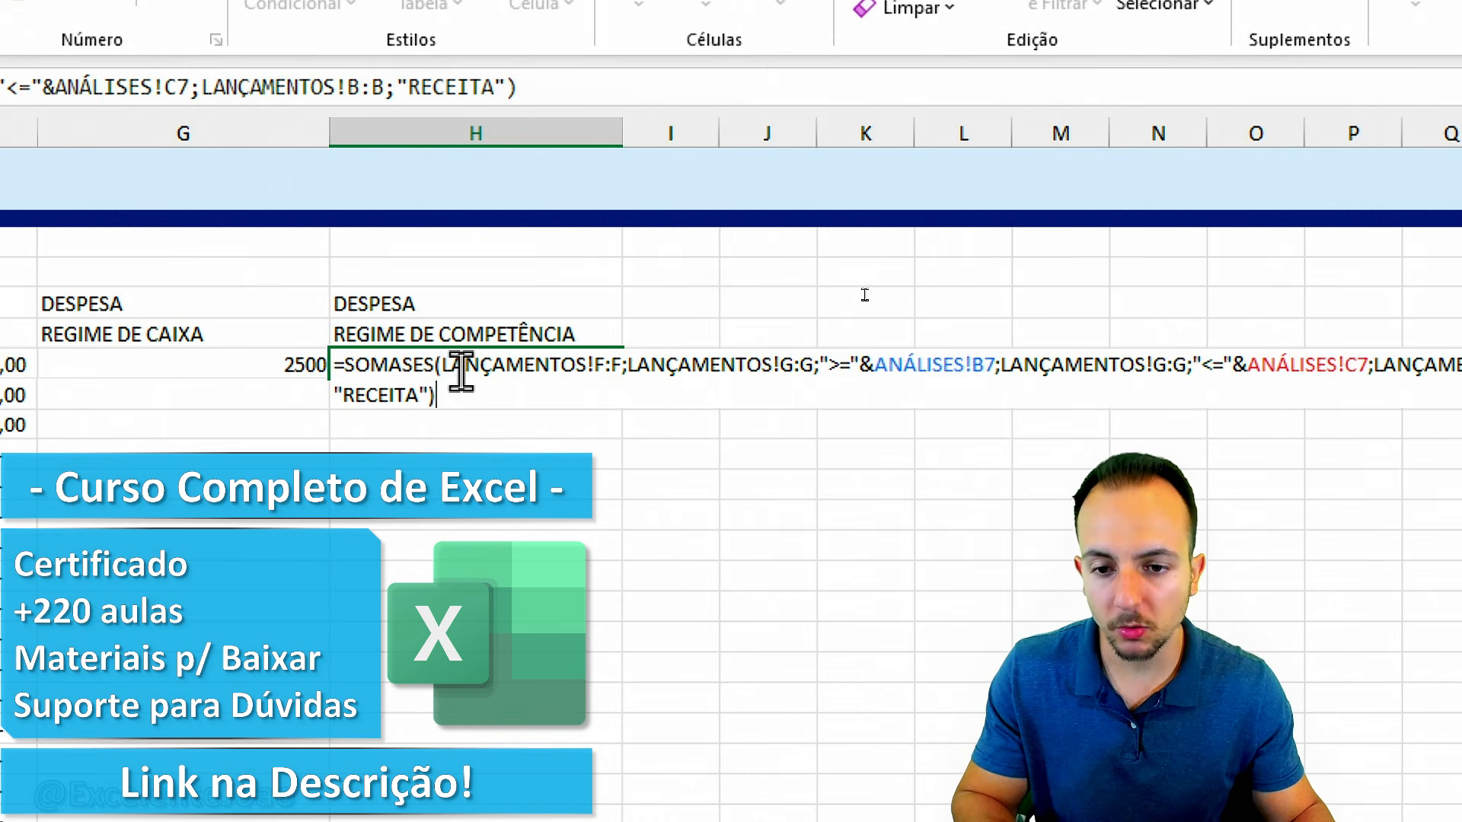
Step: Change the "RECEITA" criterion in the H7 formula to "DESPESA" and enter the formula
{"action": "left_click_drag", "start_coordinate": [342, 397], "coordinate": [417, 398]}
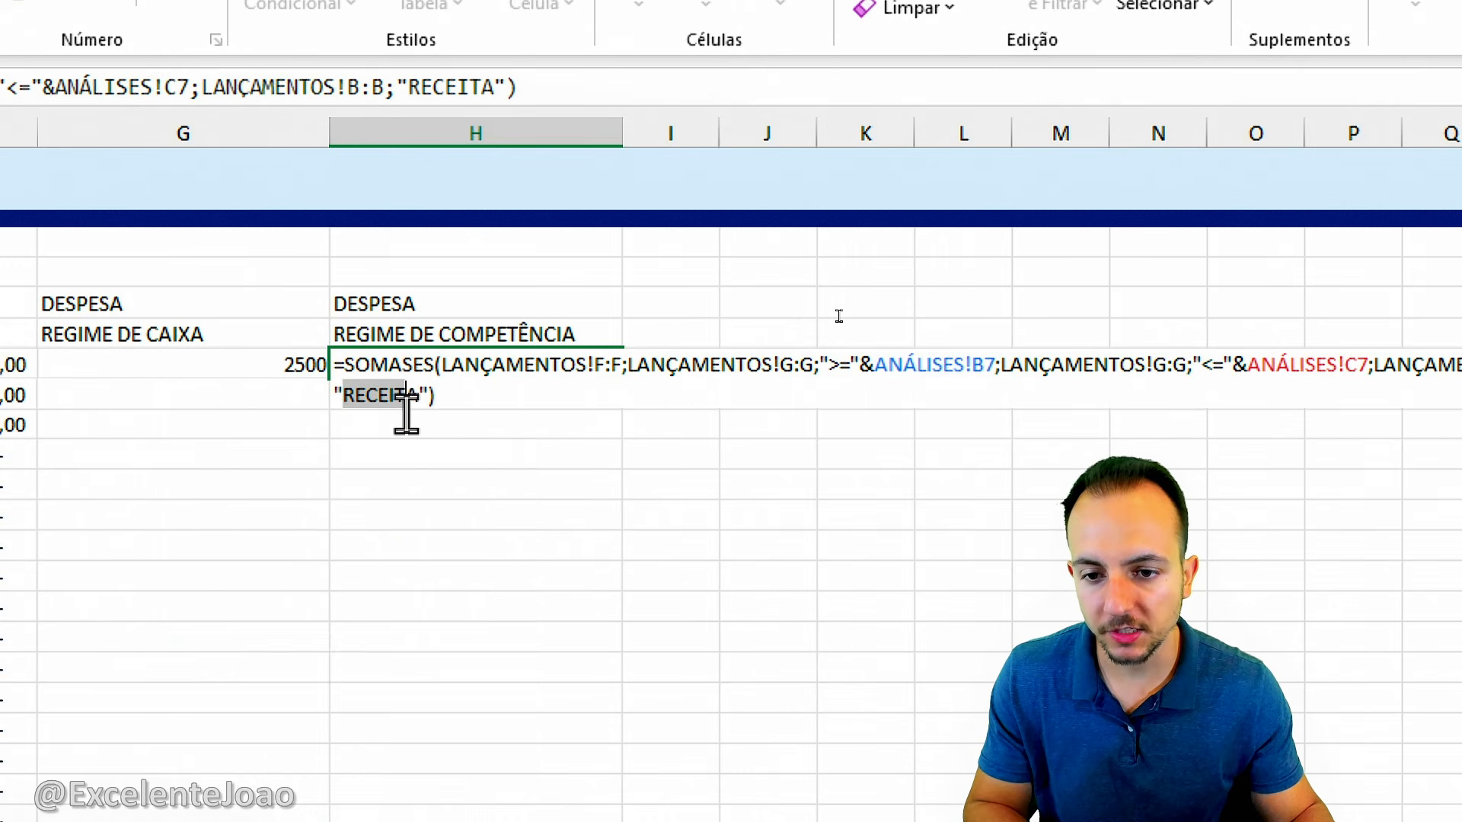
{"action": "type", "text": "DES"}
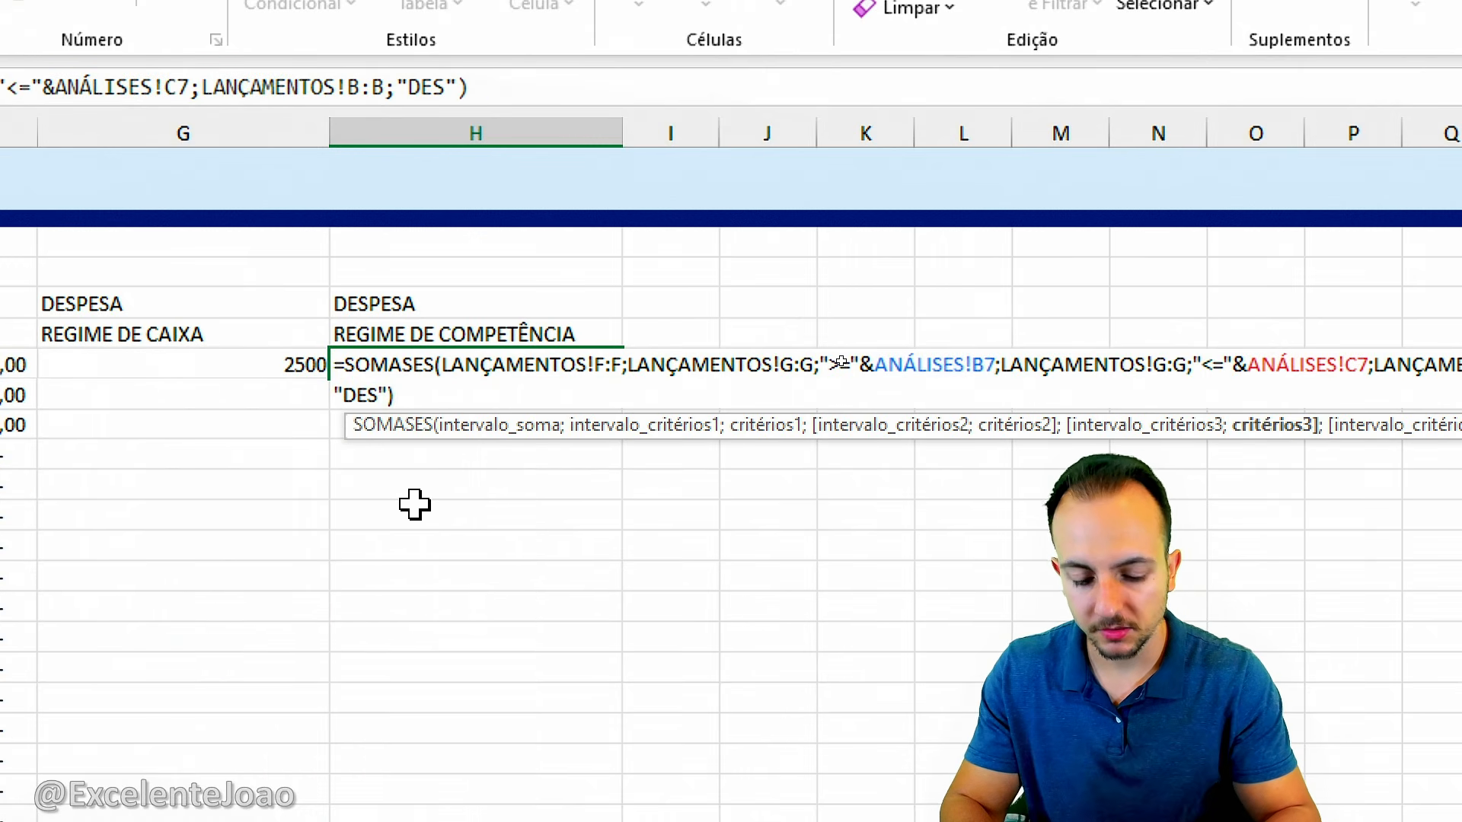
{"action": "type", "text": "PESA"}
{"action": "key", "text": "Return"}
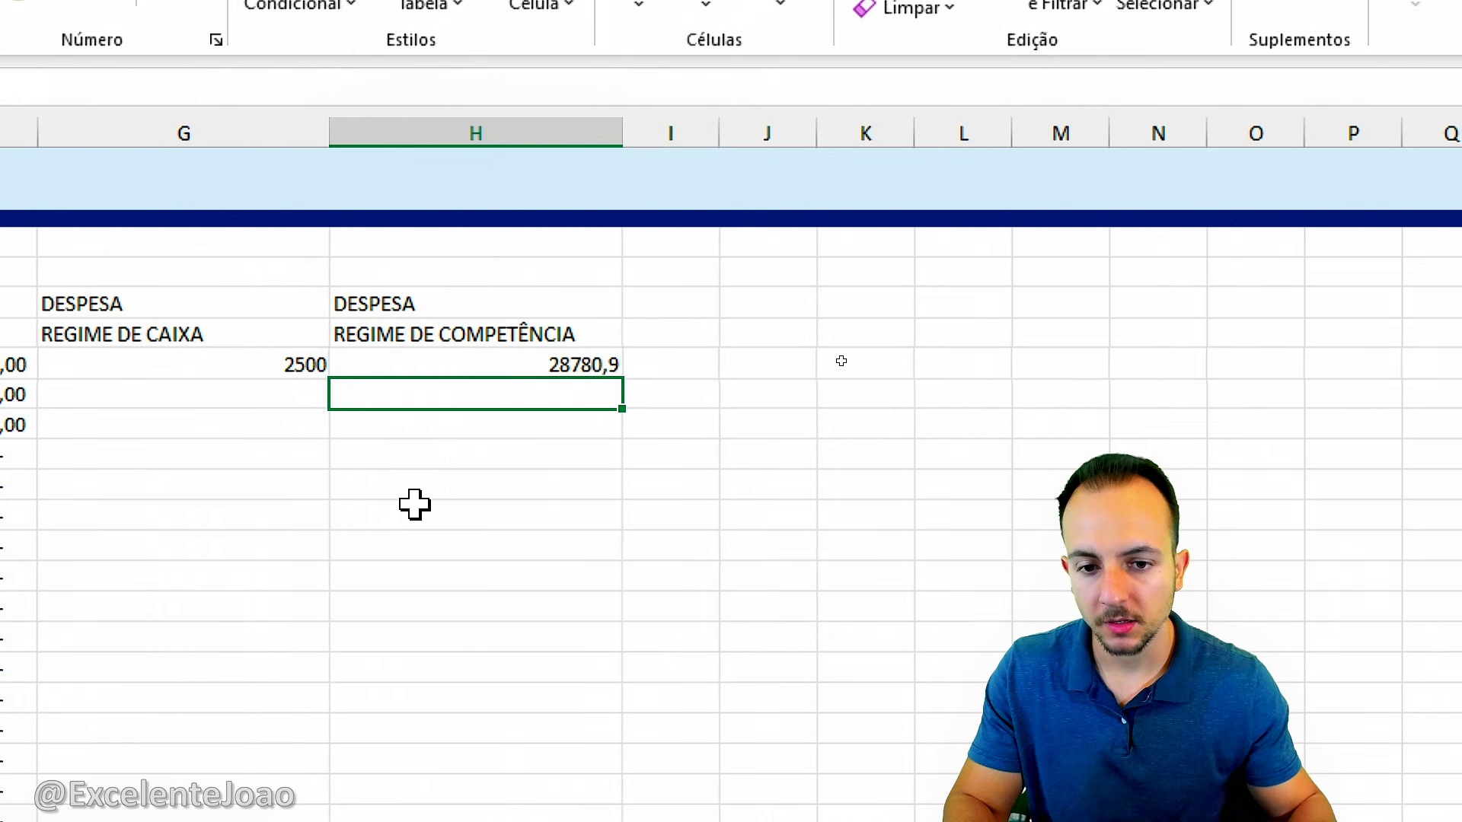
Step: Apply the R$ accounting format to G7:H7 and fill both formulas down to row 30
{"action": "left_click_drag", "start_coordinate": [278, 355], "coordinate": [348, 357]}
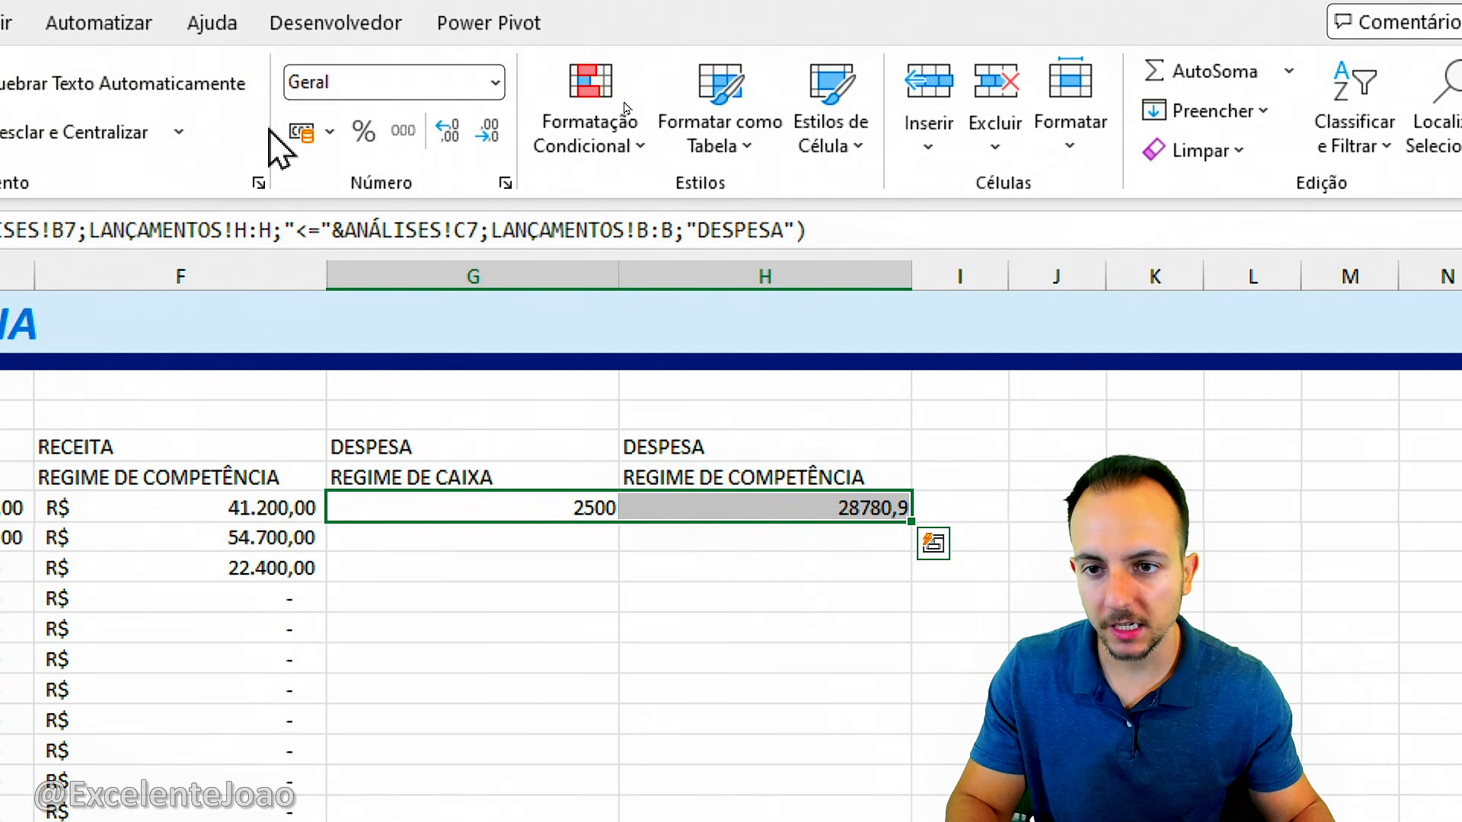
{"action": "left_click", "coordinate": [304, 133]}
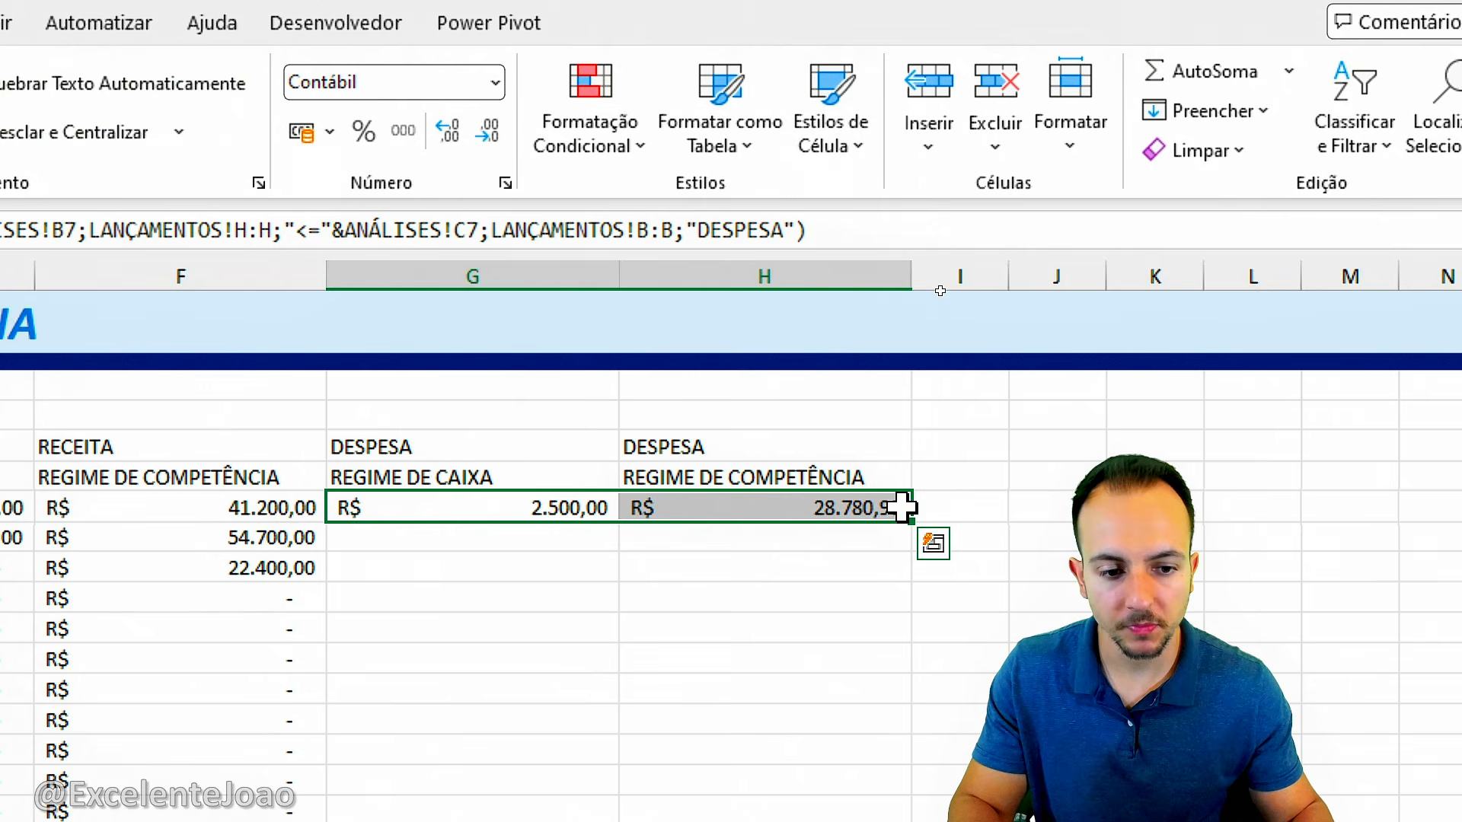
{"action": "left_click_drag", "start_coordinate": [914, 522], "coordinate": [911, 652]}
{"action": "left_click", "coordinate": [664, 519]}
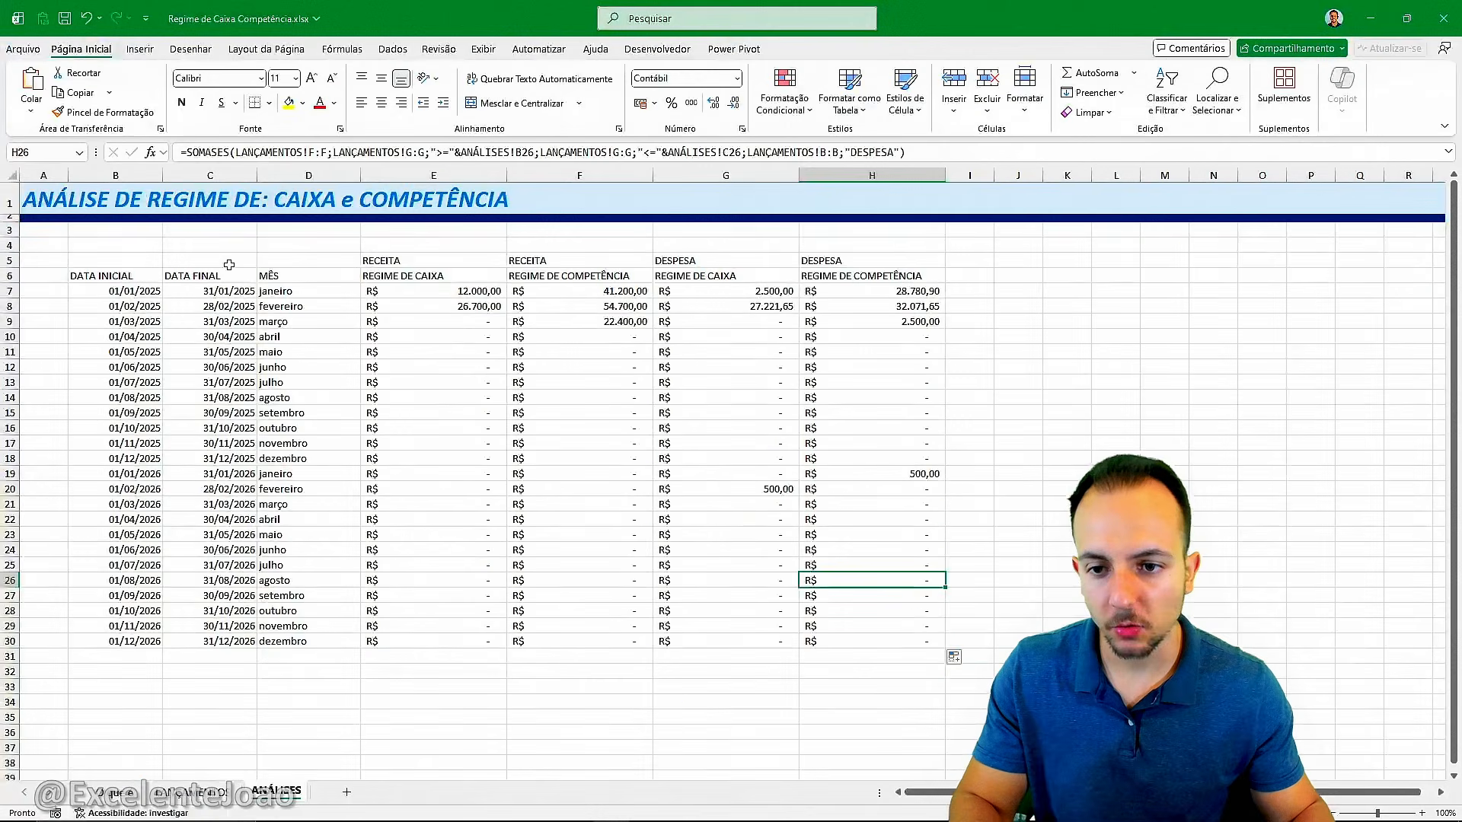
Step: Centre the contents of B5:H30 horizontally and vertically and apply all borders to the table
{"action": "left_click", "coordinate": [128, 272]}
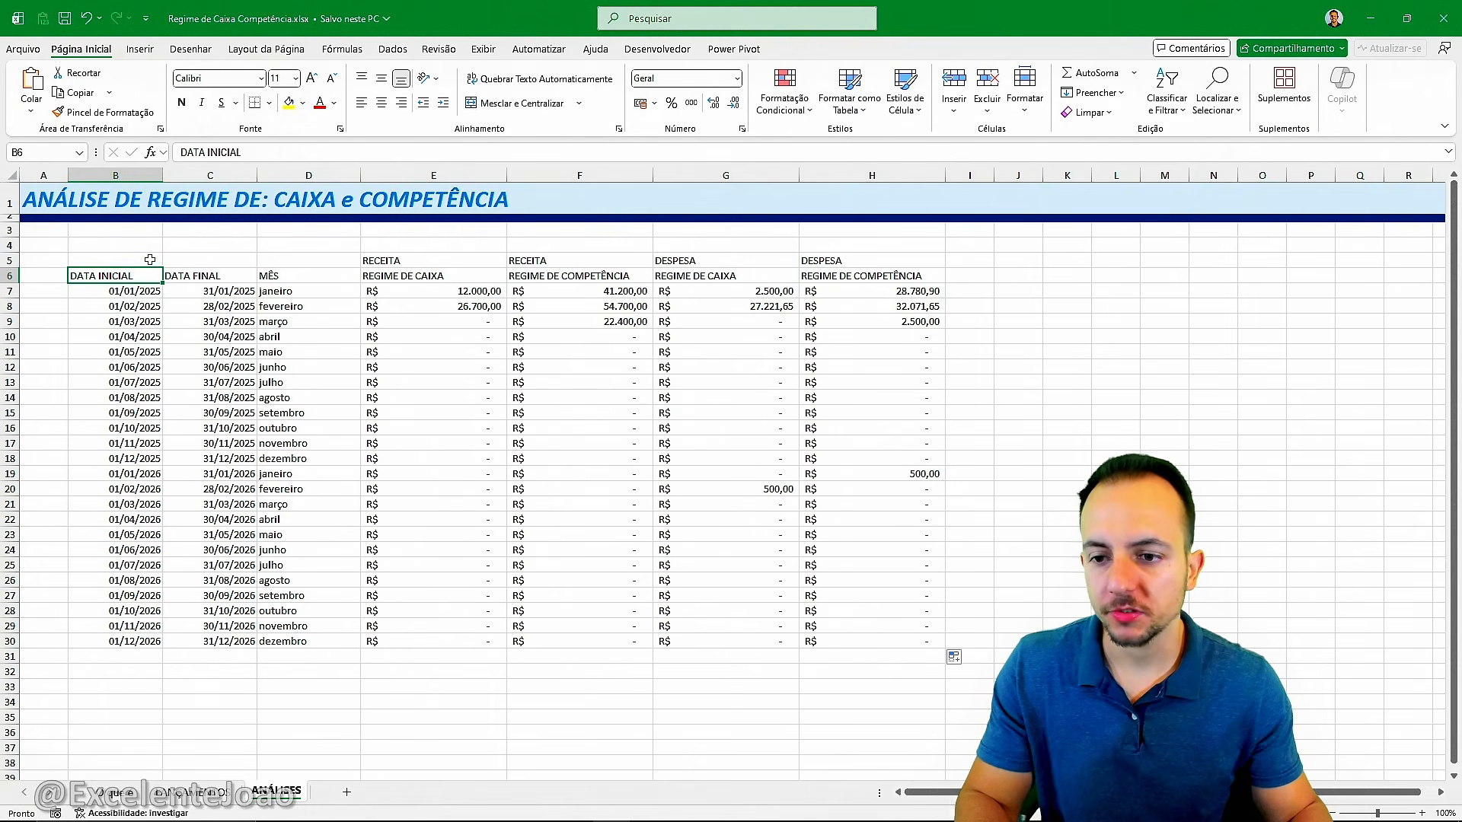
{"action": "left_click_drag", "start_coordinate": [150, 260], "coordinate": [881, 644]}
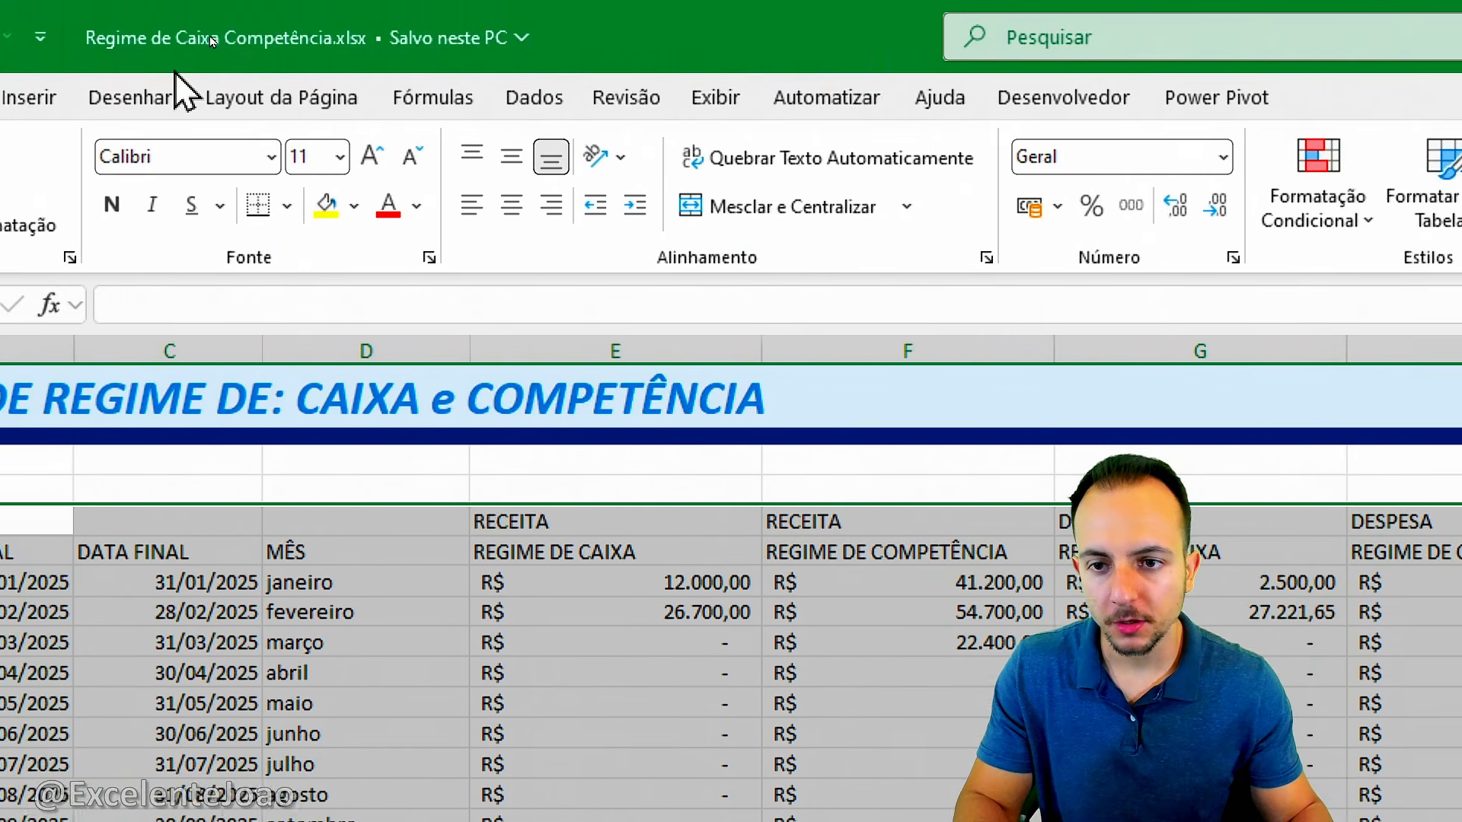
{"action": "left_click", "coordinate": [709, 204]}
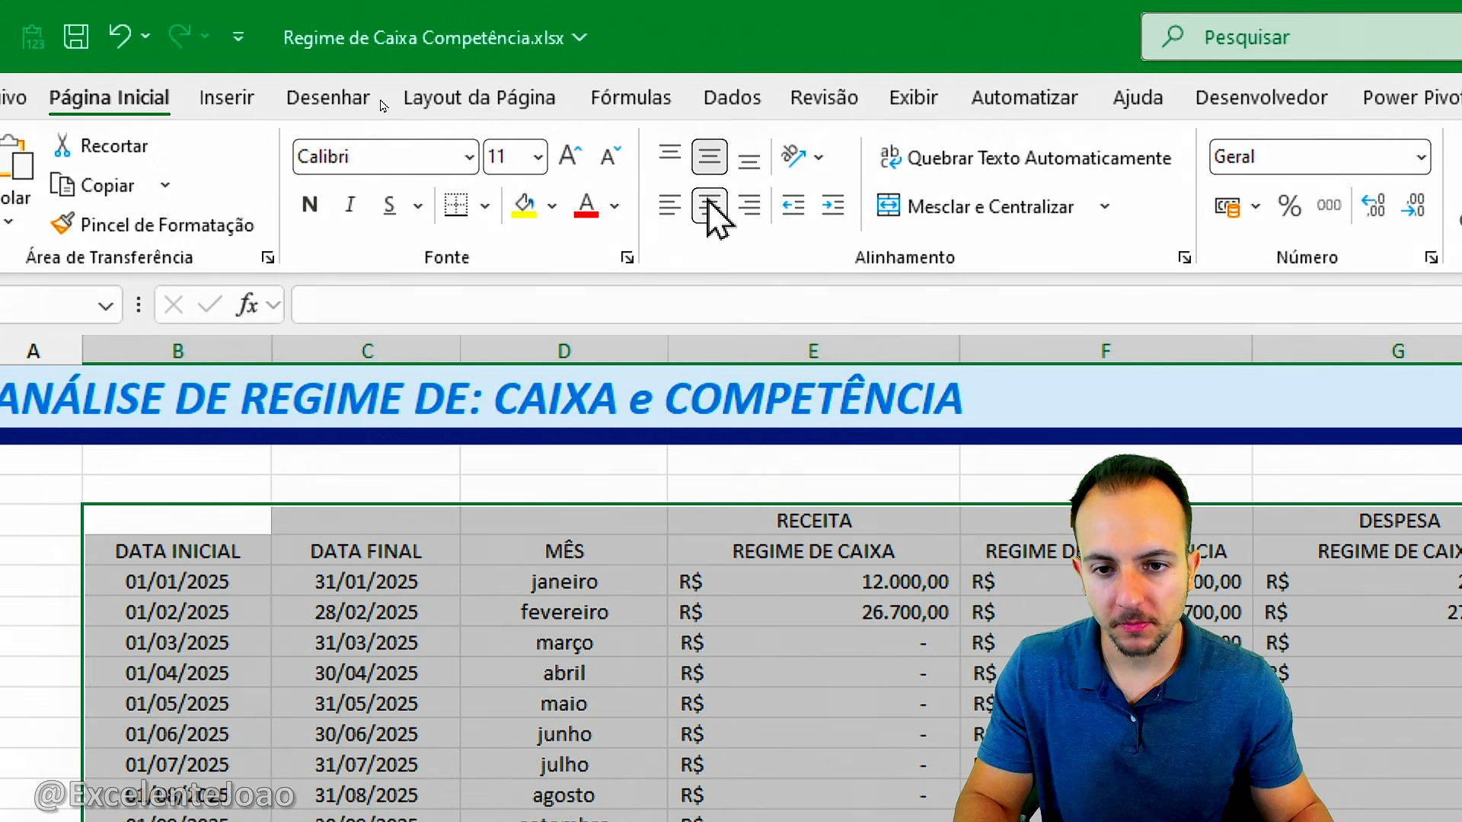
{"action": "left_click", "coordinate": [484, 208]}
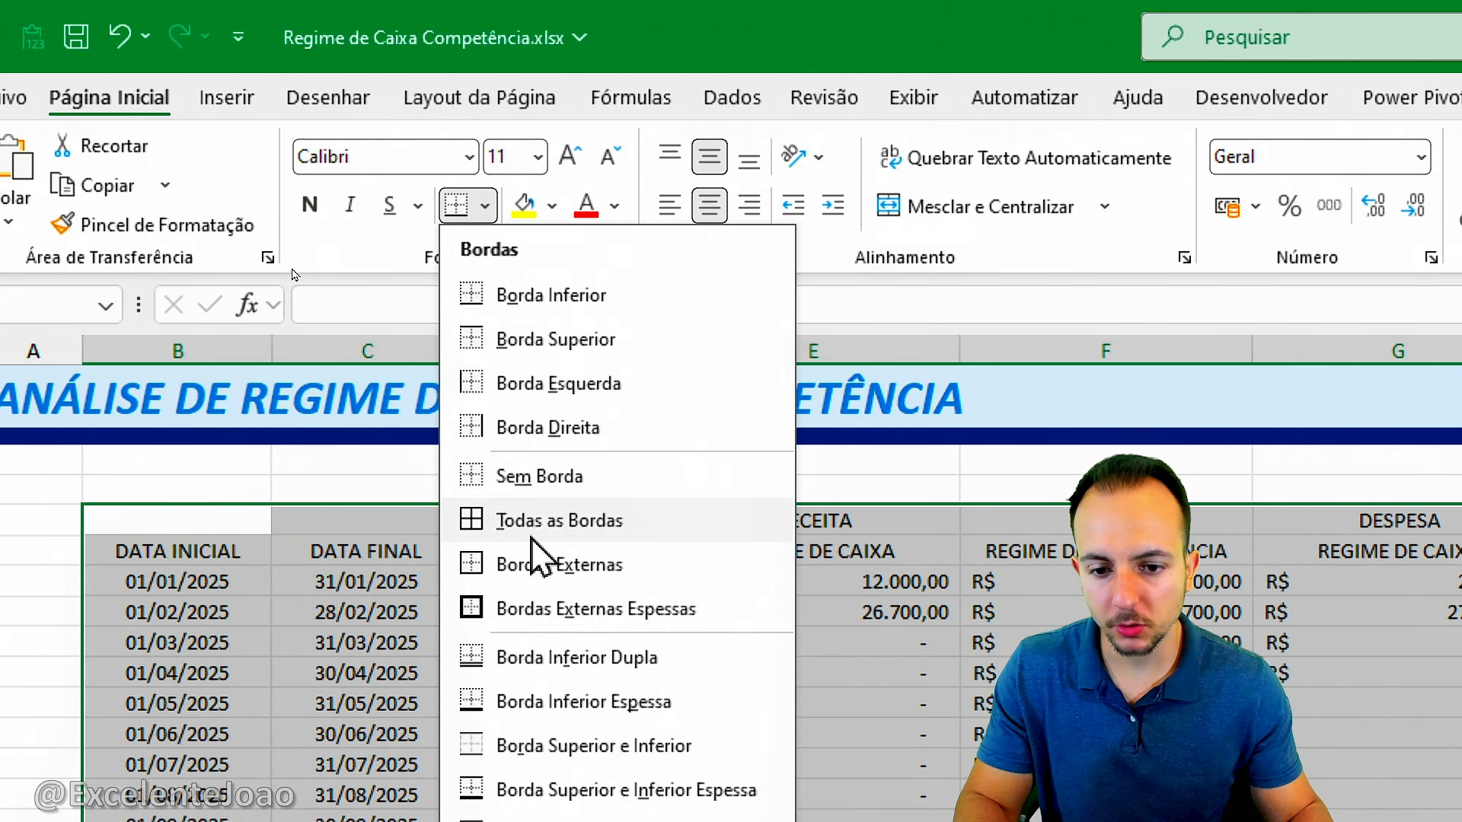
{"action": "left_click", "coordinate": [529, 525]}
{"action": "left_click", "coordinate": [538, 670]}
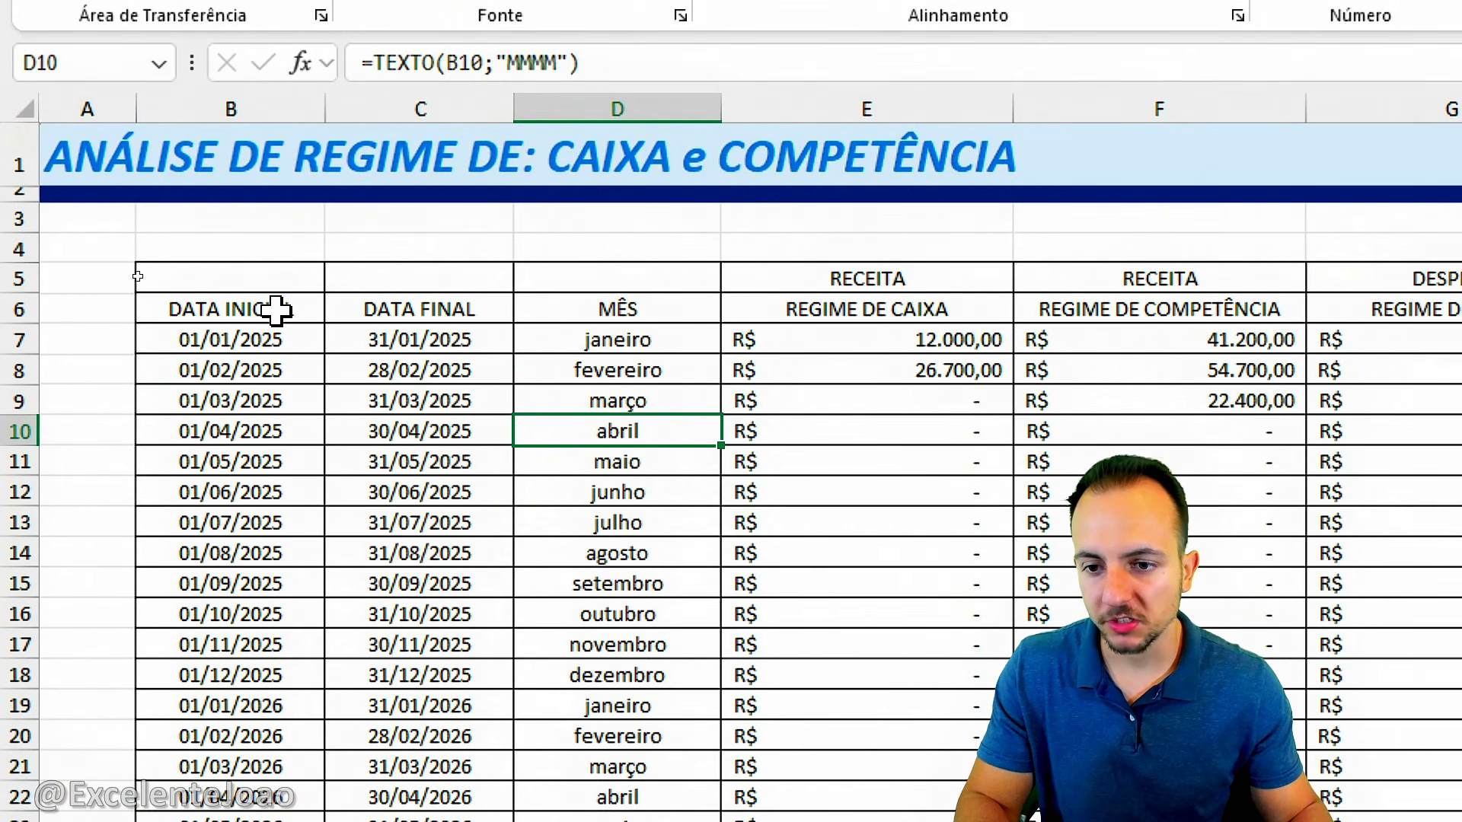
Step: Merge and centre the DATA INICIAL, DATA FINAL and MÊS headers each across rows 5 and 6
{"action": "left_click_drag", "start_coordinate": [276, 310], "coordinate": [281, 289]}
{"action": "left_click", "coordinate": [1034, 156]}
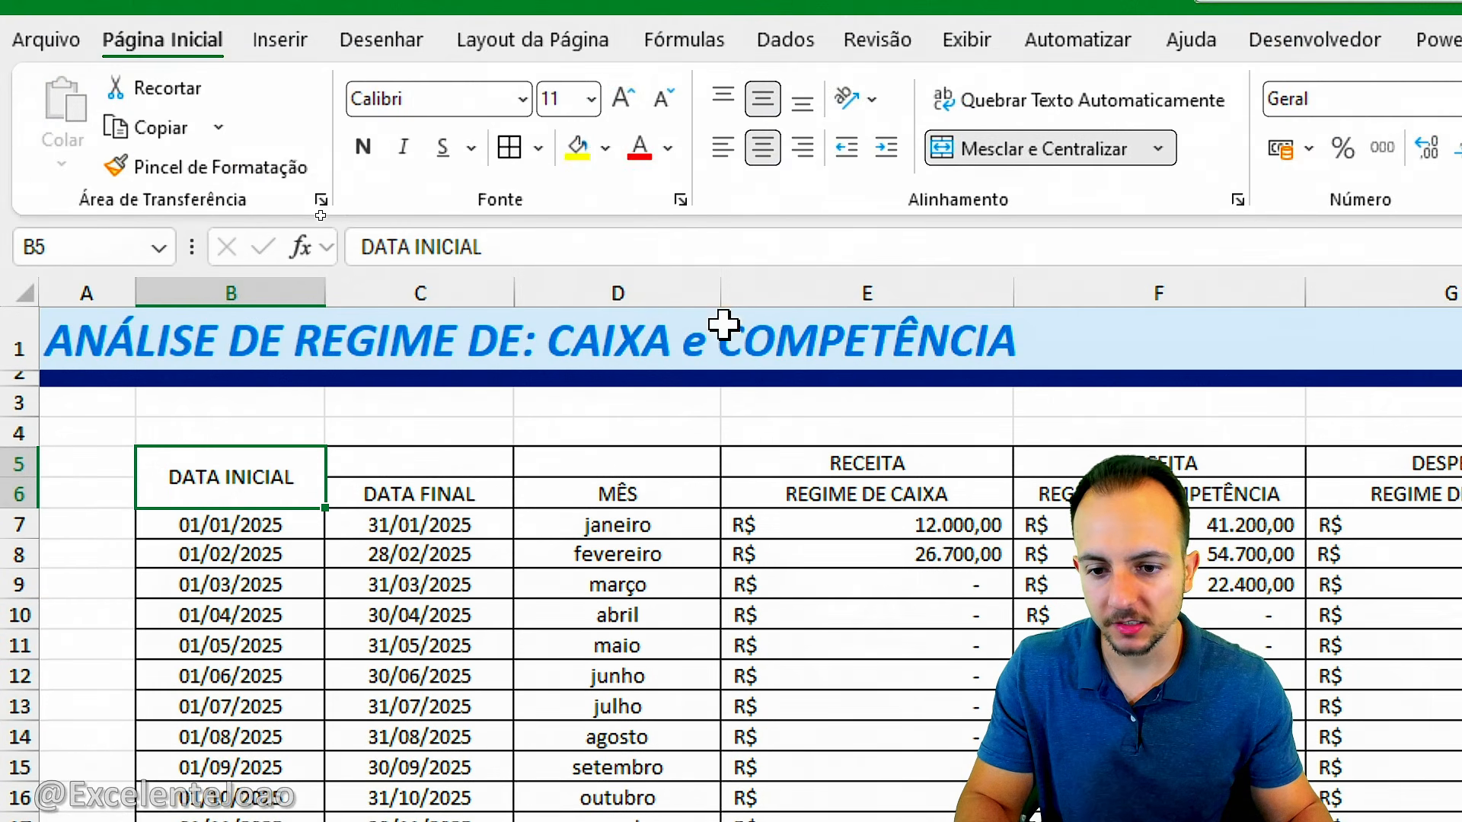
{"action": "left_click_drag", "start_coordinate": [473, 487], "coordinate": [473, 474]}
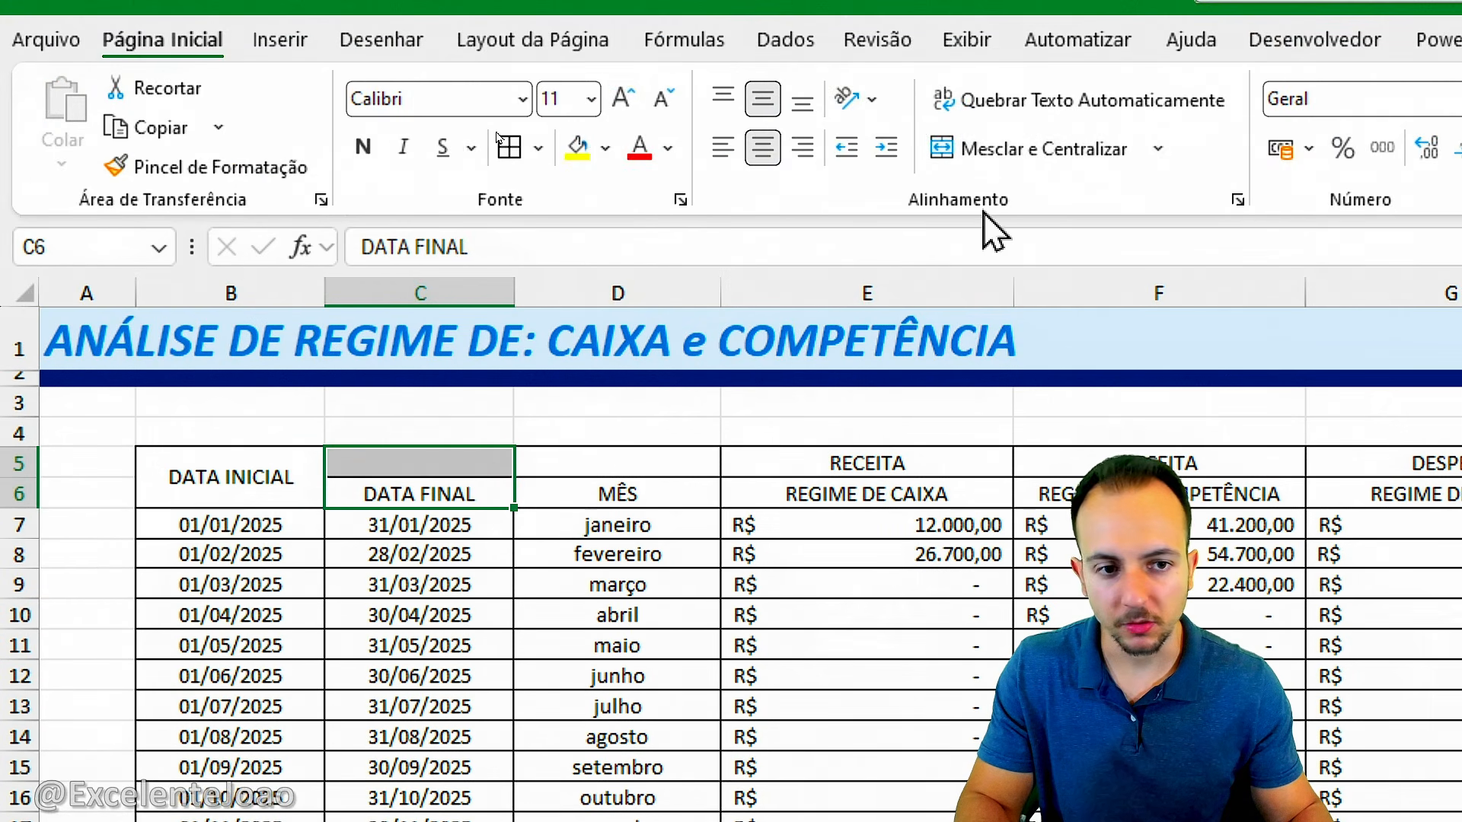
{"action": "left_click", "coordinate": [1043, 153]}
{"action": "left_click_drag", "start_coordinate": [660, 491], "coordinate": [671, 470]}
{"action": "left_click", "coordinate": [1051, 151]}
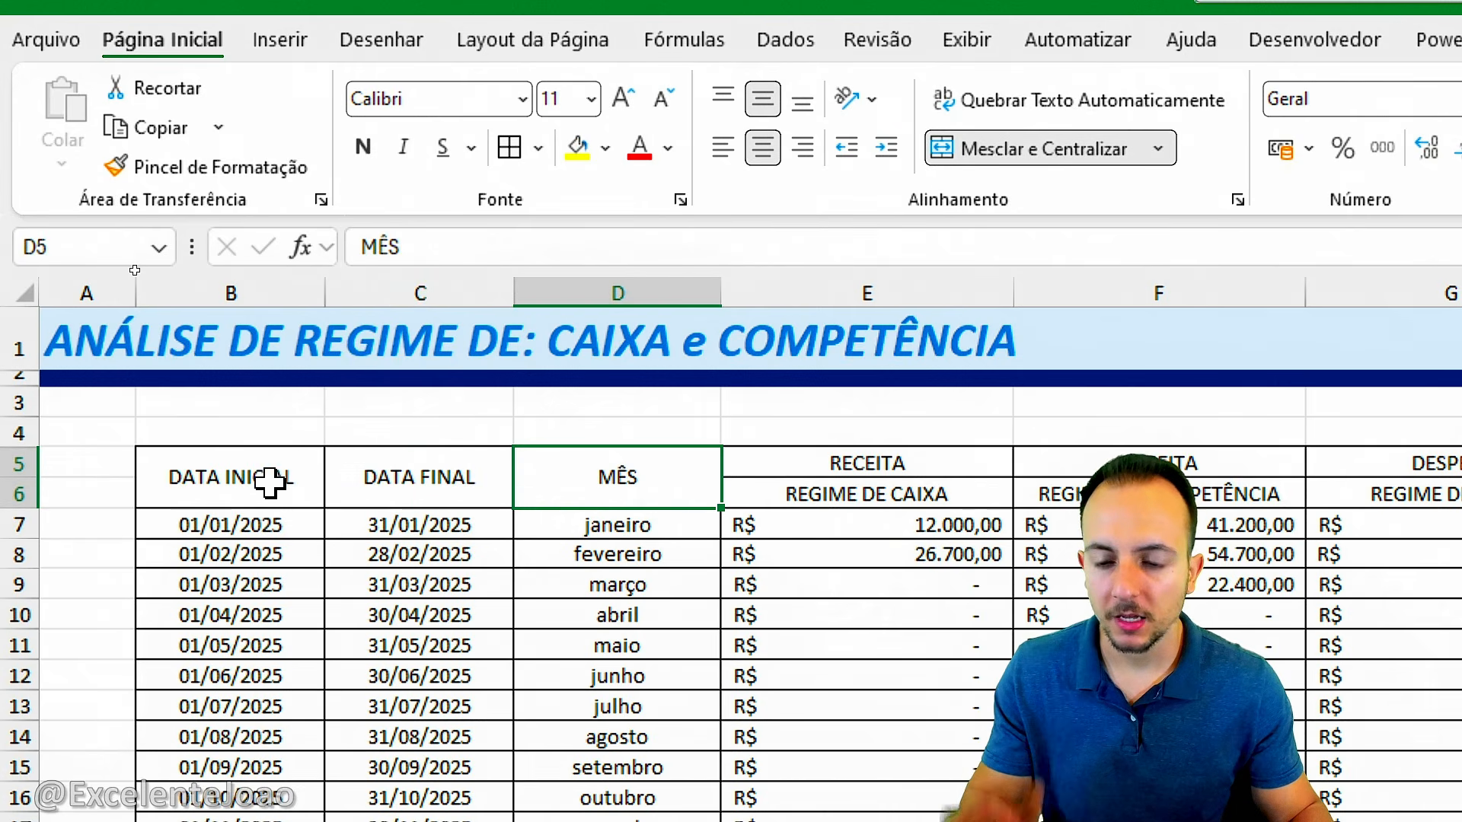
Step: Format the DATA INICIAL, DATA FINAL and MÊS headers with a dark gray fill and bold white text
{"action": "left_click_drag", "start_coordinate": [297, 477], "coordinate": [613, 487]}
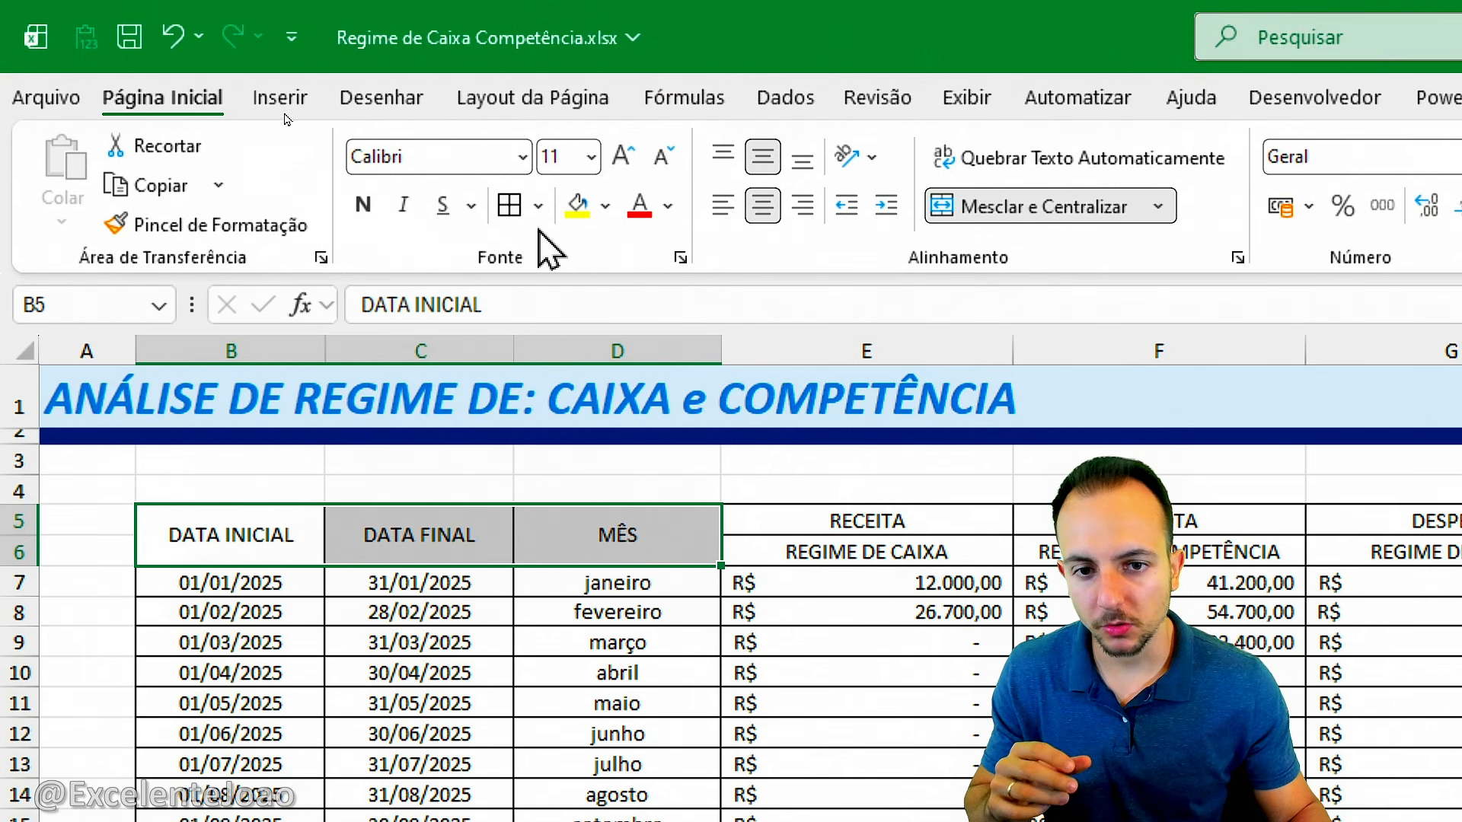
{"action": "left_click", "coordinate": [605, 148]}
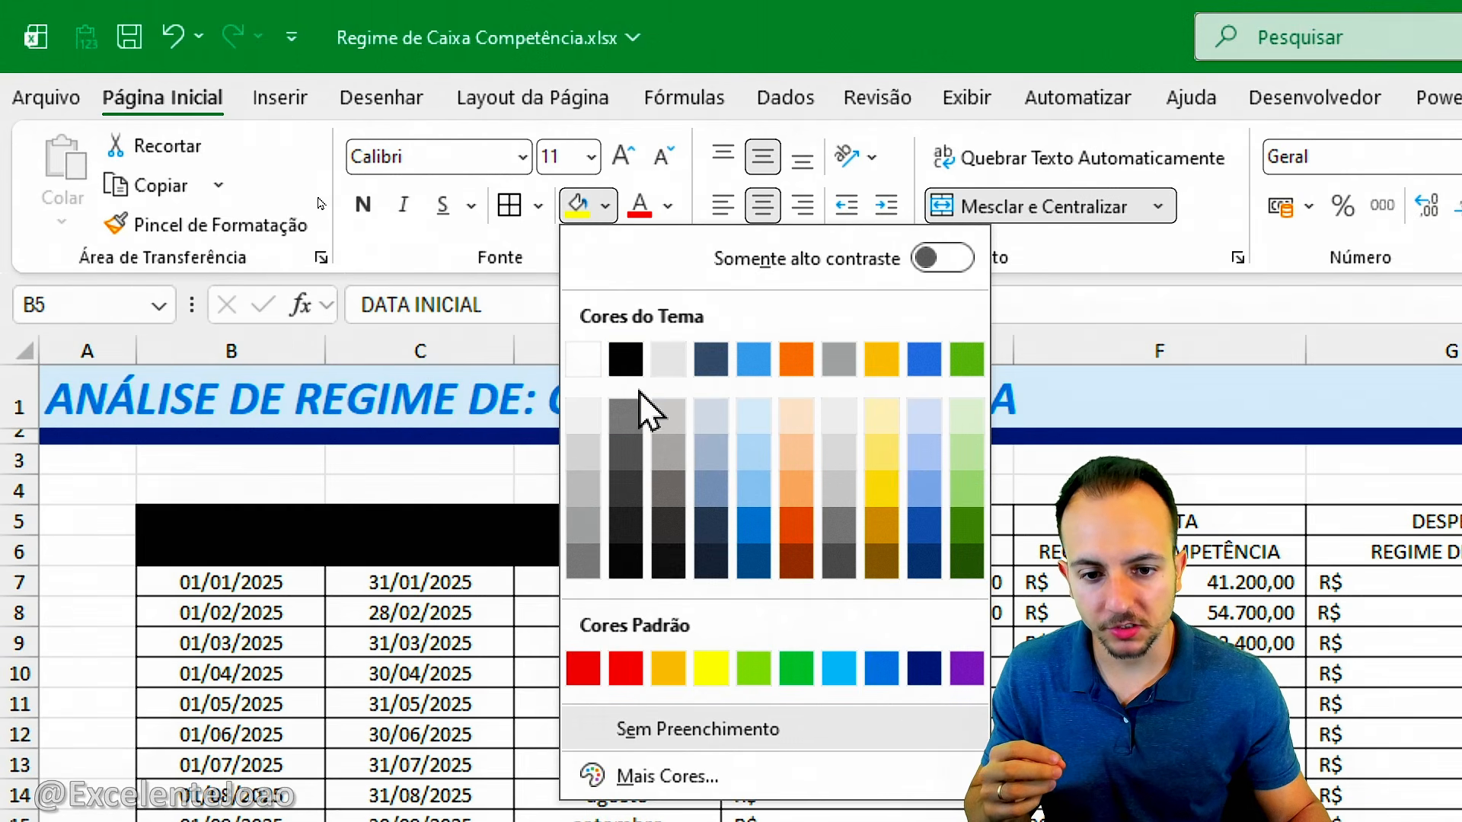
{"action": "left_click", "coordinate": [627, 503]}
{"action": "left_click", "coordinate": [668, 206]}
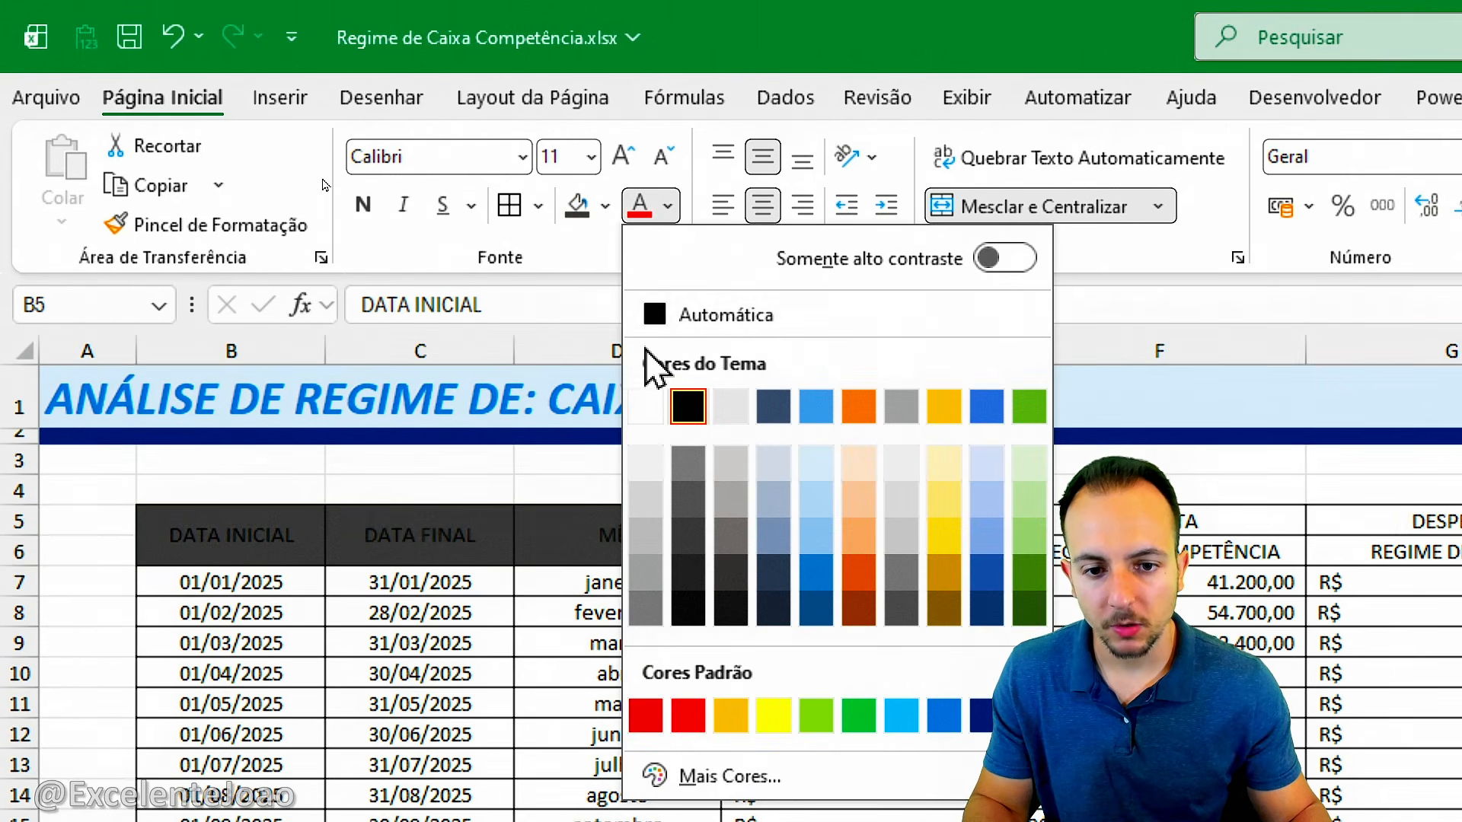
{"action": "left_click", "coordinate": [655, 415]}
{"action": "left_click", "coordinate": [363, 206]}
{"action": "left_click", "coordinate": [396, 644]}
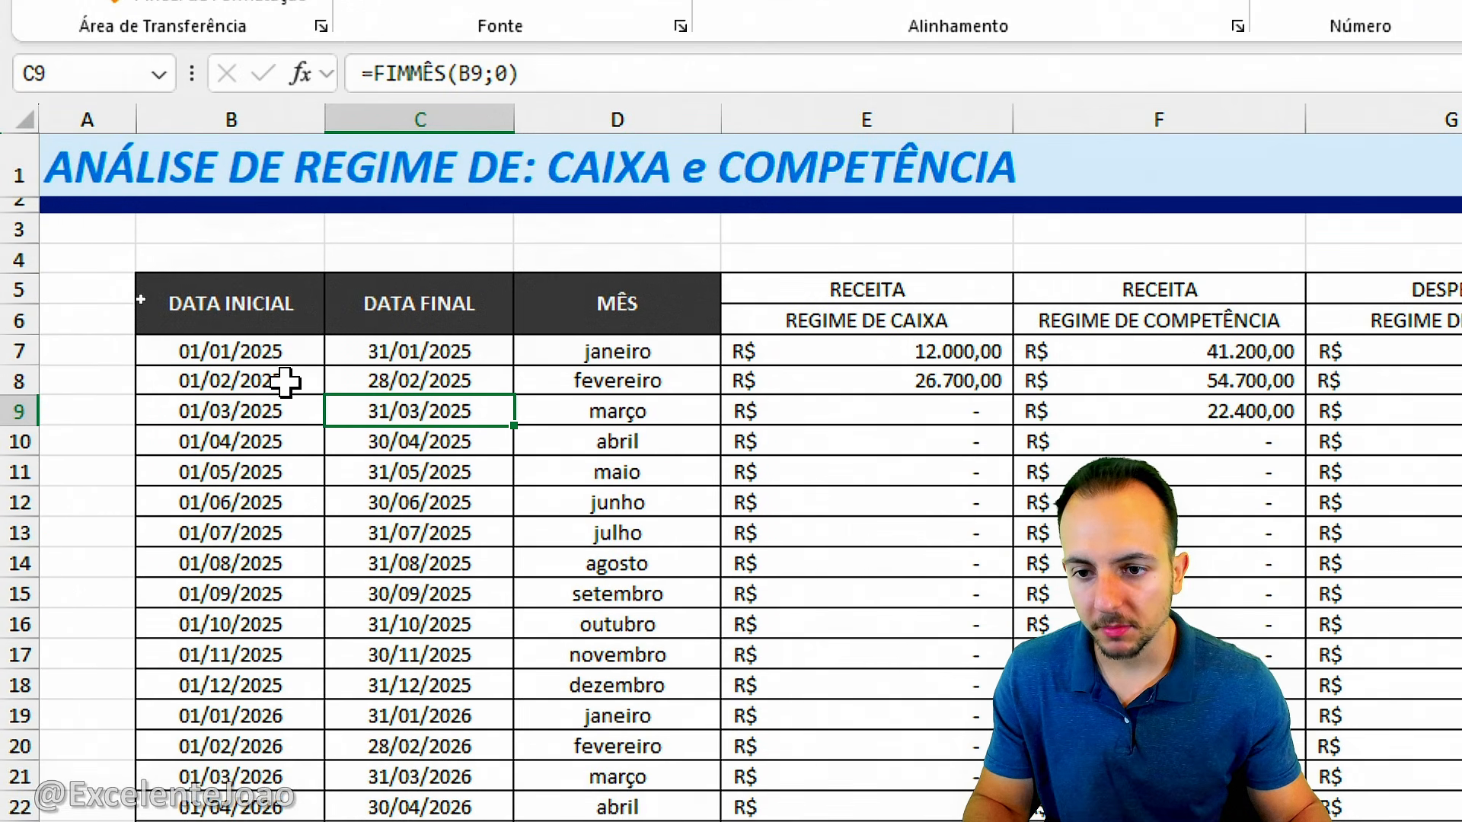
Step: Fill the DATA INICIAL, DATA FINAL and MÊS entries in B7:D30 with the lightest gray
{"action": "left_click_drag", "start_coordinate": [281, 353], "coordinate": [552, 821]}
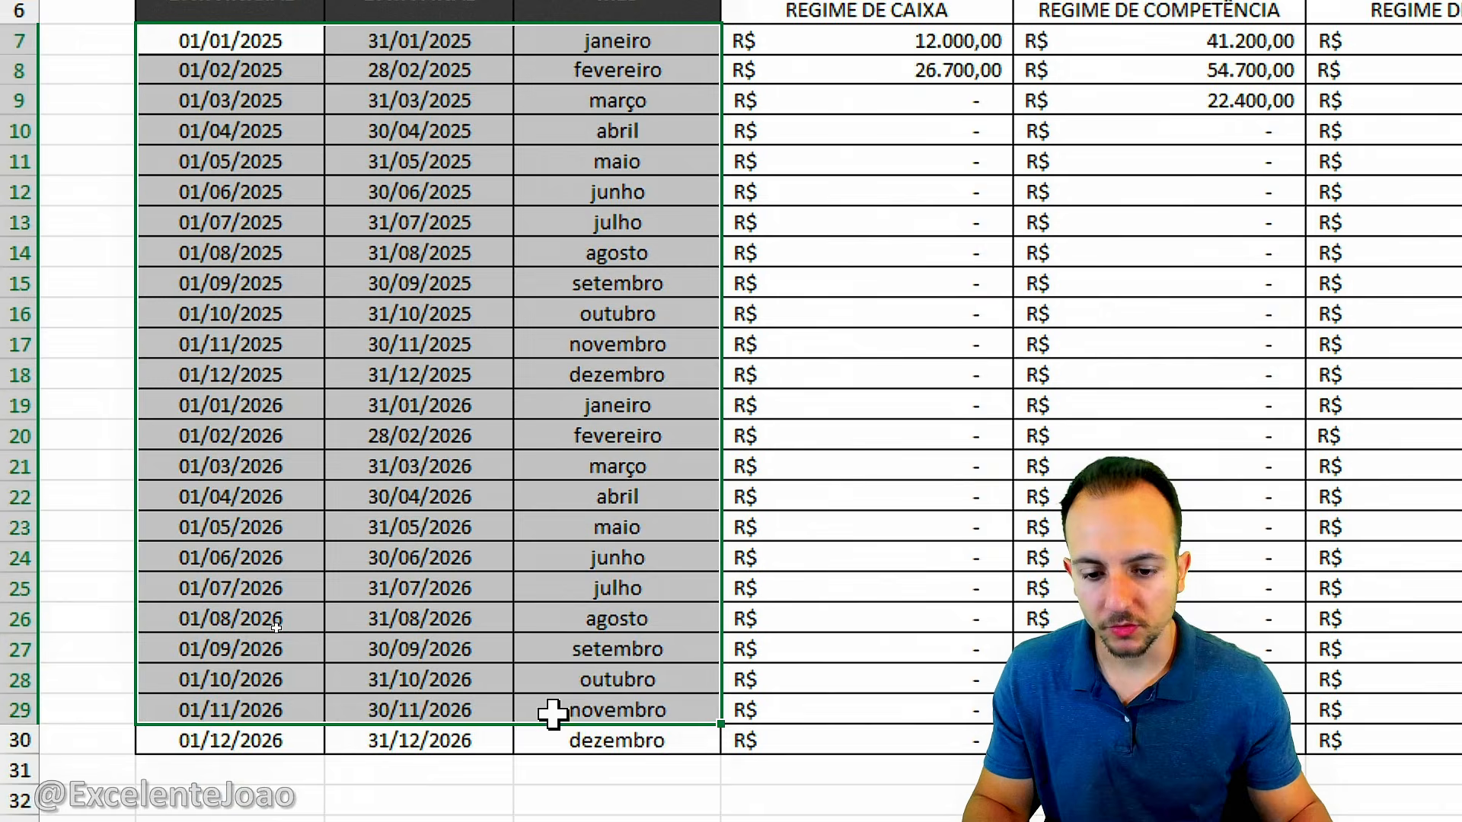
{"action": "left_click_drag", "start_coordinate": [552, 714], "coordinate": [546, 741]}
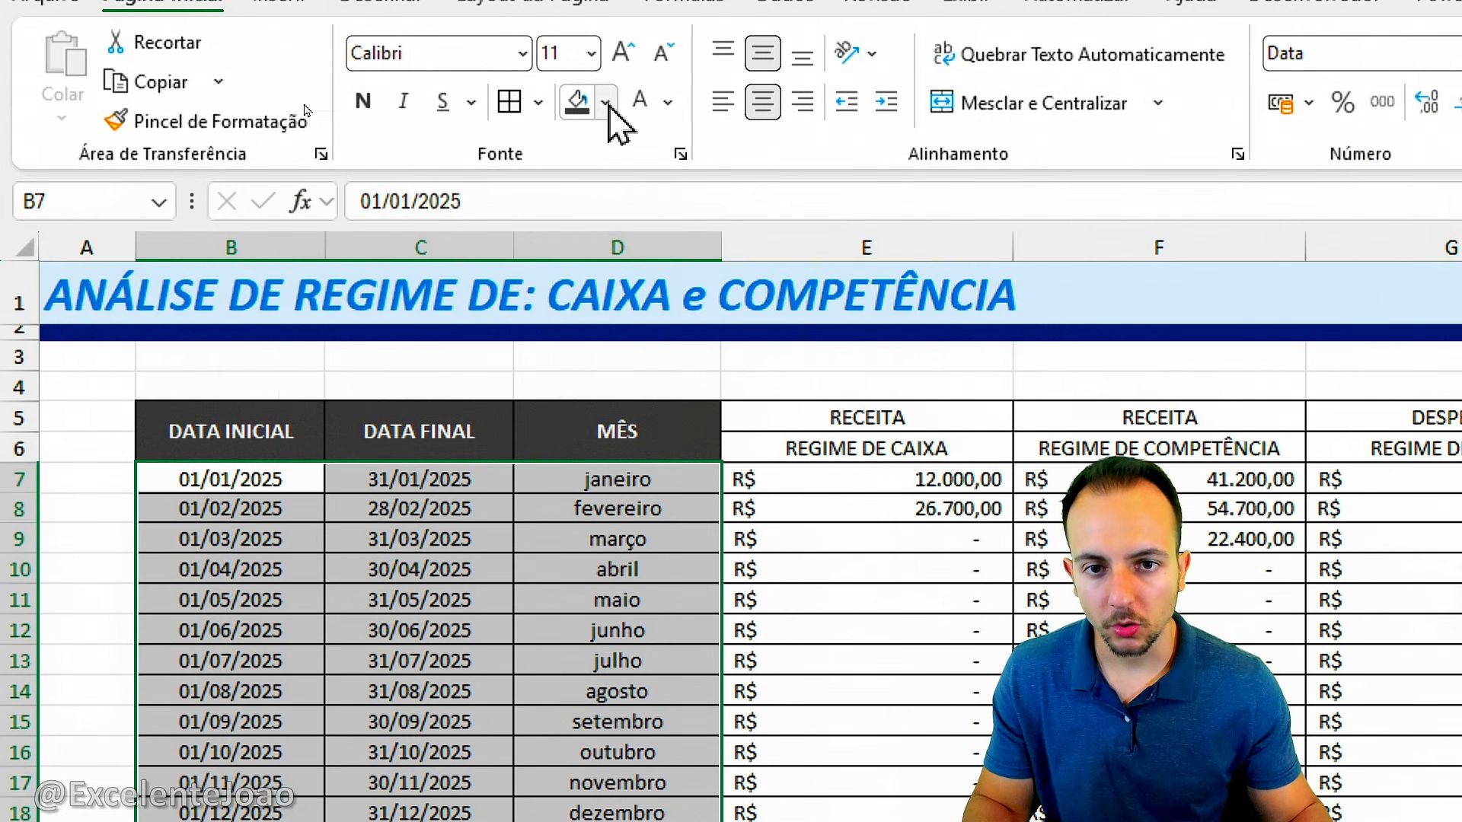
{"action": "left_click", "coordinate": [610, 105]}
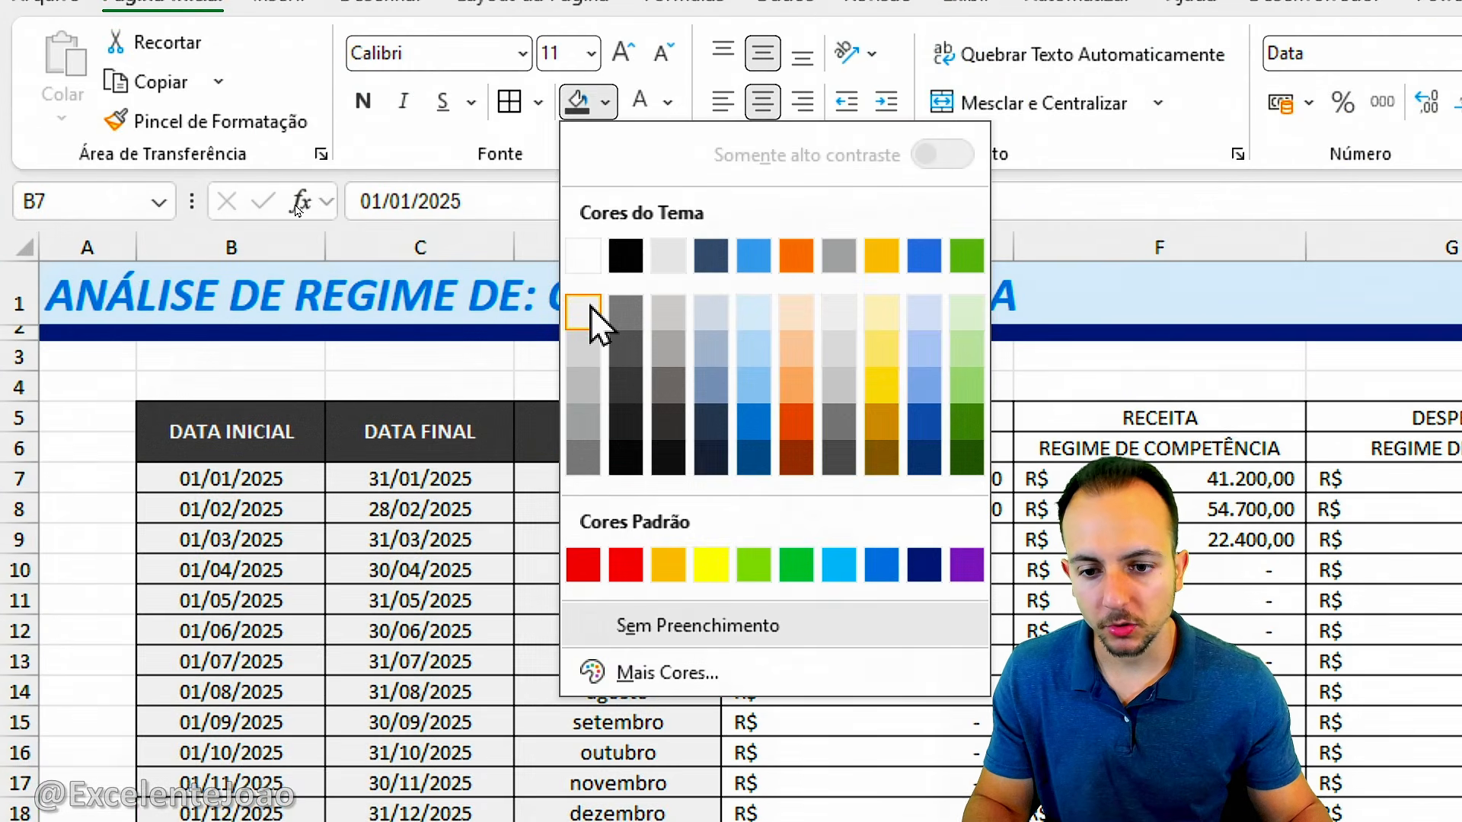
{"action": "left_click", "coordinate": [585, 308]}
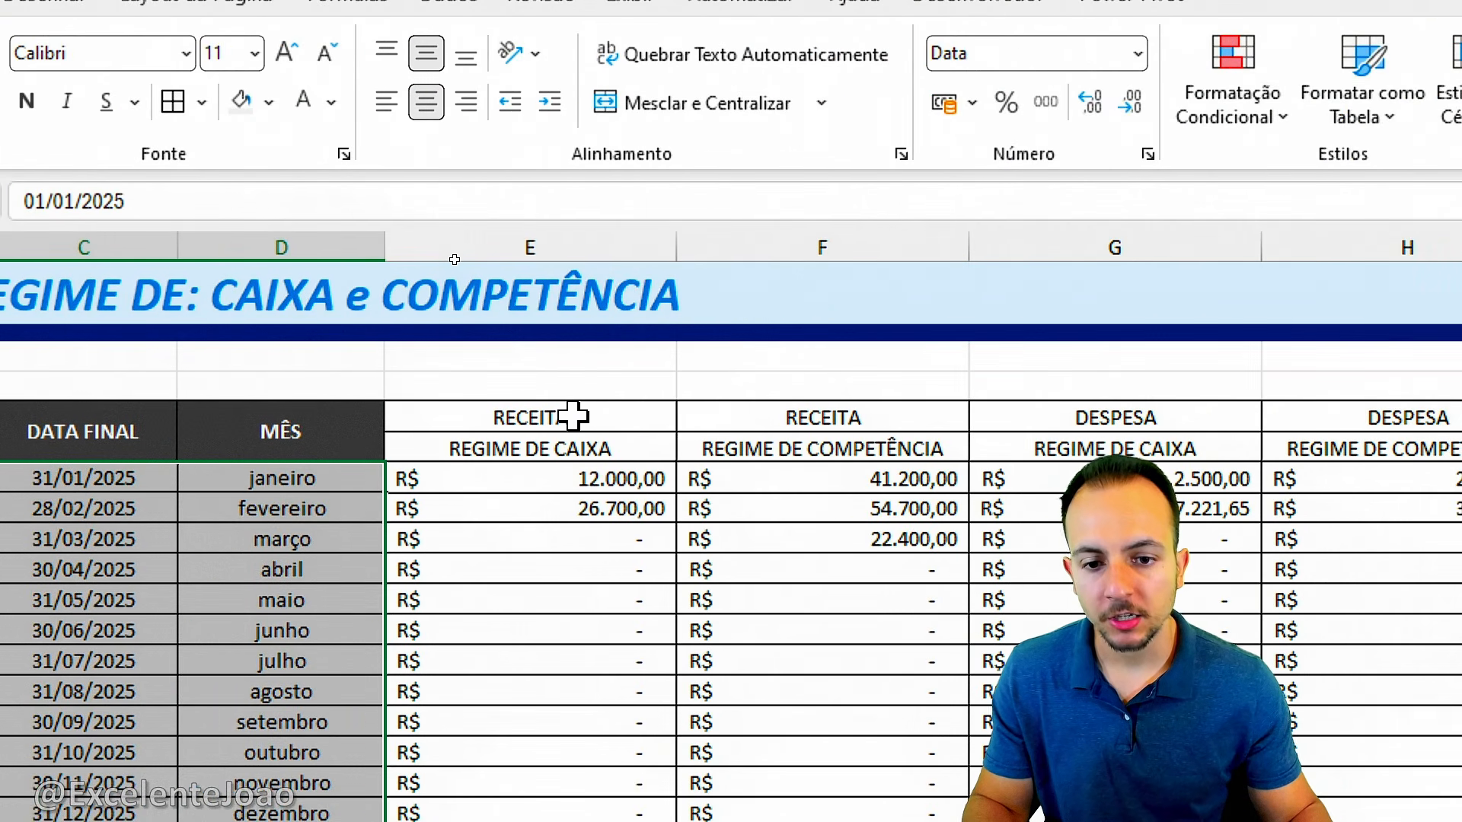
Step: Format the two RECEITA headers in E5:F5 with a green fill and bold white text
{"action": "left_click_drag", "start_coordinate": [571, 414], "coordinate": [701, 404]}
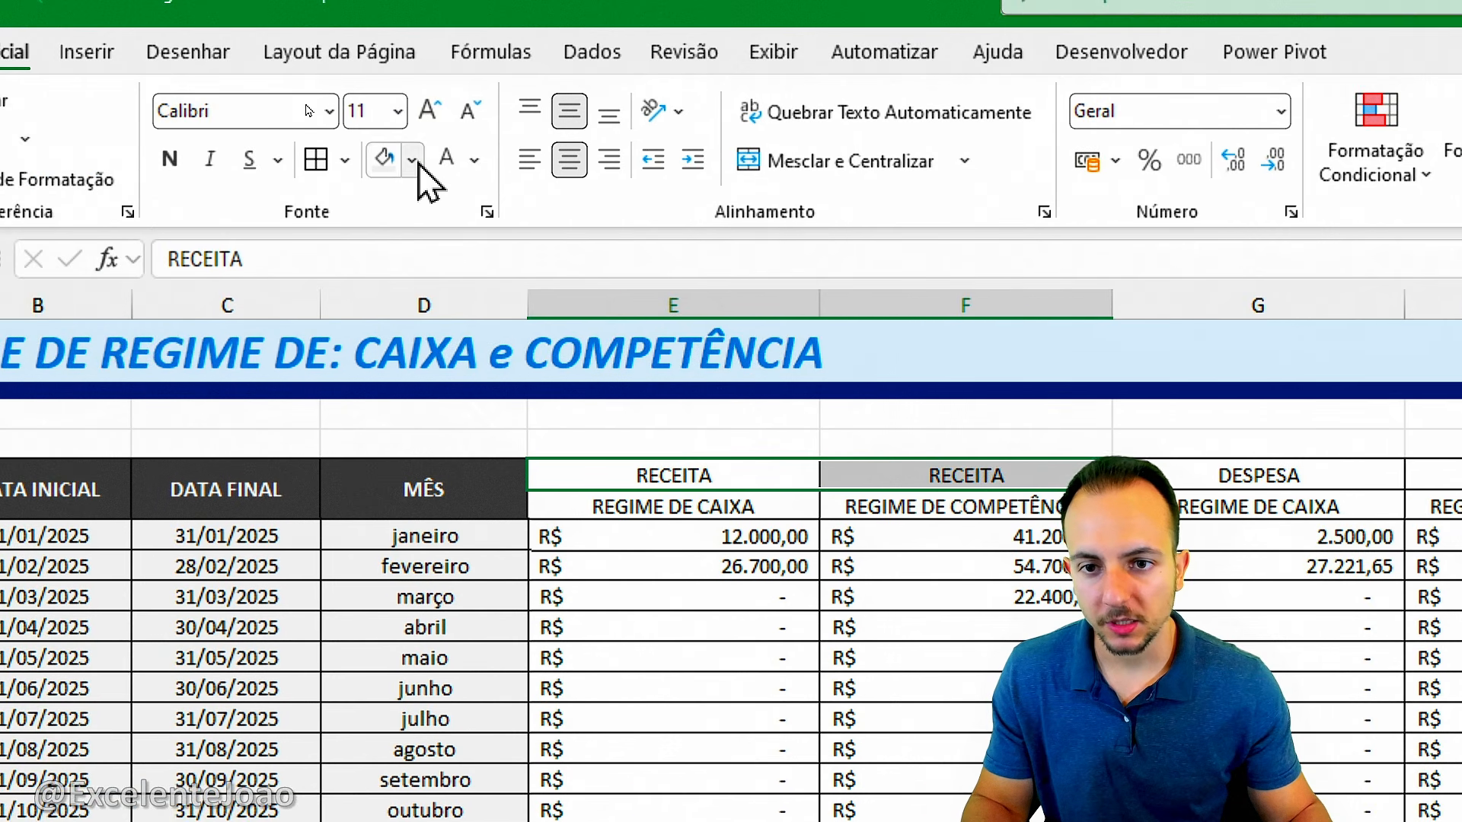
{"action": "left_click", "coordinate": [412, 159]}
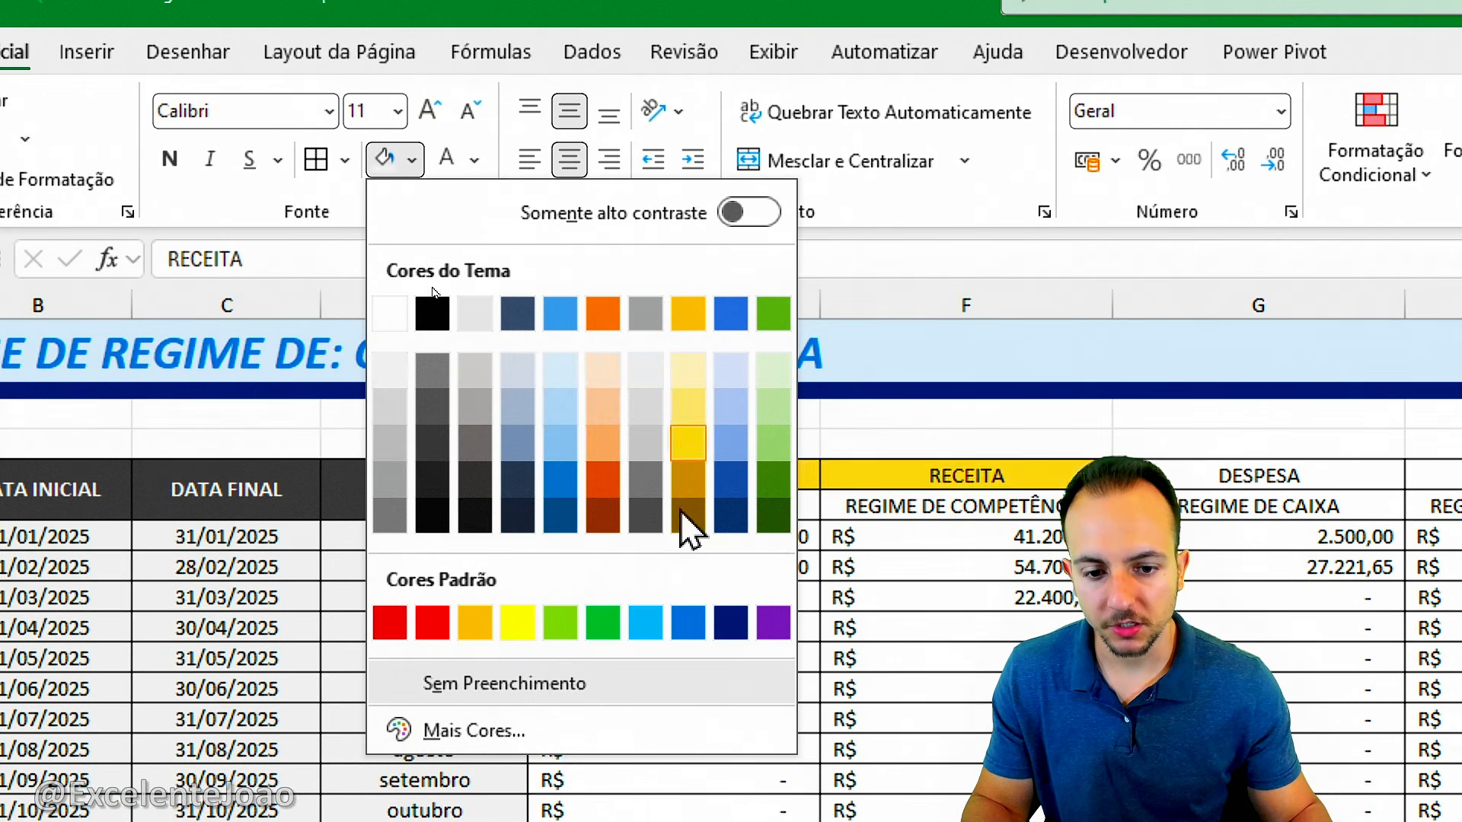
{"action": "left_click", "coordinate": [613, 621]}
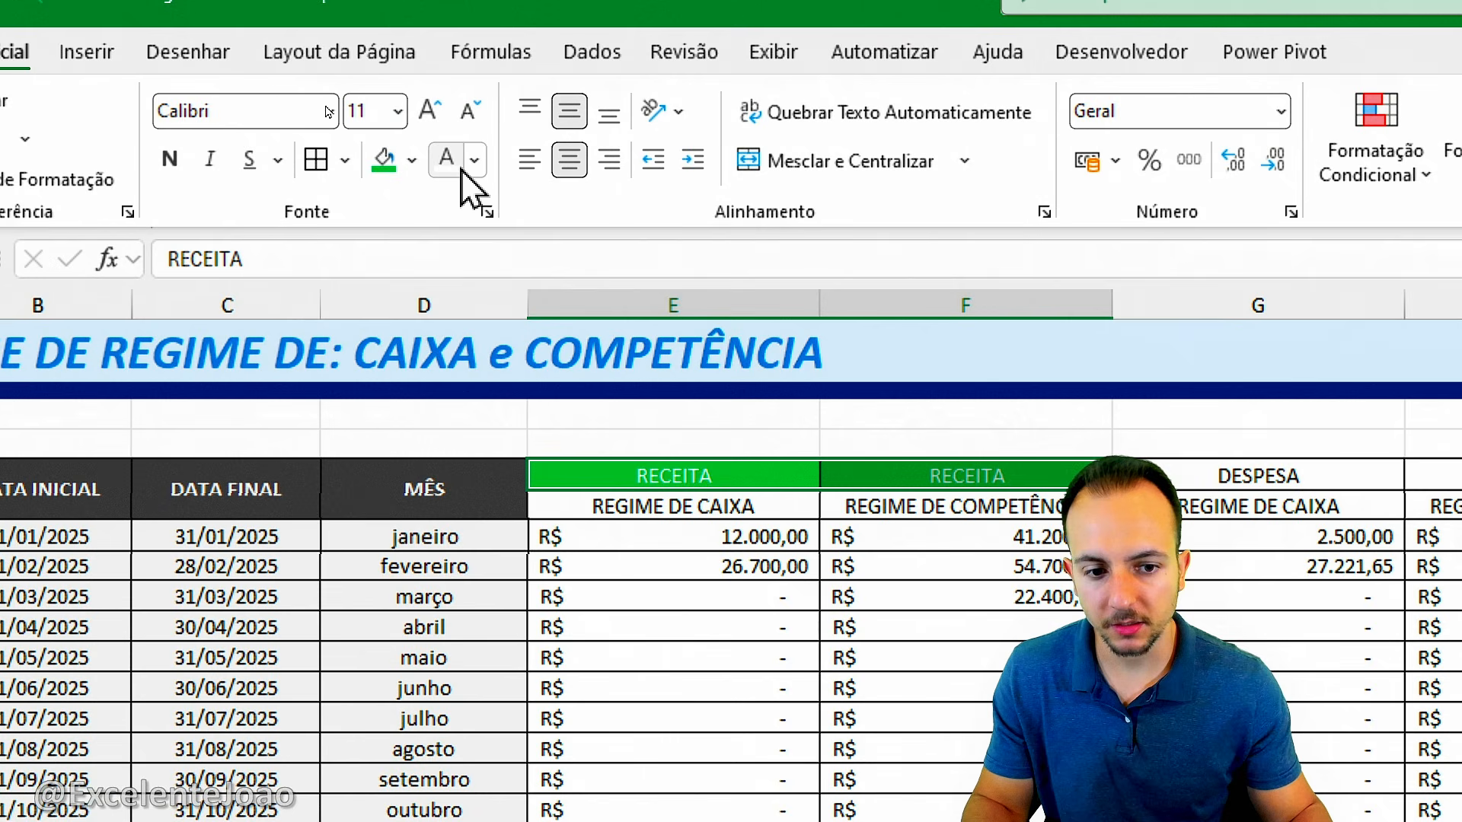
{"action": "left_click", "coordinate": [171, 160]}
Step: Fill the REGIME DE CAIXA header under RECEITA light blue and REGIME DE COMPETÊNCIA light yellow, with both texts bold
{"action": "left_click", "coordinate": [780, 499]}
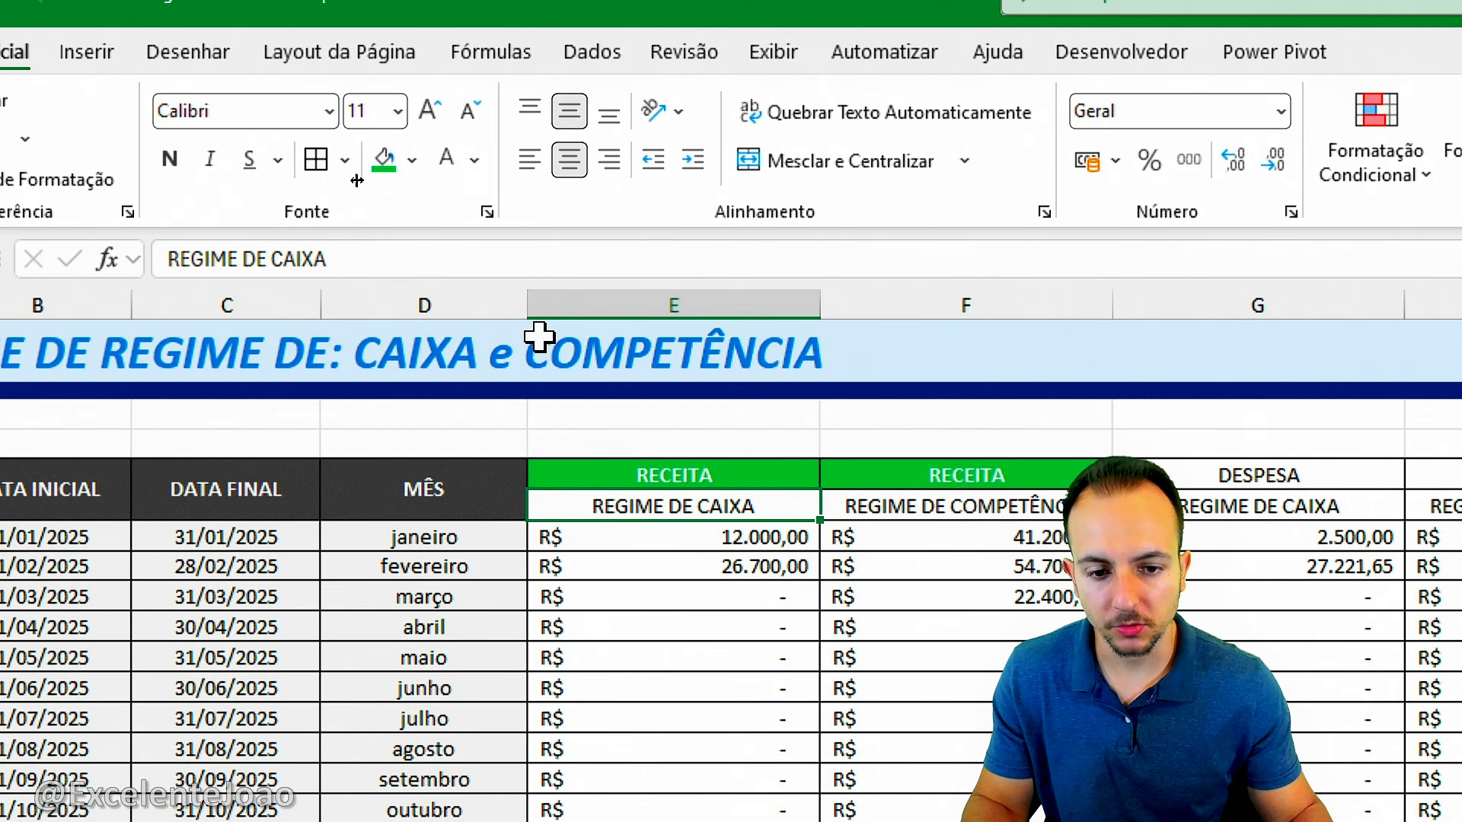
{"action": "left_click", "coordinate": [412, 159]}
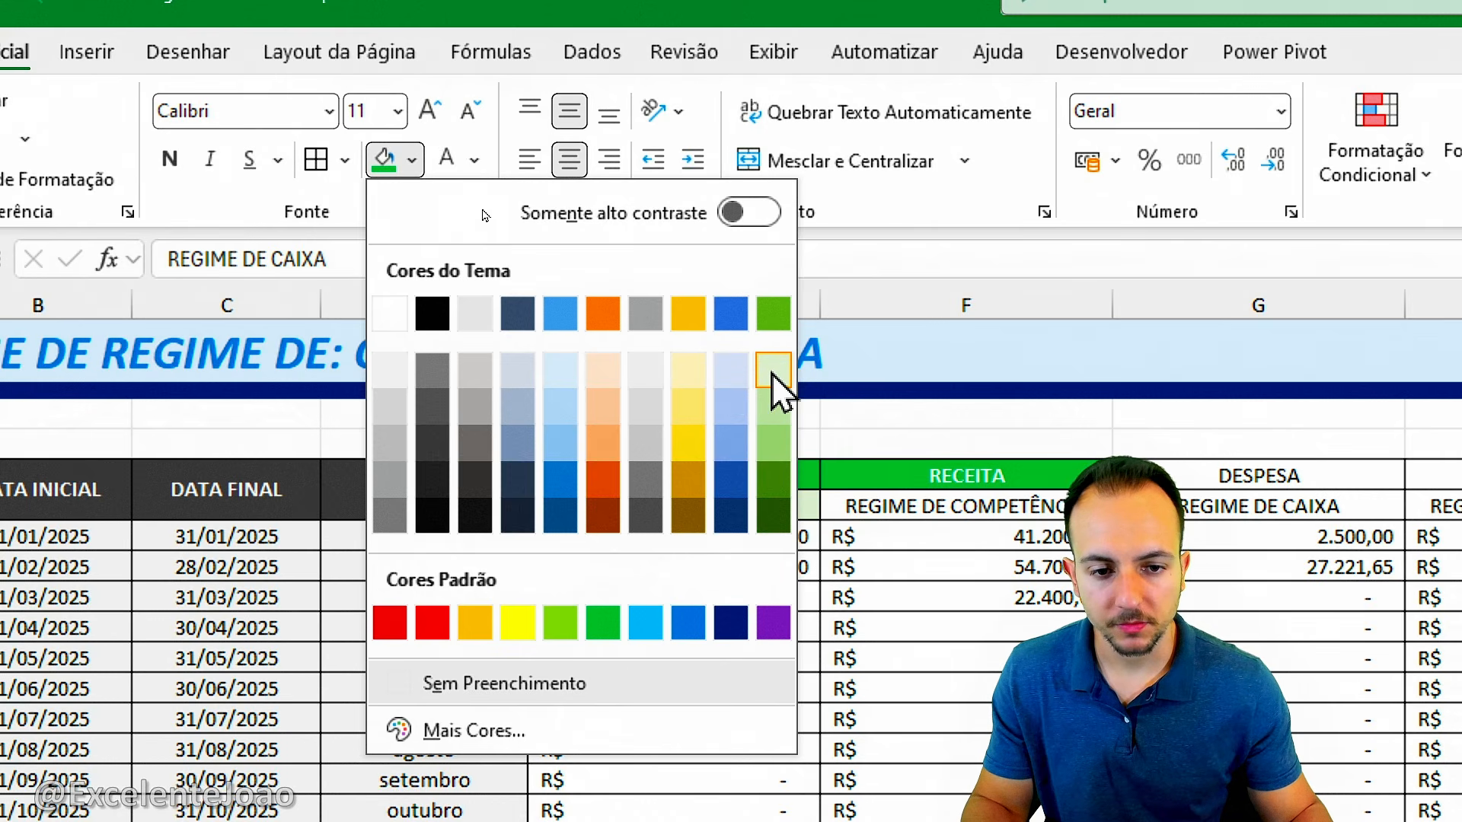
{"action": "left_click", "coordinate": [738, 377]}
{"action": "left_click", "coordinate": [876, 498]}
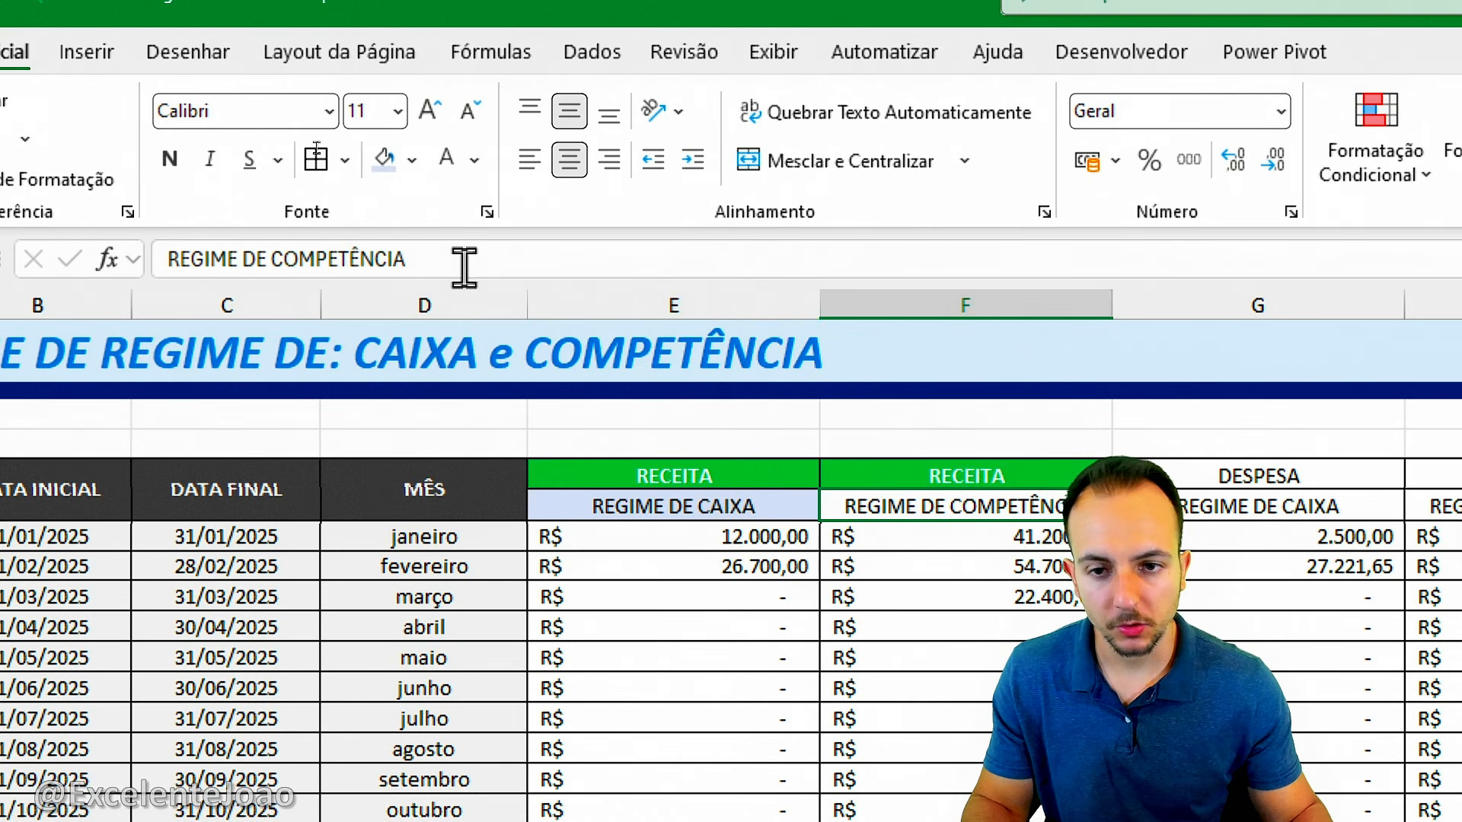
{"action": "left_click", "coordinate": [412, 159]}
{"action": "left_click", "coordinate": [689, 369]}
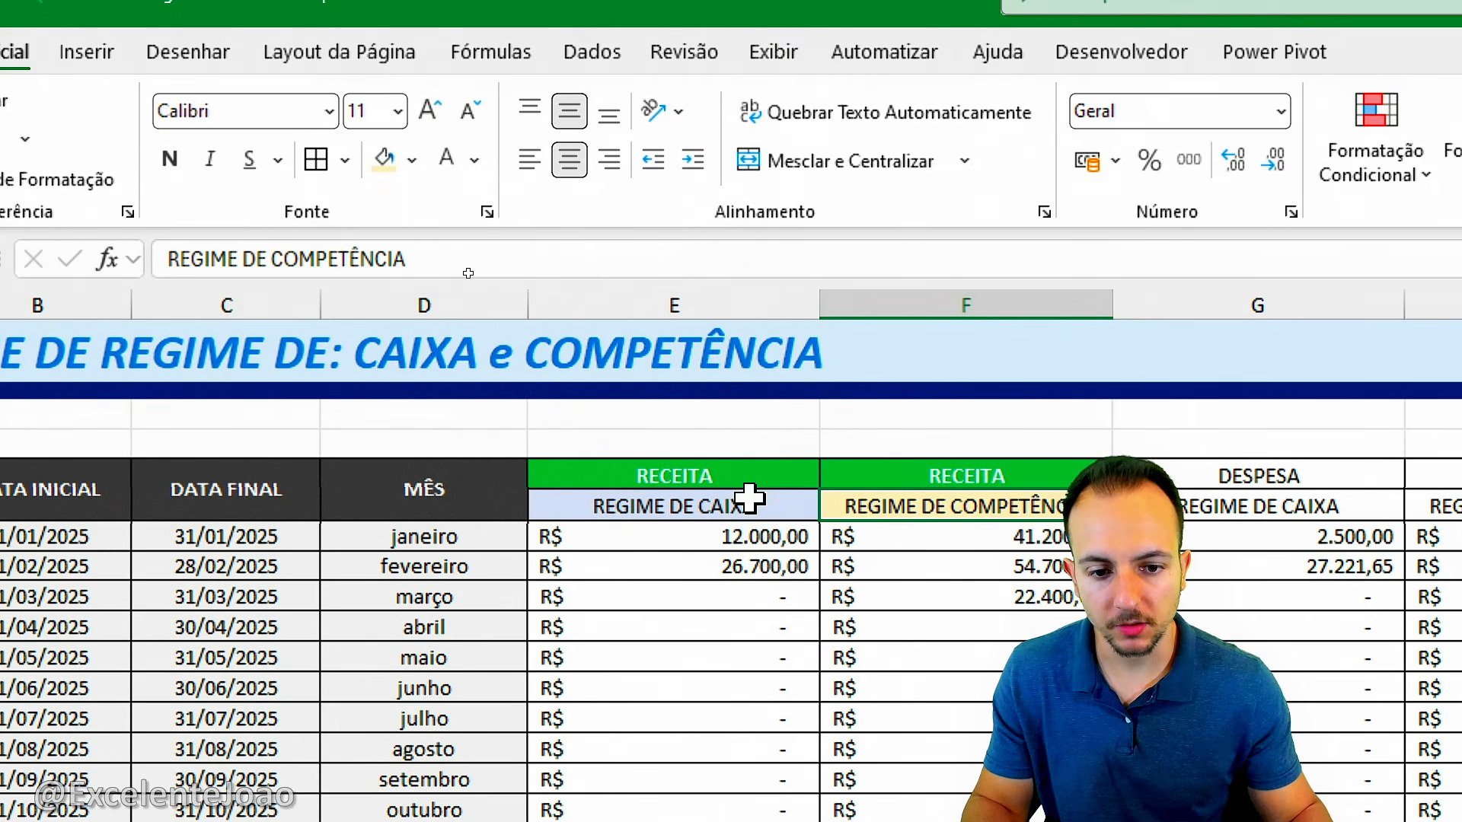
{"action": "left_click_drag", "start_coordinate": [751, 495], "coordinate": [842, 500]}
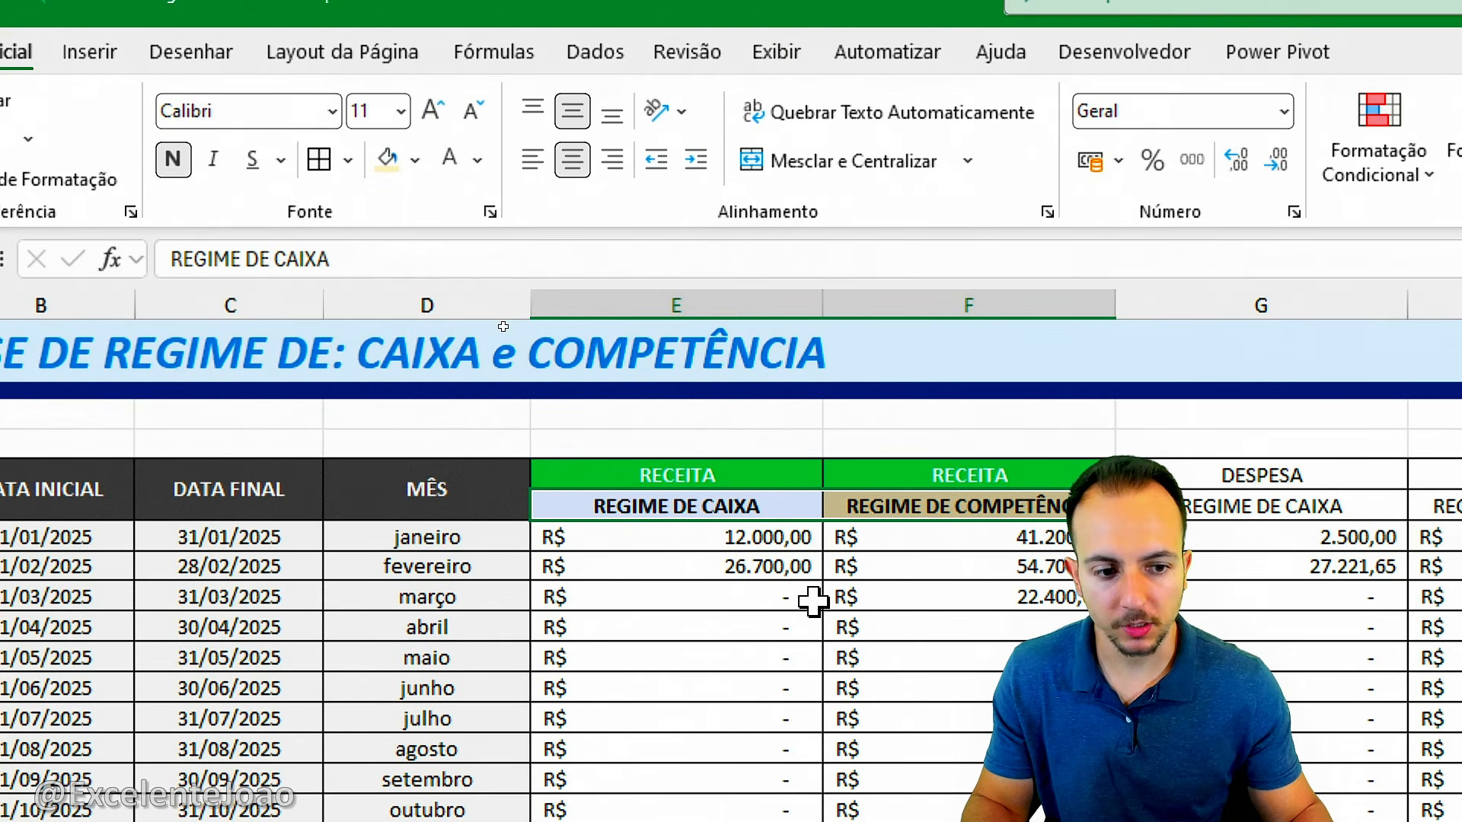
{"action": "left_click", "coordinate": [807, 602]}
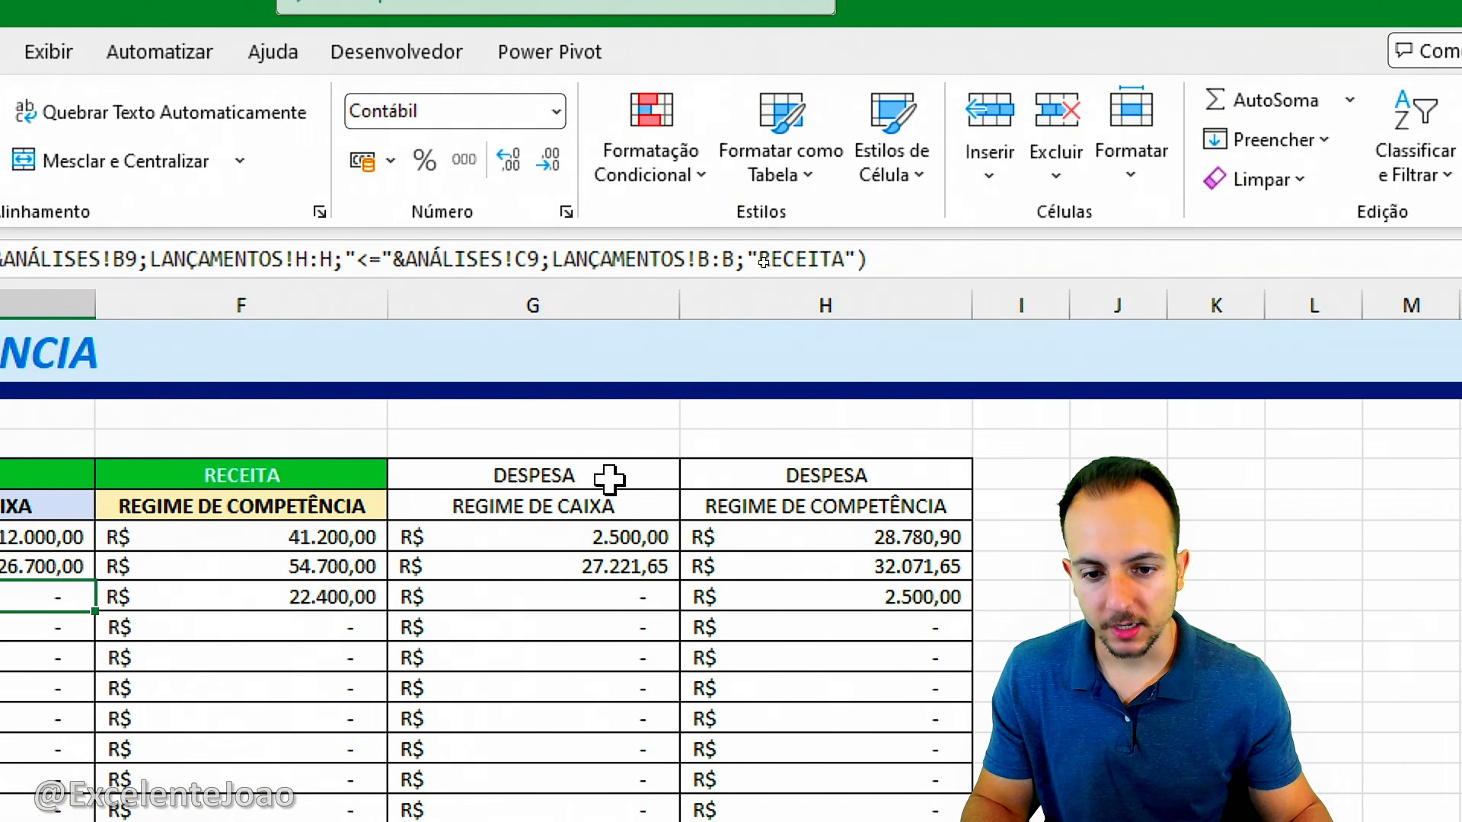
Step: Format the two DESPESA headers in G5:H5 with a red fill and bold white text
{"action": "left_click_drag", "start_coordinate": [610, 479], "coordinate": [700, 472]}
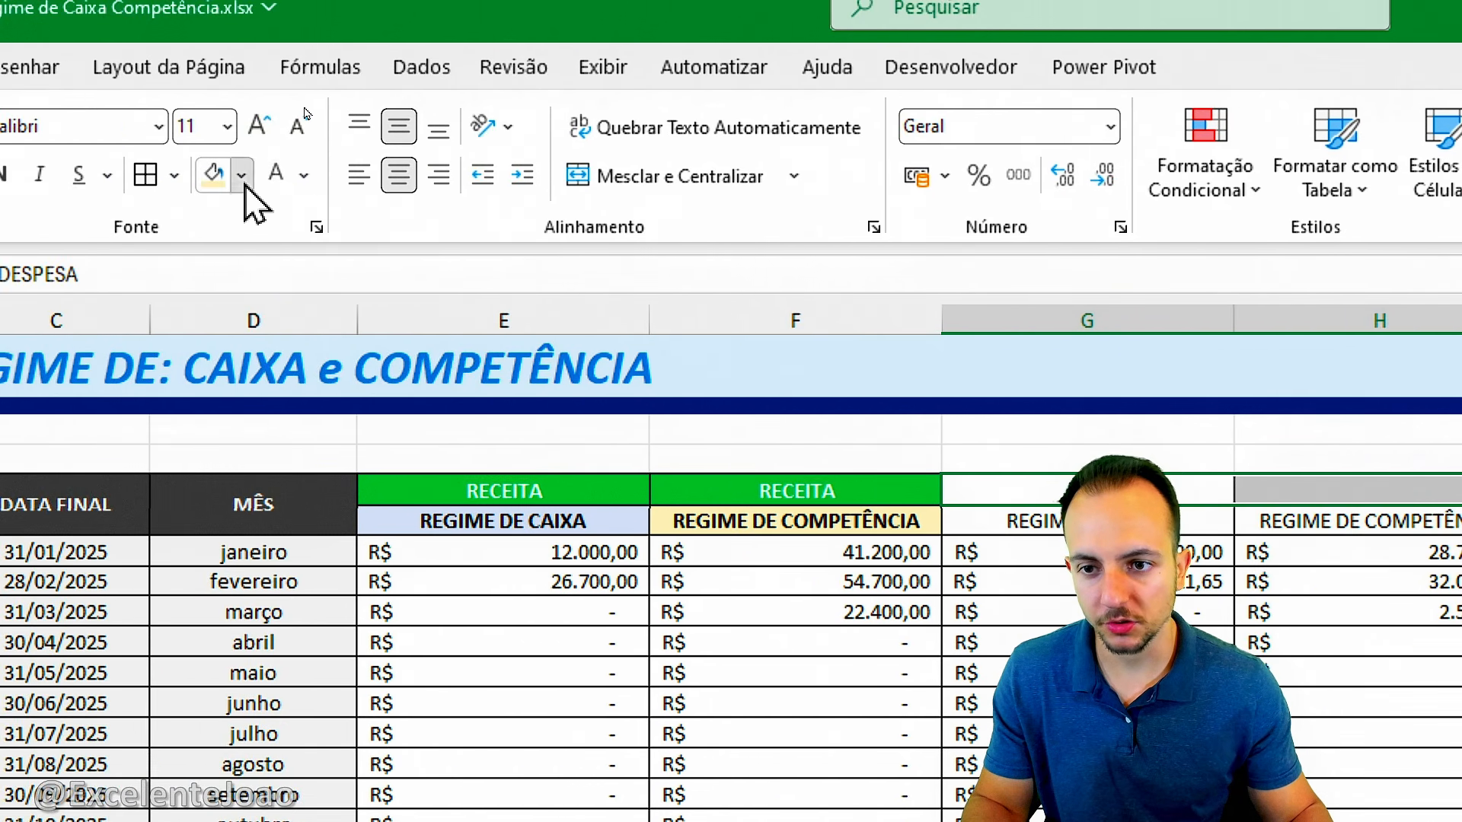
{"action": "left_click", "coordinate": [242, 176]}
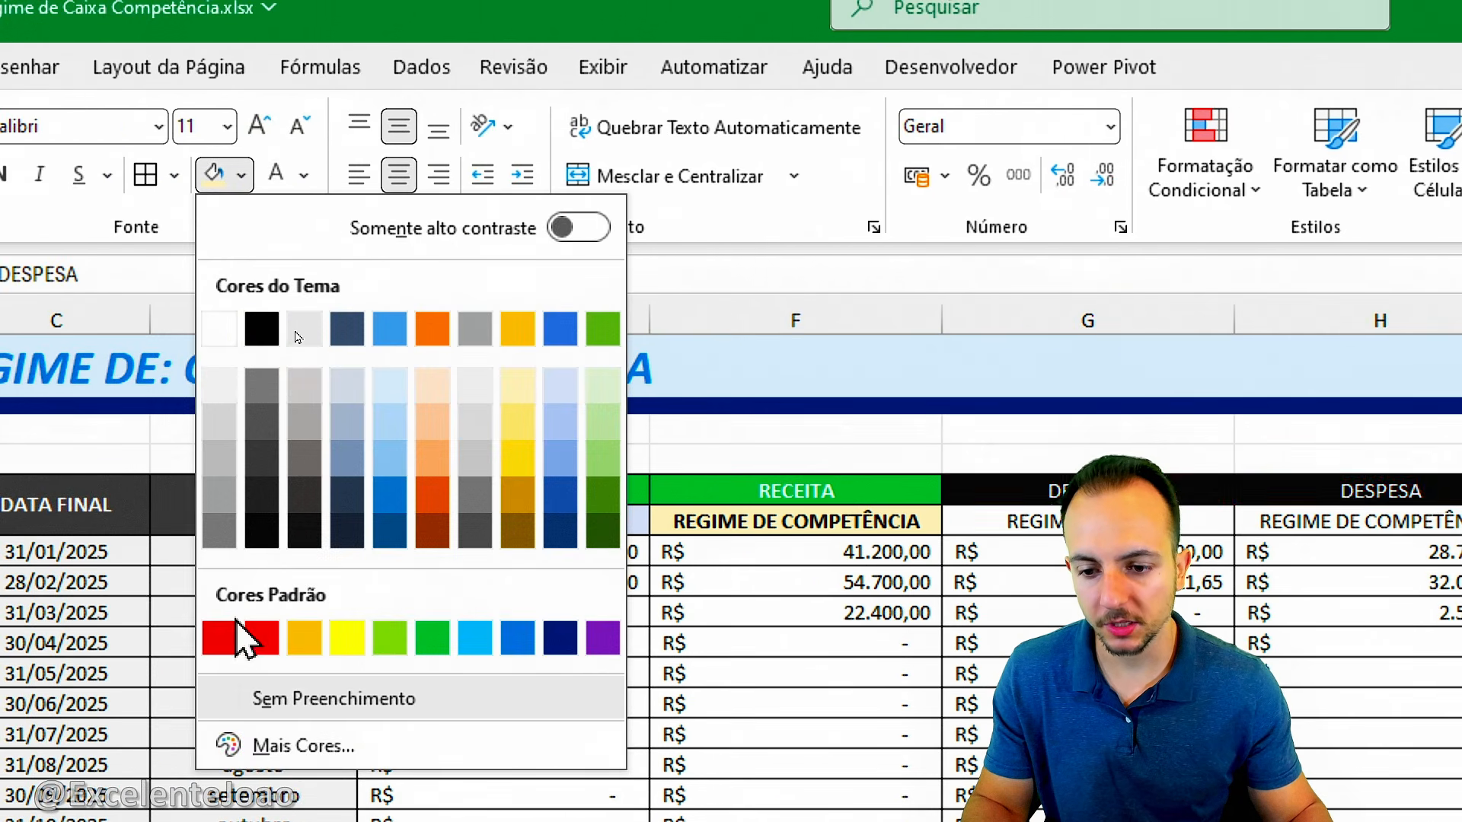
{"action": "left_click", "coordinate": [245, 636]}
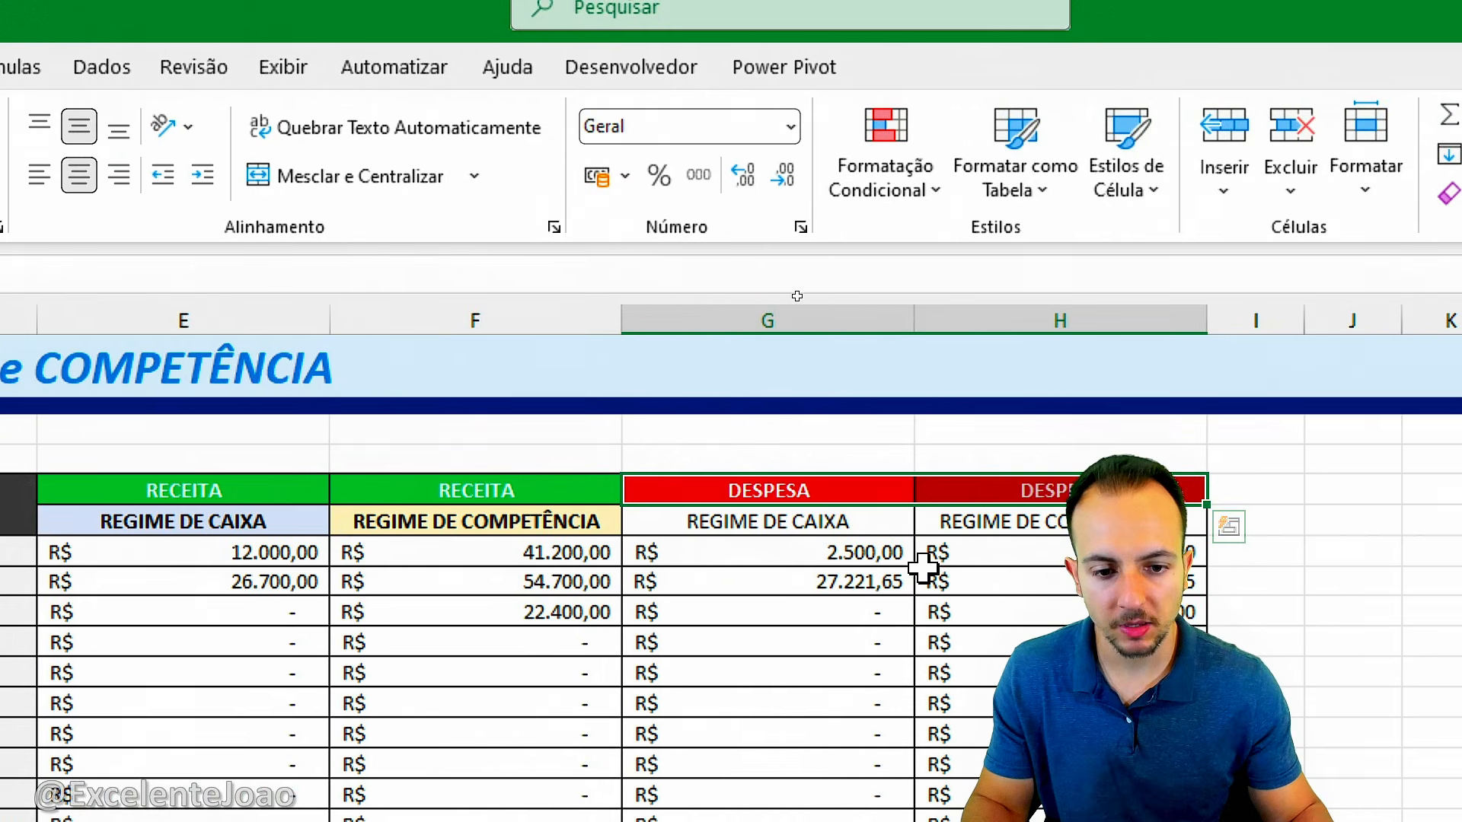
Step: Make the DESPESA subheaders in G6:H6 bold, filling REGIME DE CAIXA light blue and REGIME DE COMPETÊNCIA light yellow
{"action": "left_click_drag", "start_coordinate": [983, 527], "coordinate": [1090, 523]}
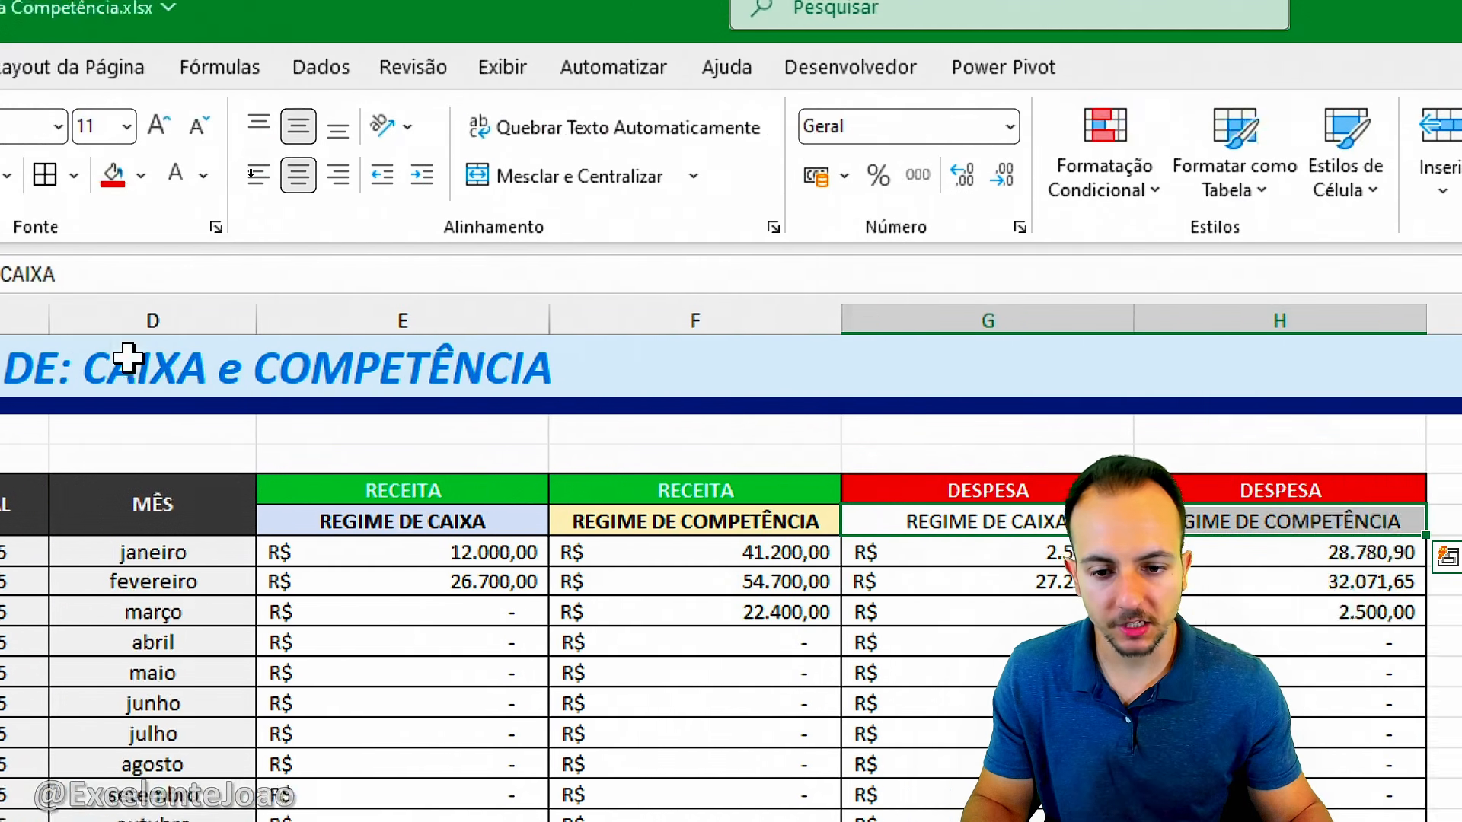
{"action": "left_click", "coordinate": [478, 177]}
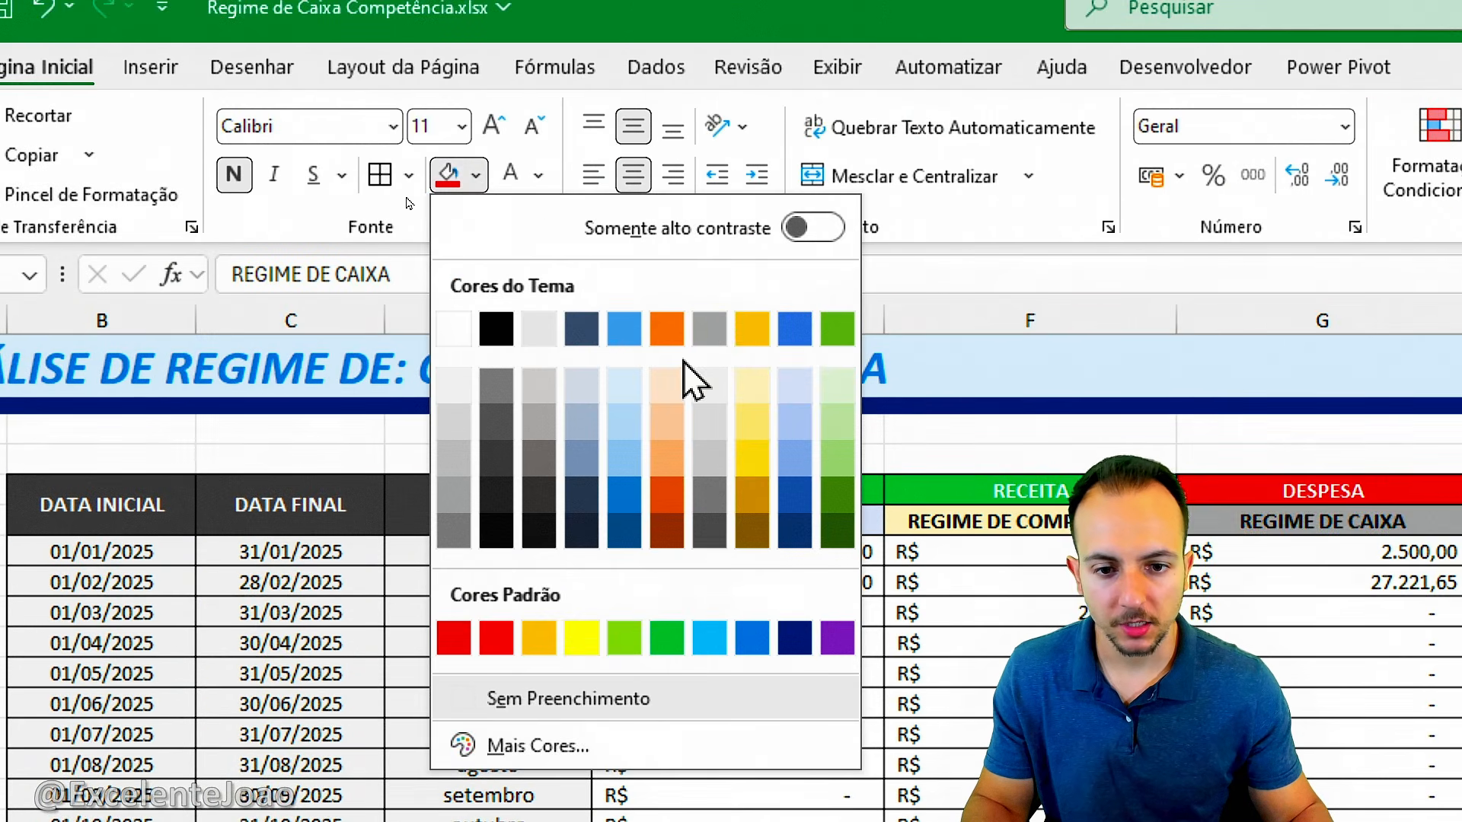
{"action": "left_click", "coordinate": [640, 381]}
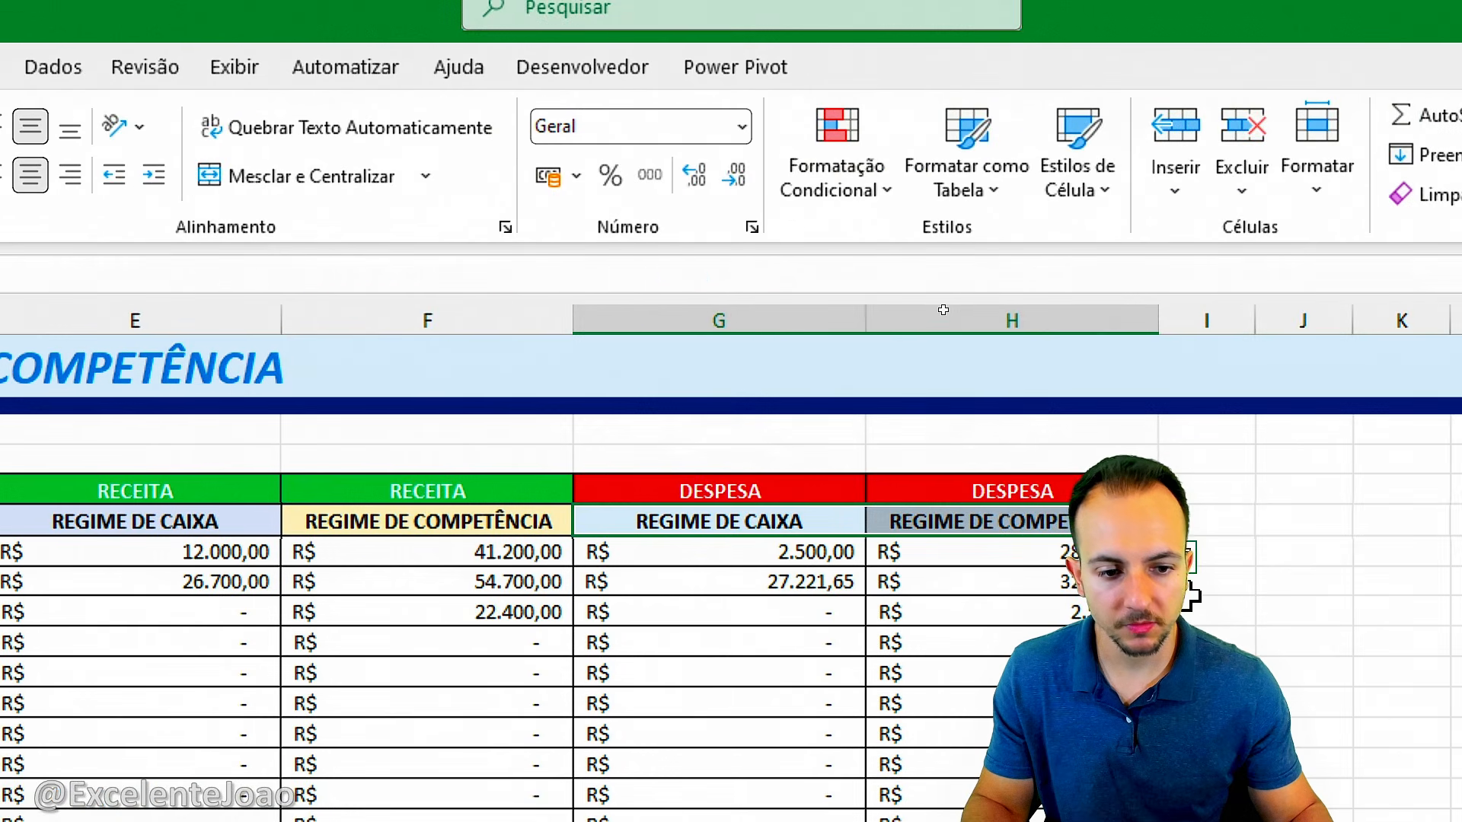
{"action": "left_click", "coordinate": [947, 522]}
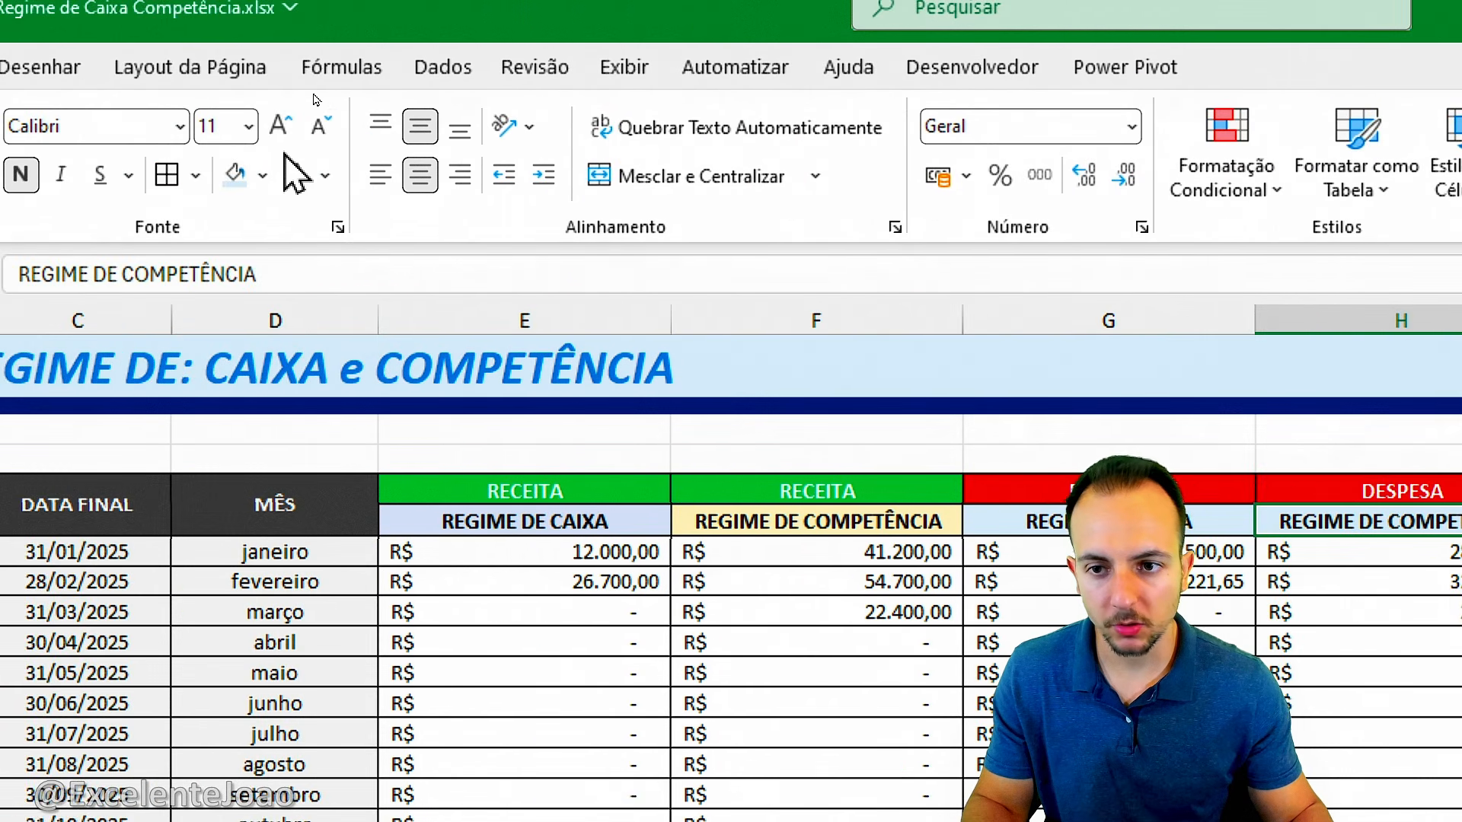
{"action": "left_click", "coordinate": [263, 176]}
{"action": "left_click", "coordinate": [541, 387]}
{"action": "left_click", "coordinate": [552, 703]}
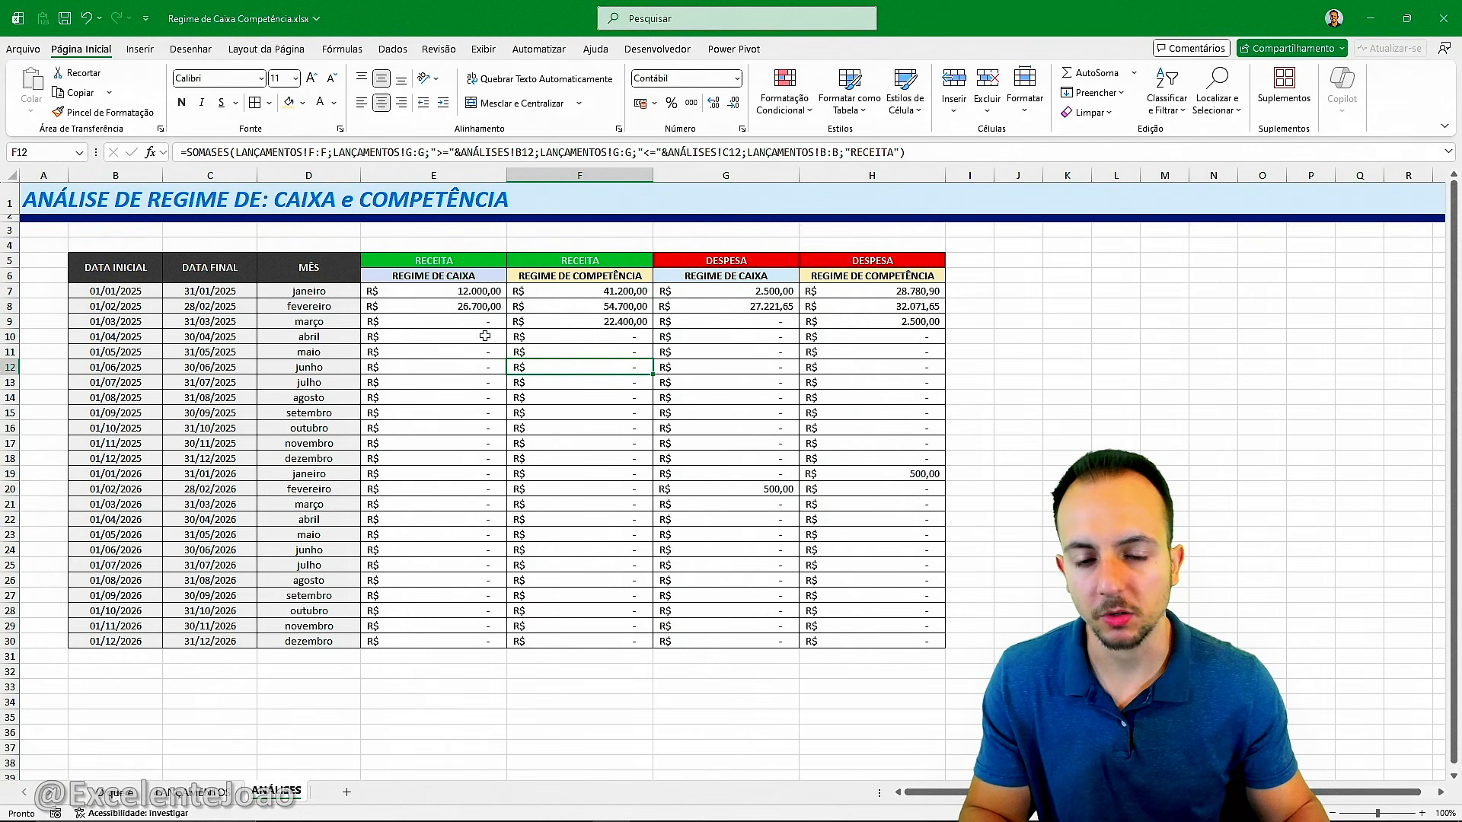
Step: Open the LANÇAMENTOS sheet and examine its TIPO and DATA DE COMPETÊNCIA columns
{"action": "left_click", "coordinate": [142, 266]}
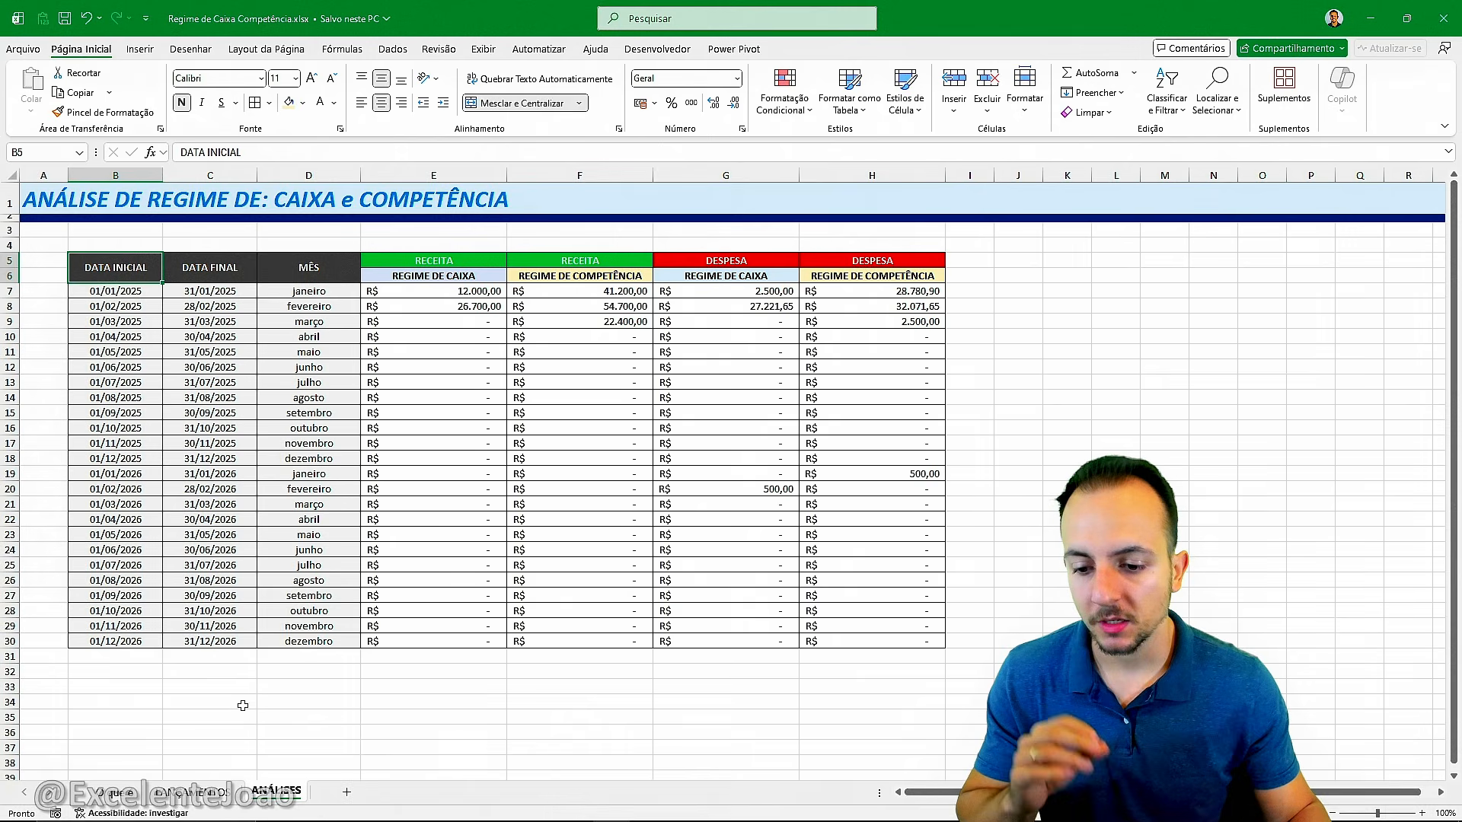
{"action": "left_click", "coordinate": [228, 791]}
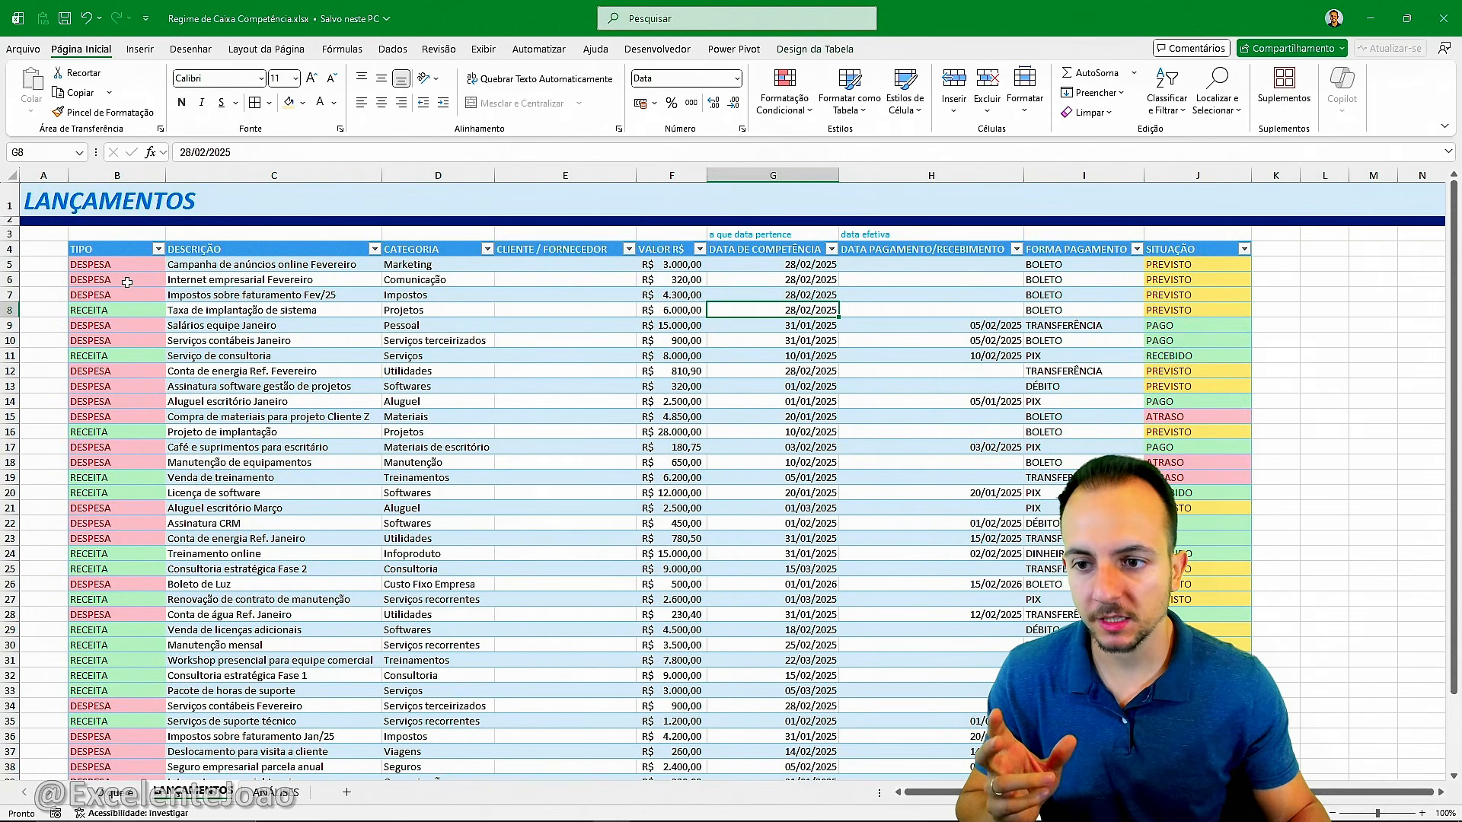
{"action": "left_click", "coordinate": [105, 250]}
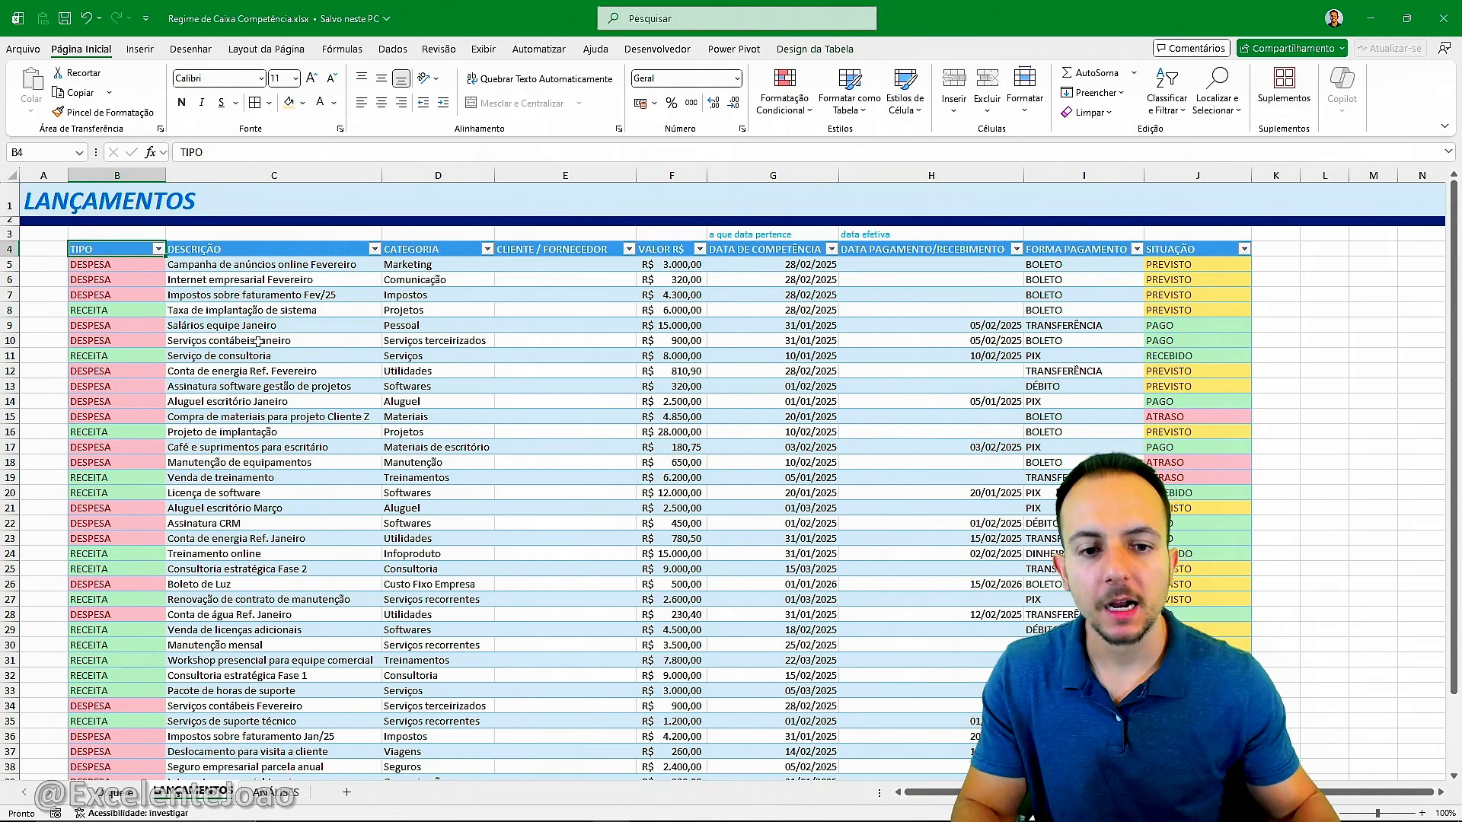
{"action": "key", "text": "ctrl+1"}
{"action": "left_click", "coordinate": [785, 261]}
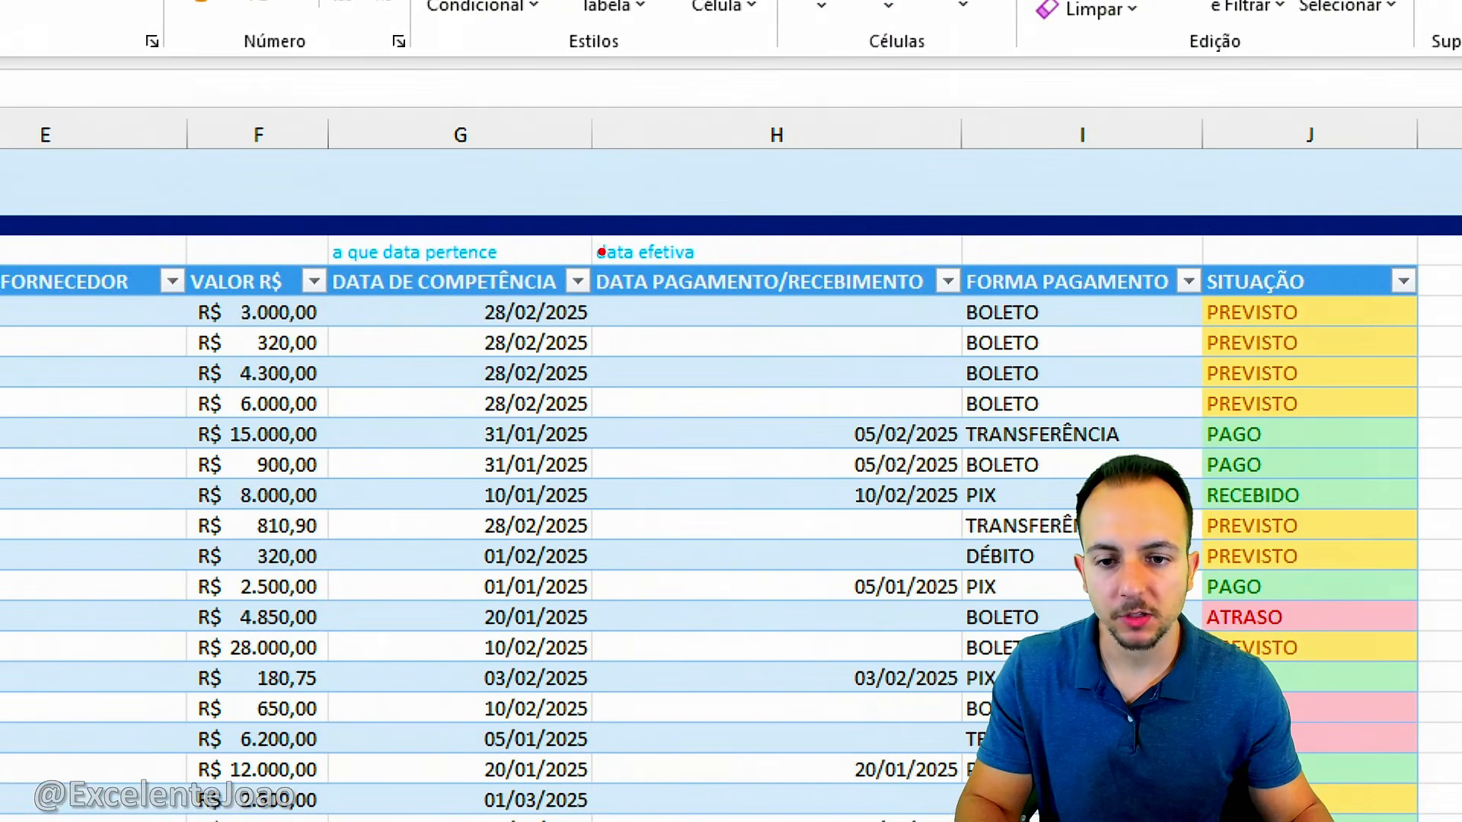
{"action": "mouse_move", "coordinate": [594, 241]}
{"action": "left_mouse_down"}
{"action": "mouse_move", "coordinate": [327, 274]}
{"action": "mouse_move", "coordinate": [587, 244]}
{"action": "left_mouse_up"}
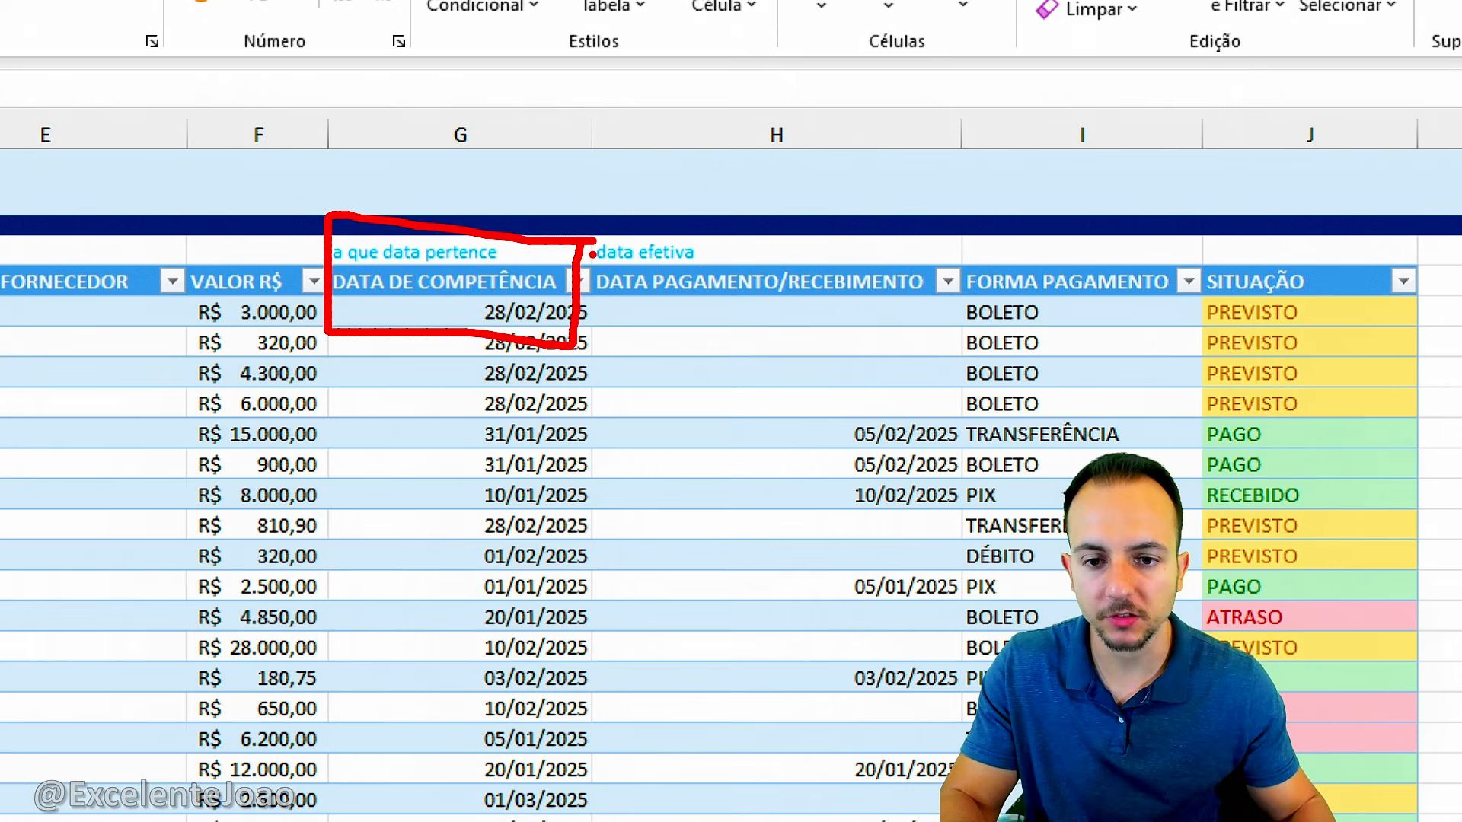
{"action": "right_click", "coordinate": [593, 254]}
{"action": "key", "text": "ctrl+2"}
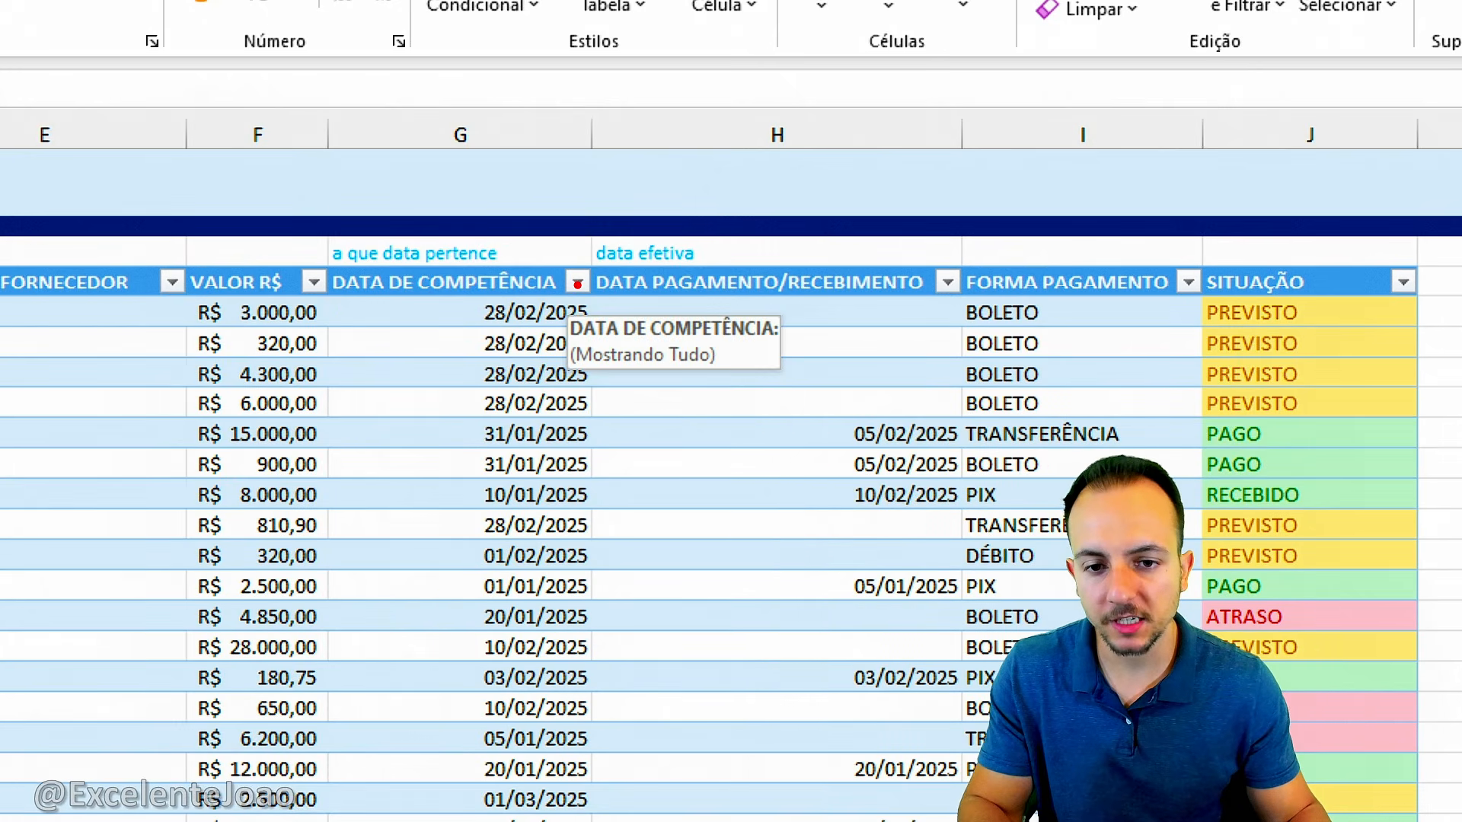
{"action": "mouse_move", "coordinate": [593, 244]}
{"action": "left_mouse_down"}
{"action": "mouse_move", "coordinate": [535, 302]}
{"action": "mouse_move", "coordinate": [565, 230]}
{"action": "left_mouse_up"}
{"action": "right_click", "coordinate": [570, 277]}
Step: Filter DATA DE COMPETÊNCIA to show only março 2025 and check the entries' payment dates
{"action": "left_click", "coordinate": [577, 283]}
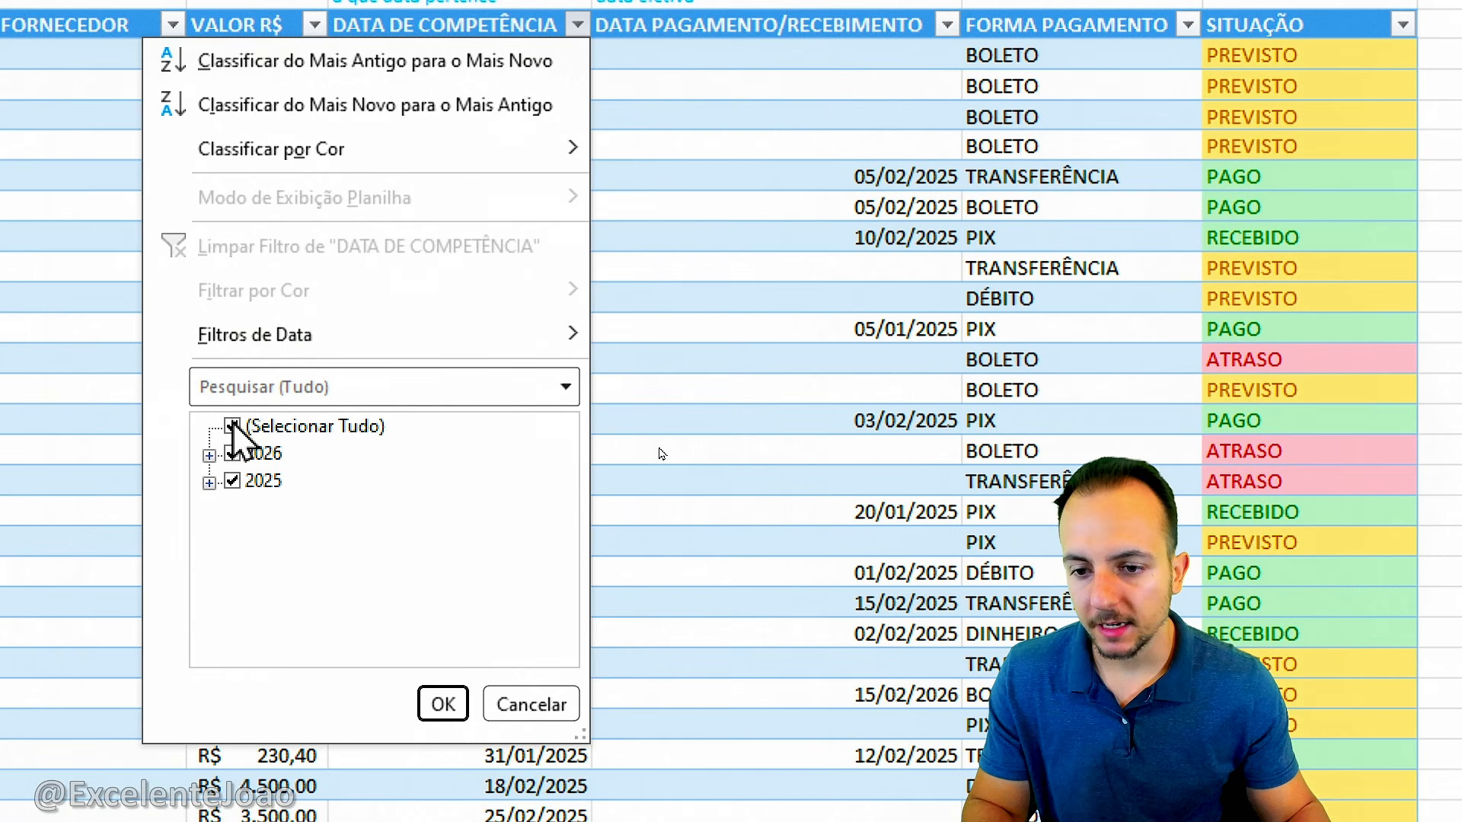
{"action": "left_click", "coordinate": [233, 426]}
{"action": "left_click", "coordinate": [209, 482]}
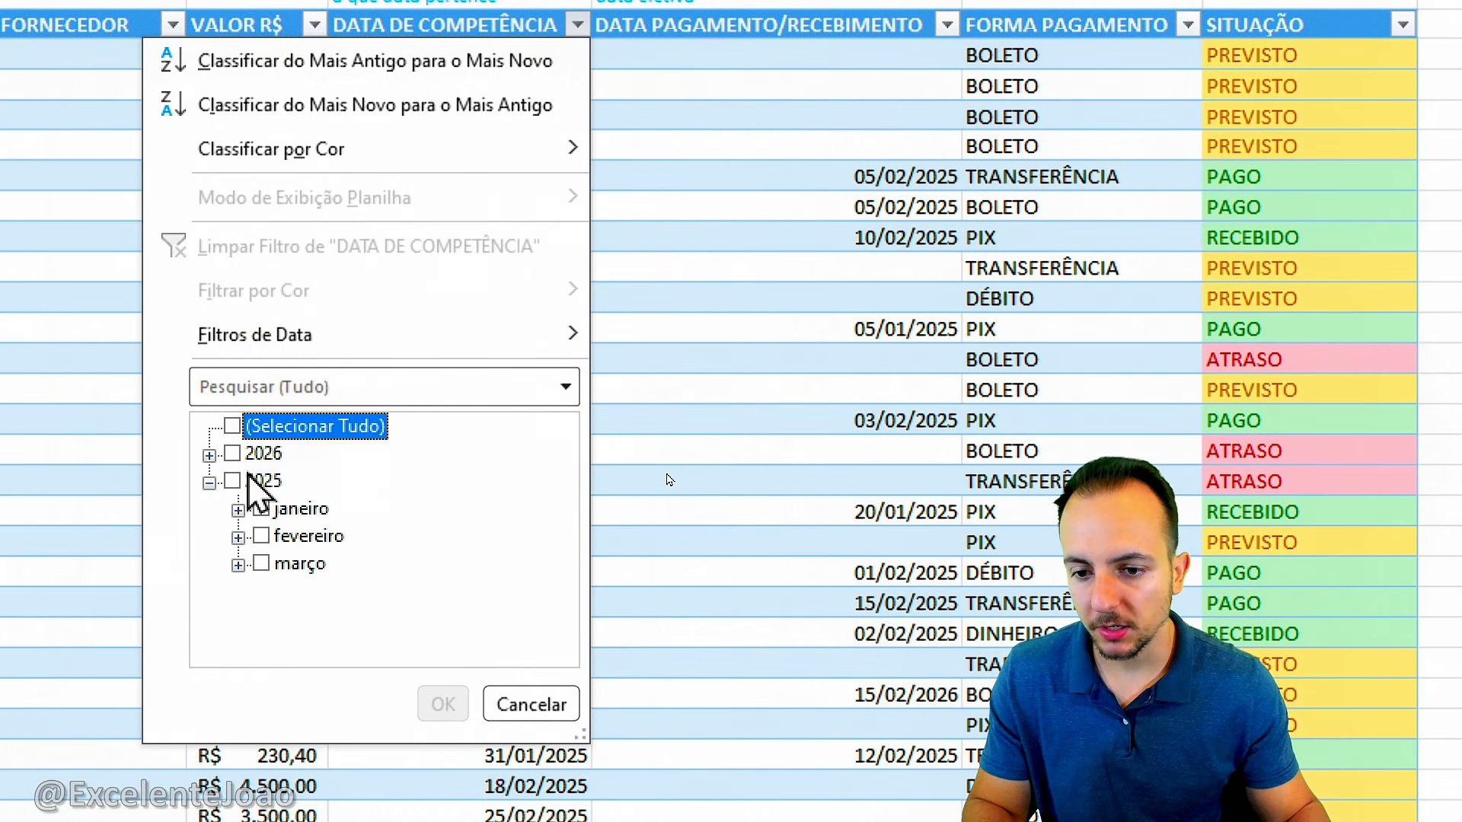
{"action": "left_click", "coordinate": [261, 563]}
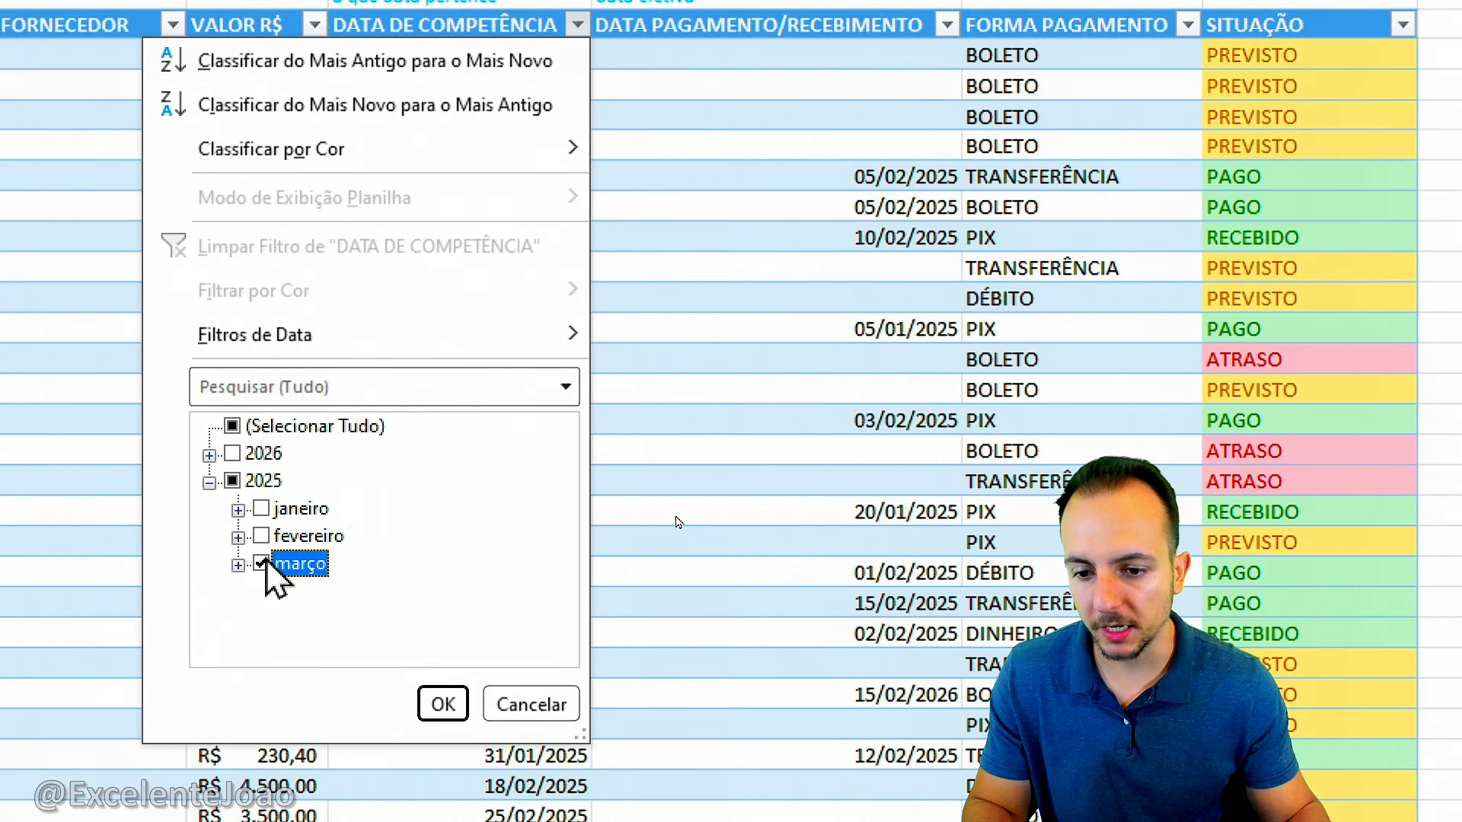
{"action": "left_click", "coordinate": [443, 704]}
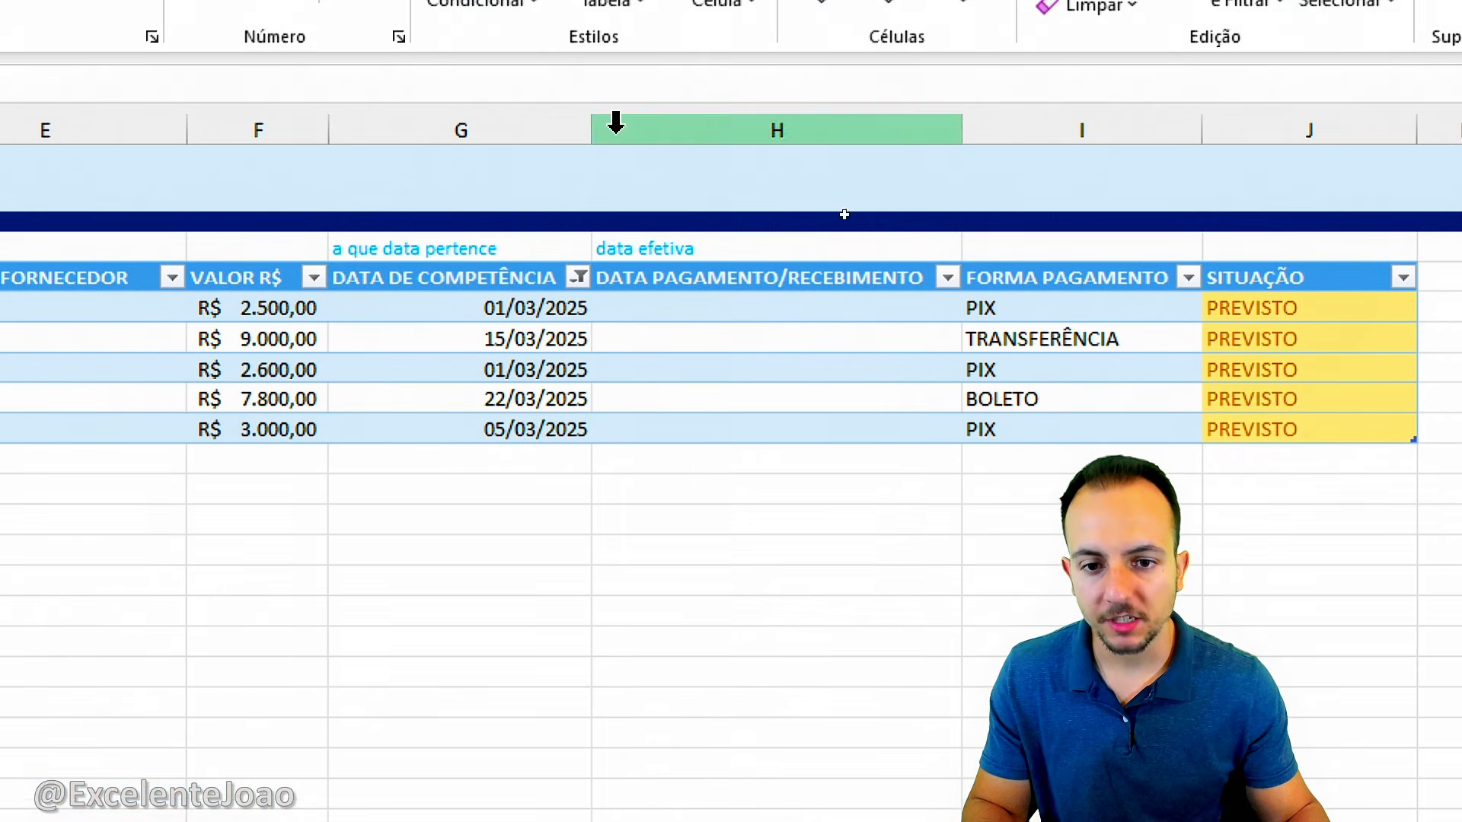
{"action": "mouse_move", "coordinate": [596, 291]}
{"action": "left_mouse_down"}
{"action": "mouse_move", "coordinate": [609, 289]}
{"action": "mouse_move", "coordinate": [627, 432]}
{"action": "left_mouse_up"}
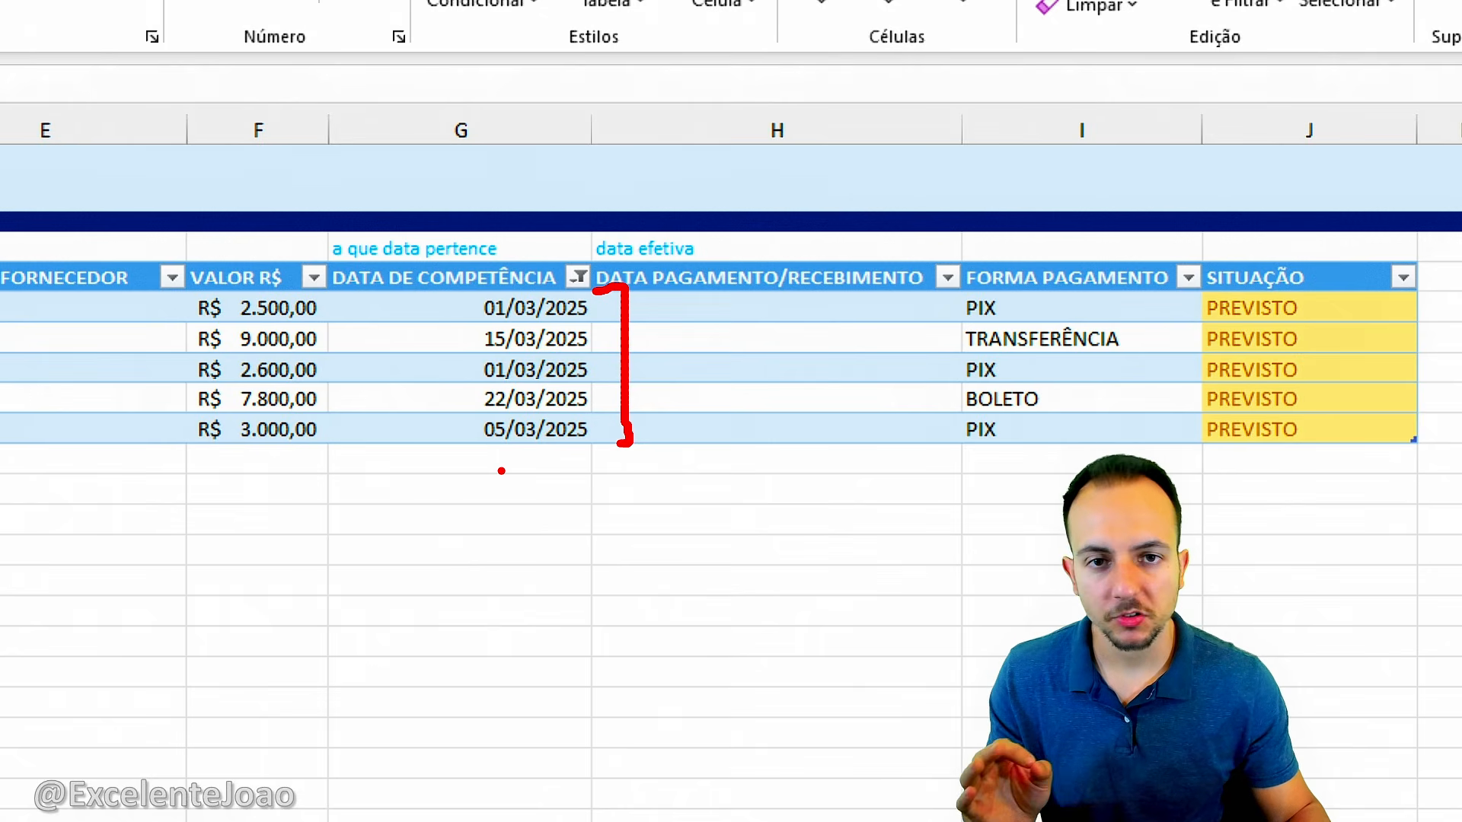
{"action": "key", "text": "Escape"}
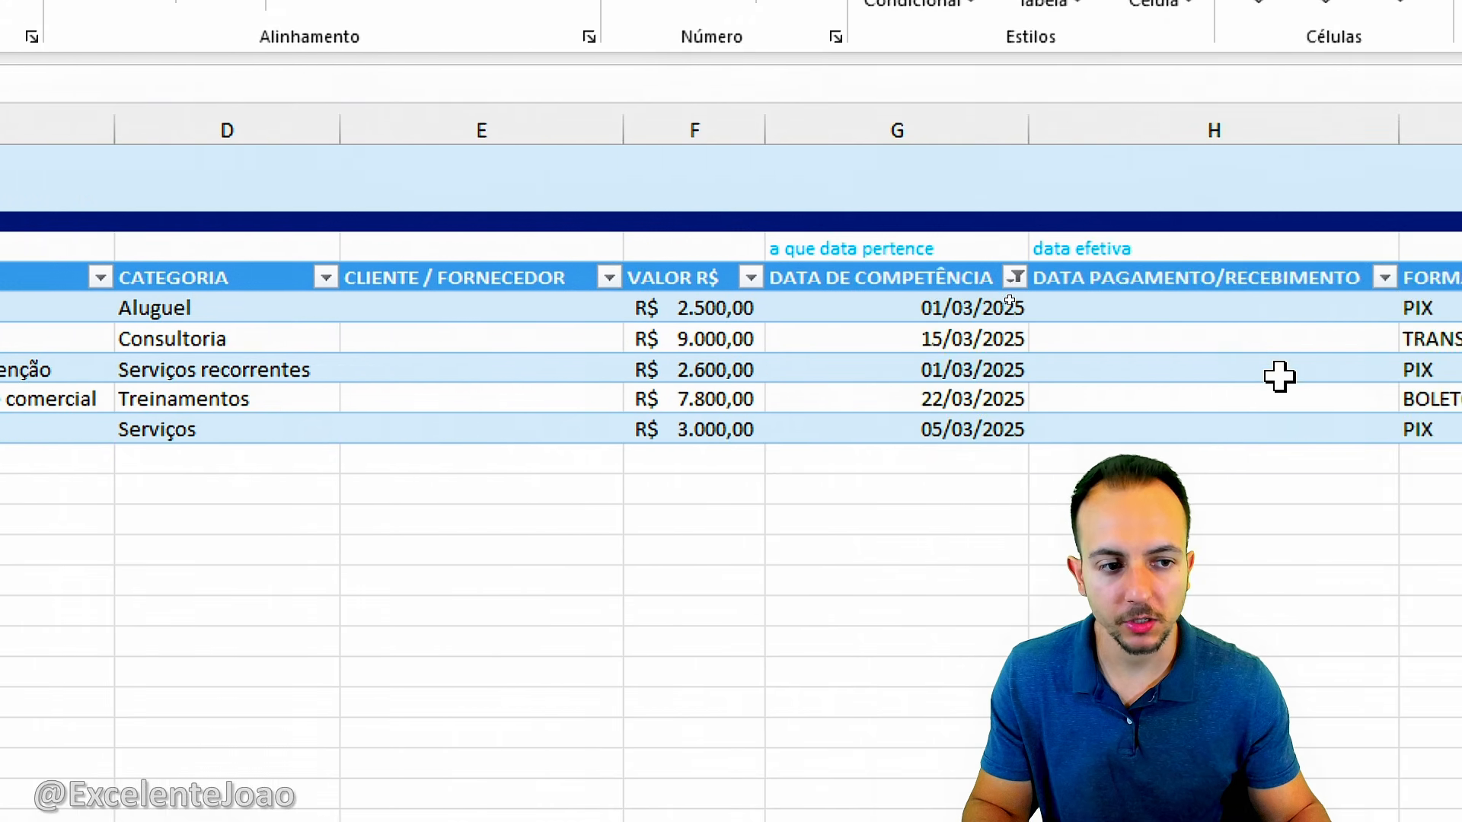
Step: Try PAGO and ATRASO as the SITUAÇÃO of the first filtered março entry, and set it back to PREVISTO
{"action": "left_click", "coordinate": [988, 286]}
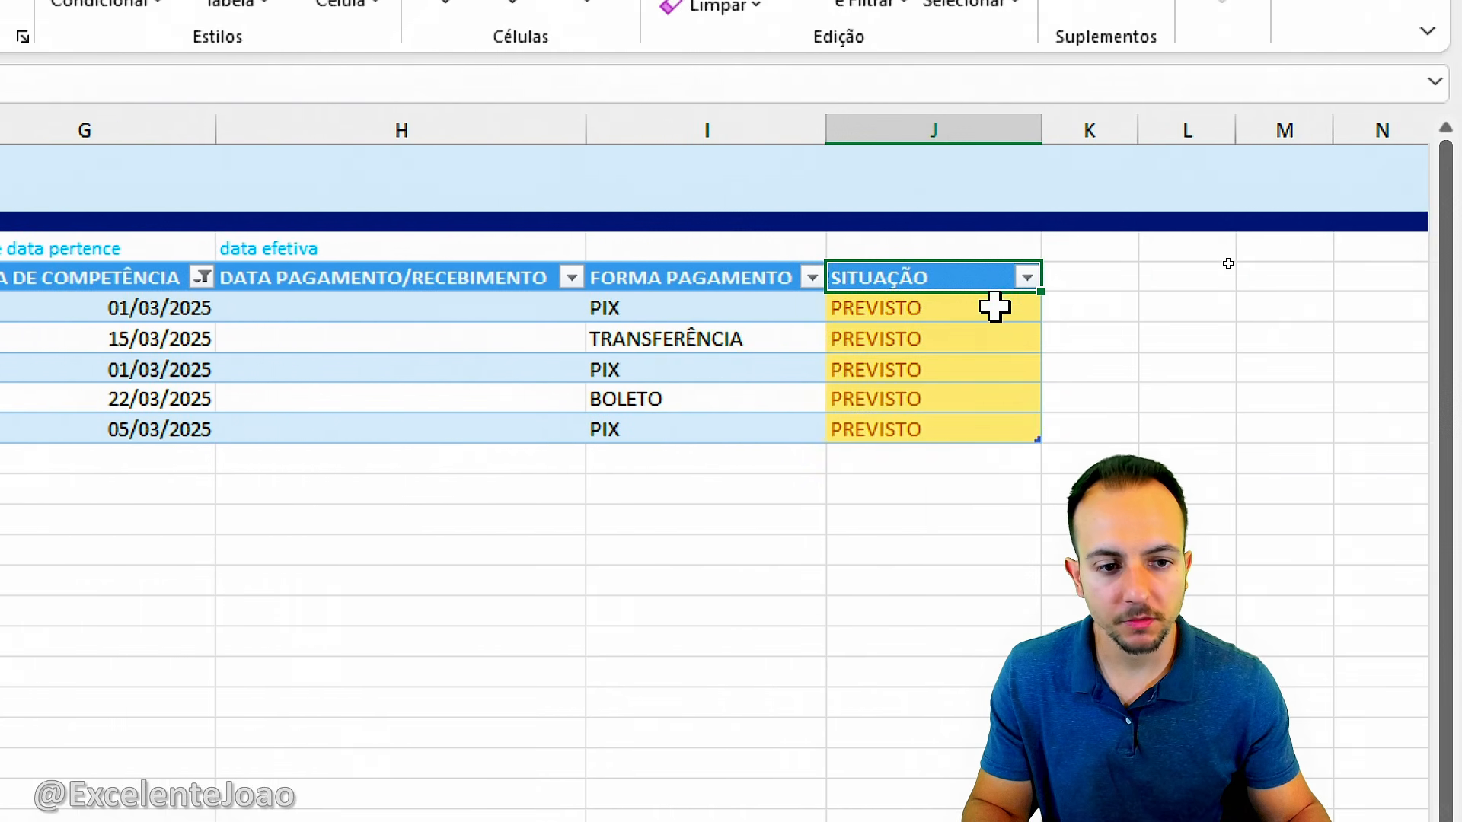
{"action": "left_click", "coordinate": [996, 306]}
{"action": "left_click", "coordinate": [1055, 307]}
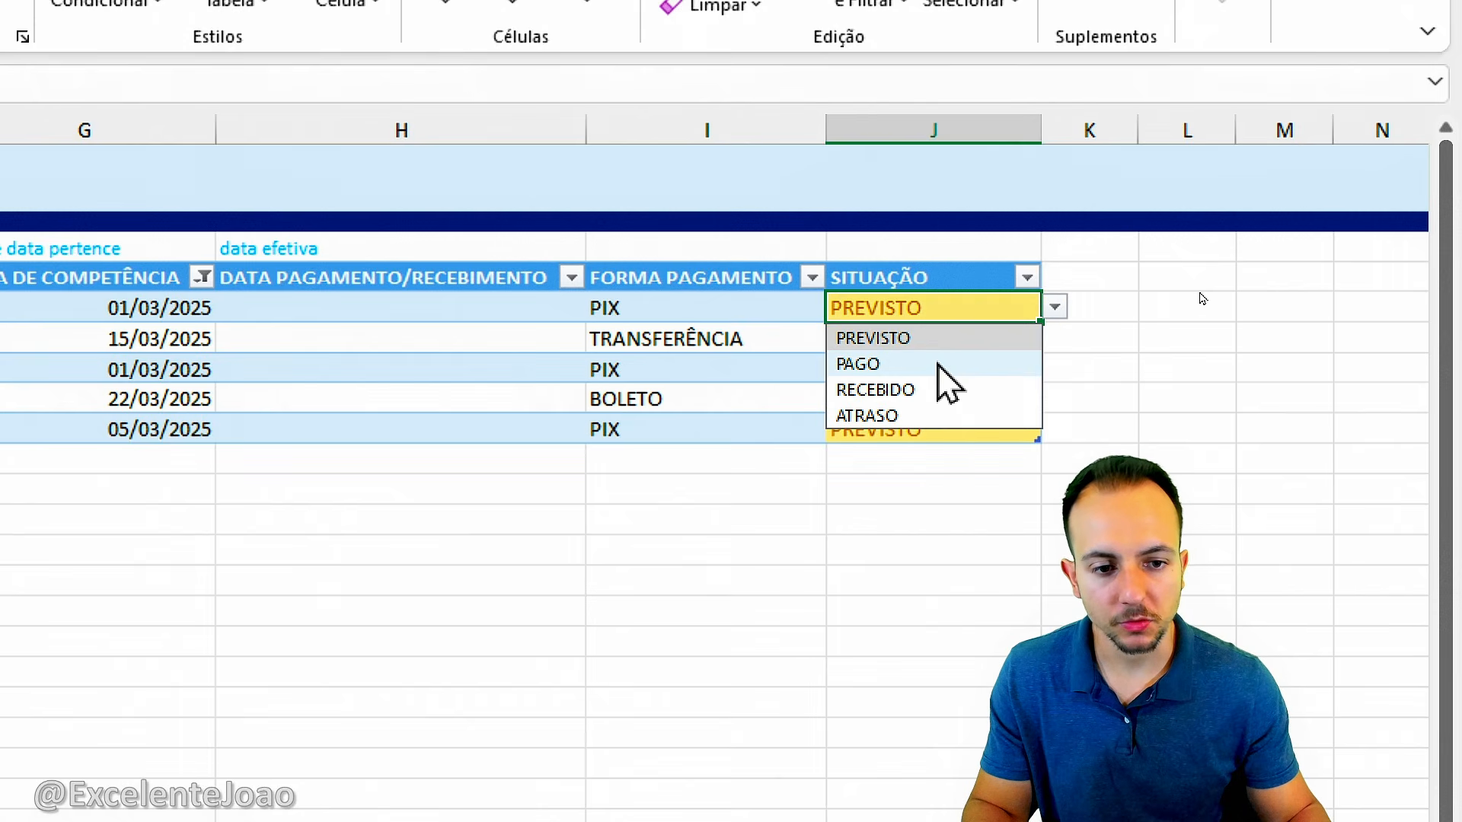
{"action": "left_click", "coordinate": [939, 362]}
{"action": "left_click", "coordinate": [1054, 307]}
{"action": "left_click", "coordinate": [920, 414]}
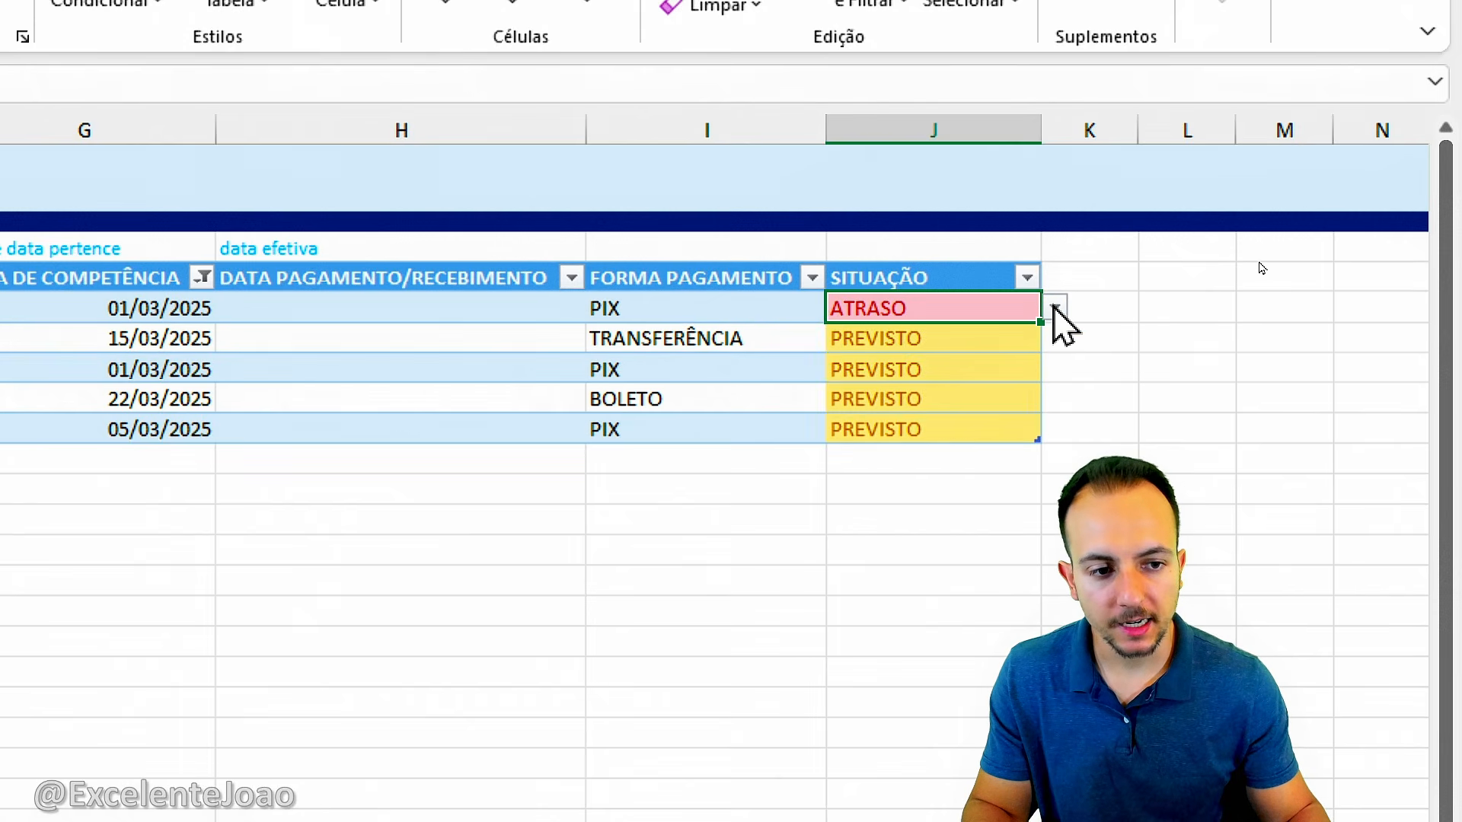
{"action": "left_click", "coordinate": [1055, 307]}
{"action": "left_click", "coordinate": [952, 336]}
{"action": "left_click", "coordinate": [523, 613]}
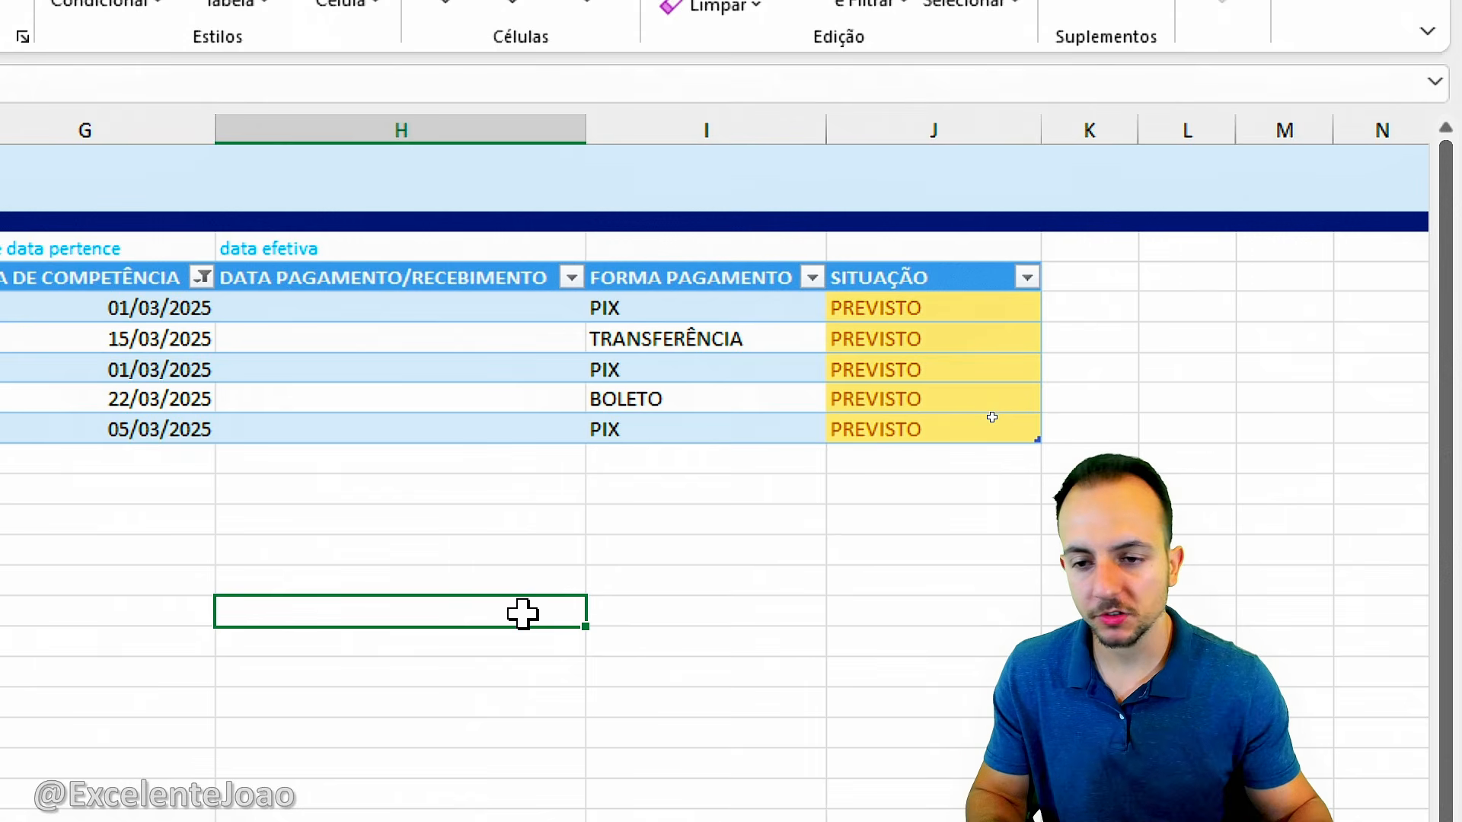
Step: Show all dates again in the DATA DE COMPETÊNCIA filter
{"action": "left_click", "coordinate": [201, 277]}
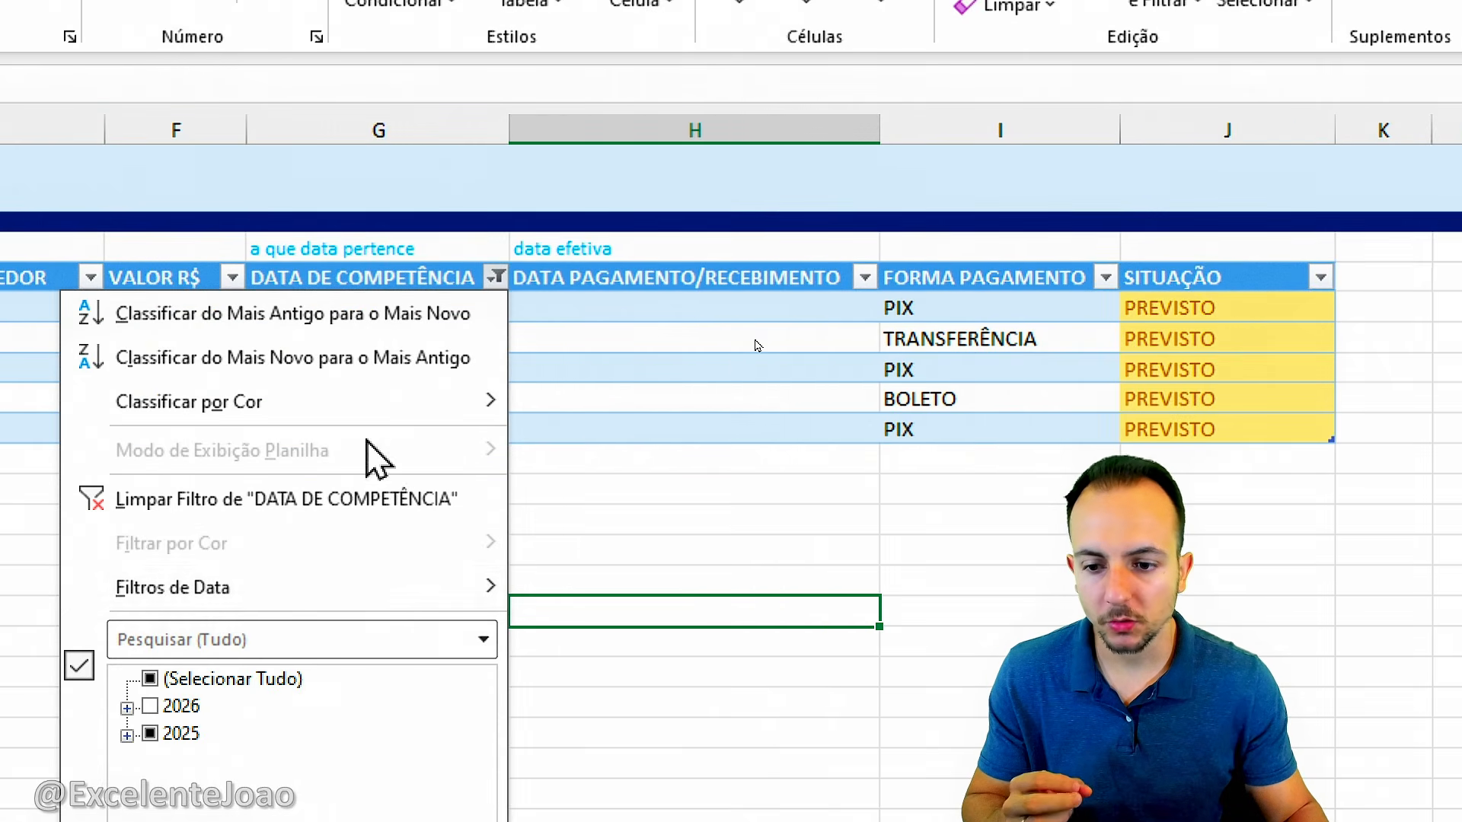
{"action": "left_click", "coordinate": [232, 678]}
{"action": "left_click", "coordinate": [359, 721]}
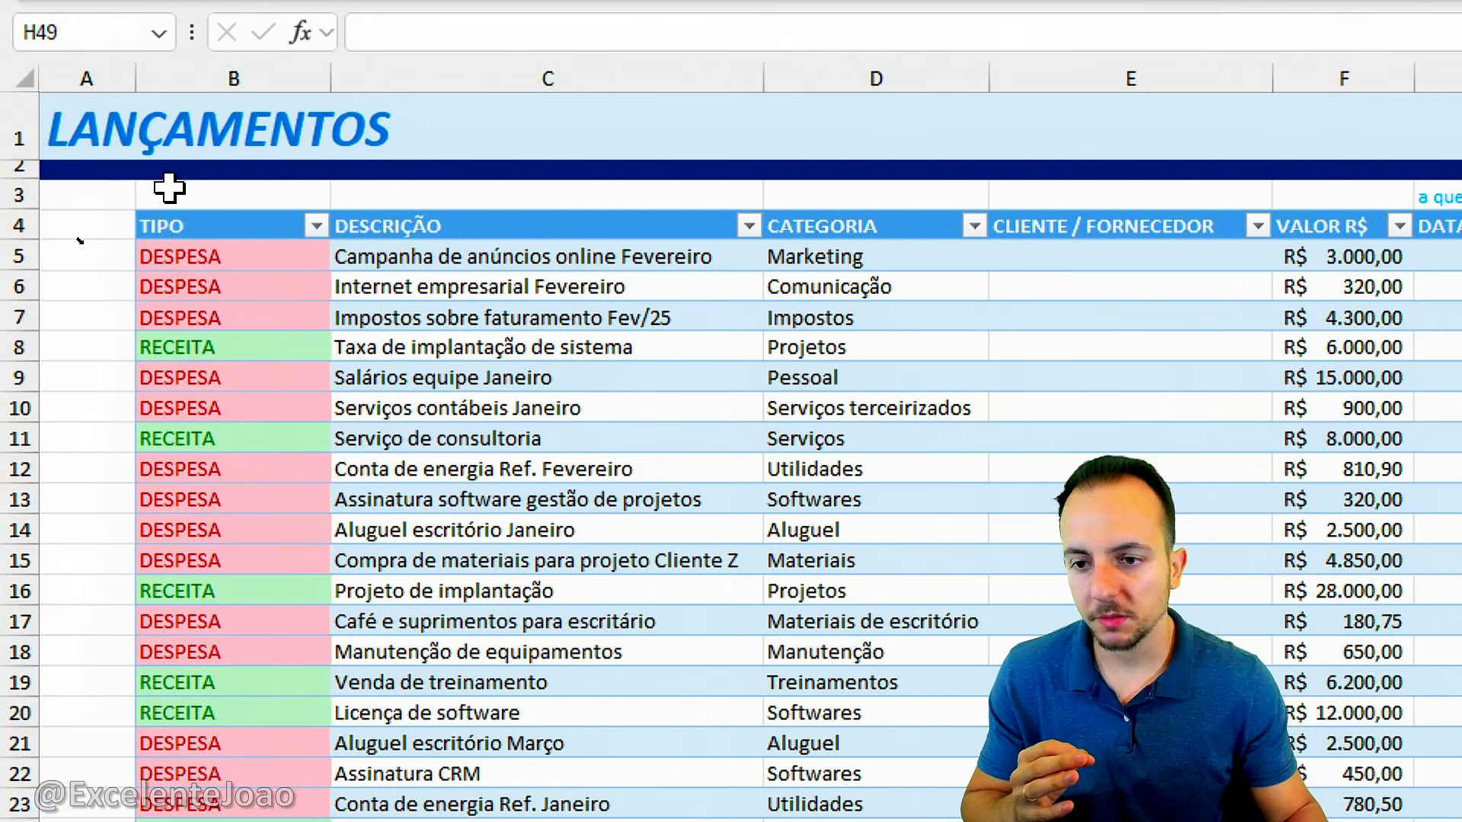
Step: Start a new entry in row 44 directly below the LANÇAMENTOS table with TIPO set to DESPESA
{"action": "left_click", "coordinate": [168, 188]}
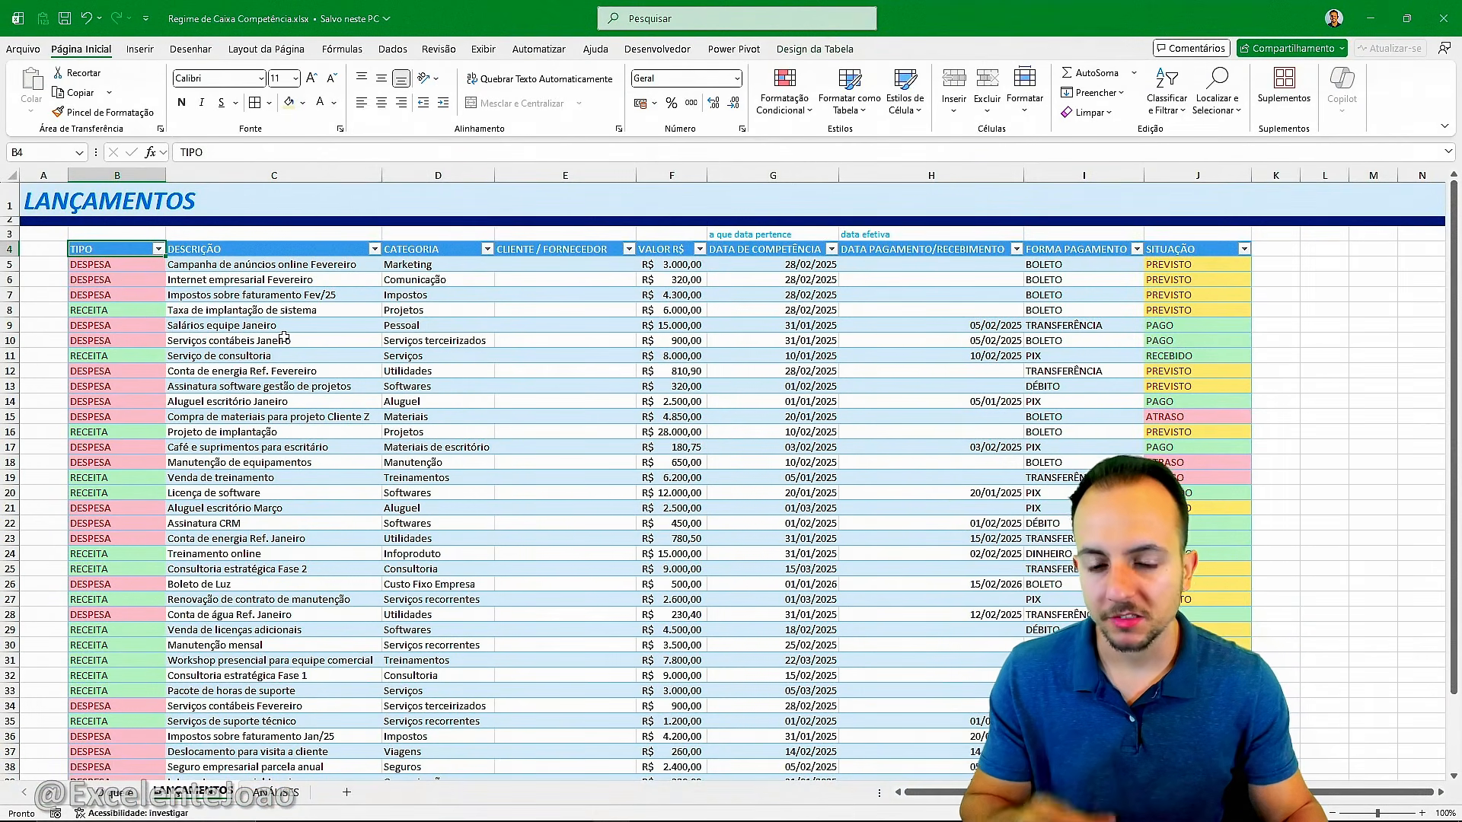
{"action": "scroll", "coordinate": [311, 332], "scroll_direction": "down", "scroll_amount": 7}
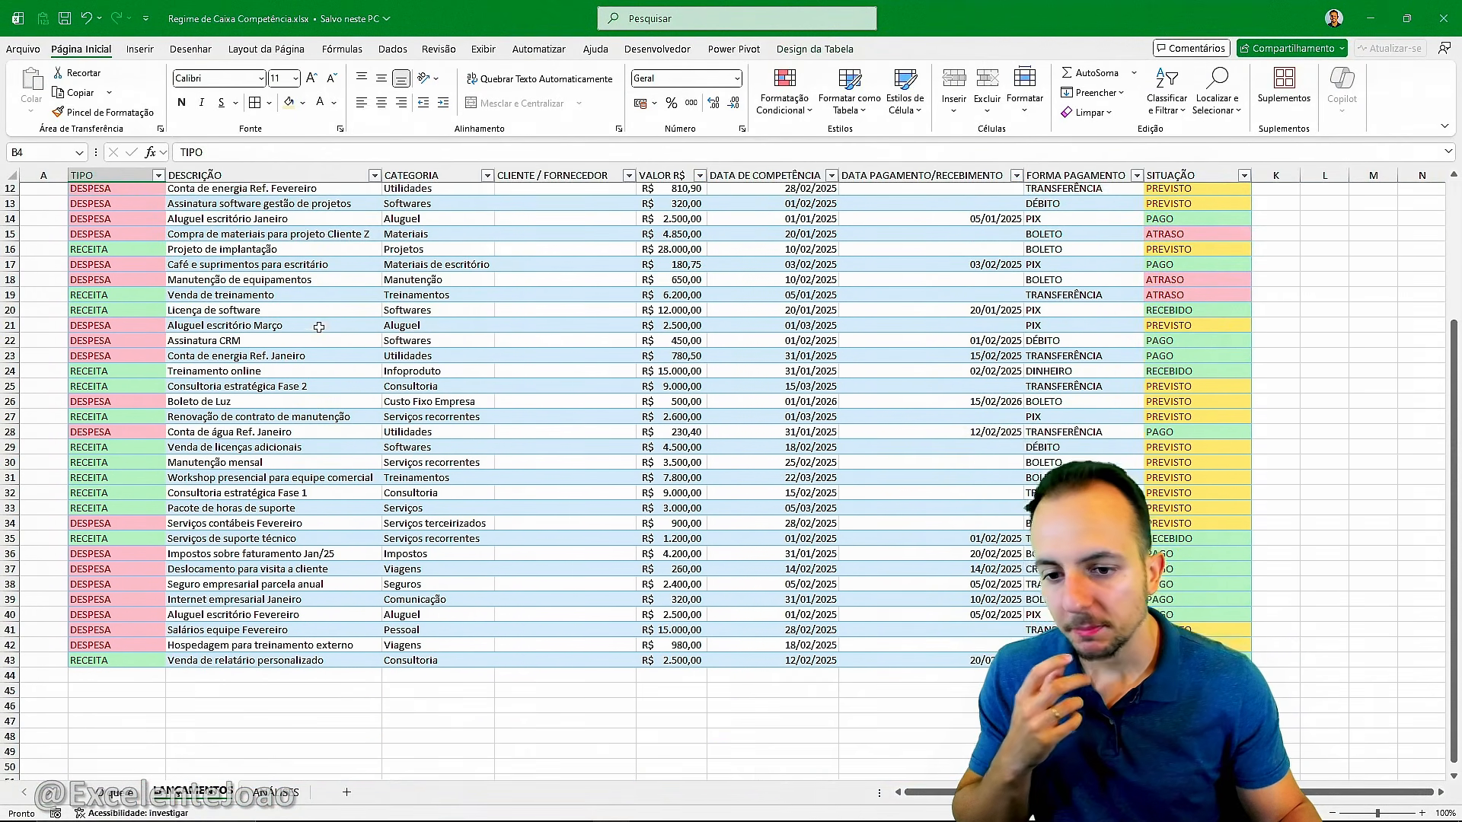
{"action": "scroll", "coordinate": [316, 326], "scroll_direction": "down", "scroll_amount": 2}
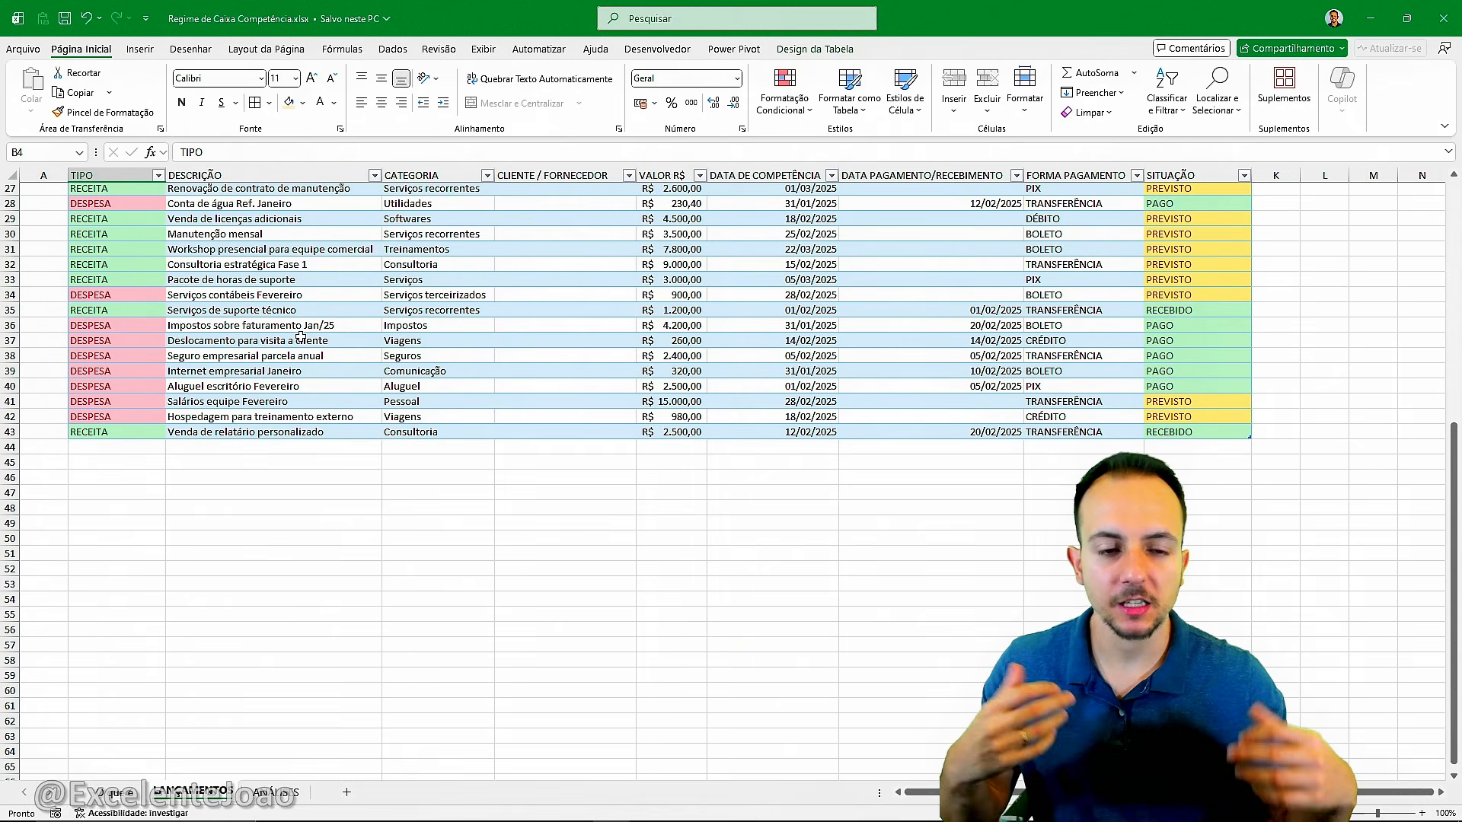
{"action": "scroll", "coordinate": [301, 338], "scroll_direction": "down", "scroll_amount": 3}
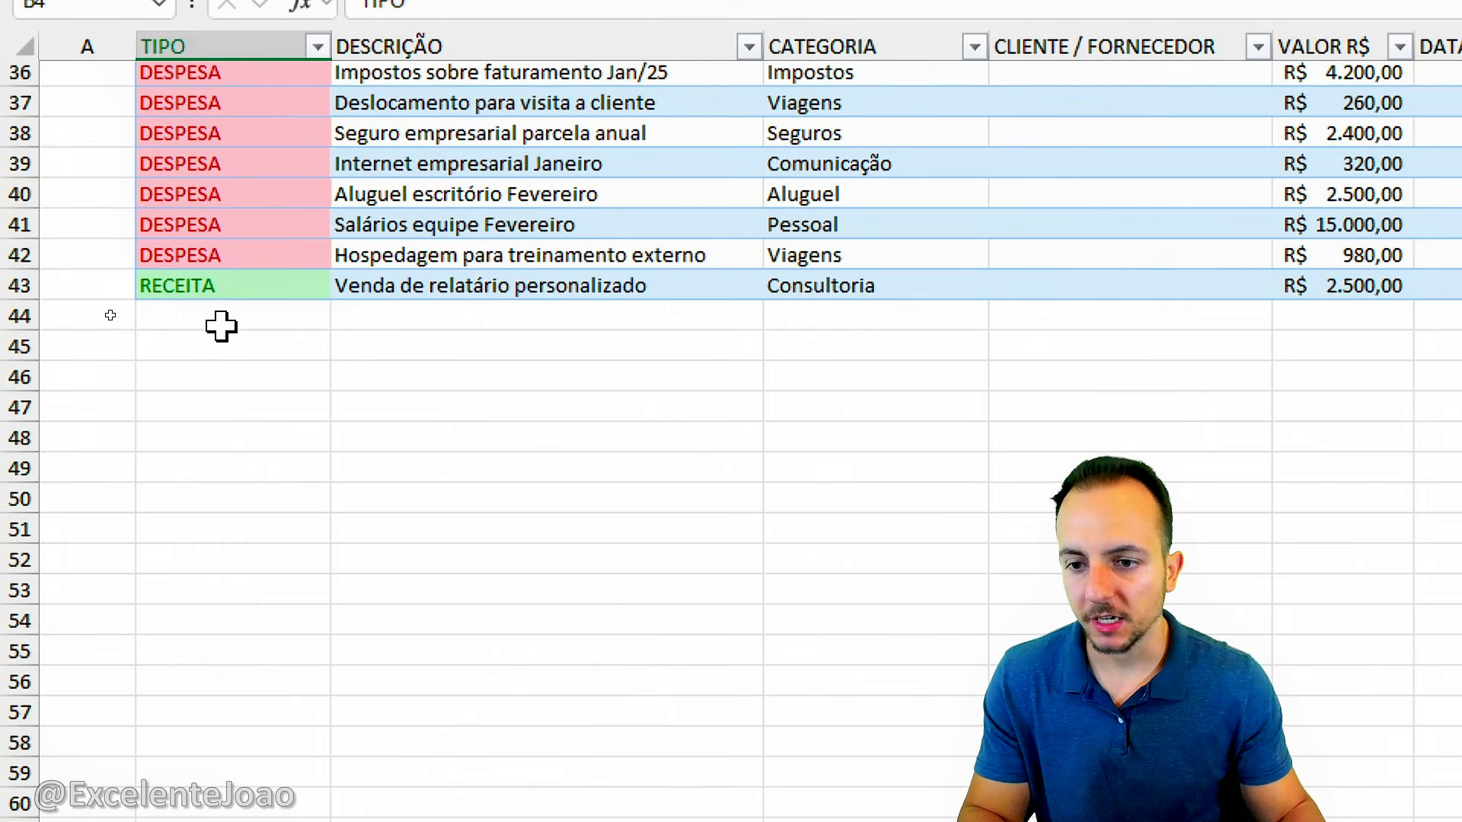
{"action": "left_click", "coordinate": [115, 312]}
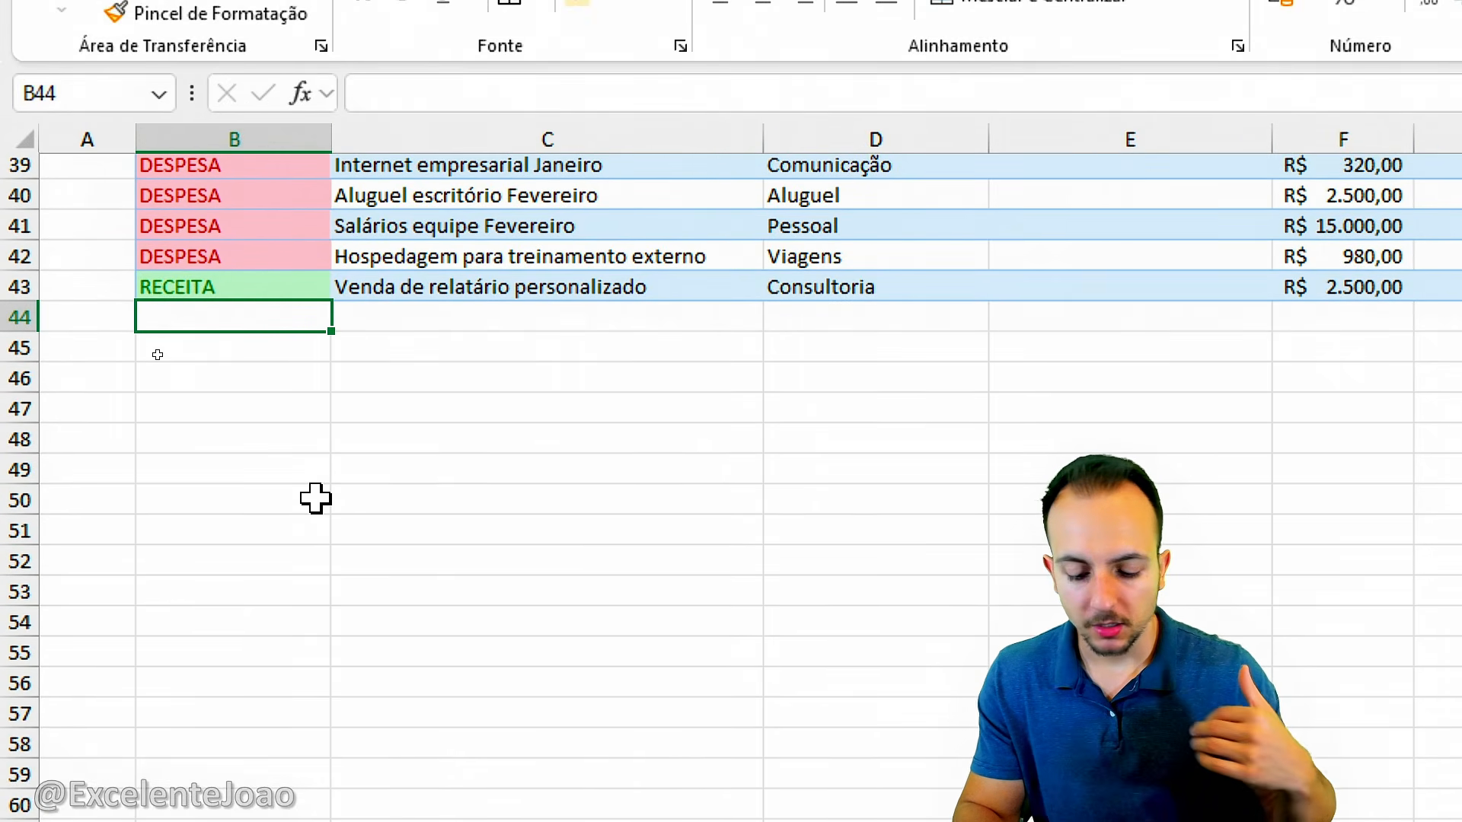
{"action": "type", "text": "d"}
{"action": "key", "text": "Return"}
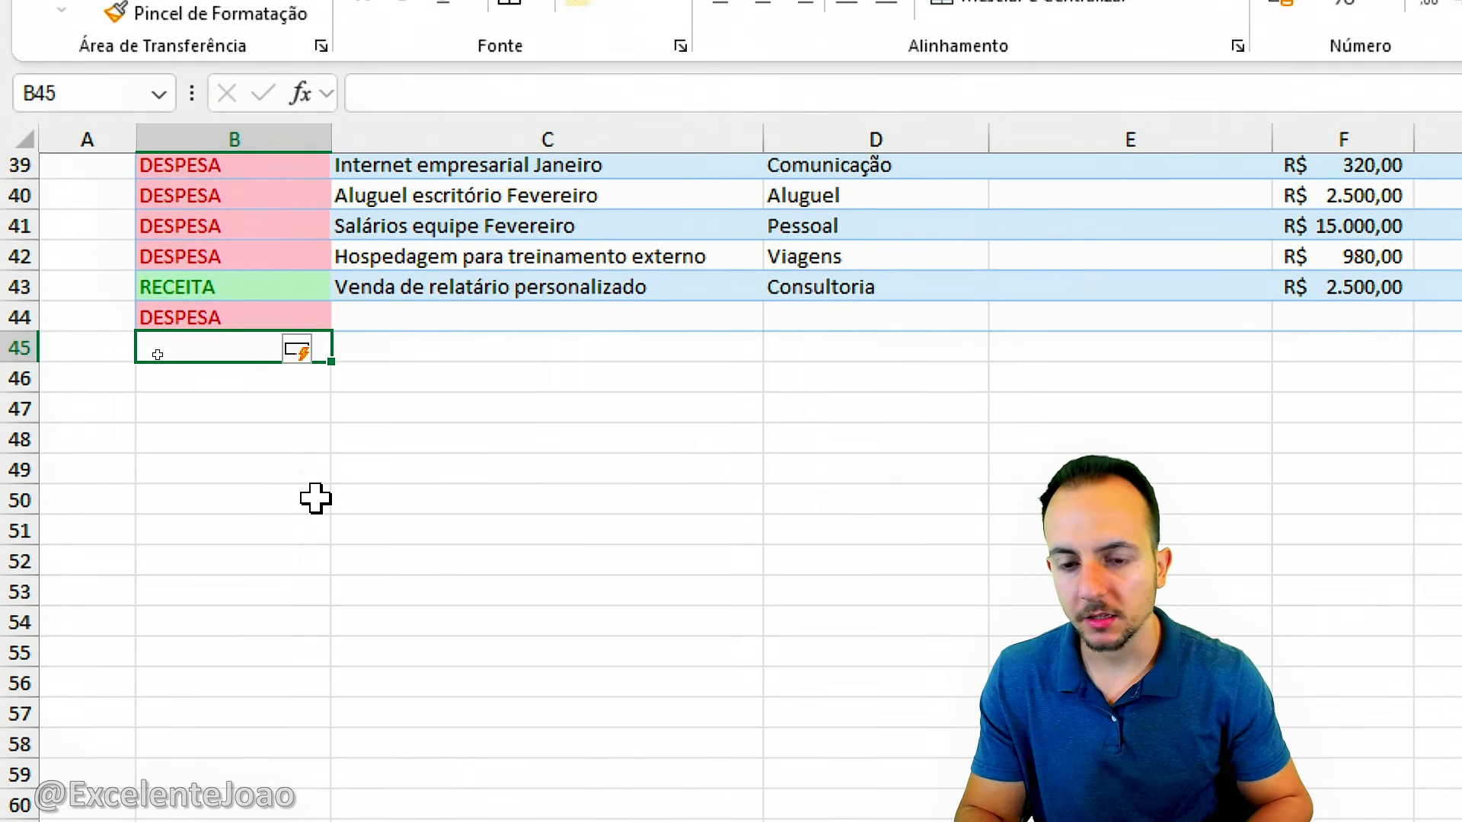
Step: Enter FINANCIAMENTO - MAQUINA as the DESCRIÇÃO of the new entry in C44
{"action": "left_click", "coordinate": [459, 328]}
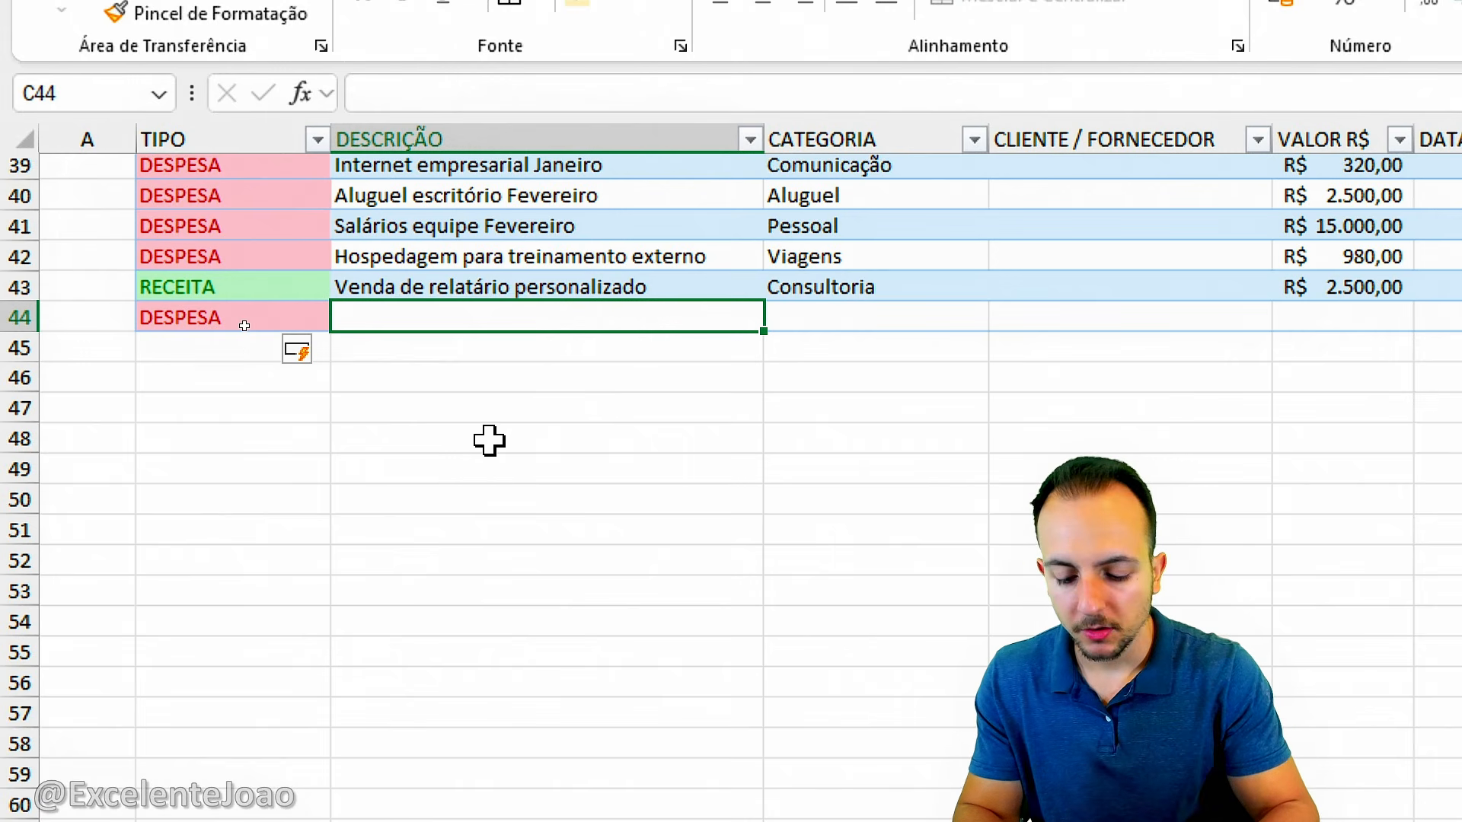
{"action": "type", "text": "FINANCIAM"}
{"action": "key", "text": "BackSpace"}
{"action": "type", "text": "AMENTO"}
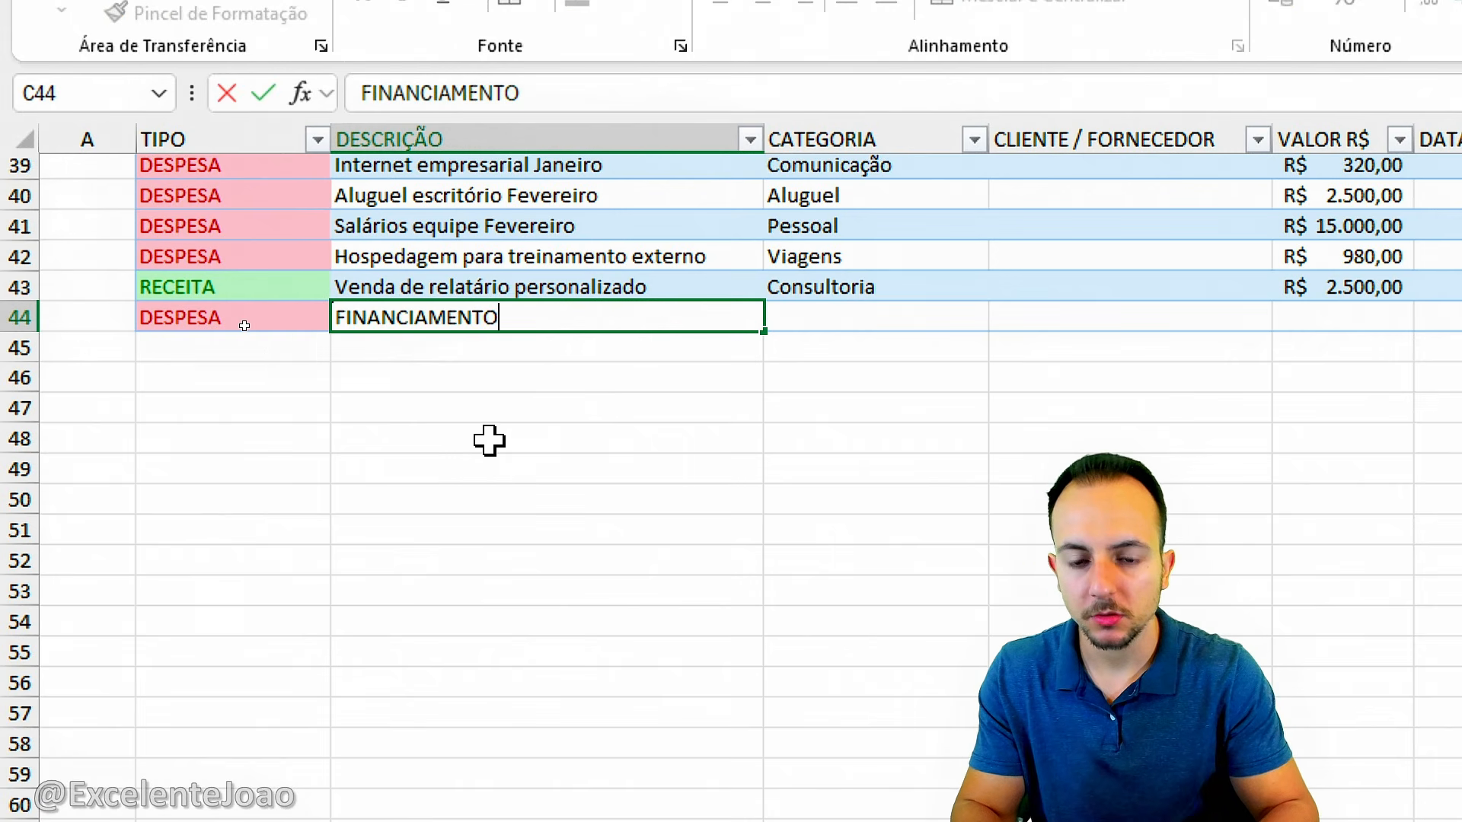
{"action": "type", "text": " - MA"}
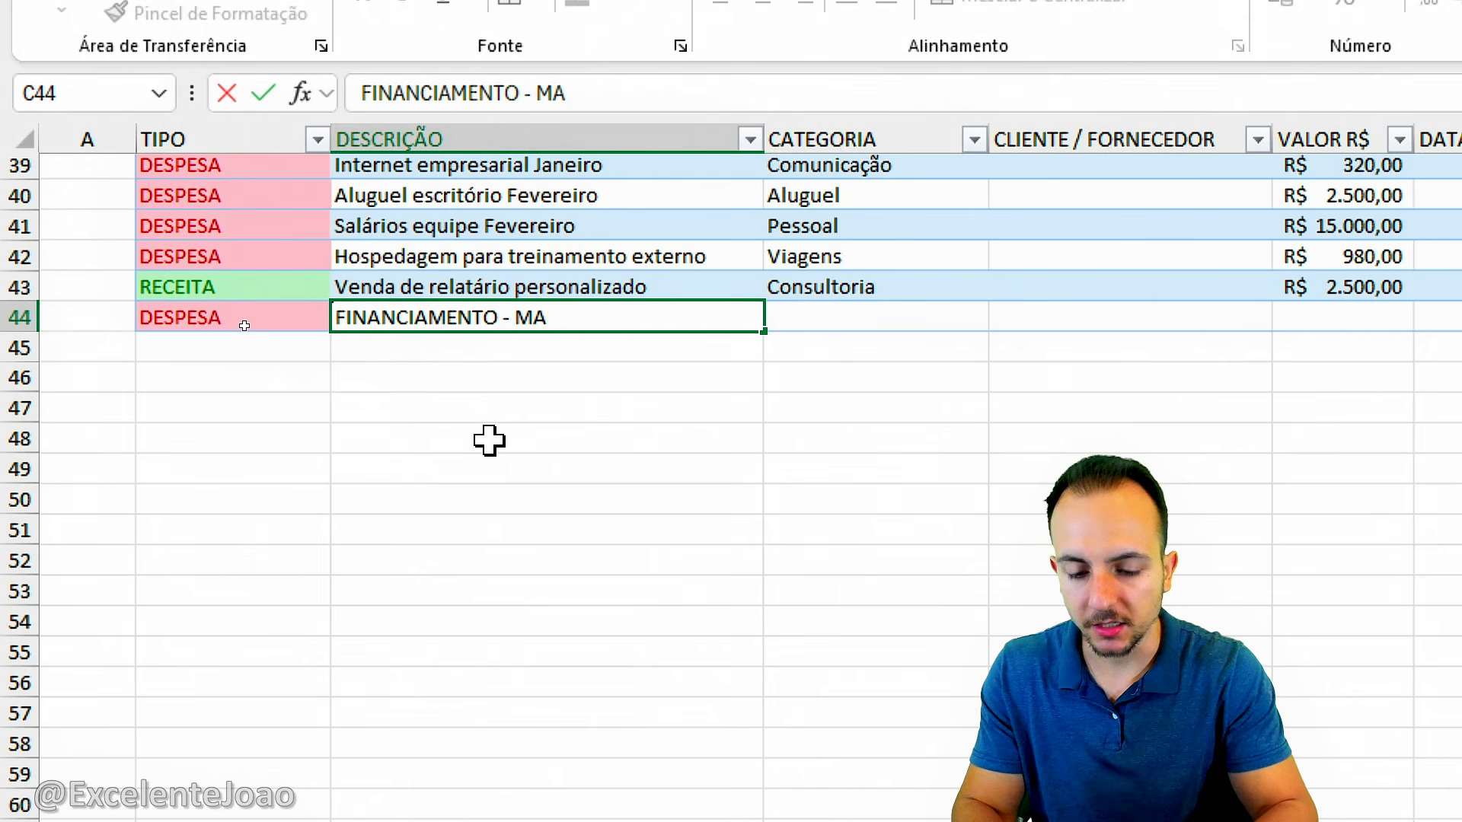
{"action": "type", "text": "QUINA"}
{"action": "key", "text": "Return"}
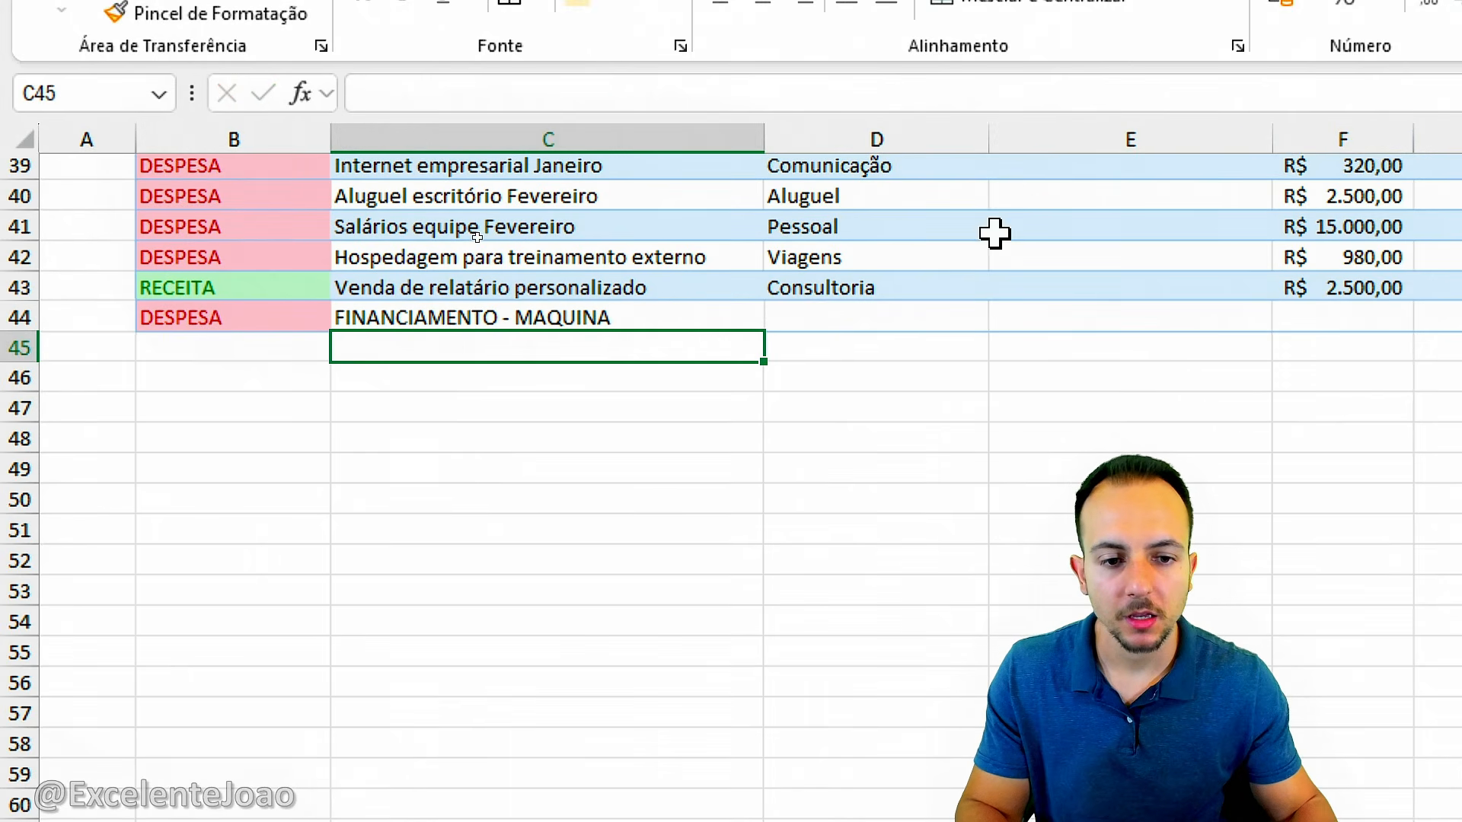
Step: Fill in the new entry with CATEGORIA Financiamento, CLIENTE / FORNECEDOR Banco 123 and VALOR R$ 1000
{"action": "left_click", "coordinate": [855, 318]}
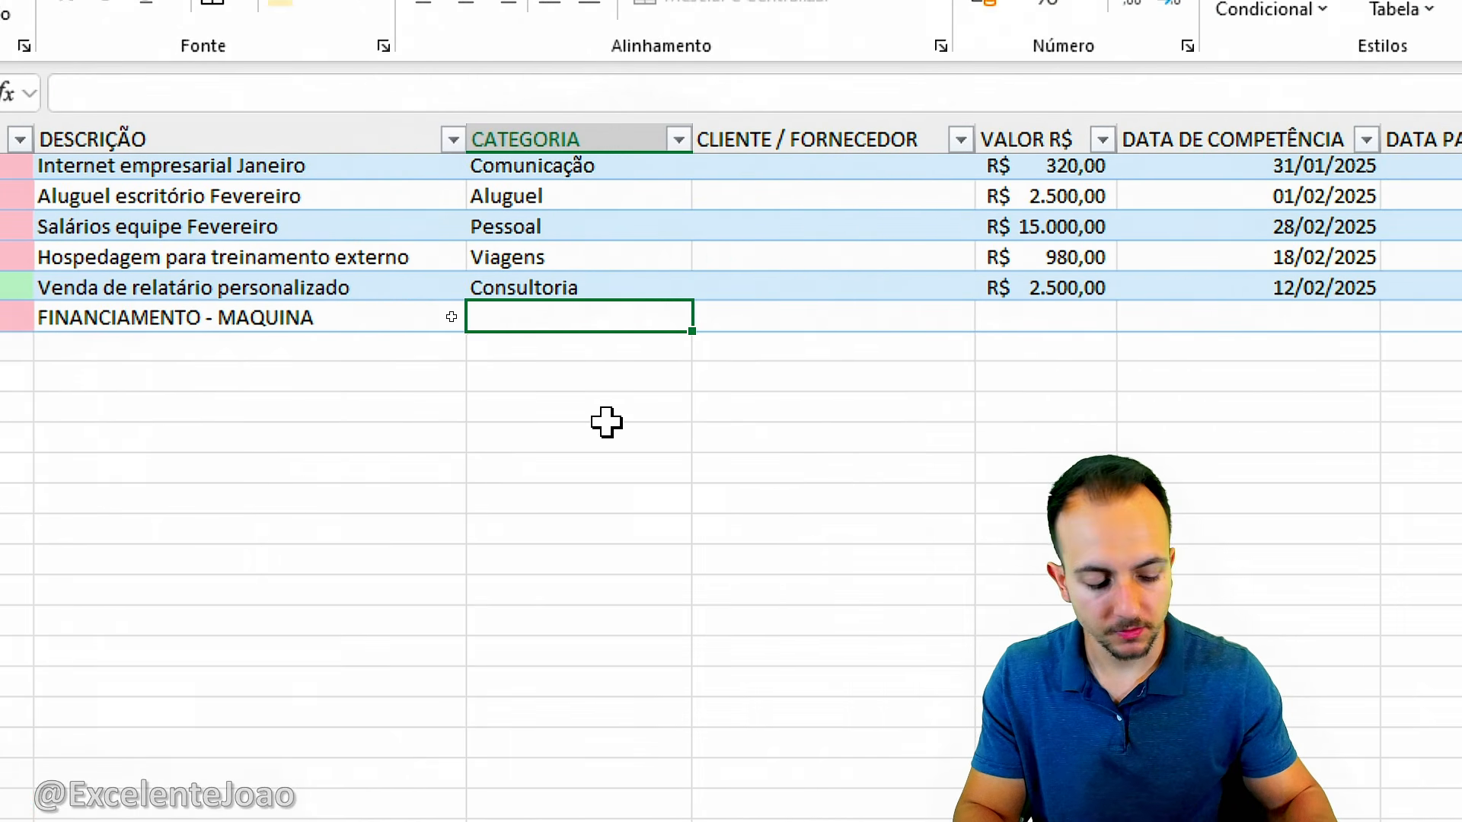
{"action": "type", "text": "Financiamento"}
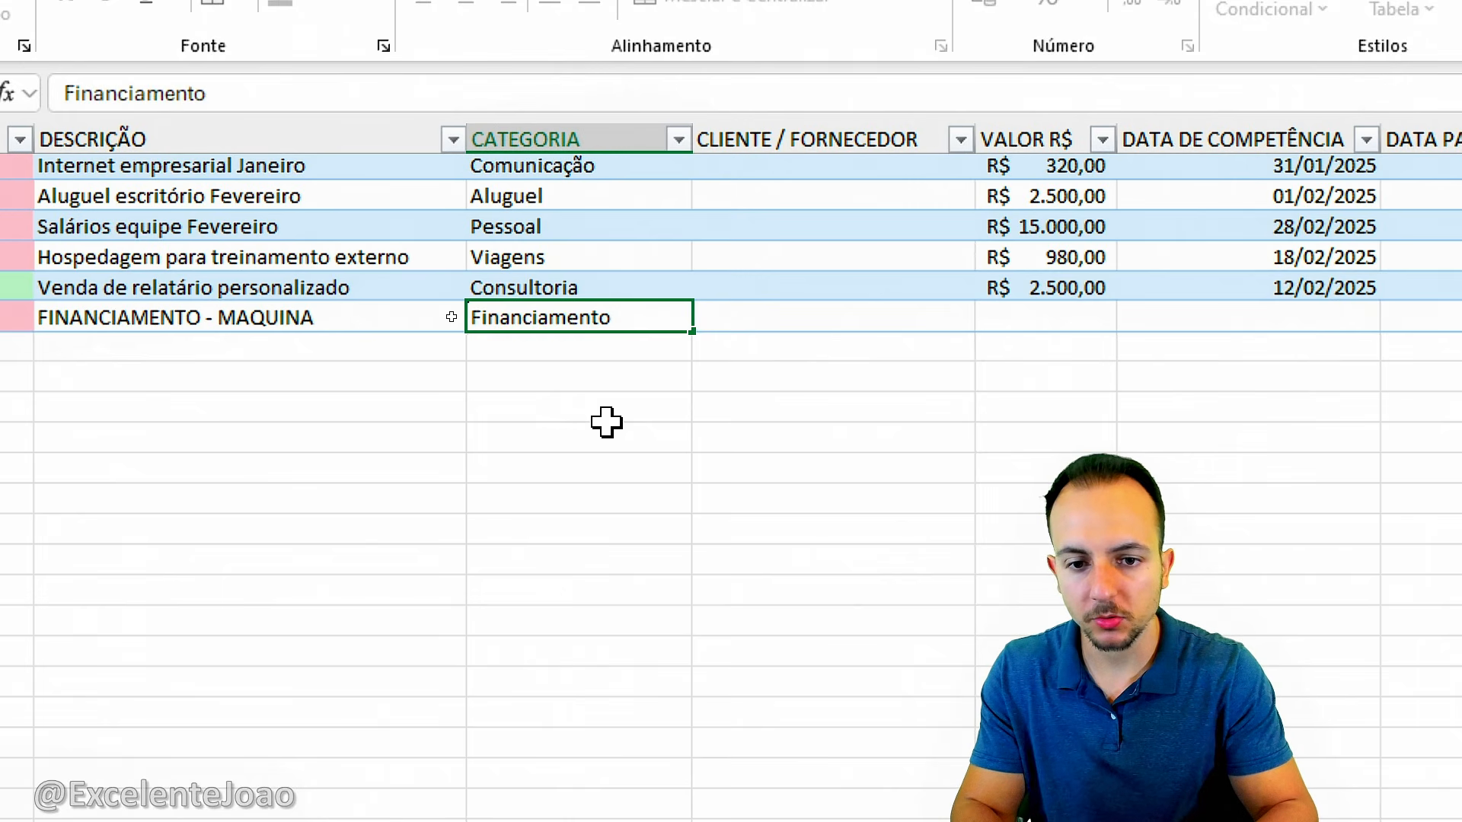
{"action": "key", "text": "Tab"}
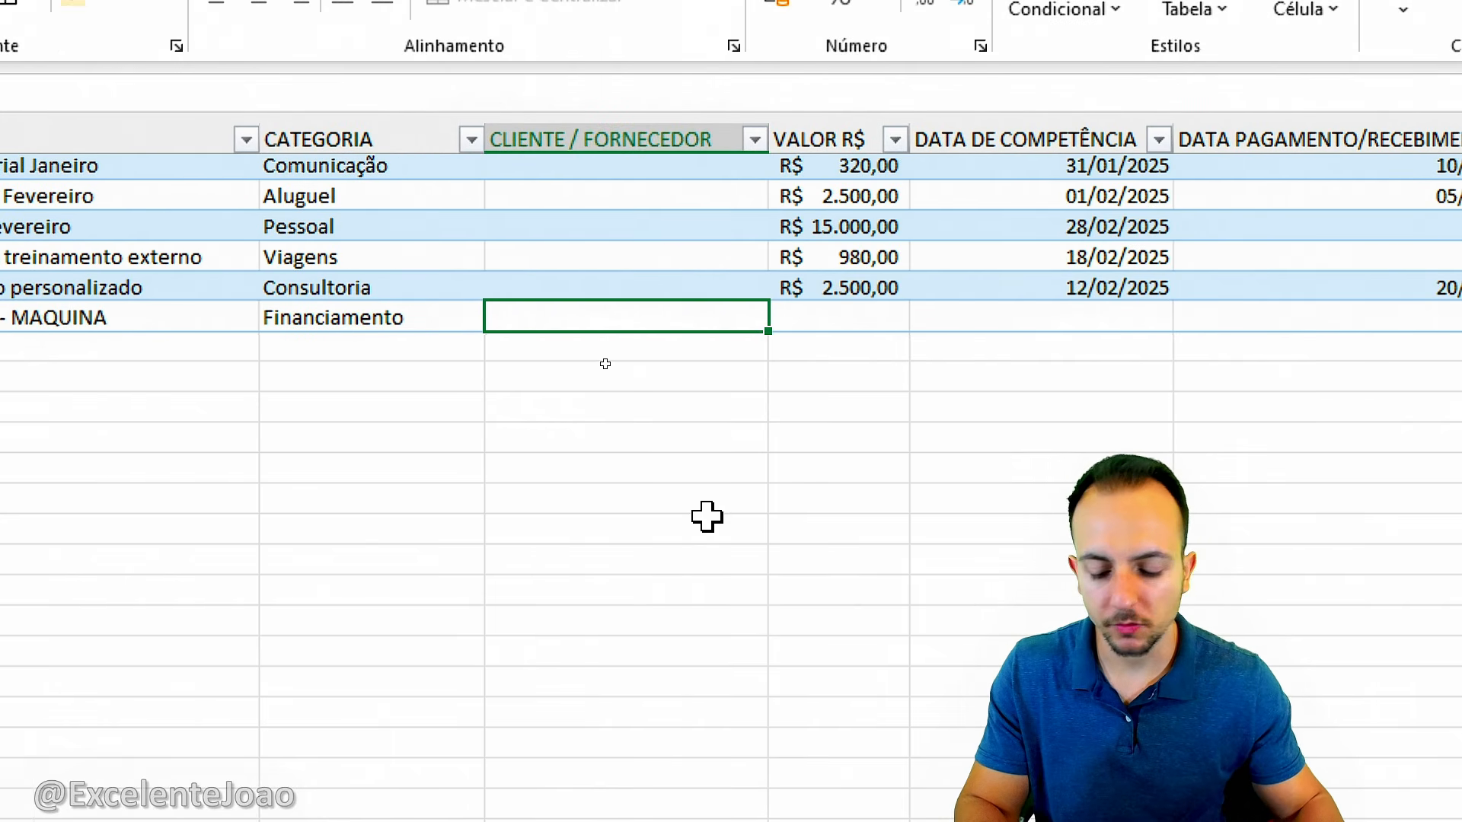
{"action": "type", "text": "Banco 123"}
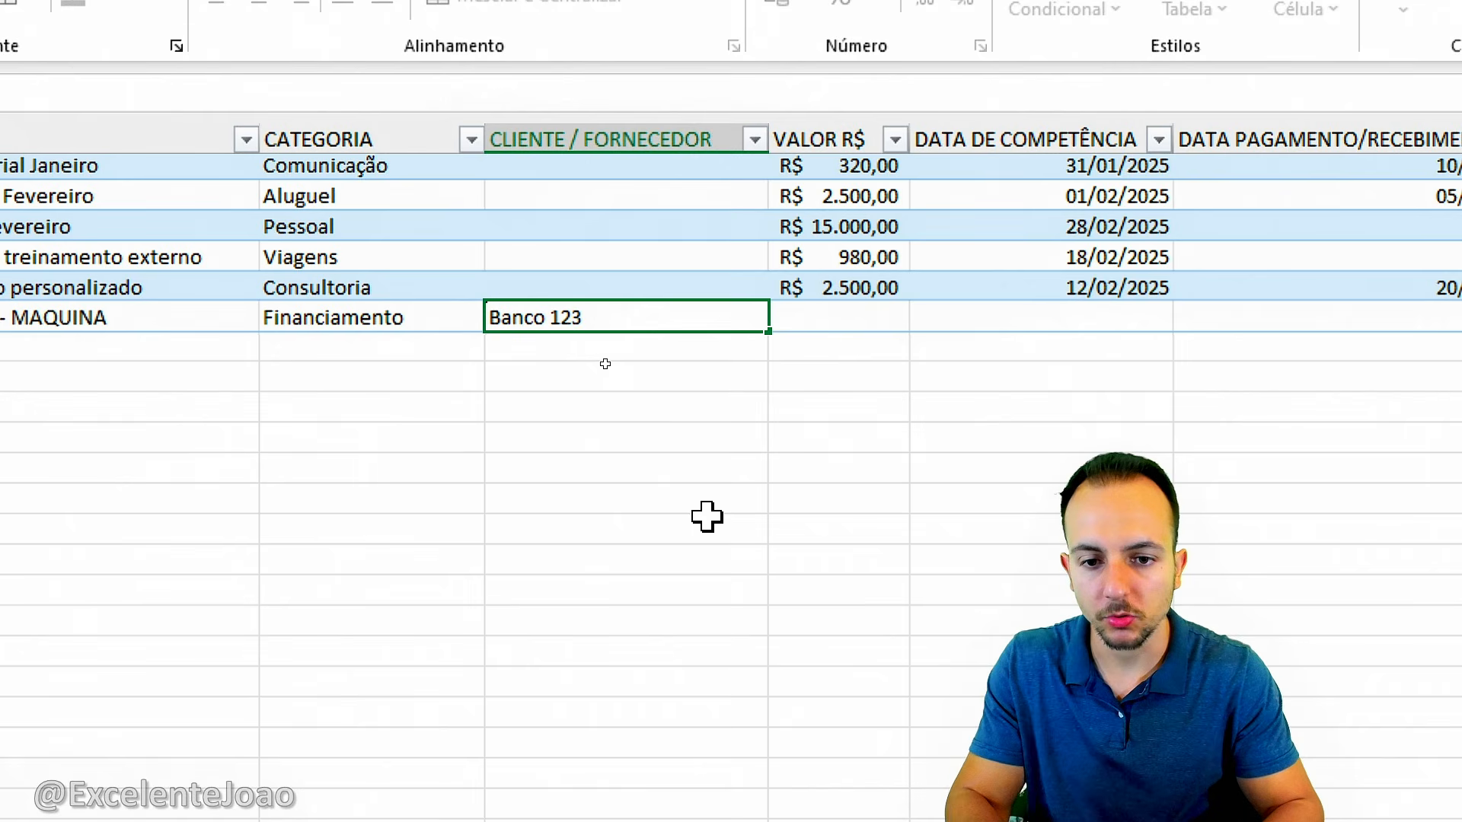
{"action": "key", "text": "Tab"}
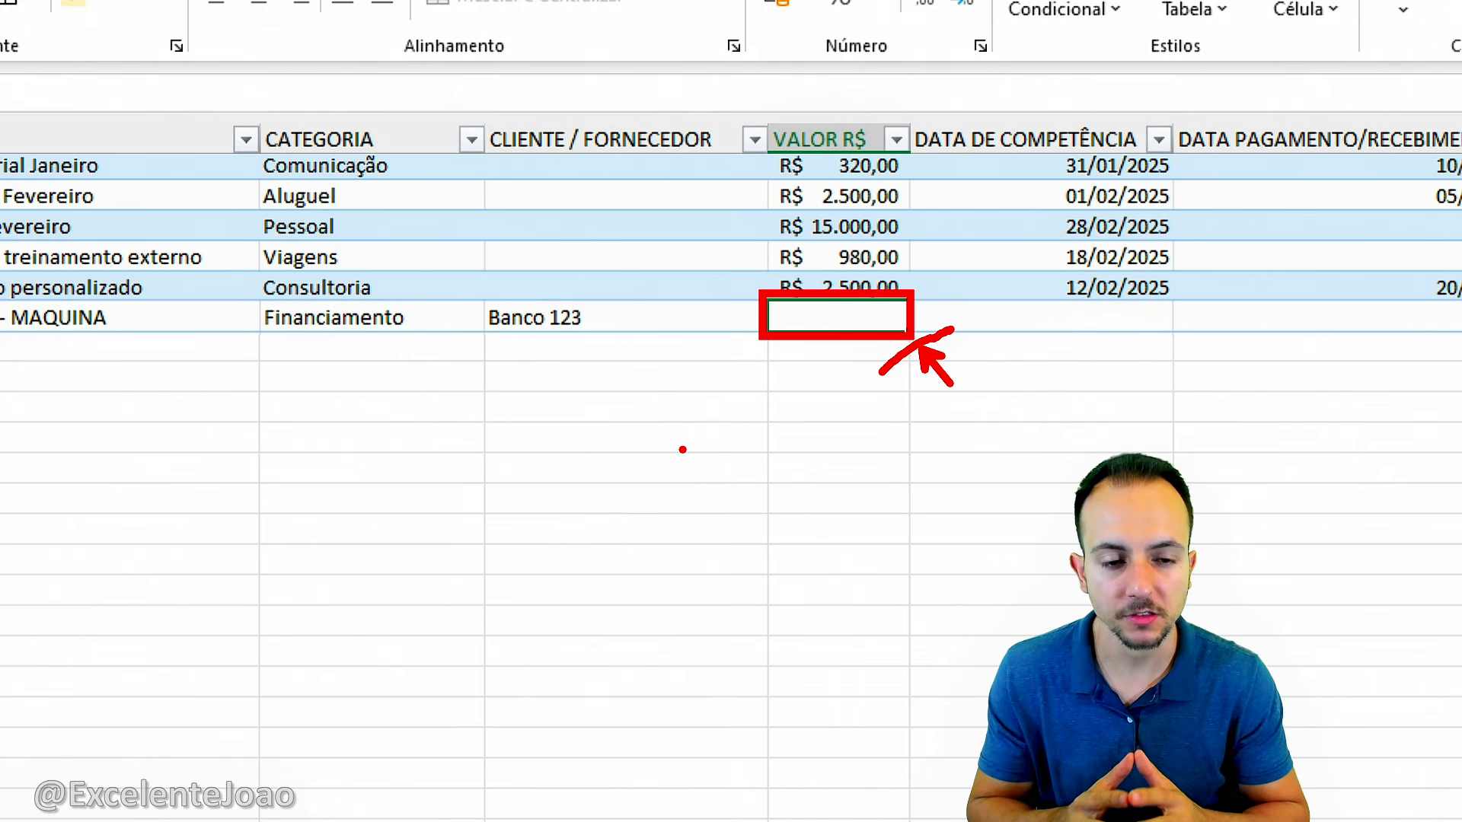
{"action": "type", "text": "1000"}
{"action": "key", "text": "Return"}
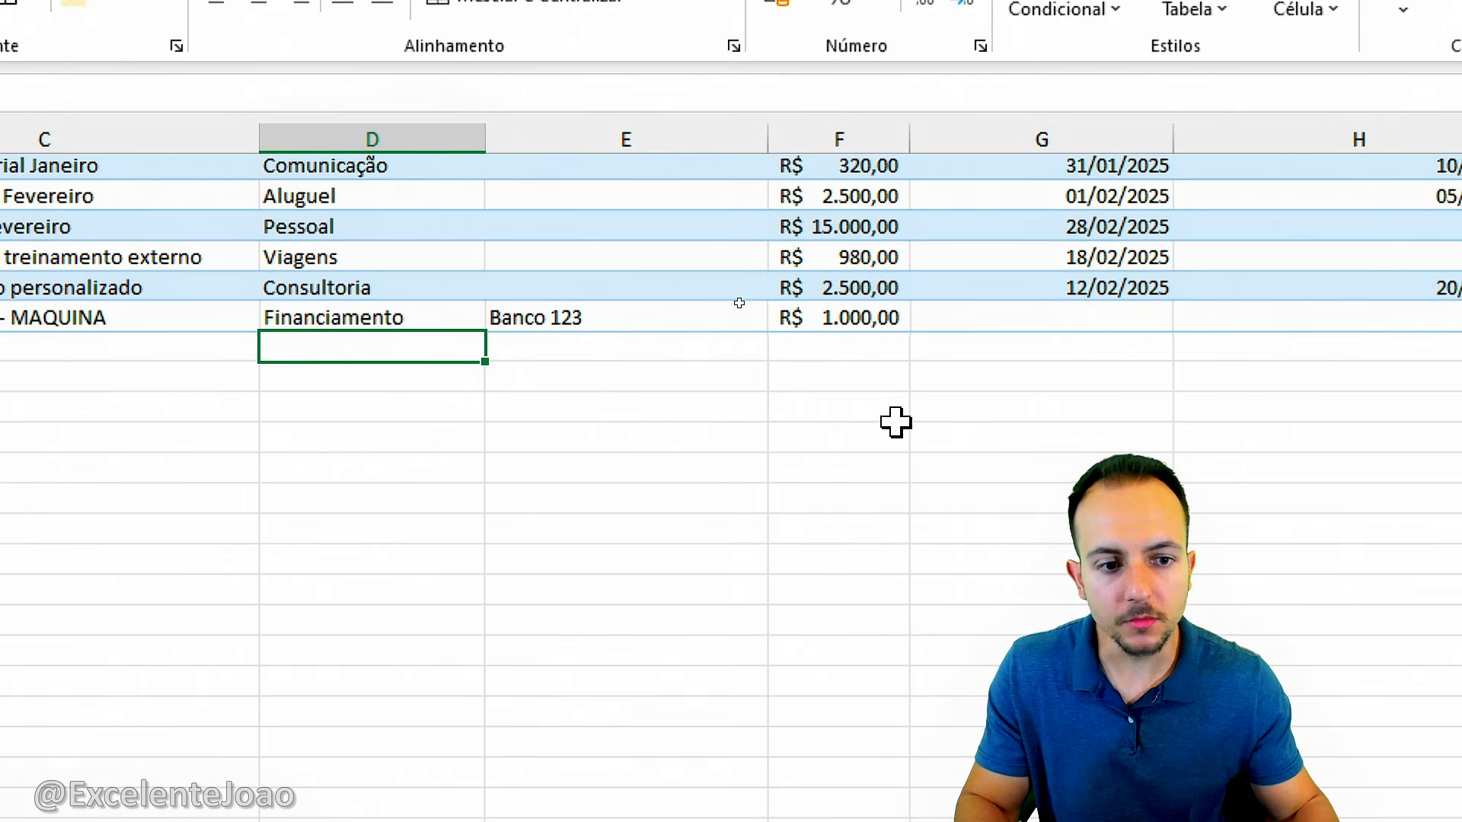
Step: Set the DATA DE COMPETÊNCIA of the financing entry to 01/01/2026
{"action": "left_click", "coordinate": [1107, 317]}
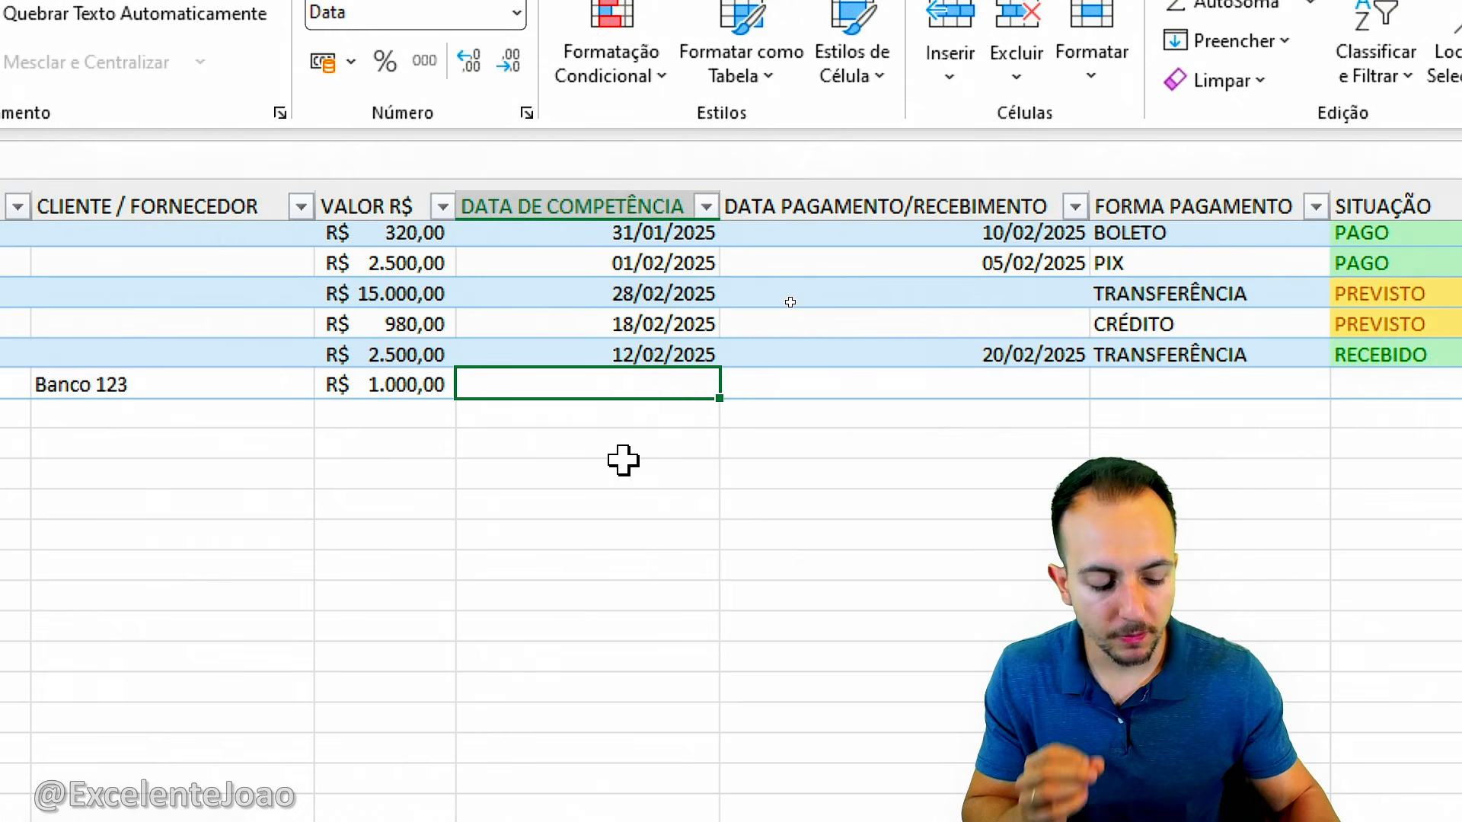
{"action": "type", "text": "01/01/2026"}
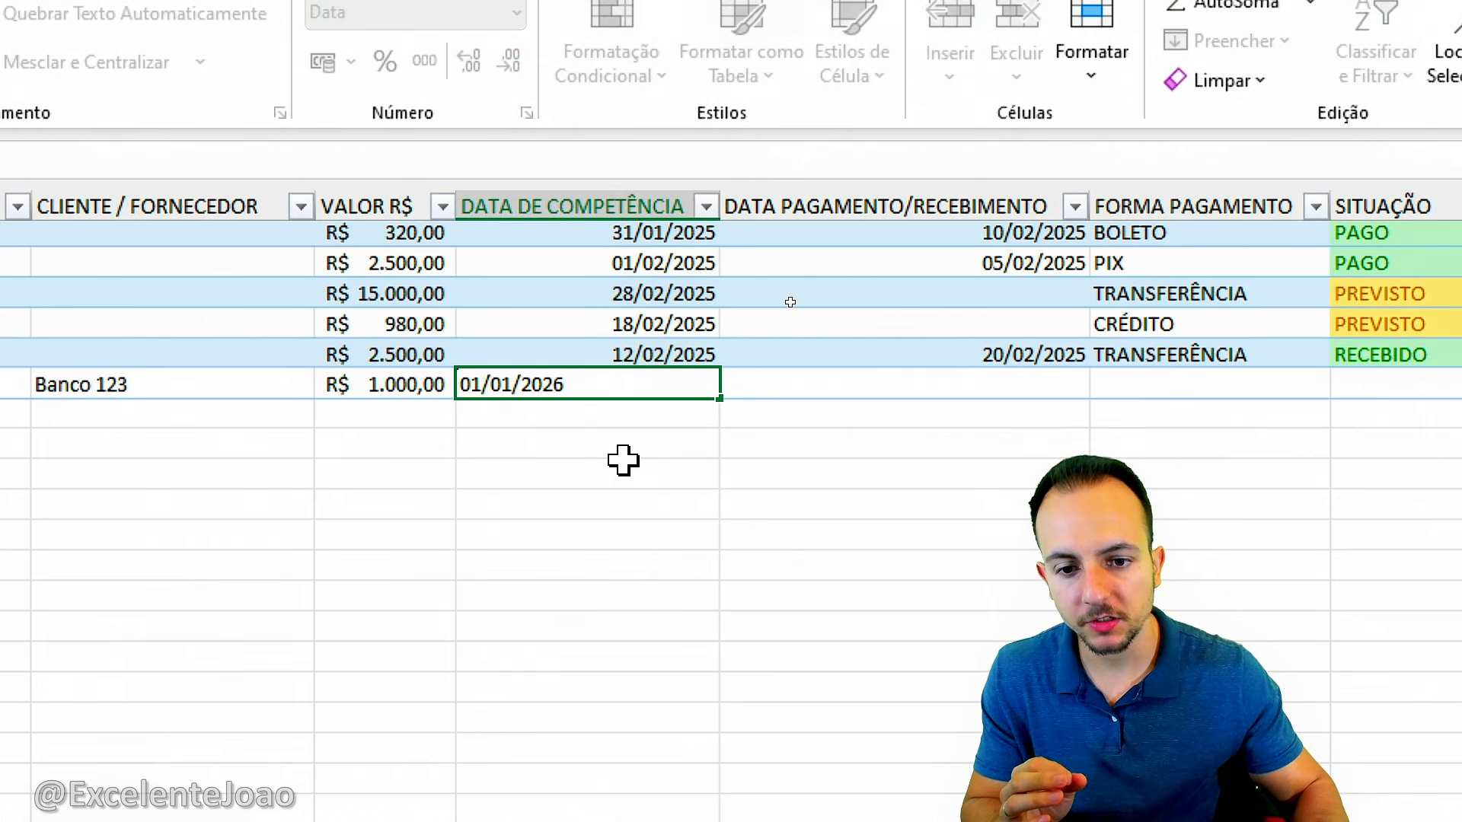
{"action": "key", "text": "Return"}
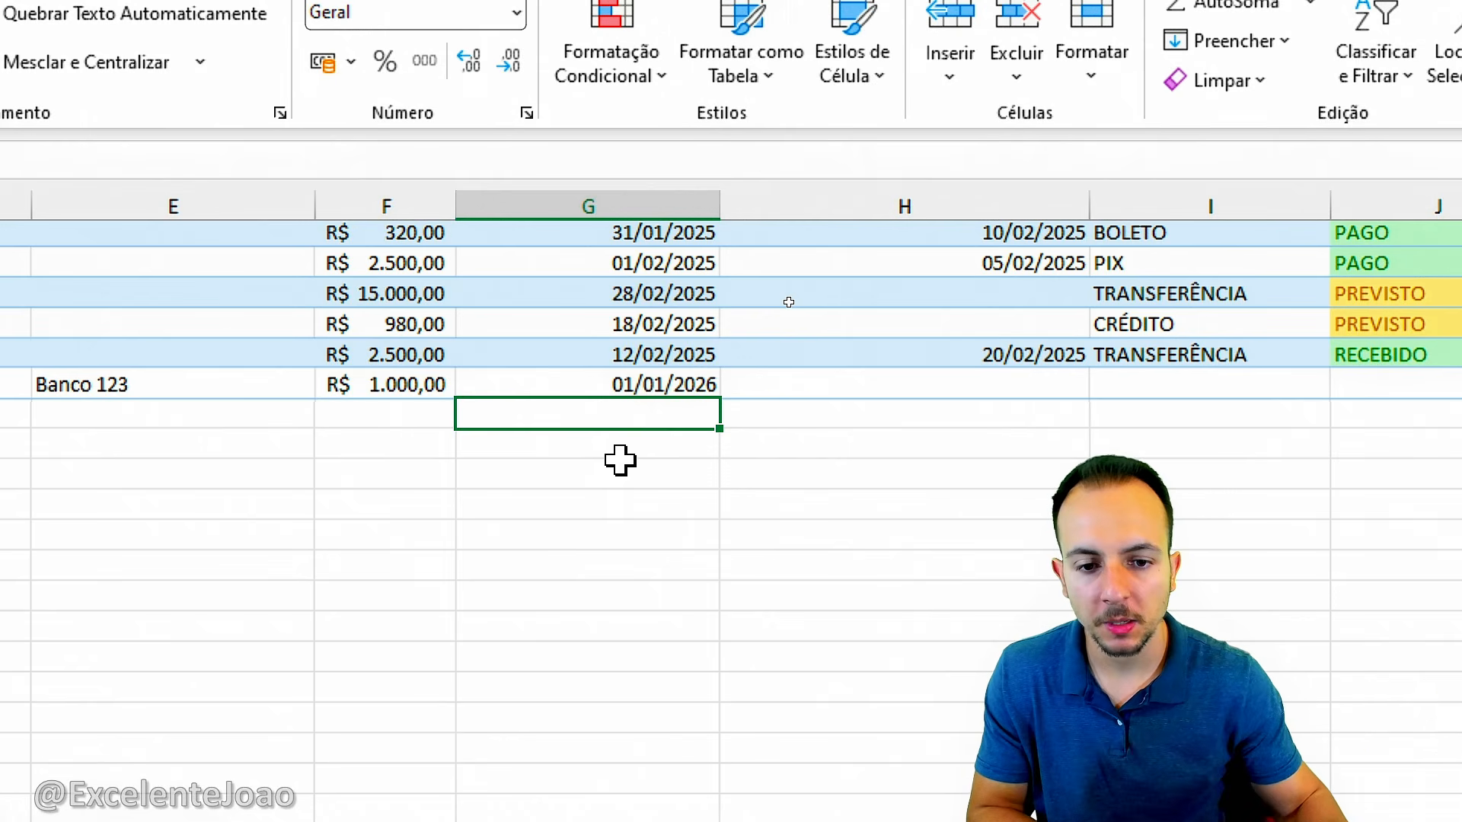
Step: Set the financing entry's FORMA PAGAMENTO to BOLETO and its SITUAÇÃO to PREVISTO, leaving the payment date empty
{"action": "left_click", "coordinate": [1295, 385]}
{"action": "left_click", "coordinate": [1344, 383]}
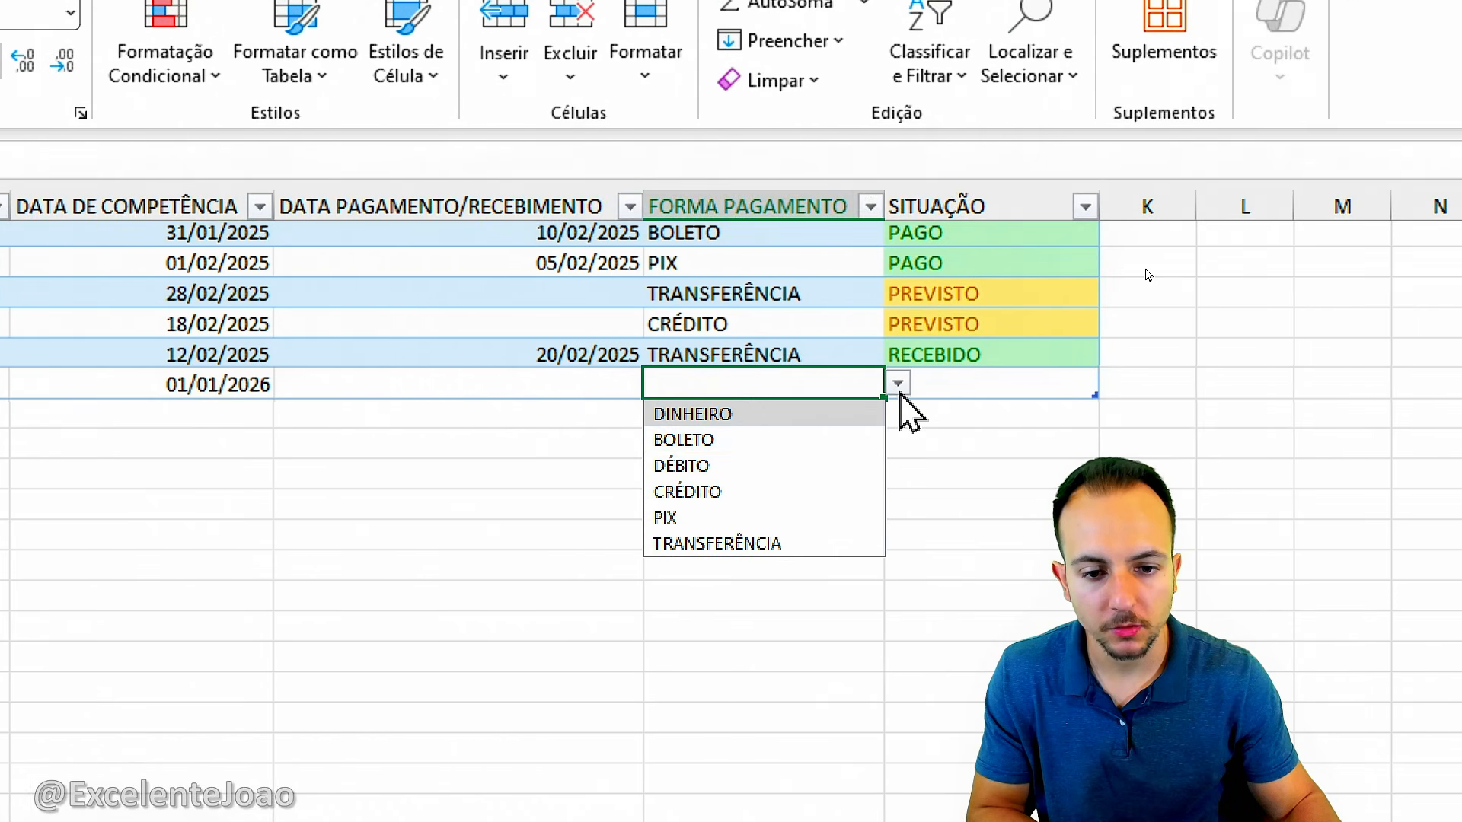
{"action": "left_click", "coordinate": [744, 439]}
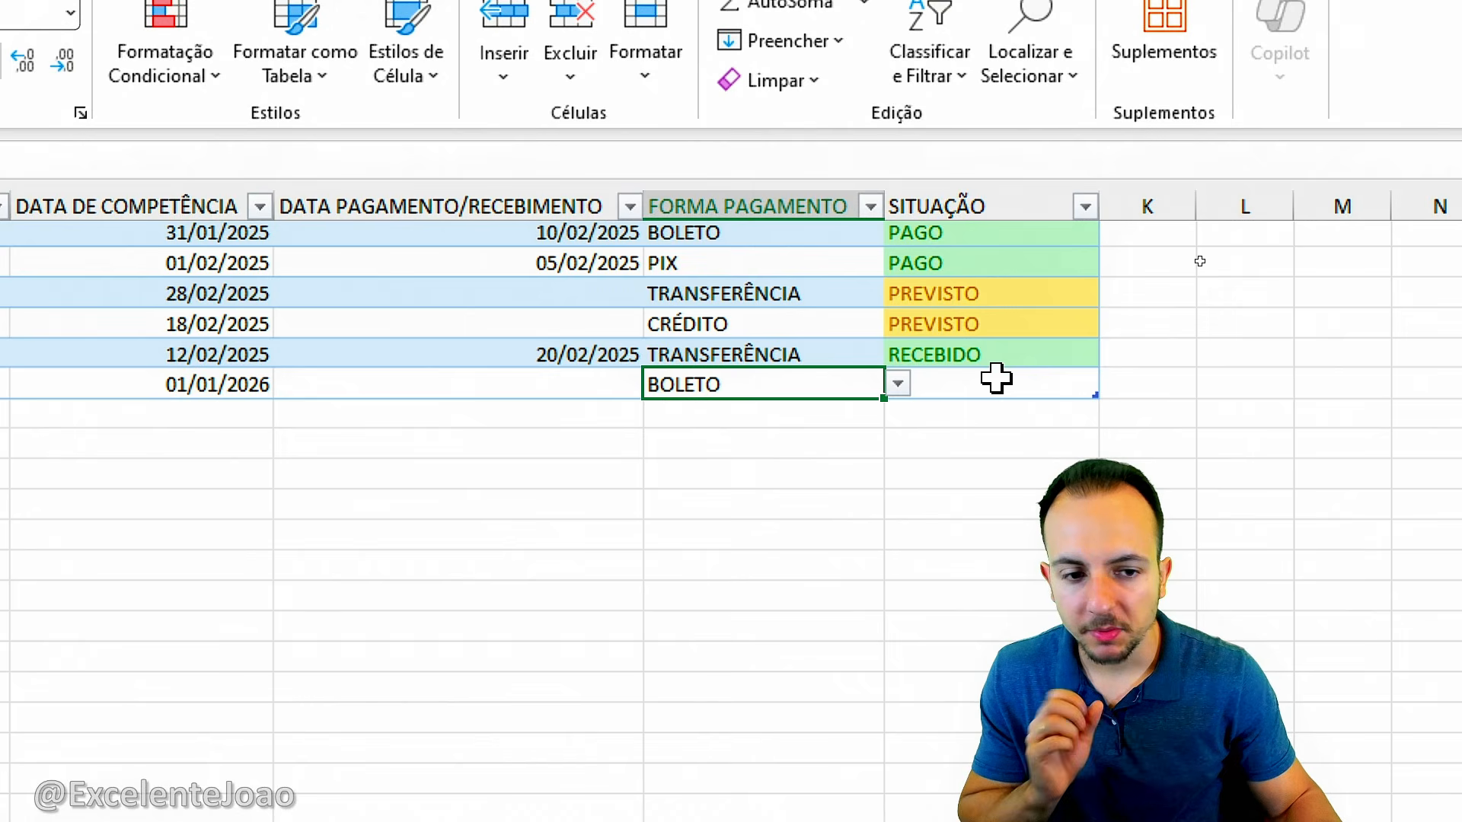
{"action": "left_click", "coordinate": [996, 378]}
{"action": "left_click", "coordinate": [1114, 384]}
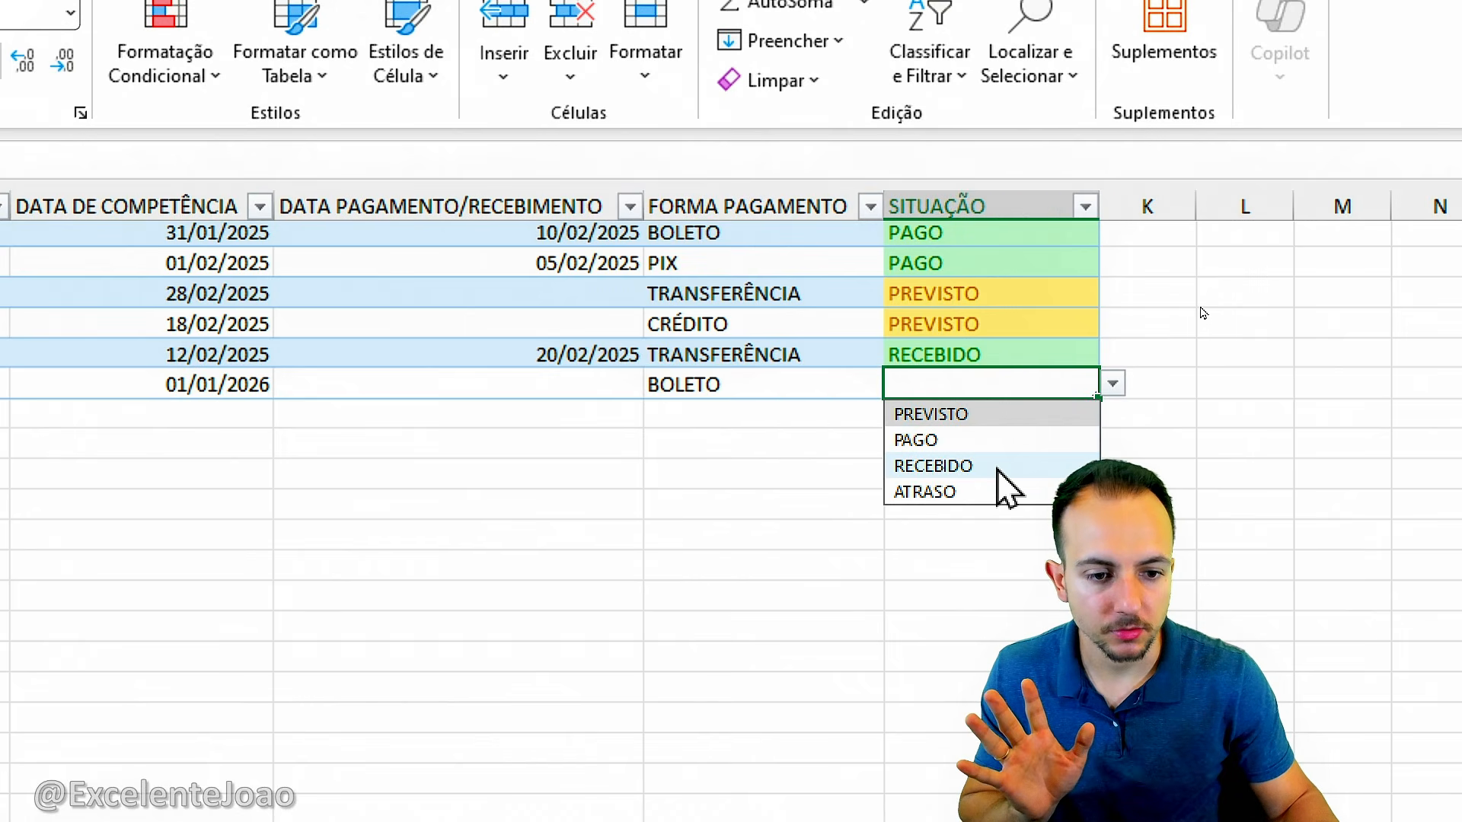
{"action": "left_click", "coordinate": [966, 414]}
{"action": "left_click", "coordinate": [957, 475]}
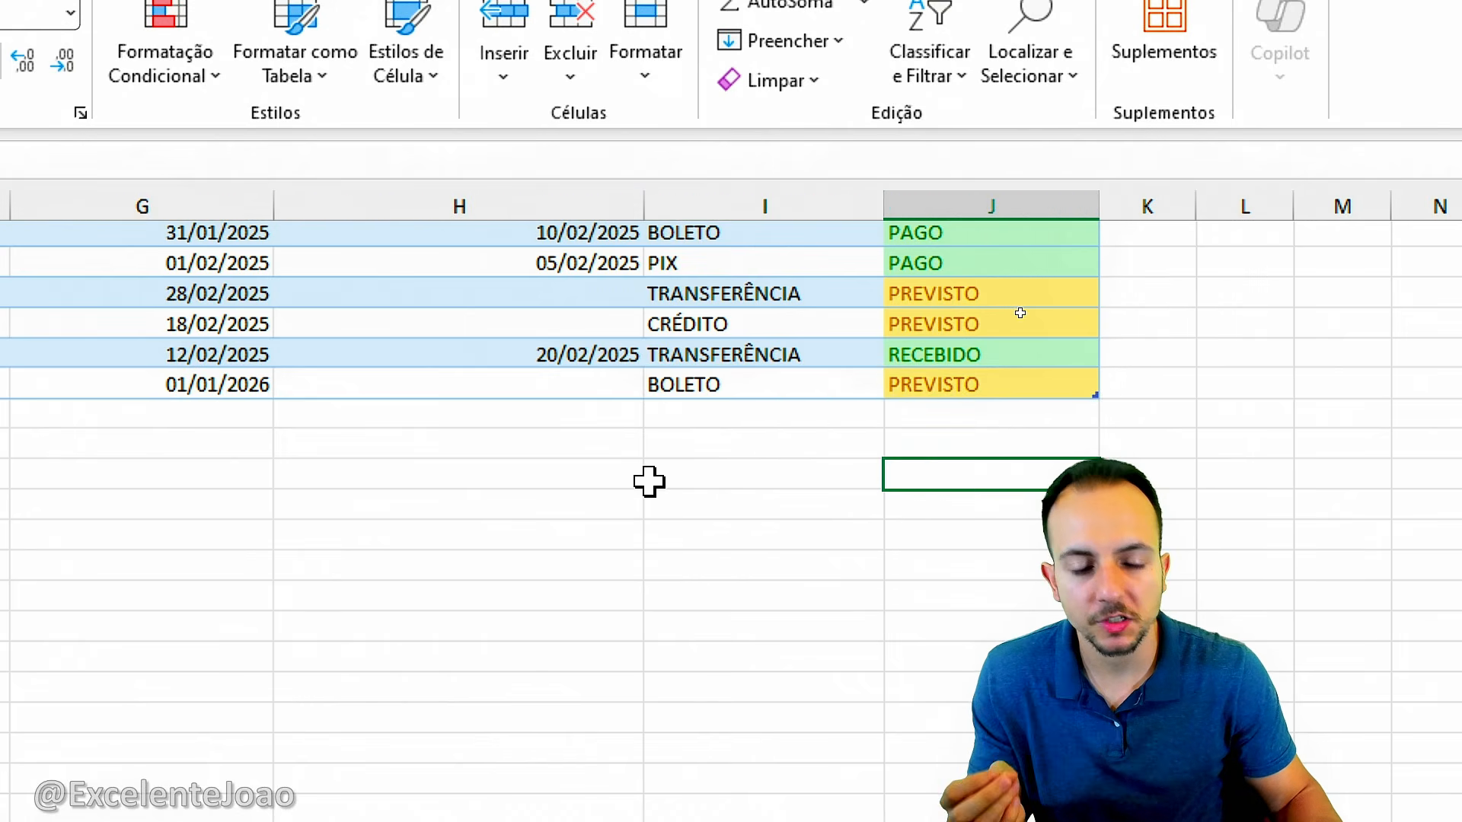
Step: Review the new financing entry across row 44, from TIPO to SITUAÇÃO
{"action": "left_click", "coordinate": [470, 480]}
{"action": "left_click_drag", "start_coordinate": [147, 390], "coordinate": [176, 613]}
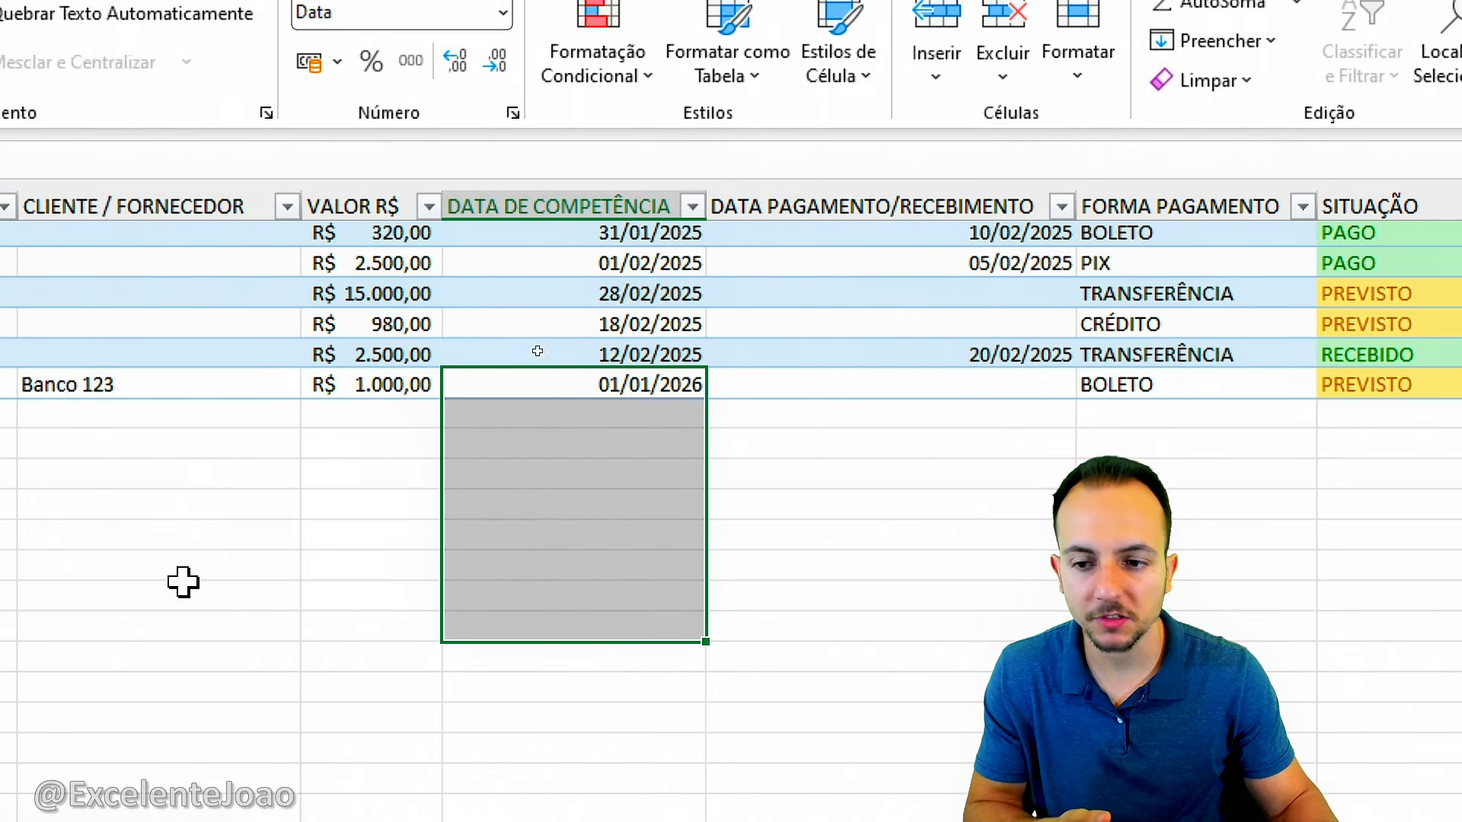
{"action": "left_click", "coordinate": [201, 384]}
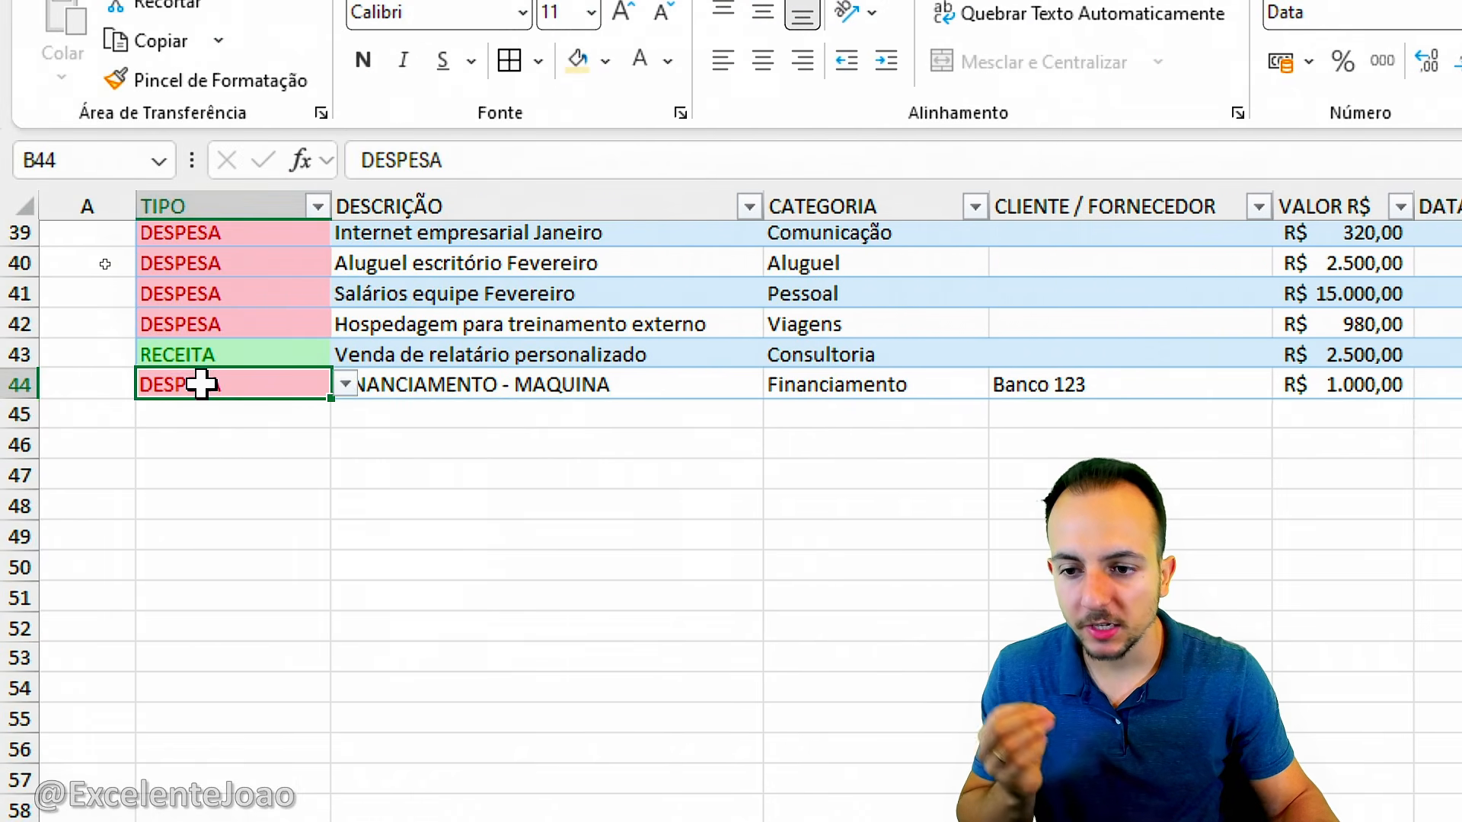
{"action": "left_click_drag", "start_coordinate": [201, 384], "coordinate": [1279, 383]}
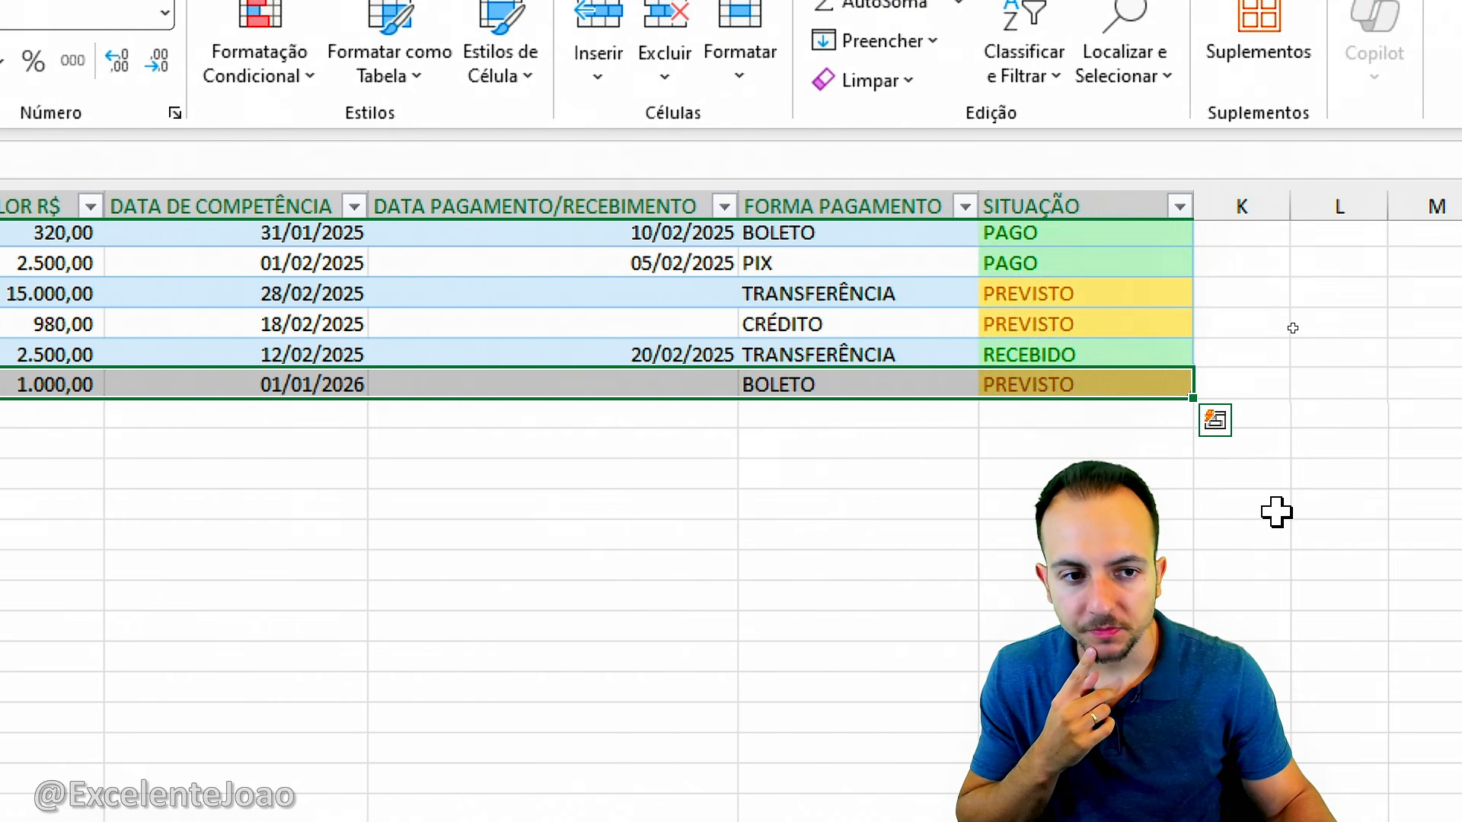
{"action": "left_click", "coordinate": [1278, 381]}
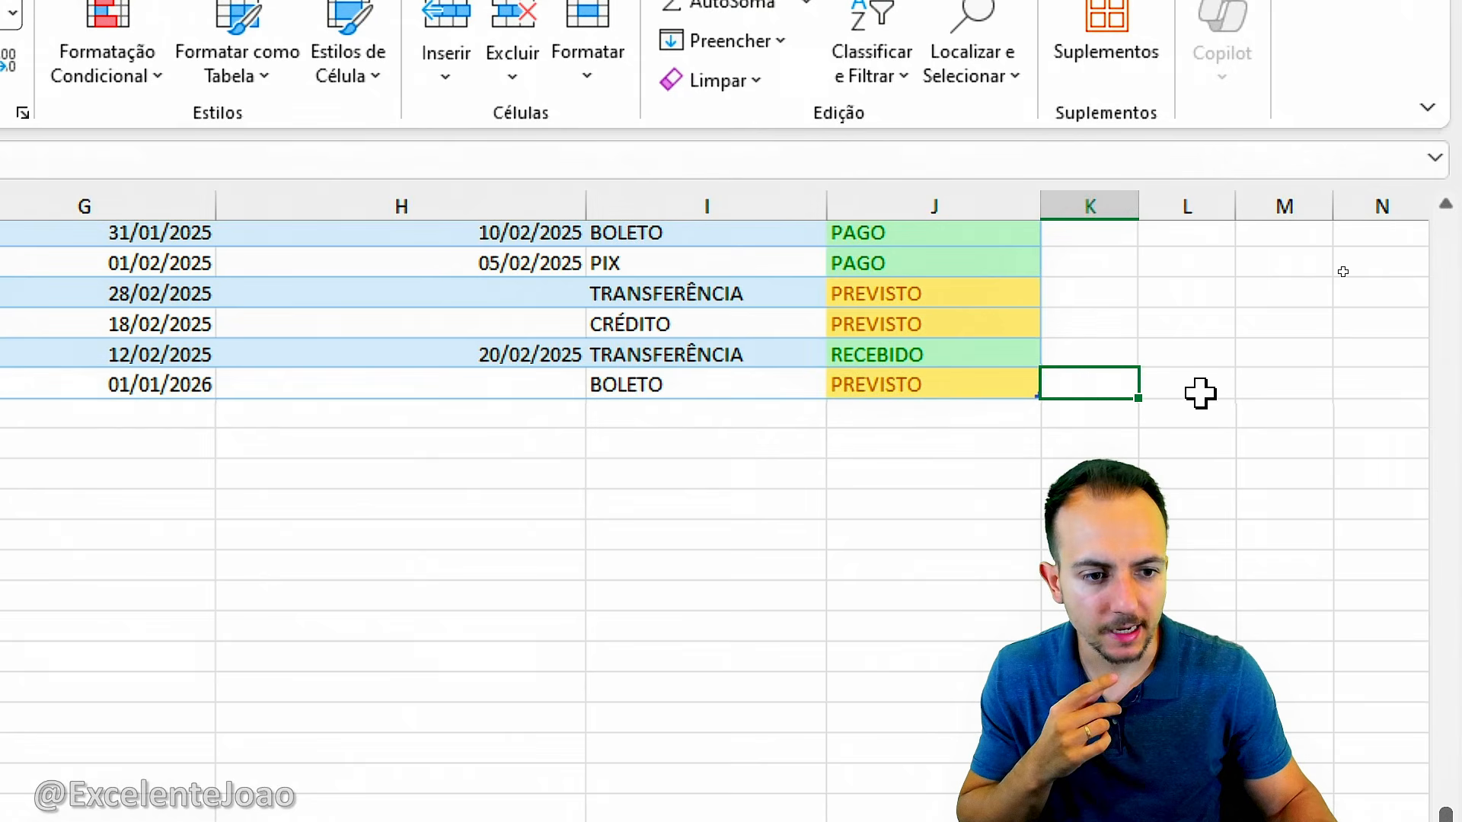
{"action": "left_click", "coordinate": [1183, 383]}
{"action": "left_click", "coordinate": [1103, 383]}
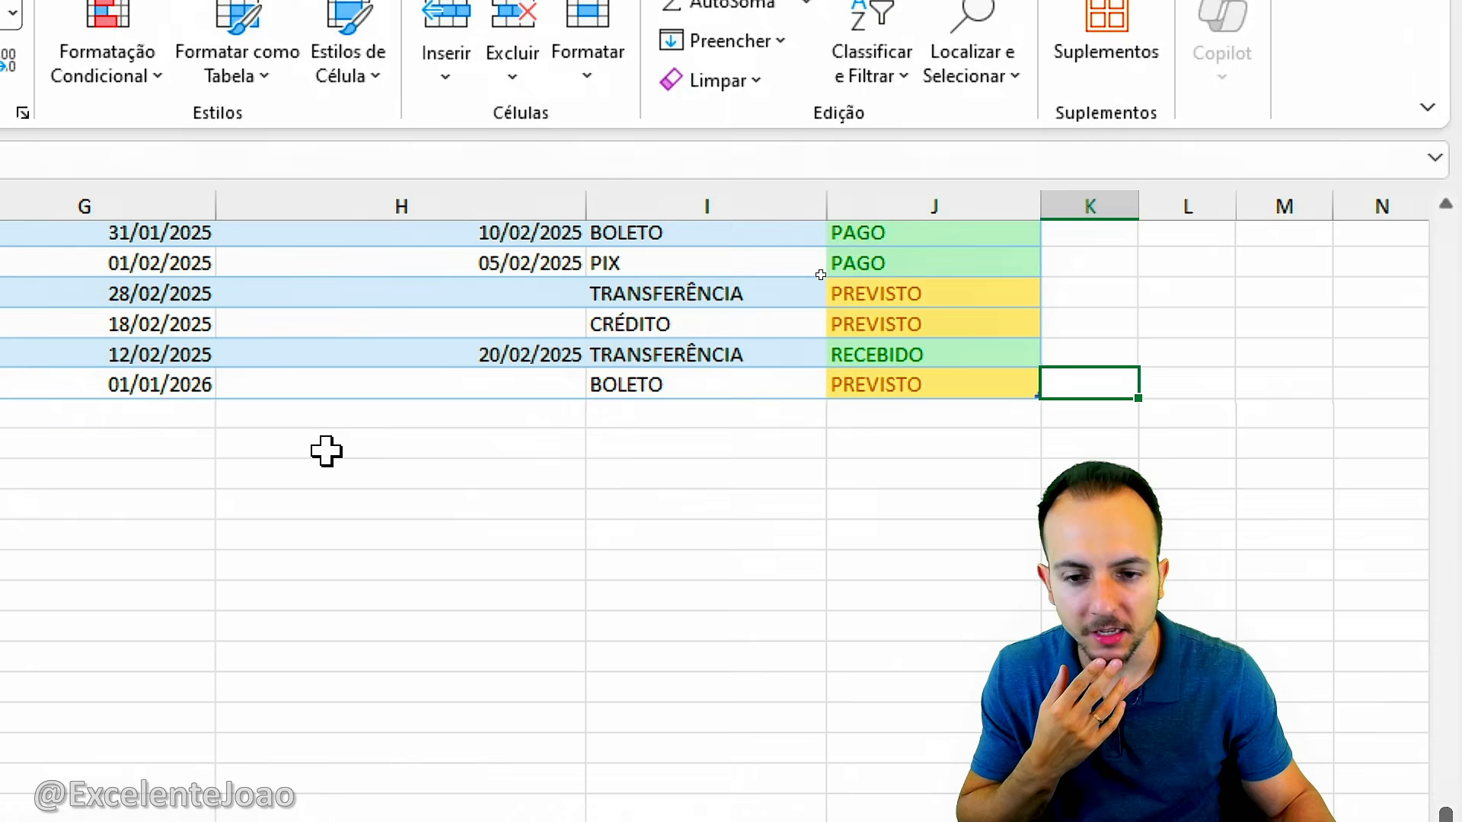
{"action": "left_click", "coordinate": [182, 386]}
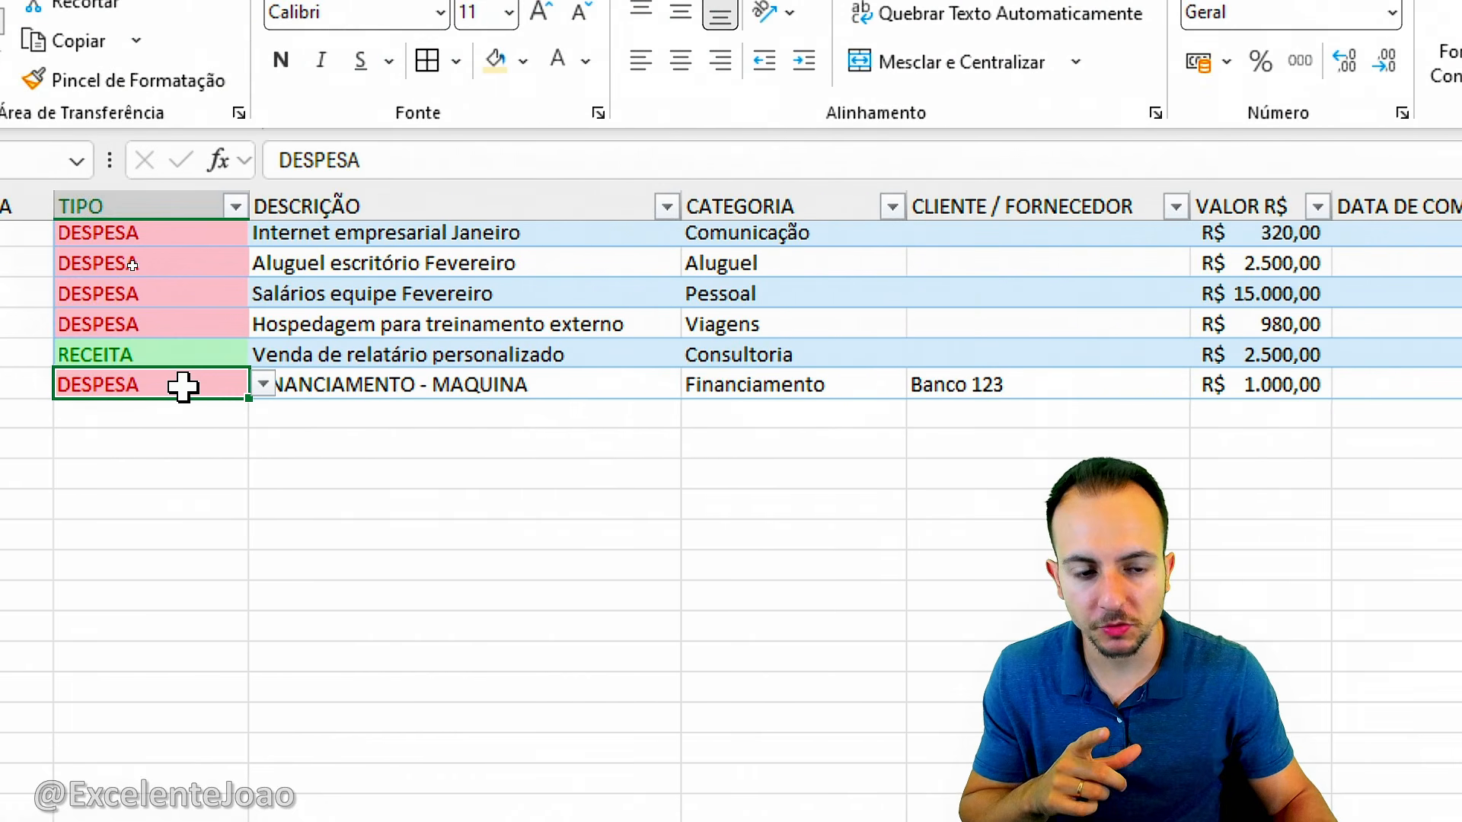
Step: Duplicate the complete financing entry from row 44 into each of rows 45 to 53
{"action": "left_click_drag", "start_coordinate": [182, 386], "coordinate": [1461, 384]}
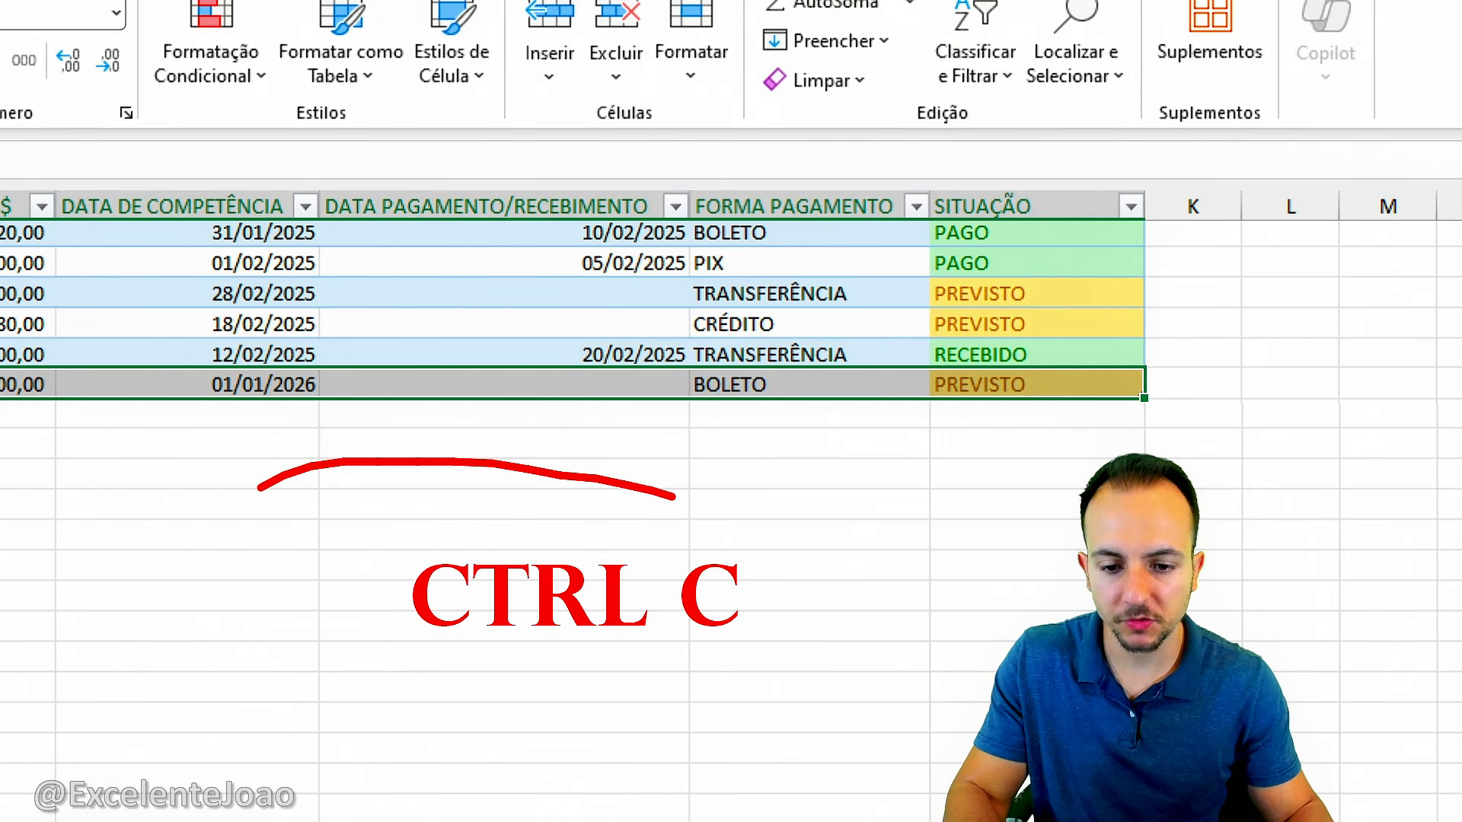
{"action": "key", "text": "ctrl+c"}
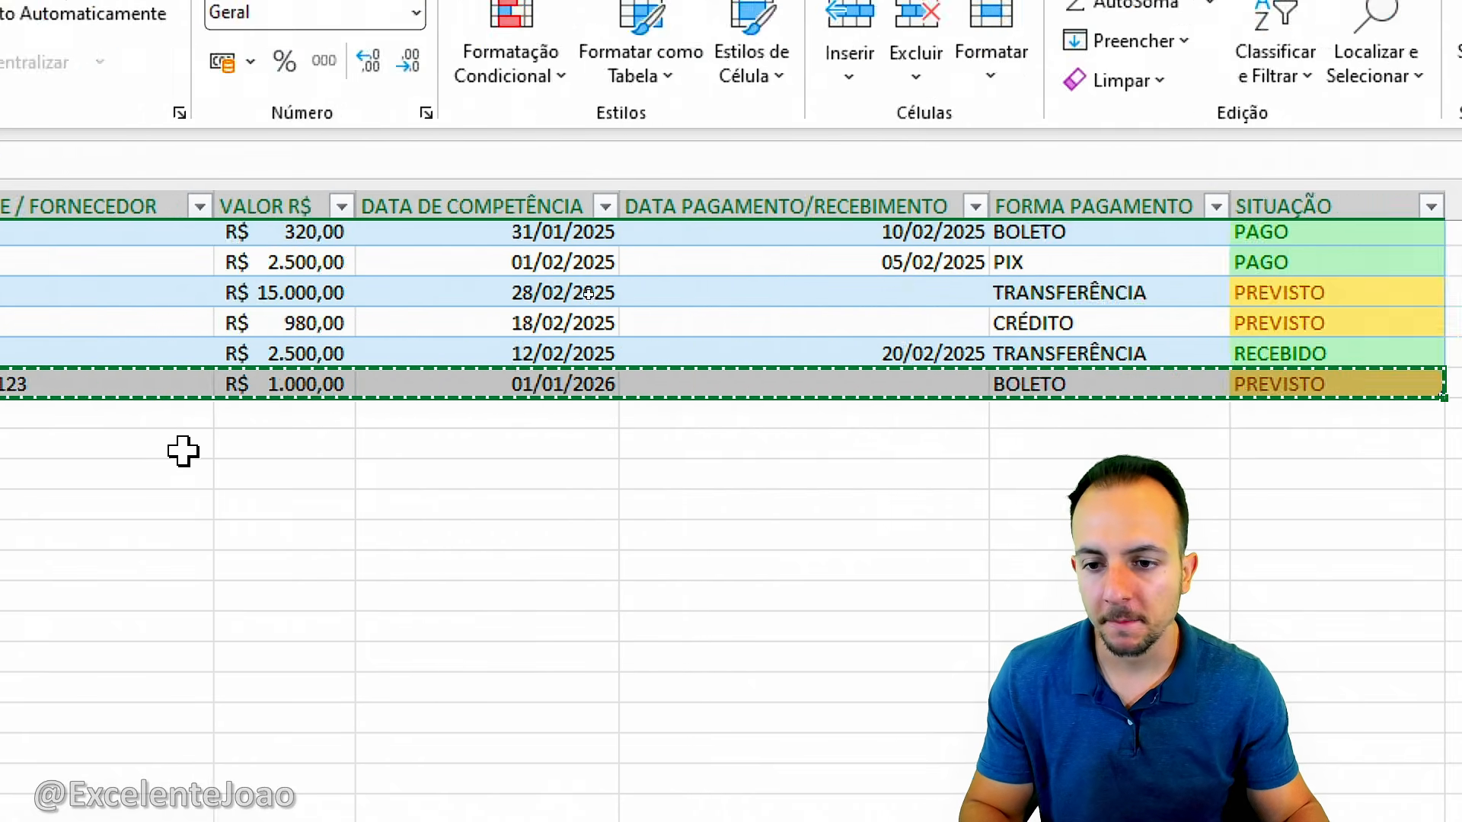
{"action": "left_click", "coordinate": [221, 408]}
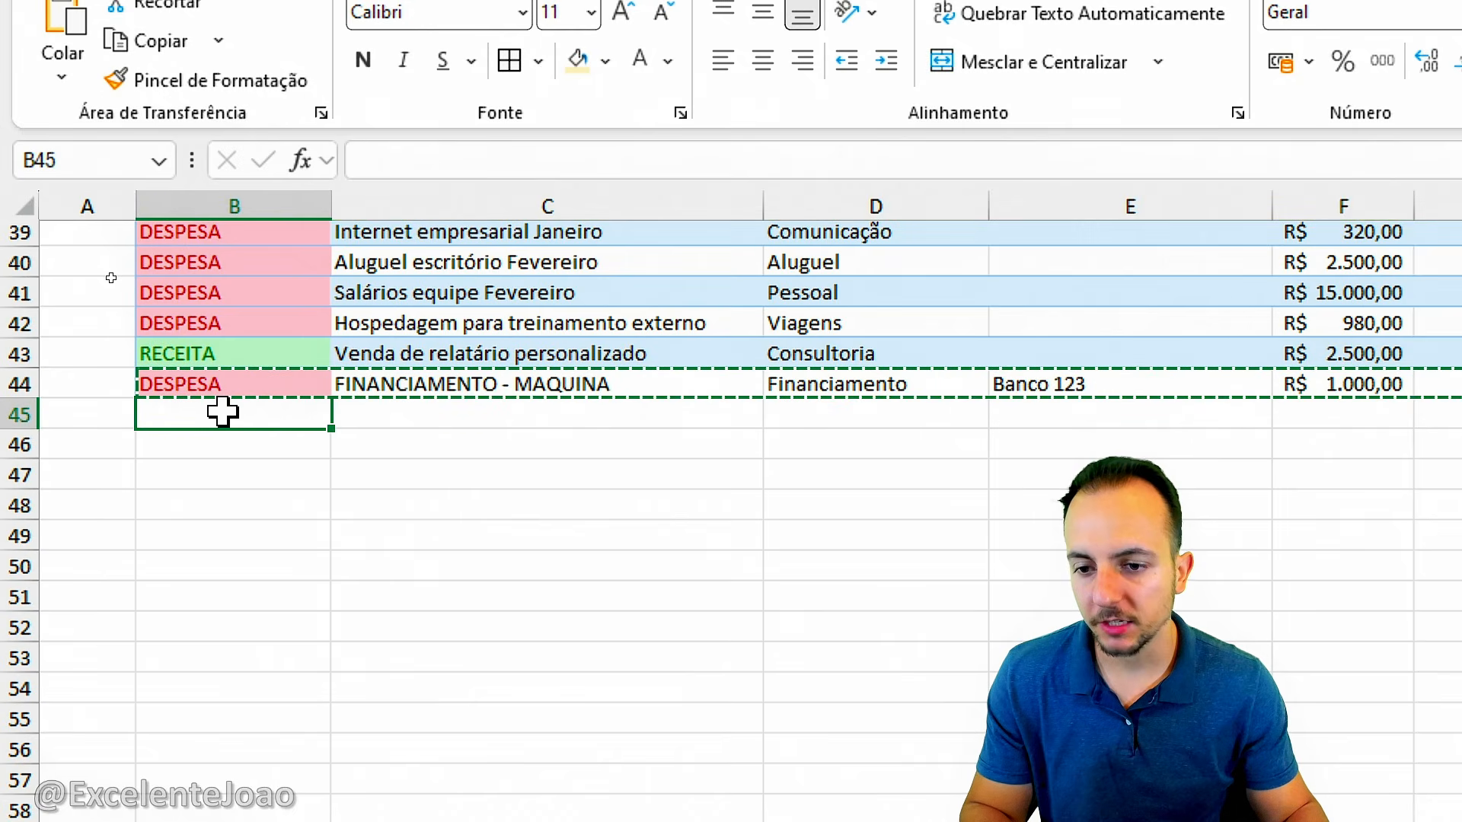
{"action": "key", "text": "ctrl+v"}
{"action": "left_click", "coordinate": [258, 453]}
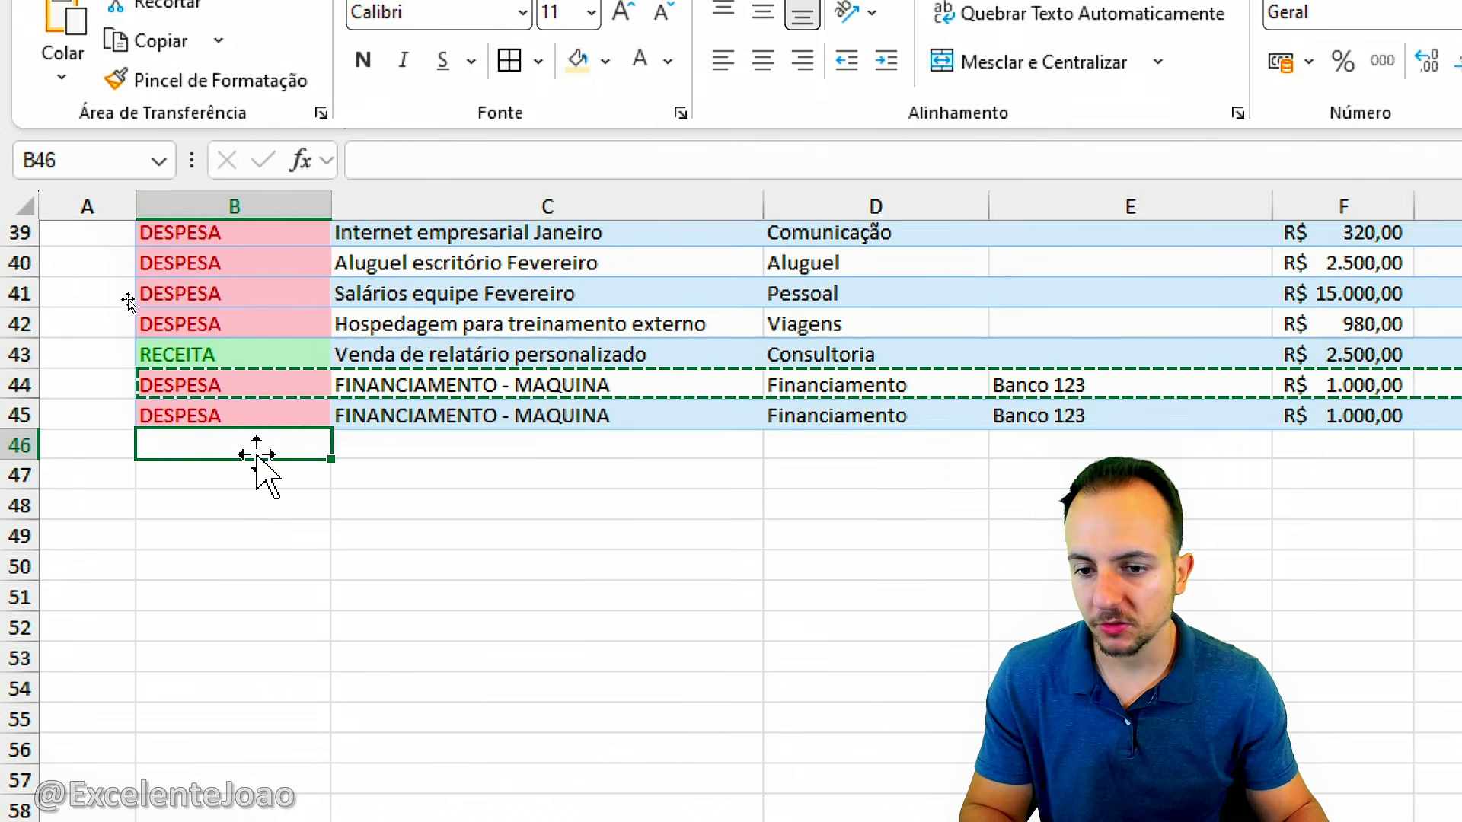
{"action": "key", "text": "ctrl+v"}
{"action": "left_click", "coordinate": [251, 478]}
{"action": "key", "text": "ctrl+v"}
{"action": "left_click", "coordinate": [259, 506]}
{"action": "key", "text": "ctrl+v"}
{"action": "left_click", "coordinate": [249, 537]}
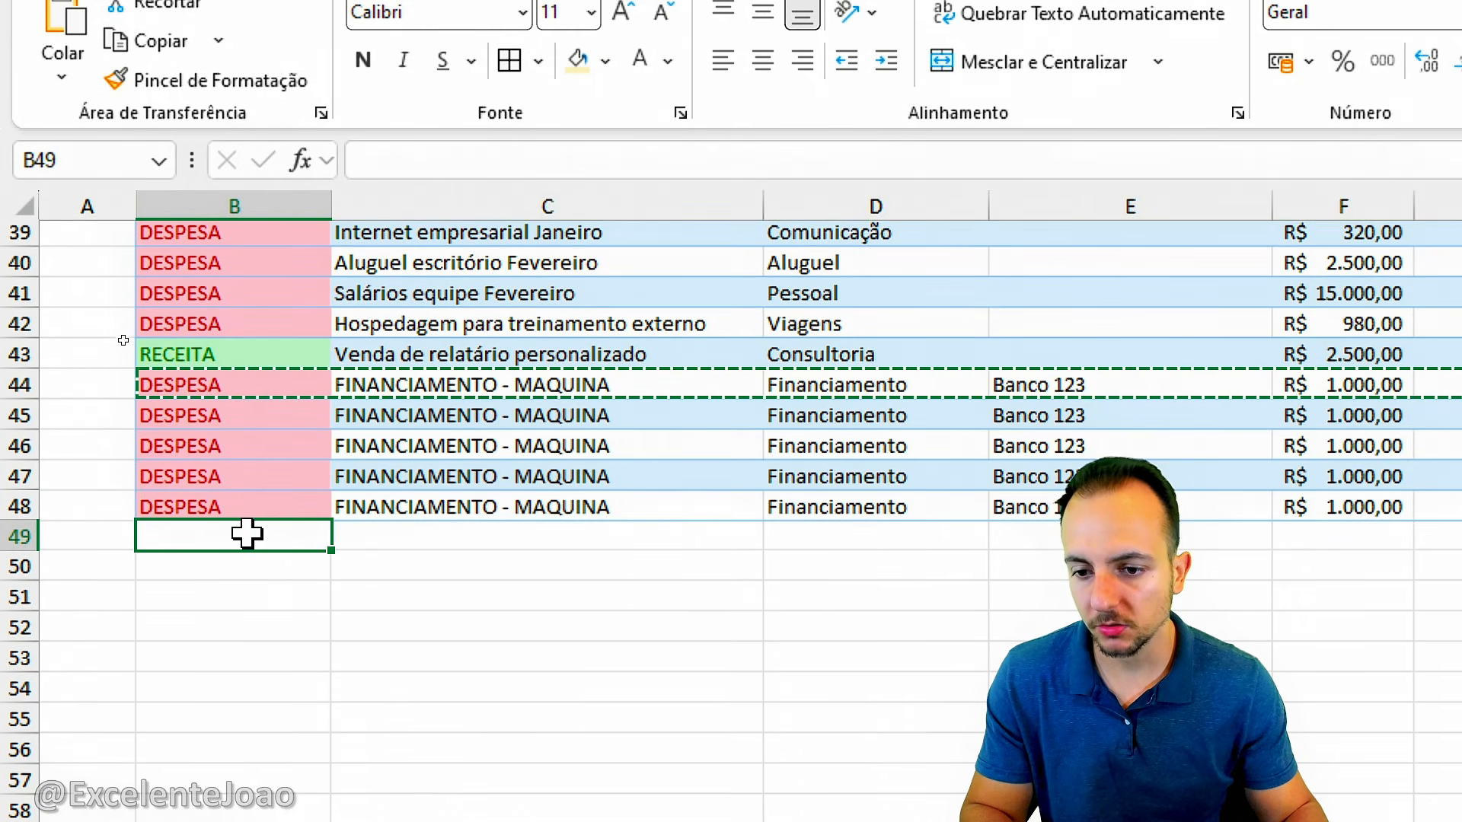
{"action": "key", "text": "ctrl+v"}
{"action": "left_click", "coordinate": [244, 567]}
{"action": "key", "text": "ctrl+v"}
{"action": "left_click", "coordinate": [248, 600]}
{"action": "key", "text": "ctrl+v"}
{"action": "left_click", "coordinate": [237, 628]}
{"action": "key", "text": "ctrl+v"}
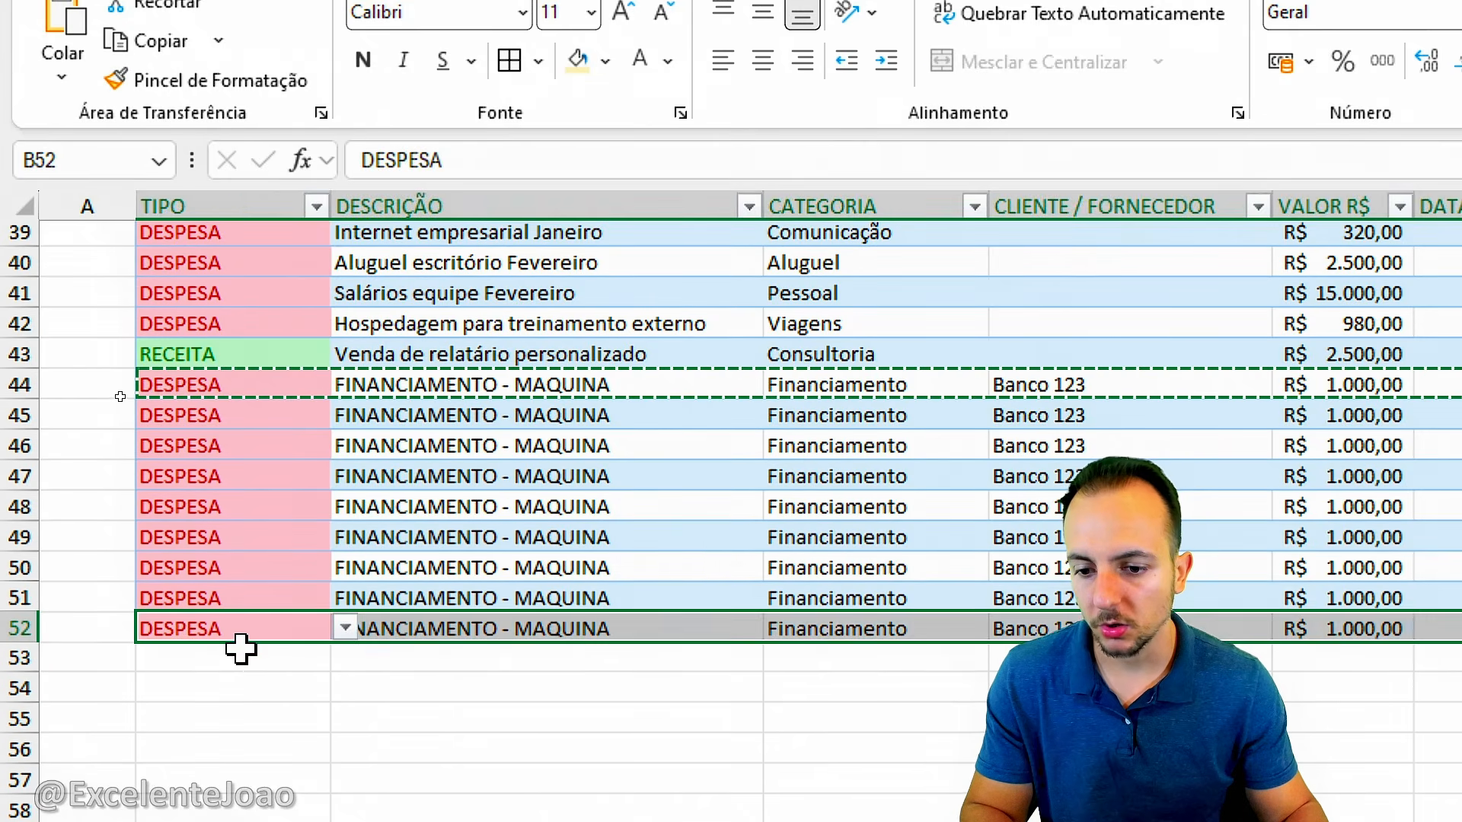
{"action": "left_click", "coordinate": [263, 657]}
{"action": "key", "text": "ctrl+v"}
{"action": "key", "text": "Escape"}
Step: Review the DESCRIÇÃO, VALOR R$ and DATA DE COMPETÊNCIA columns across the duplicated financing entries
{"action": "left_click", "coordinate": [415, 533]}
{"action": "left_click_drag", "start_coordinate": [473, 382], "coordinate": [466, 659]}
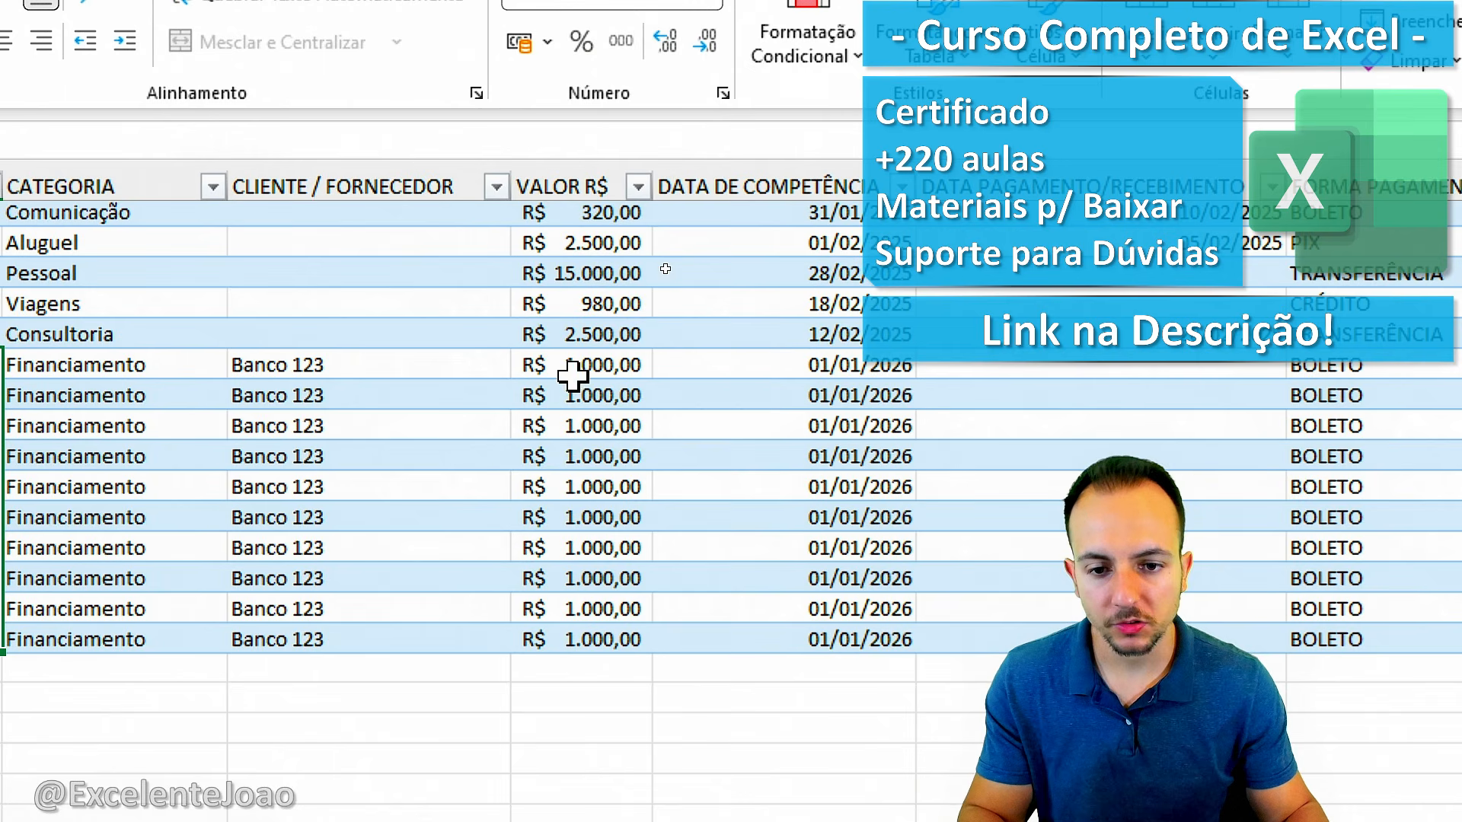
{"action": "left_click_drag", "start_coordinate": [572, 375], "coordinate": [551, 635]}
{"action": "left_click_drag", "start_coordinate": [490, 328], "coordinate": [683, 675]}
{"action": "left_click_drag", "start_coordinate": [773, 312], "coordinate": [917, 651]}
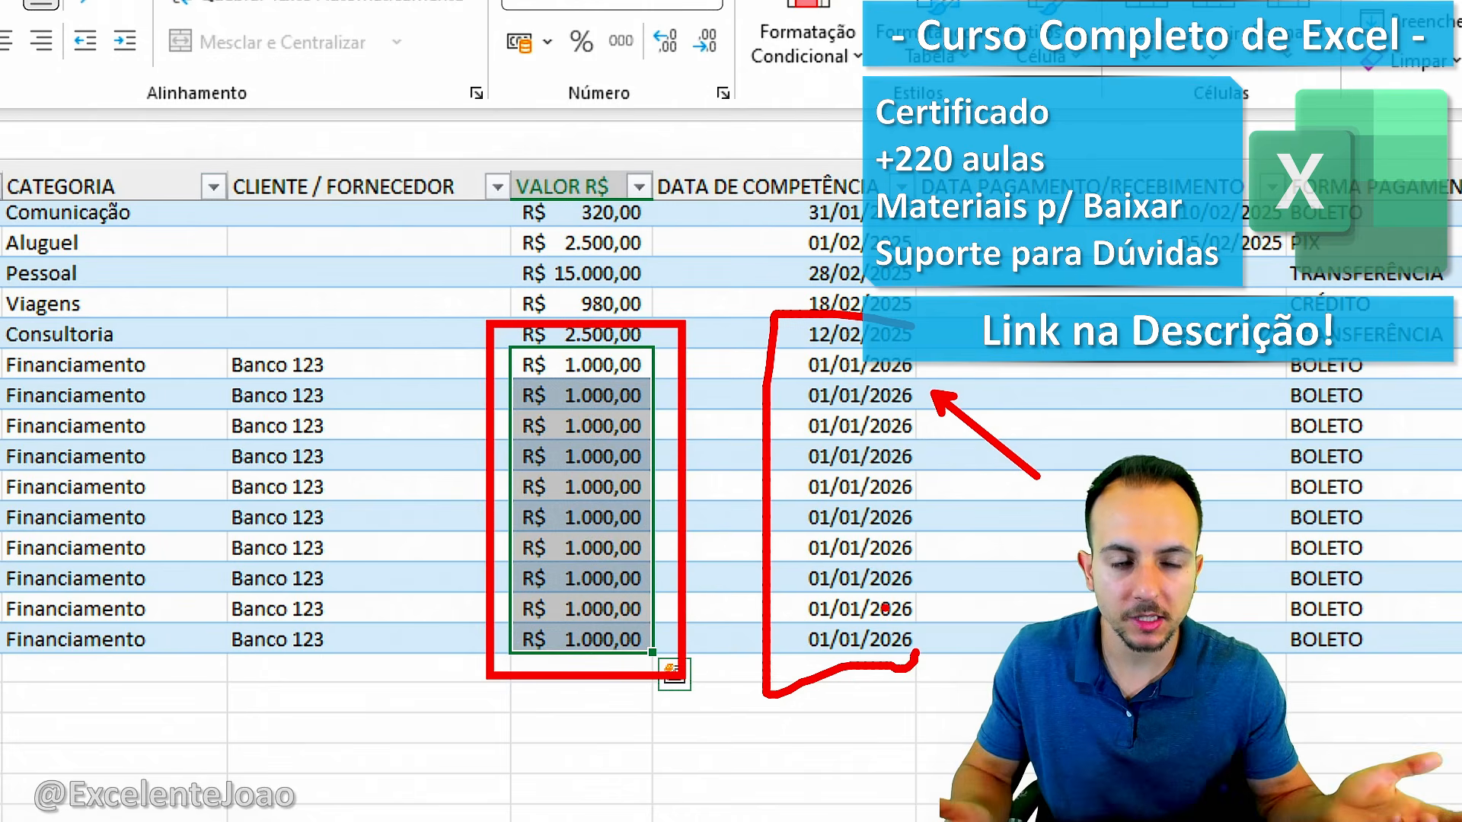
{"action": "key", "text": "Escape"}
Step: Set the second financing entry's DATA DE COMPETÊNCIA to 01/02/2026 and clear the competence dates of all the entries below it
{"action": "left_click", "coordinate": [300, 391]}
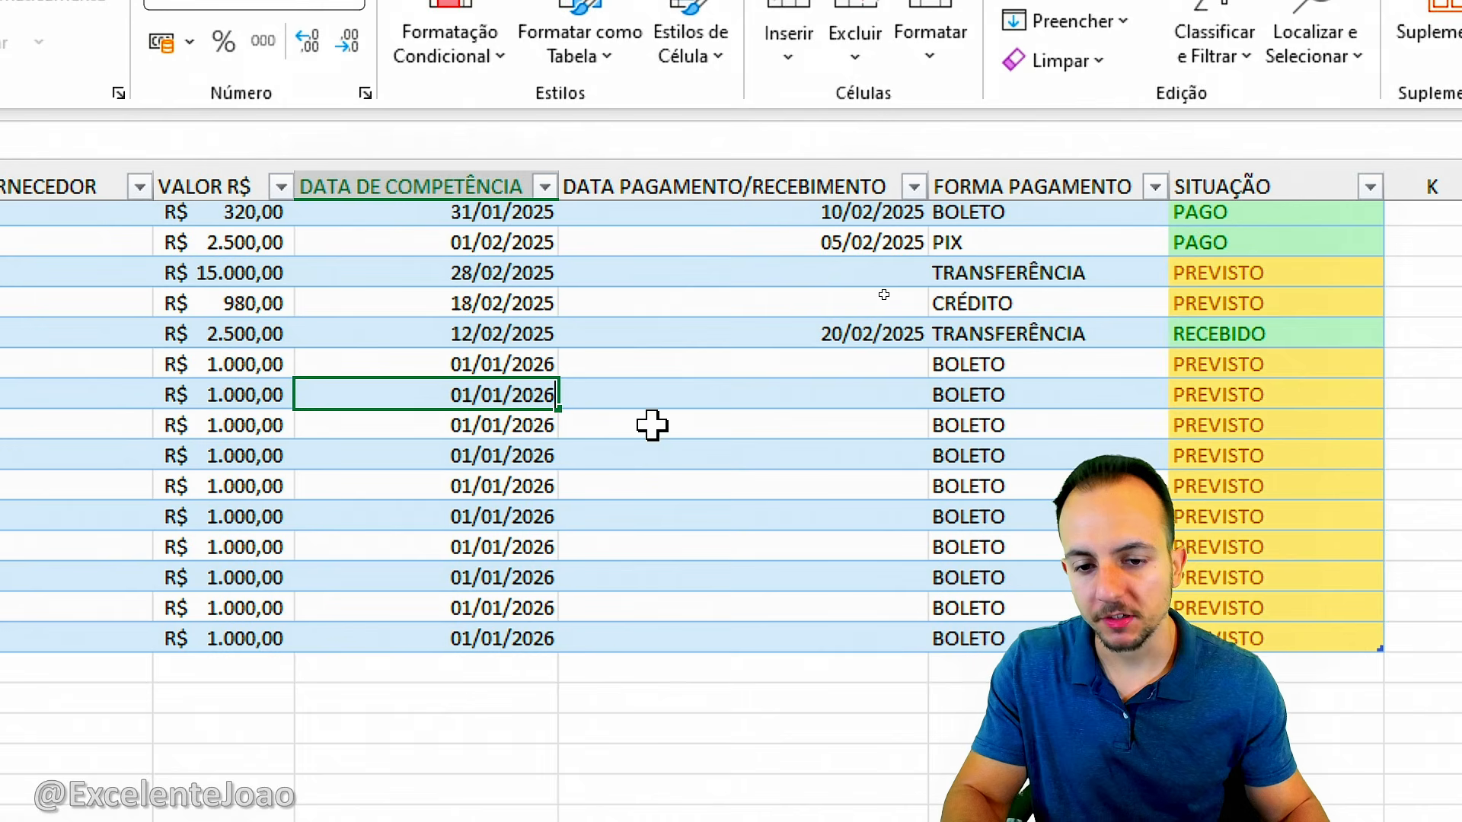
{"action": "key", "text": "F2"}
{"action": "type", "text": "2"}
{"action": "key", "text": "Return"}
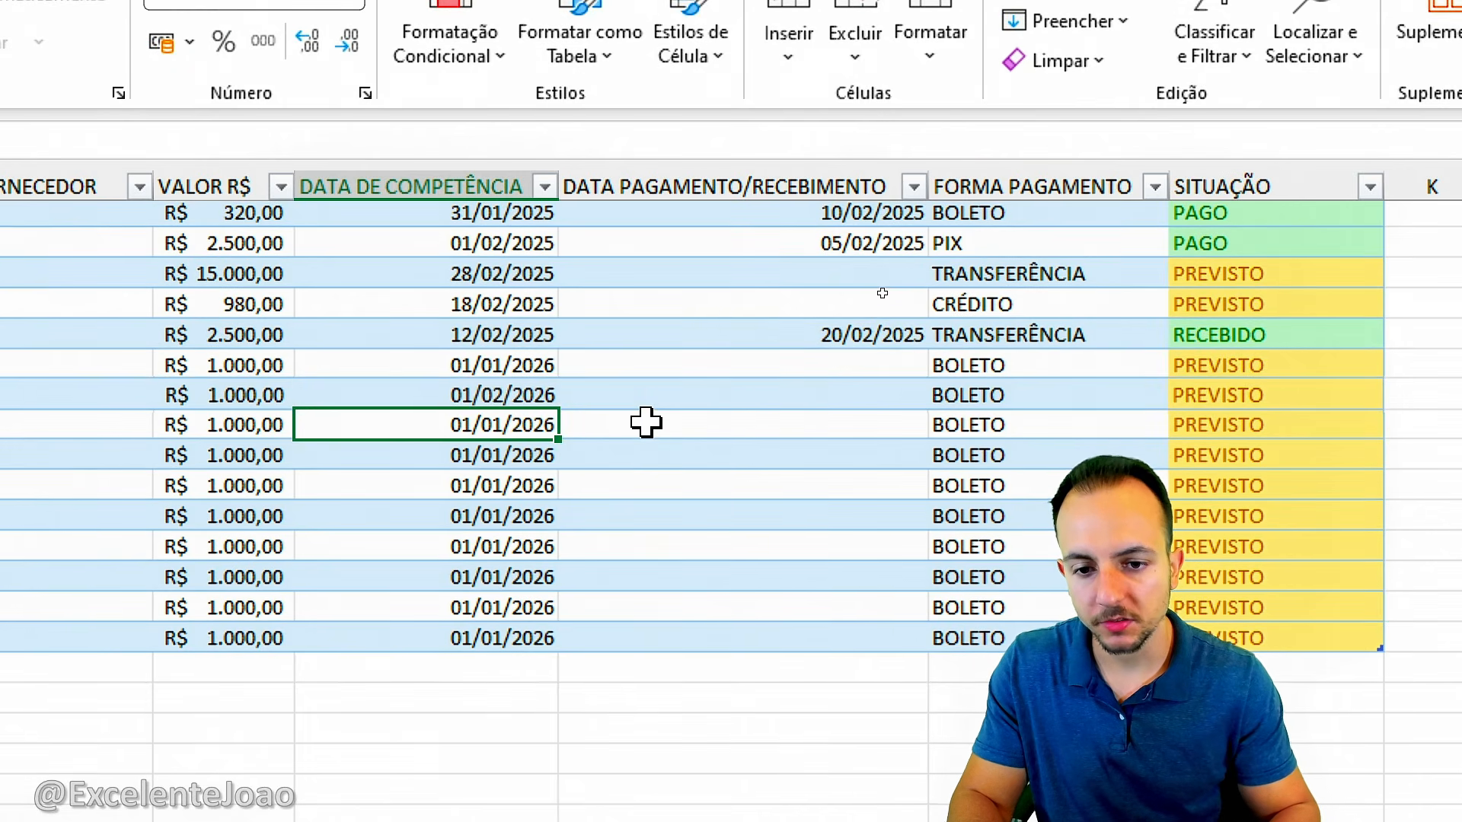
{"action": "key", "text": "ctrl+shift+Down"}
{"action": "key", "text": "Delete"}
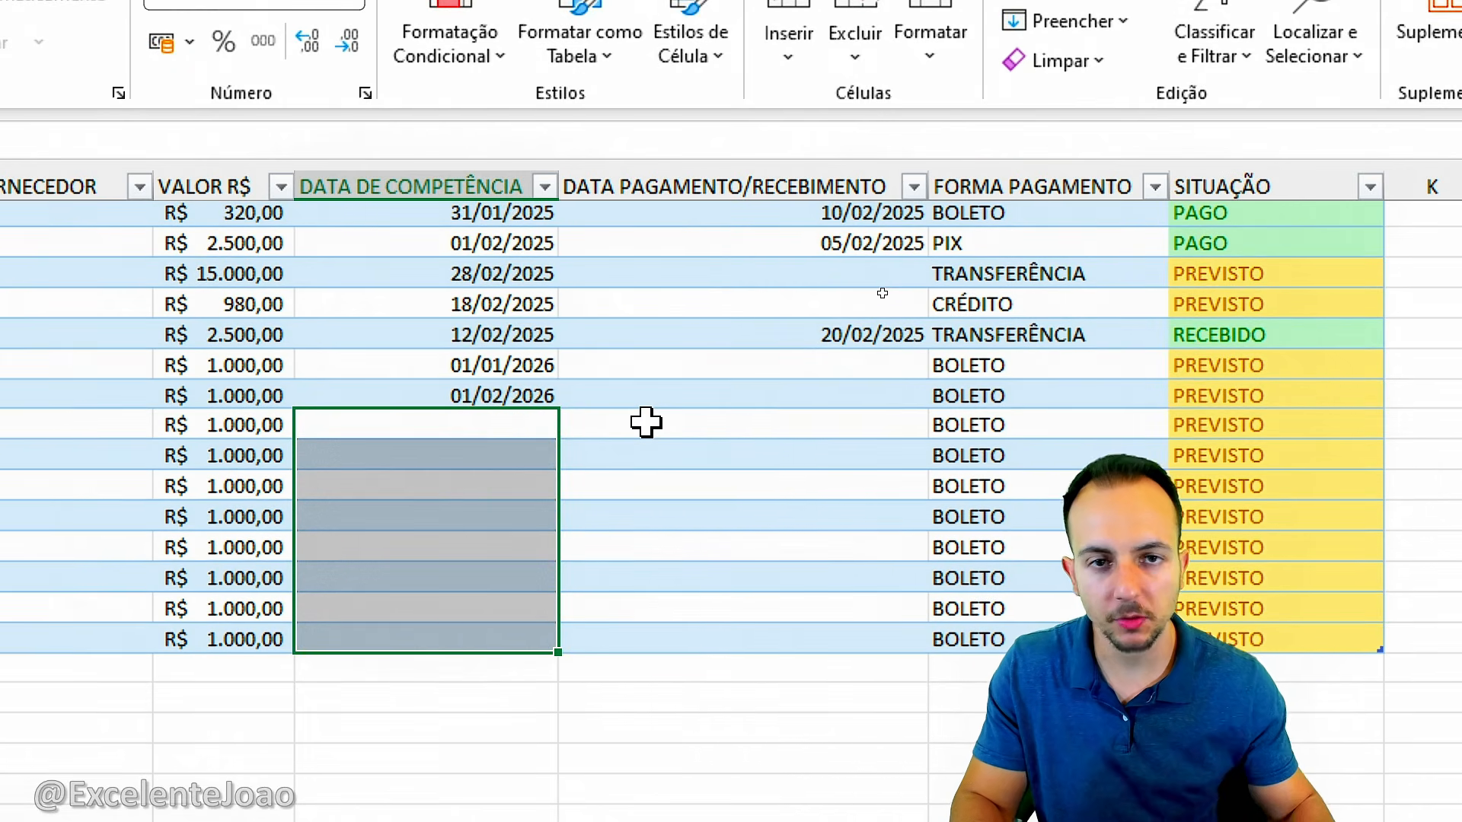
Step: Set the DATA DE COMPETÊNCIA of the first two financing entries to 04/01/2026 and 04/02/2026
{"action": "left_click", "coordinate": [497, 365]}
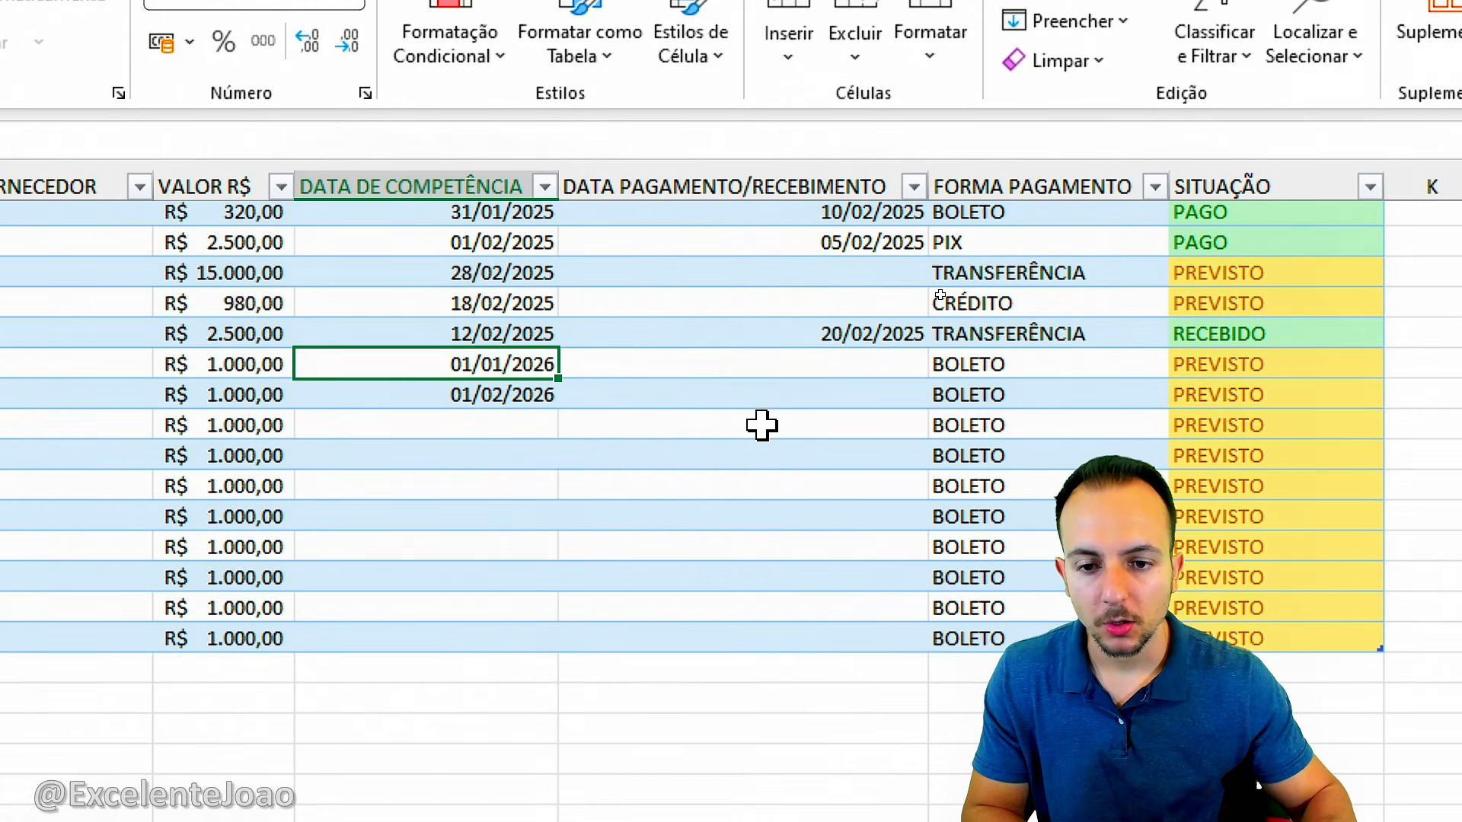
{"action": "type", "text": "04/01/2026"}
{"action": "key", "text": "Return"}
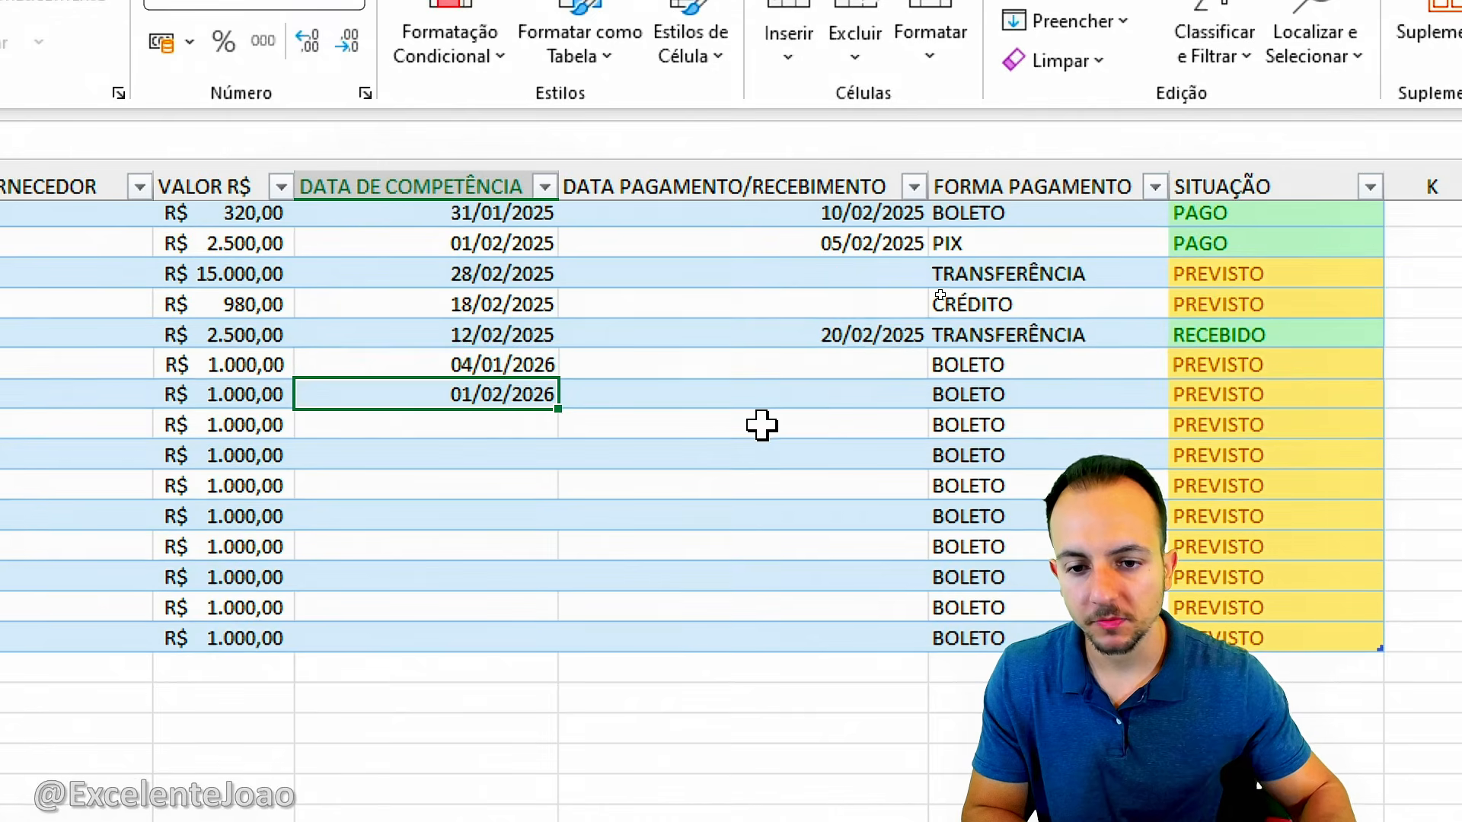
{"action": "type", "text": "04/01/2026"}
{"action": "key", "text": "Return"}
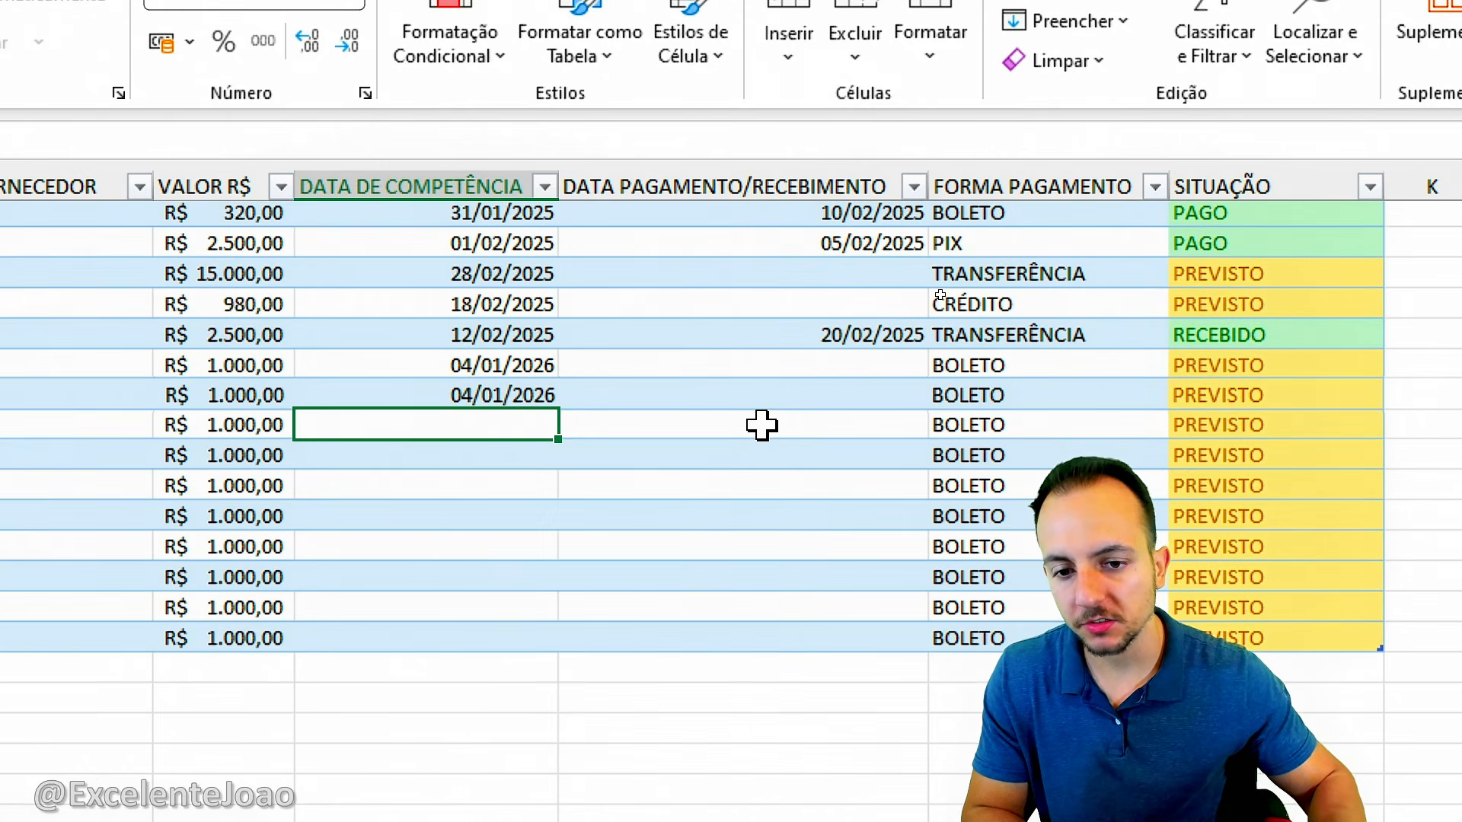
{"action": "key", "text": "Up"}
{"action": "key", "text": "F2"}
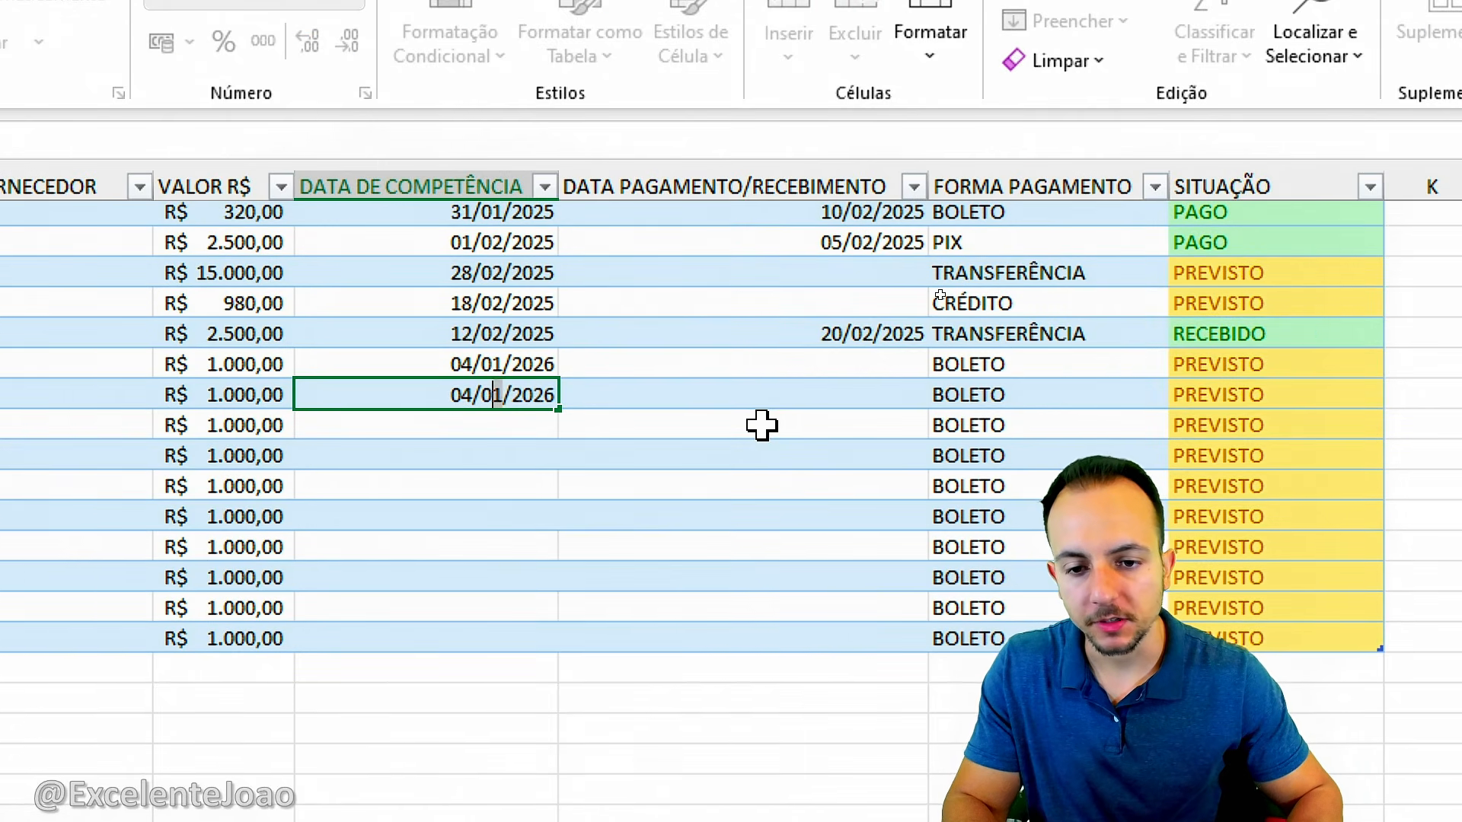
{"action": "key", "text": "Delete"}
{"action": "type", "text": "2"}
{"action": "key", "text": "Return"}
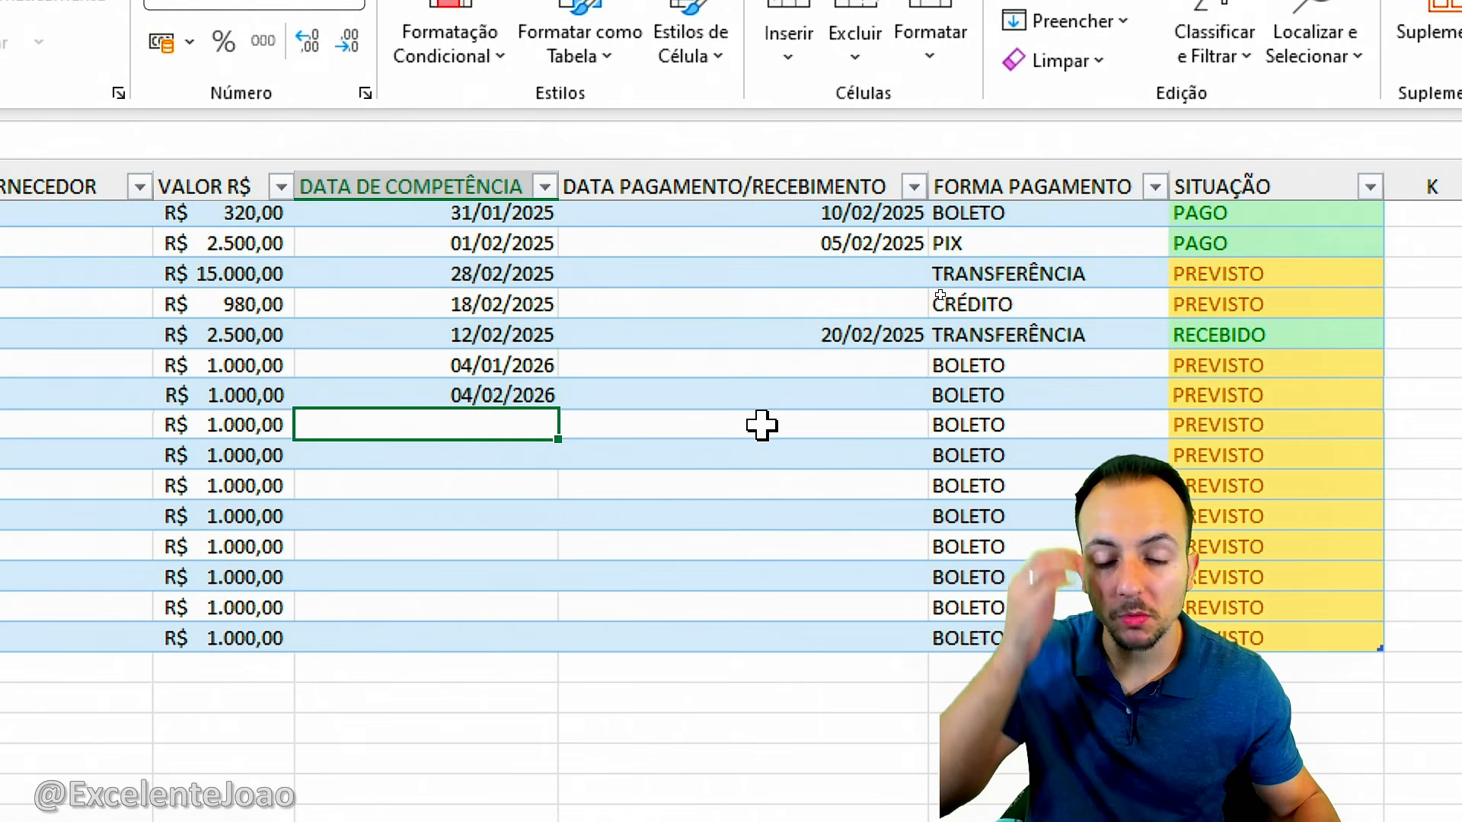
Step: Extend the first two competence dates as a monthly series through the last financing entry, ending at 04/10/2026
{"action": "left_click", "coordinate": [500, 362]}
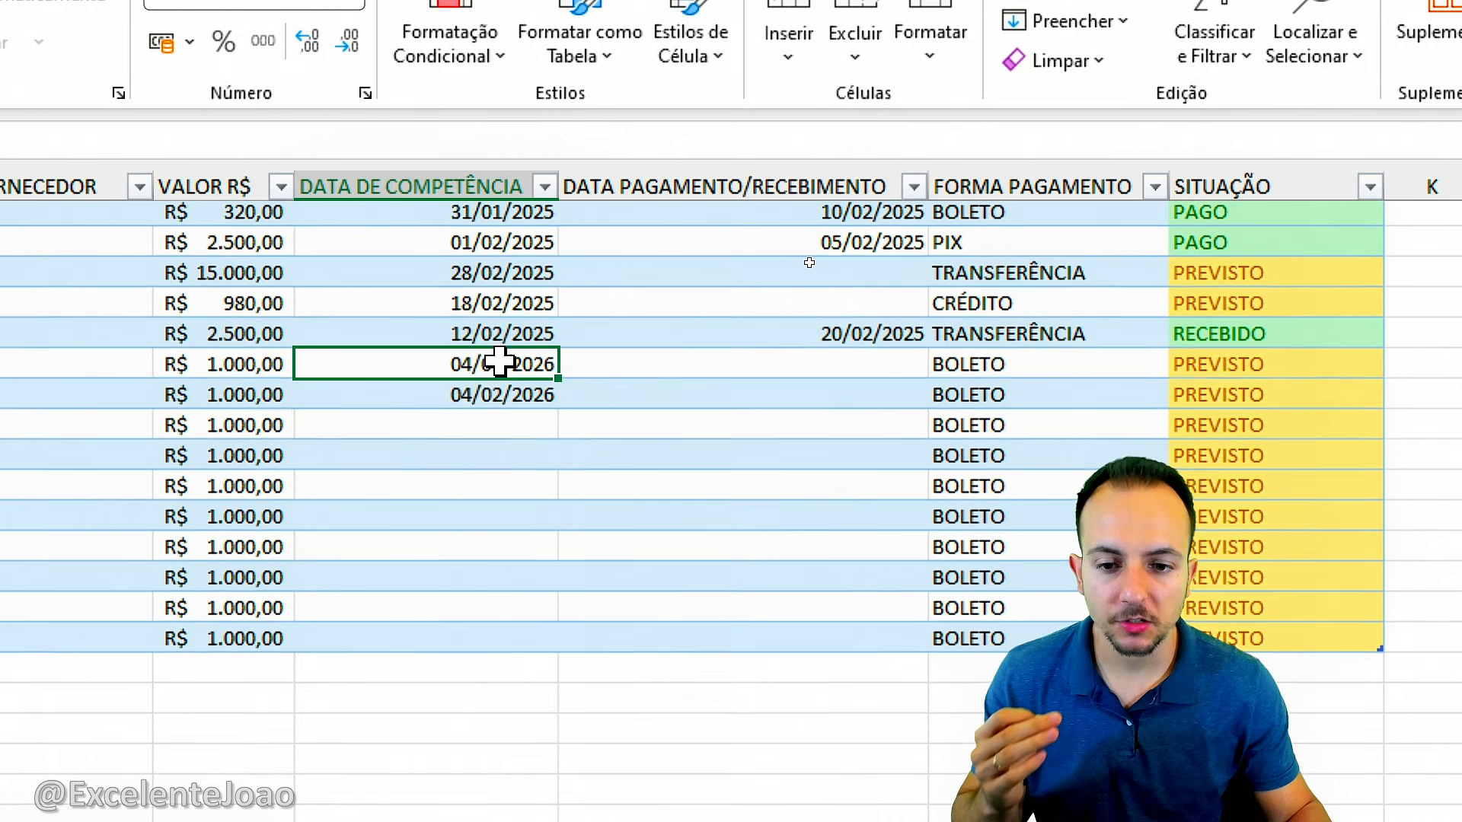
{"action": "left_click_drag", "start_coordinate": [500, 362], "coordinate": [530, 394]}
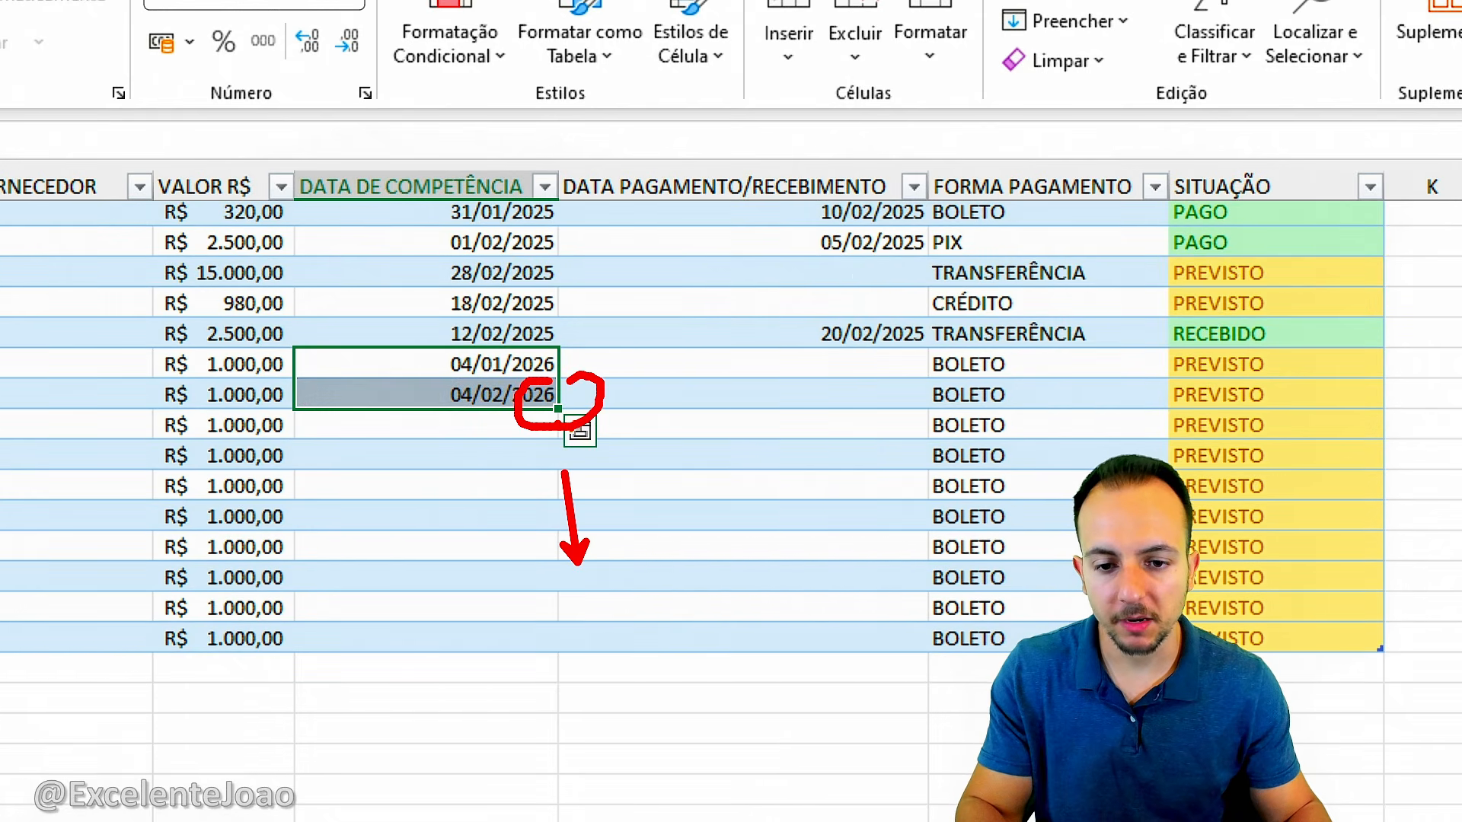
{"action": "left_click_drag", "start_coordinate": [559, 409], "coordinate": [538, 643]}
{"action": "left_click", "coordinate": [457, 728]}
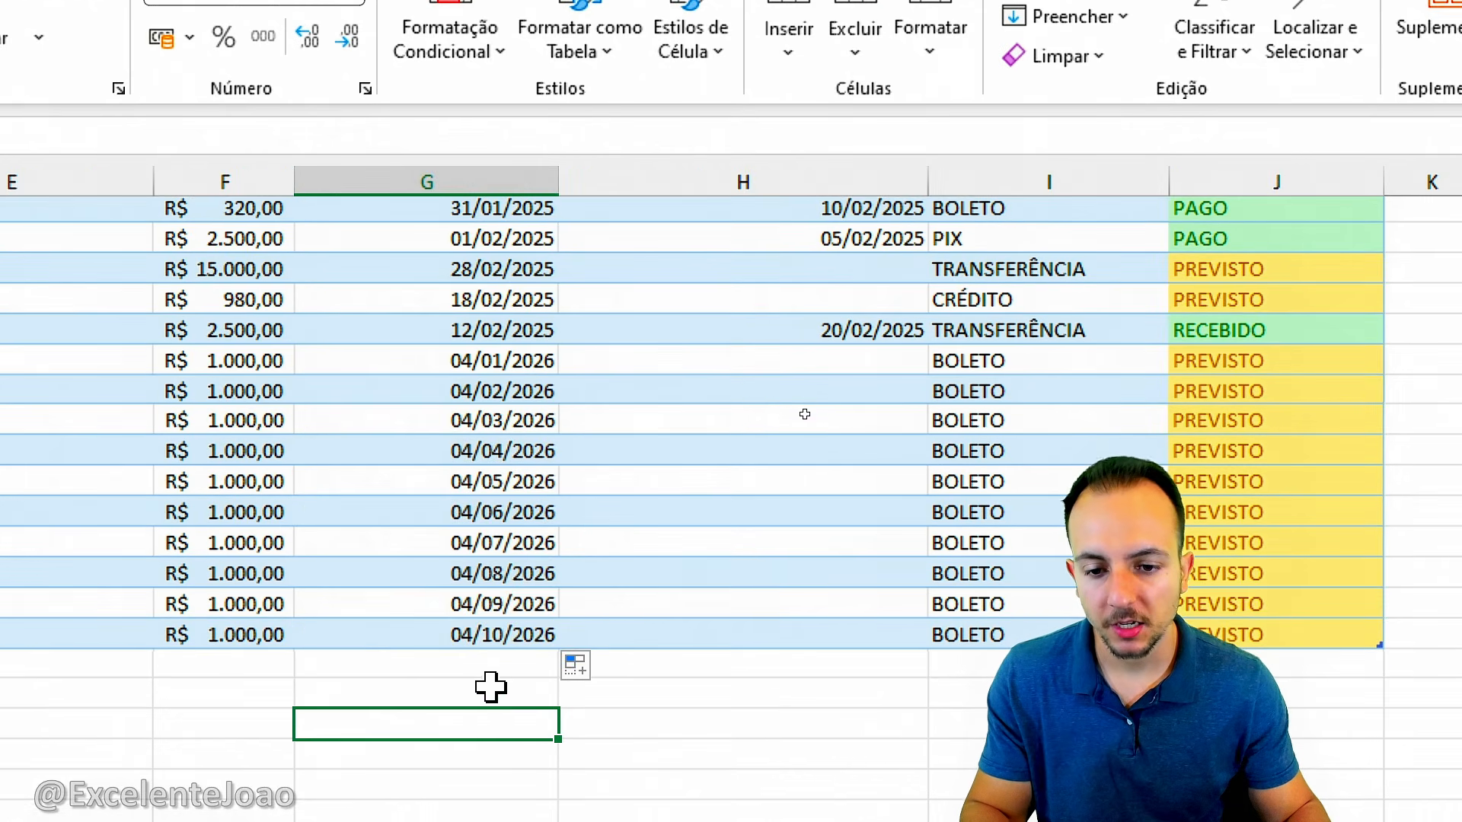
{"action": "mouse_move", "coordinate": [433, 345]}
{"action": "left_mouse_down"}
{"action": "mouse_move", "coordinate": [523, 498]}
{"action": "mouse_move", "coordinate": [513, 648]}
{"action": "left_mouse_up"}
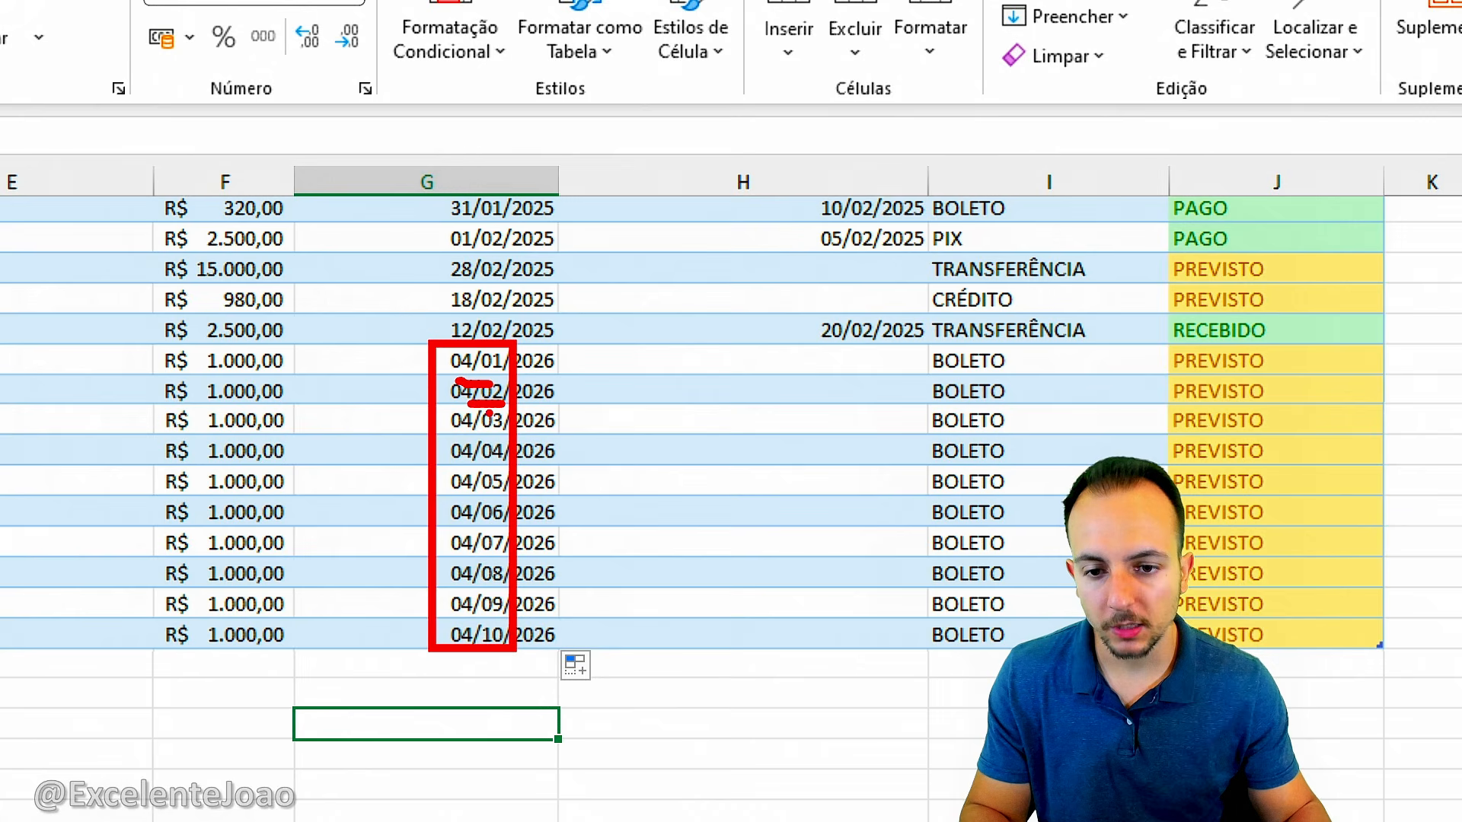
{"action": "key", "text": "Escape"}
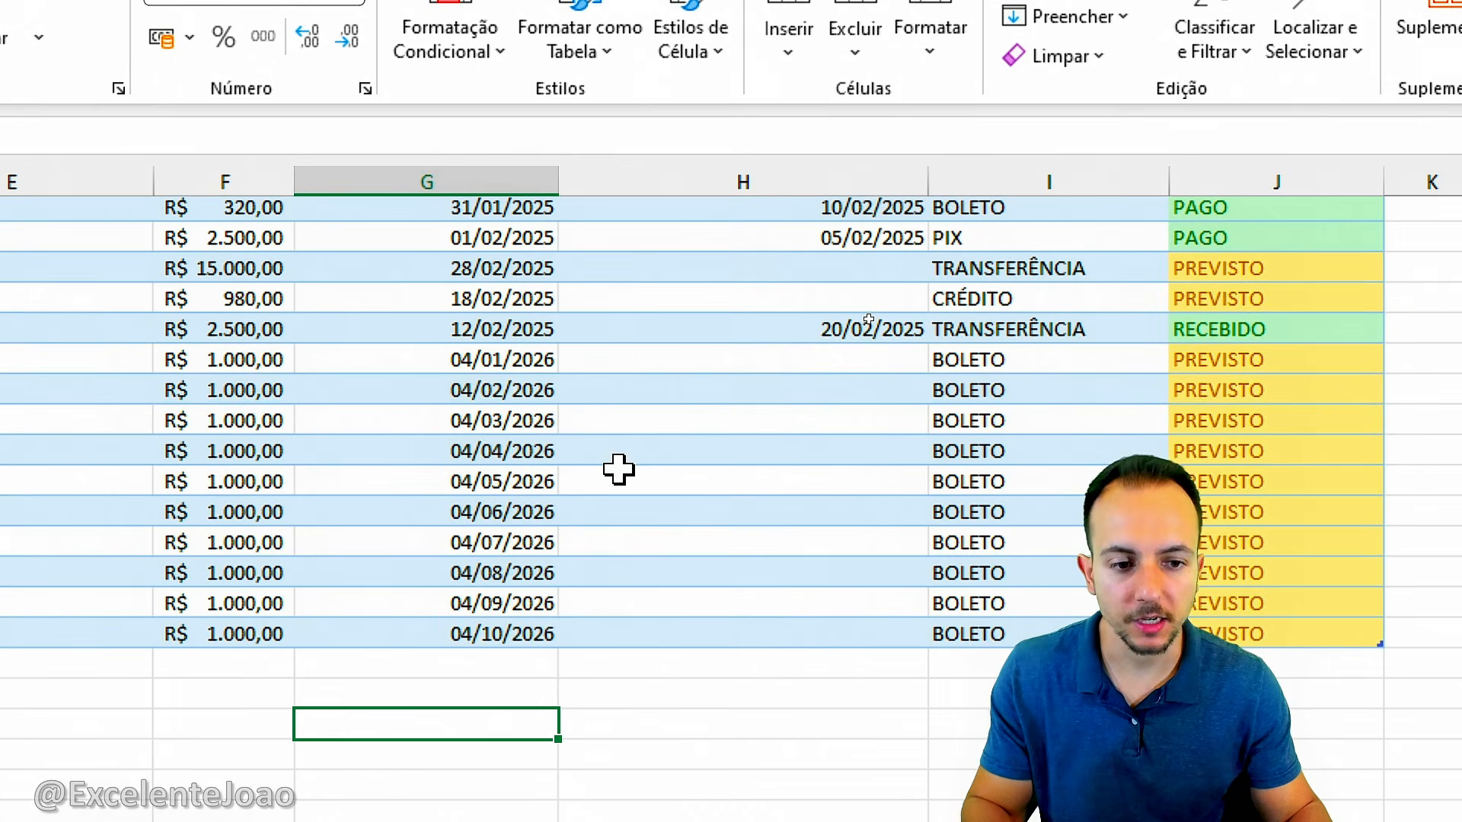
Step: Set the first financing entry's DATA PAGAMENTO/RECEBIMENTO to 04/01/2026 and its SITUAÇÃO to PAGO
{"action": "scroll", "coordinate": [1315, 486], "scroll_direction": "right", "scroll_amount": 3}
{"action": "left_click", "coordinate": [624, 364]}
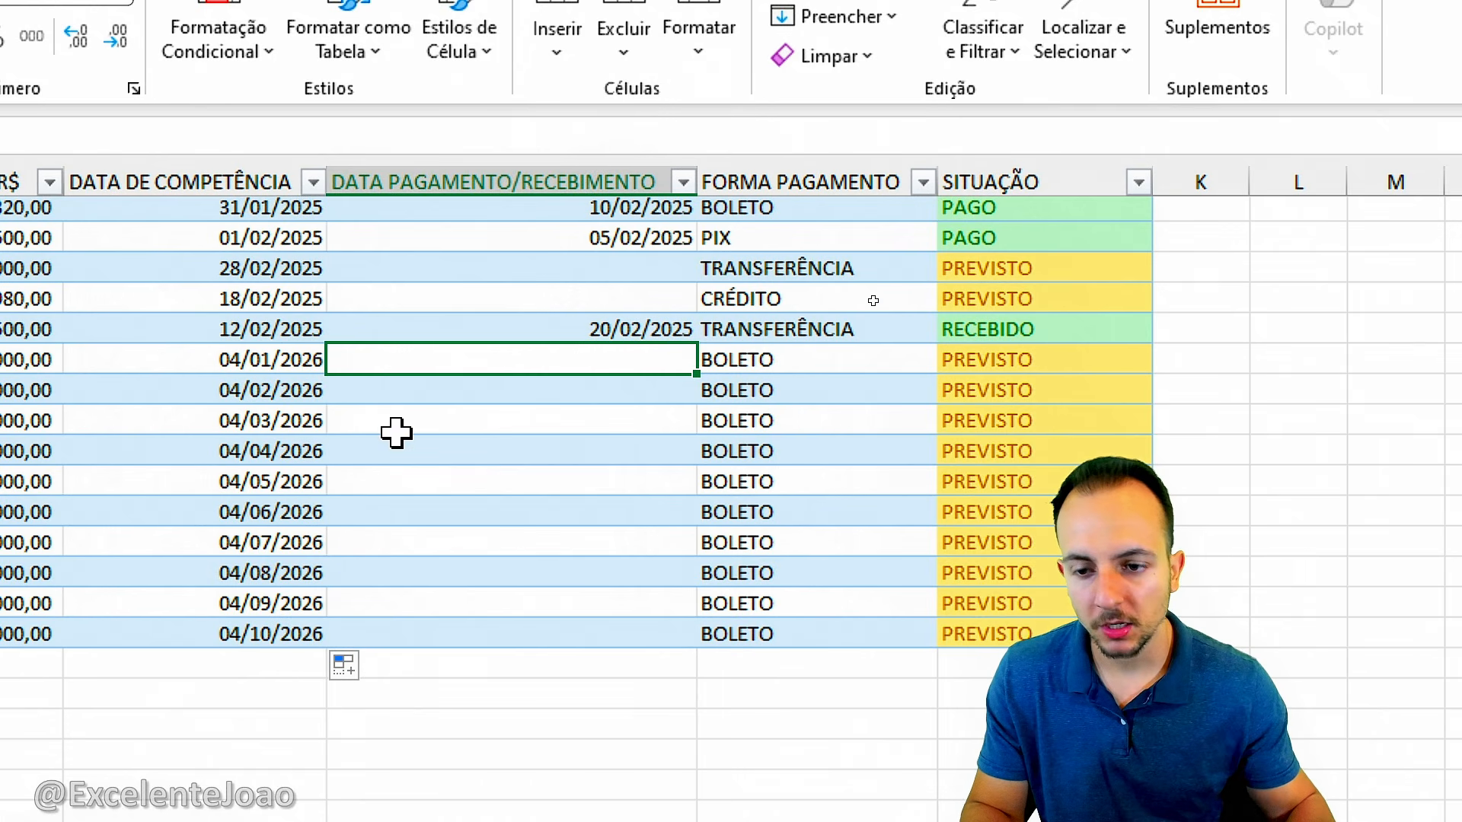
{"action": "type", "text": "04/01/2"}
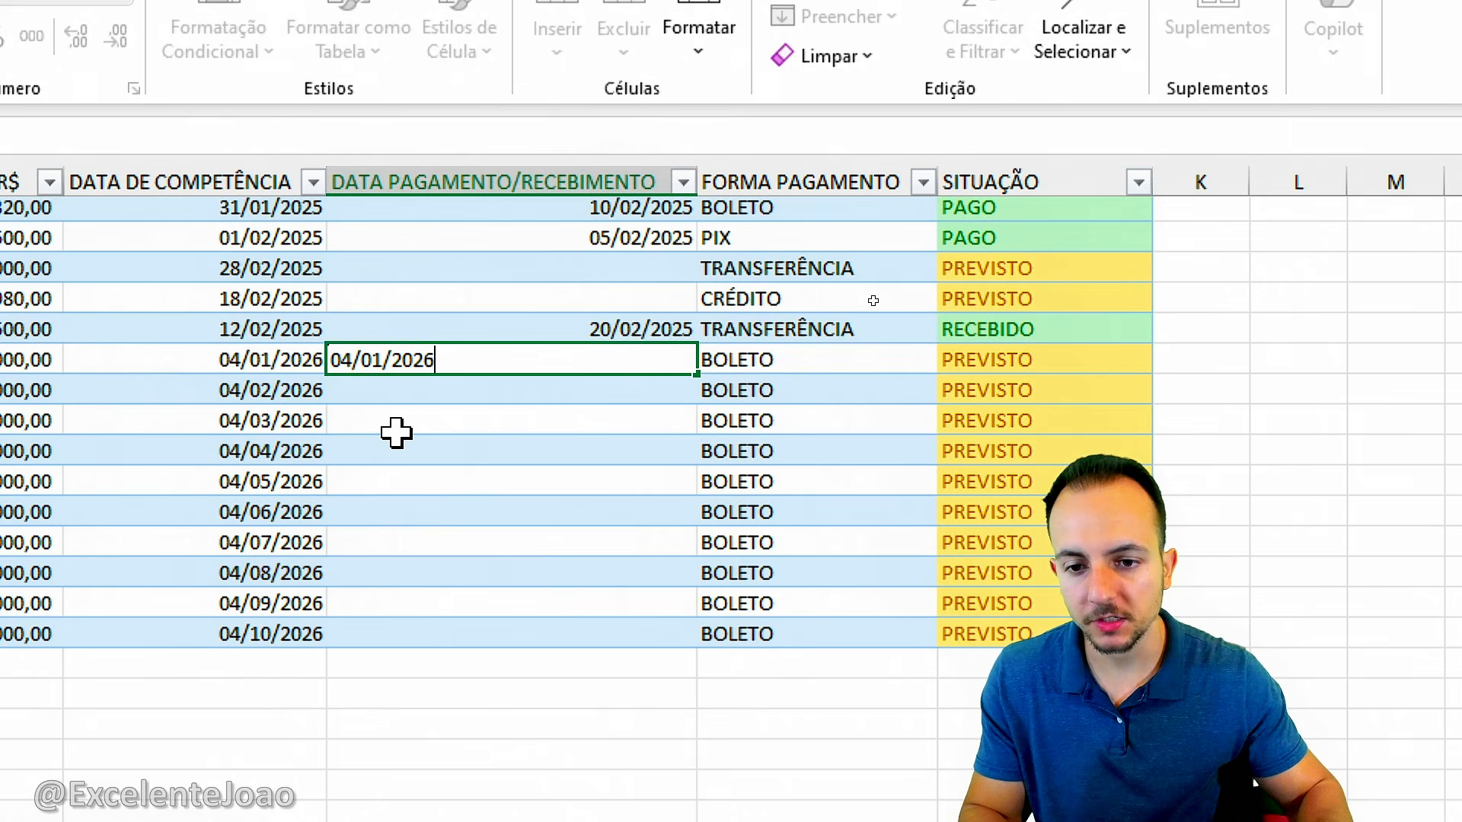
{"action": "type", "text": "026"}
{"action": "key", "text": "Return"}
{"action": "left_click", "coordinate": [1142, 350]}
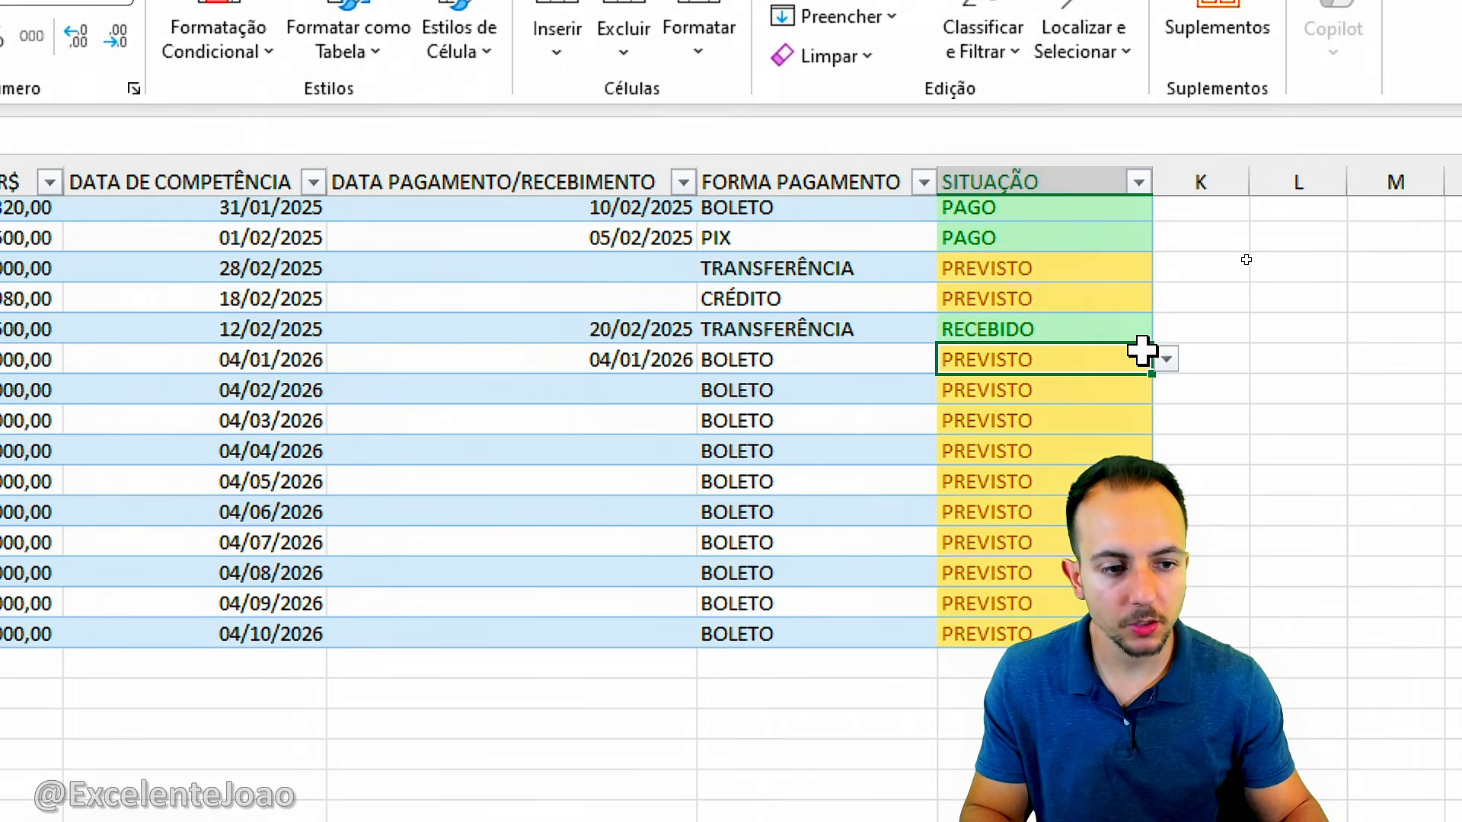
{"action": "left_click", "coordinate": [1165, 359]}
{"action": "left_click", "coordinate": [1041, 415]}
Step: Review the DATA PAGAMENTO/RECEBIMENTO and SITUAÇÃO columns of the remaining financing installments
{"action": "left_click", "coordinate": [513, 449]}
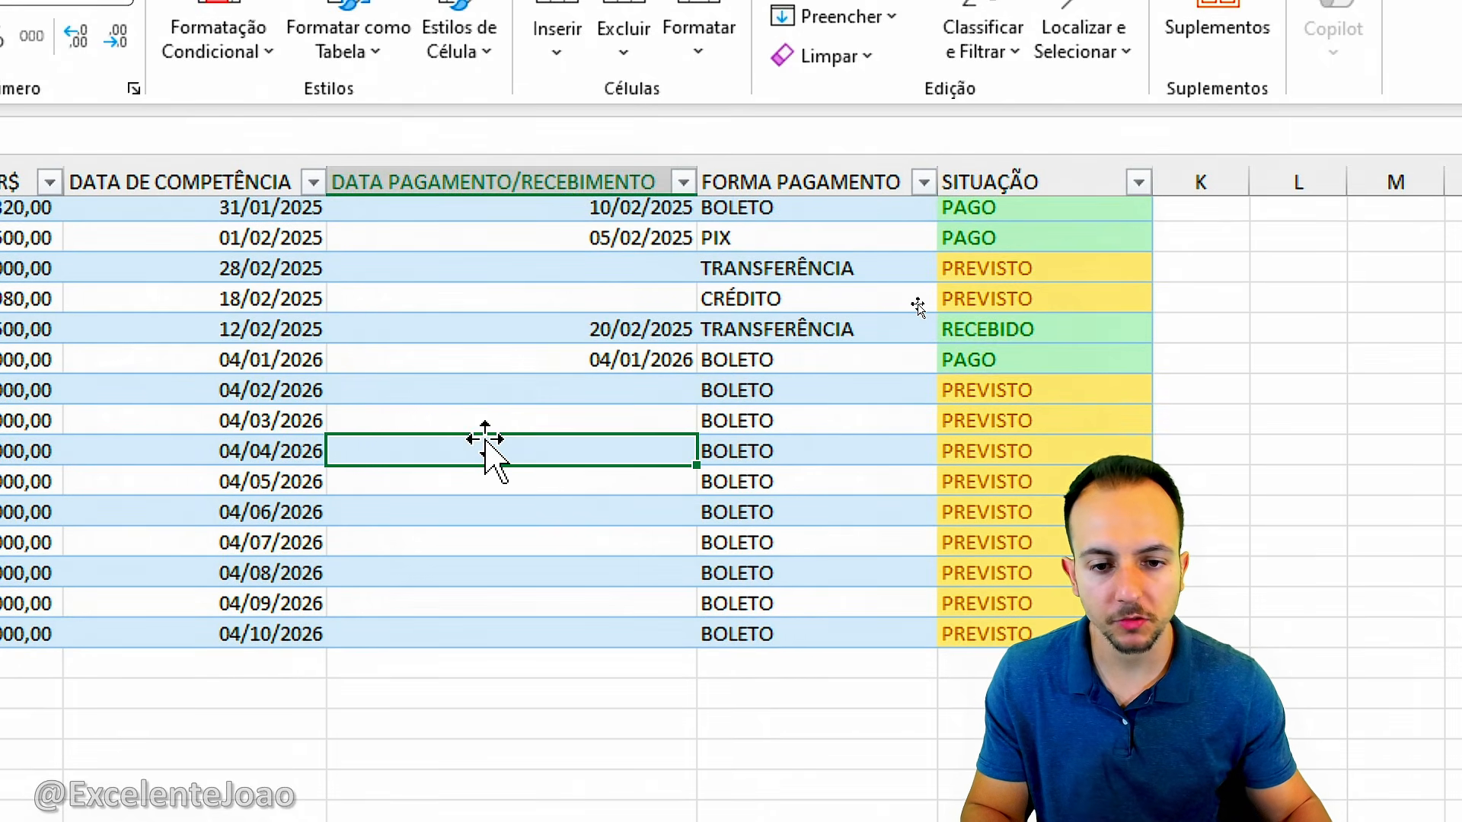
{"action": "left_click_drag", "start_coordinate": [407, 390], "coordinate": [399, 619]}
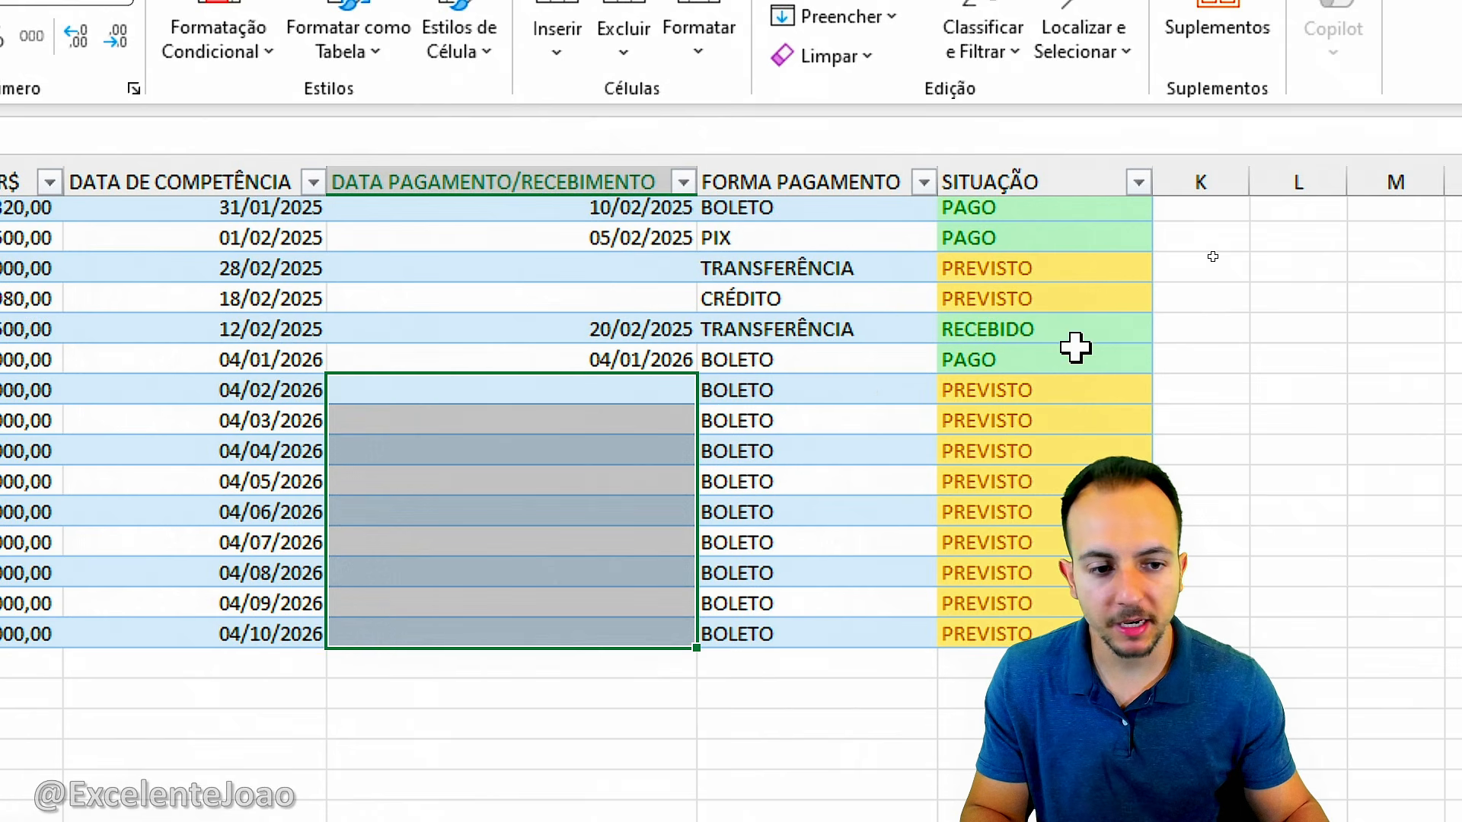
{"action": "left_click_drag", "start_coordinate": [1051, 390], "coordinate": [1044, 633]}
{"action": "left_click_drag", "start_coordinate": [561, 390], "coordinate": [567, 634]}
{"action": "left_click", "coordinate": [545, 542]}
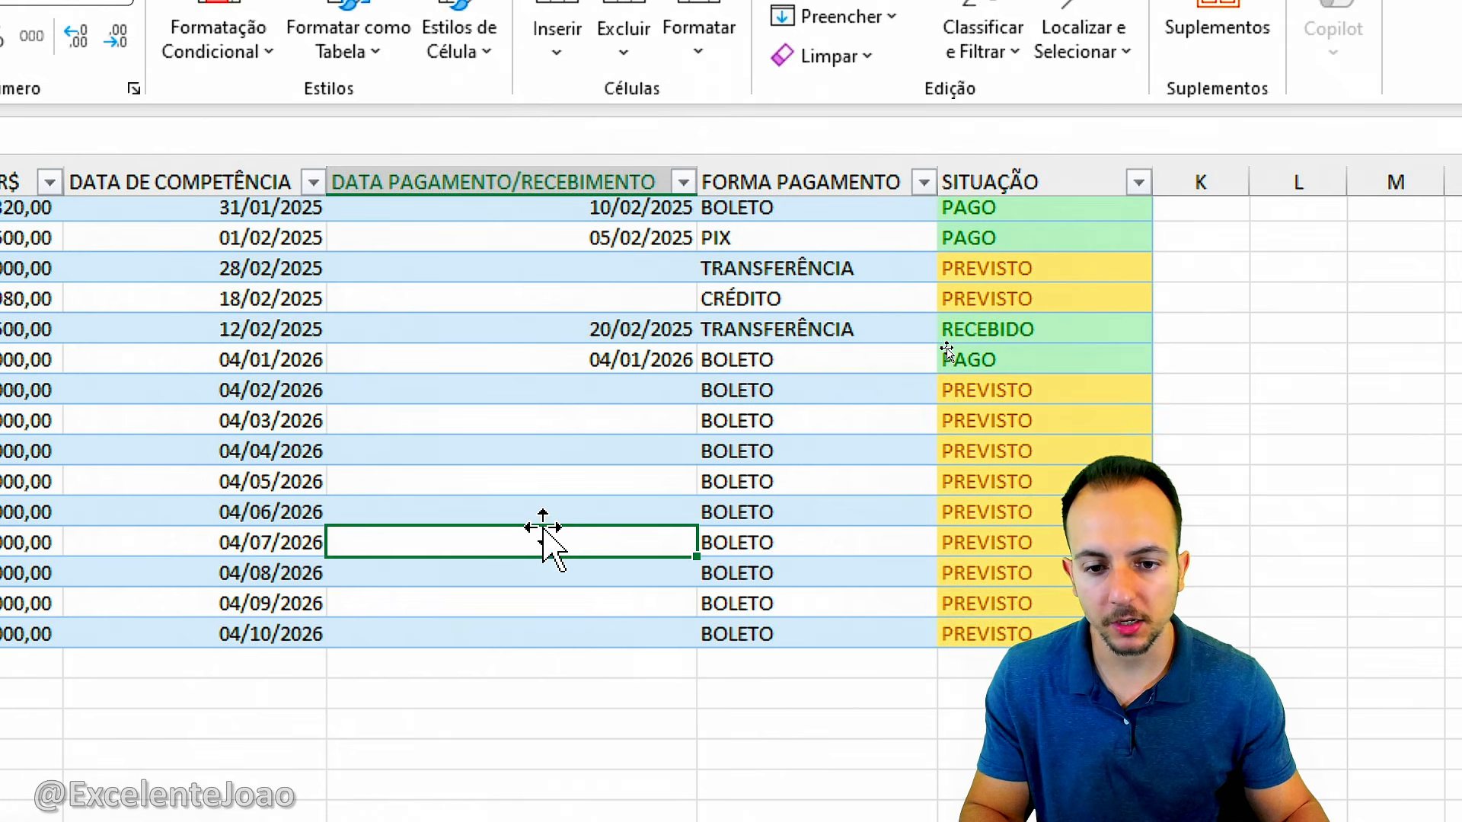
Step: Check the 2026 DESPESA amounts for both regimes on the ANÁLISES sheet, then return to LANÇAMENTOS
{"action": "scroll", "coordinate": [182, 233], "scroll_direction": "up", "scroll_amount": 12}
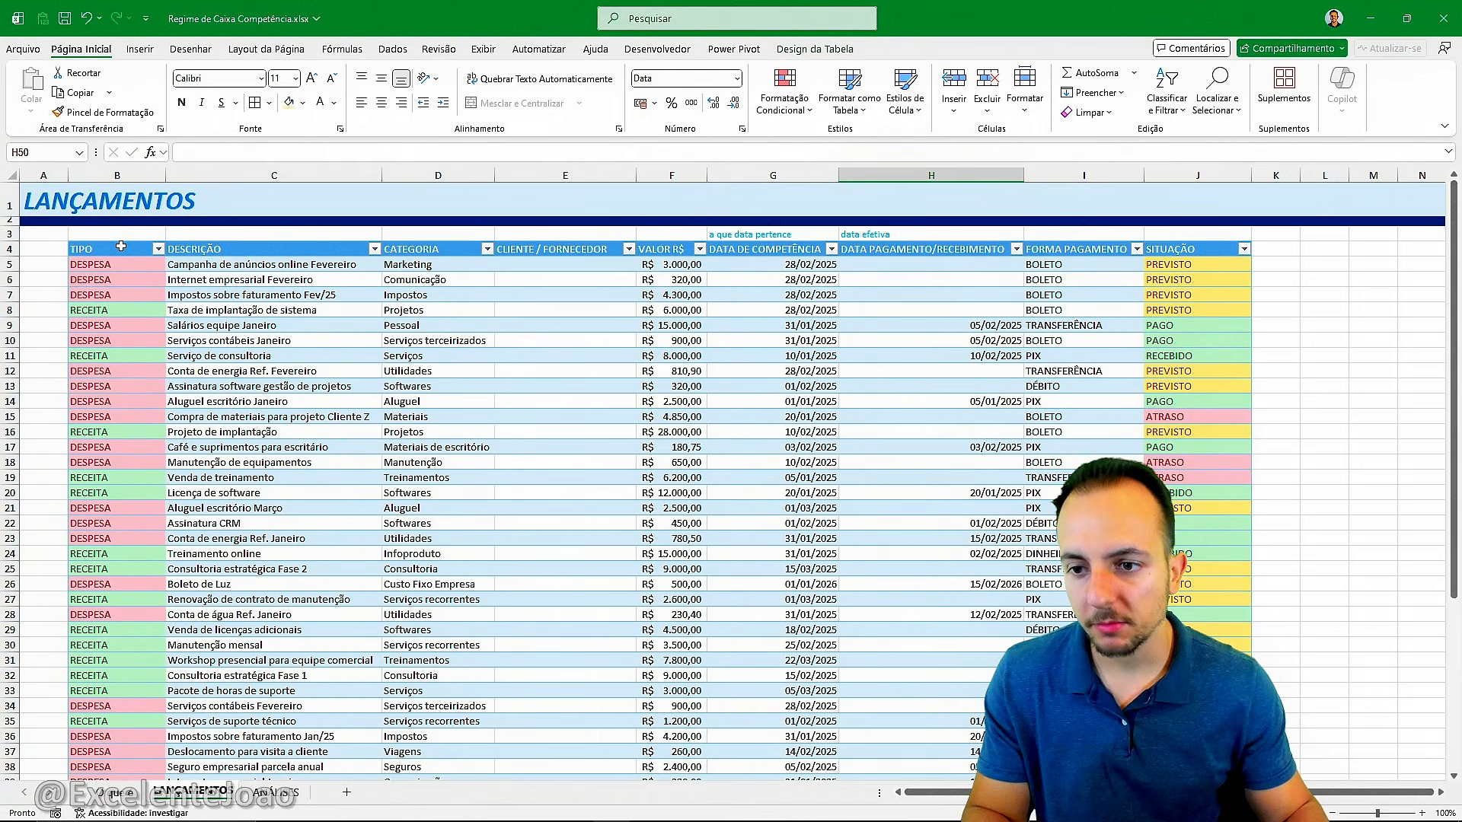
{"action": "left_click", "coordinate": [120, 247]}
{"action": "left_click", "coordinate": [278, 793]}
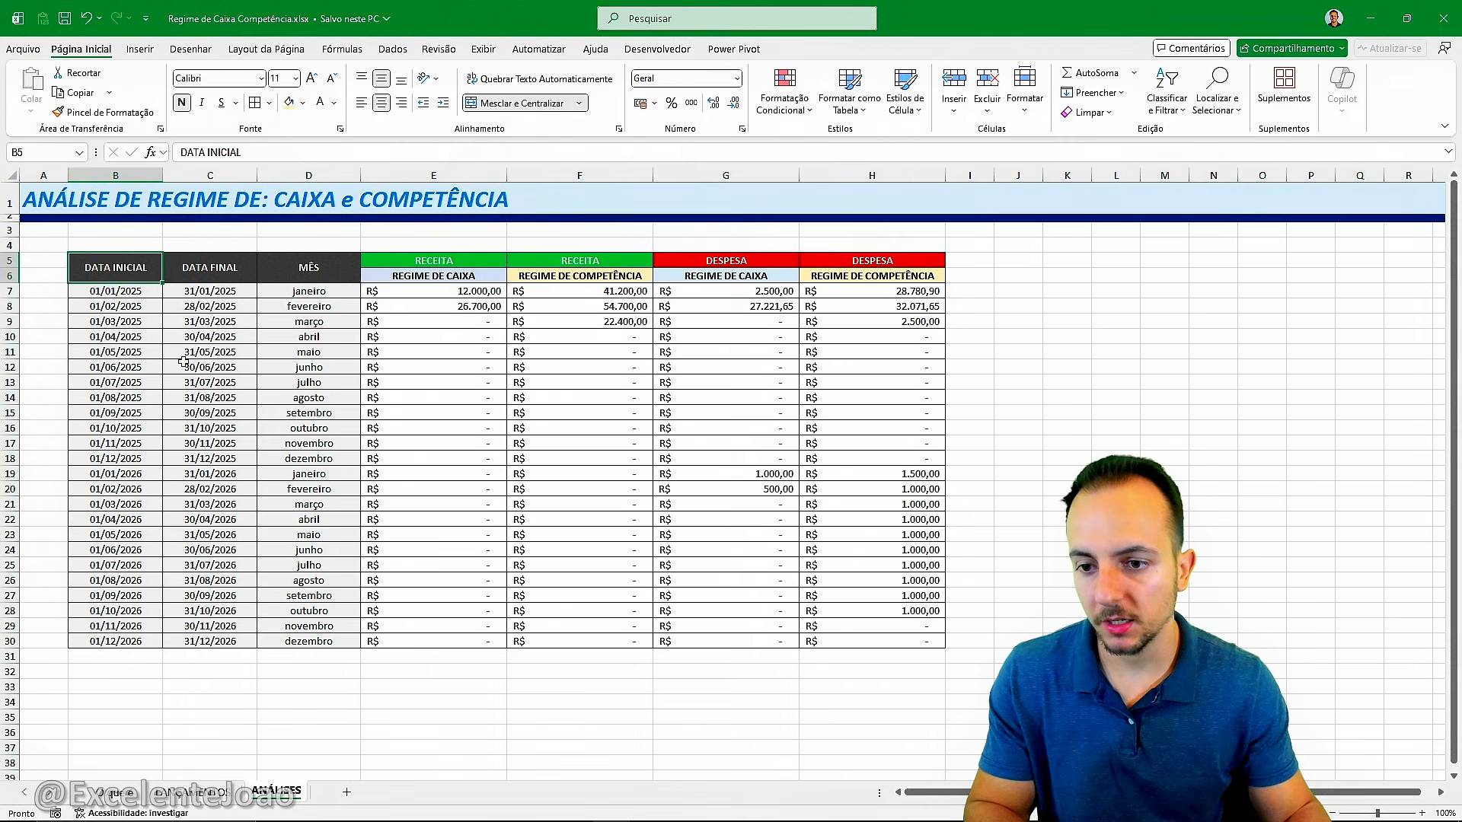
{"action": "left_click", "coordinate": [187, 796]}
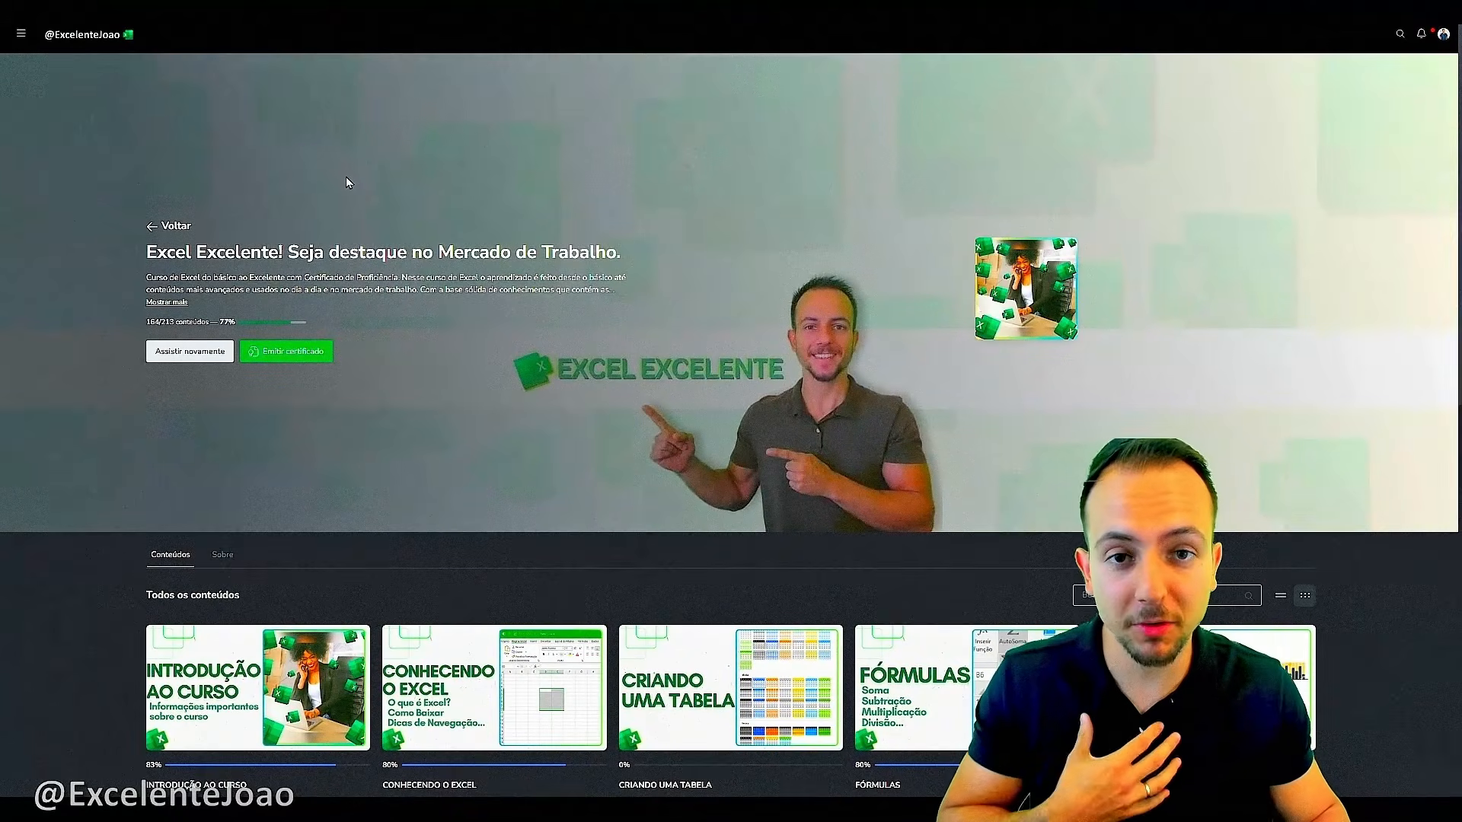
{"action": "scroll", "coordinate": [346, 178], "scroll_direction": "down", "scroll_amount": 8}
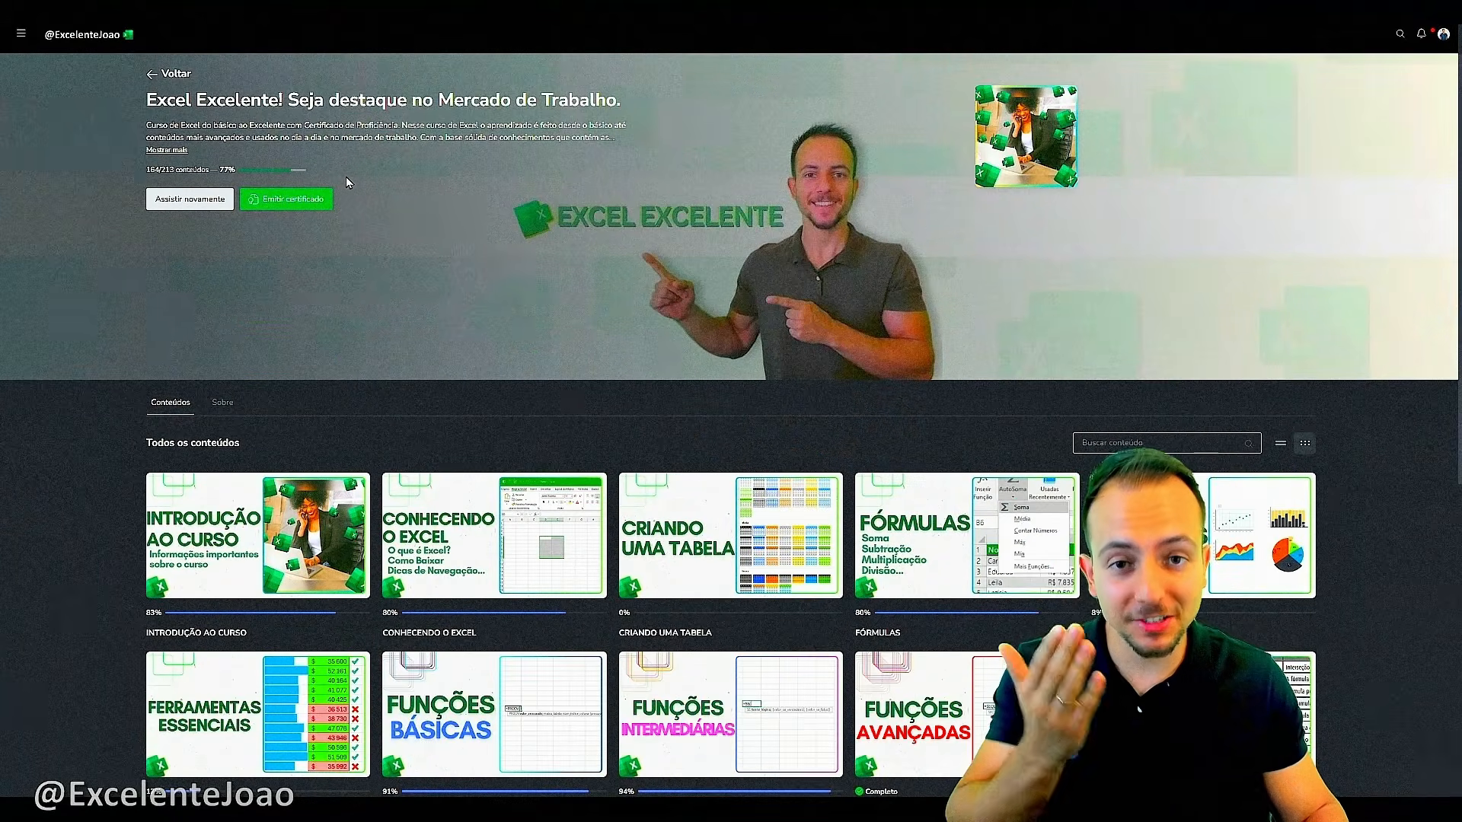
{"action": "scroll", "coordinate": [323, 192], "scroll_direction": "down", "scroll_amount": 3}
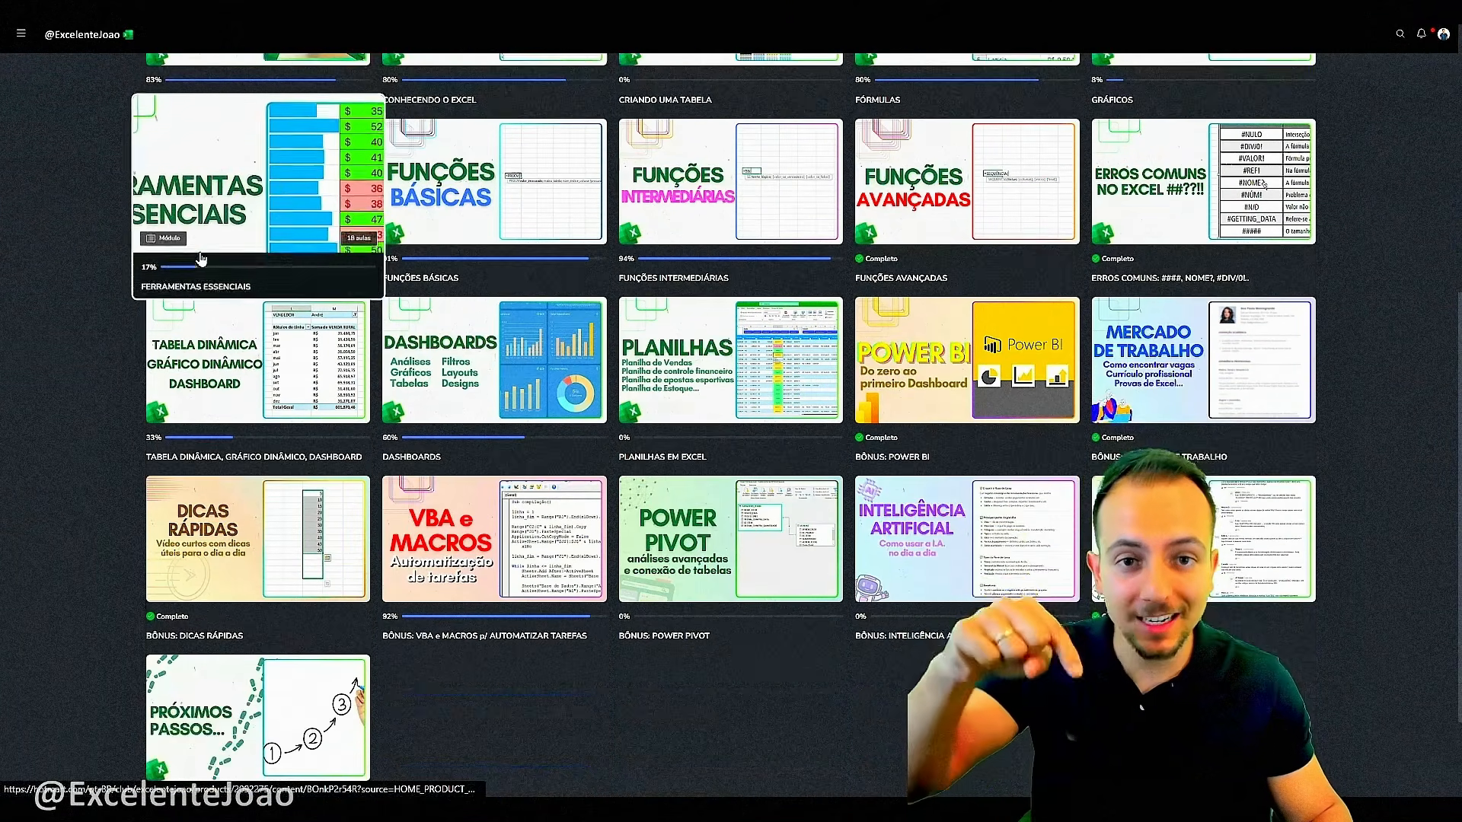
{"action": "scroll", "coordinate": [323, 192], "scroll_direction": "up", "scroll_amount": 4}
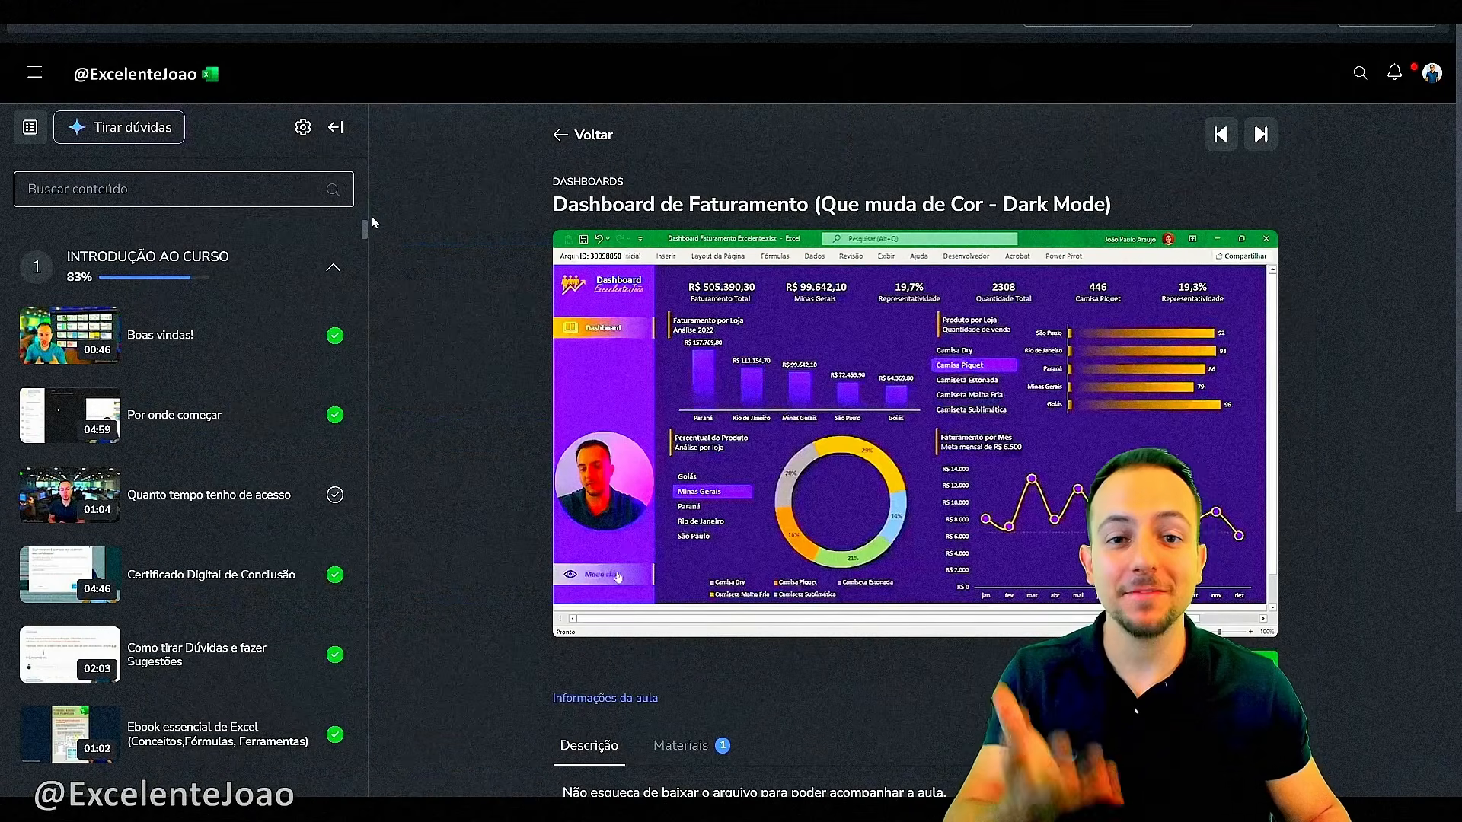
{"action": "left_click_drag", "start_coordinate": [364, 229], "coordinate": [367, 327]}
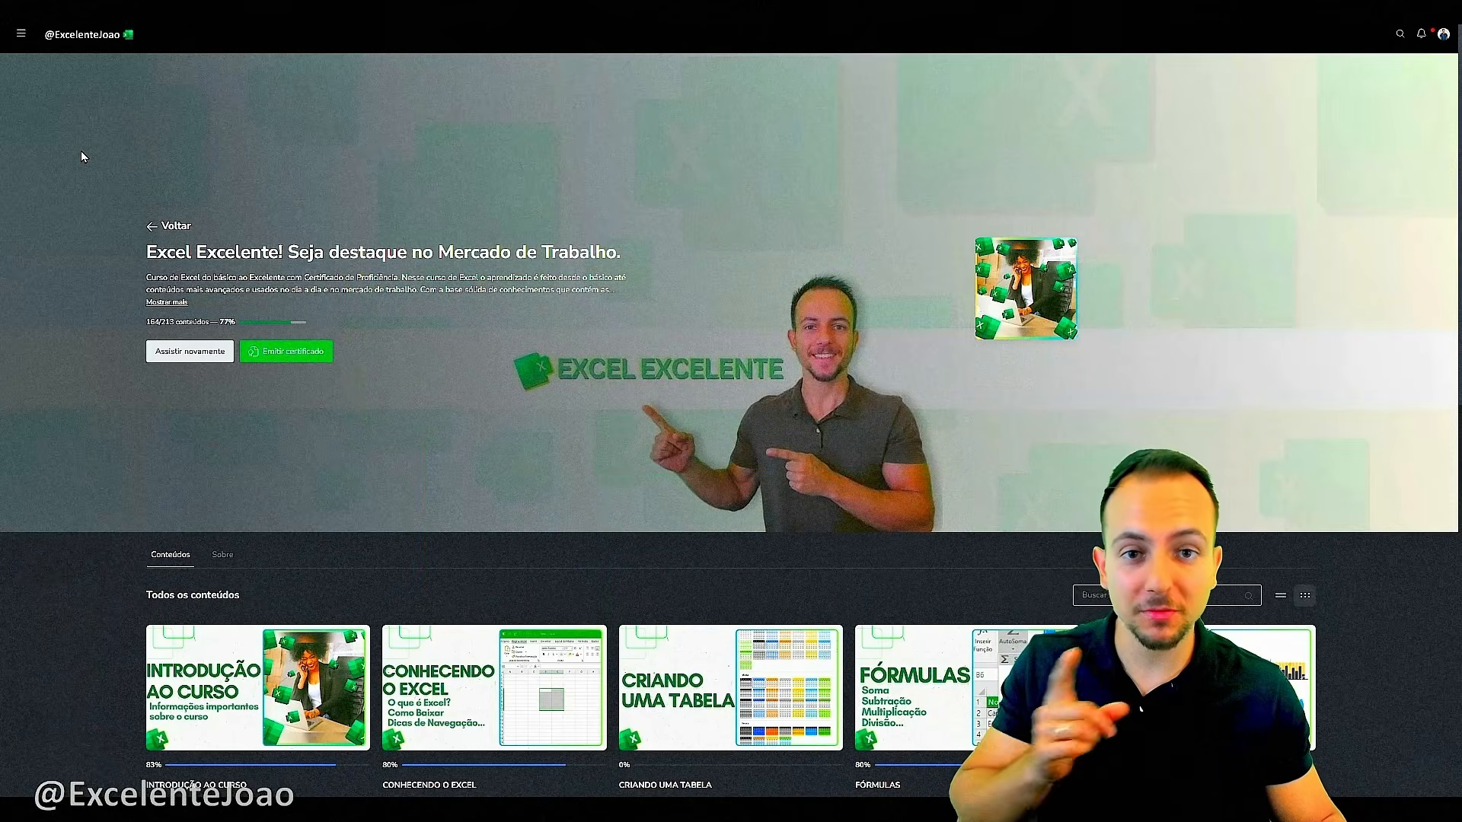
{"action": "scroll", "coordinate": [84, 157], "scroll_direction": "down", "scroll_amount": 4}
{"action": "scroll", "coordinate": [81, 150], "scroll_direction": "down", "scroll_amount": 5}
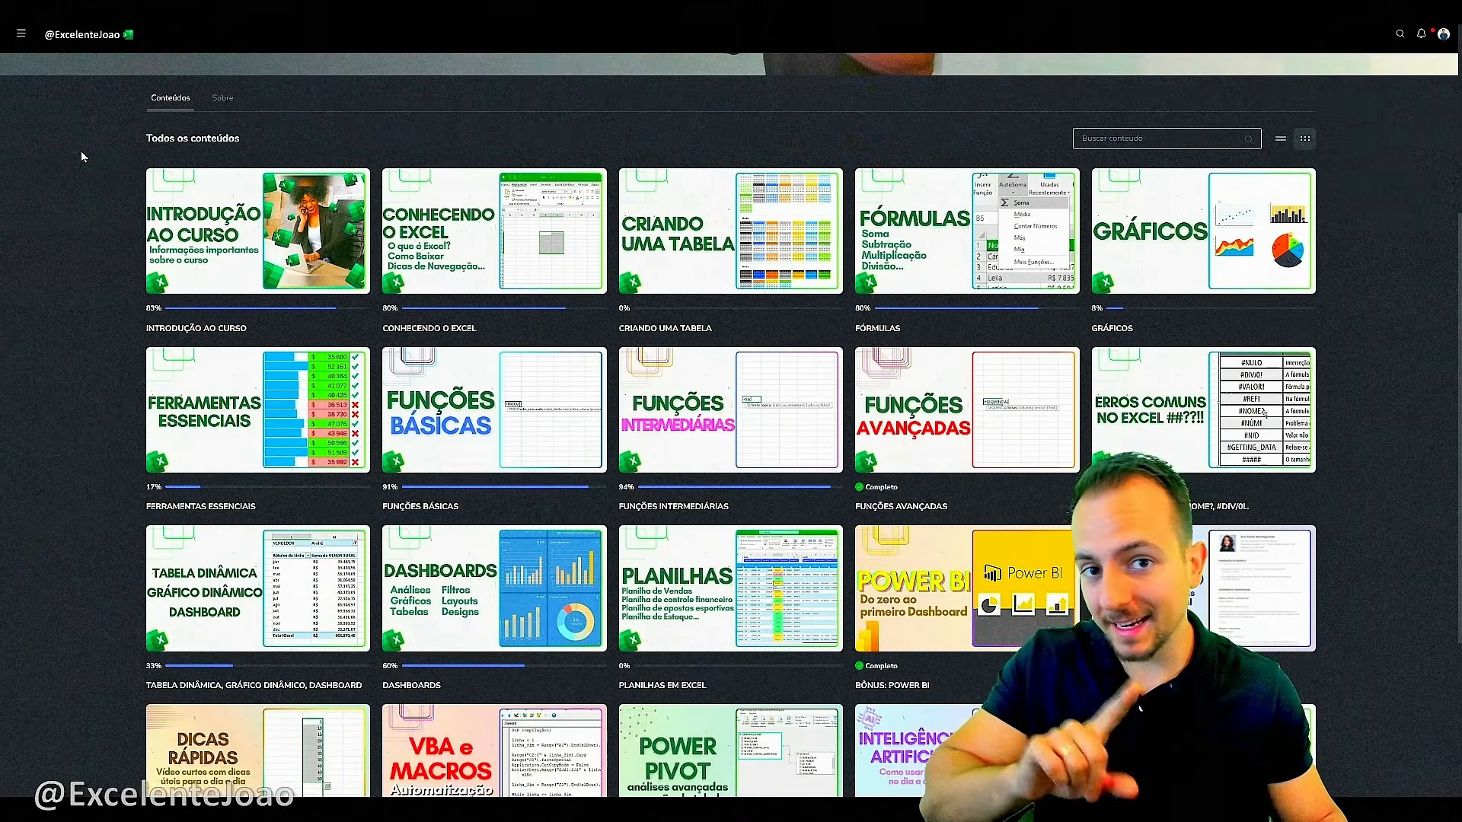